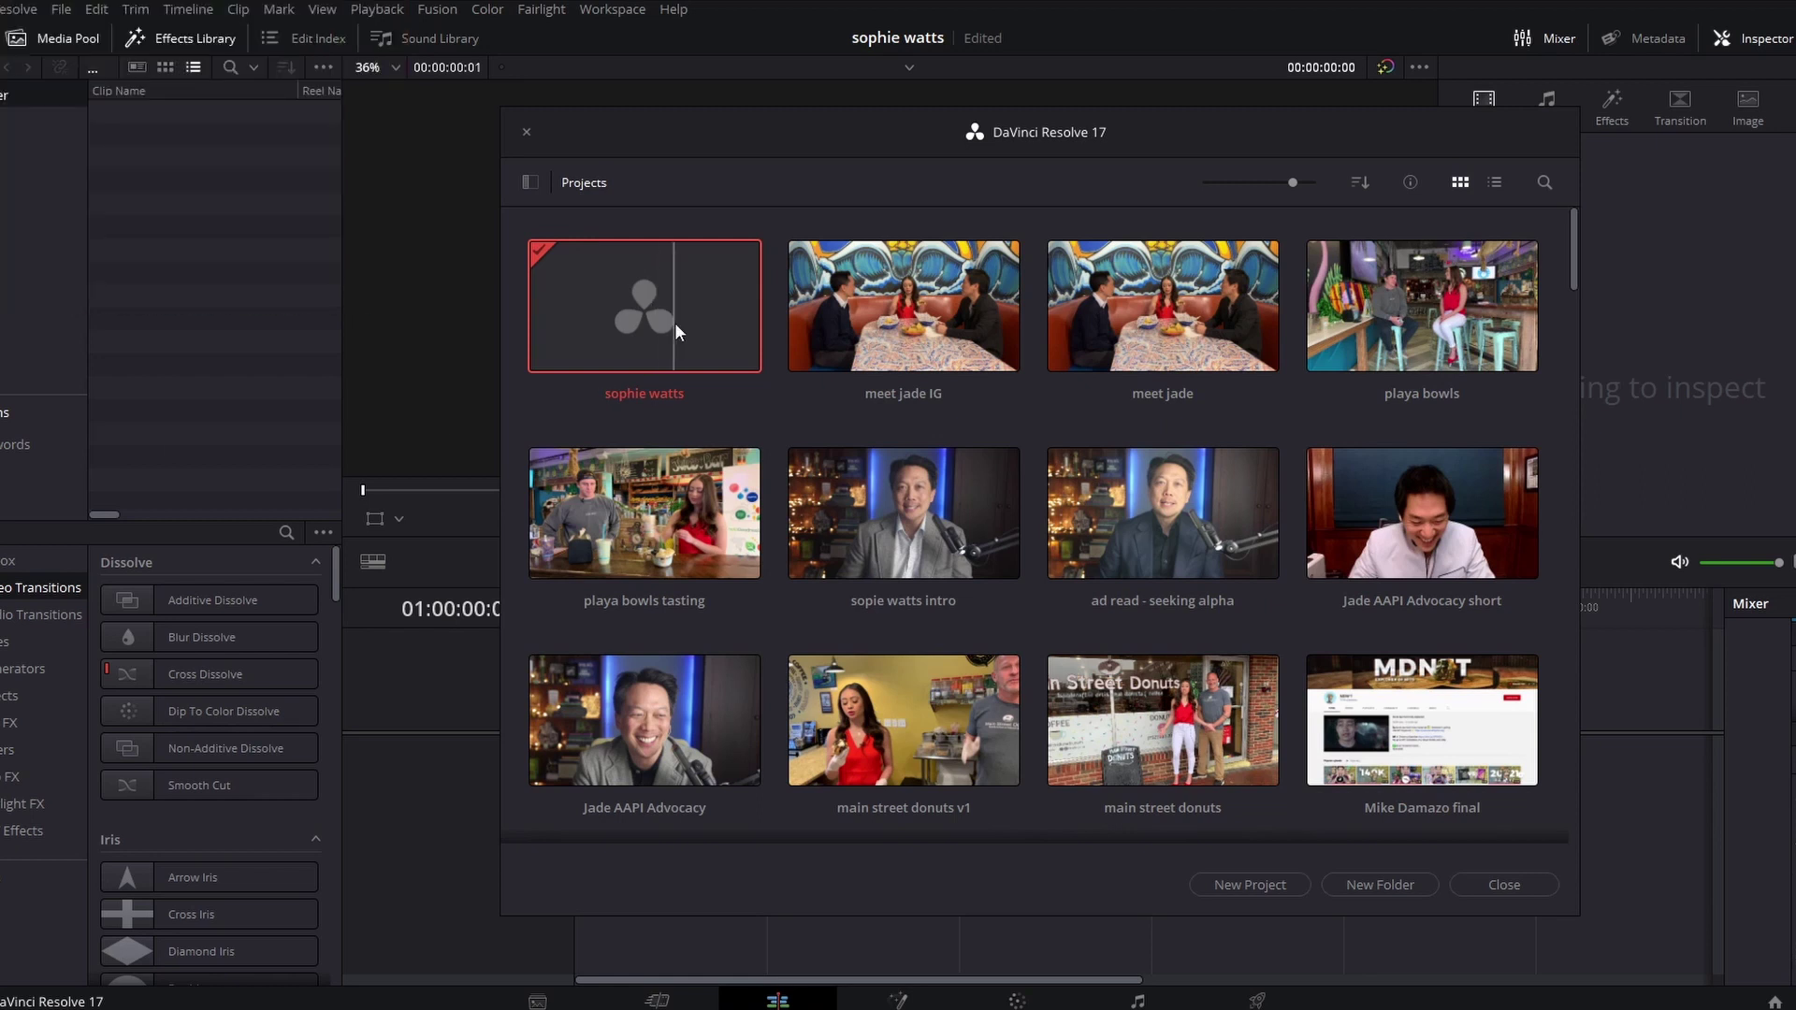
- Open the podcast project and place the intro-outro clip on Timeline 1, keeping the current frame rate
double_click(580, 304)
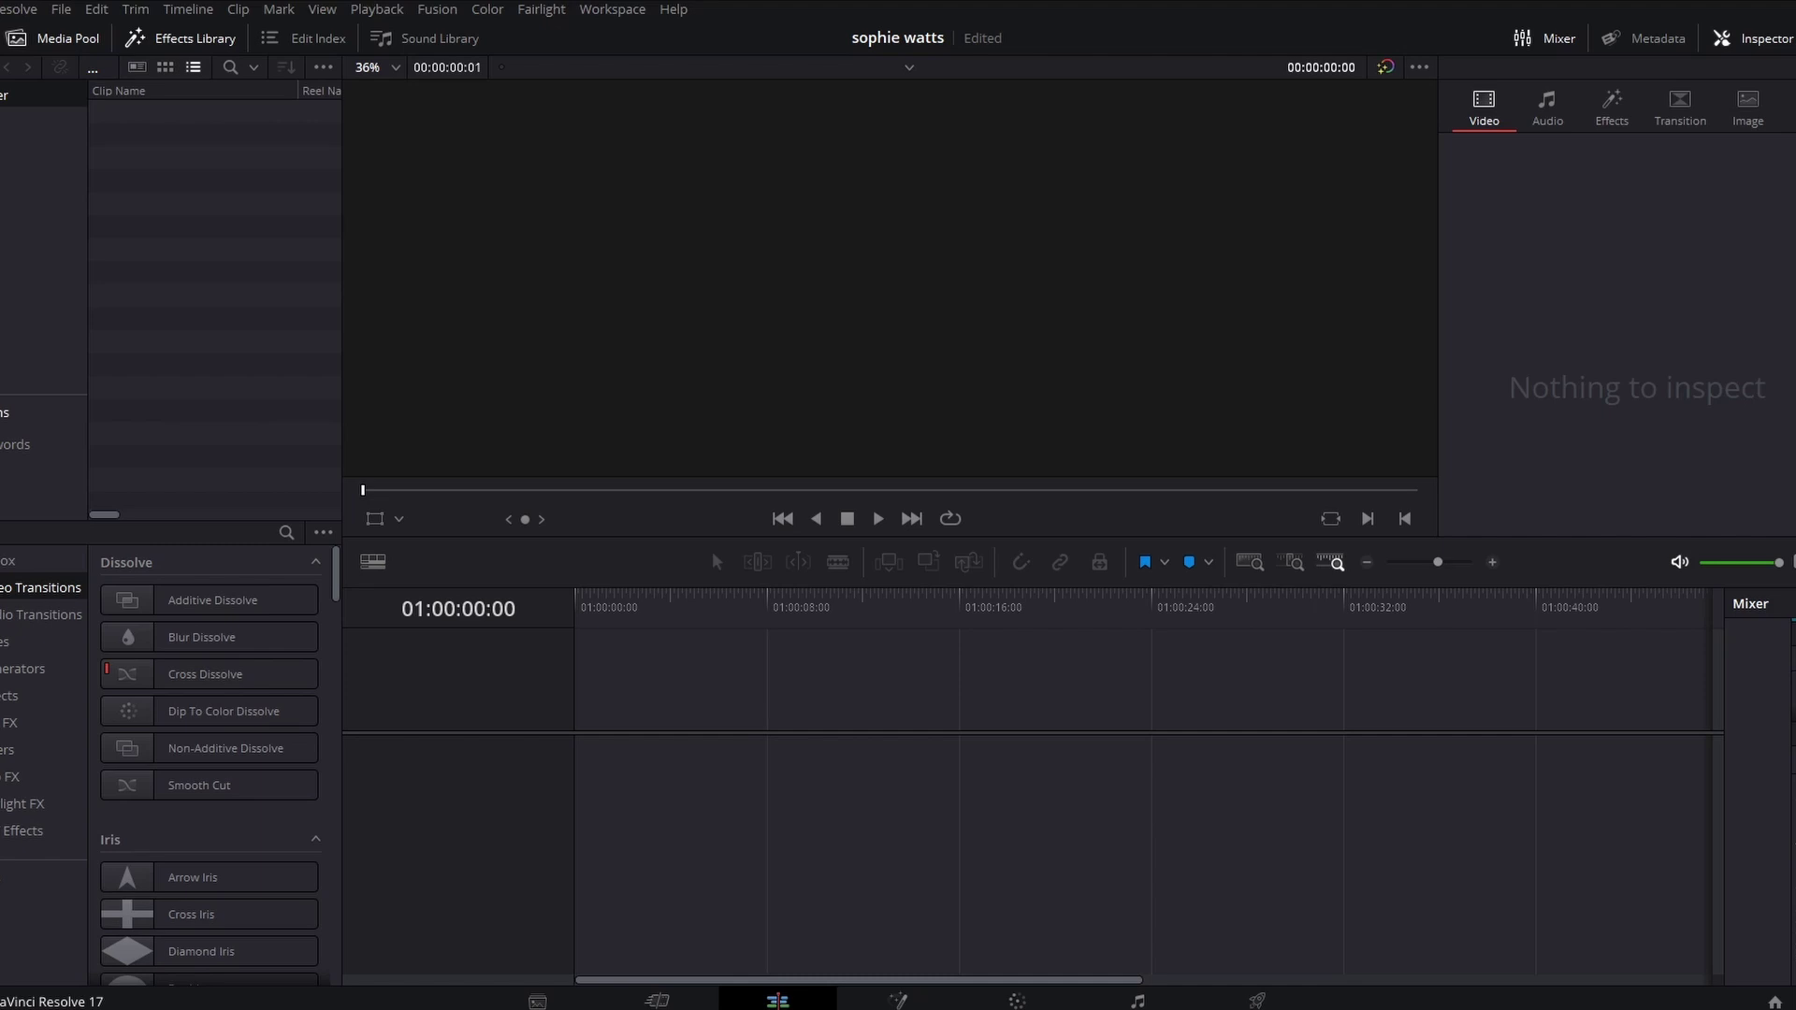
drag(530, 571, 823, 786)
drag(710, 797, 617, 789)
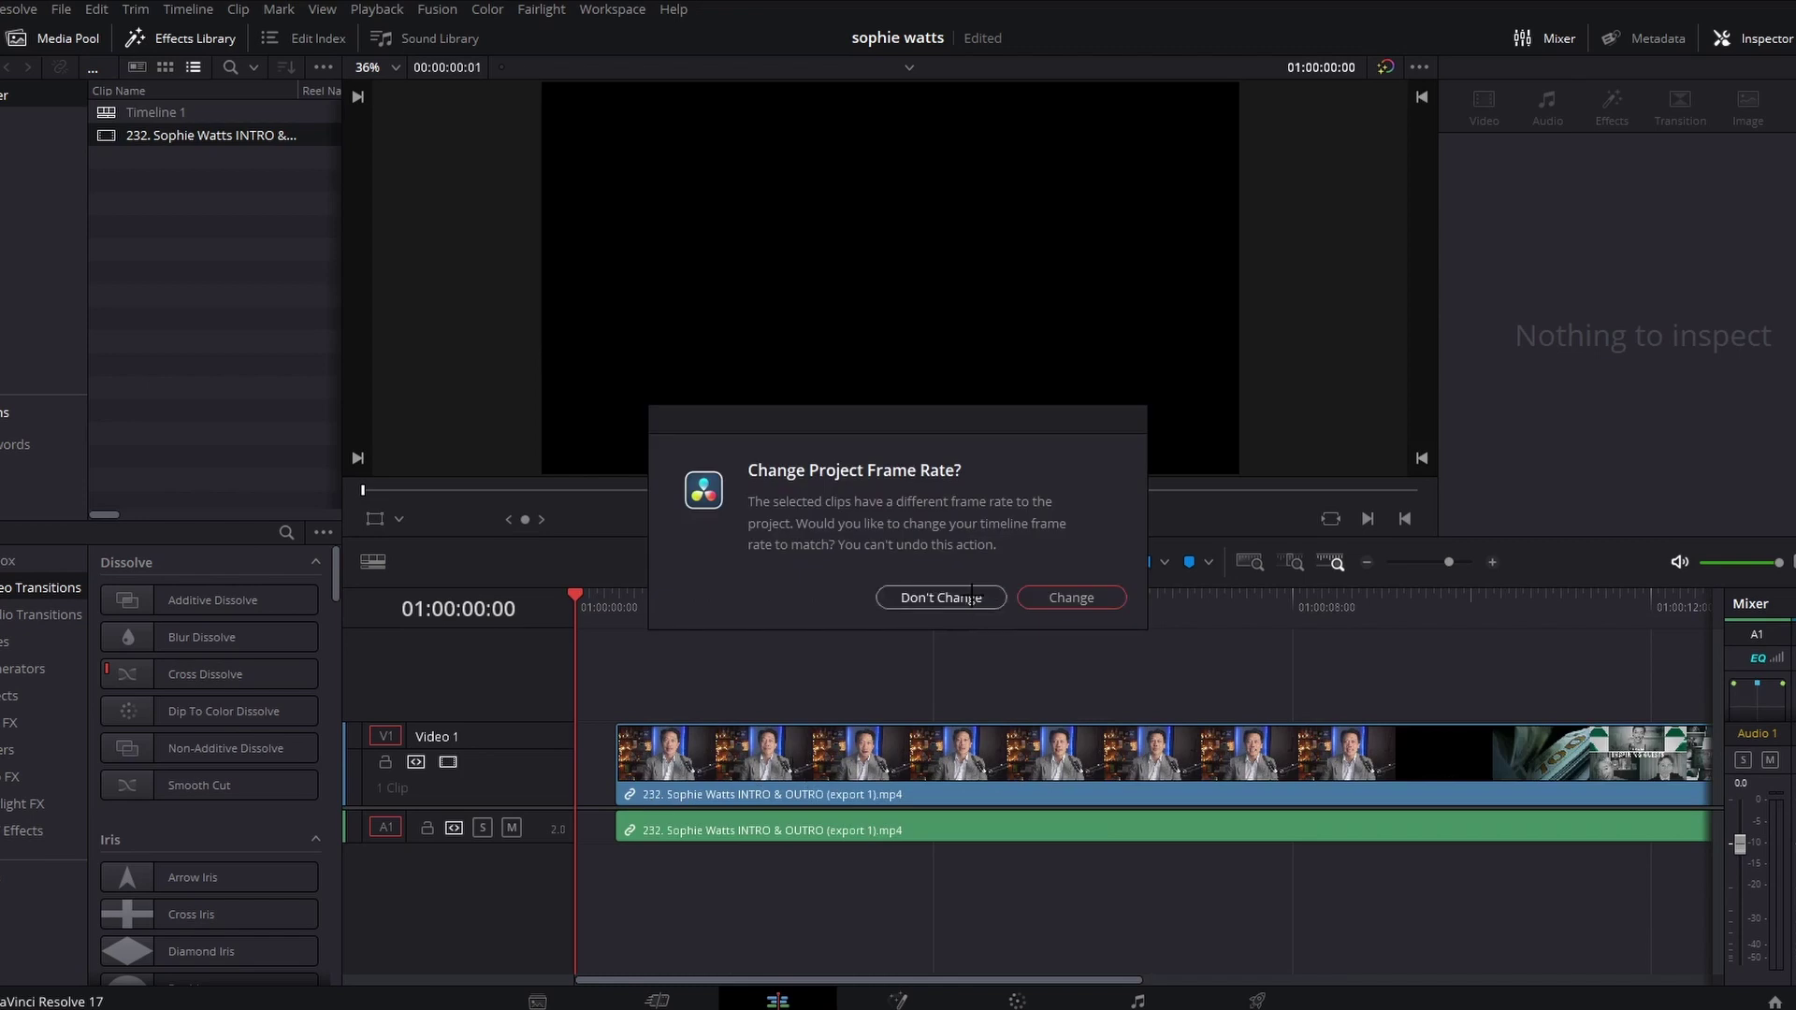
click(963, 597)
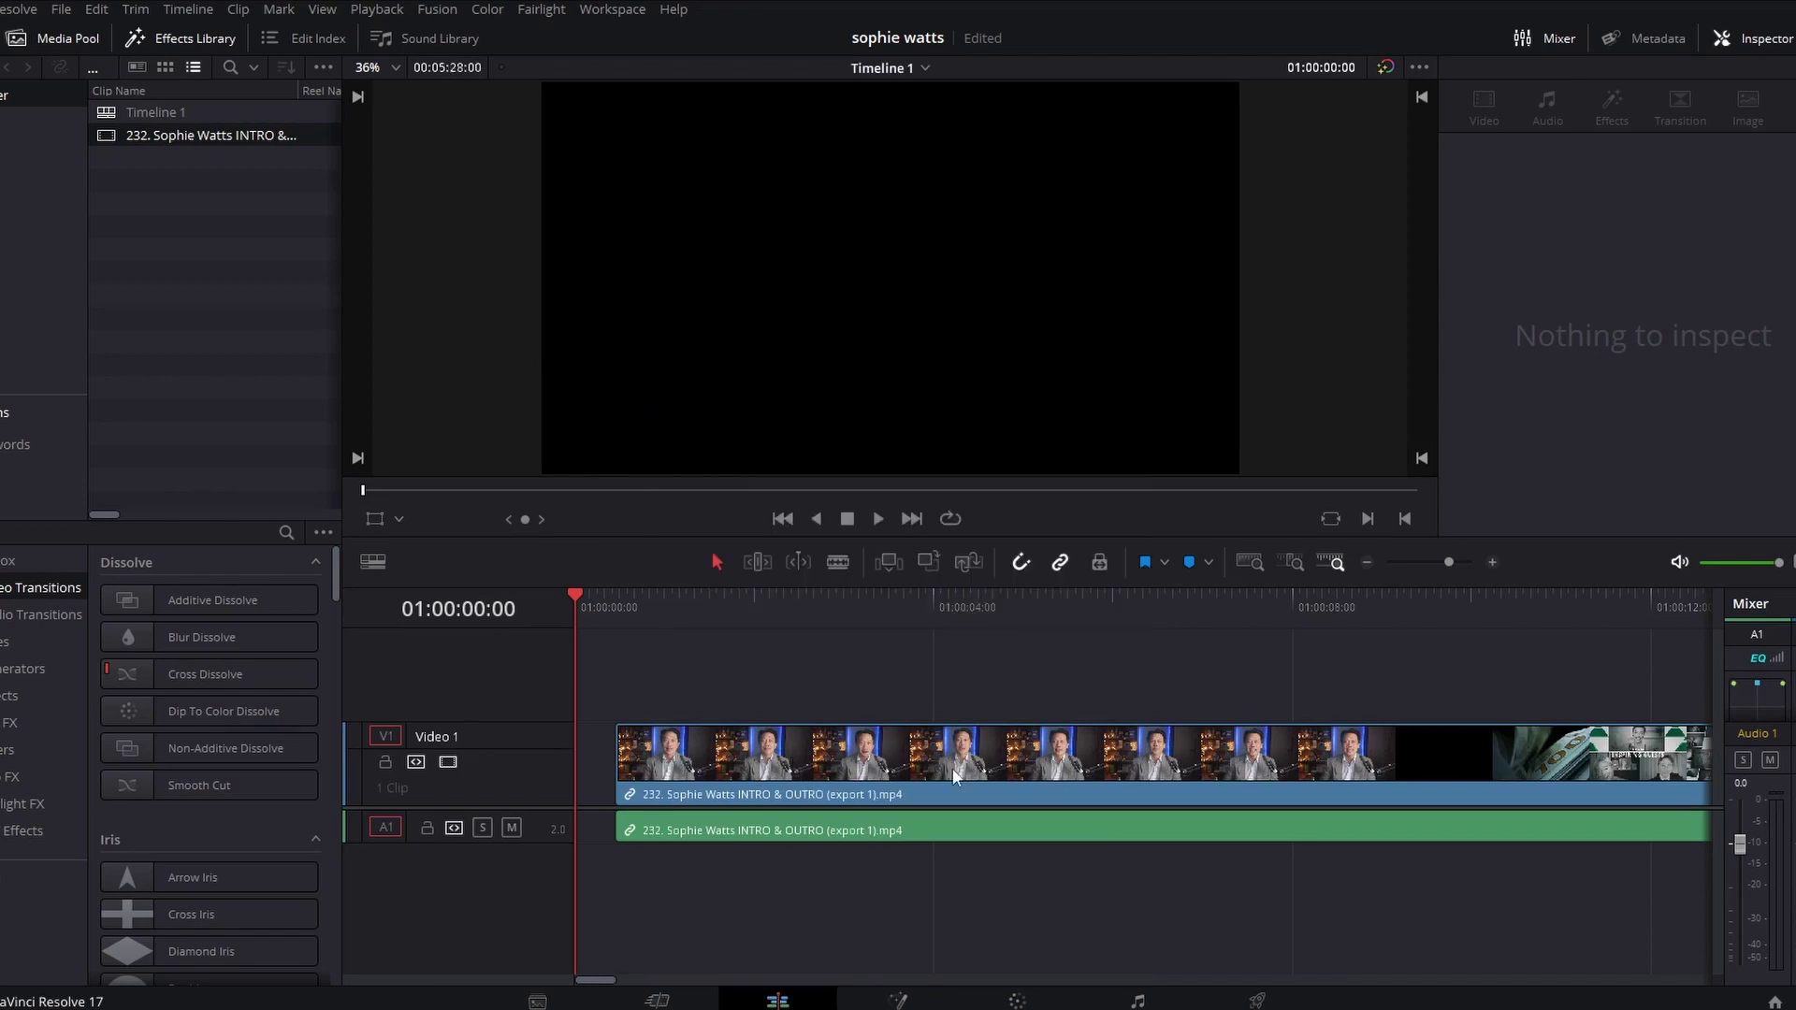
- Move the intro-outro clip to the timeline start and enlarge the A1 audio track
drag(853, 762, 813, 762)
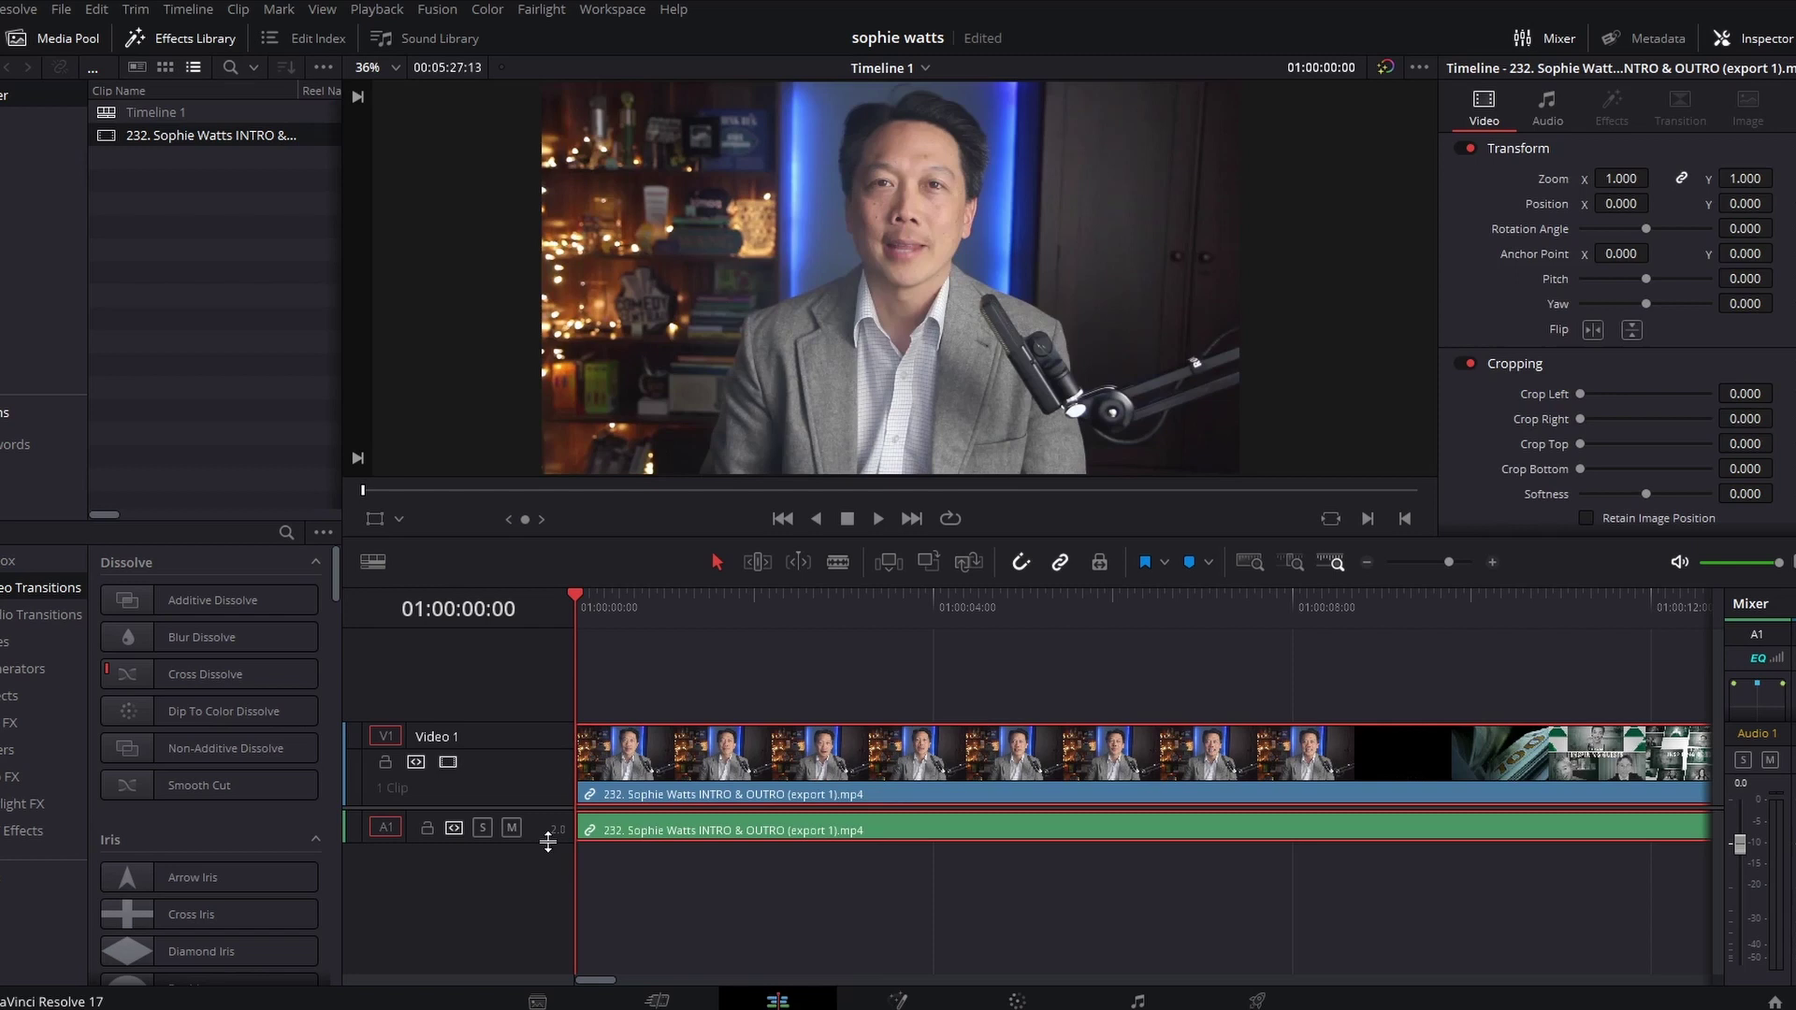
drag(553, 842, 554, 923)
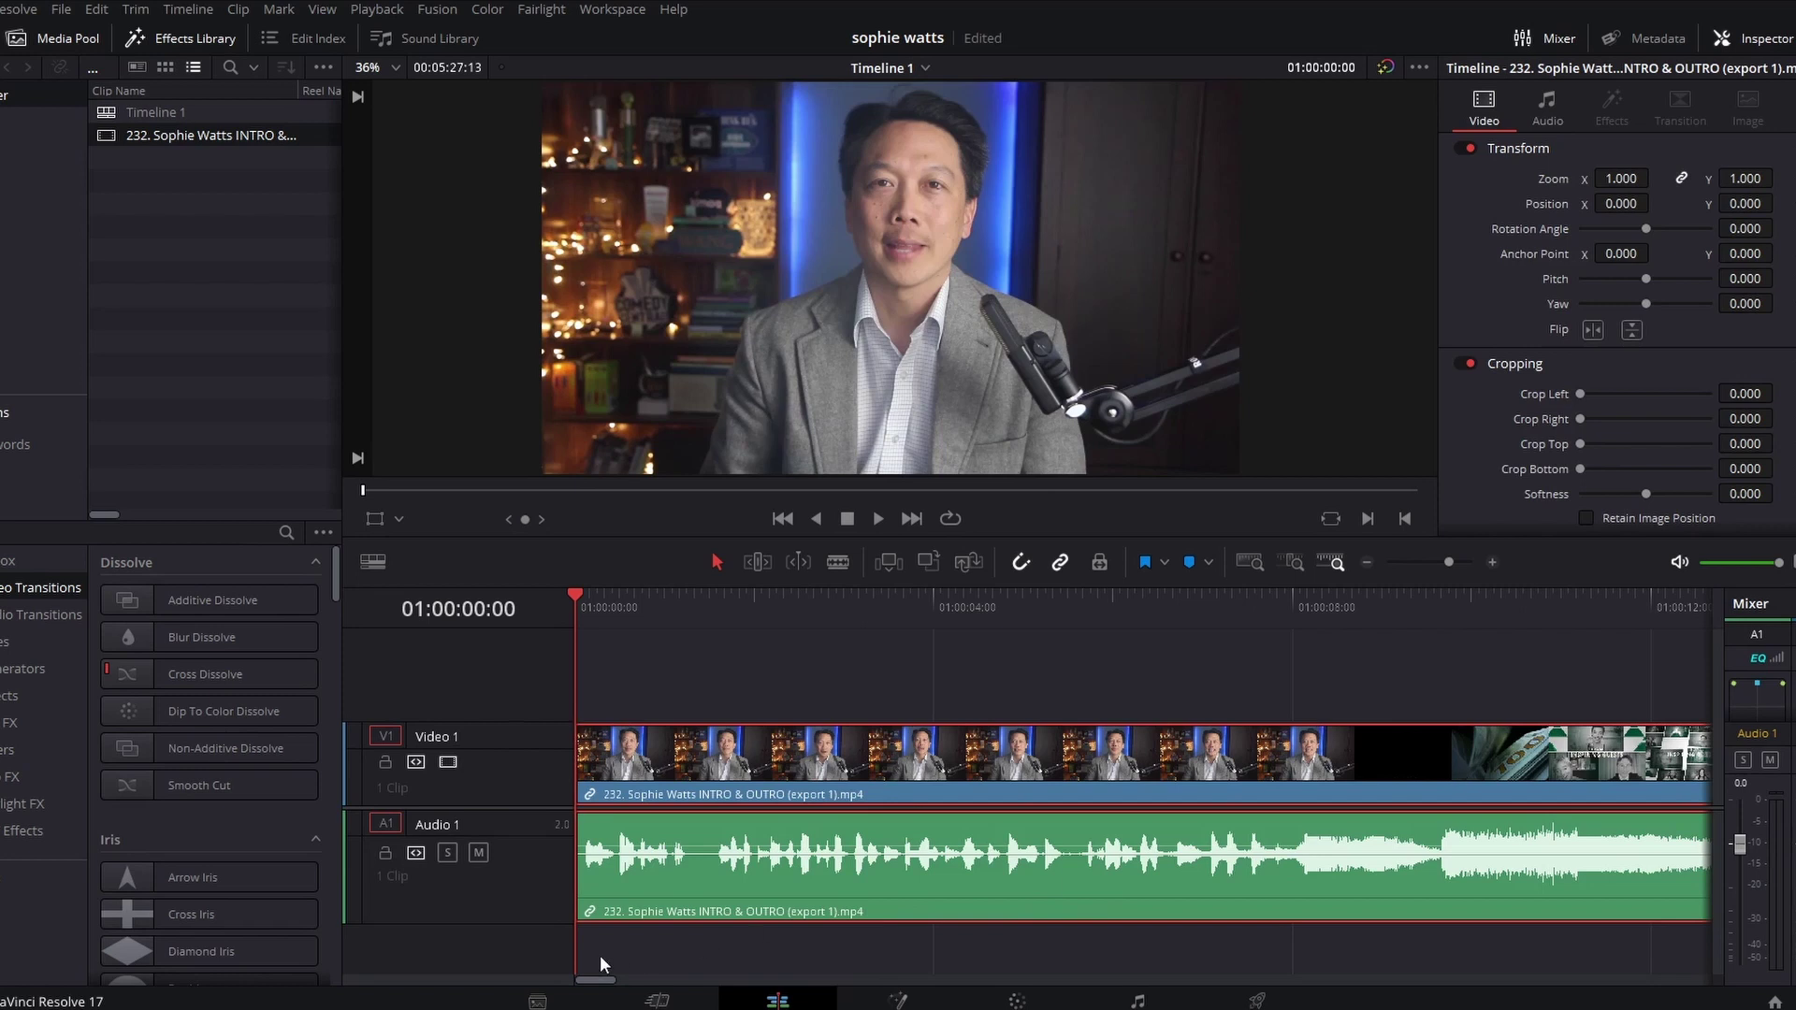
click(1364, 562)
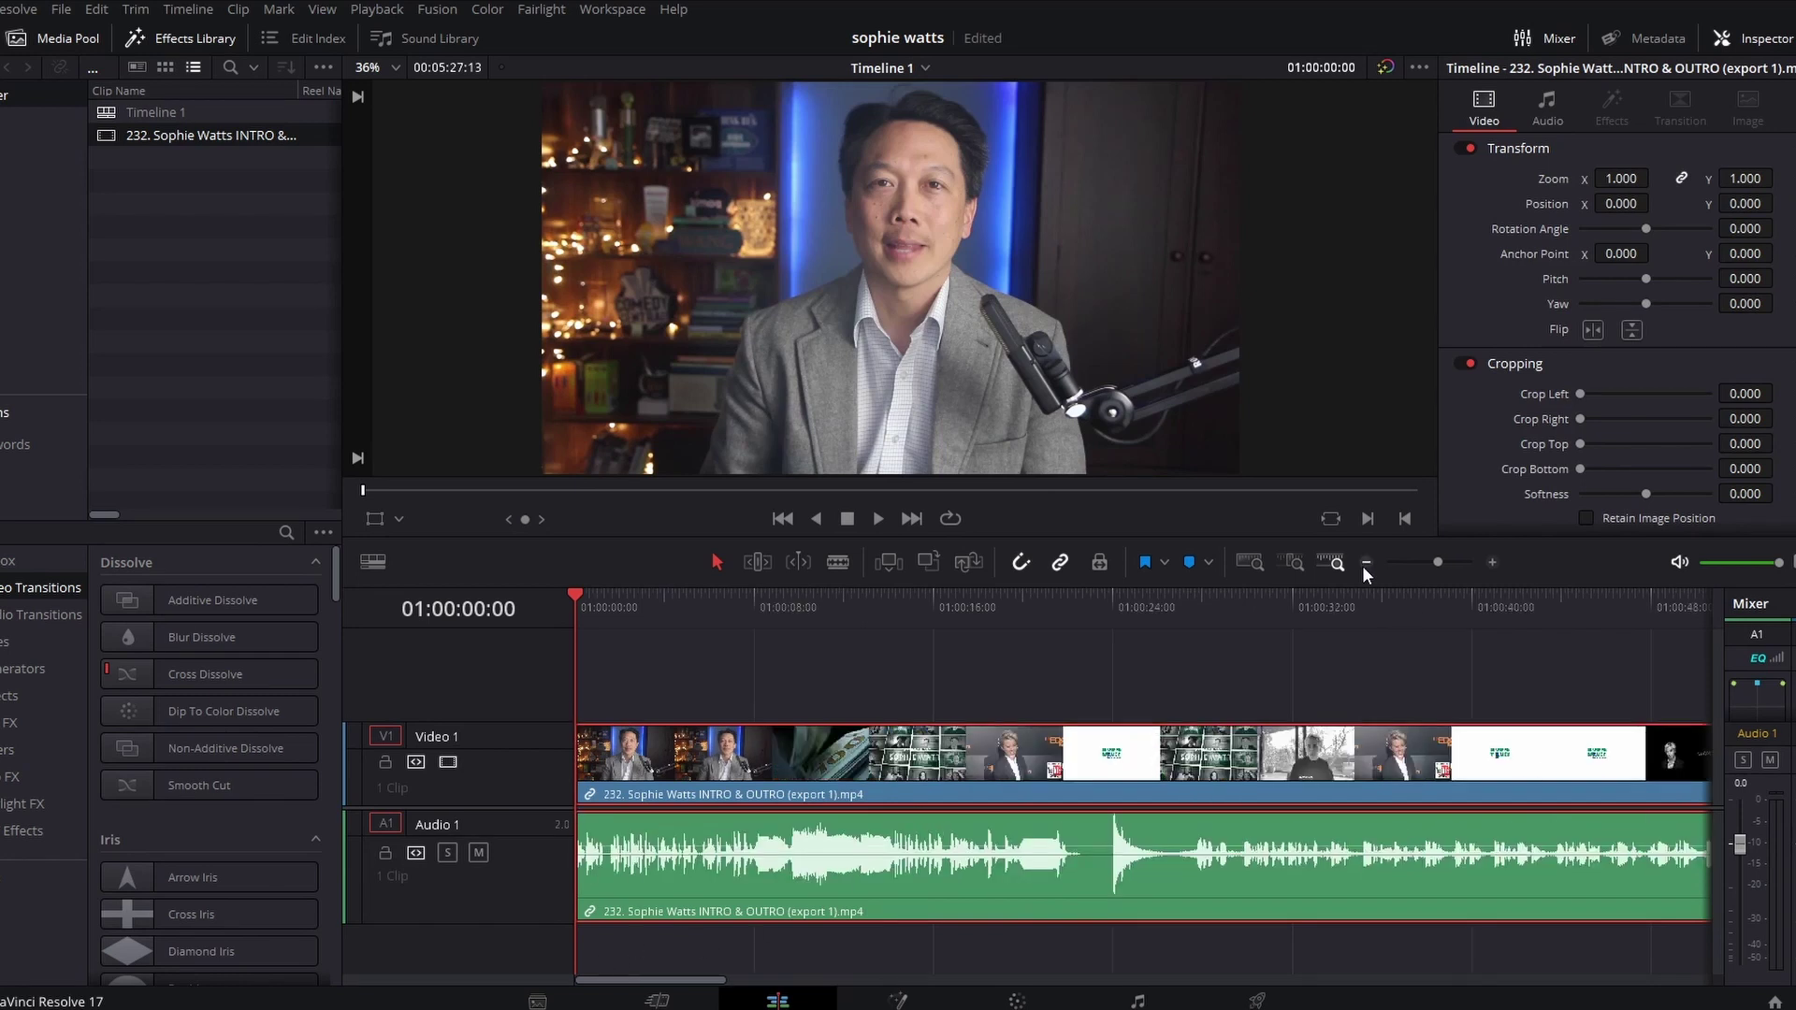
click(1364, 562)
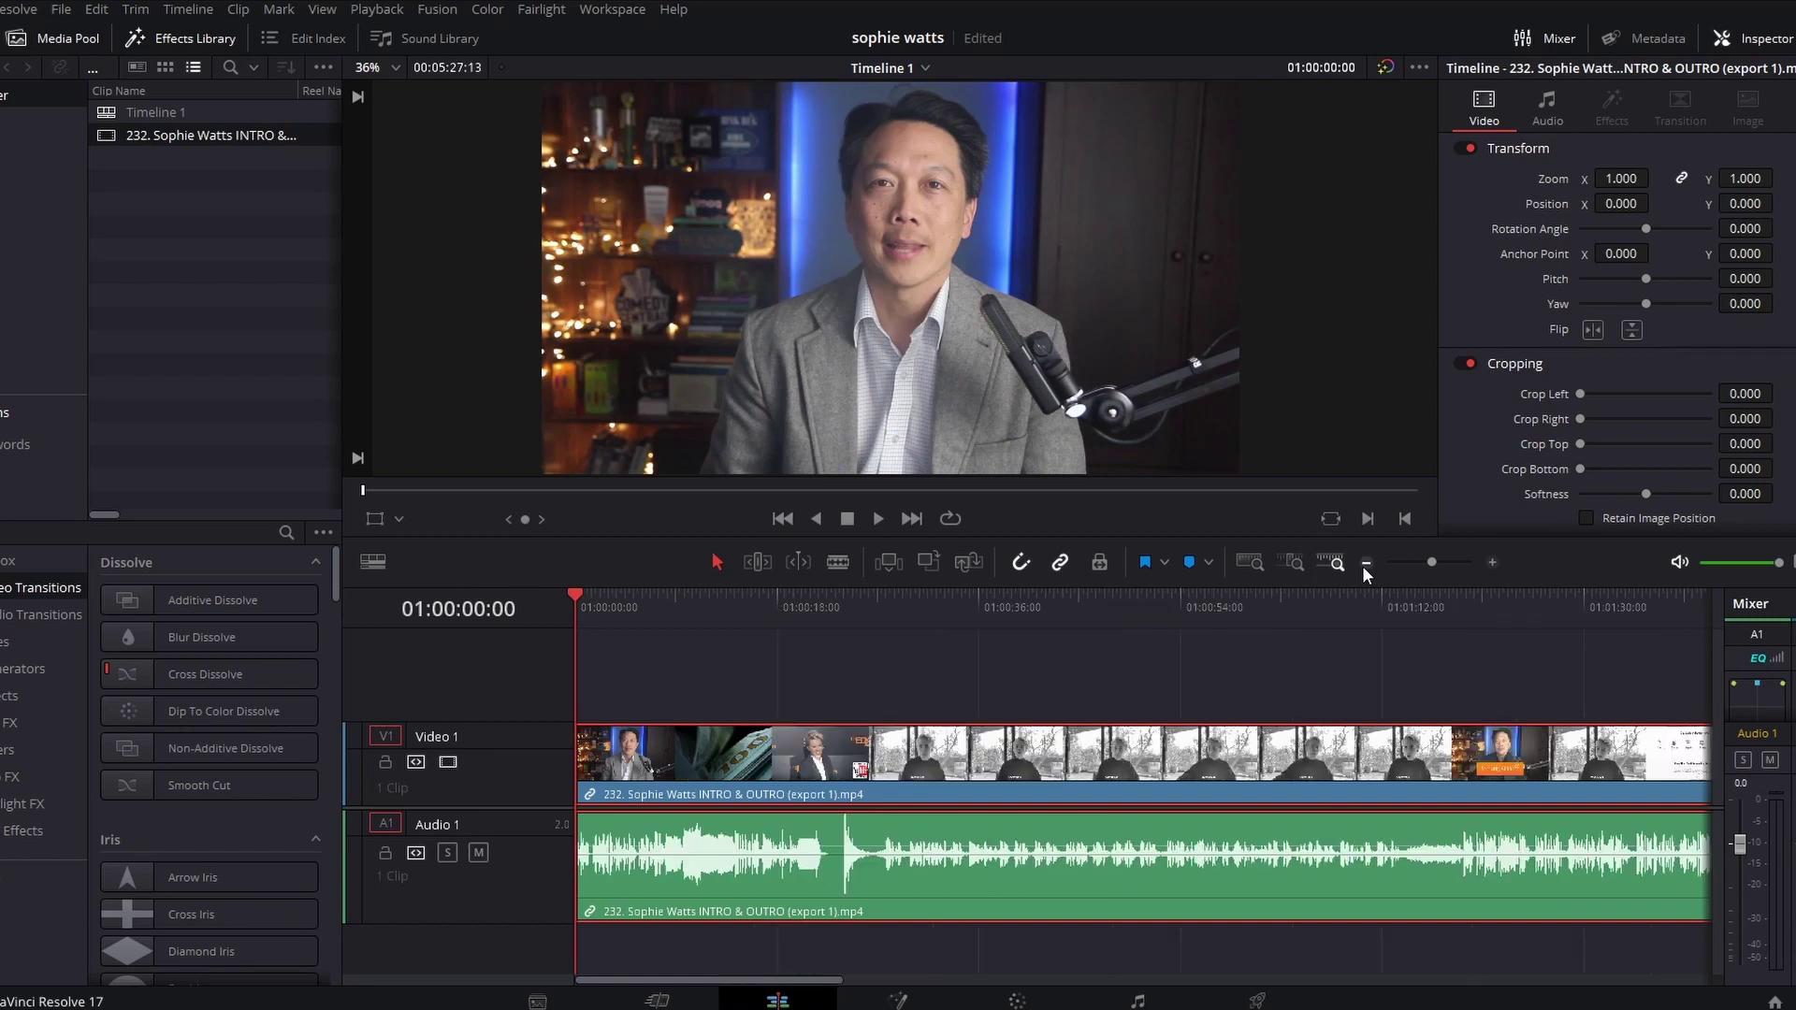
click(1365, 562)
click(1364, 562)
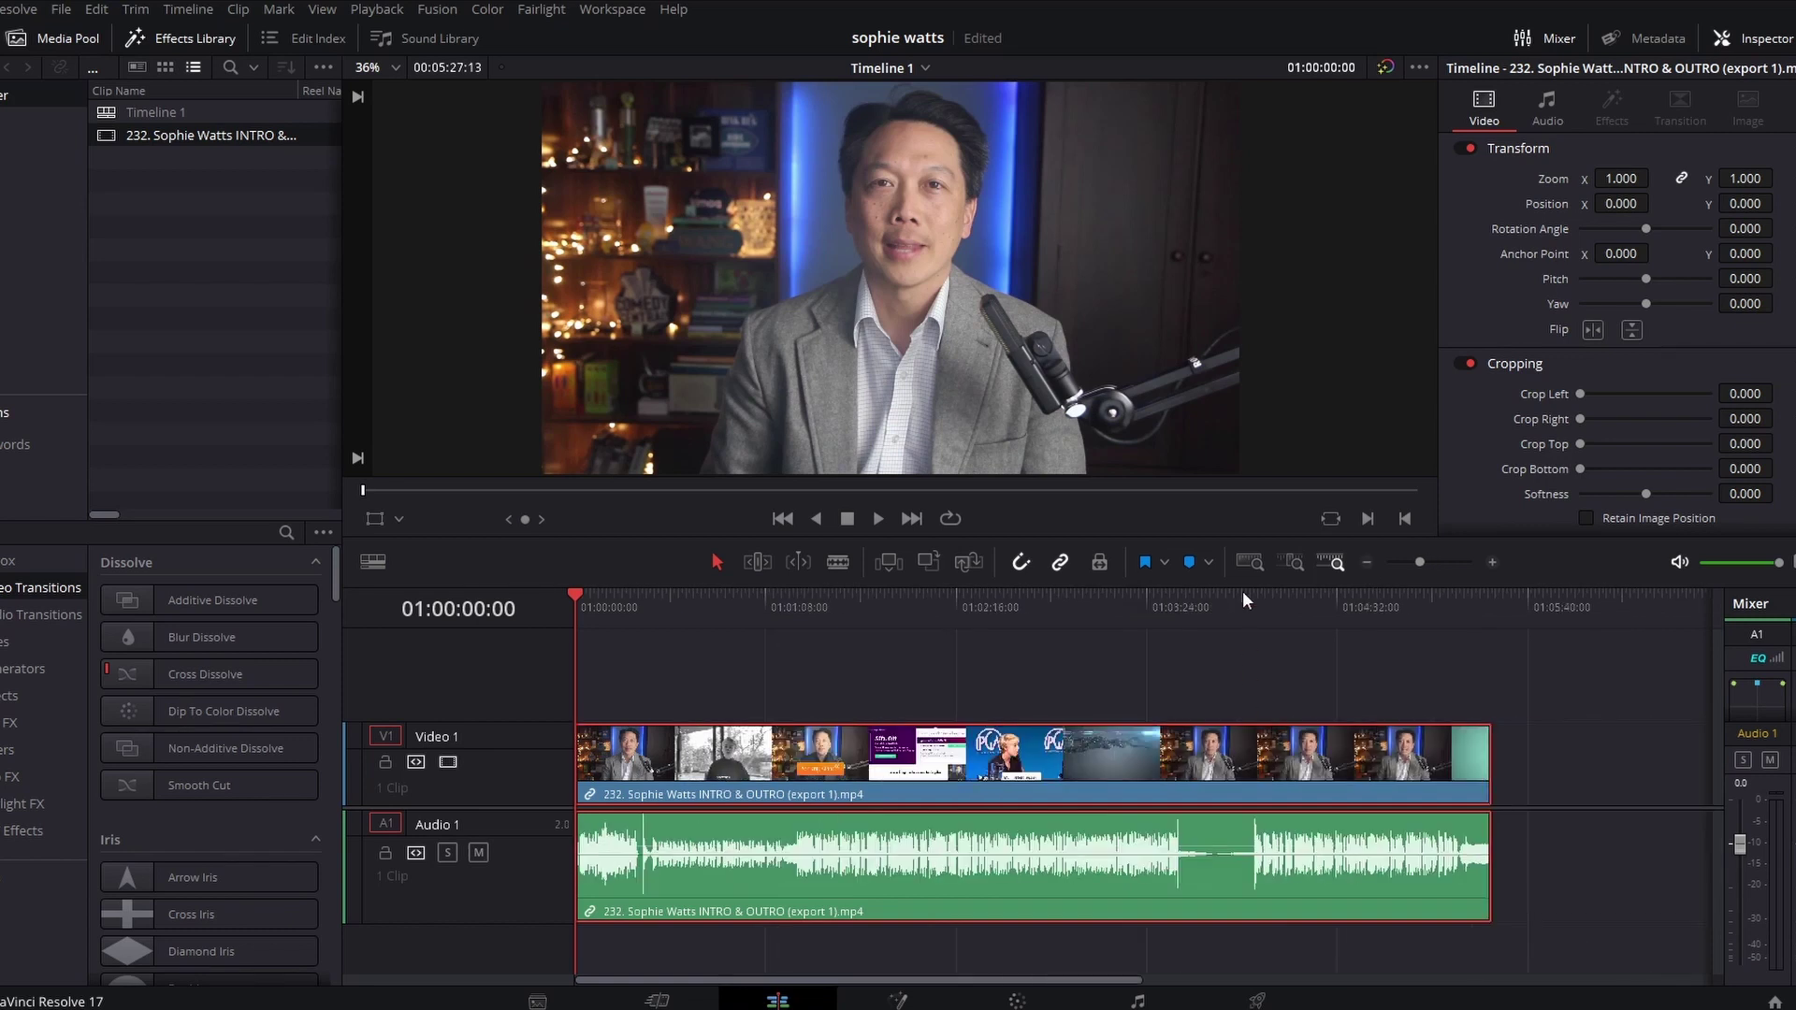
- Blade the clip's video and audio at 01:03:48:11
click(1219, 595)
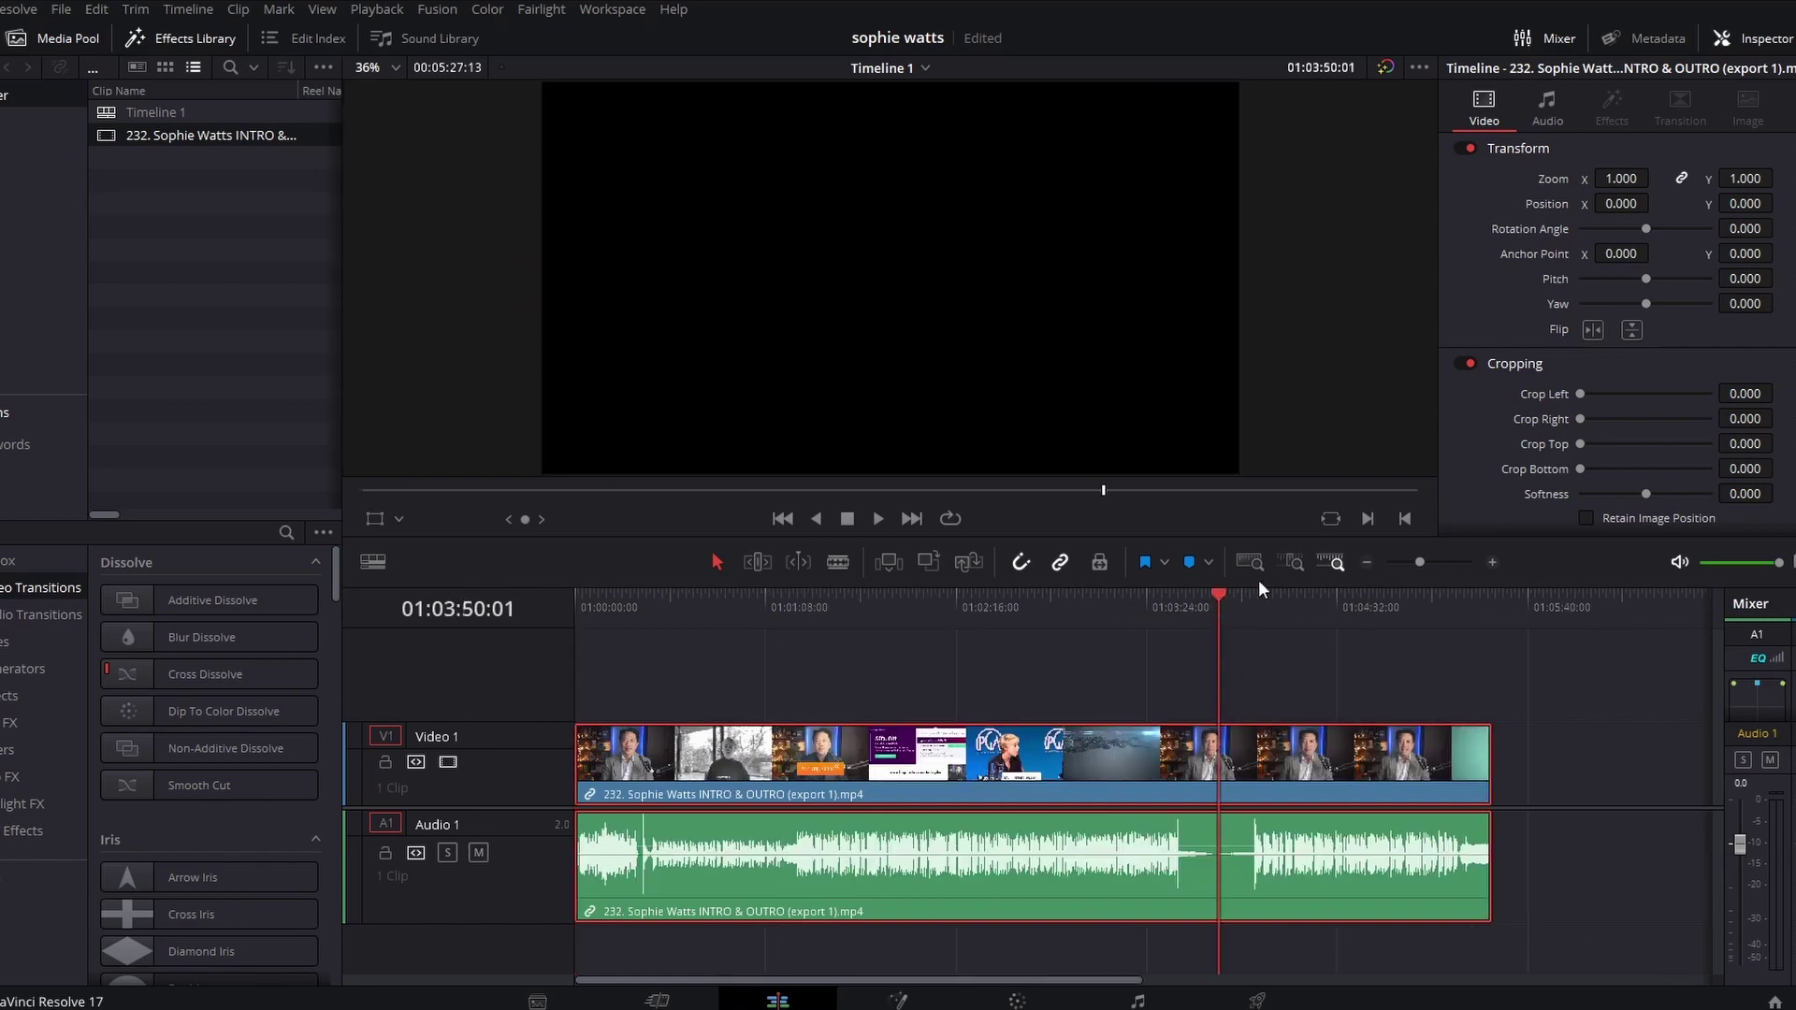
click(1492, 562)
click(1491, 562)
click(1491, 562)
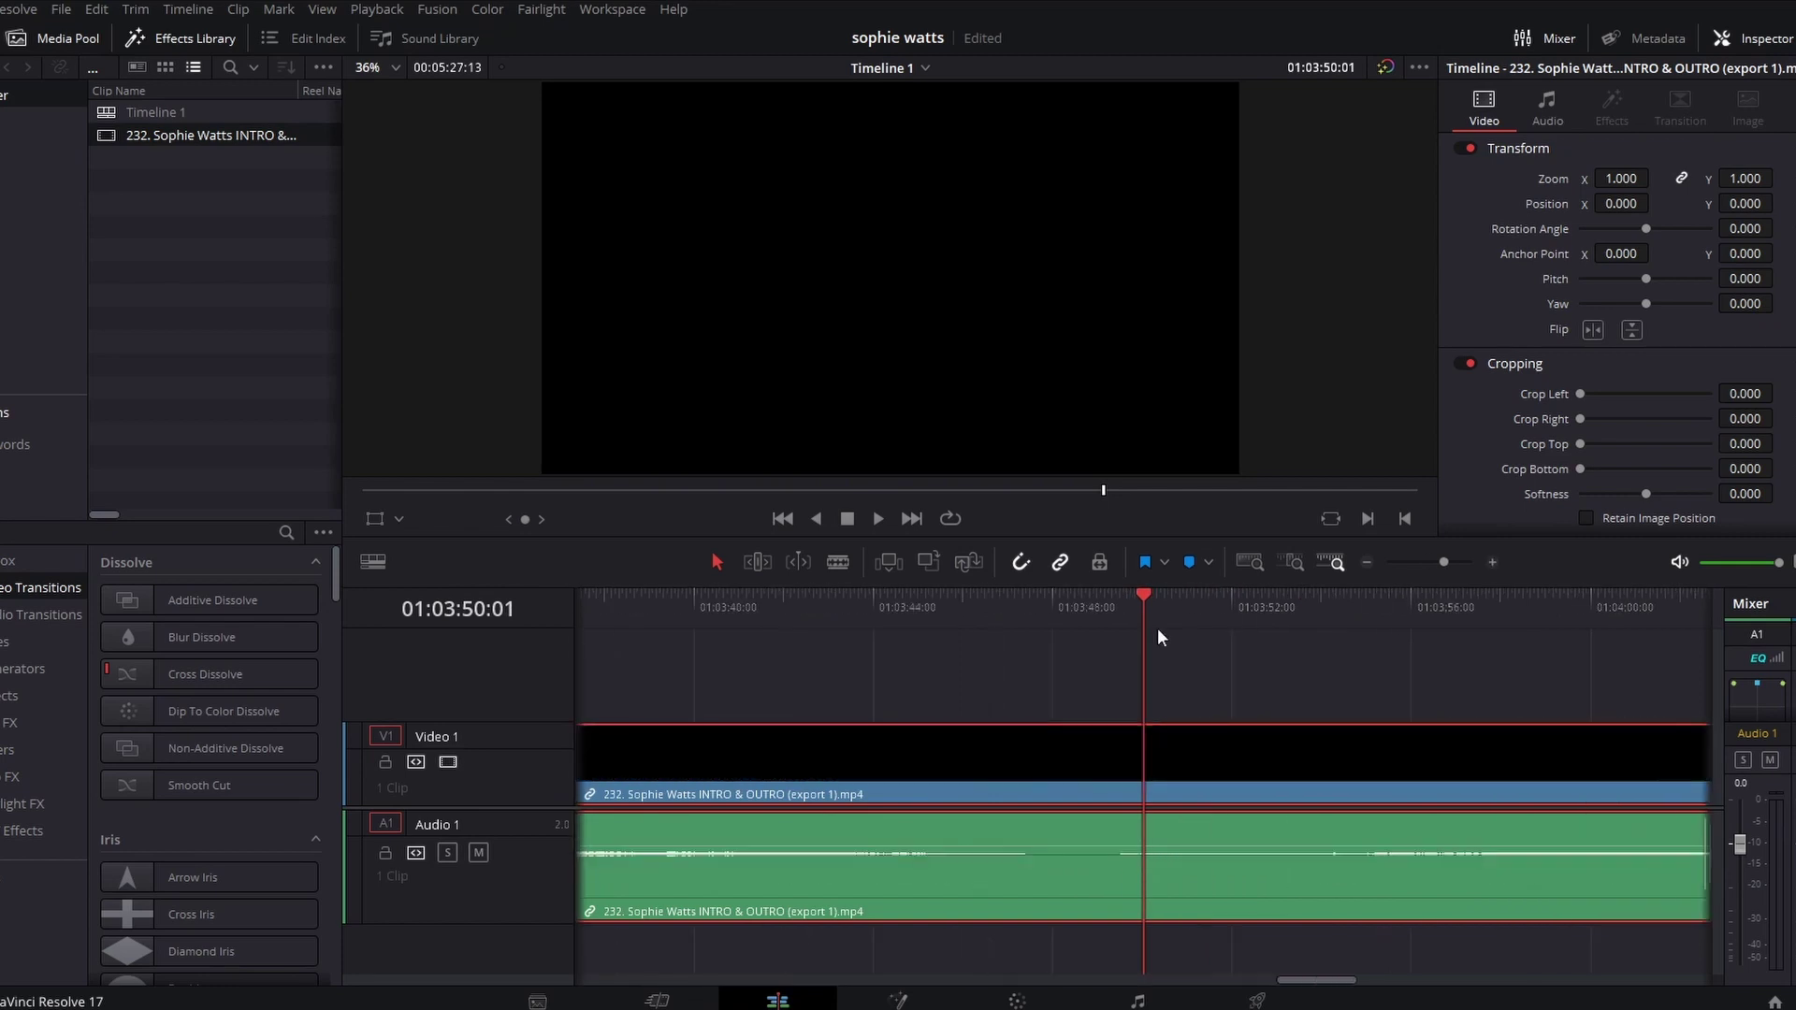
click(1074, 600)
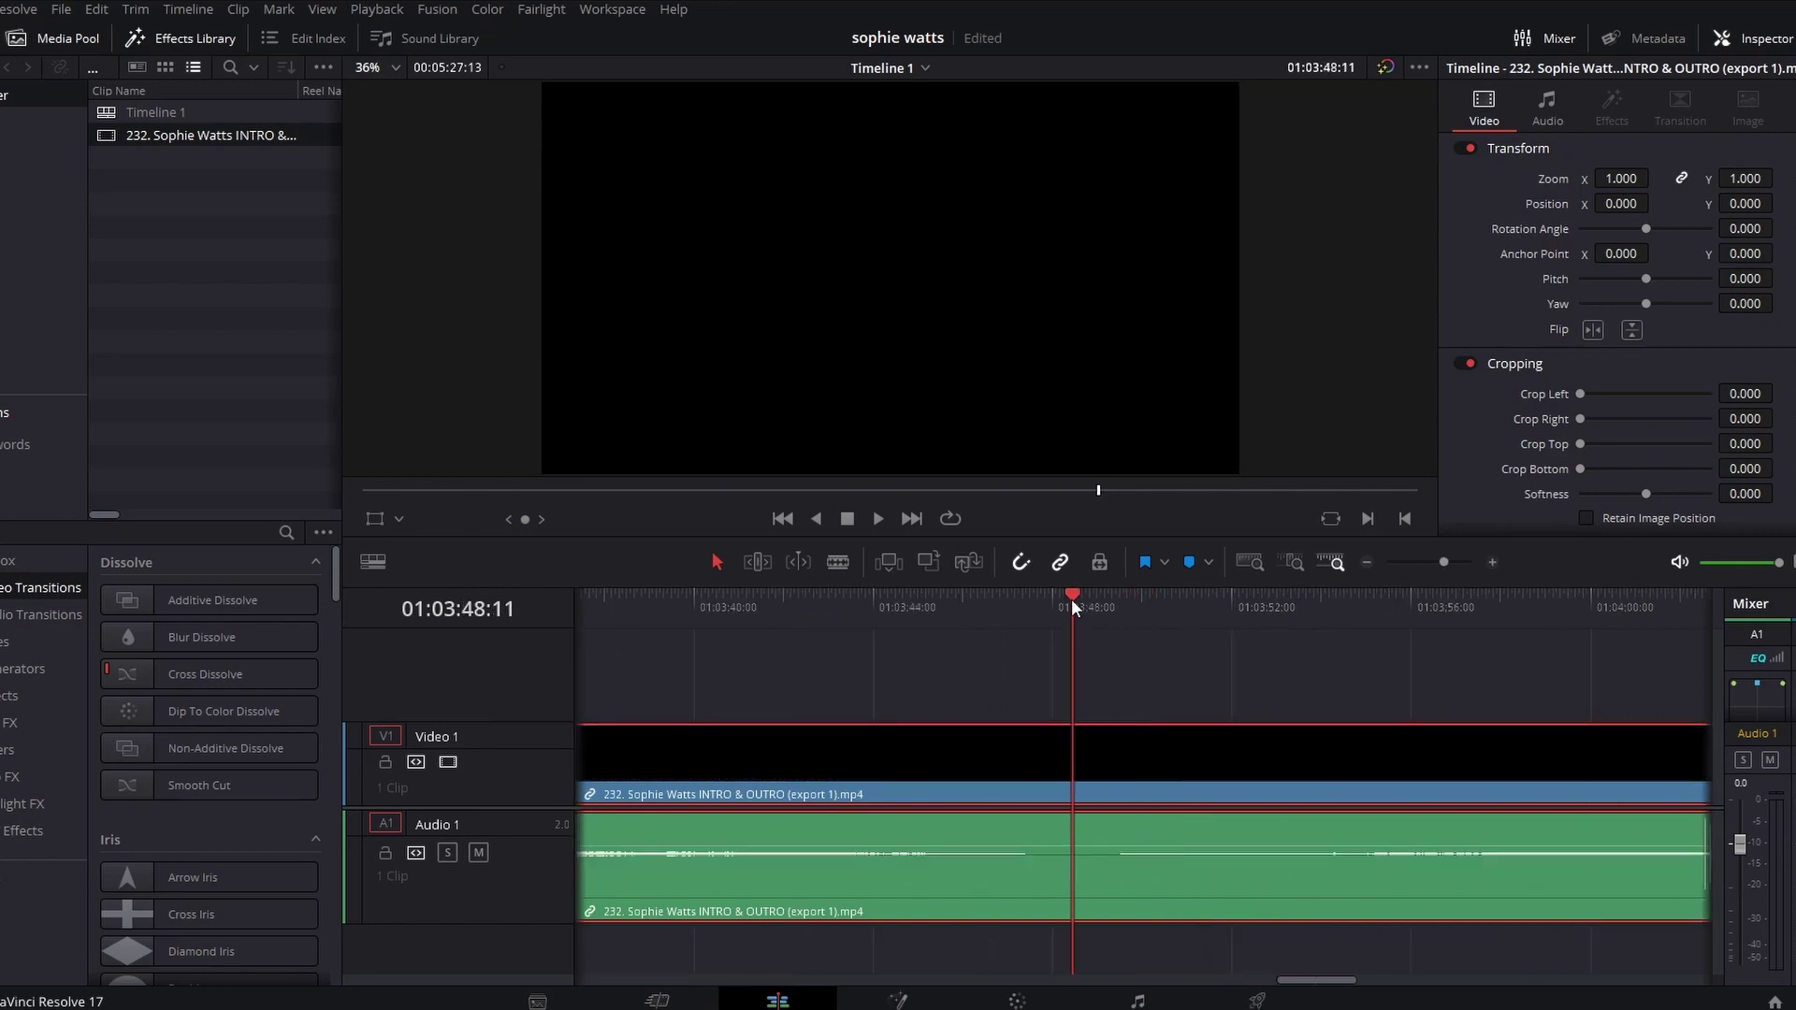
key(ctrl+b)
click(975, 704)
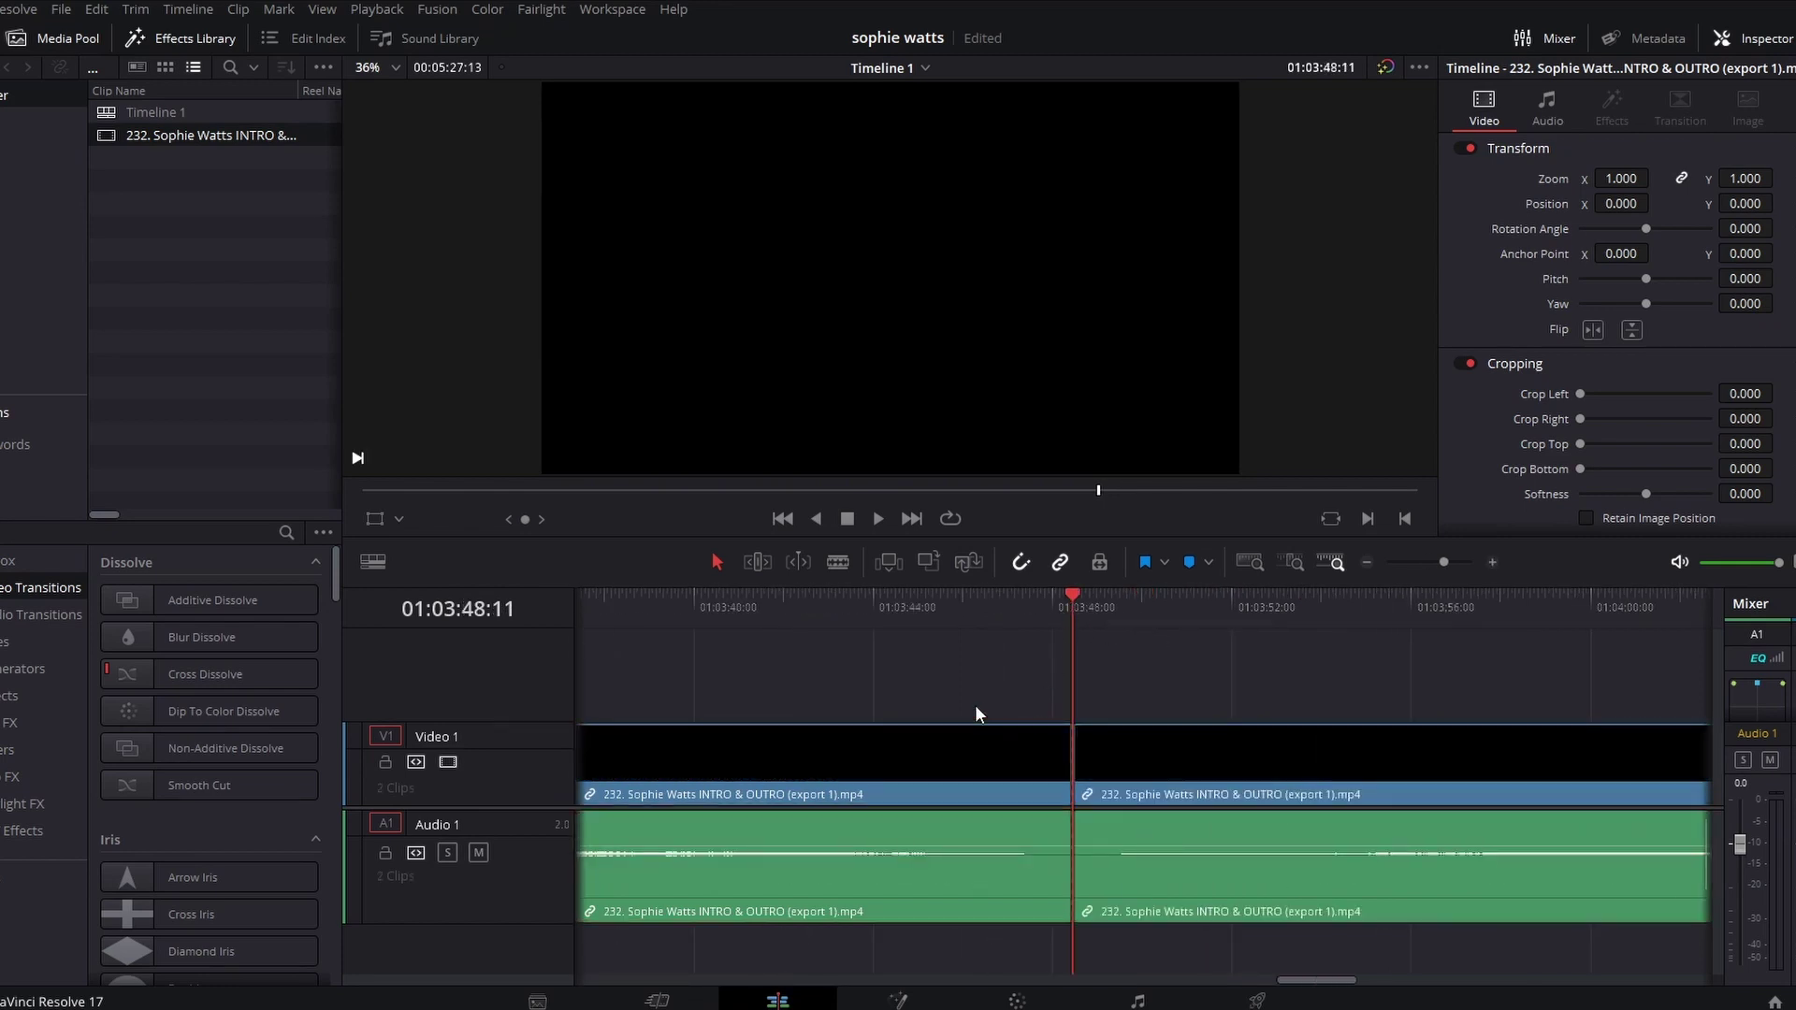
click(967, 774)
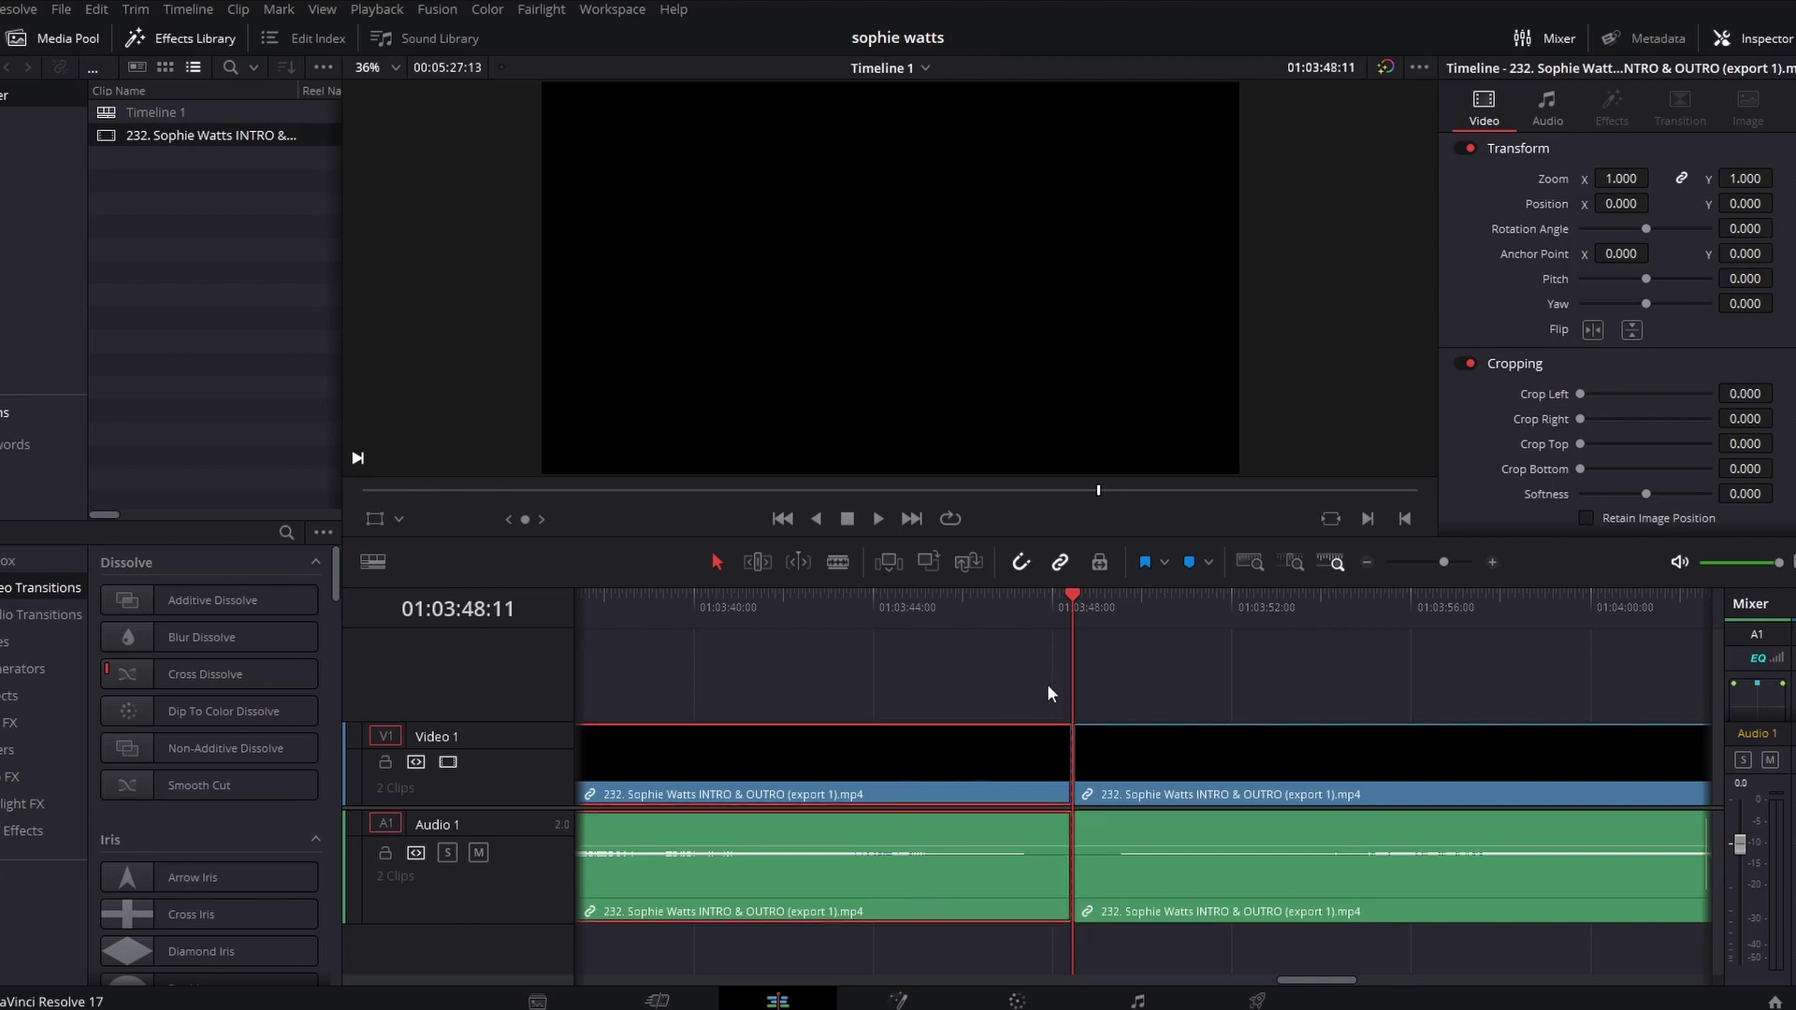
click(1366, 563)
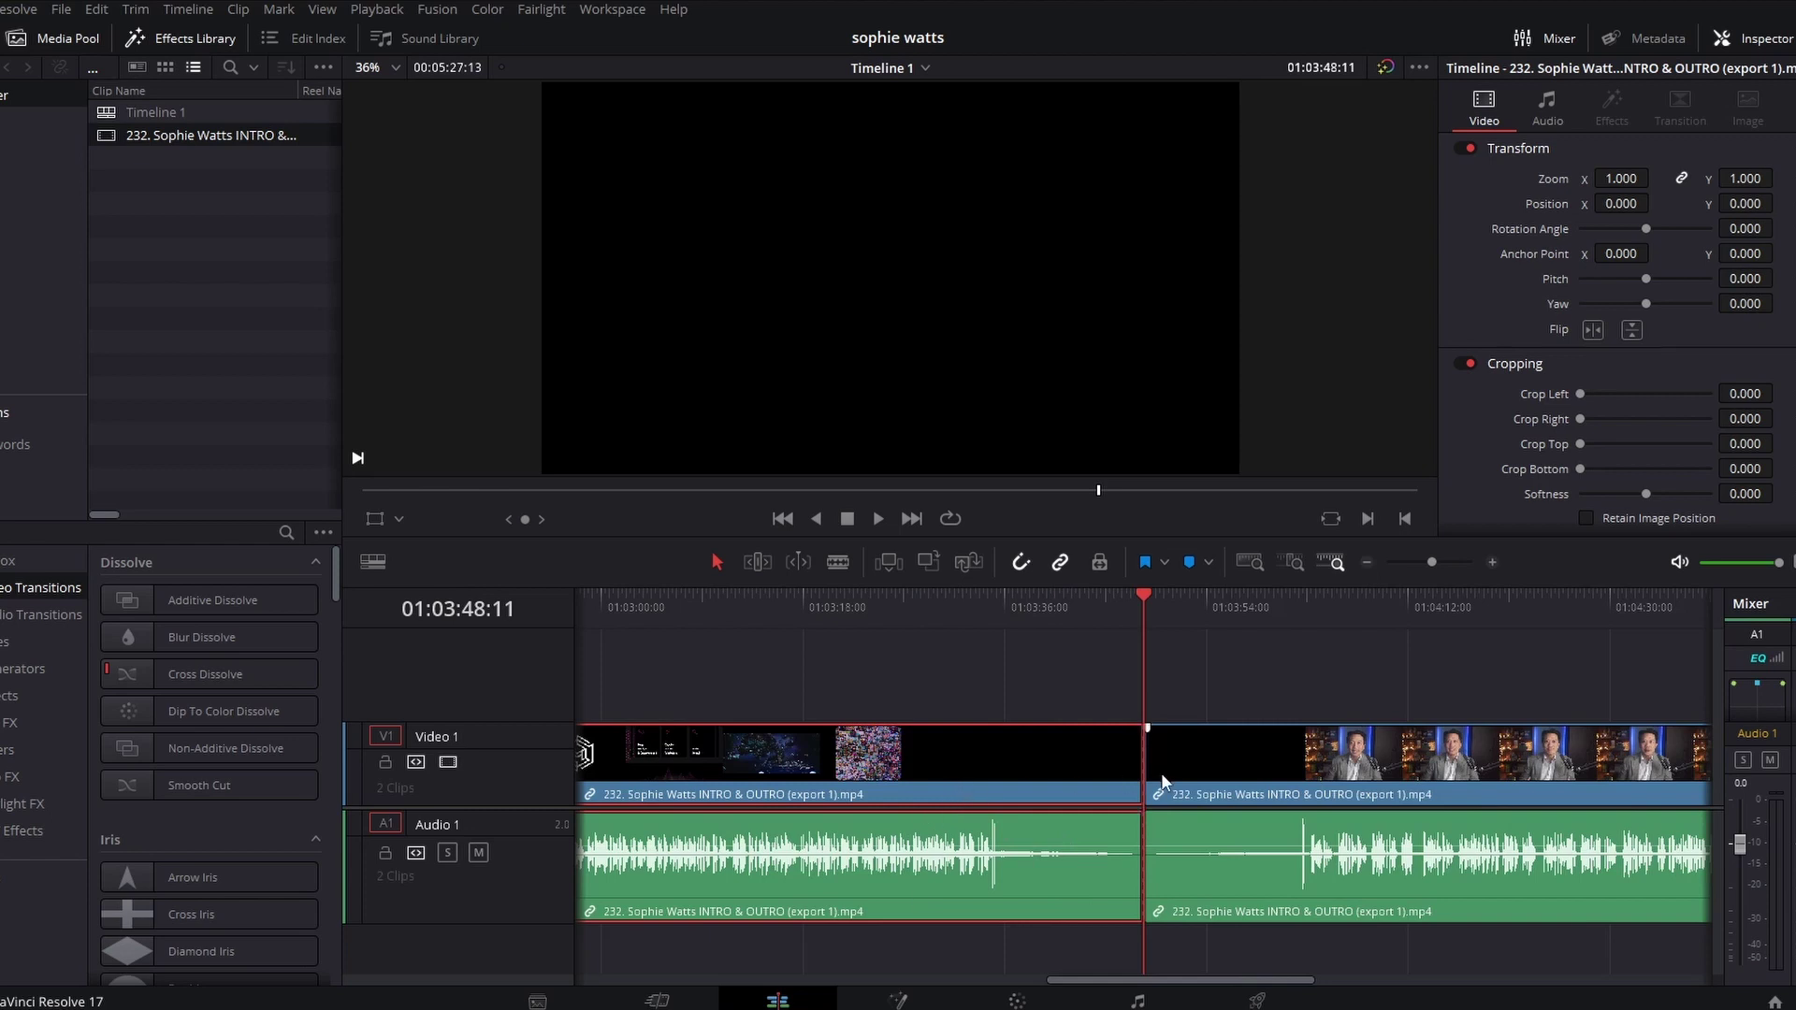
- Unlink the first half's video from its audio and find where the intro footage ends
right_click(1033, 776)
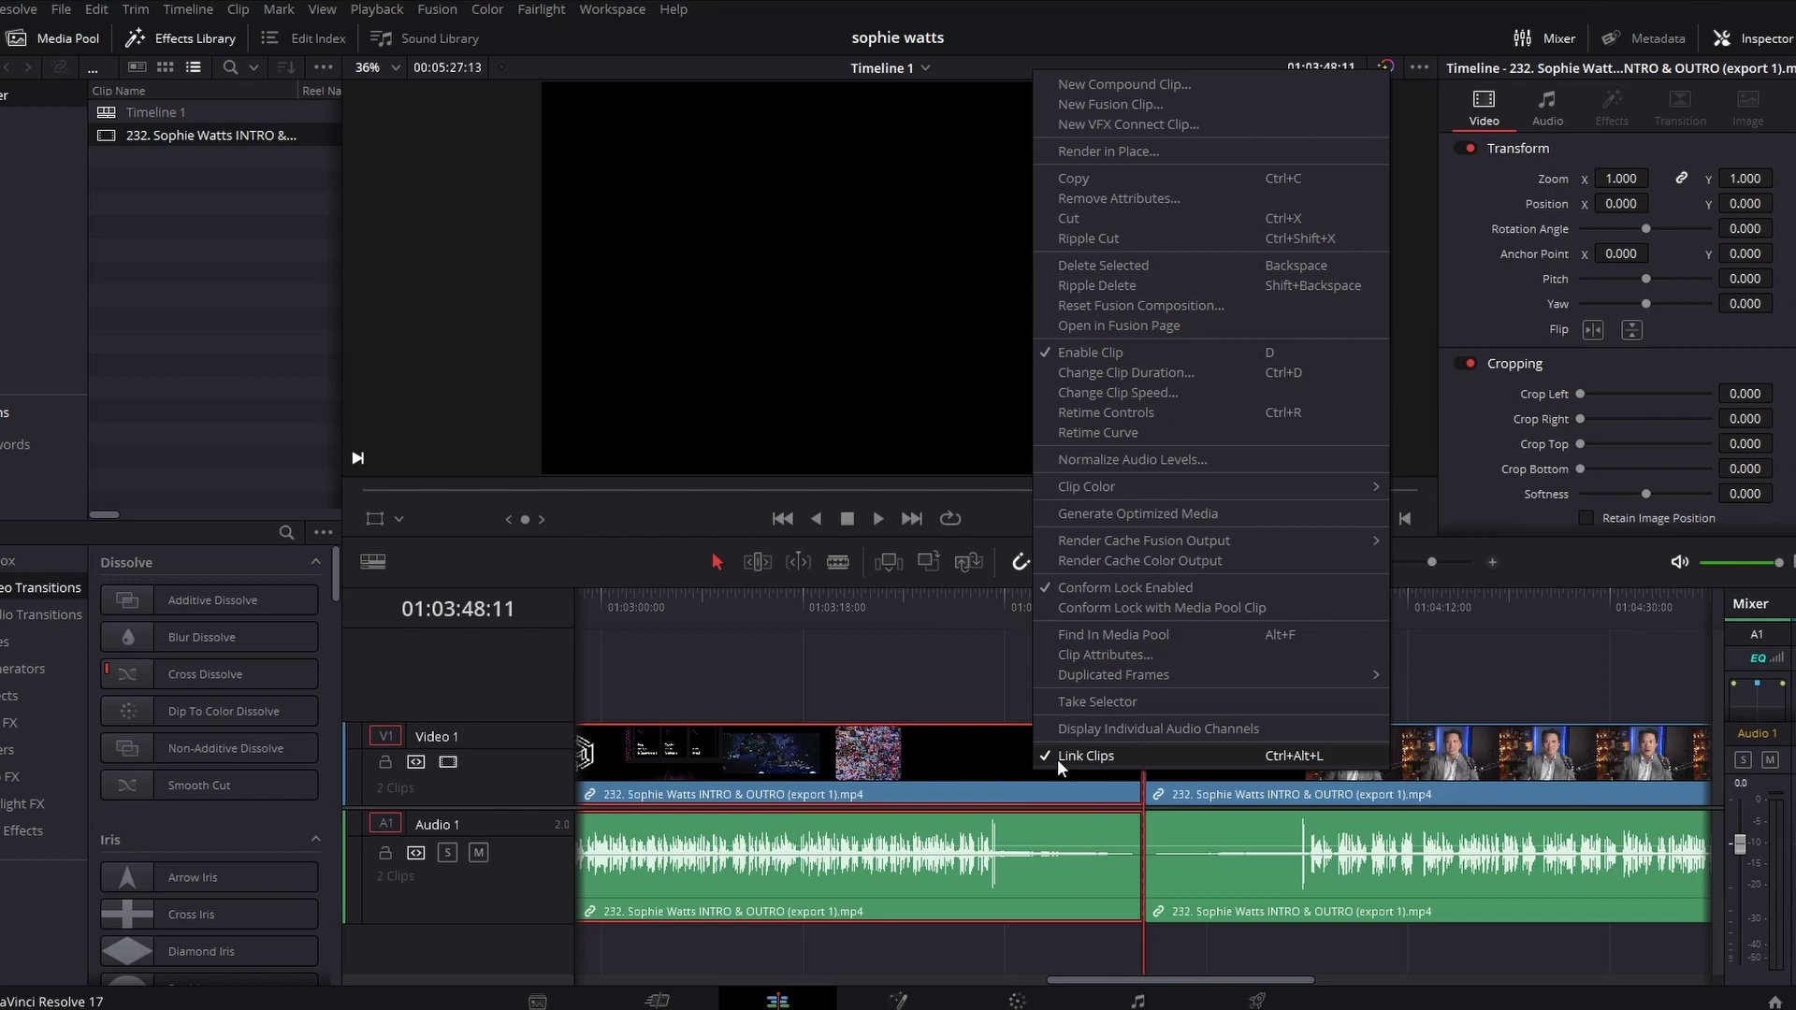
click(1056, 759)
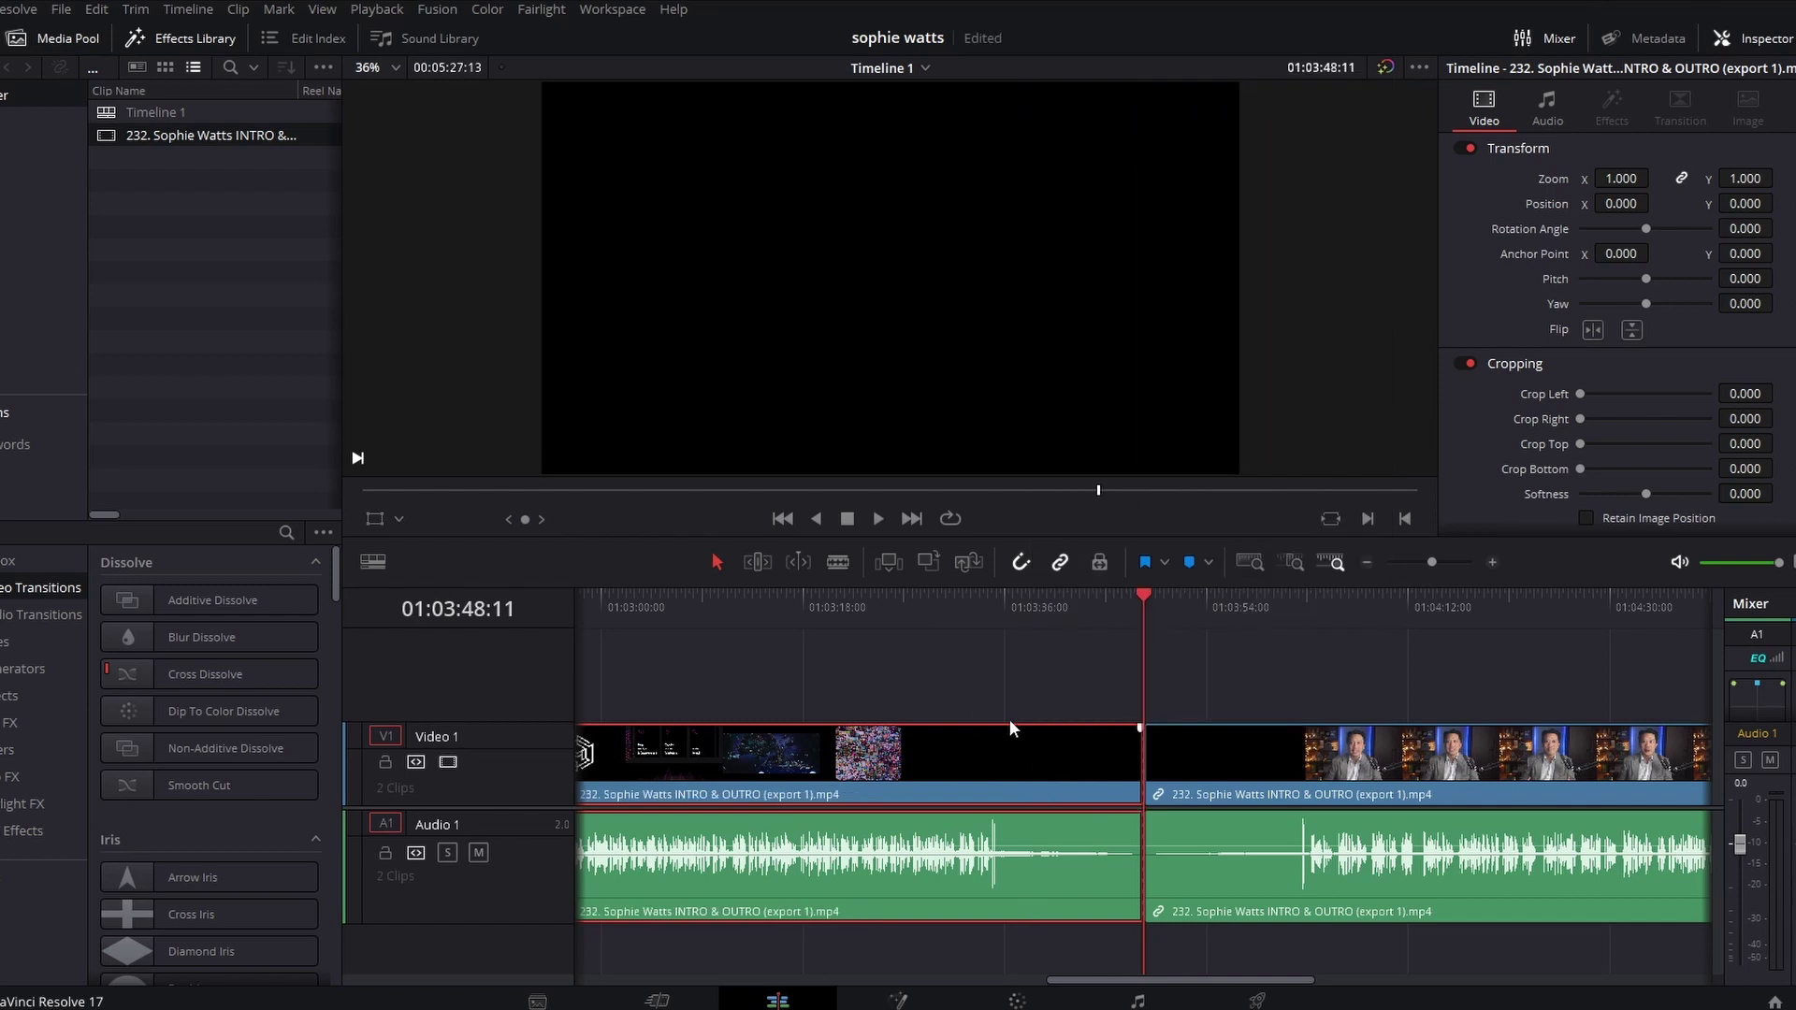
click(963, 593)
click(988, 595)
mouse_move(987, 595)
mouse_down()
mouse_move(1013, 597)
mouse_move(988, 603)
mouse_up()
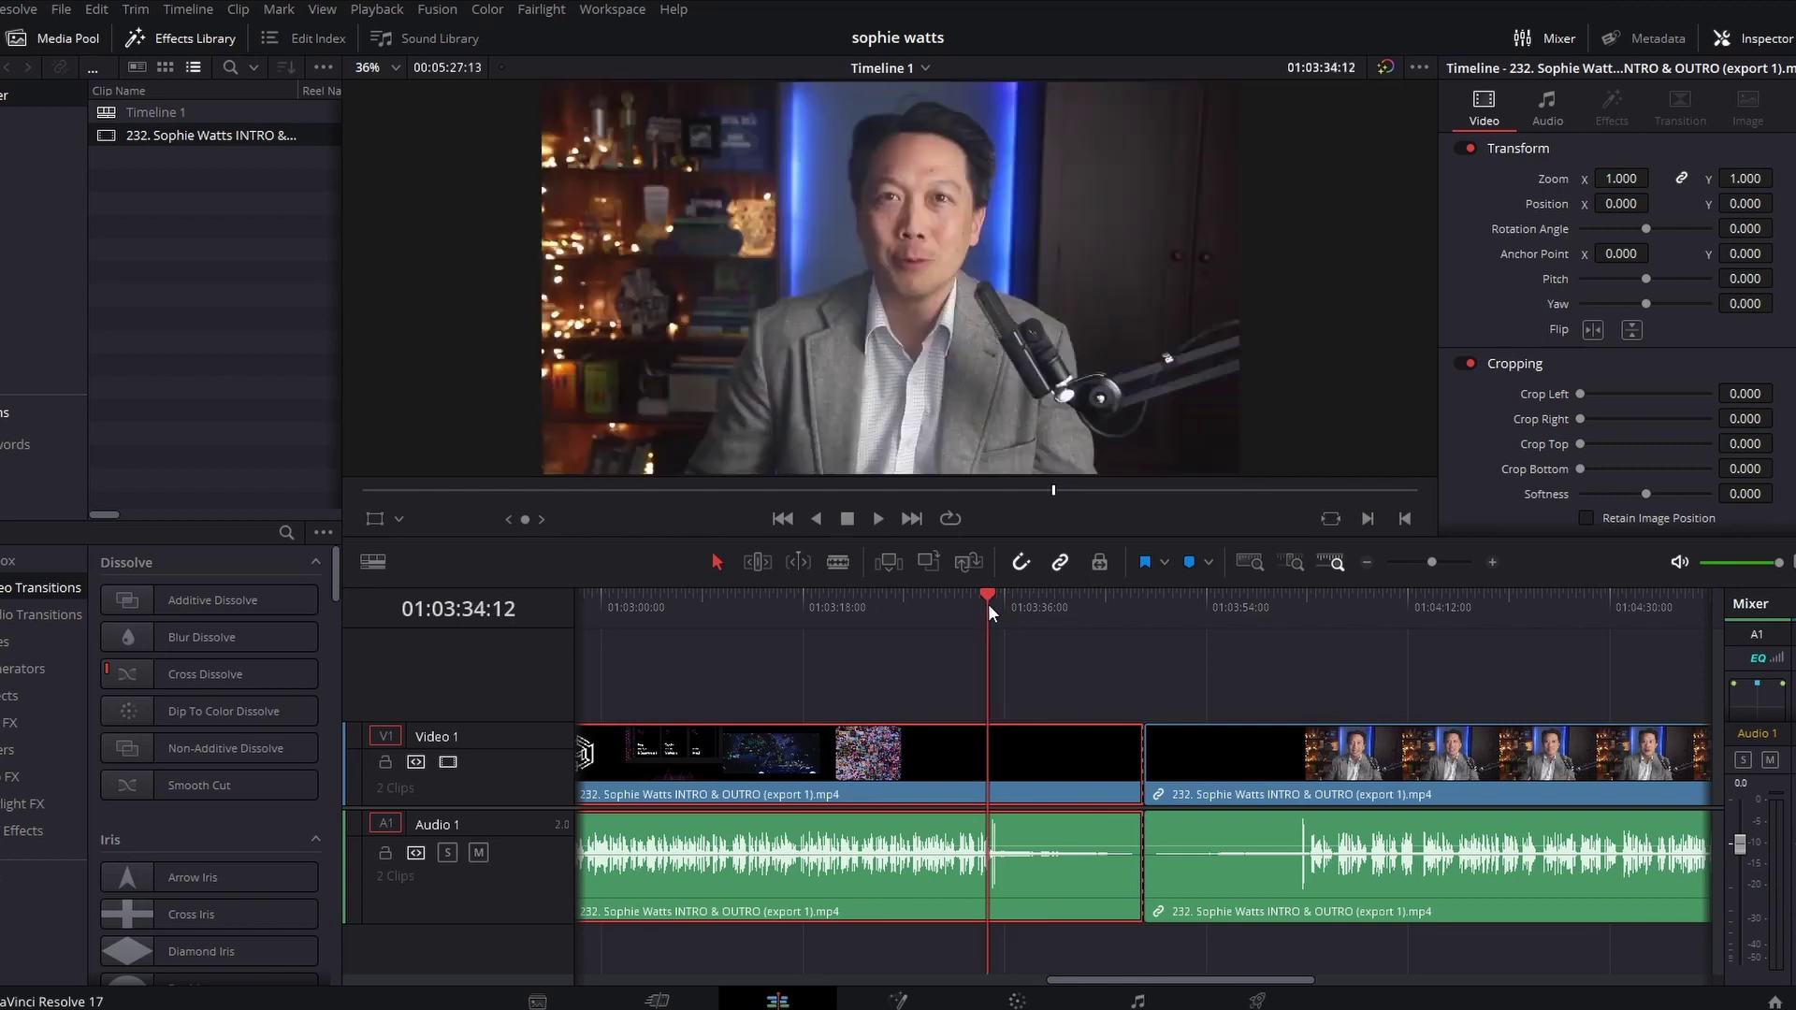
key(space)
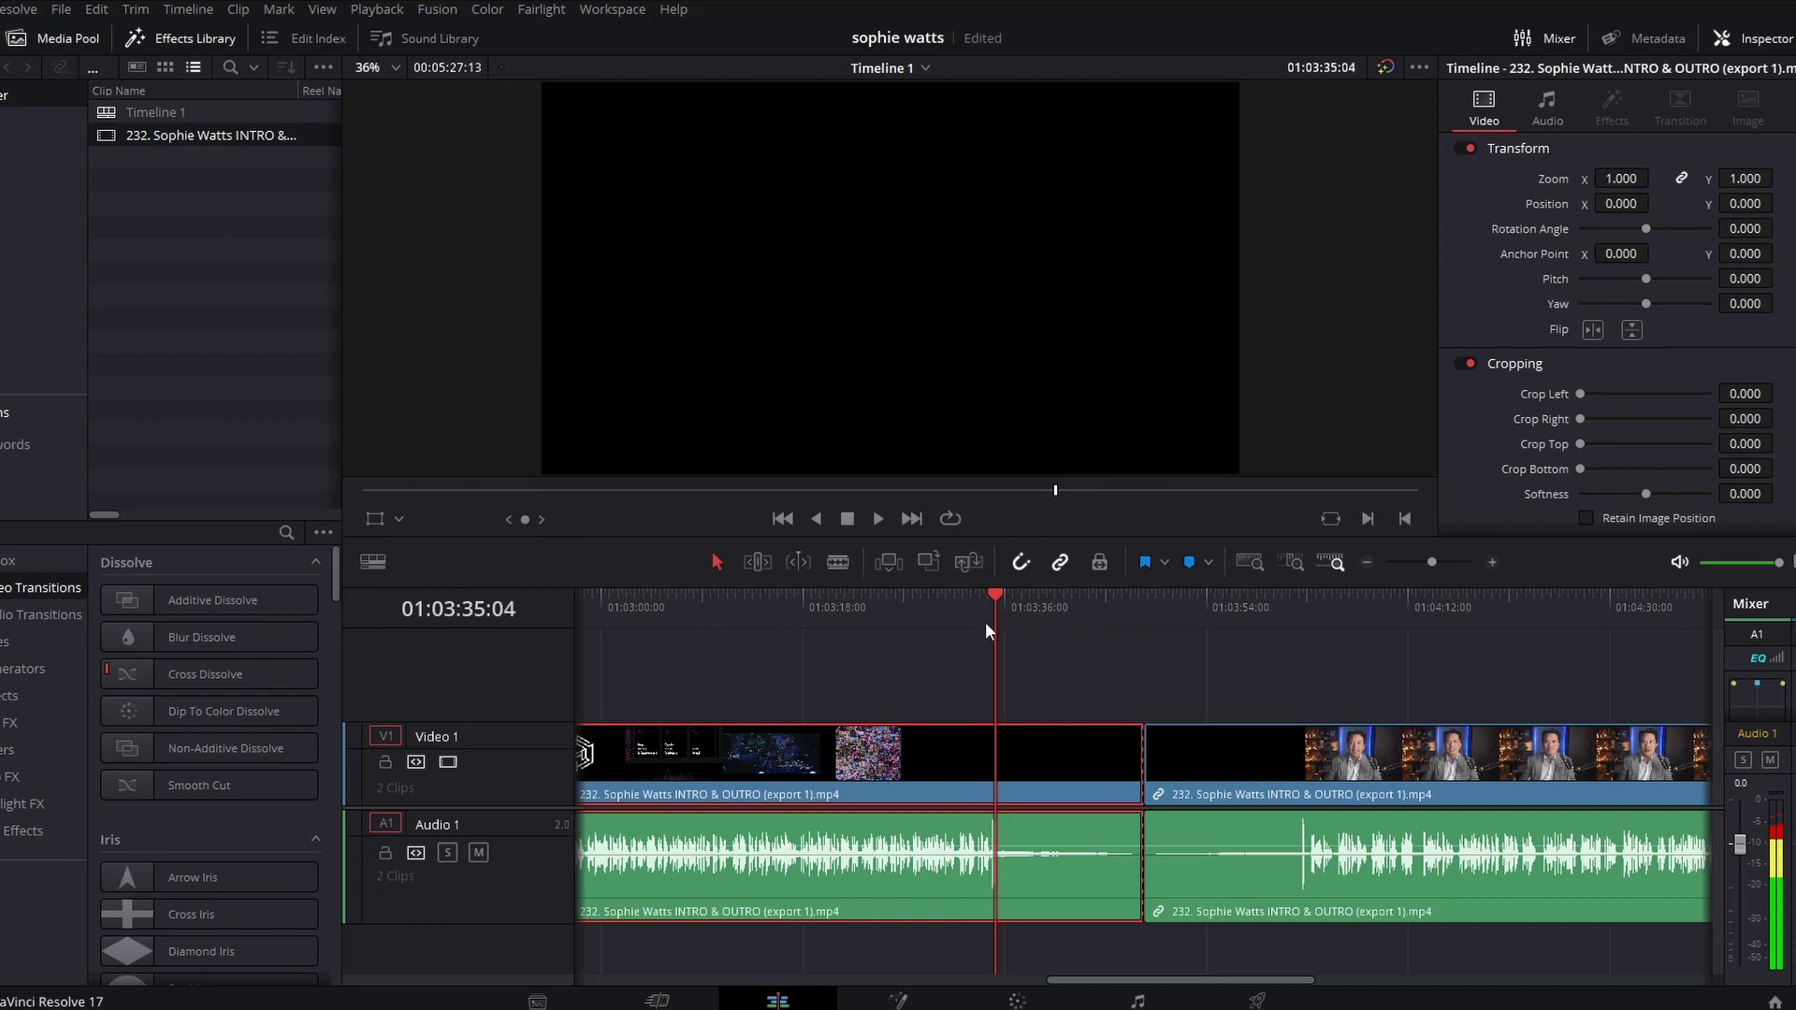
- Blade the video at 01:03:35:04 and cut away the piece after it
ctrl+click(1036, 840)
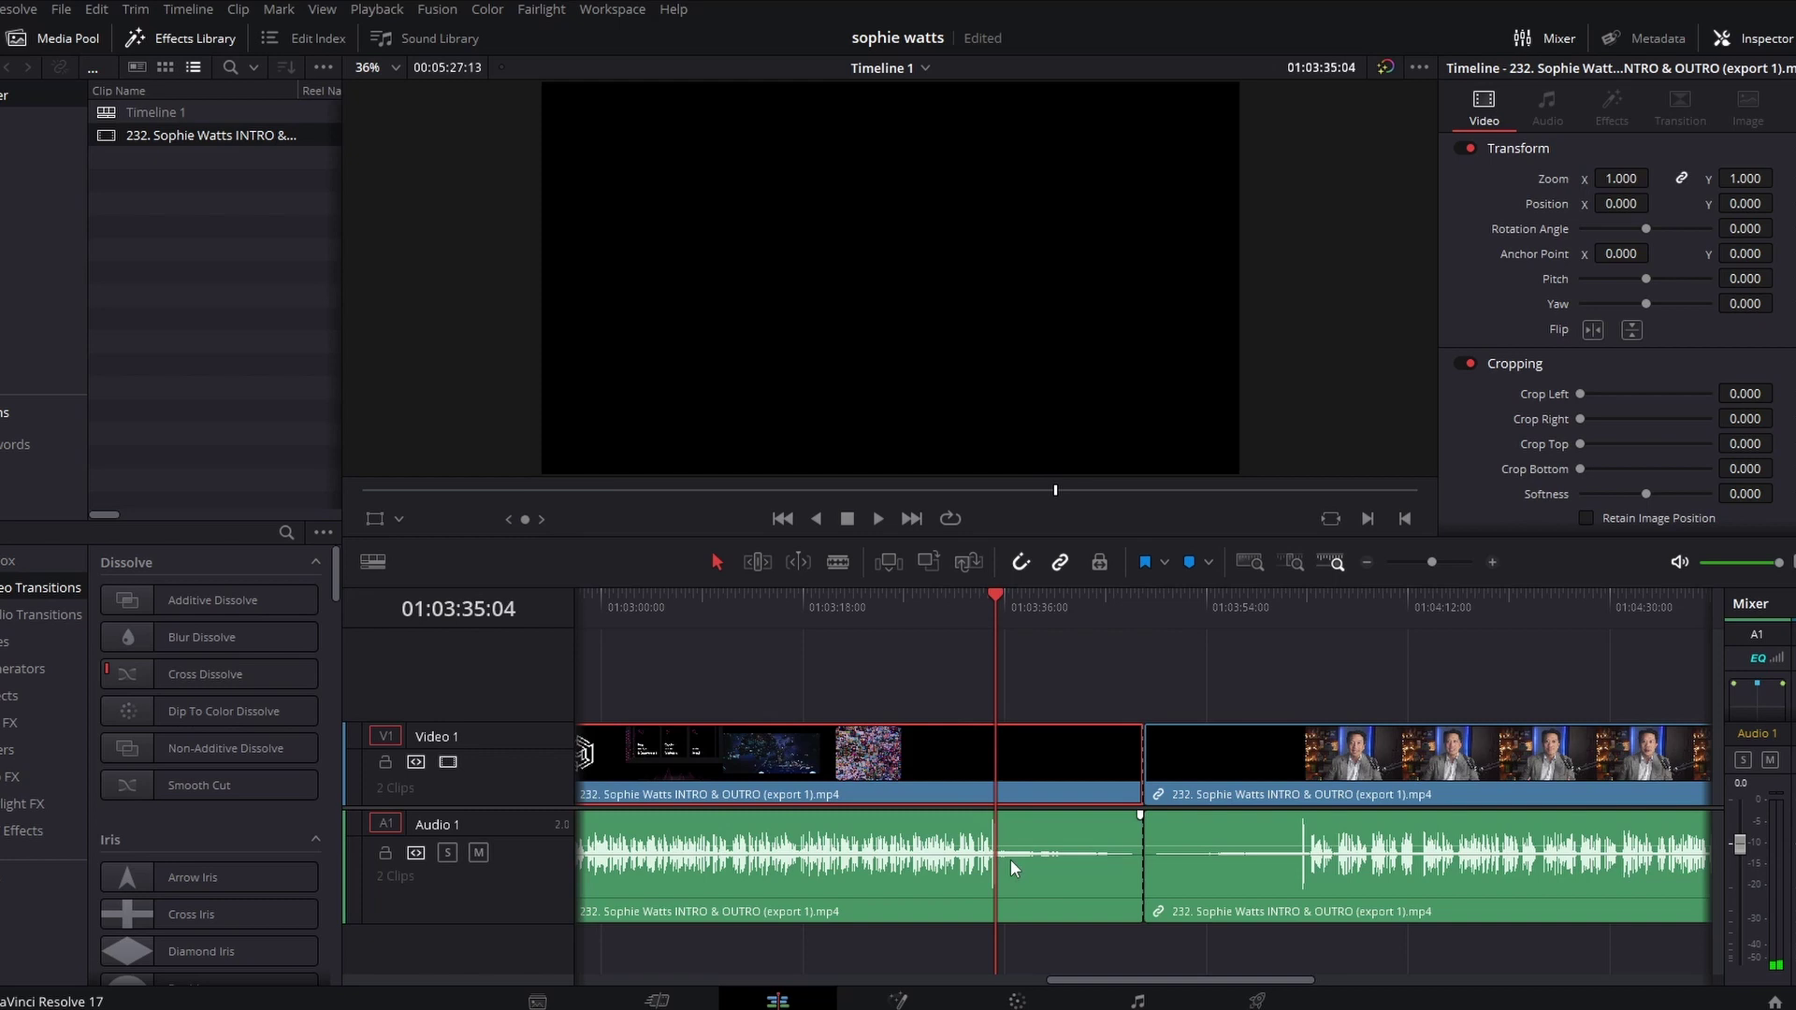
right_click(1025, 744)
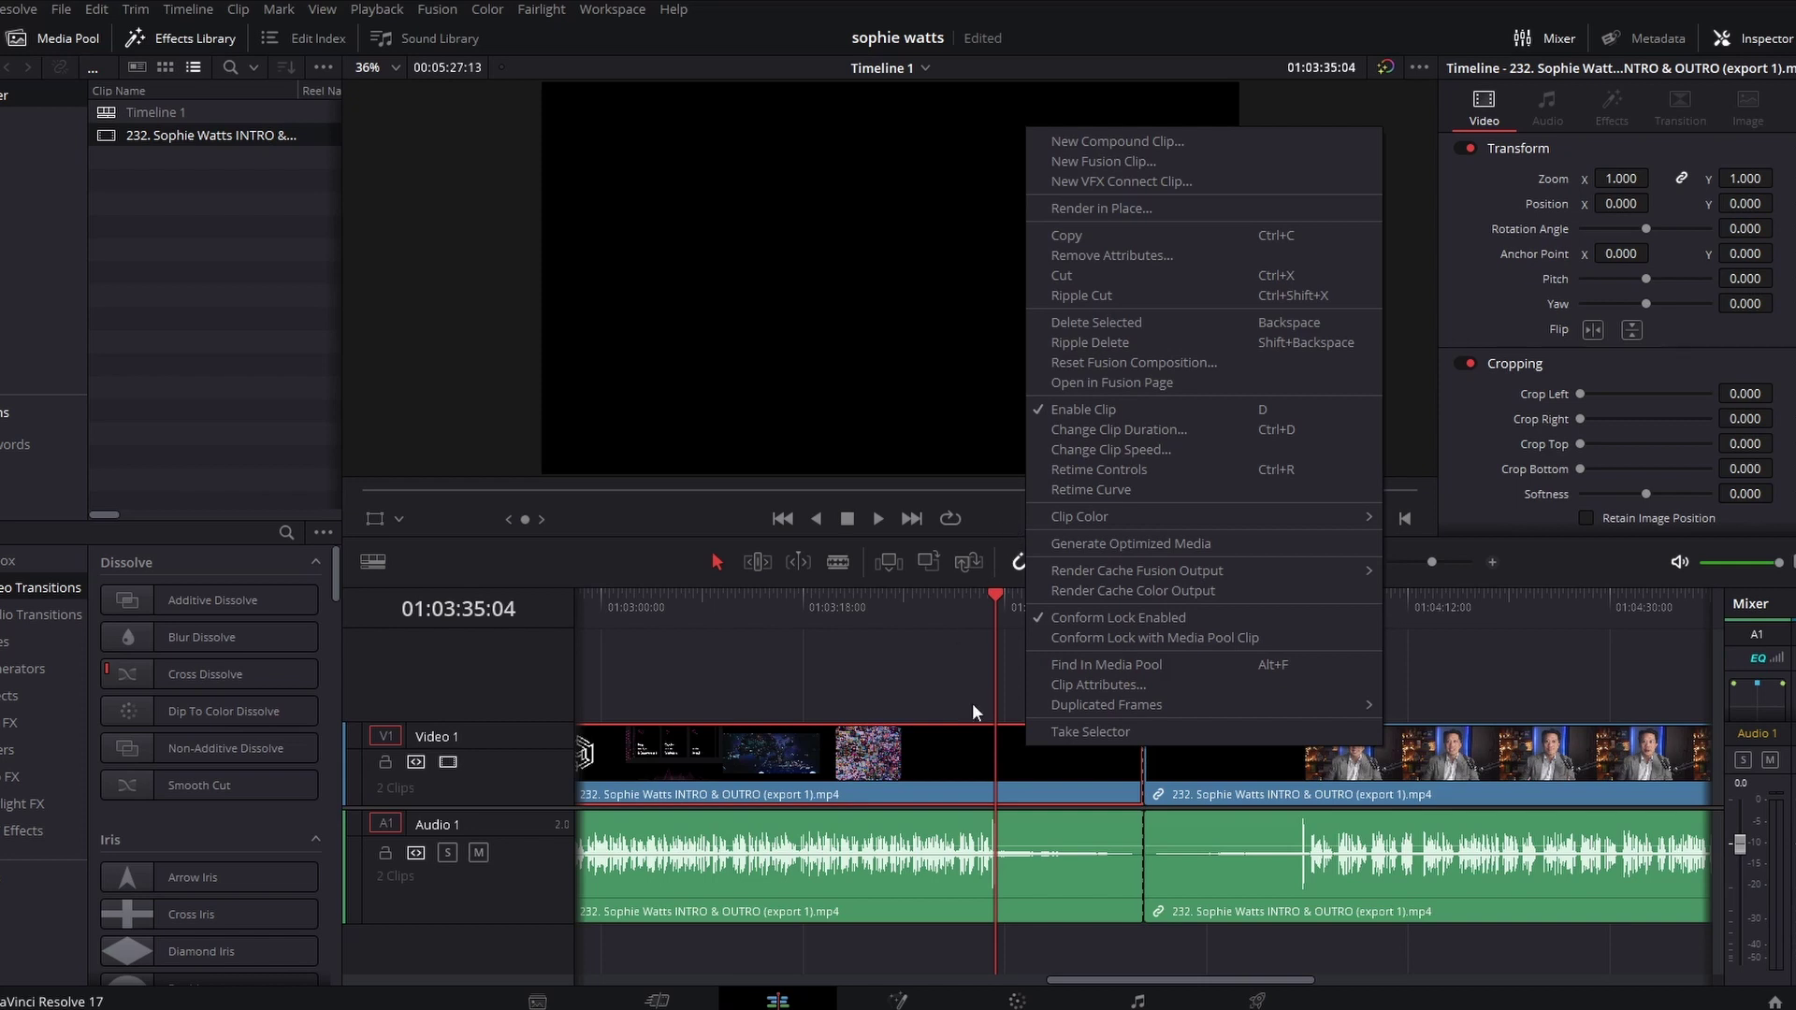
click(981, 752)
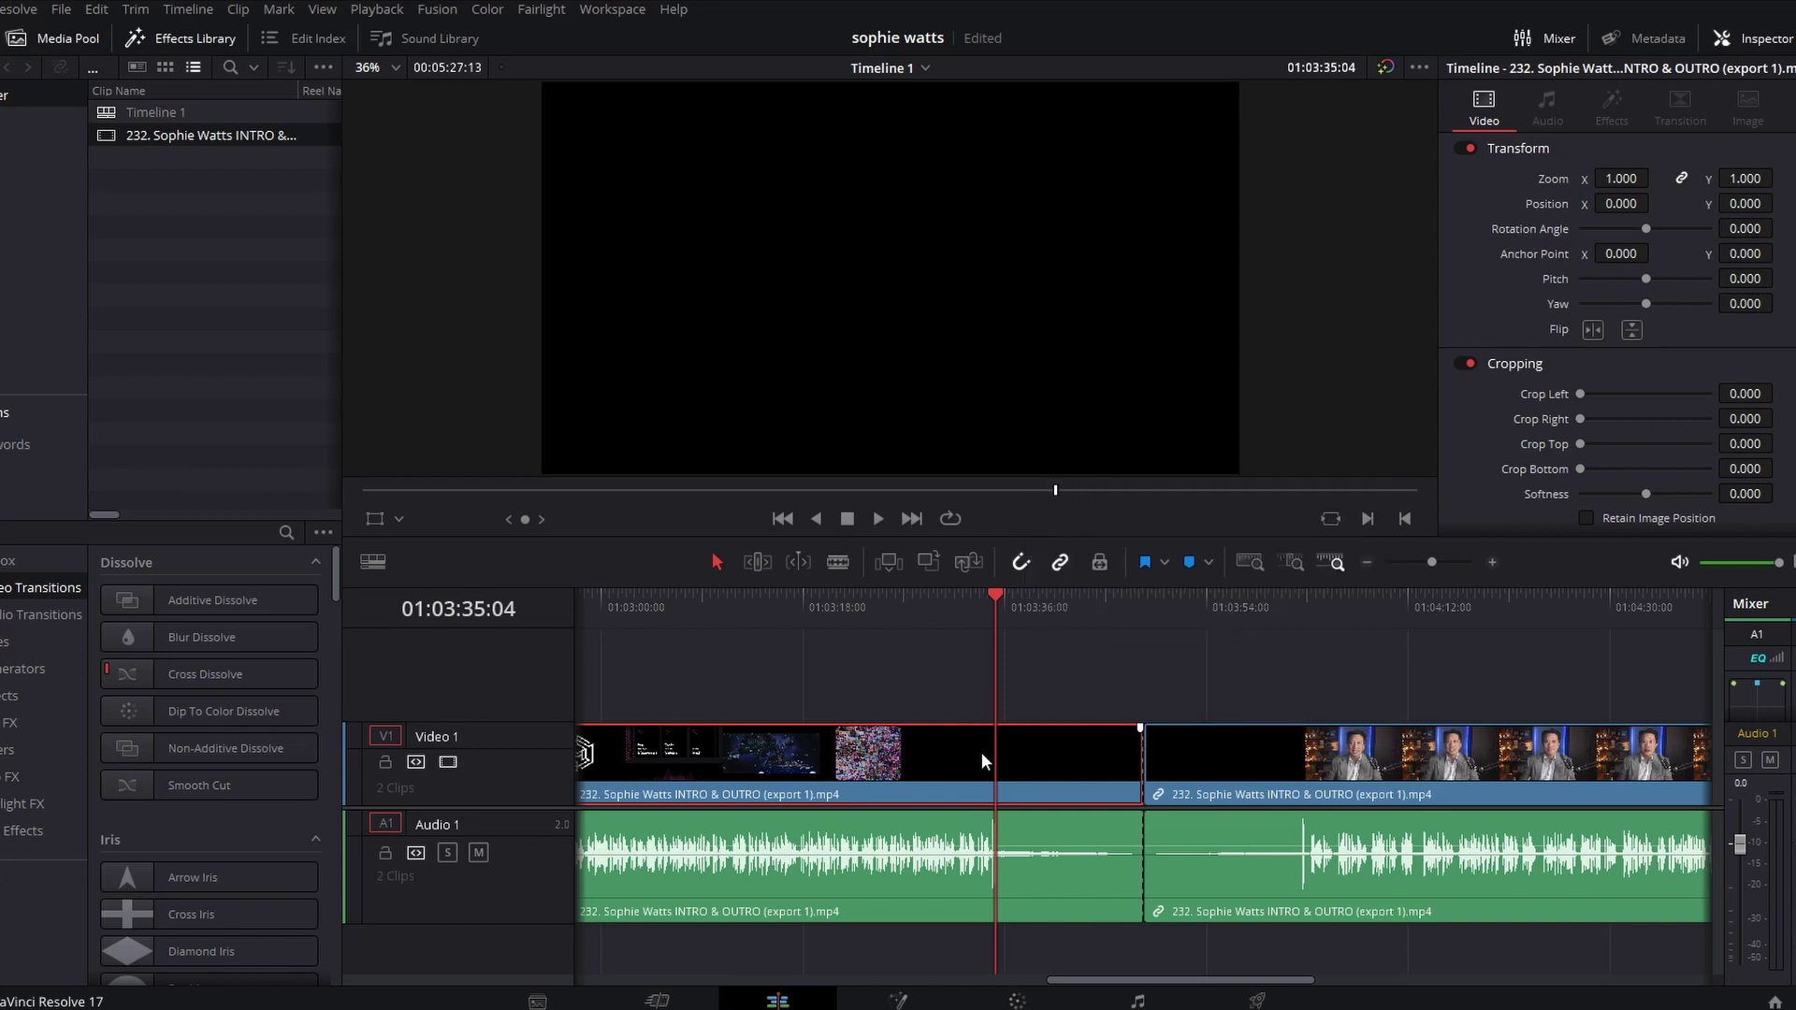
key(ctrl+b)
click(1058, 744)
right_click(1058, 745)
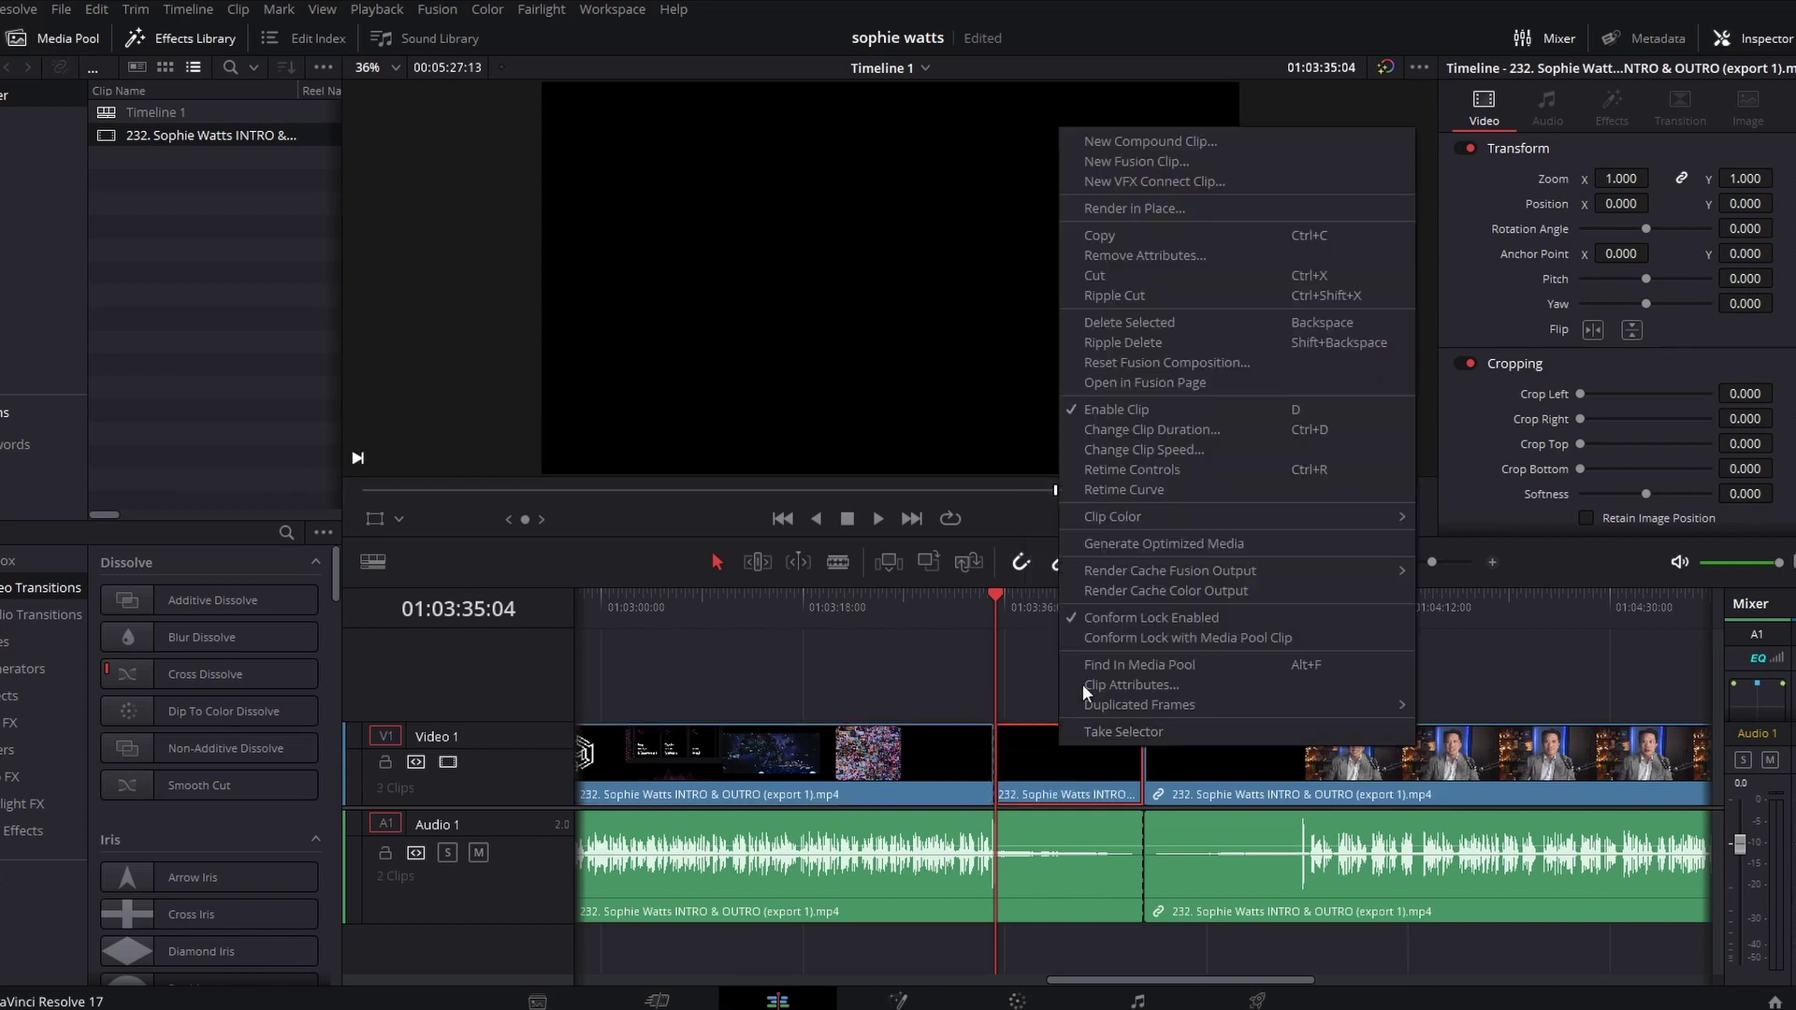
click(1170, 278)
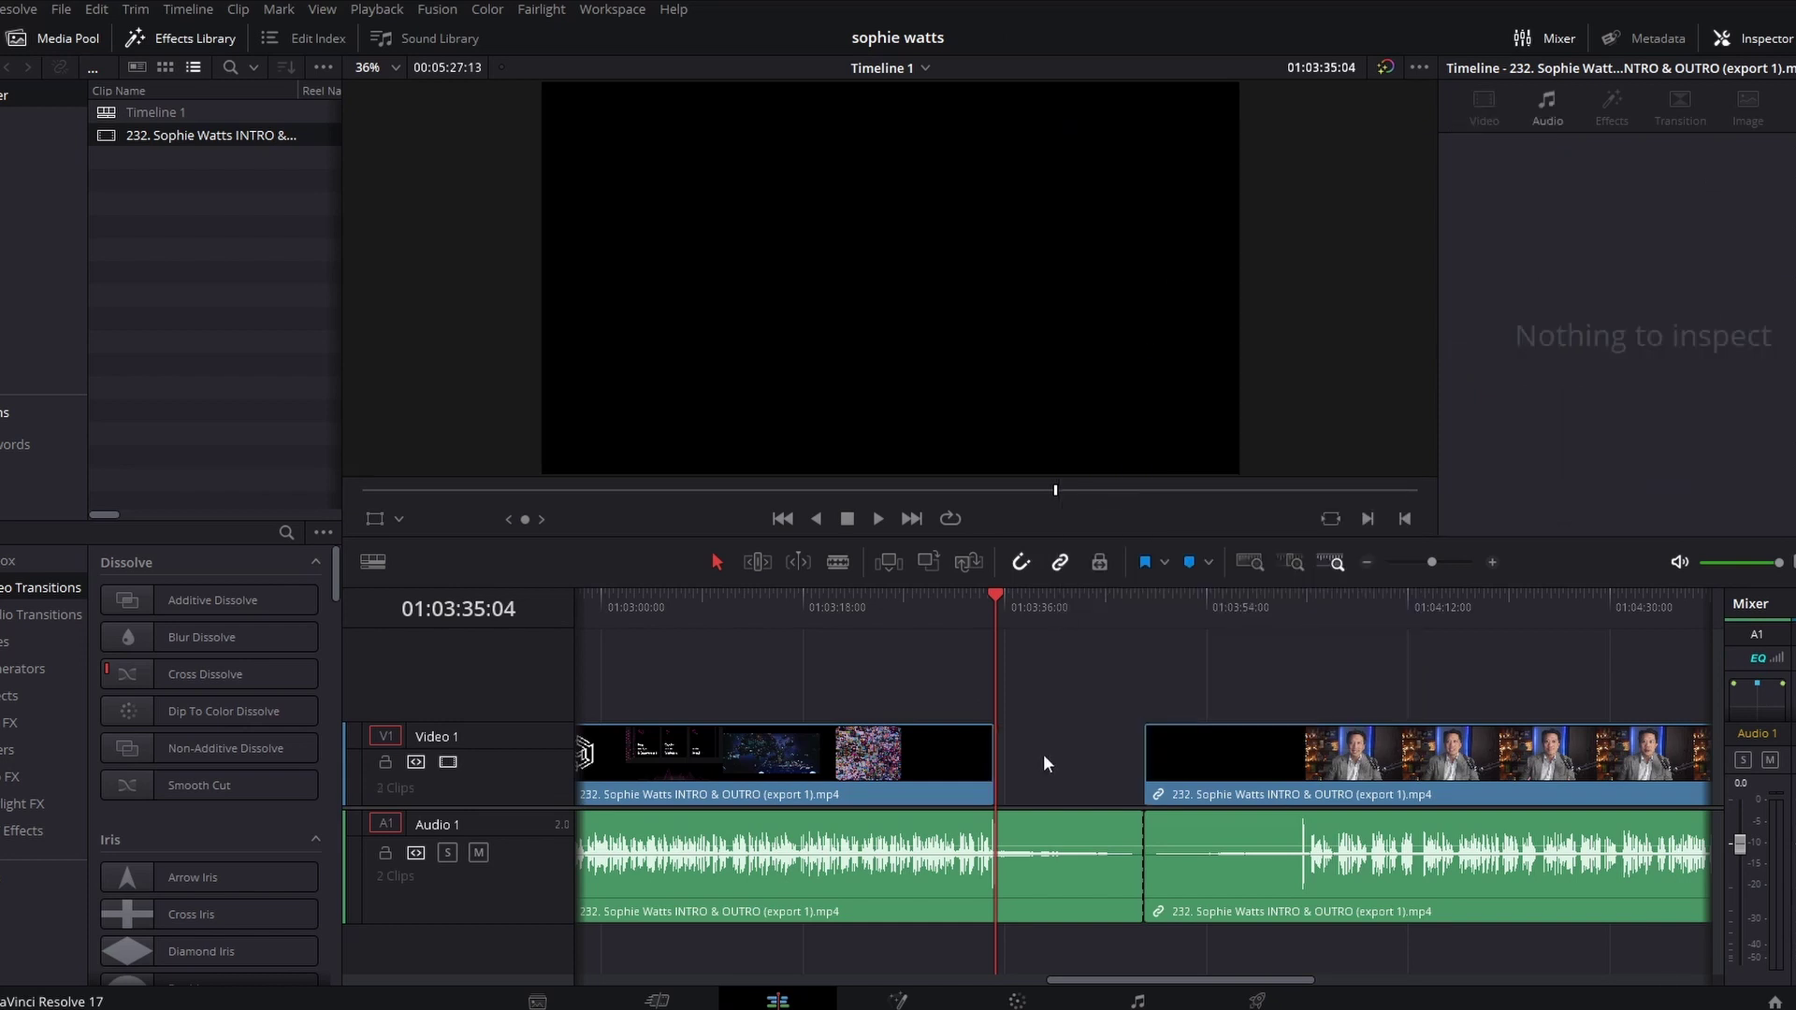
- Relink the audio with the shortened video clip and play back from 01:03:30:12
click(1031, 874)
ctrl+click(913, 737)
right_click(913, 737)
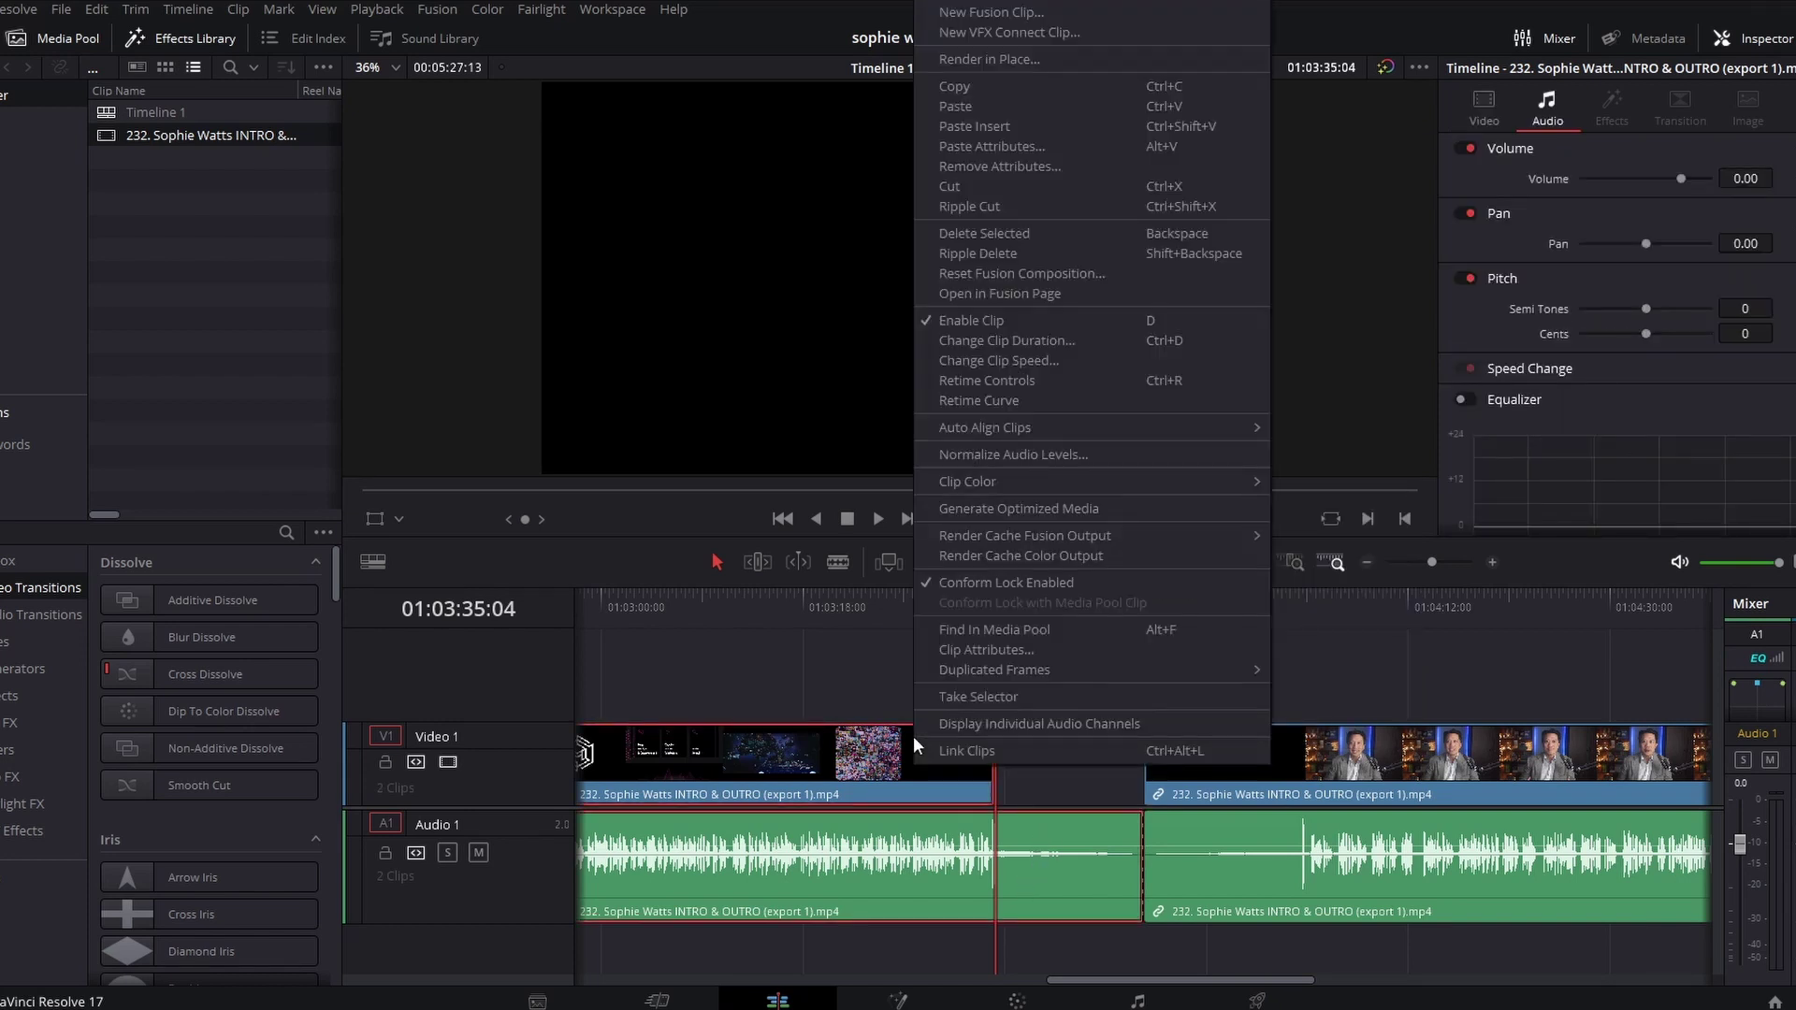
click(917, 748)
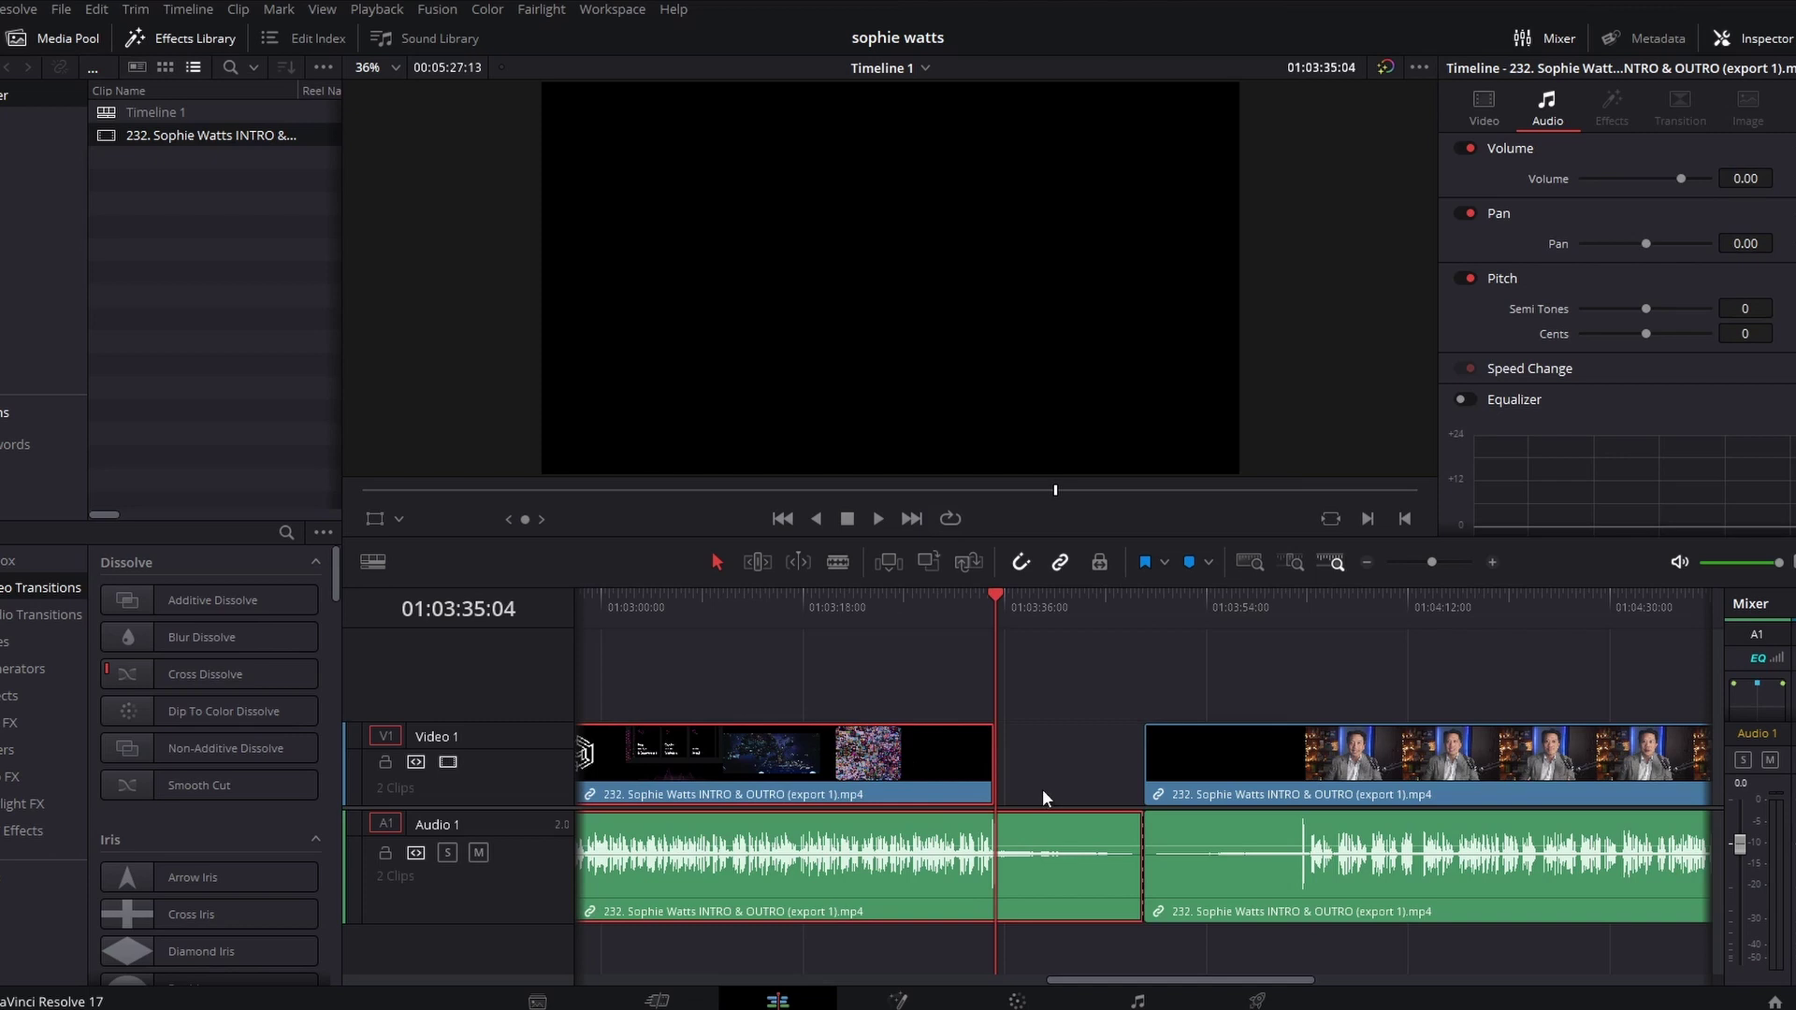
click(942, 607)
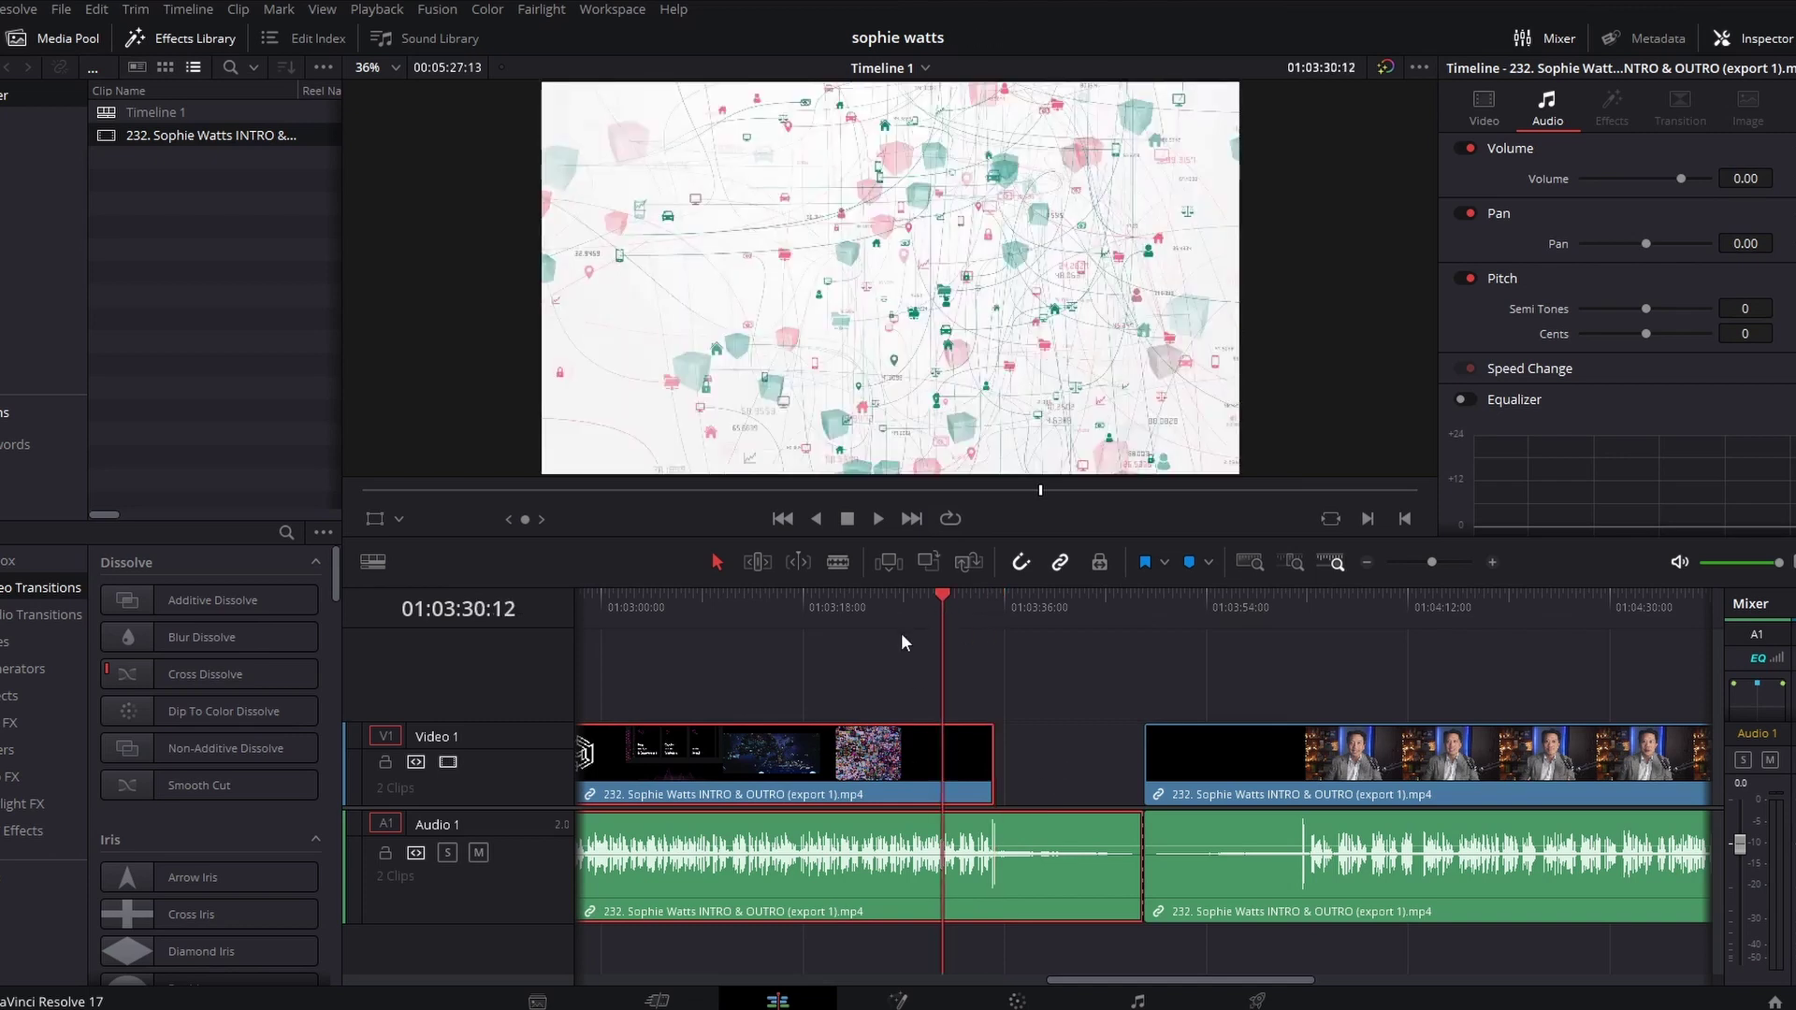
key(space)
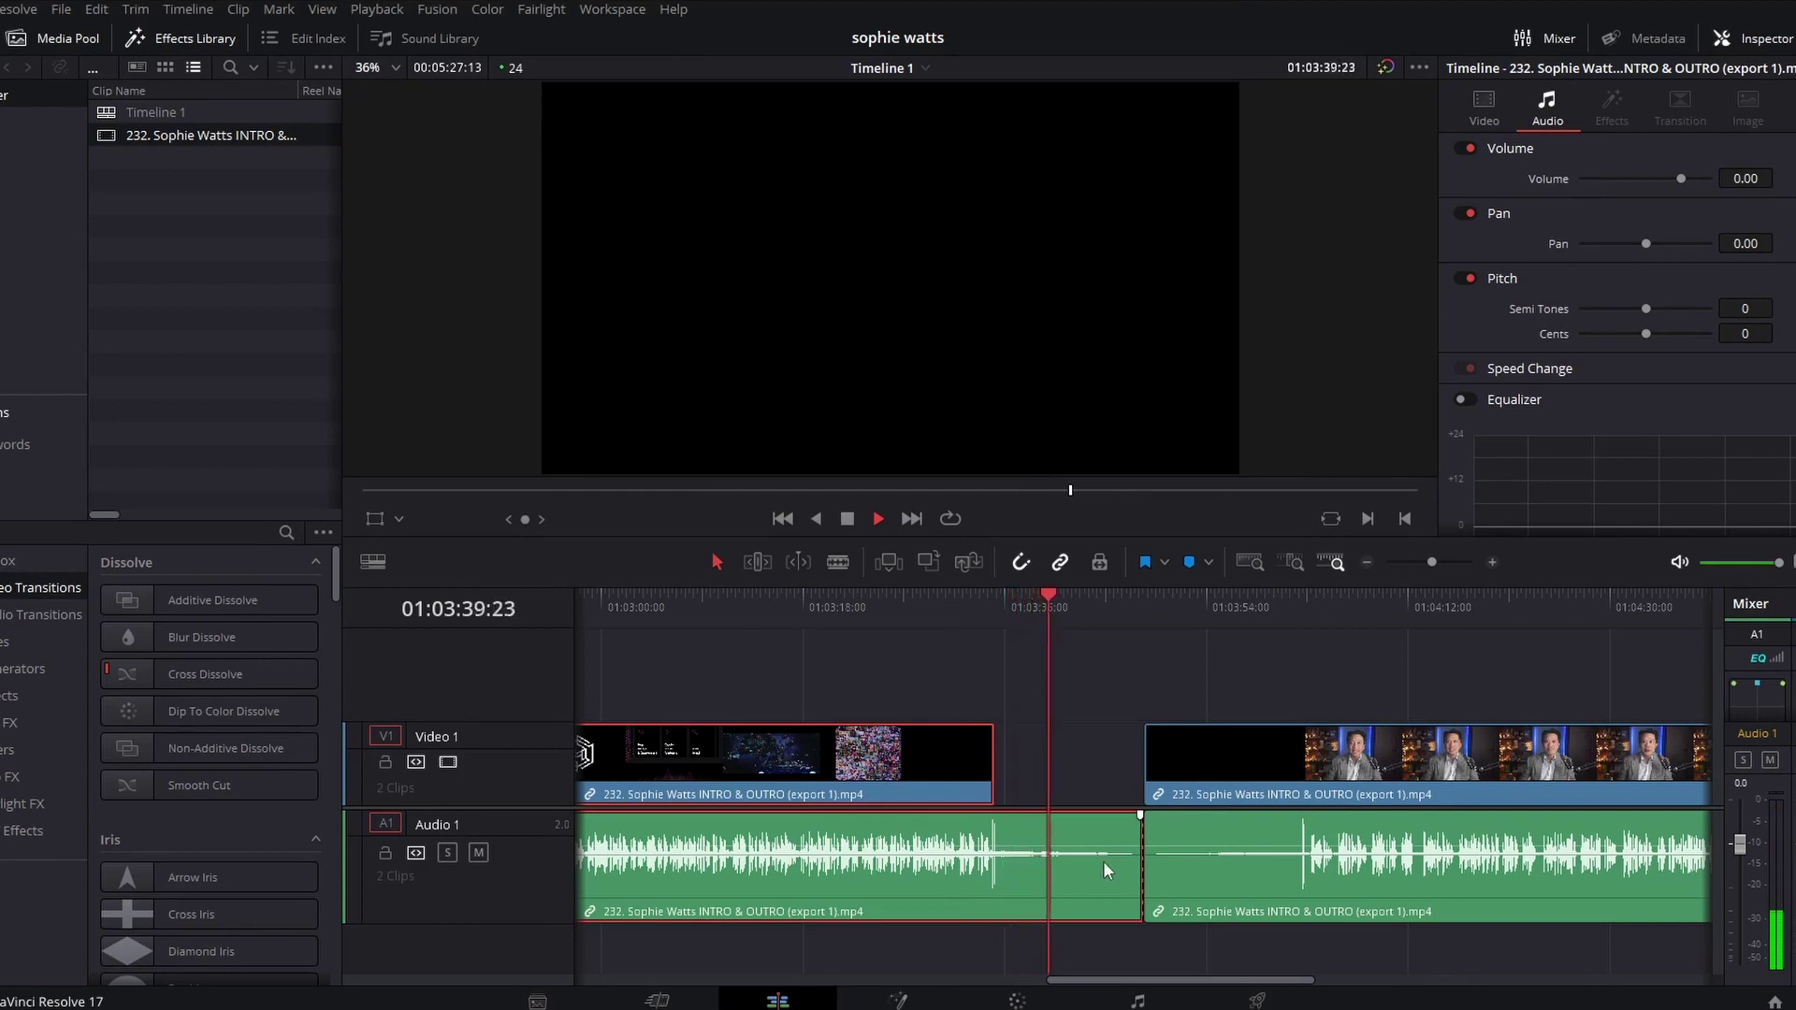
key(space)
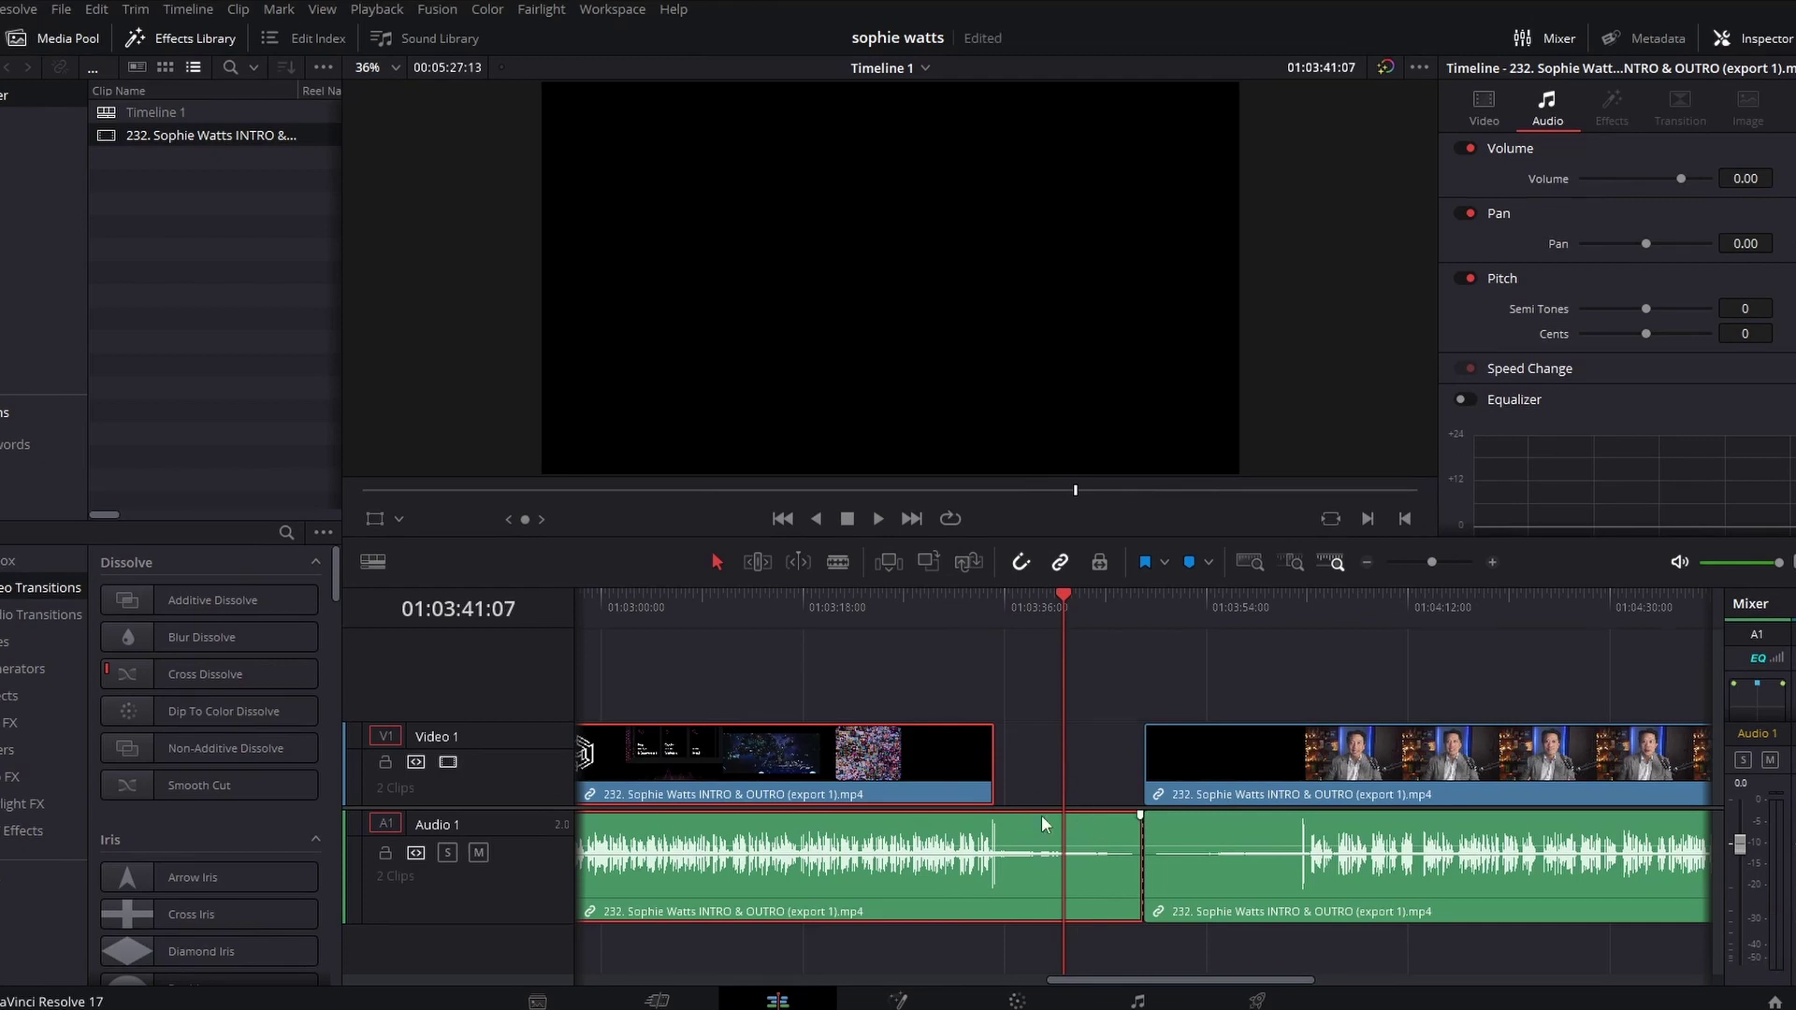
click(1247, 863)
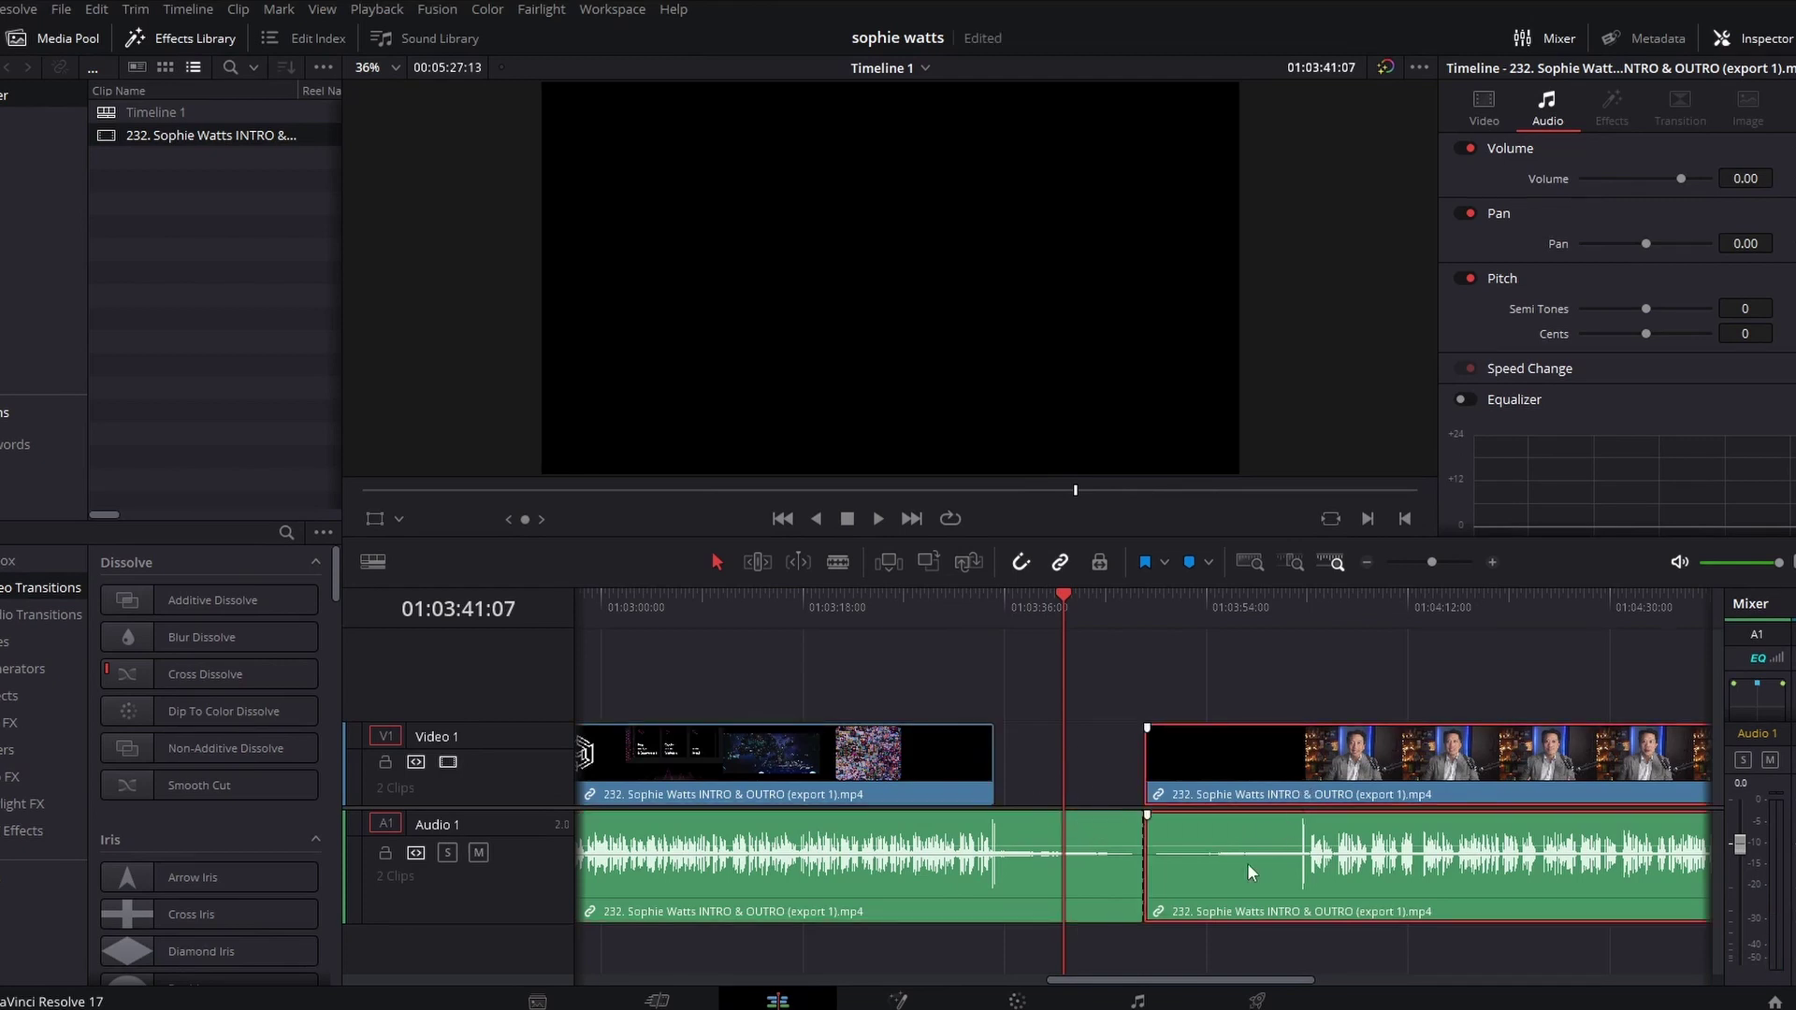
- Unlink the outro's video from its audio and play from where its picture begins
right_click(1248, 862)
click(1276, 850)
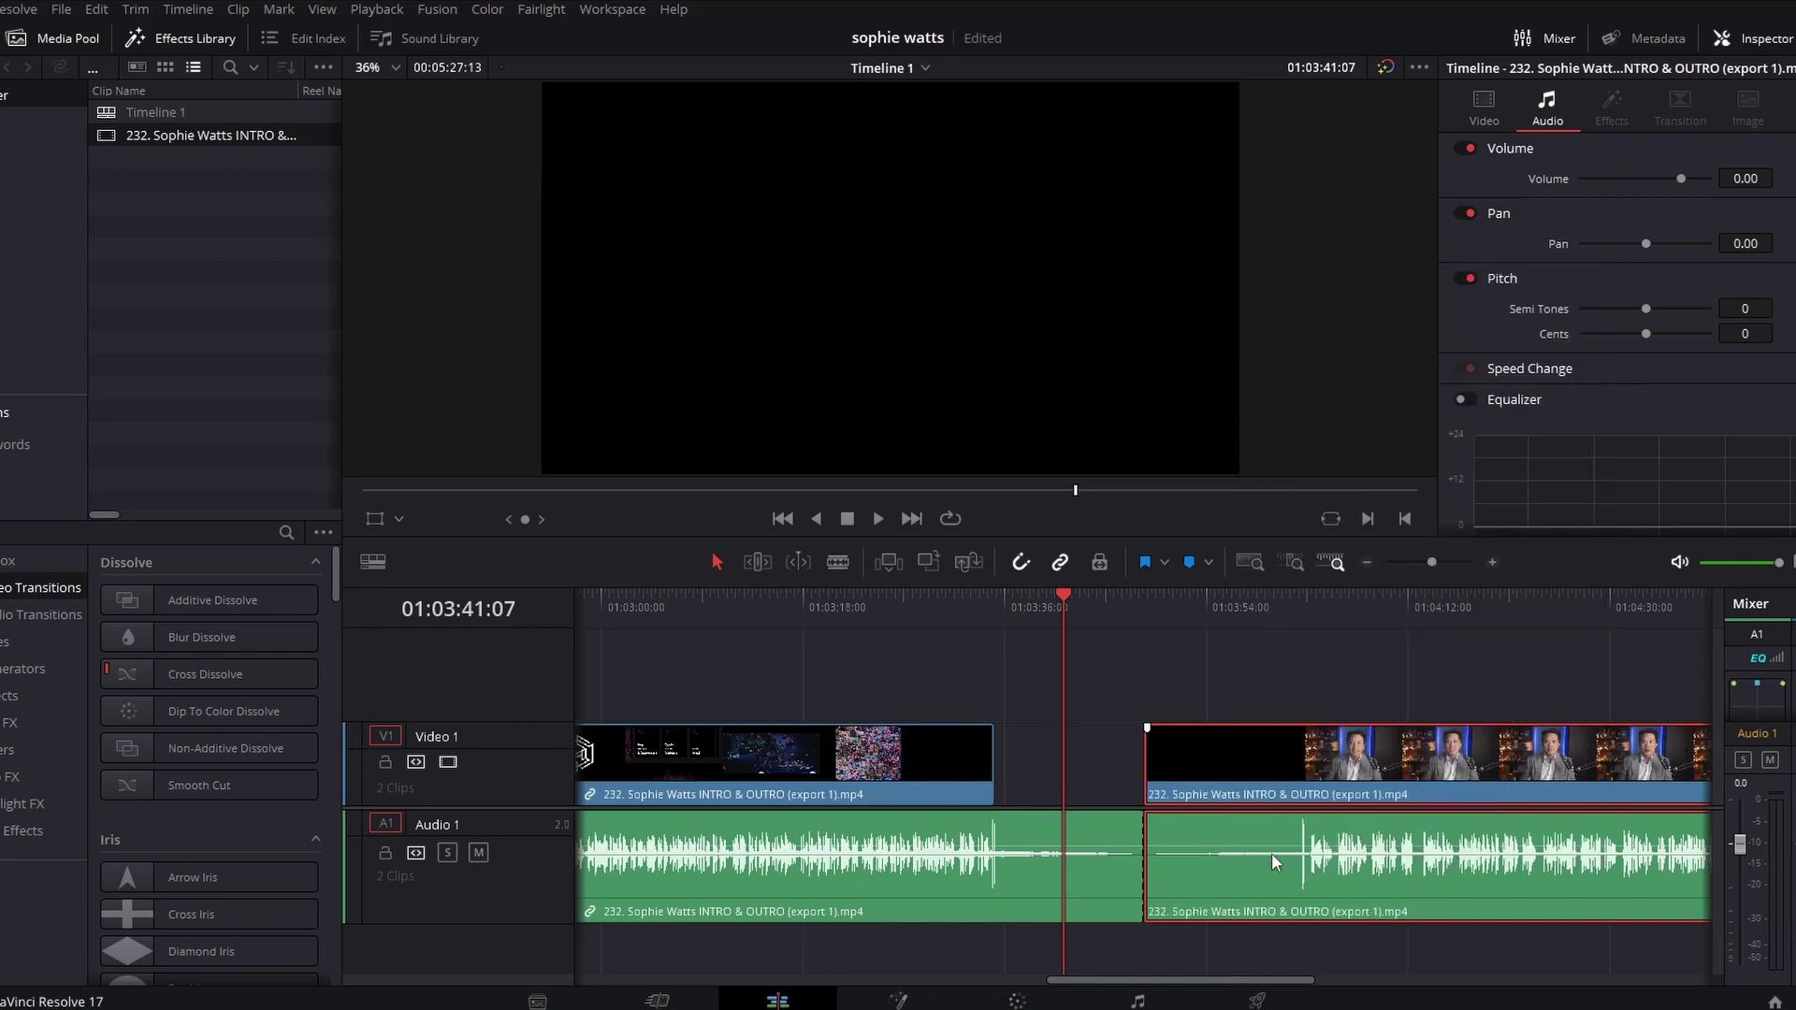
click(1290, 600)
key(space)
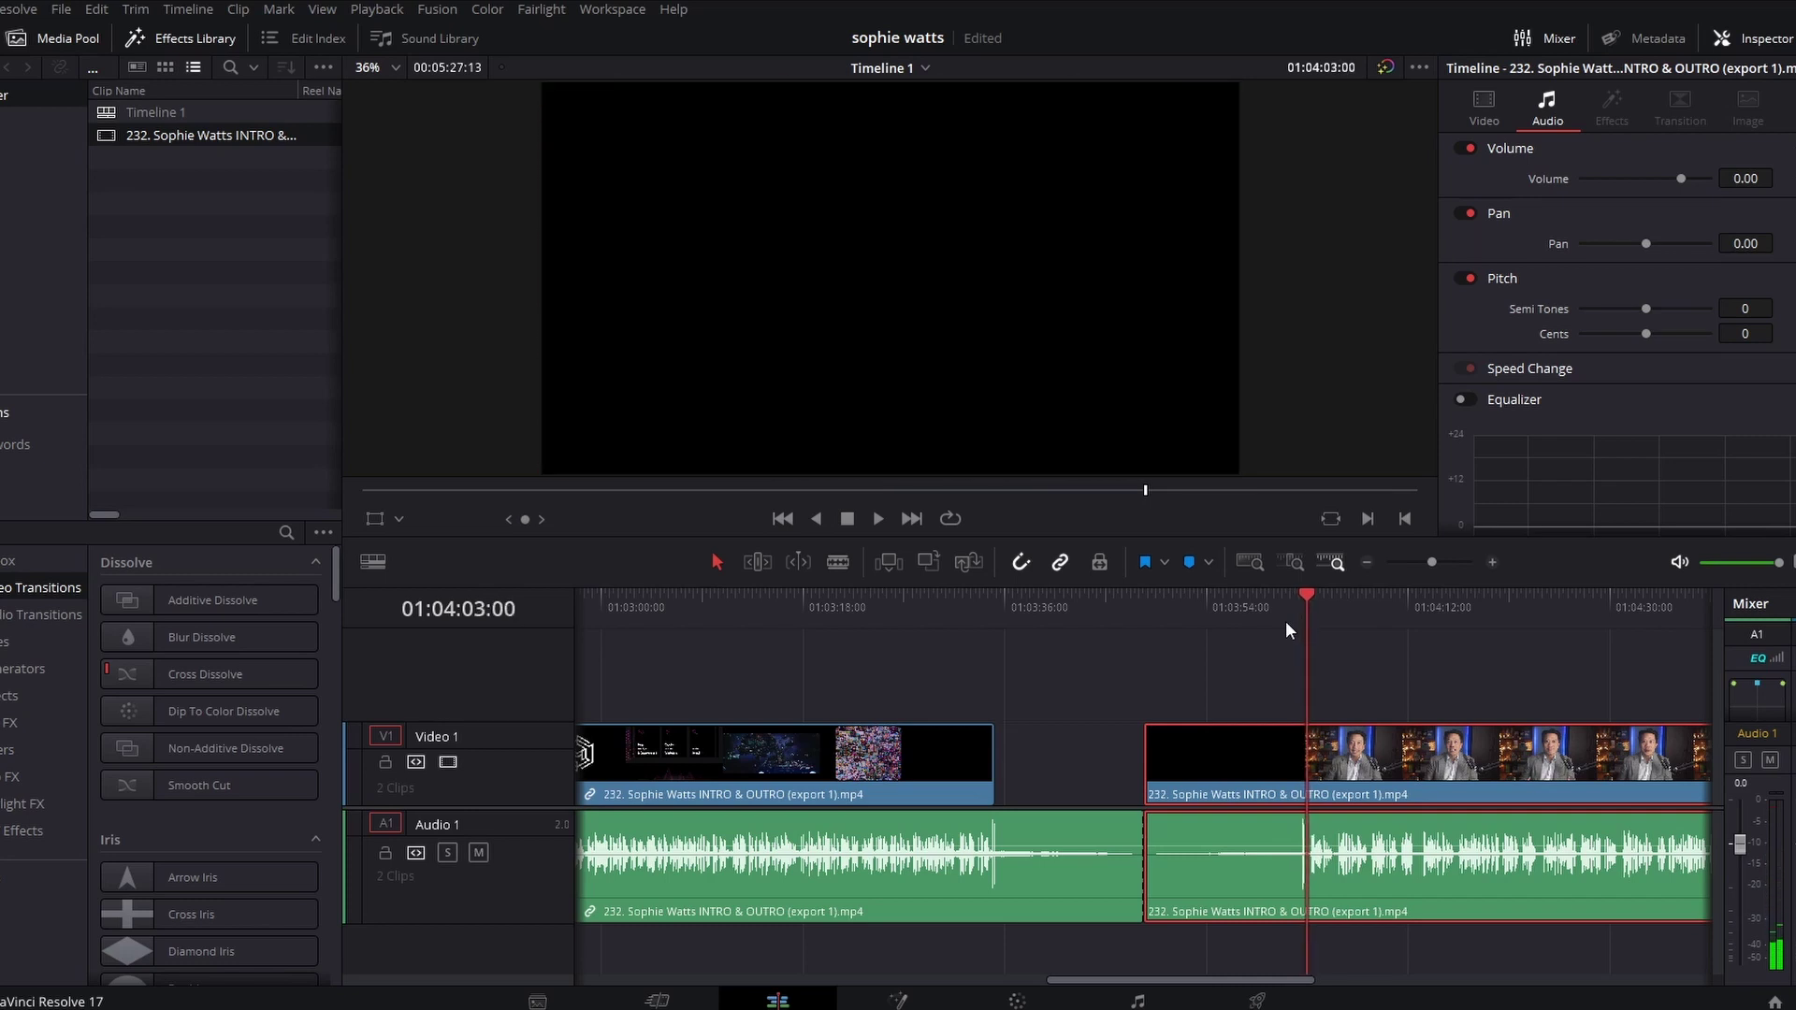
- Split the outro video at the playhead, delete the black lead-in, and relink it with its audio
click(1243, 749)
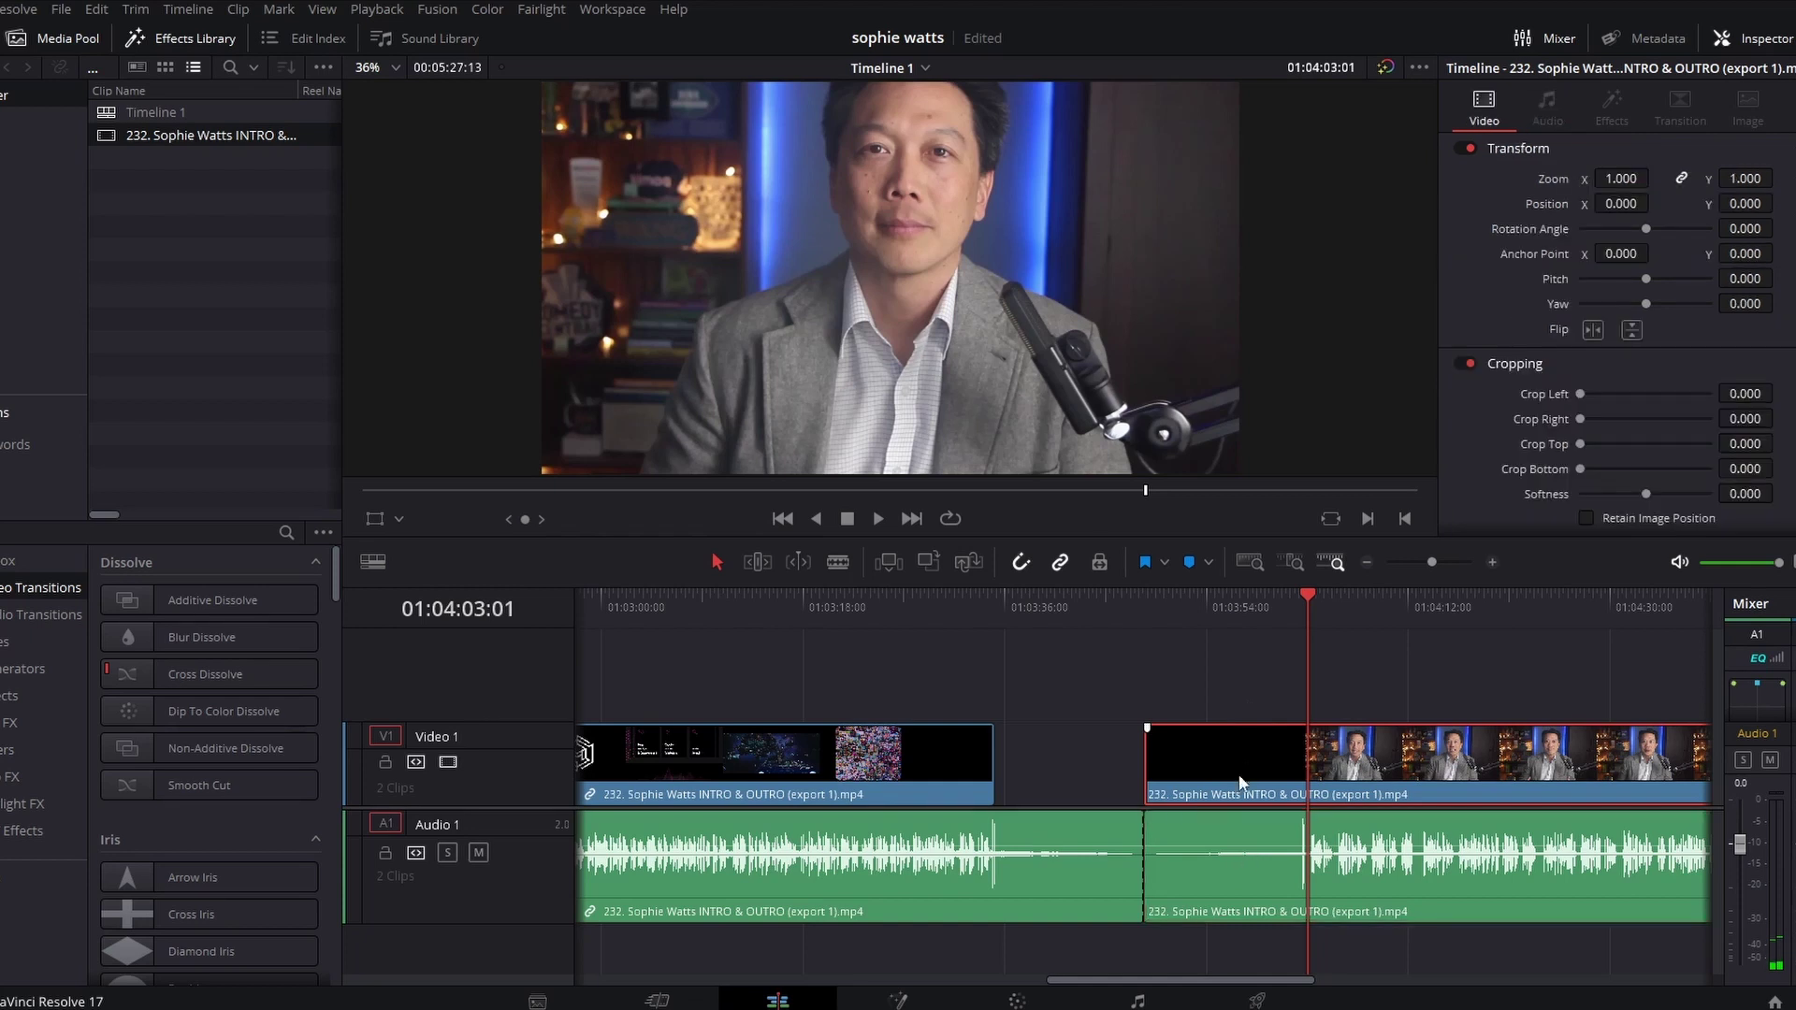
key(ctrl+b)
right_click(1243, 742)
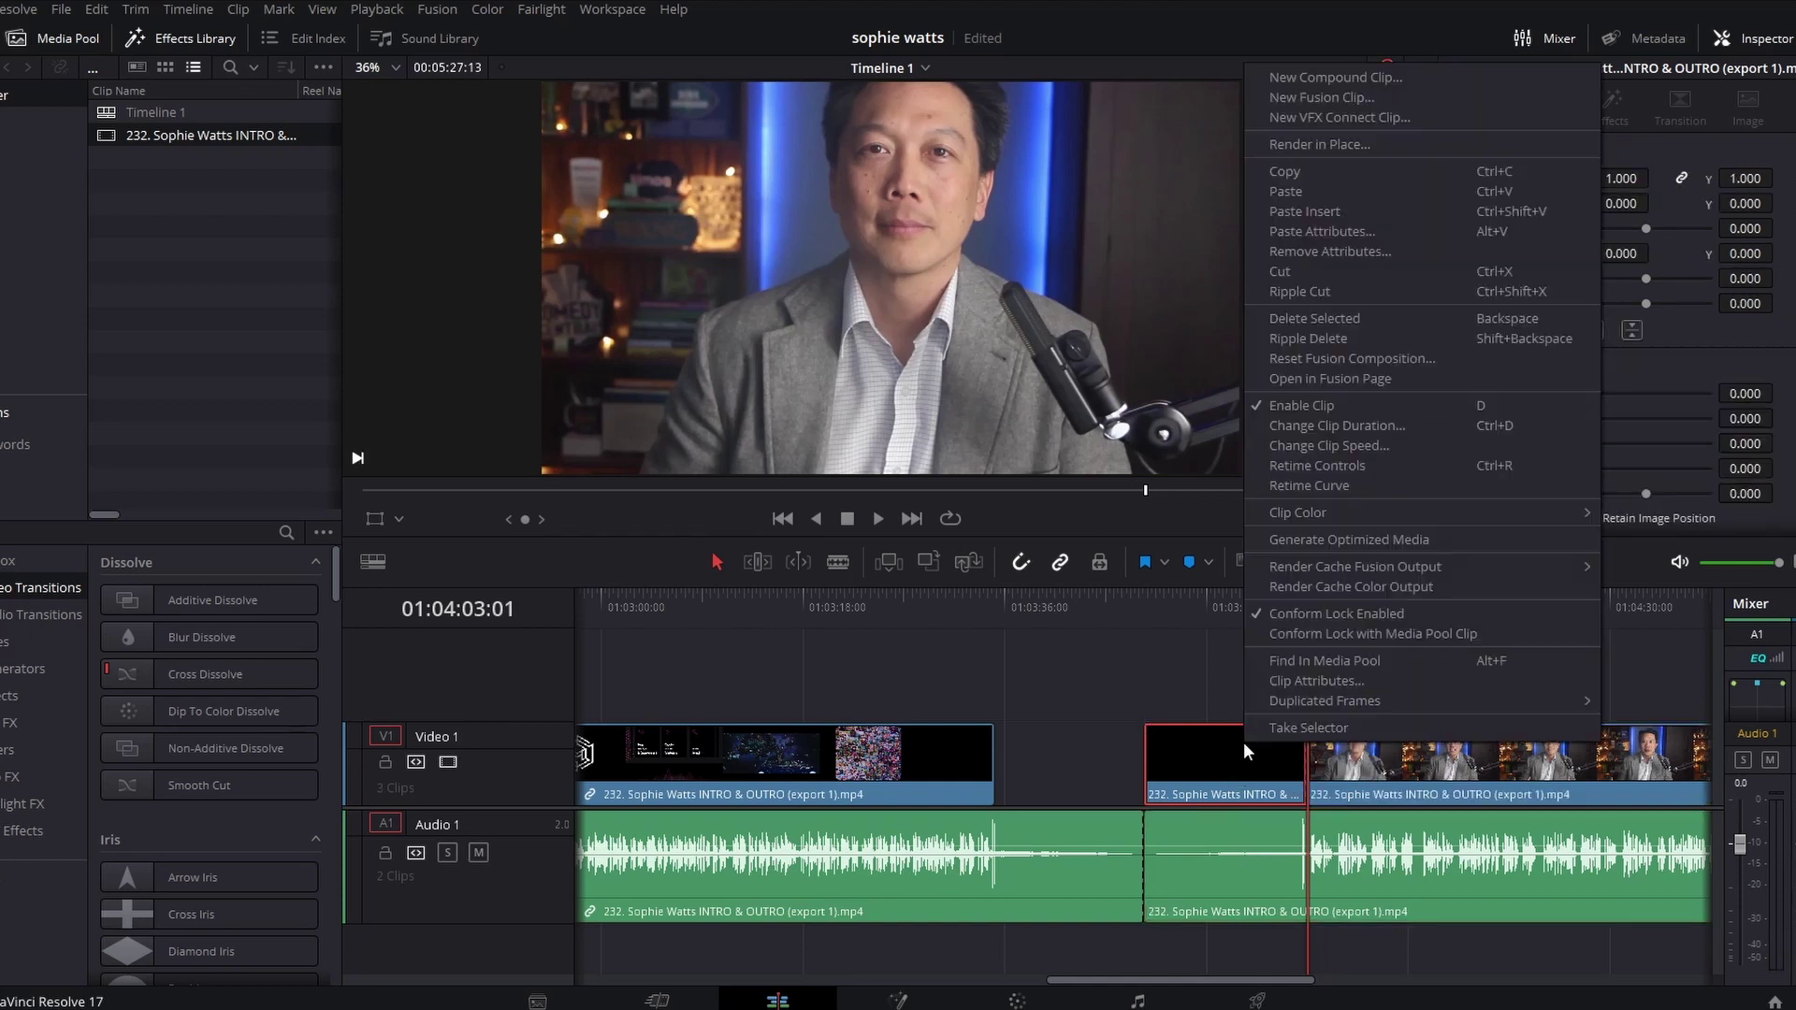
click(1294, 278)
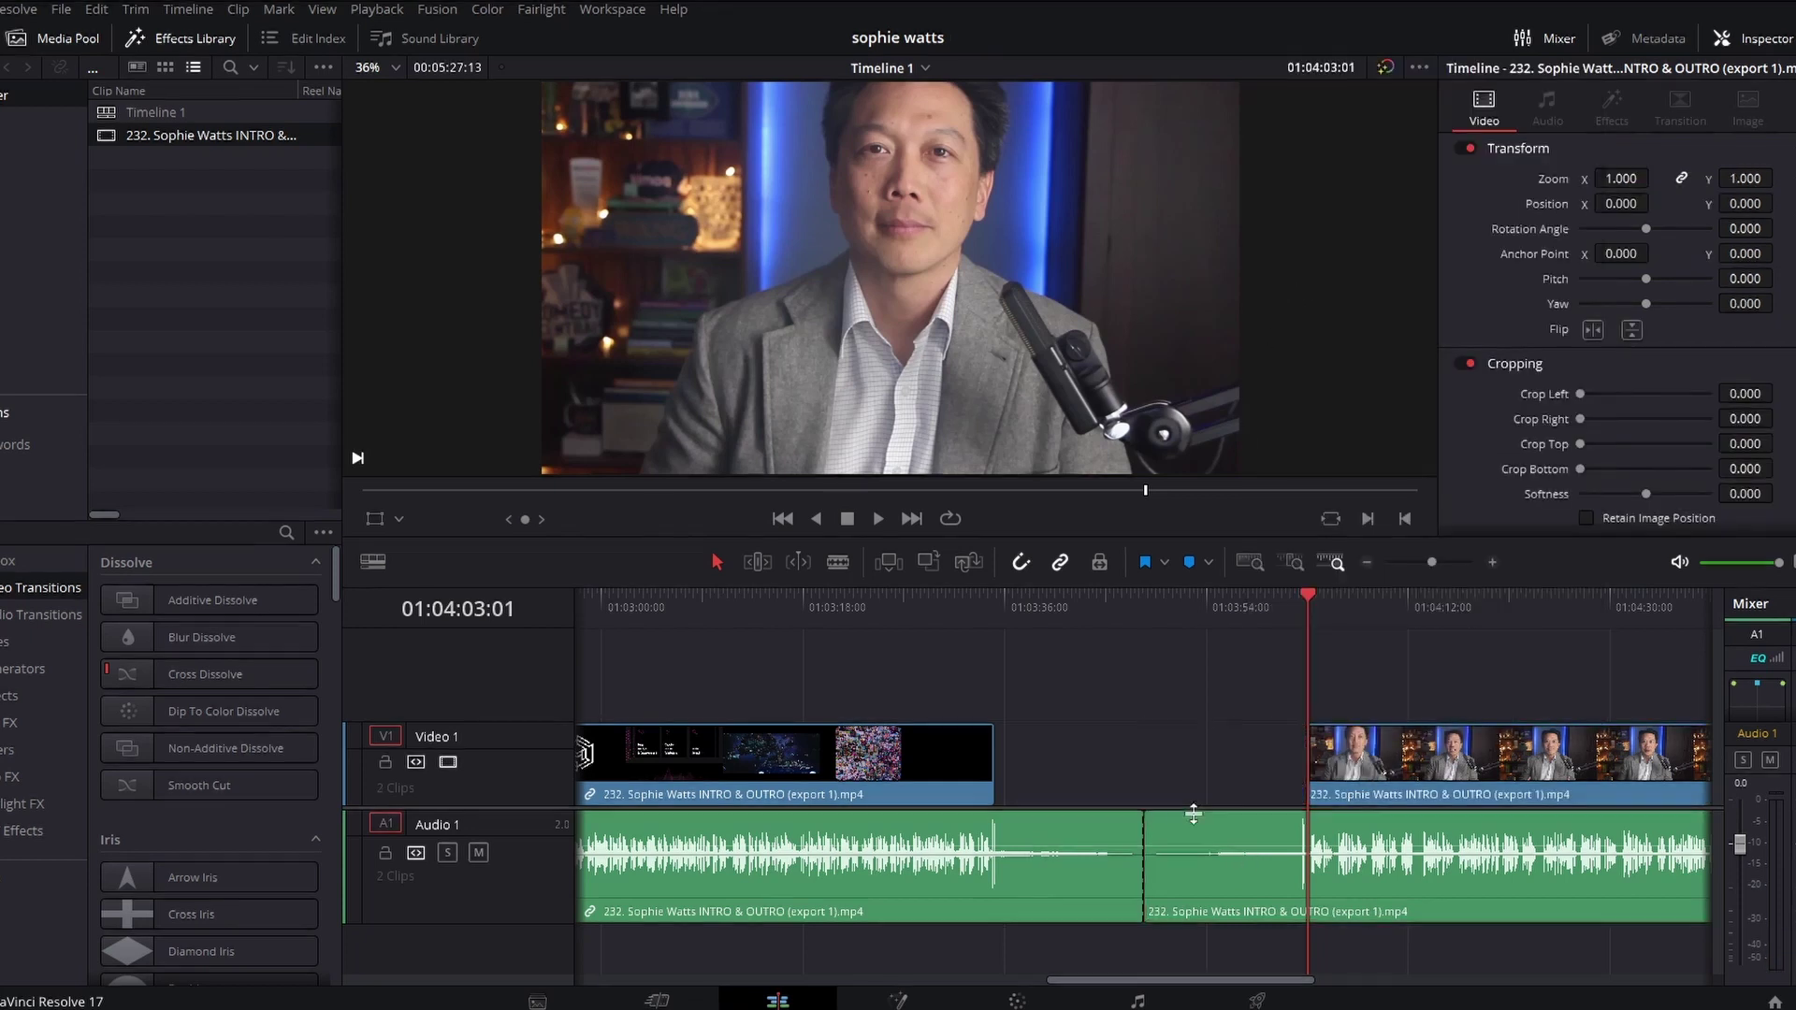
click(1480, 842)
right_click(1479, 829)
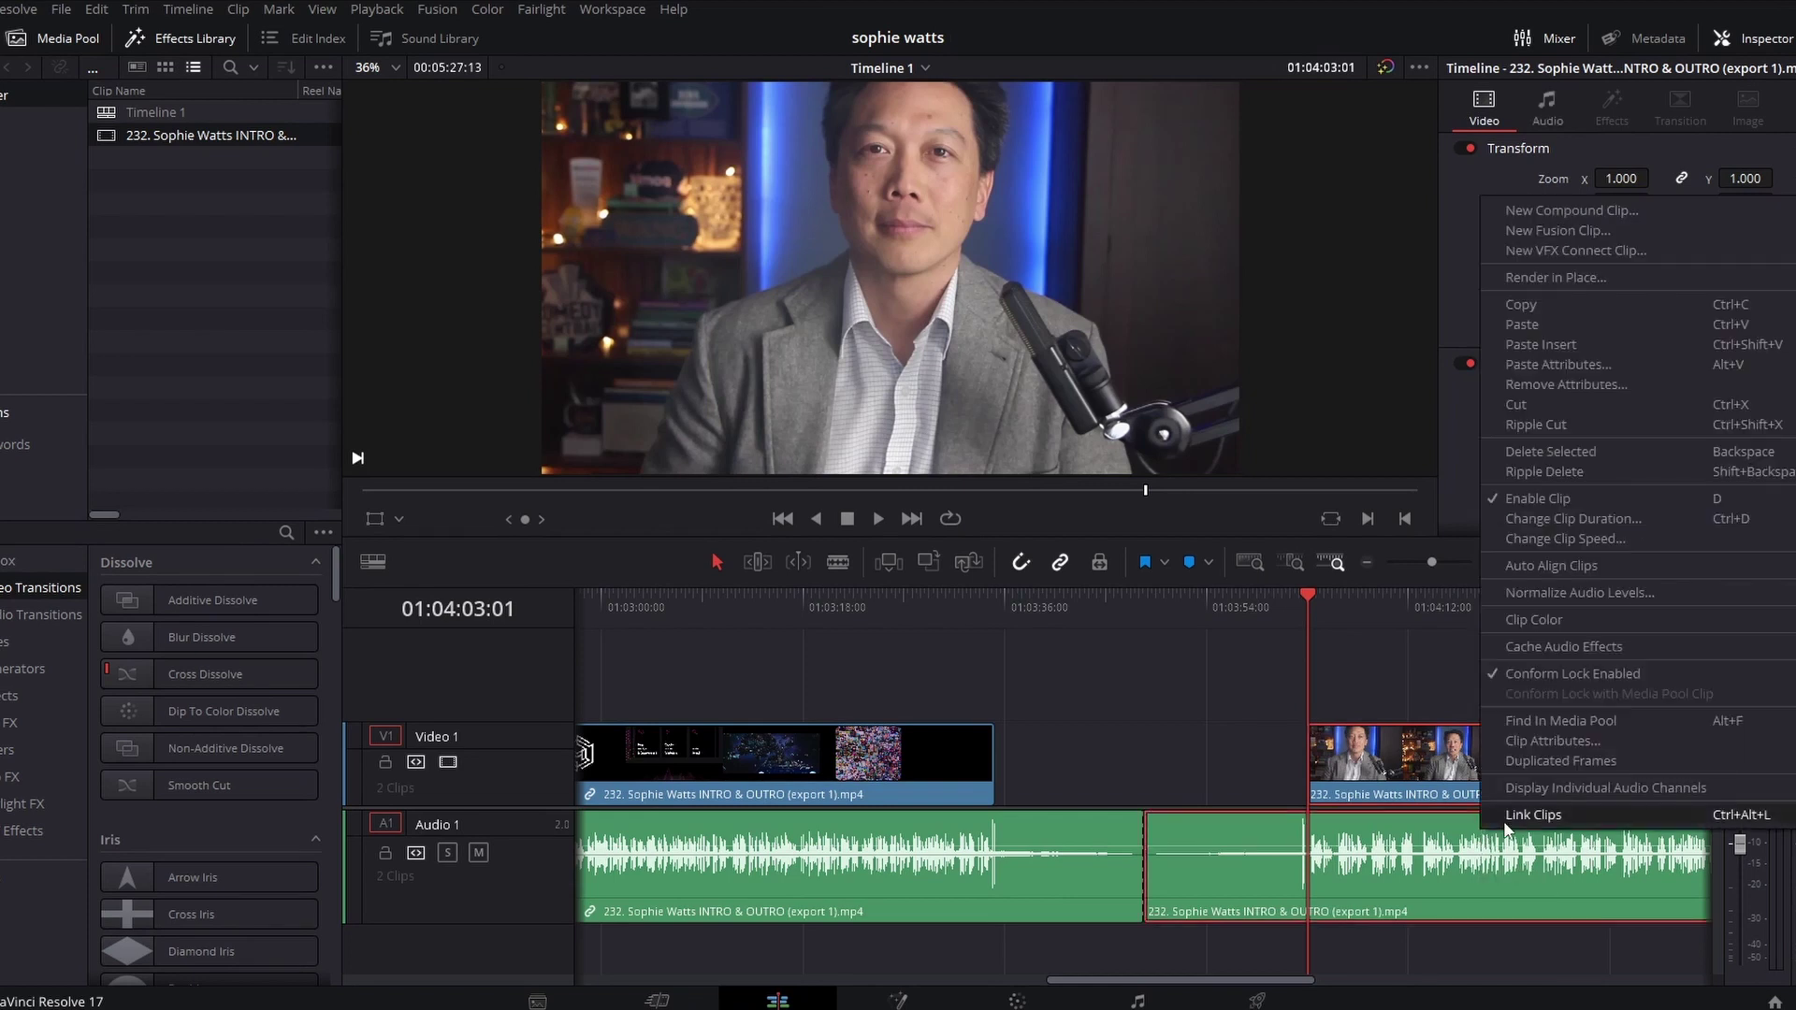
click(1506, 821)
click(1369, 563)
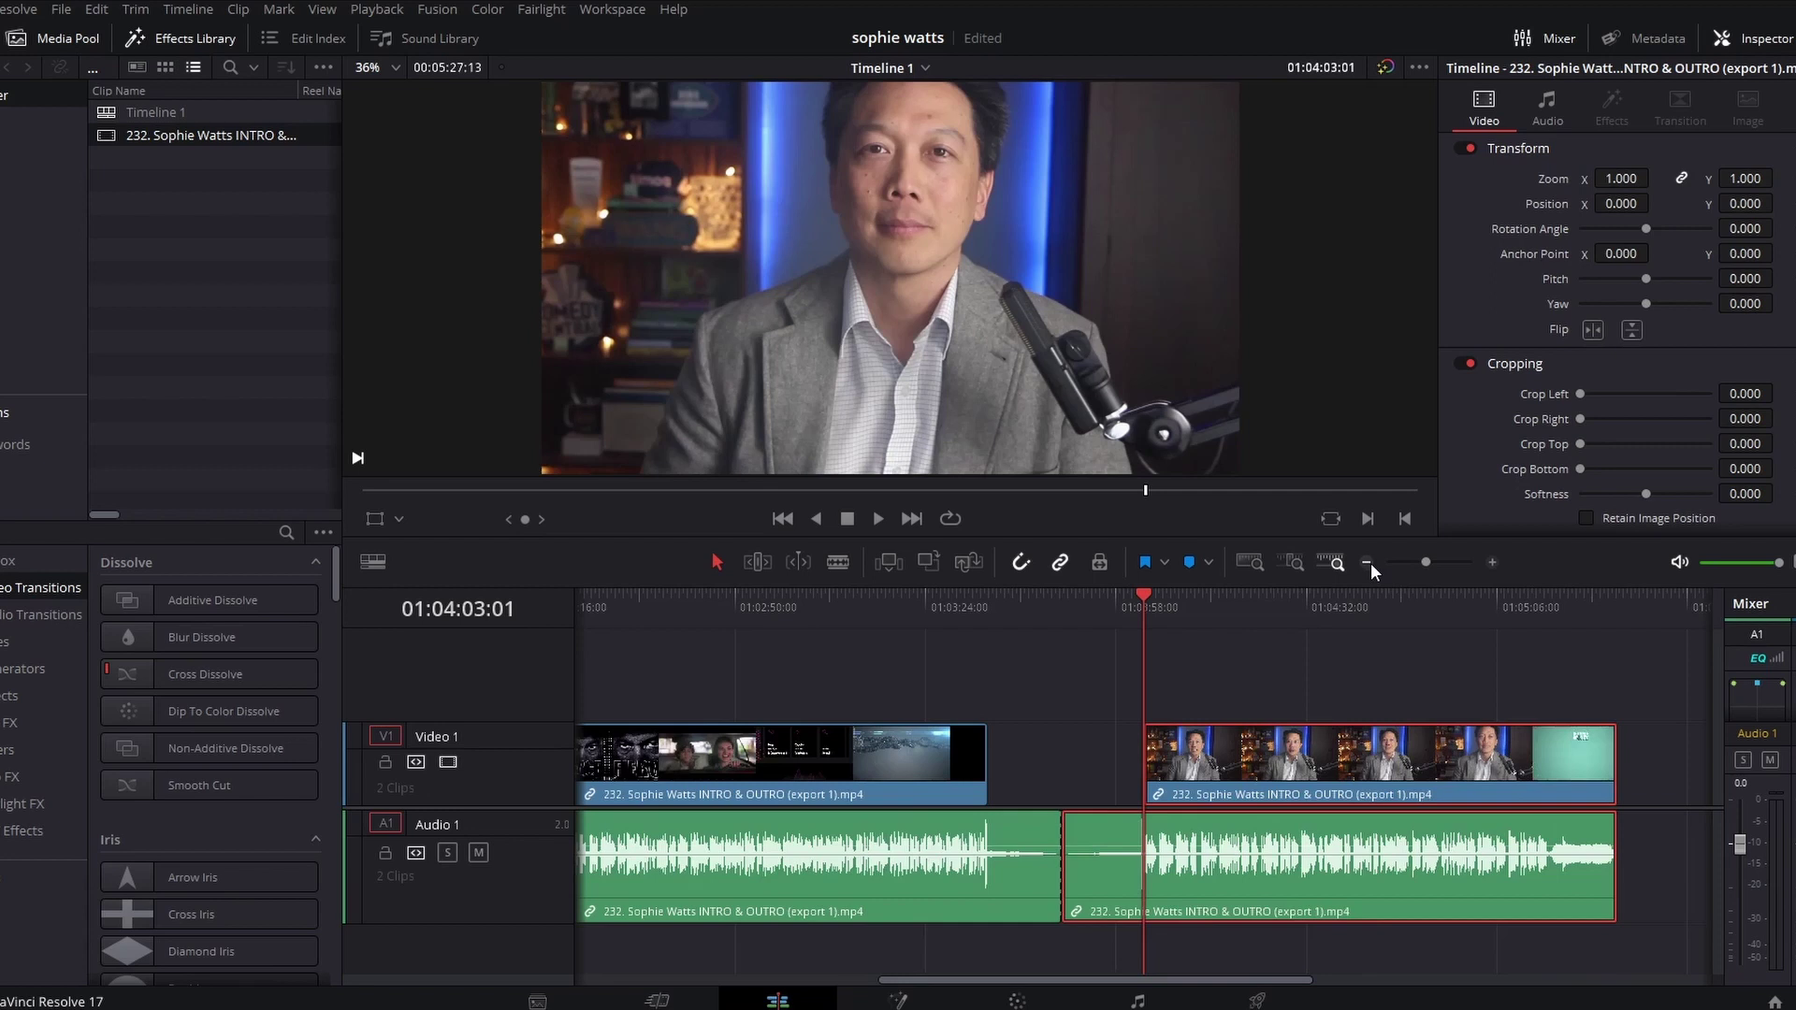
- Move the outro clip far down the timeline on Video 1
click(1372, 563)
click(1371, 563)
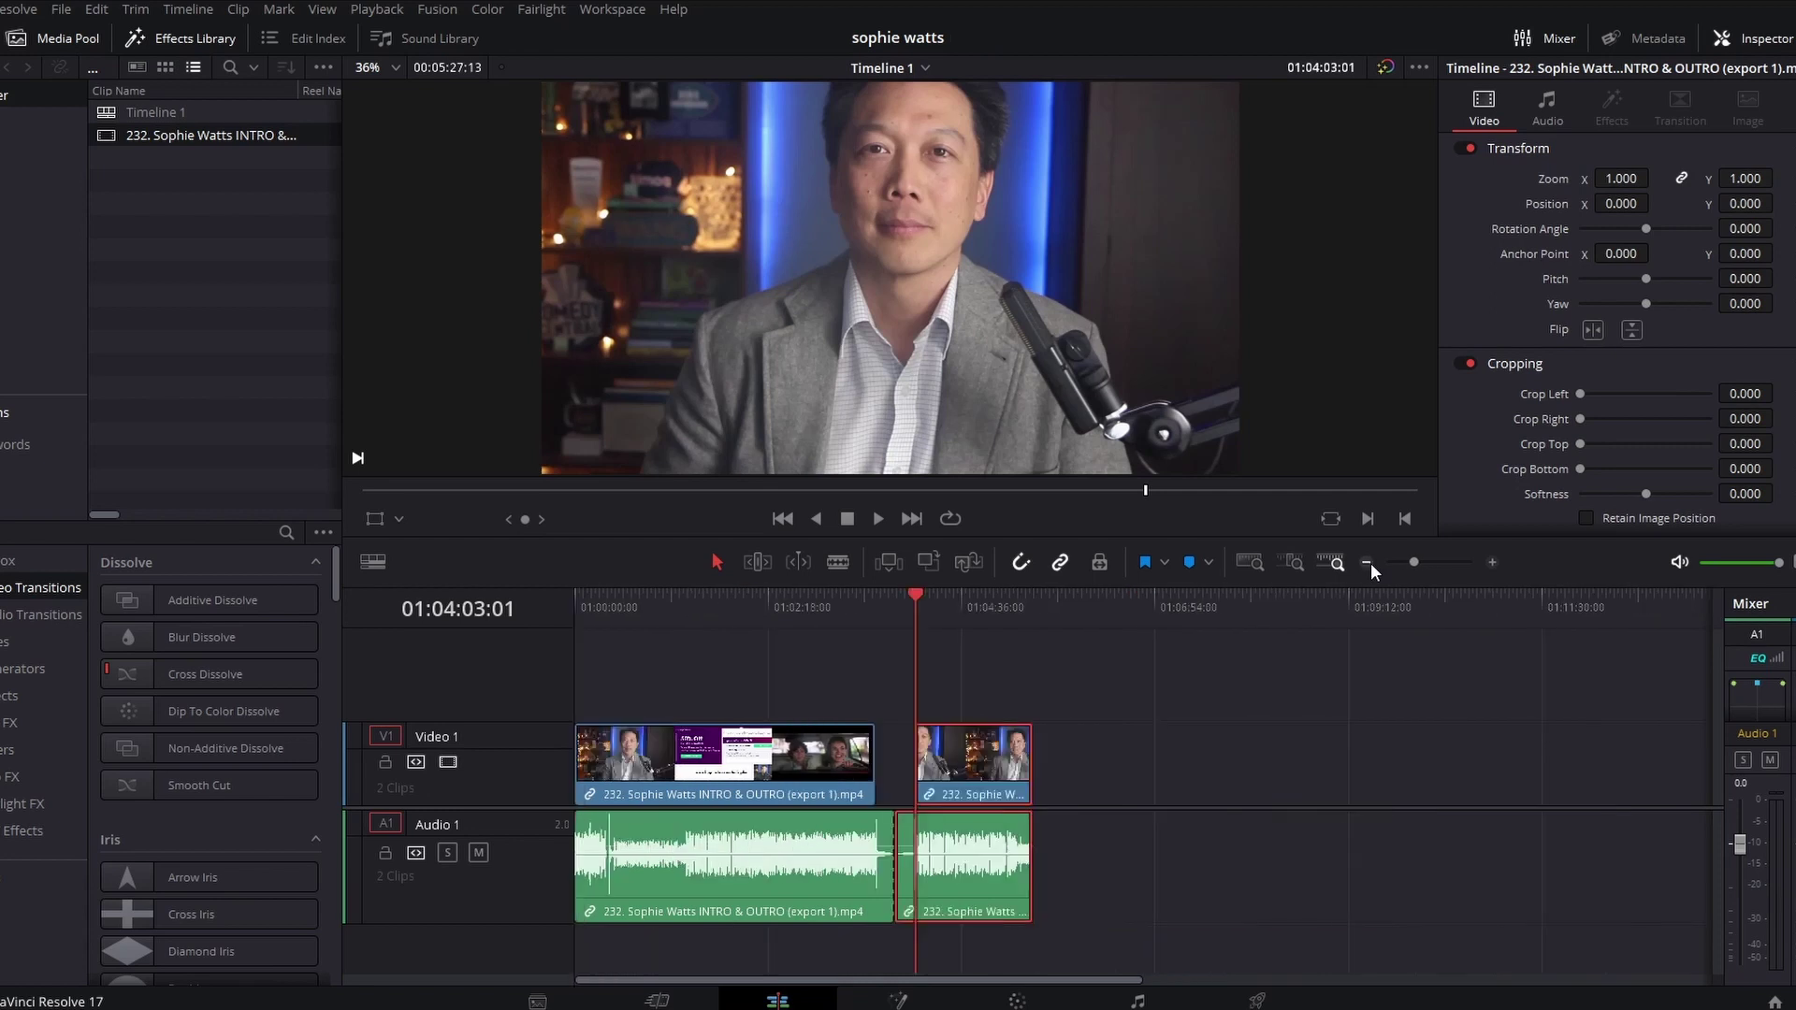
click(1371, 564)
drag(777, 765, 1427, 679)
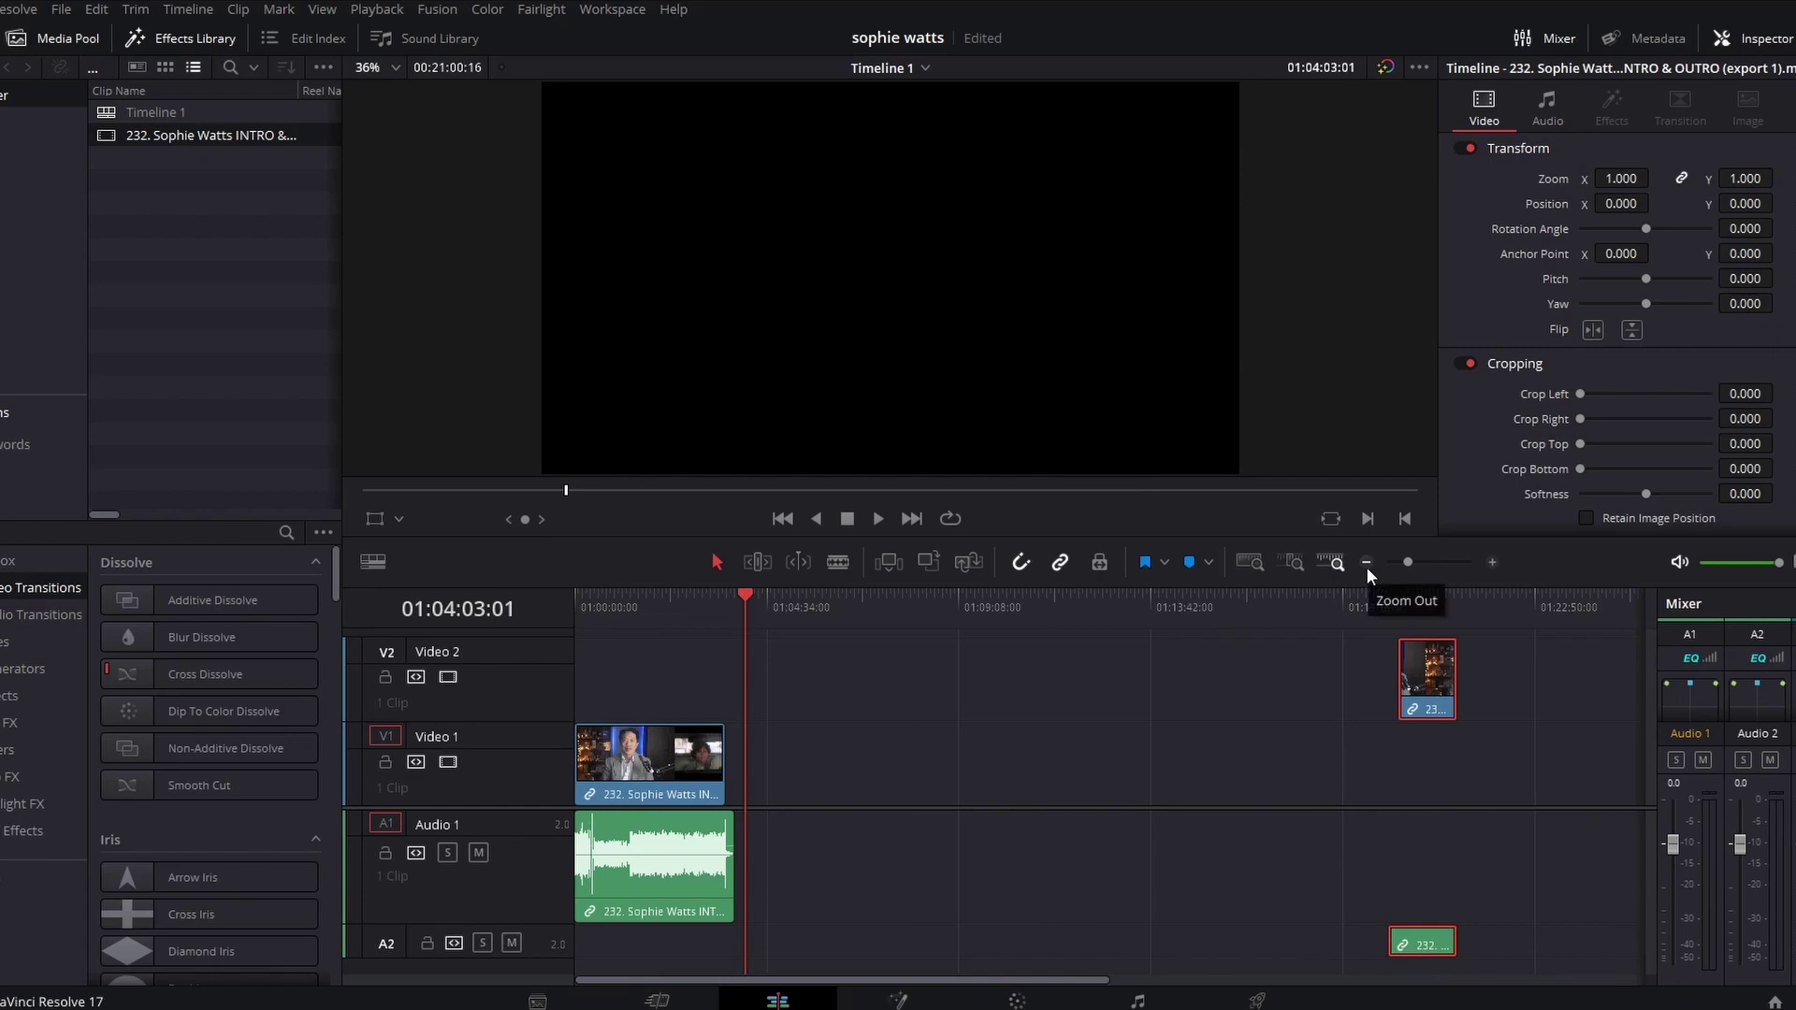
click(1366, 567)
drag(993, 687, 1206, 739)
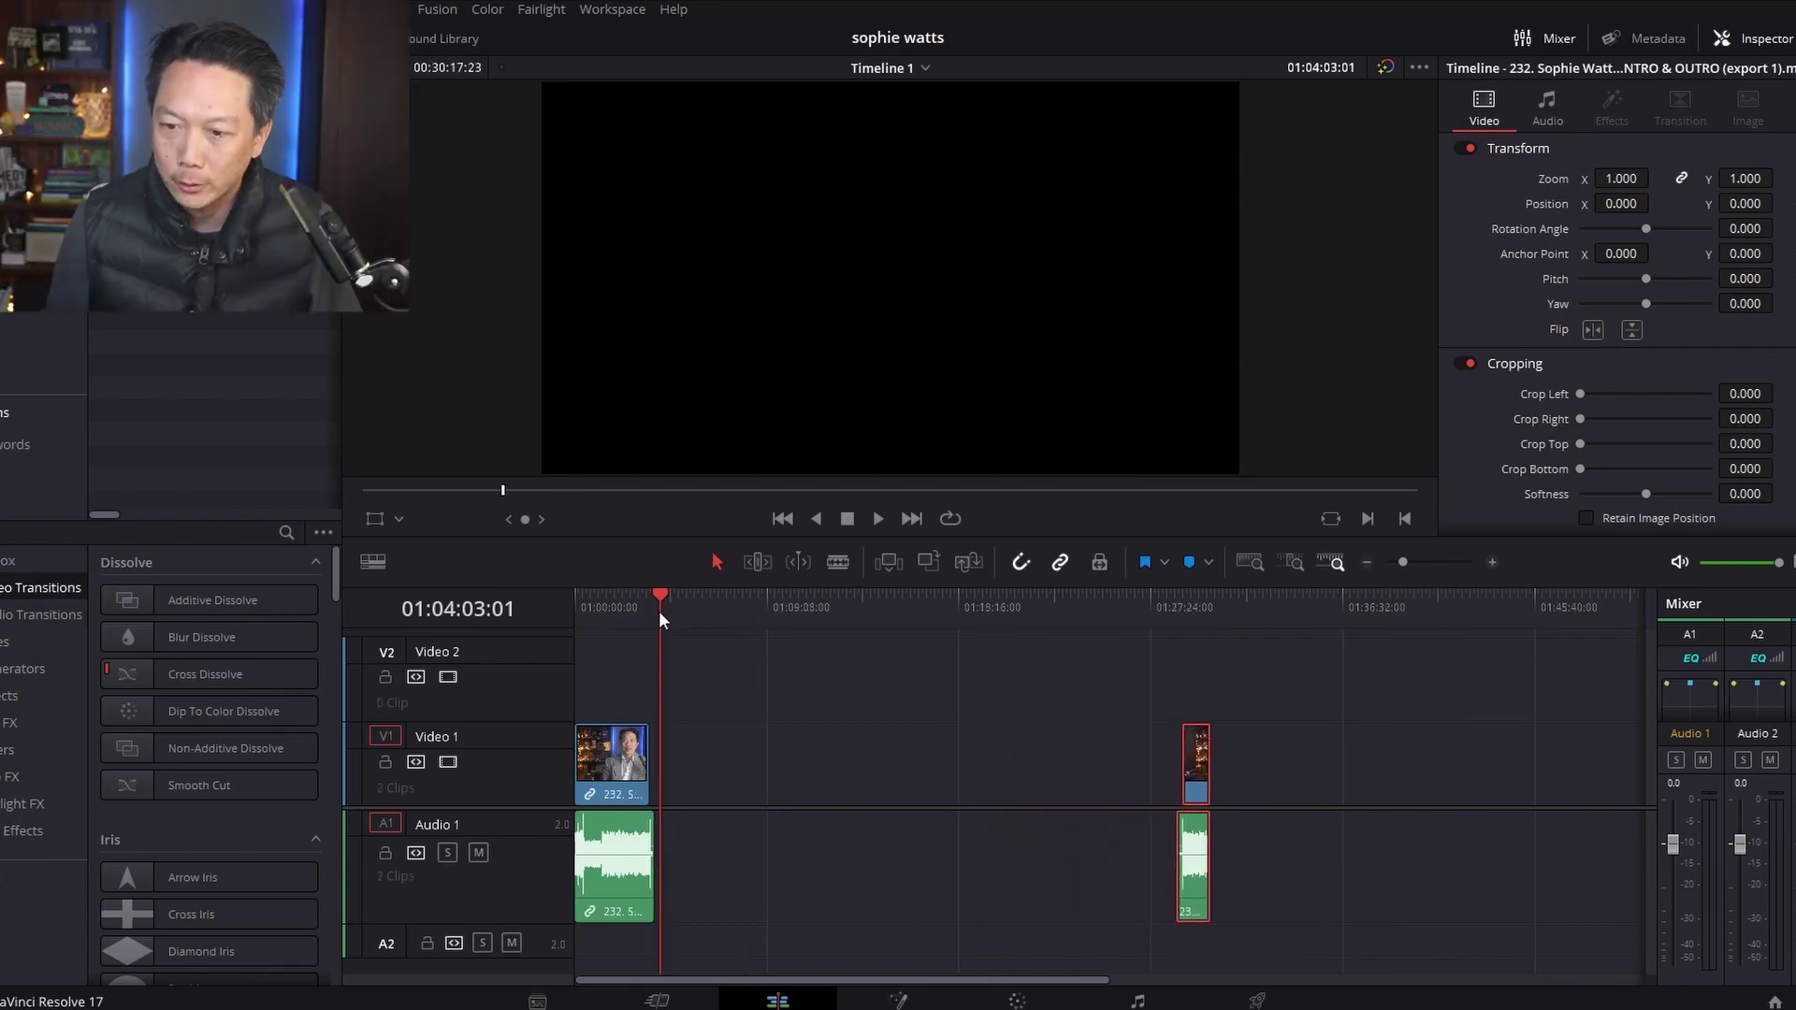
click(631, 608)
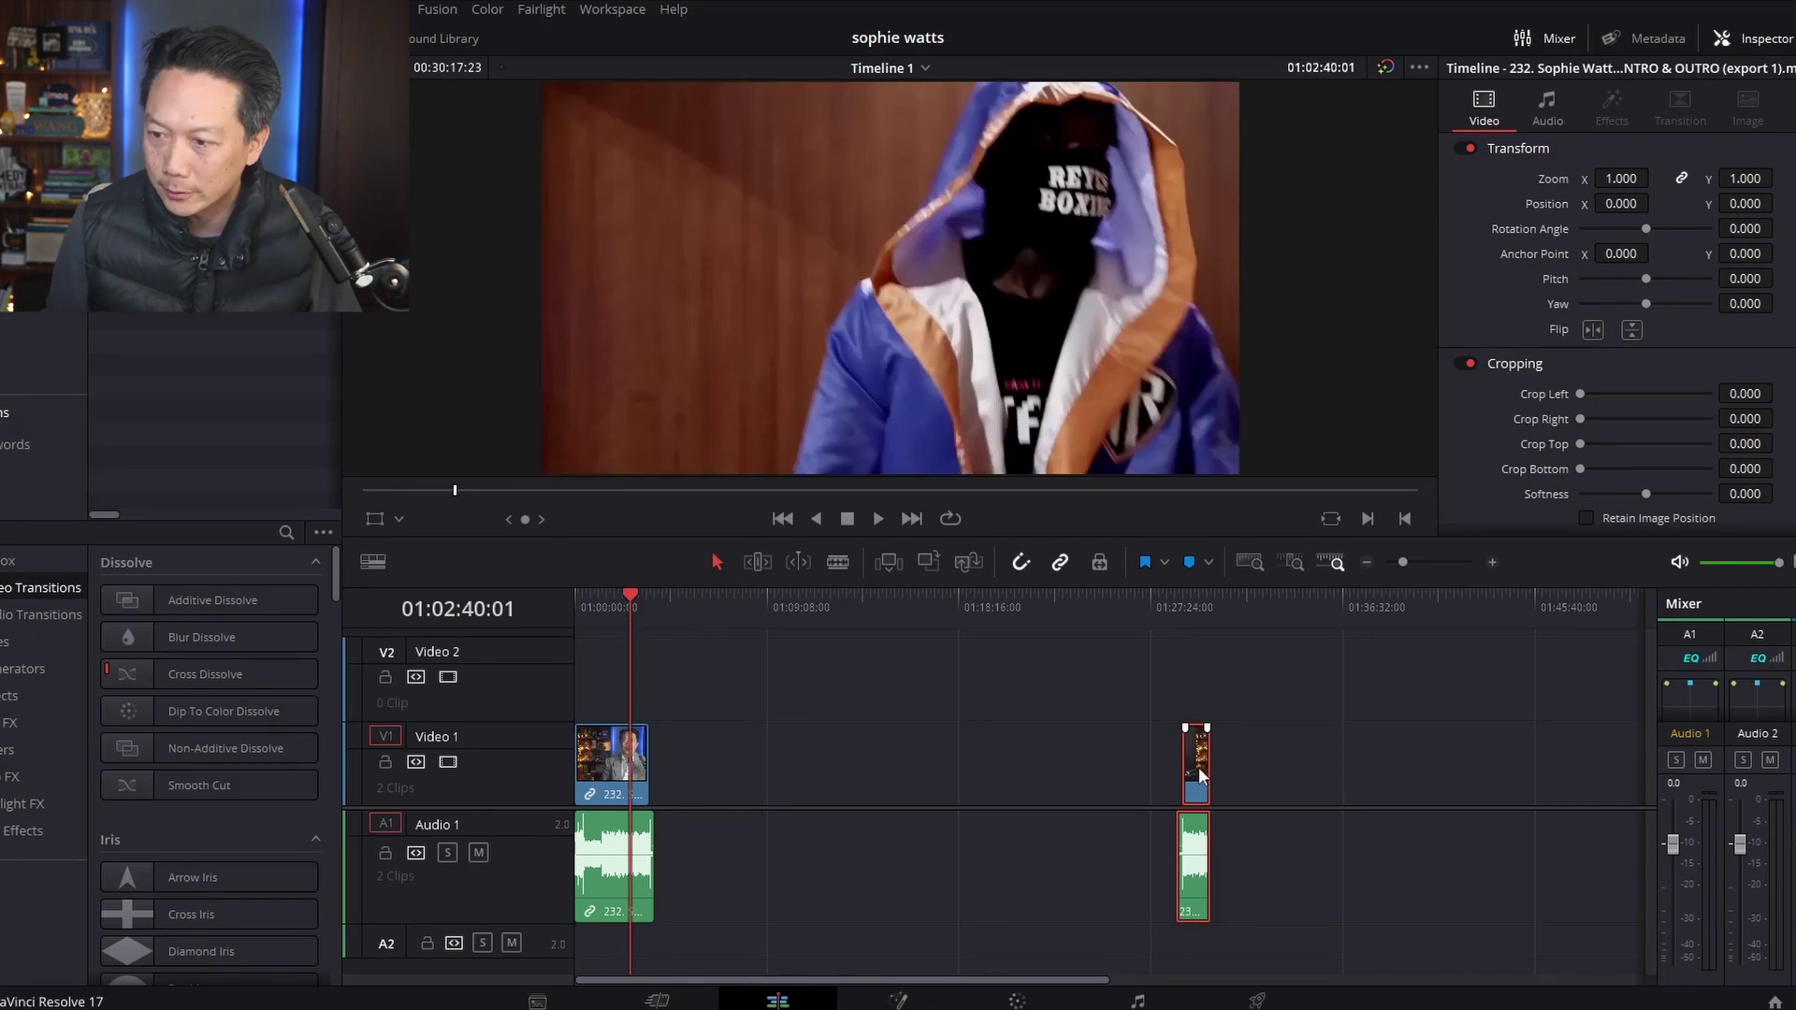
drag(1198, 767, 1336, 767)
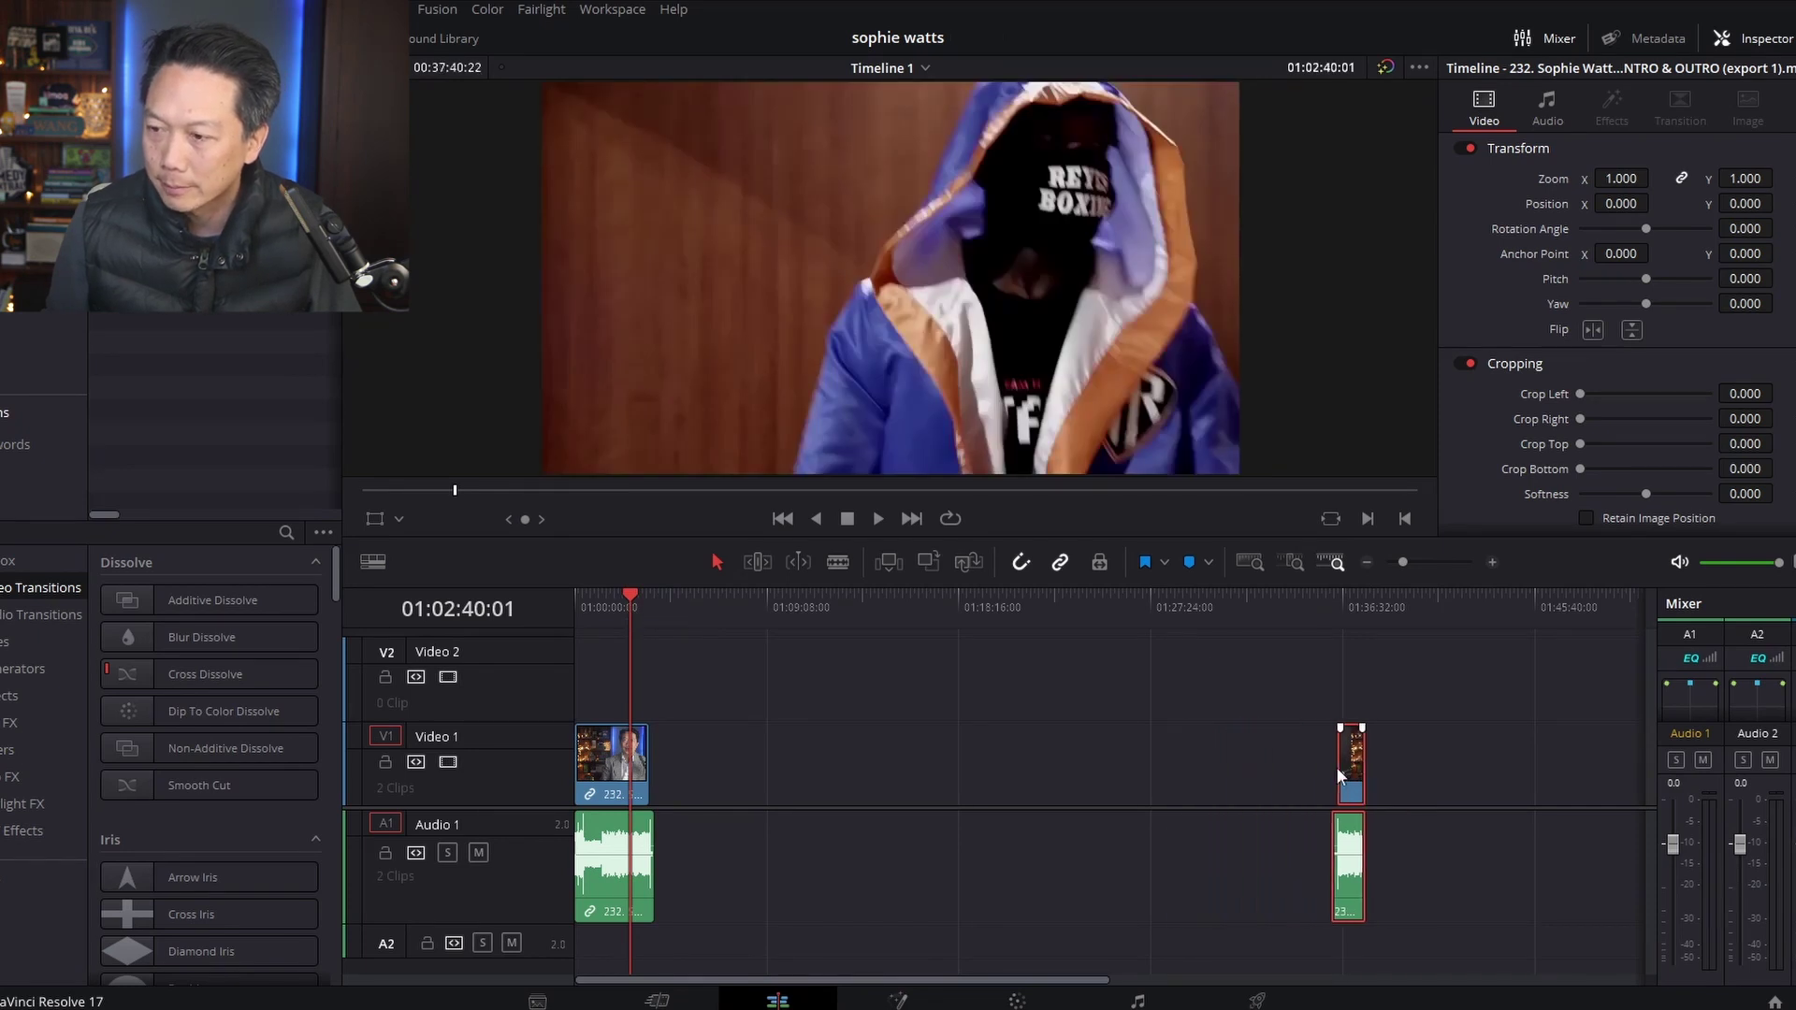
- Add InspiredMoney232 andy.mp4 on Video 2 and Audio 2 right after the intro
click(1367, 562)
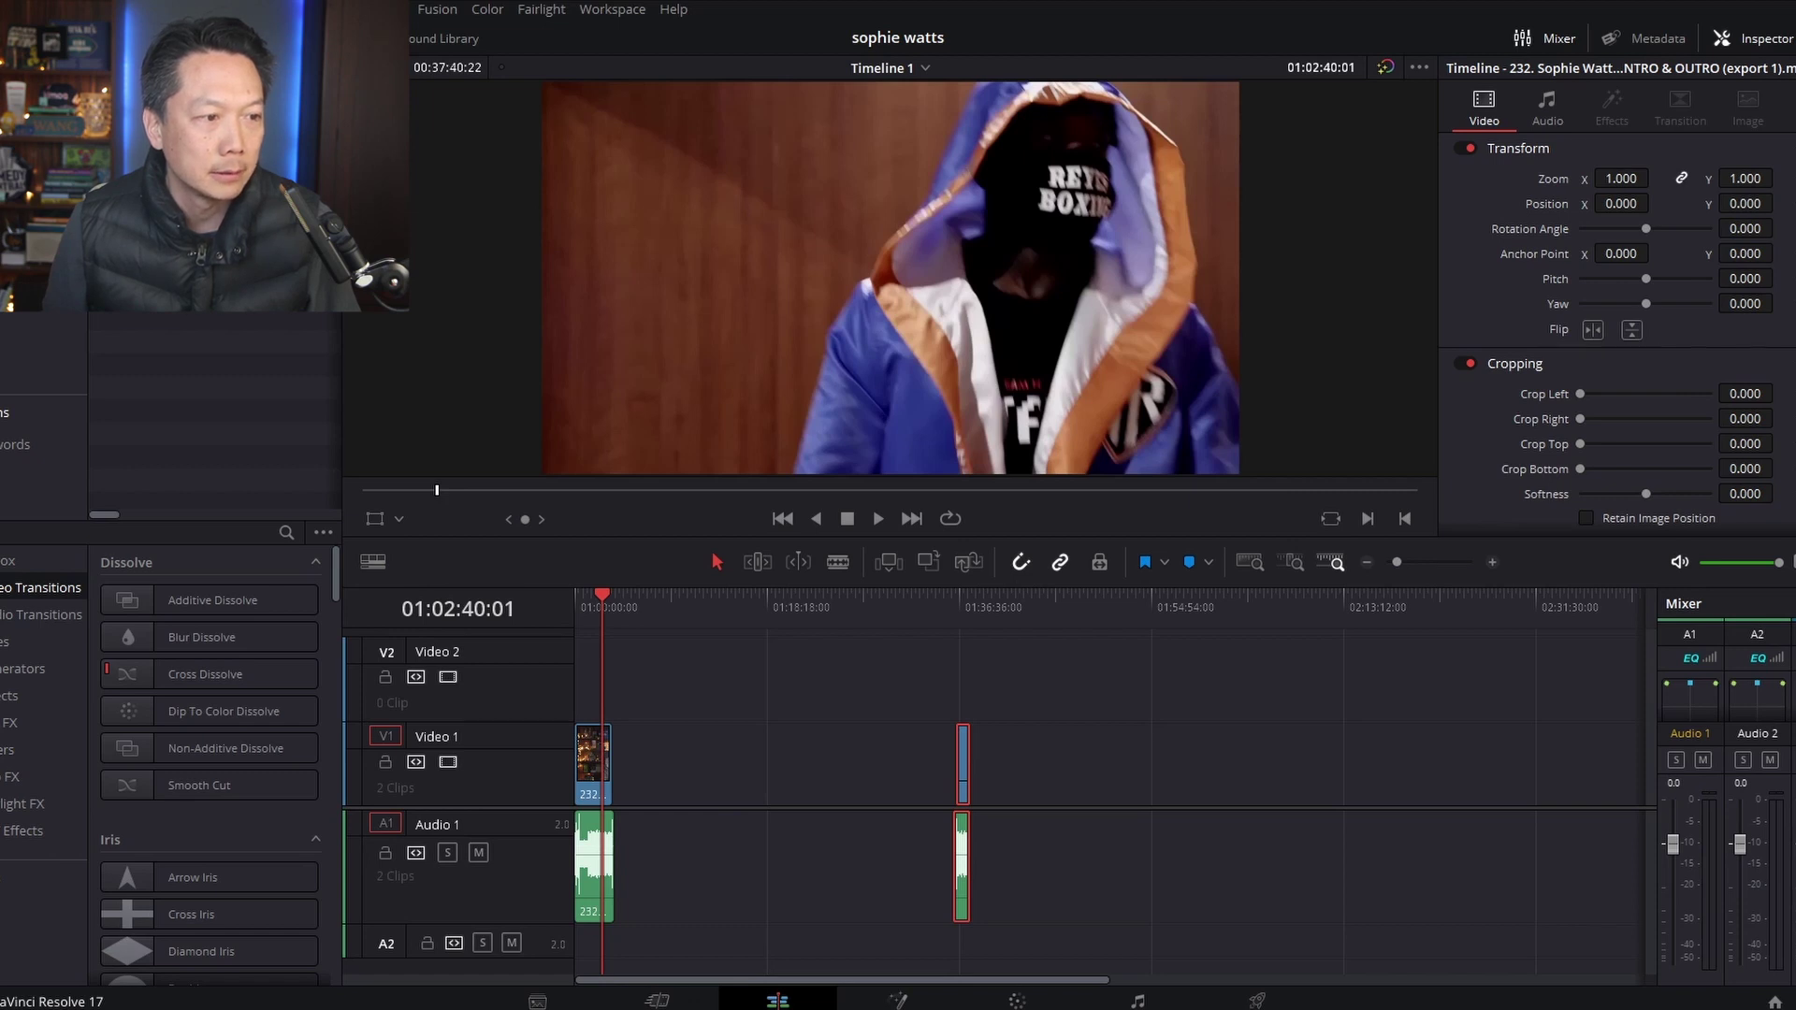
drag(216, 234, 612, 674)
click(964, 765)
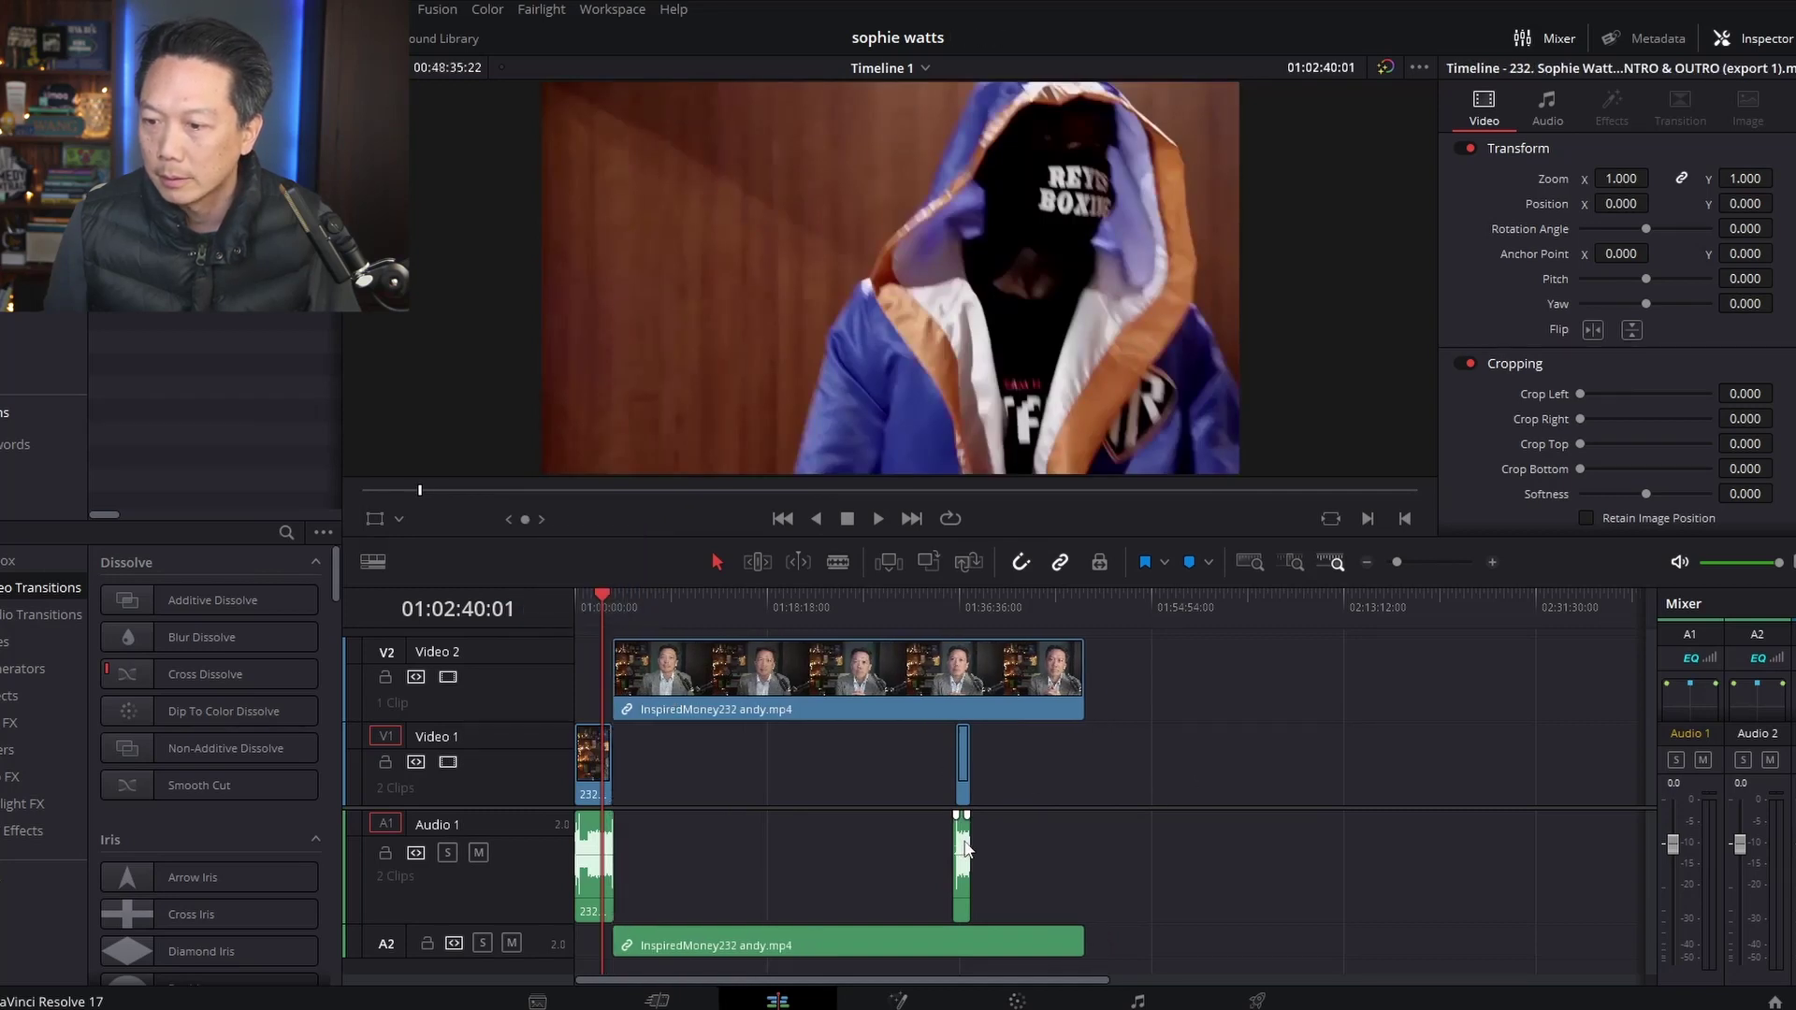
- Push the outro further right, save, and add InspiredMoney232 sophie.mp4 on Video 3 aligned with andy.mp4
drag(967, 846, 1278, 846)
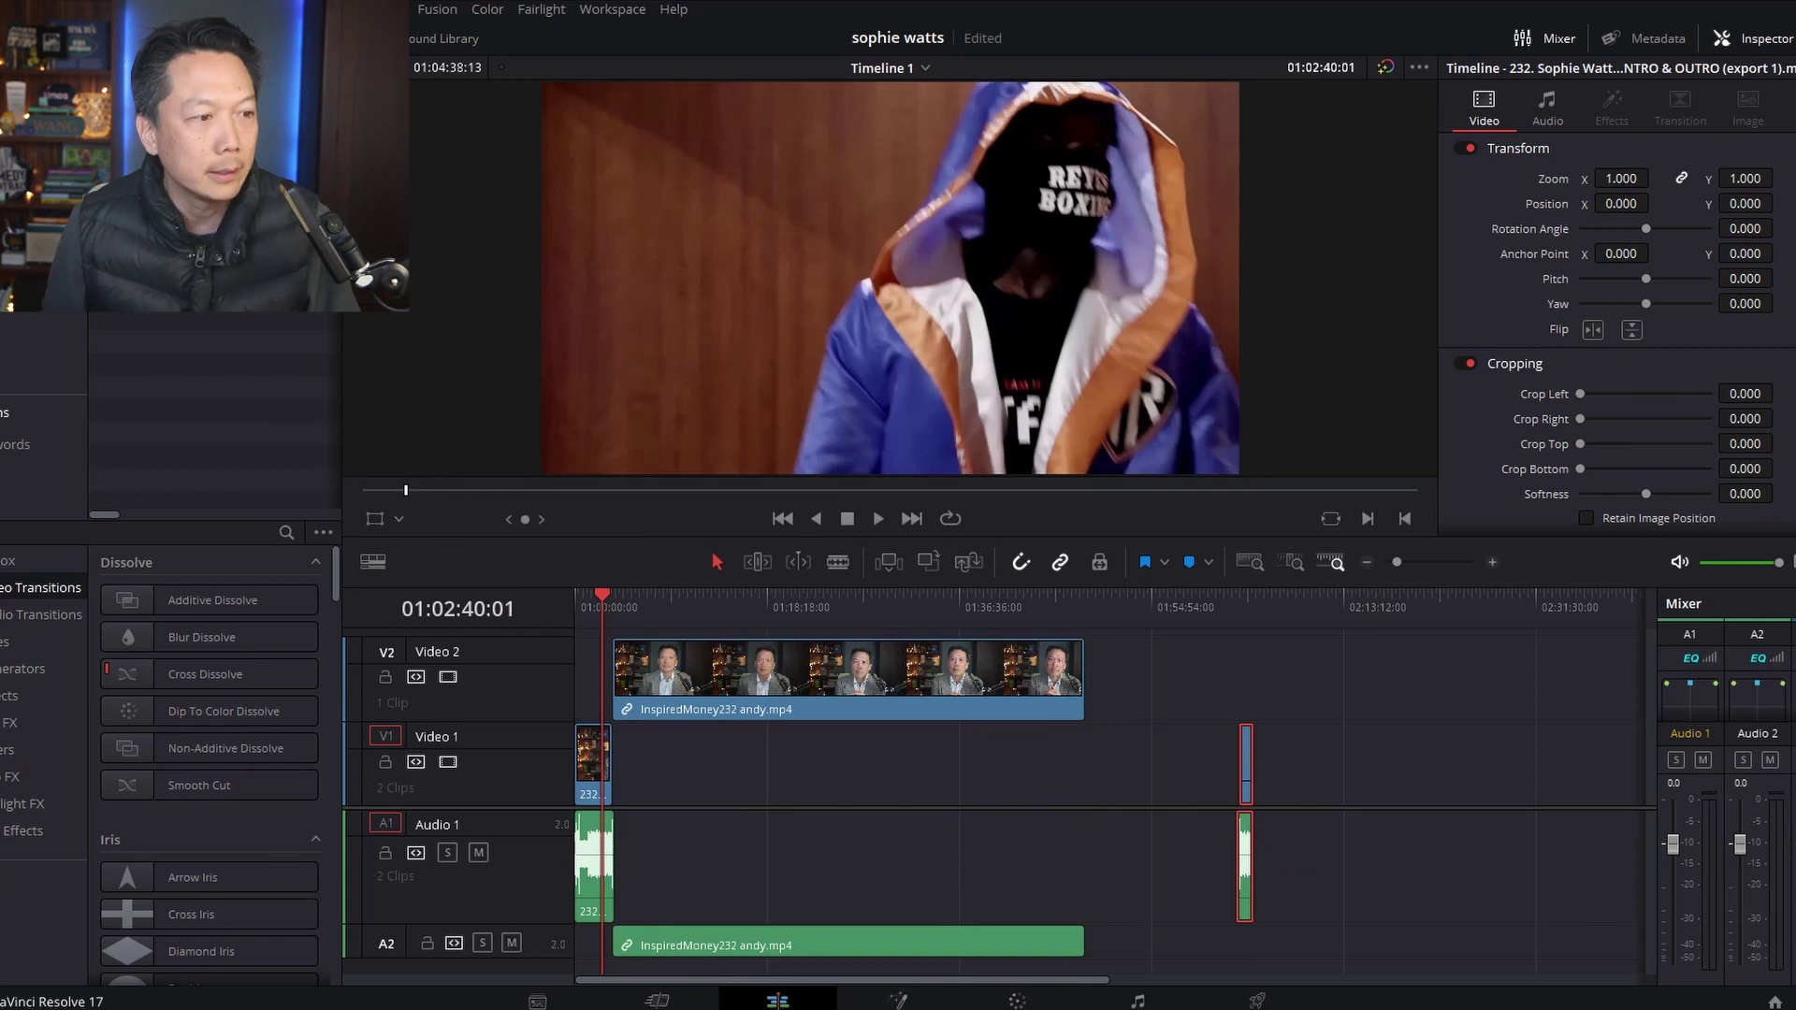
key(ctrl+s)
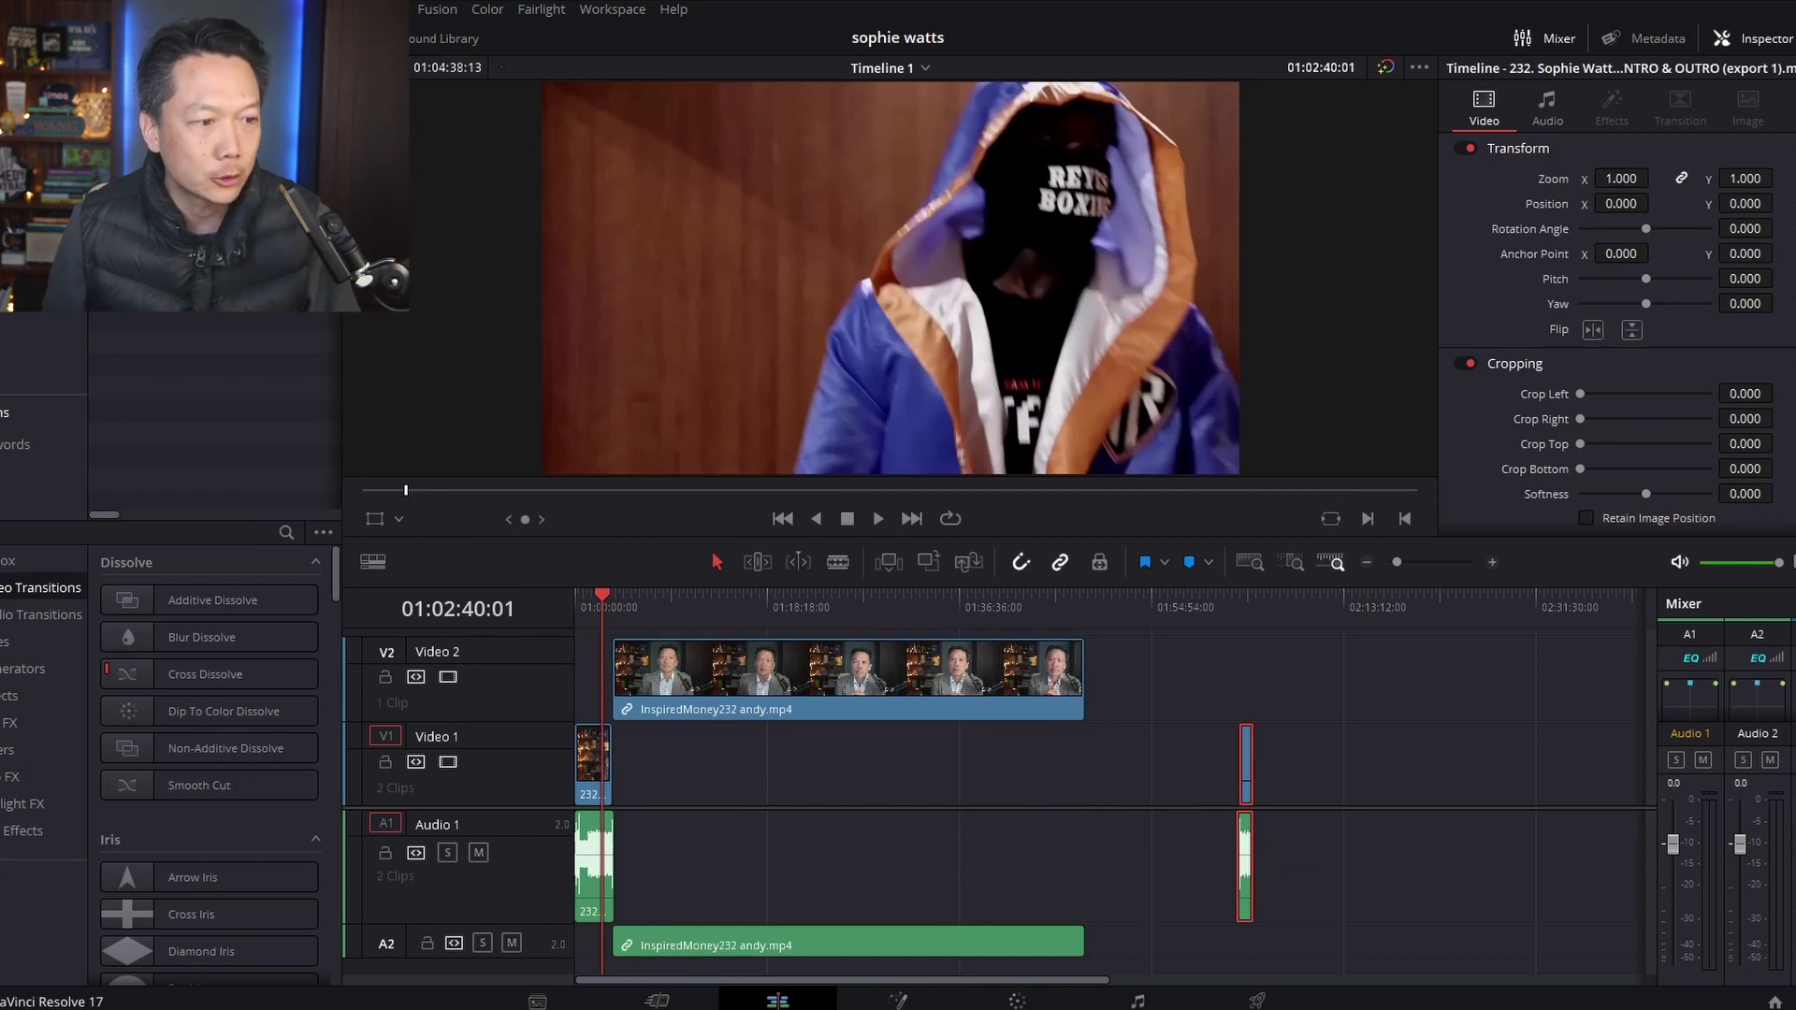
drag(337, 608, 1135, 632)
scroll(1287, 655, up, 1)
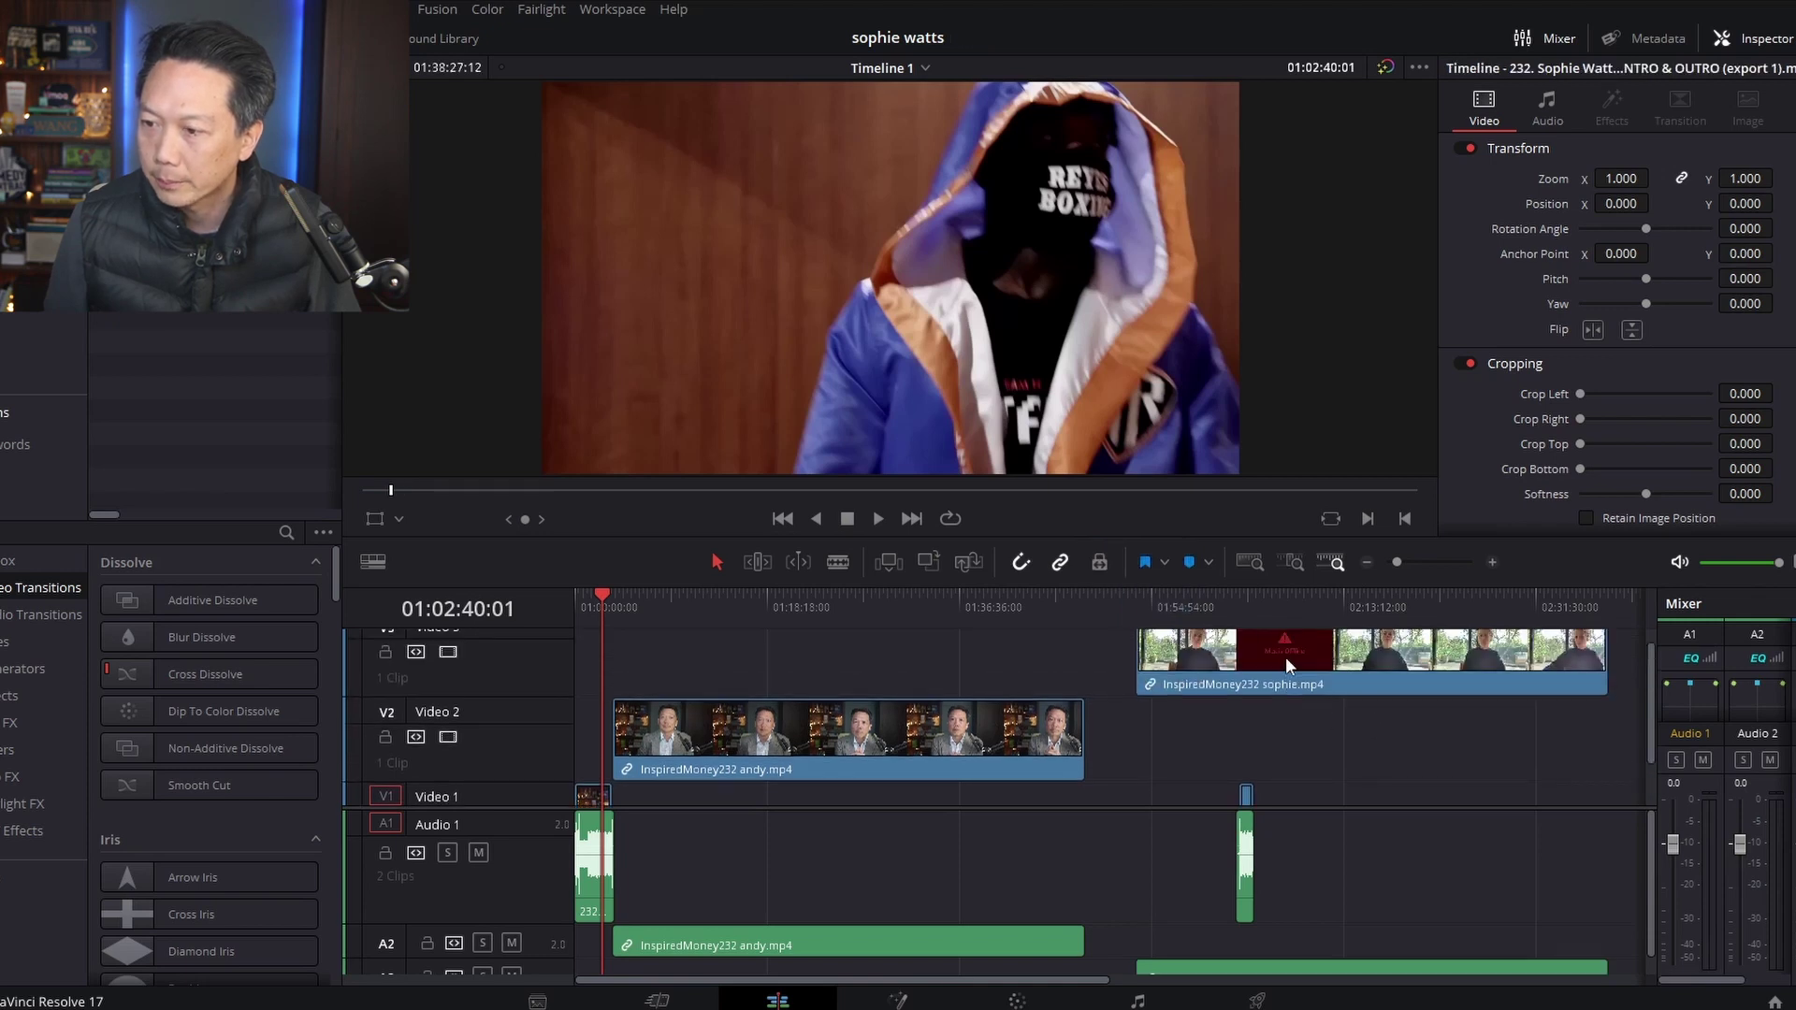
drag(1285, 657, 716, 613)
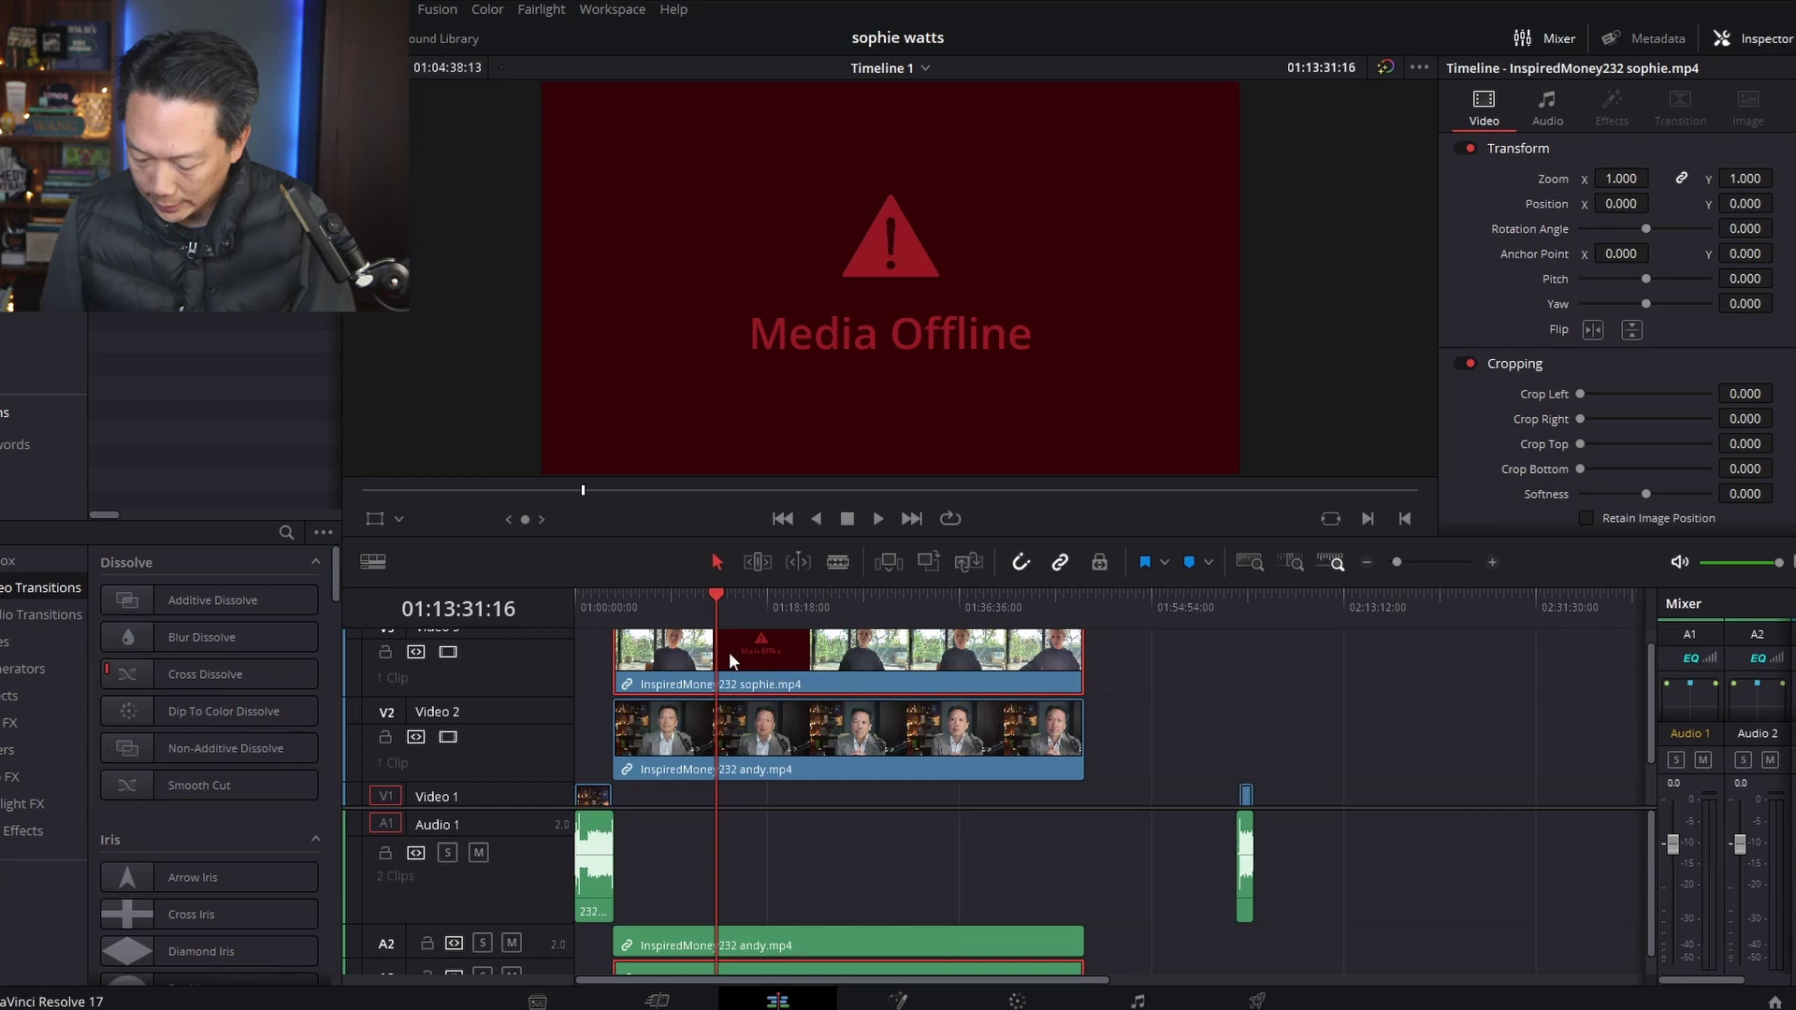
click(705, 602)
key(space)
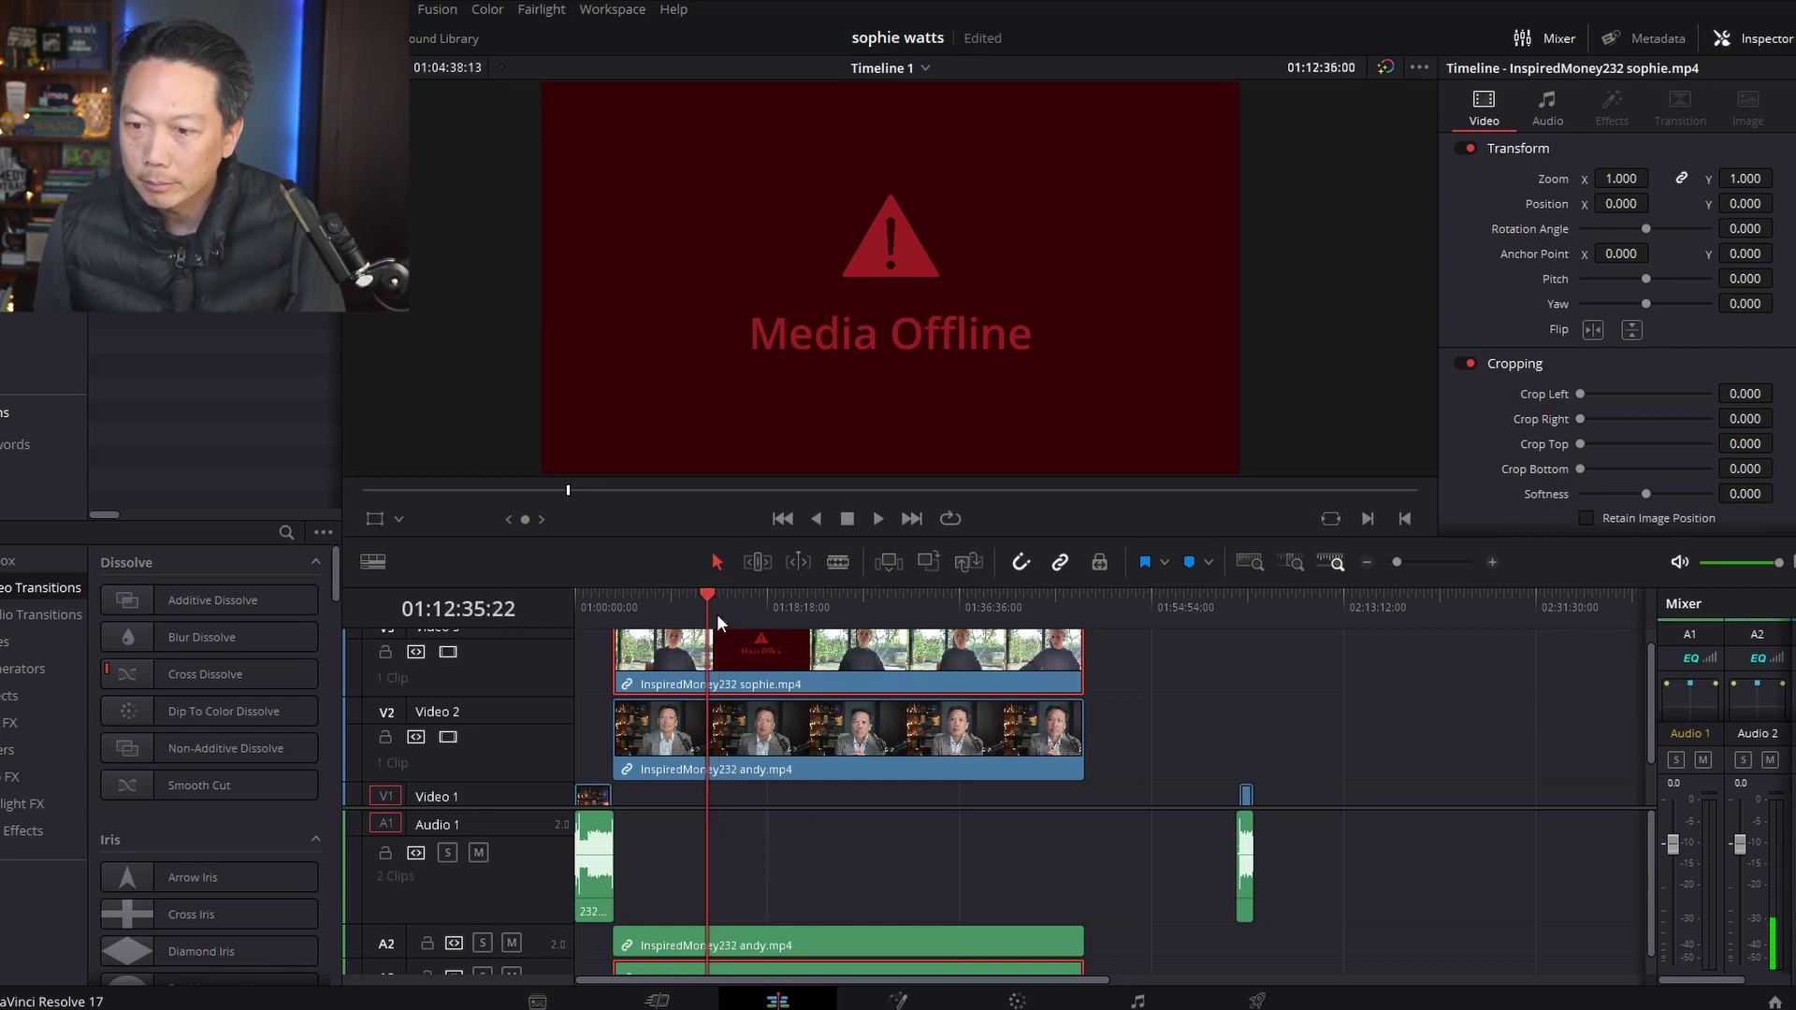
click(716, 614)
click(746, 604)
drag(805, 607, 717, 608)
scroll(693, 693, up, 1)
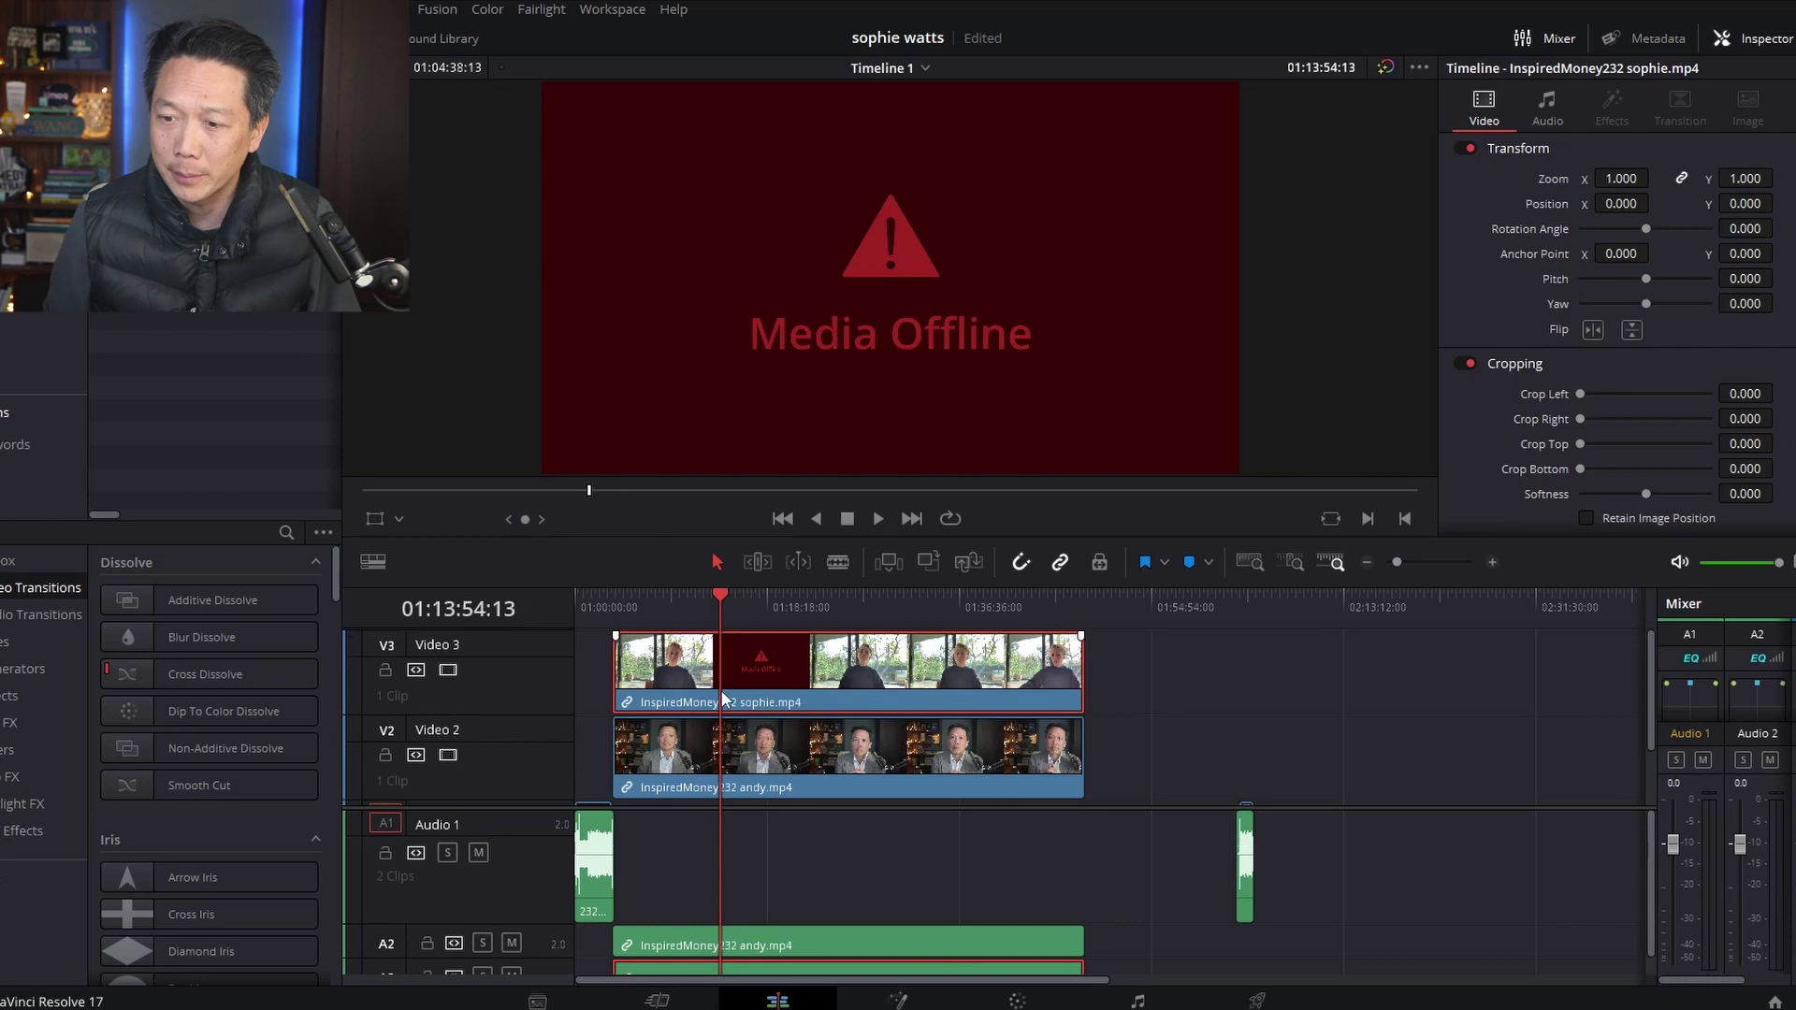
scroll(720, 688, down, 1)
scroll(716, 685, up, 1)
click(1245, 675)
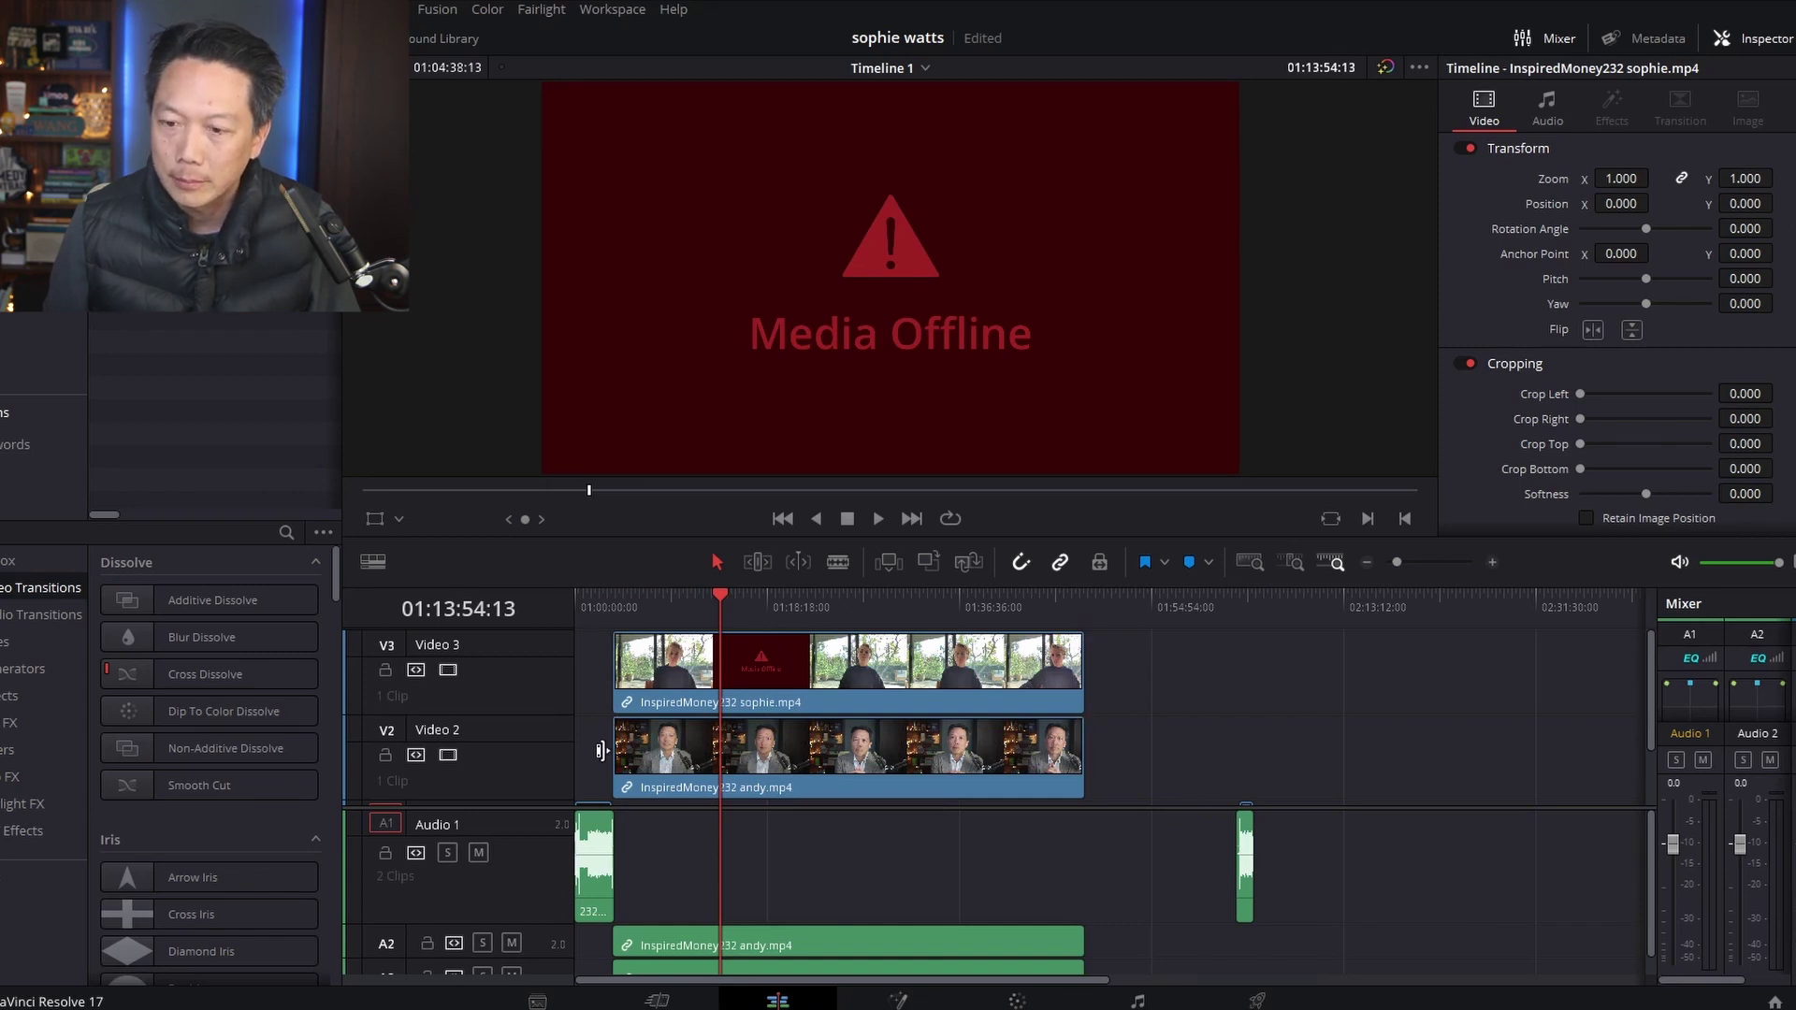
- Add two new video tracks, Video 4 and Video 5, and save the project
right_click(512, 676)
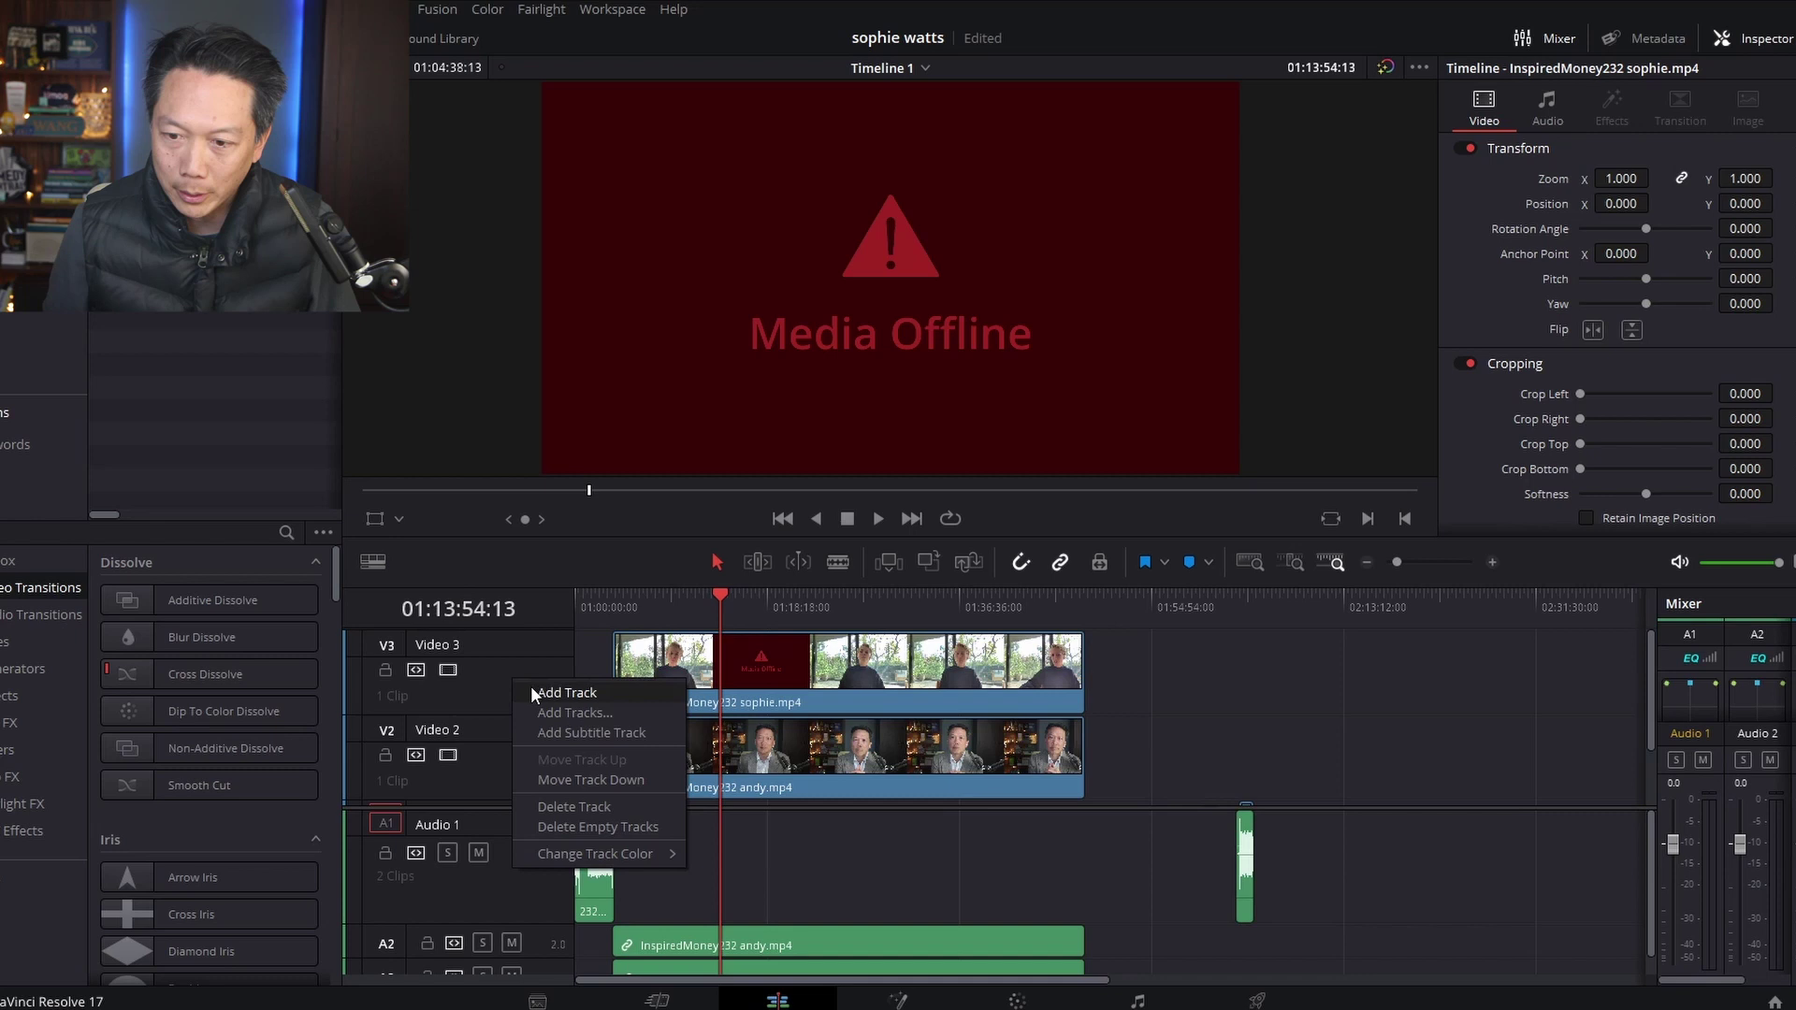
click(531, 687)
right_click(520, 696)
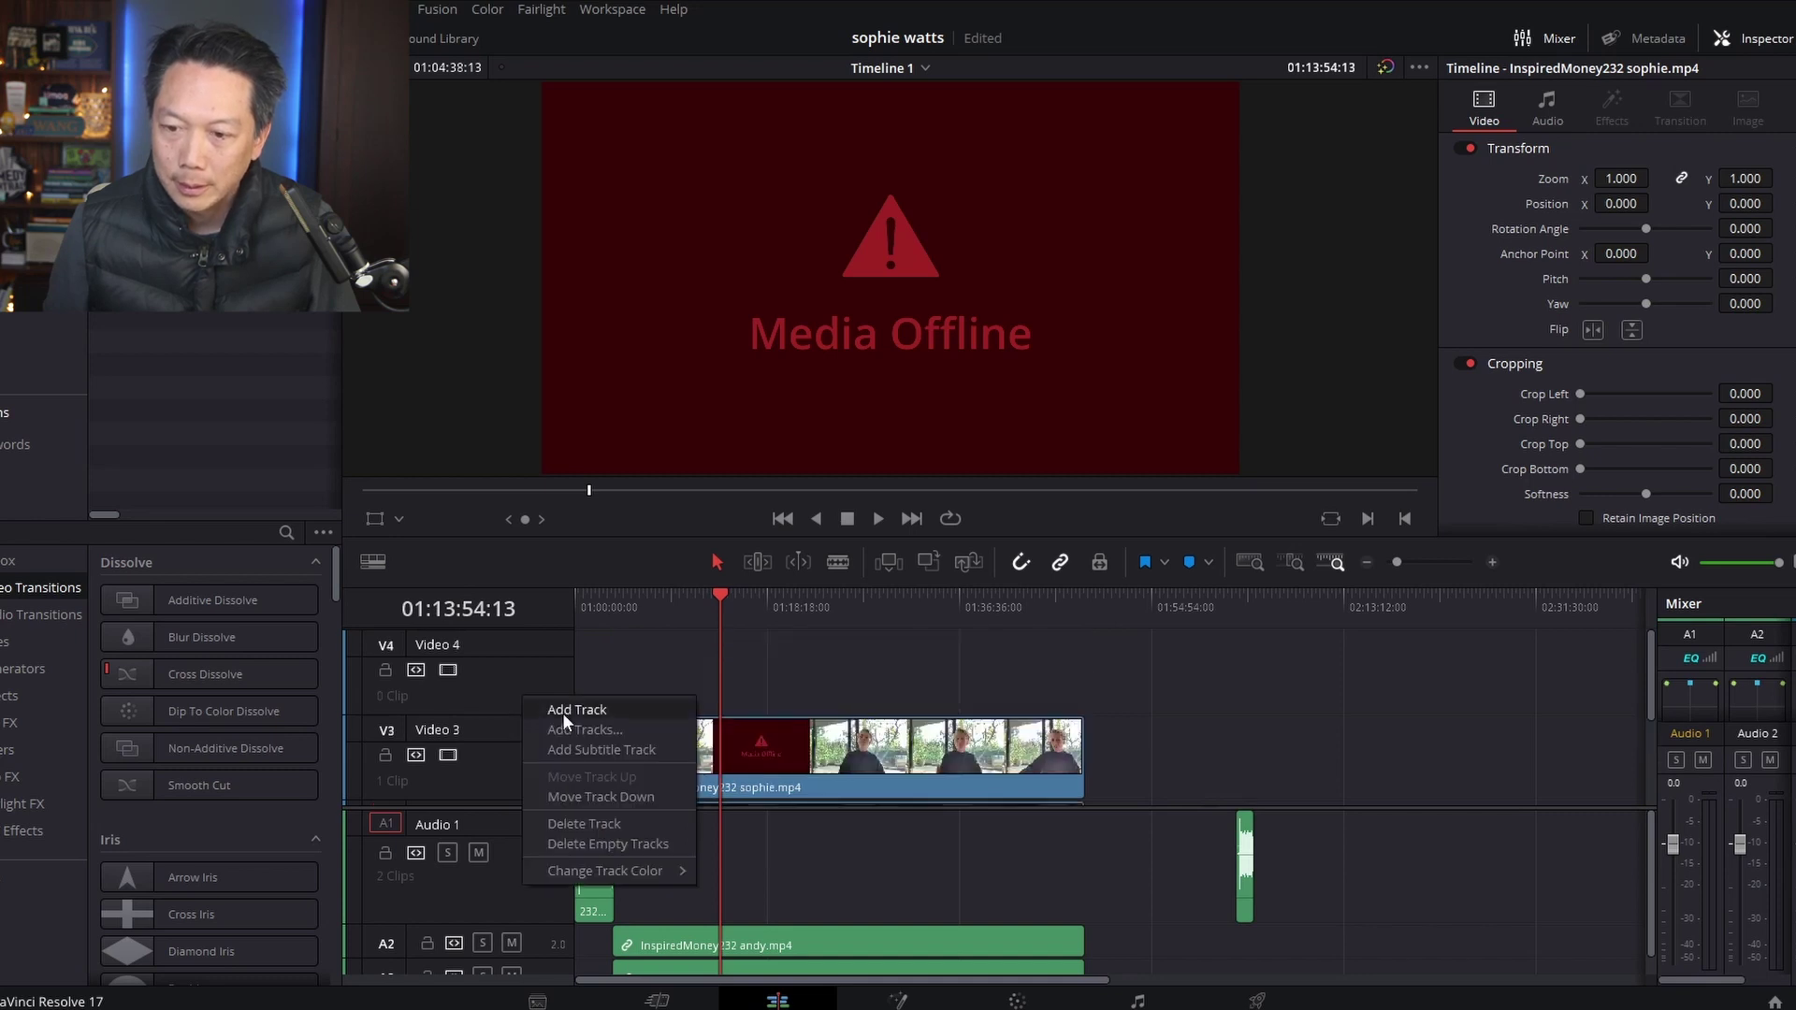
click(564, 712)
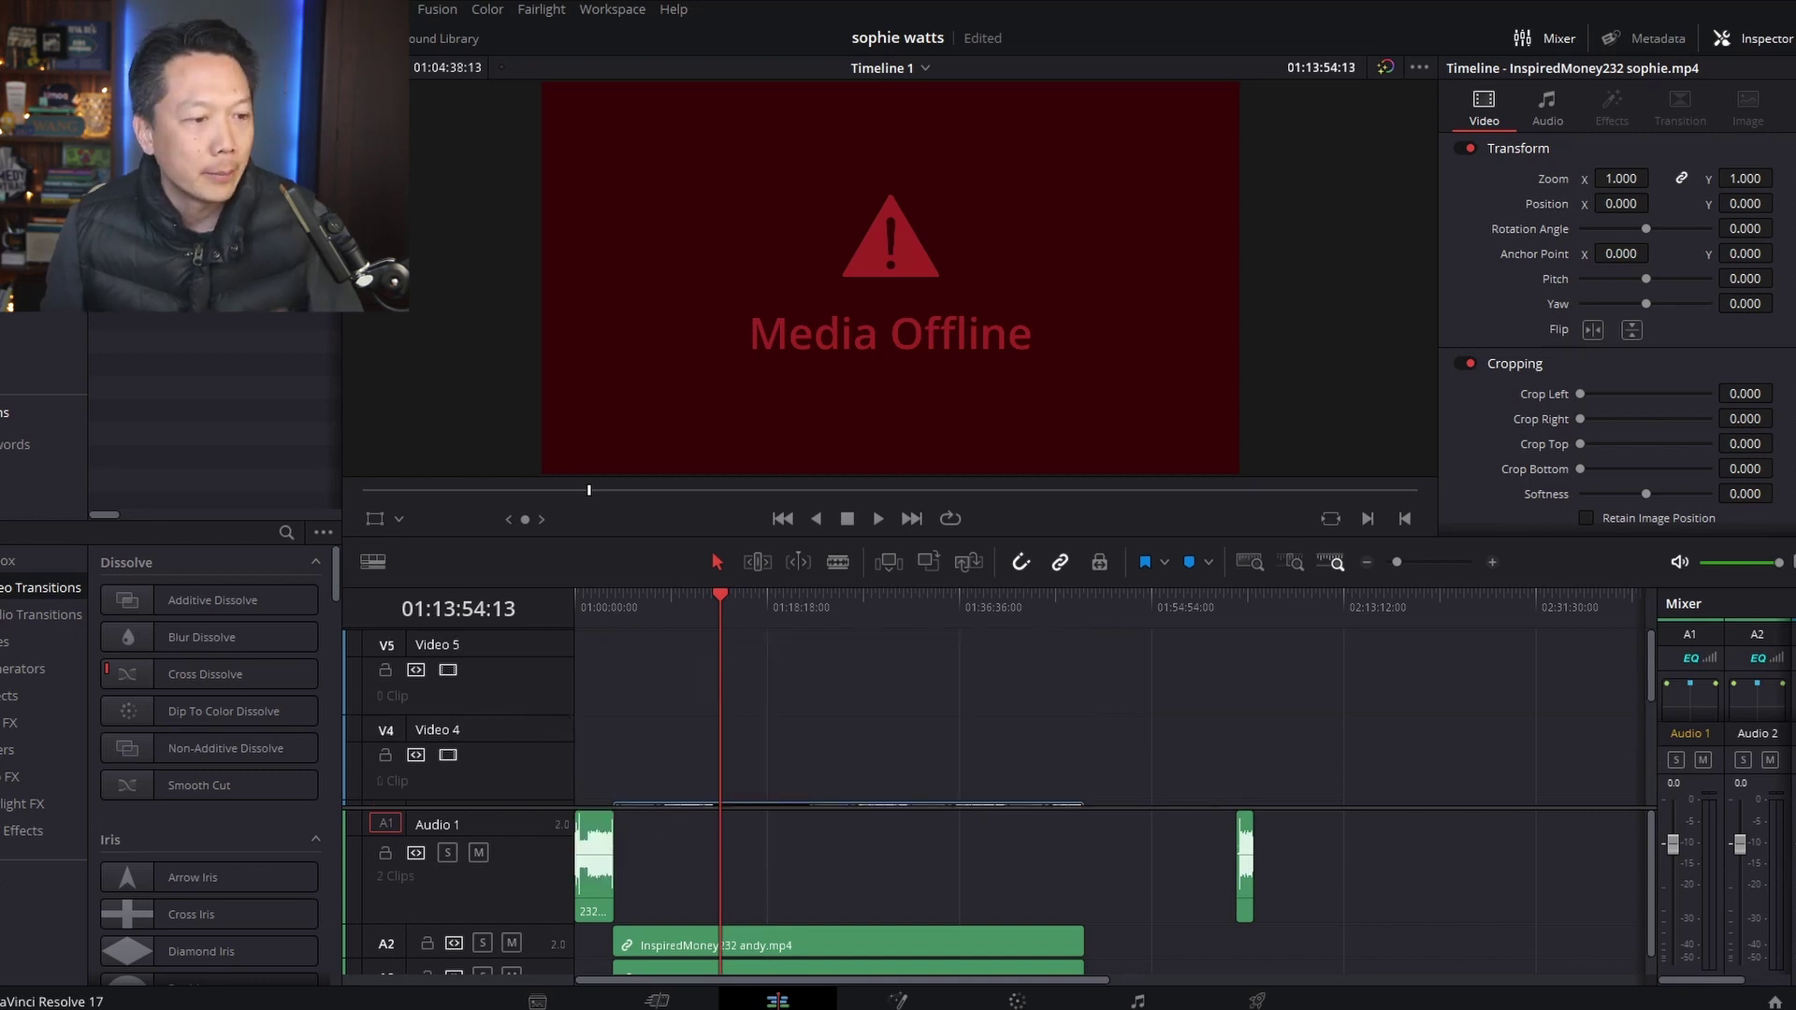
key(ctrl+s)
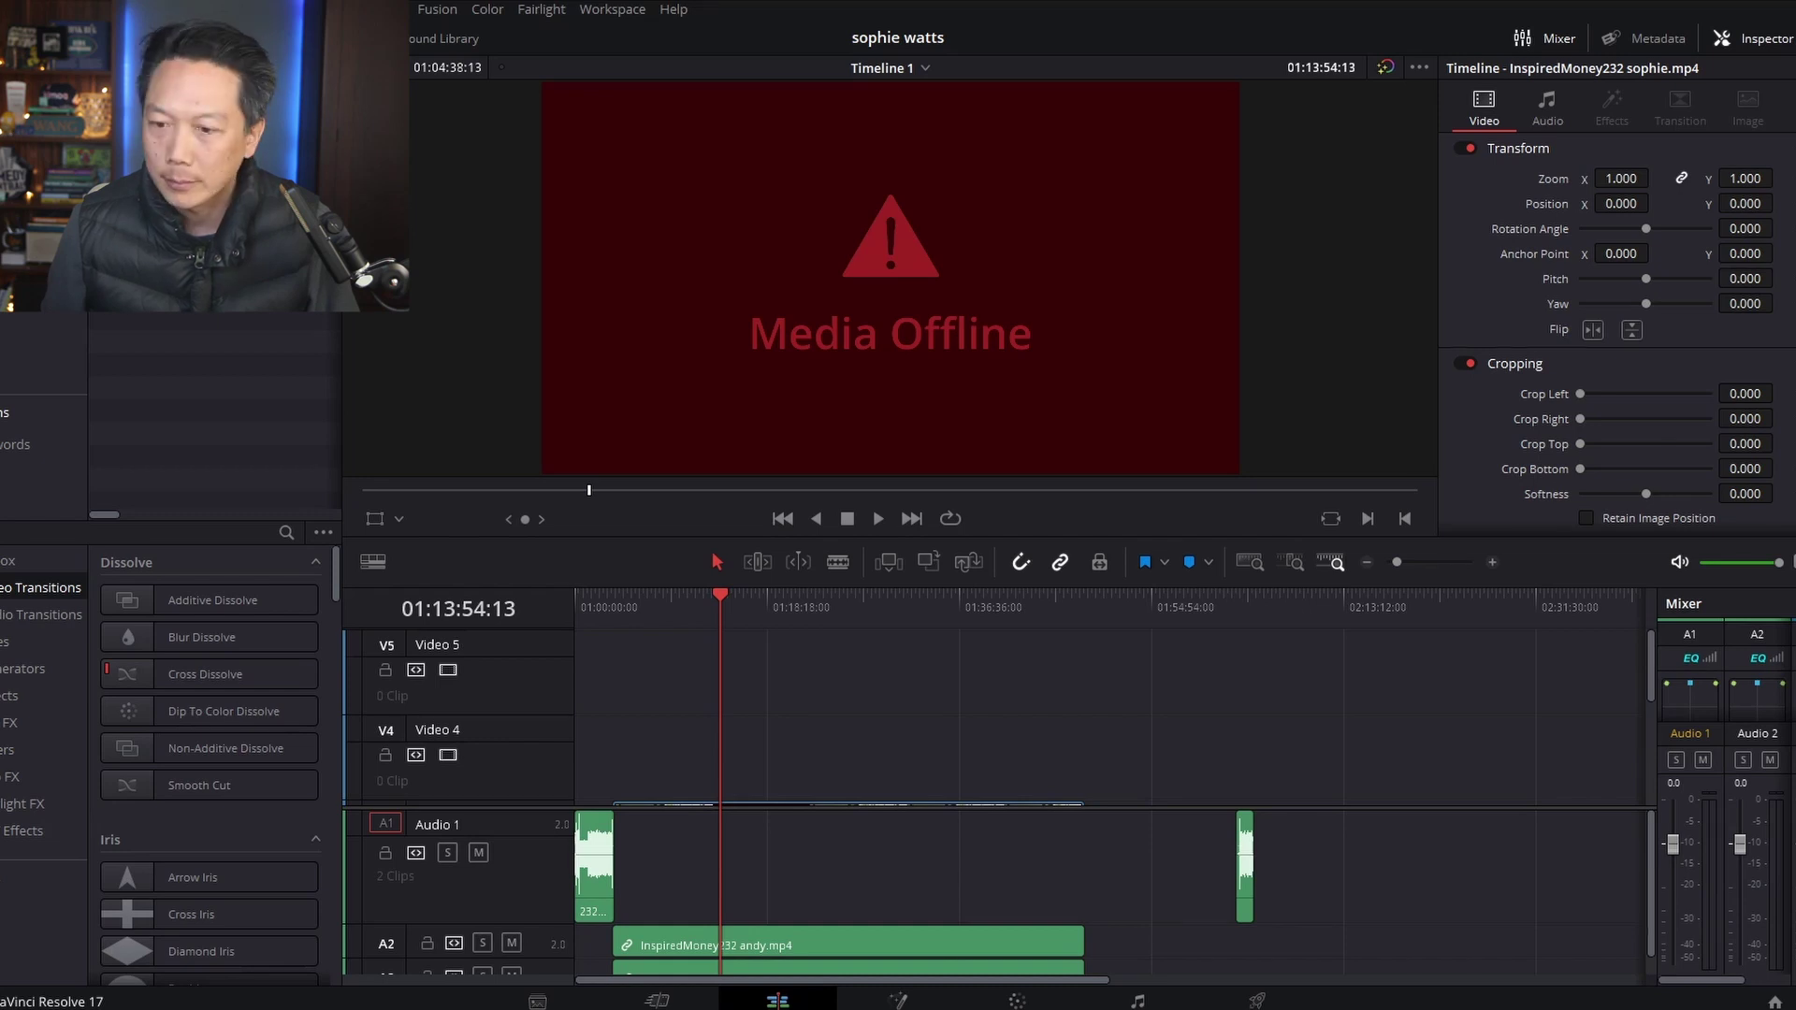
- Place the BG Light Blue - Base.png image on Video 4
drag(187, 234, 617, 783)
click(1493, 562)
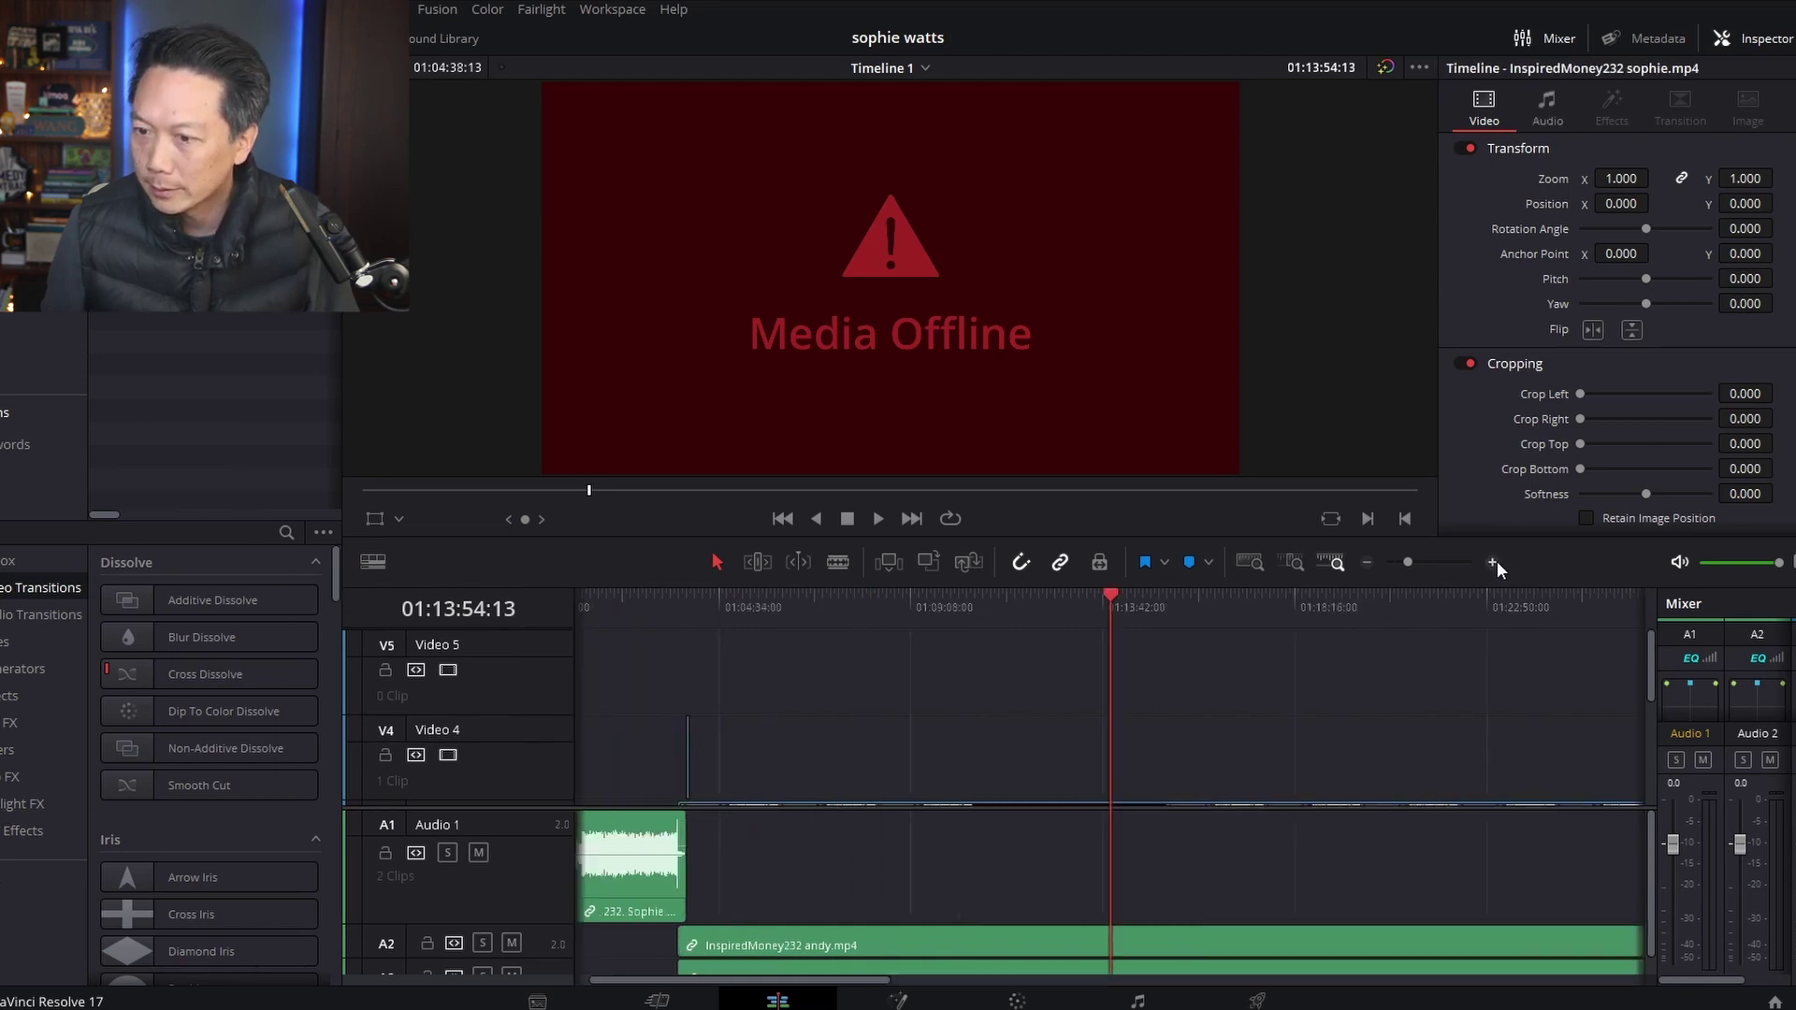
click(1492, 561)
click(631, 615)
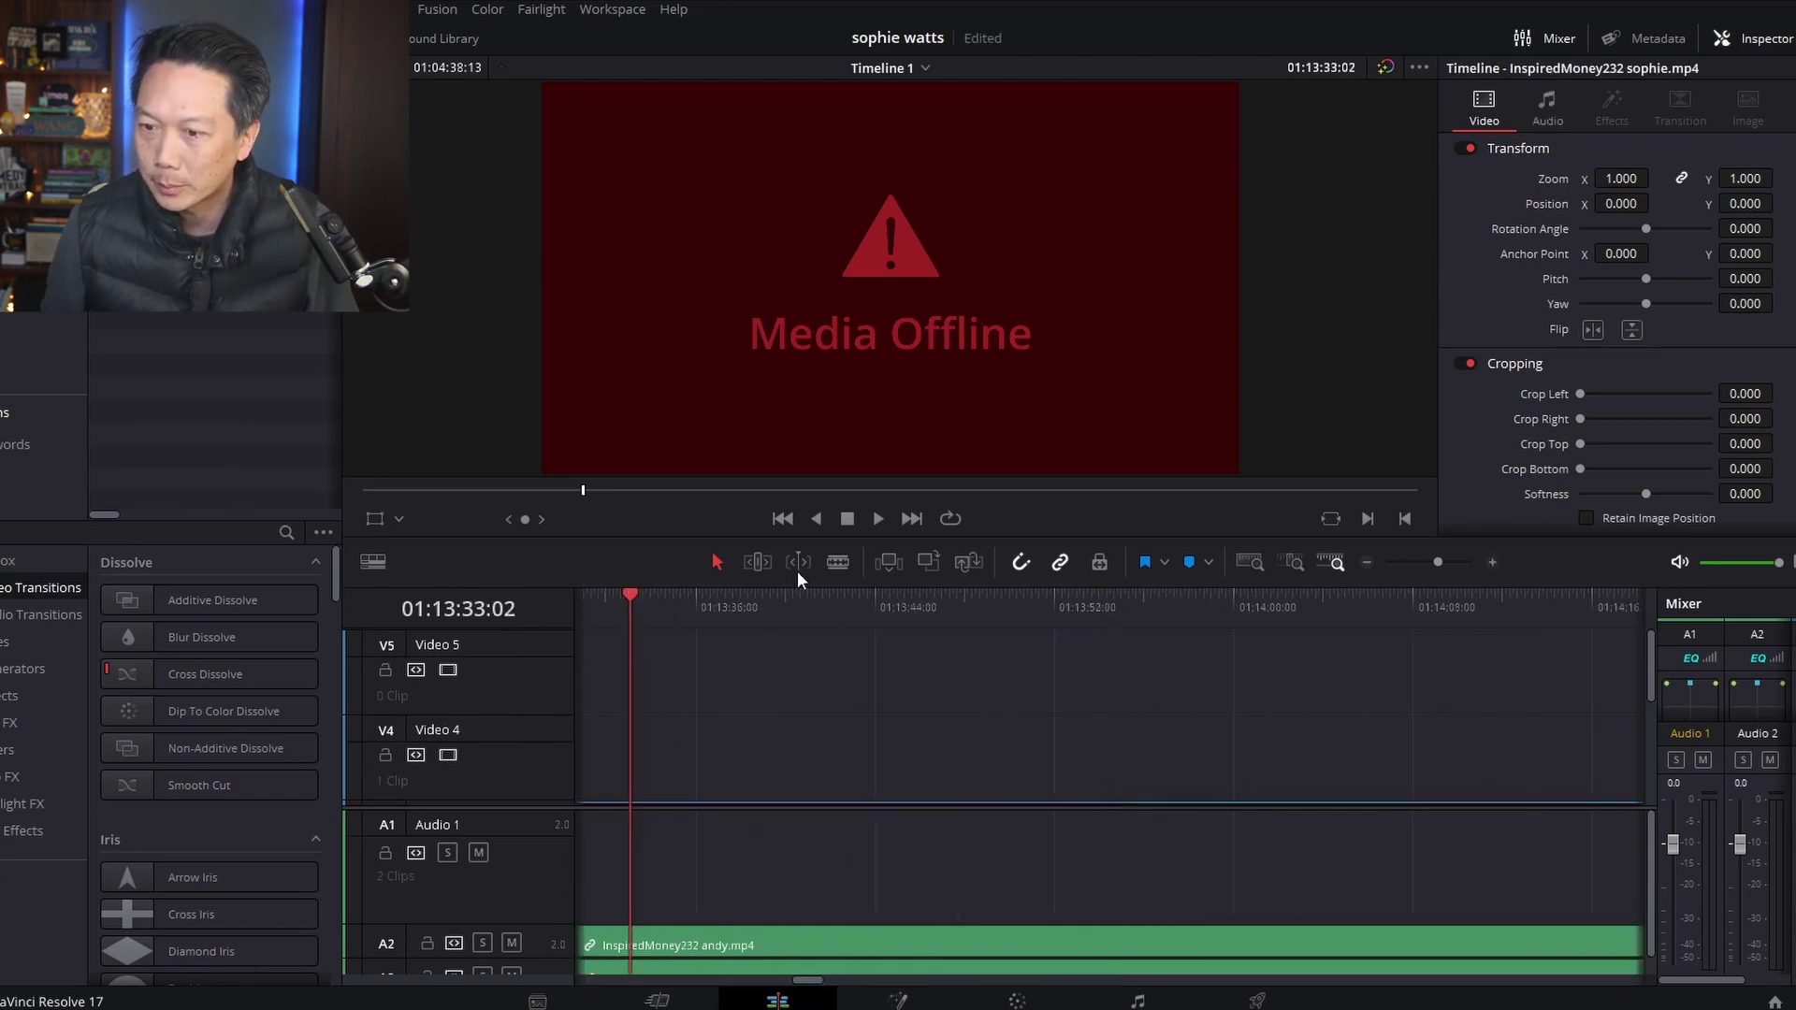
- Align the background image with the guest clips' start and add the BG Window Light Blue frame on Video 5
click(782, 518)
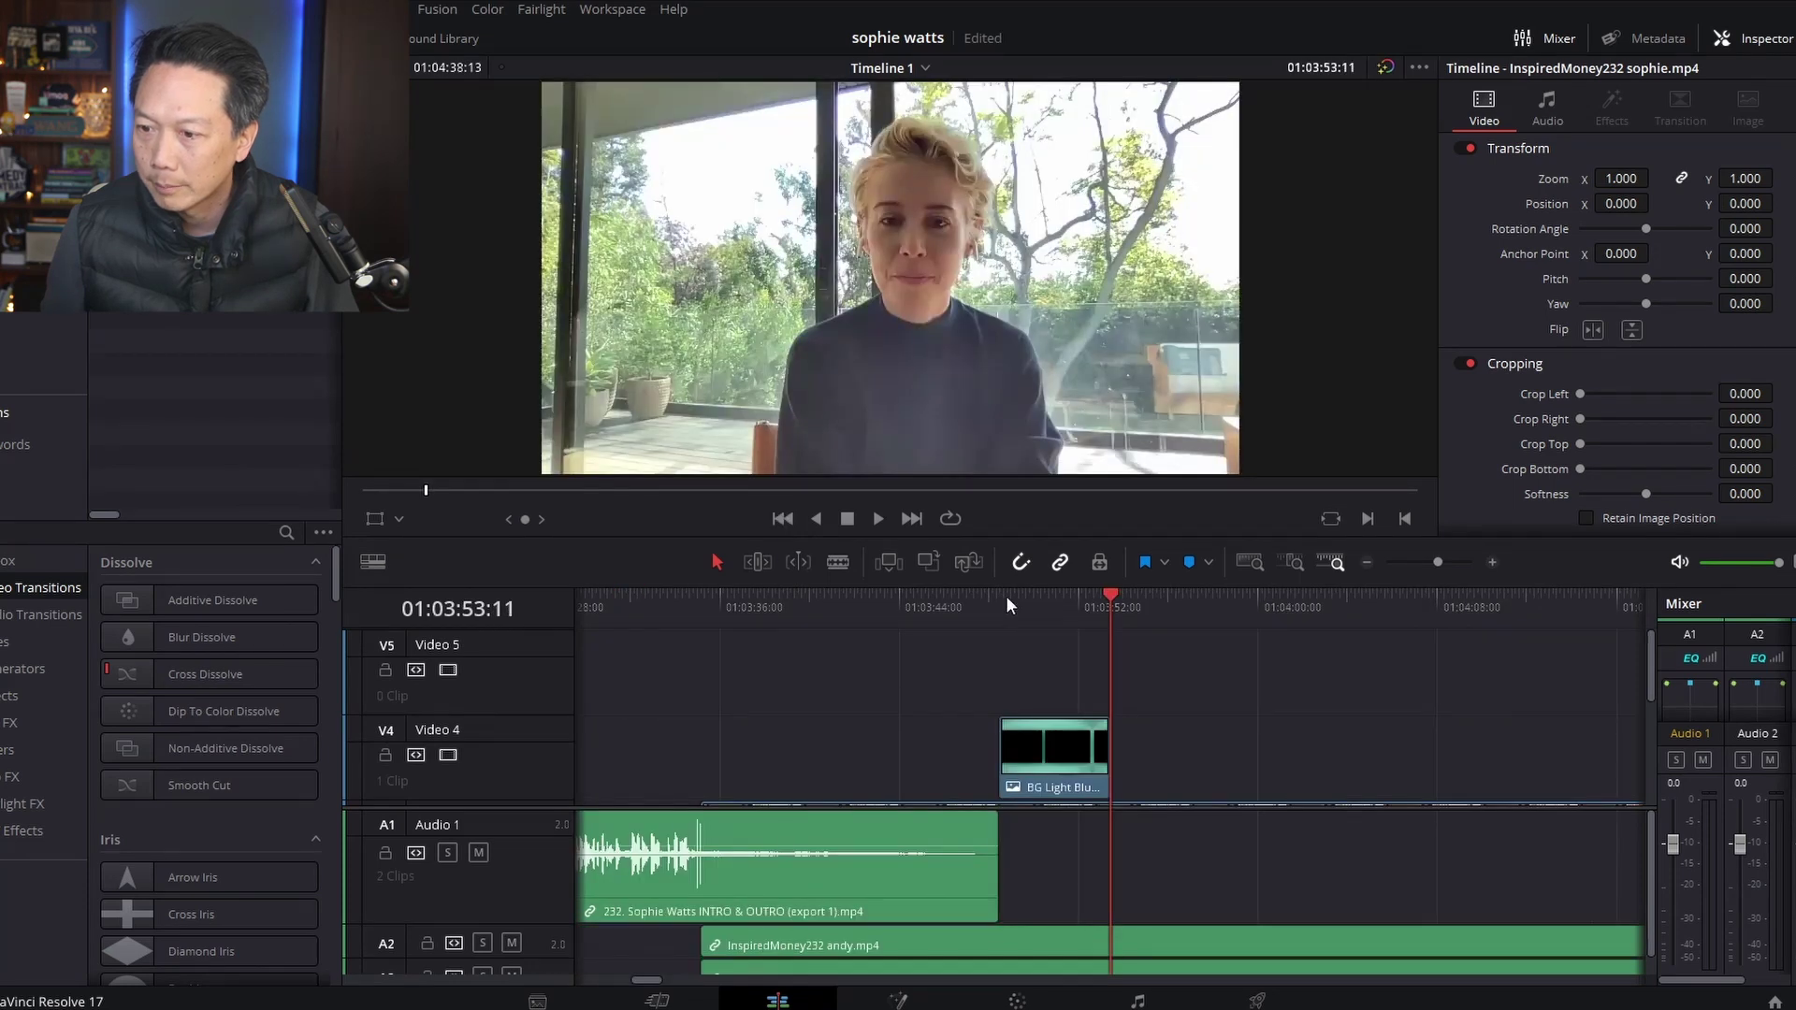
click(698, 606)
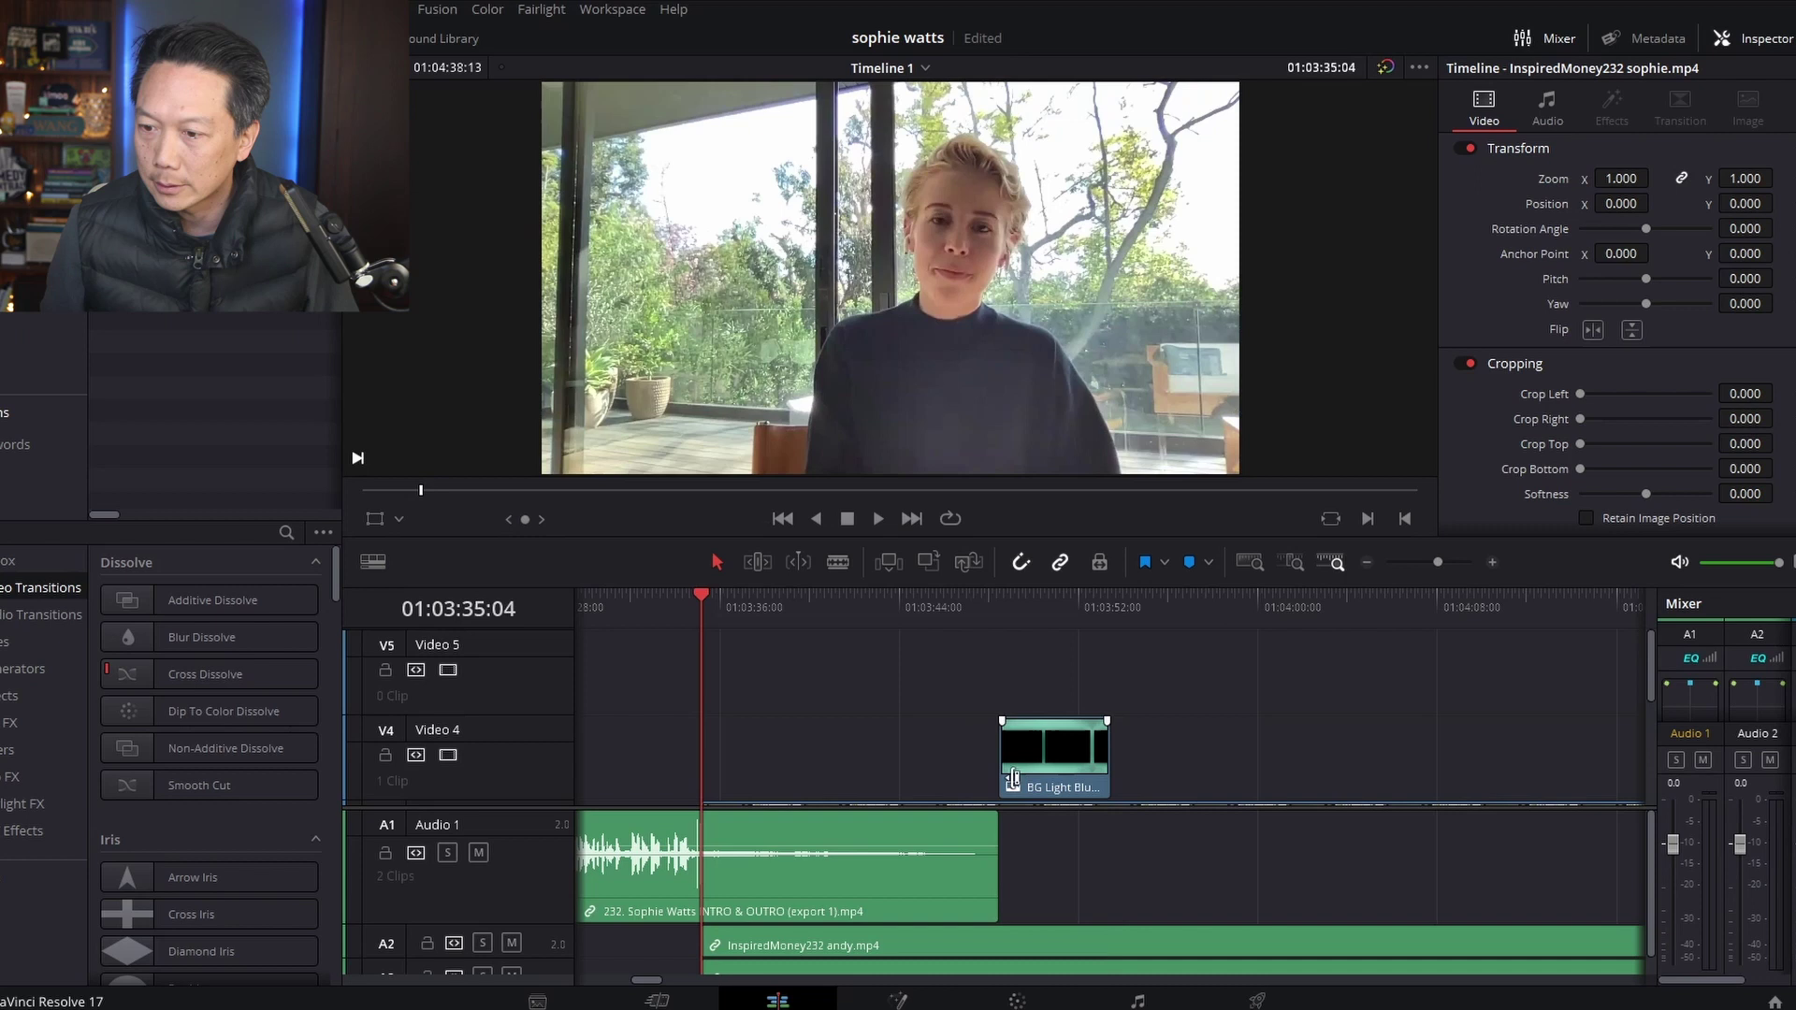
drag(1038, 767, 732, 765)
scroll(1186, 688, down, 2)
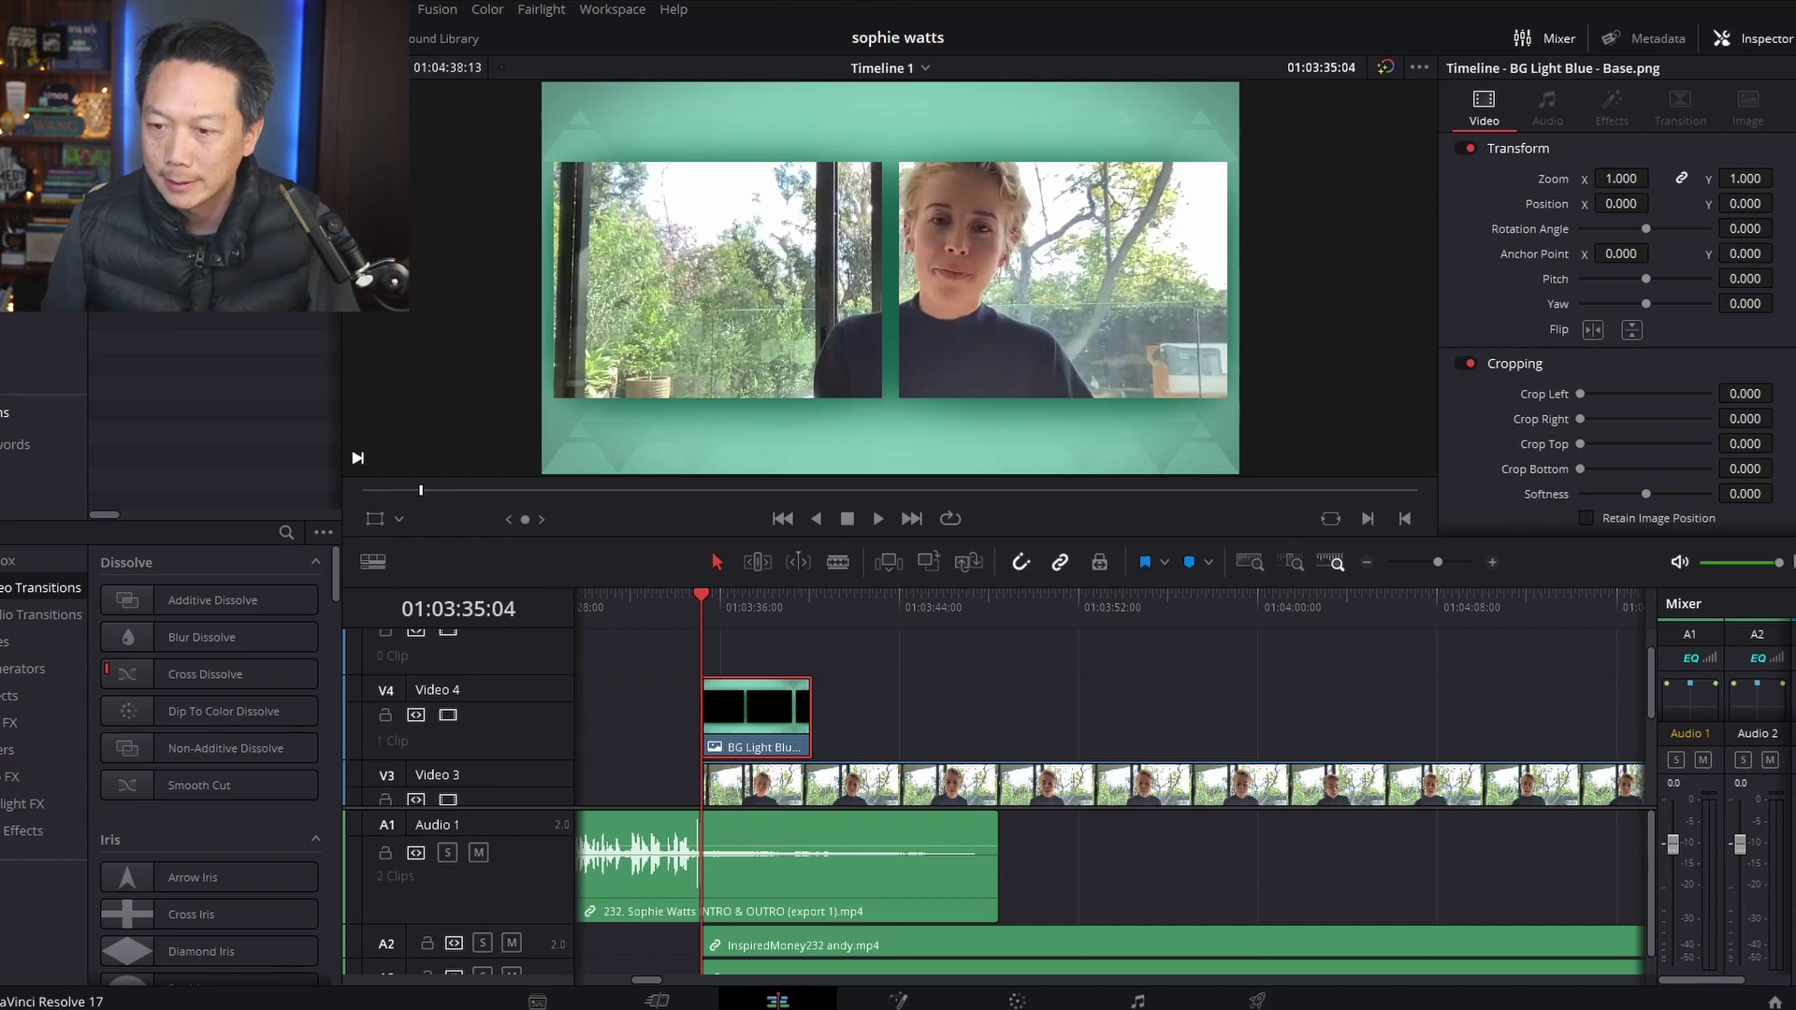
drag(28, 617, 771, 658)
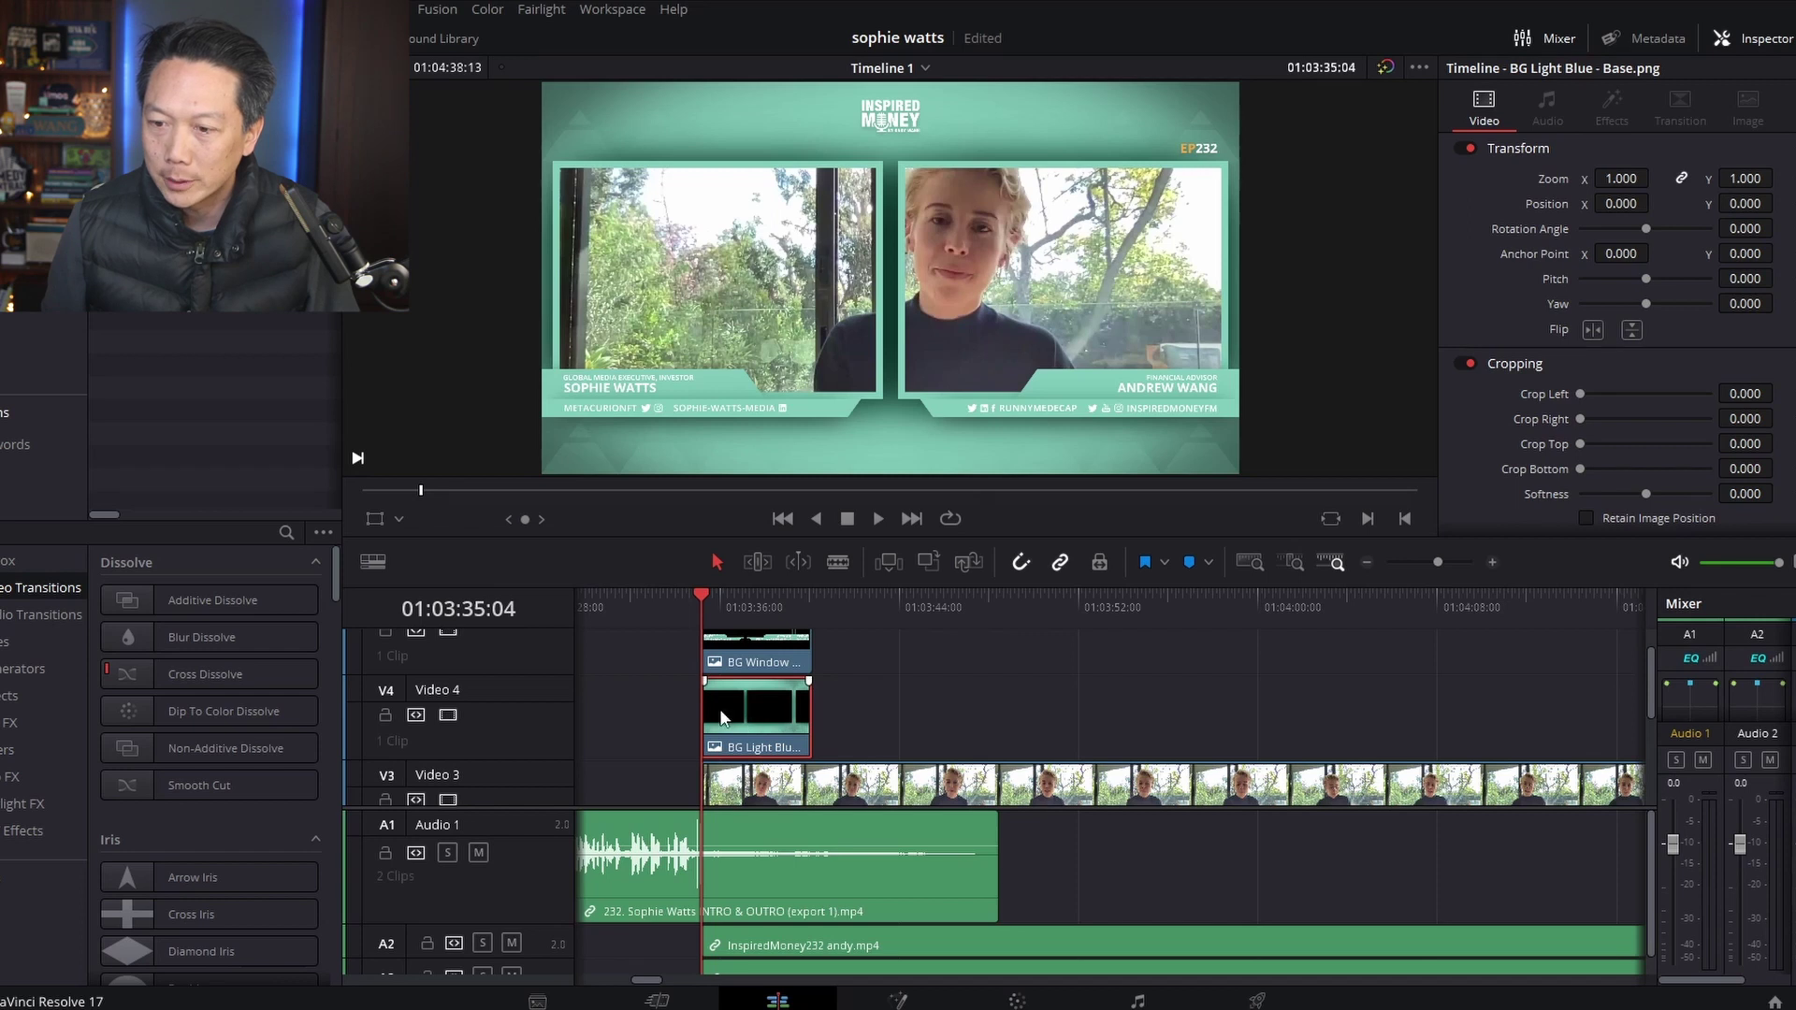
- Disable the name-plate overlay, guest and host video tracks to inspect the layers, and save
click(447, 631)
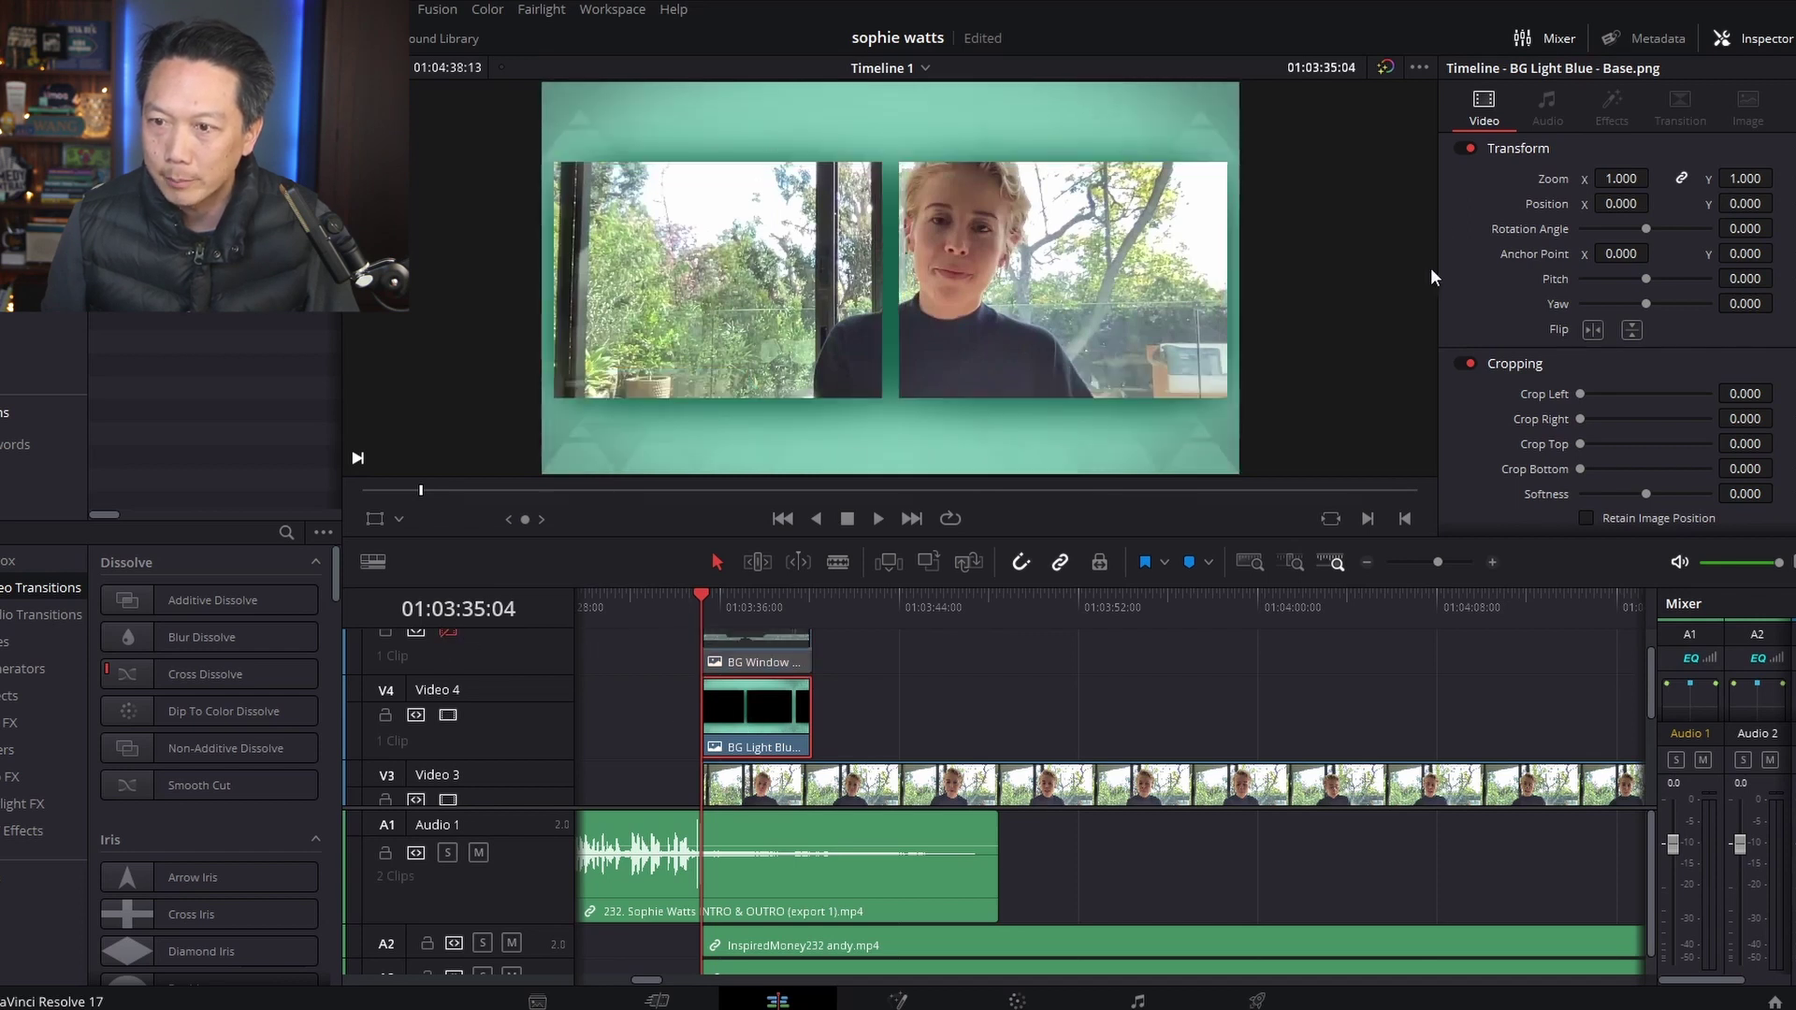
key(ctrl+s)
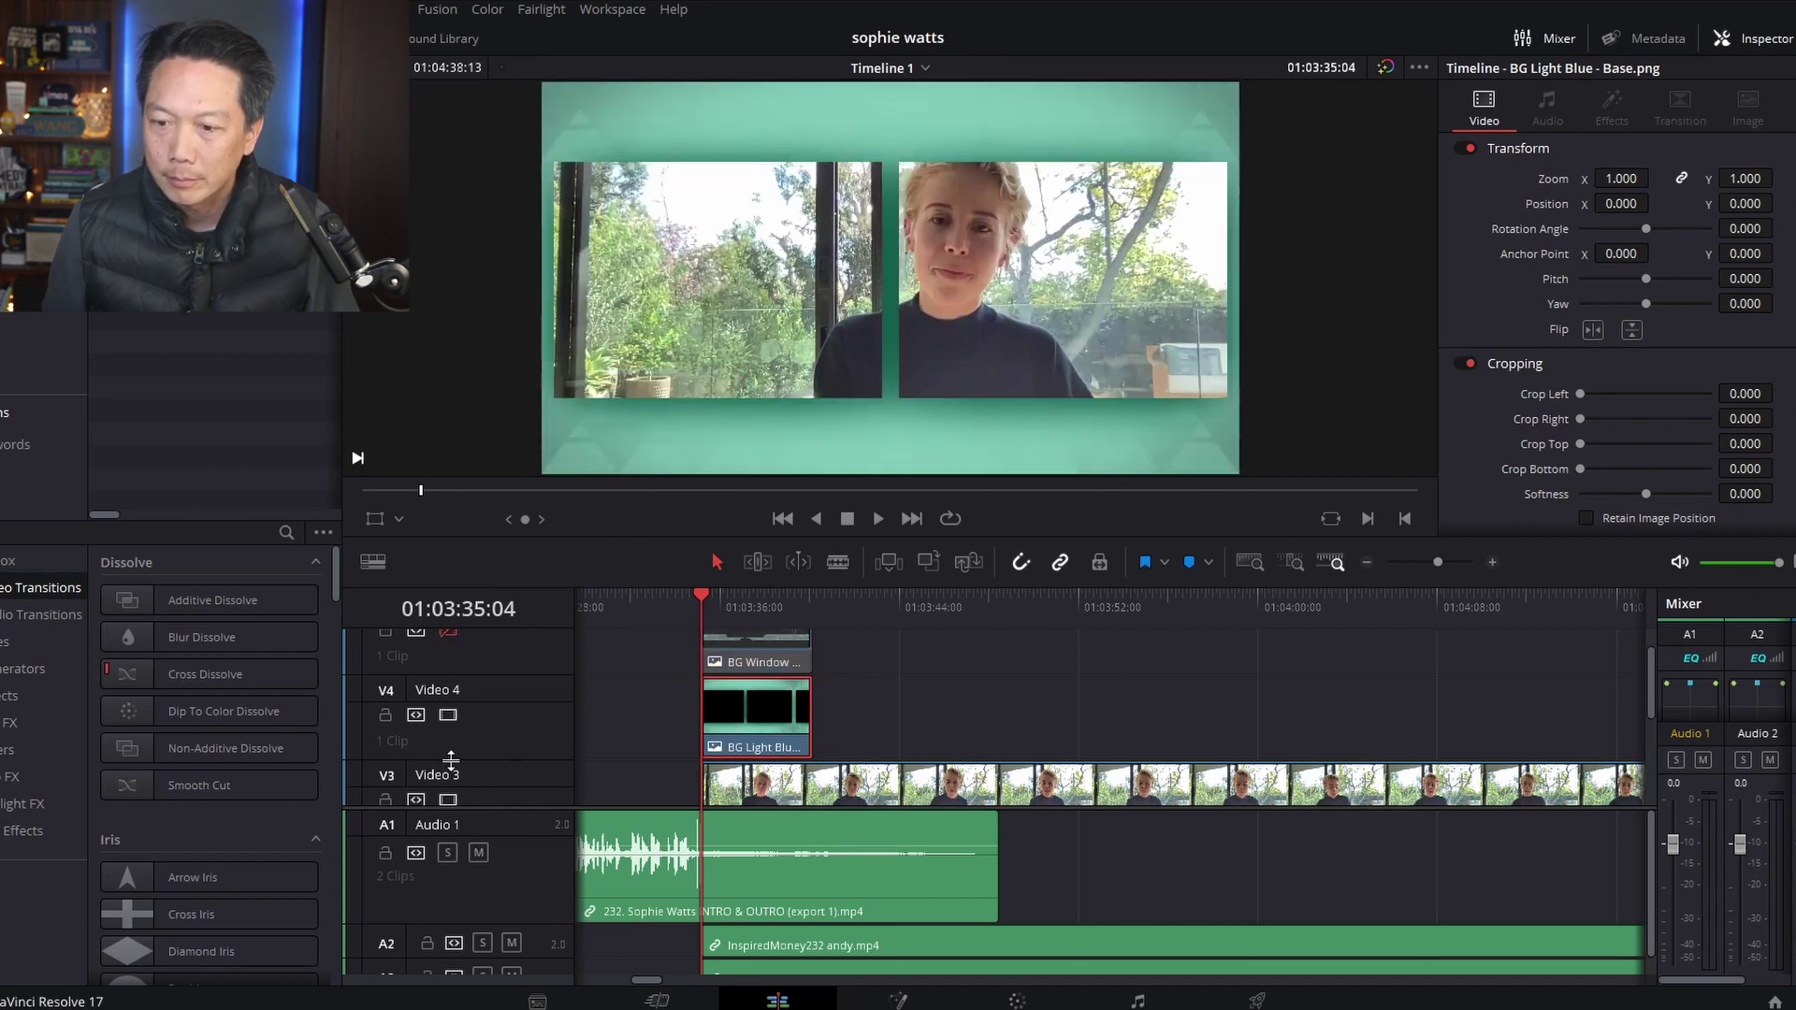
click(448, 801)
scroll(475, 688, down, 2)
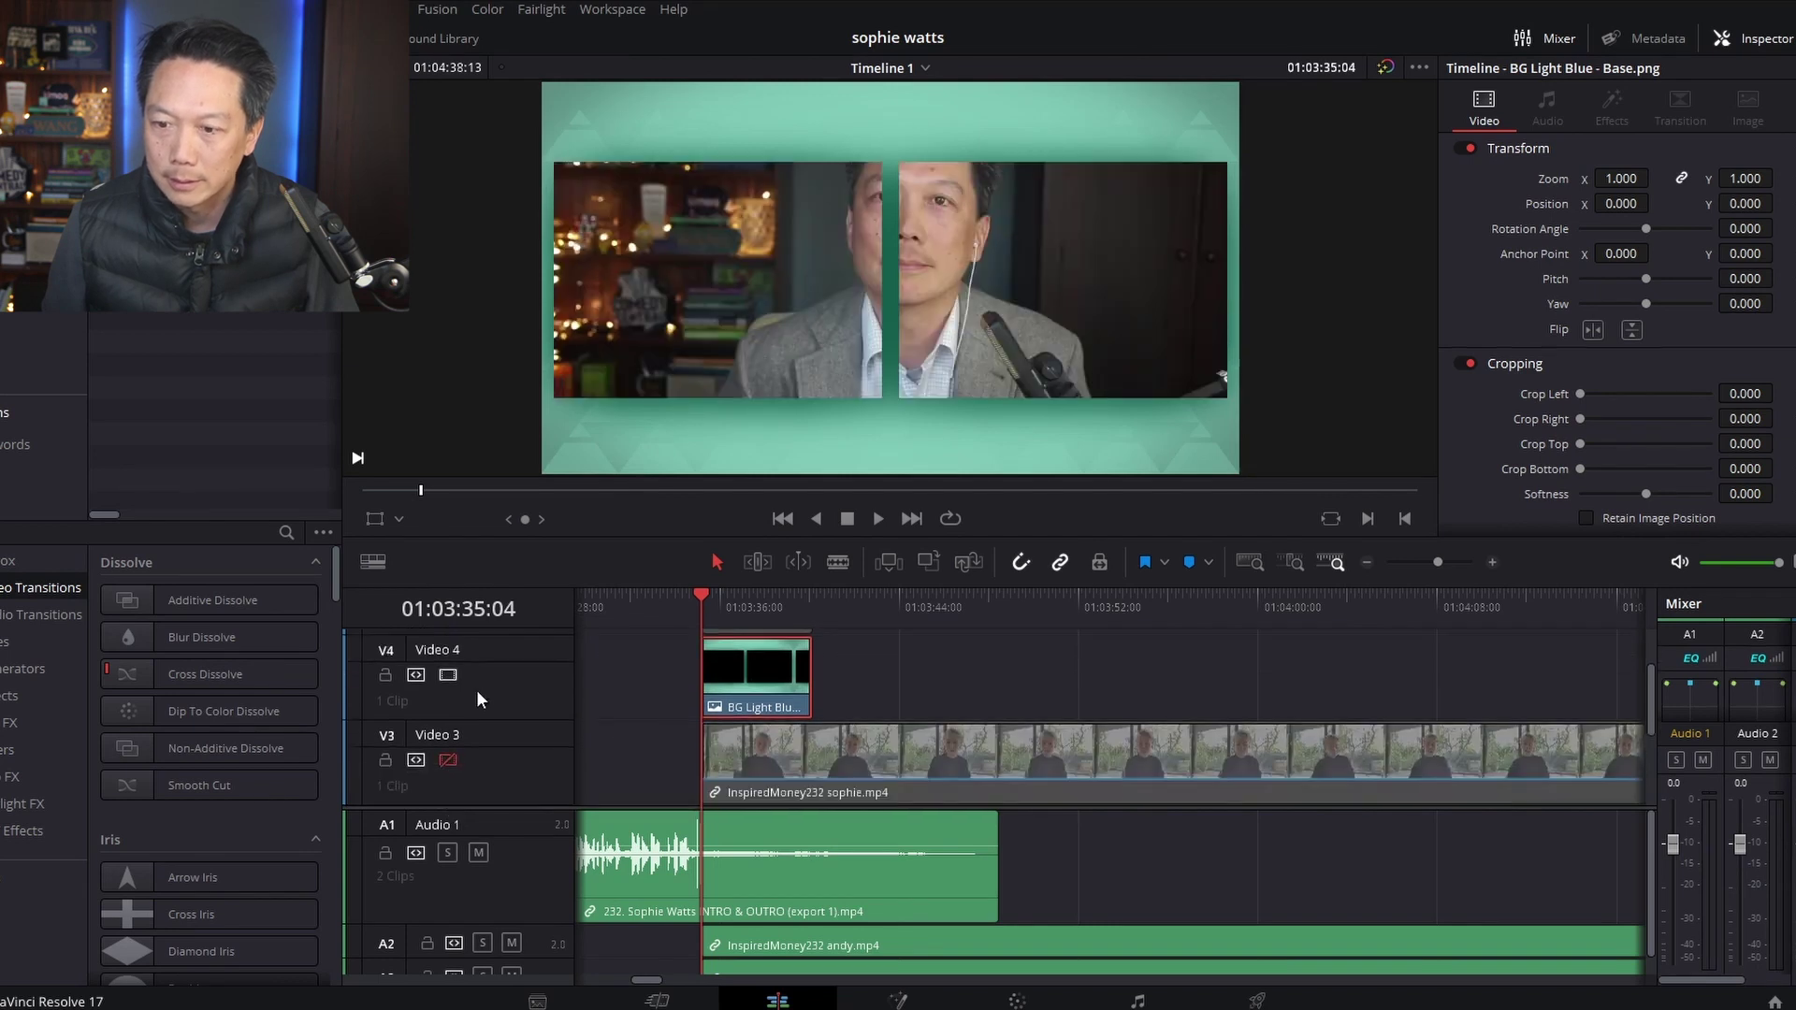
scroll(510, 755, down, 1)
click(450, 766)
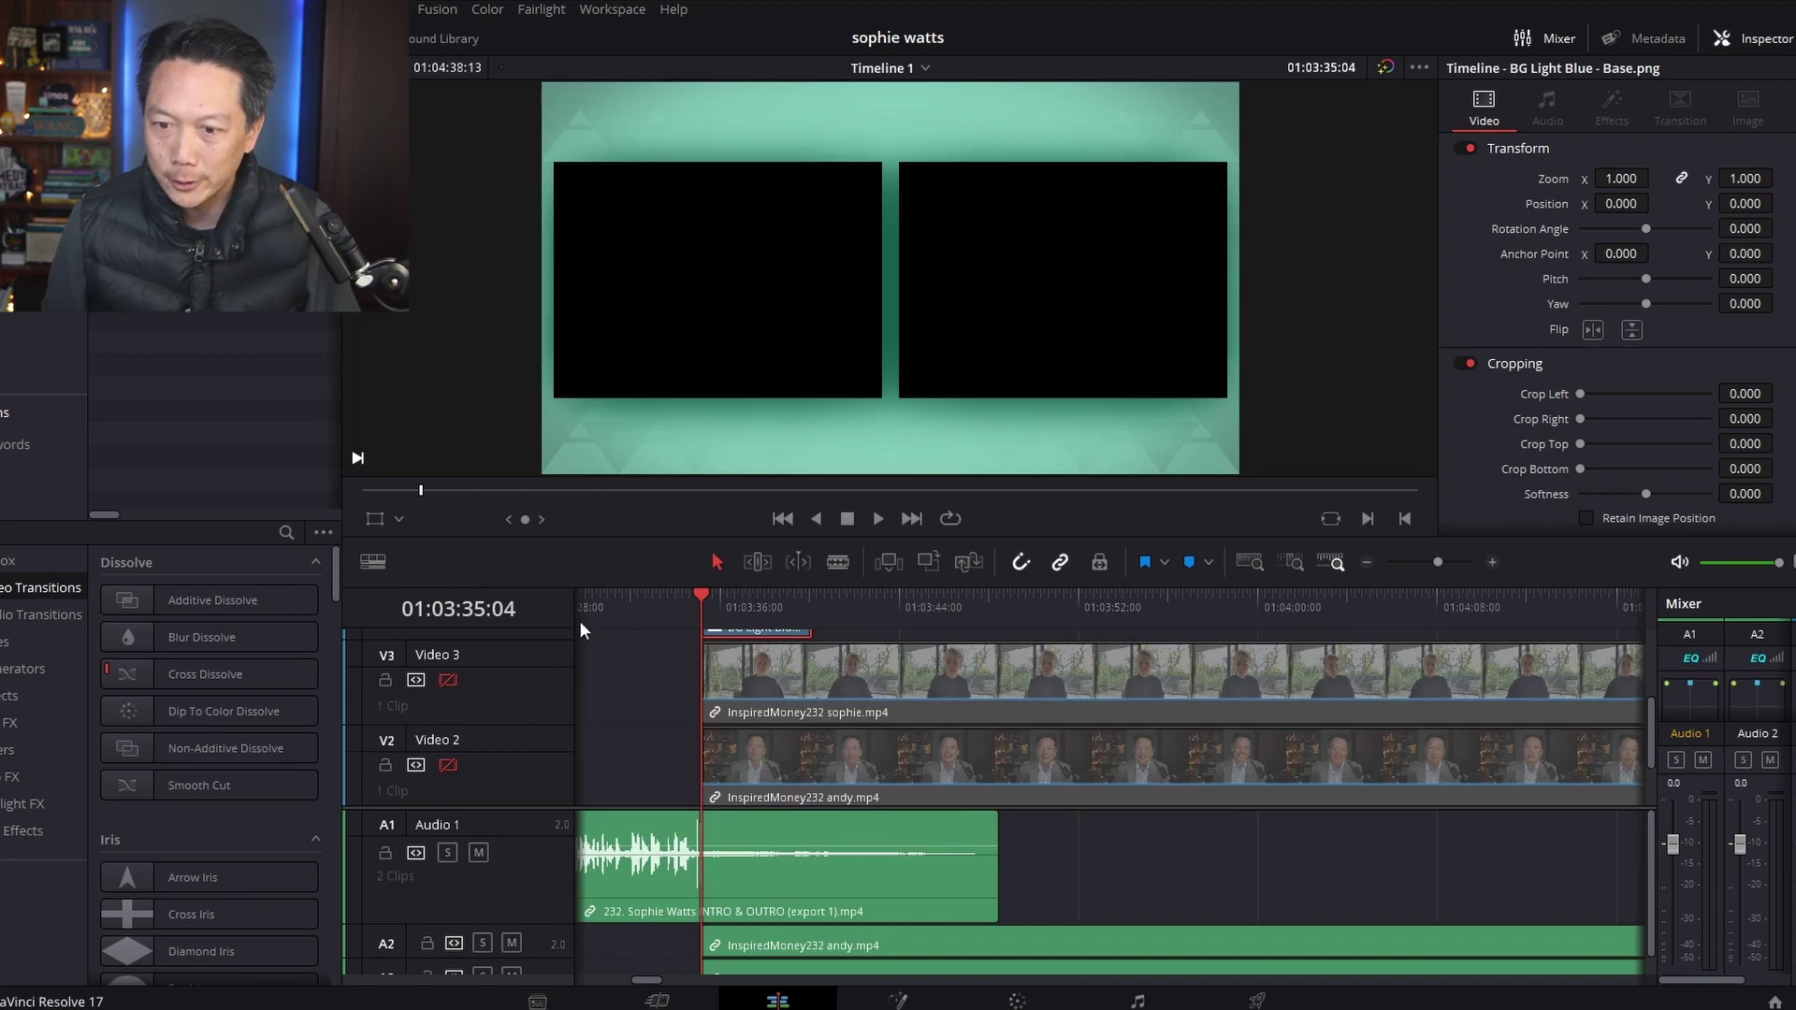
- Re-enable the overlay, guest and host tracks, then select both BG PNG frame clips
scroll(509, 711, up, 2)
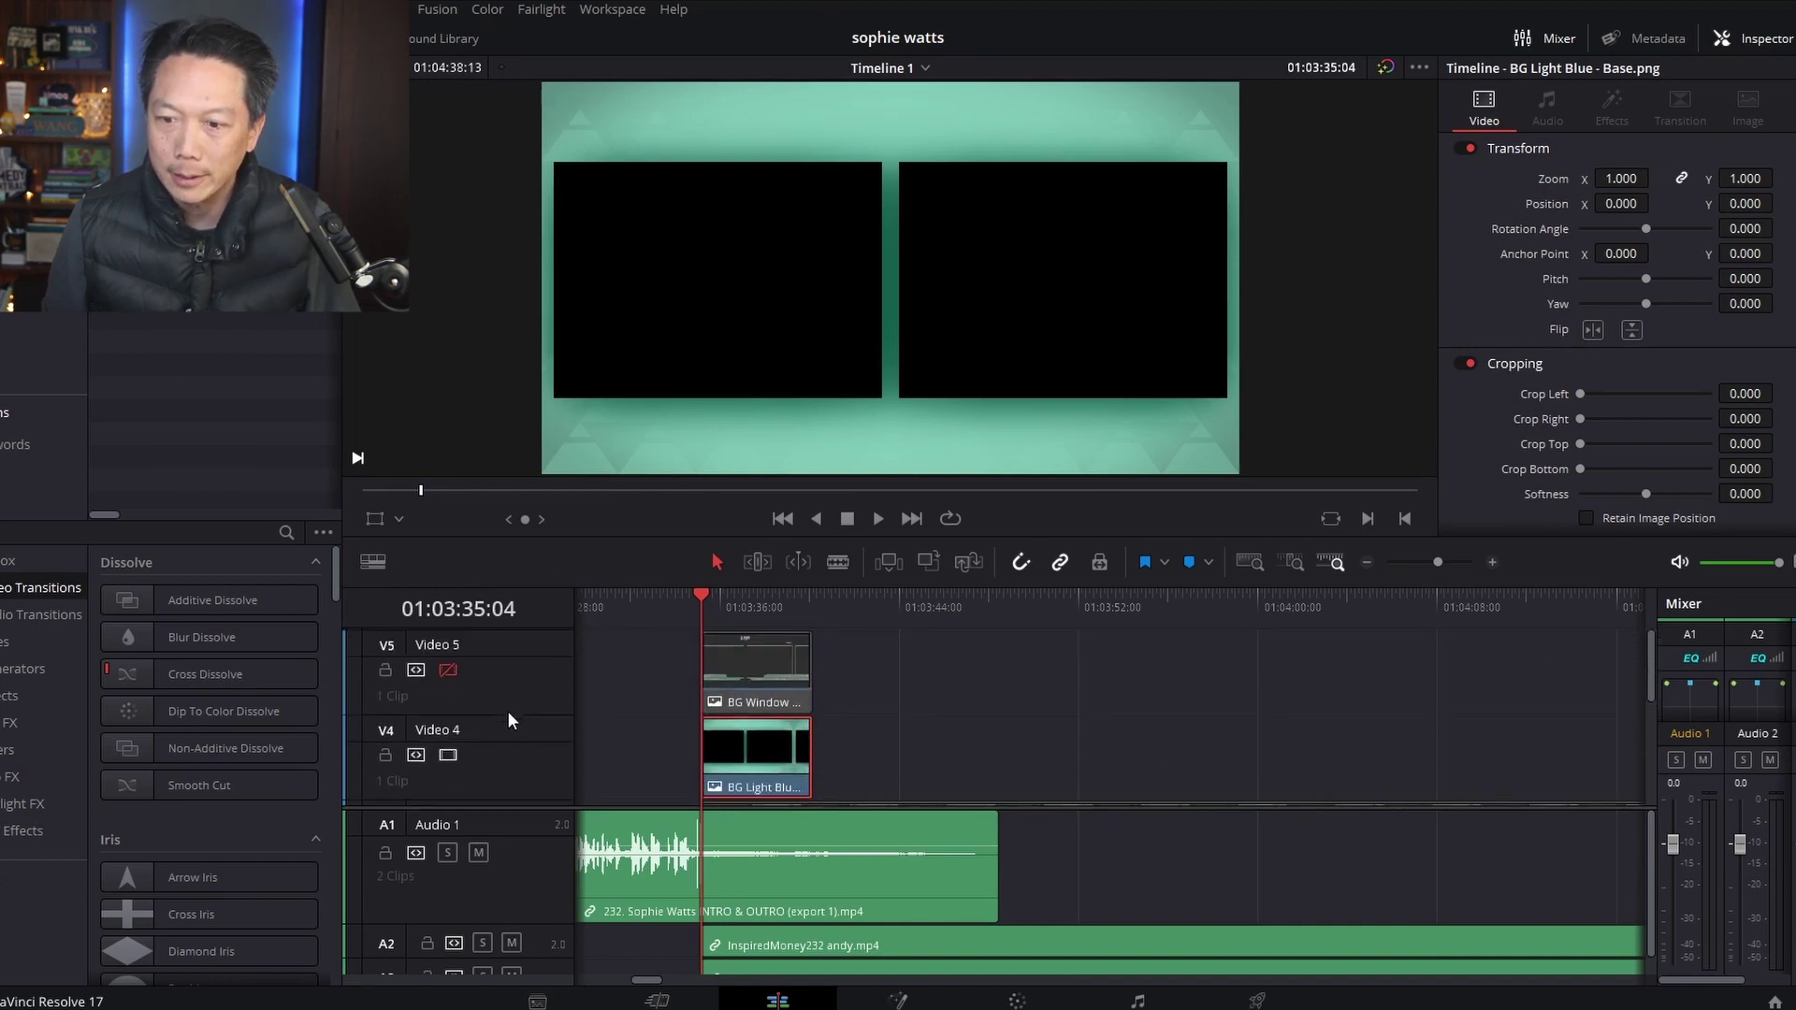
click(455, 671)
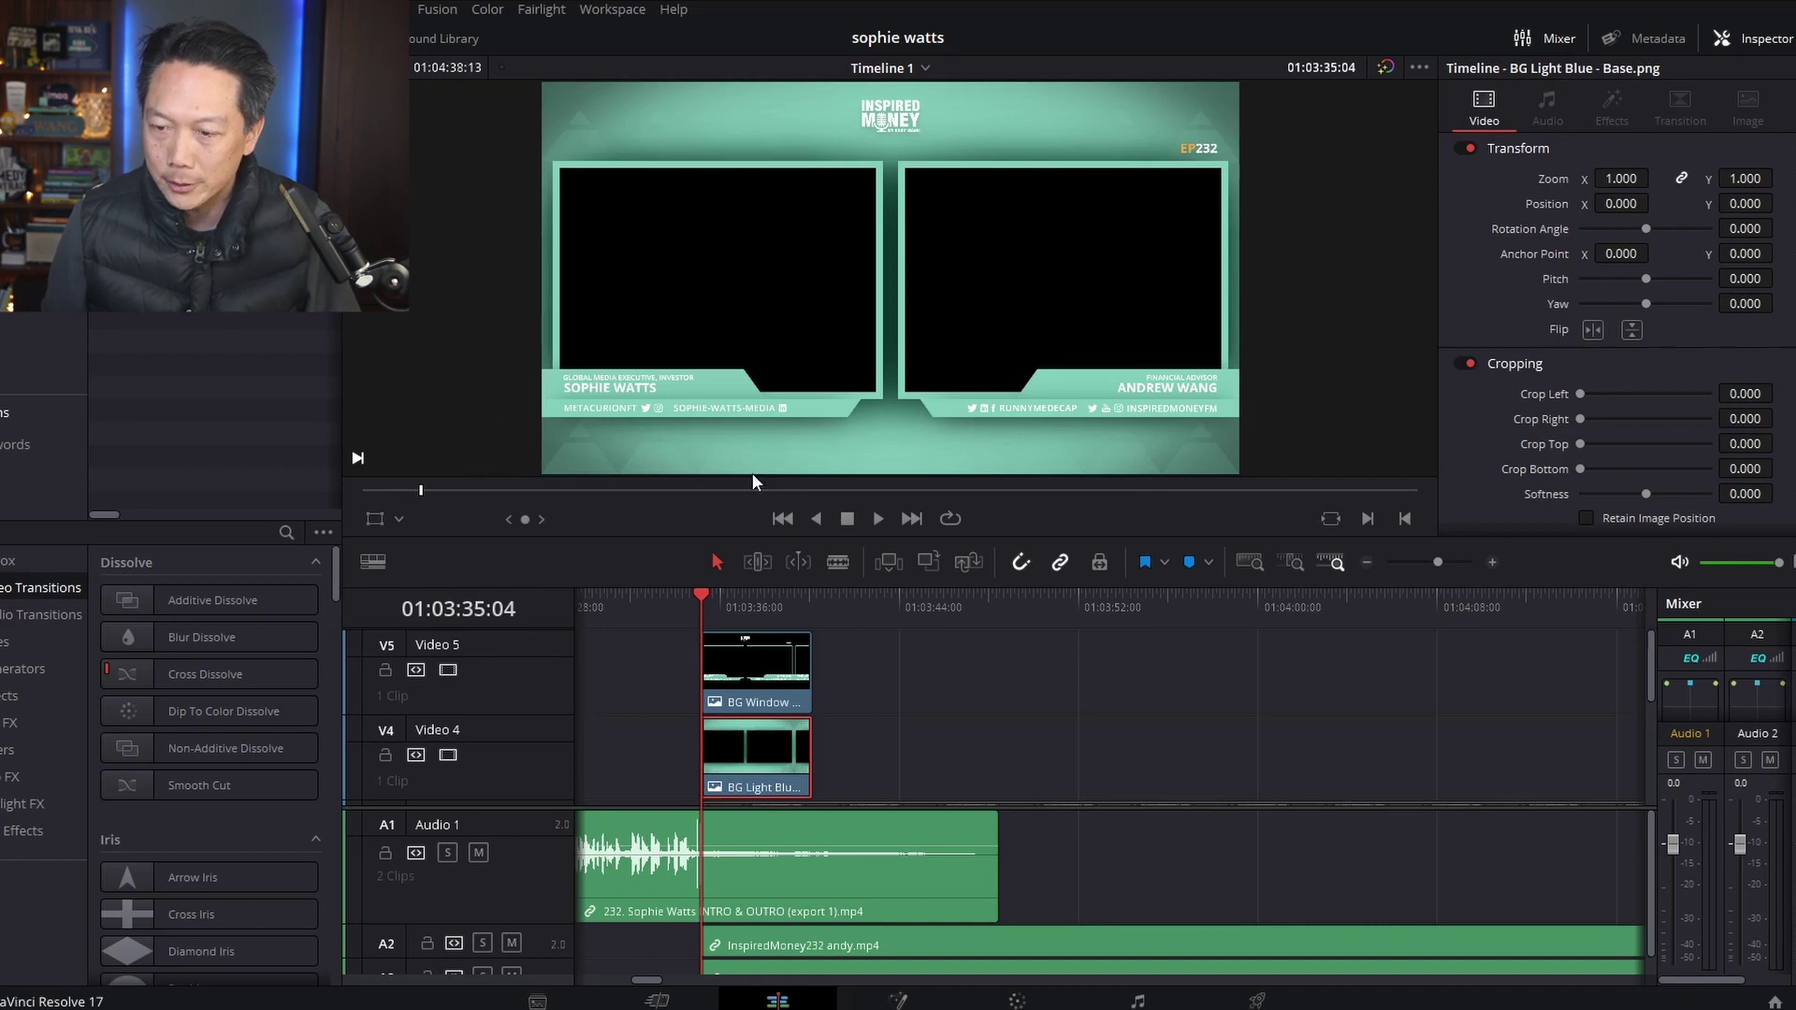
scroll(464, 745, down, 2)
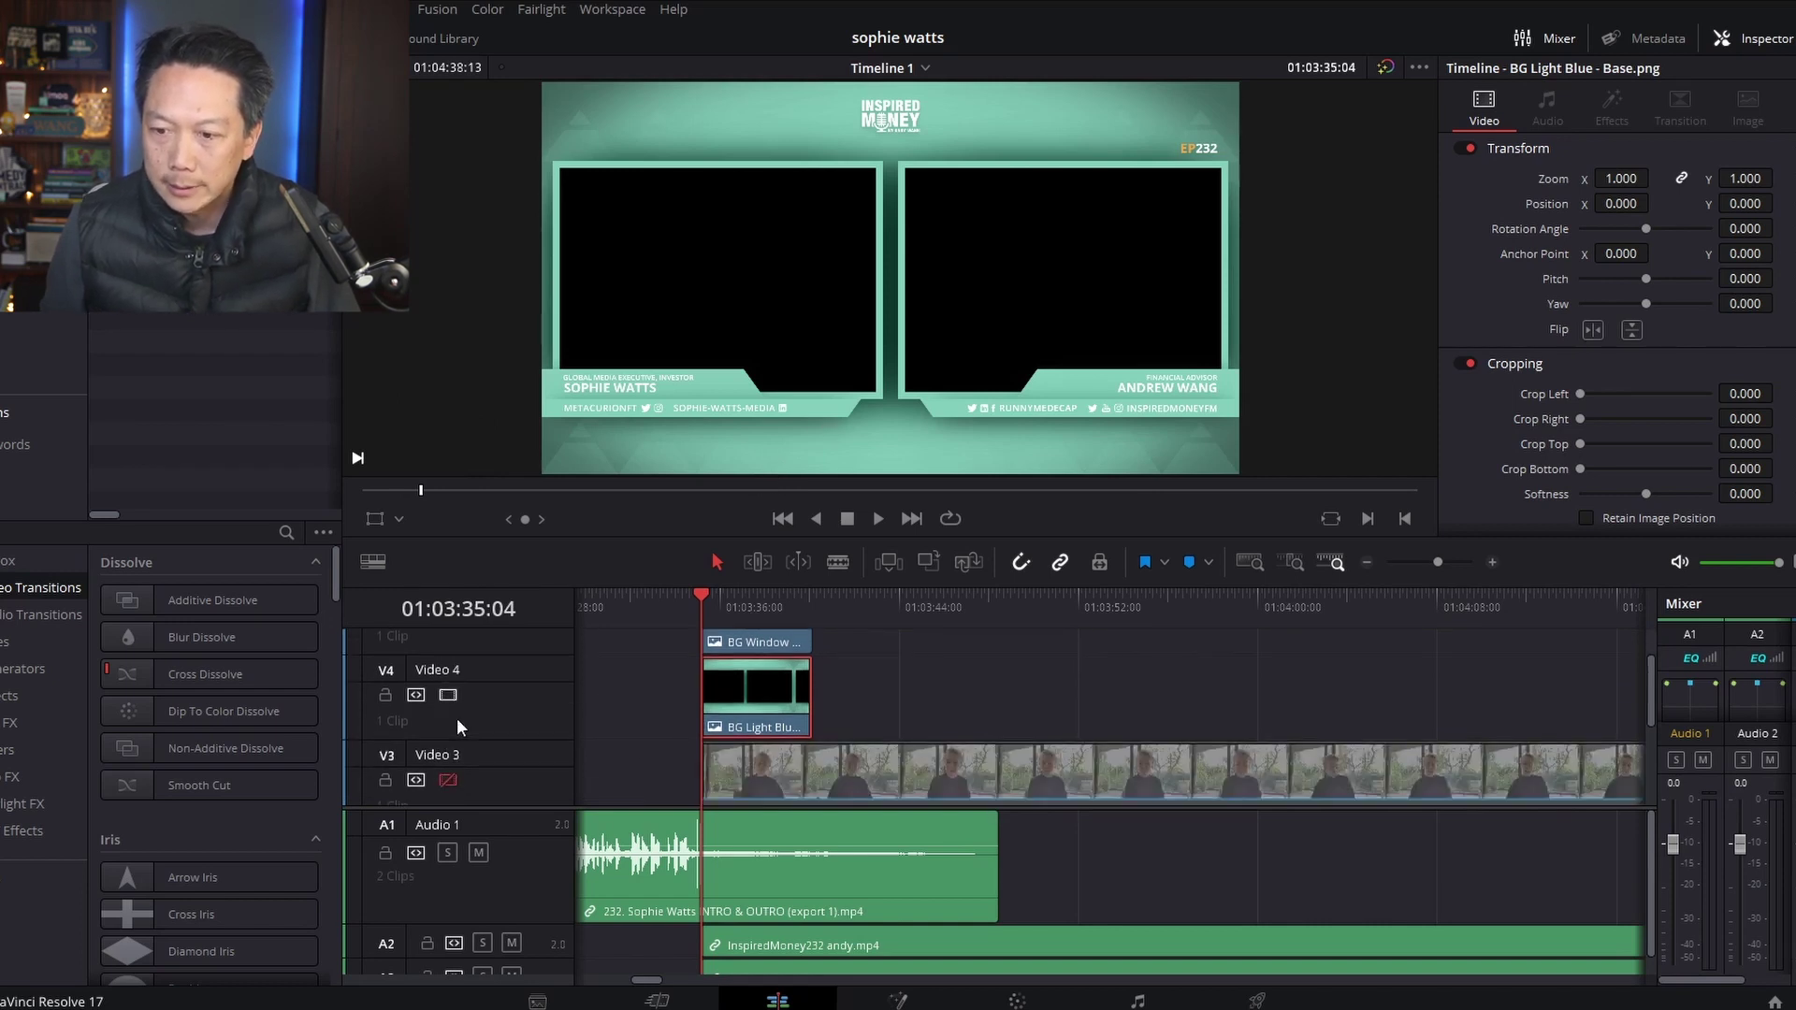
click(453, 782)
scroll(458, 762, down, 2)
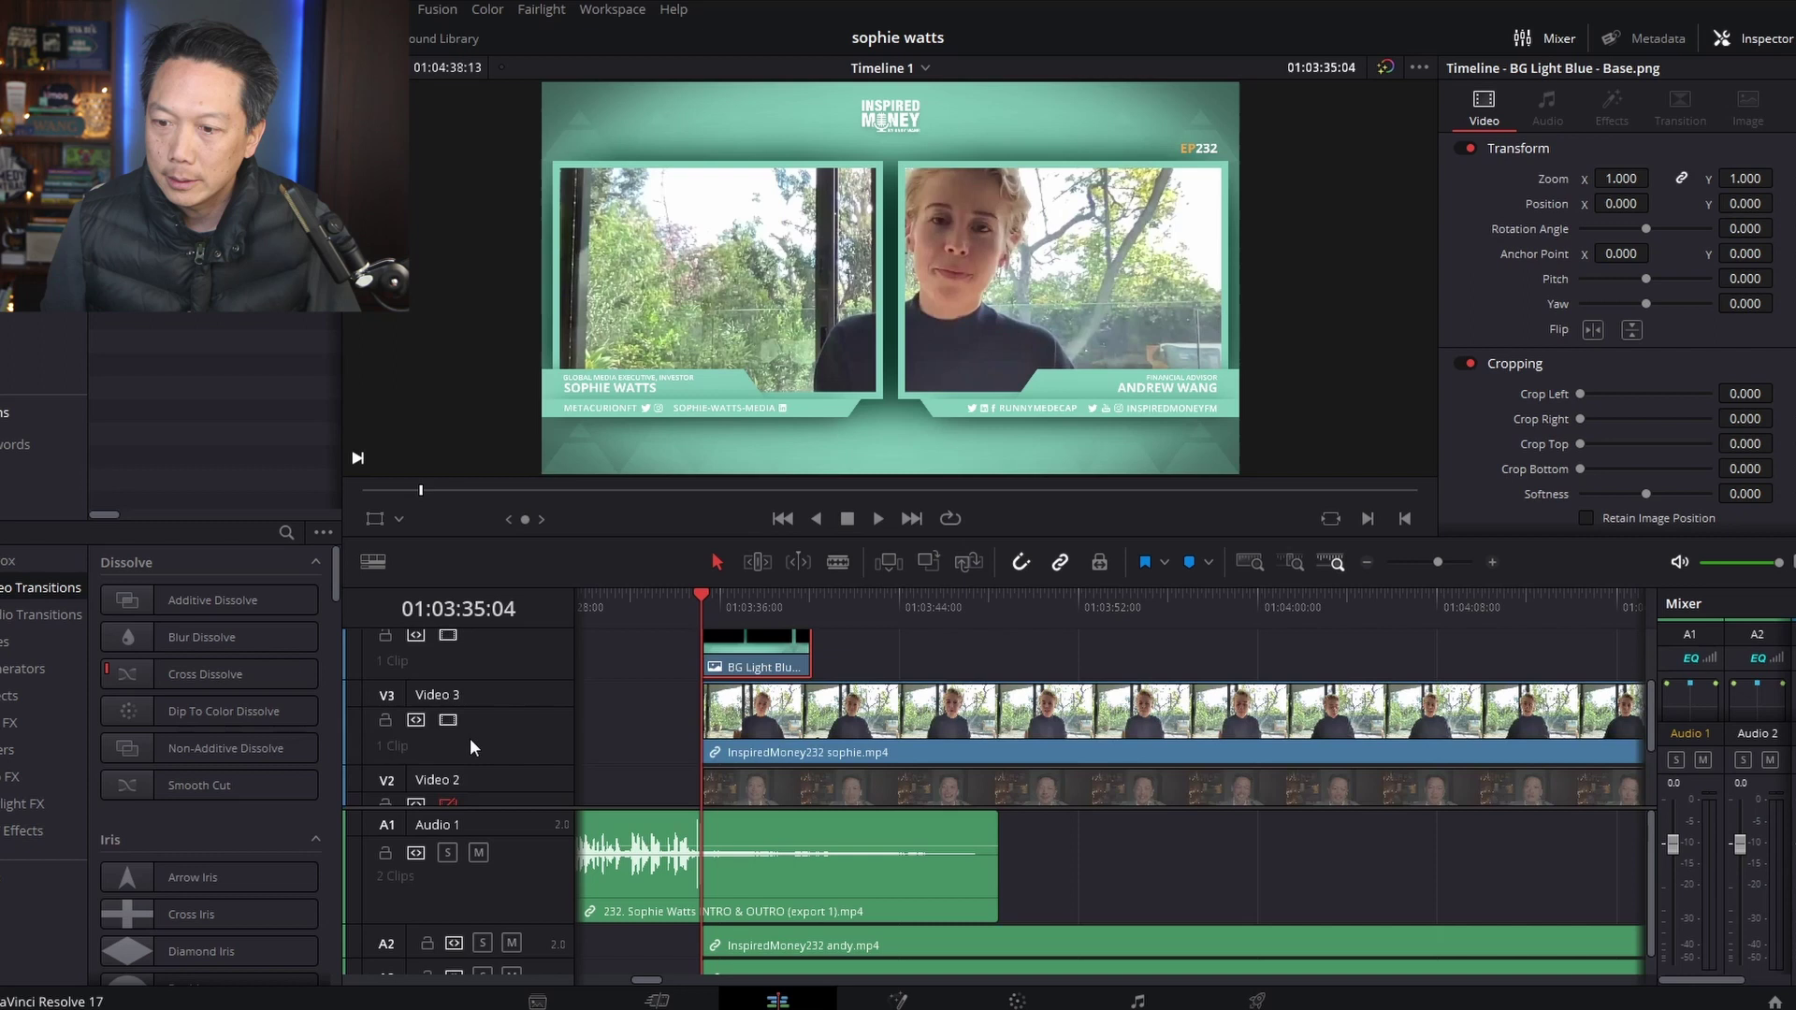
click(448, 744)
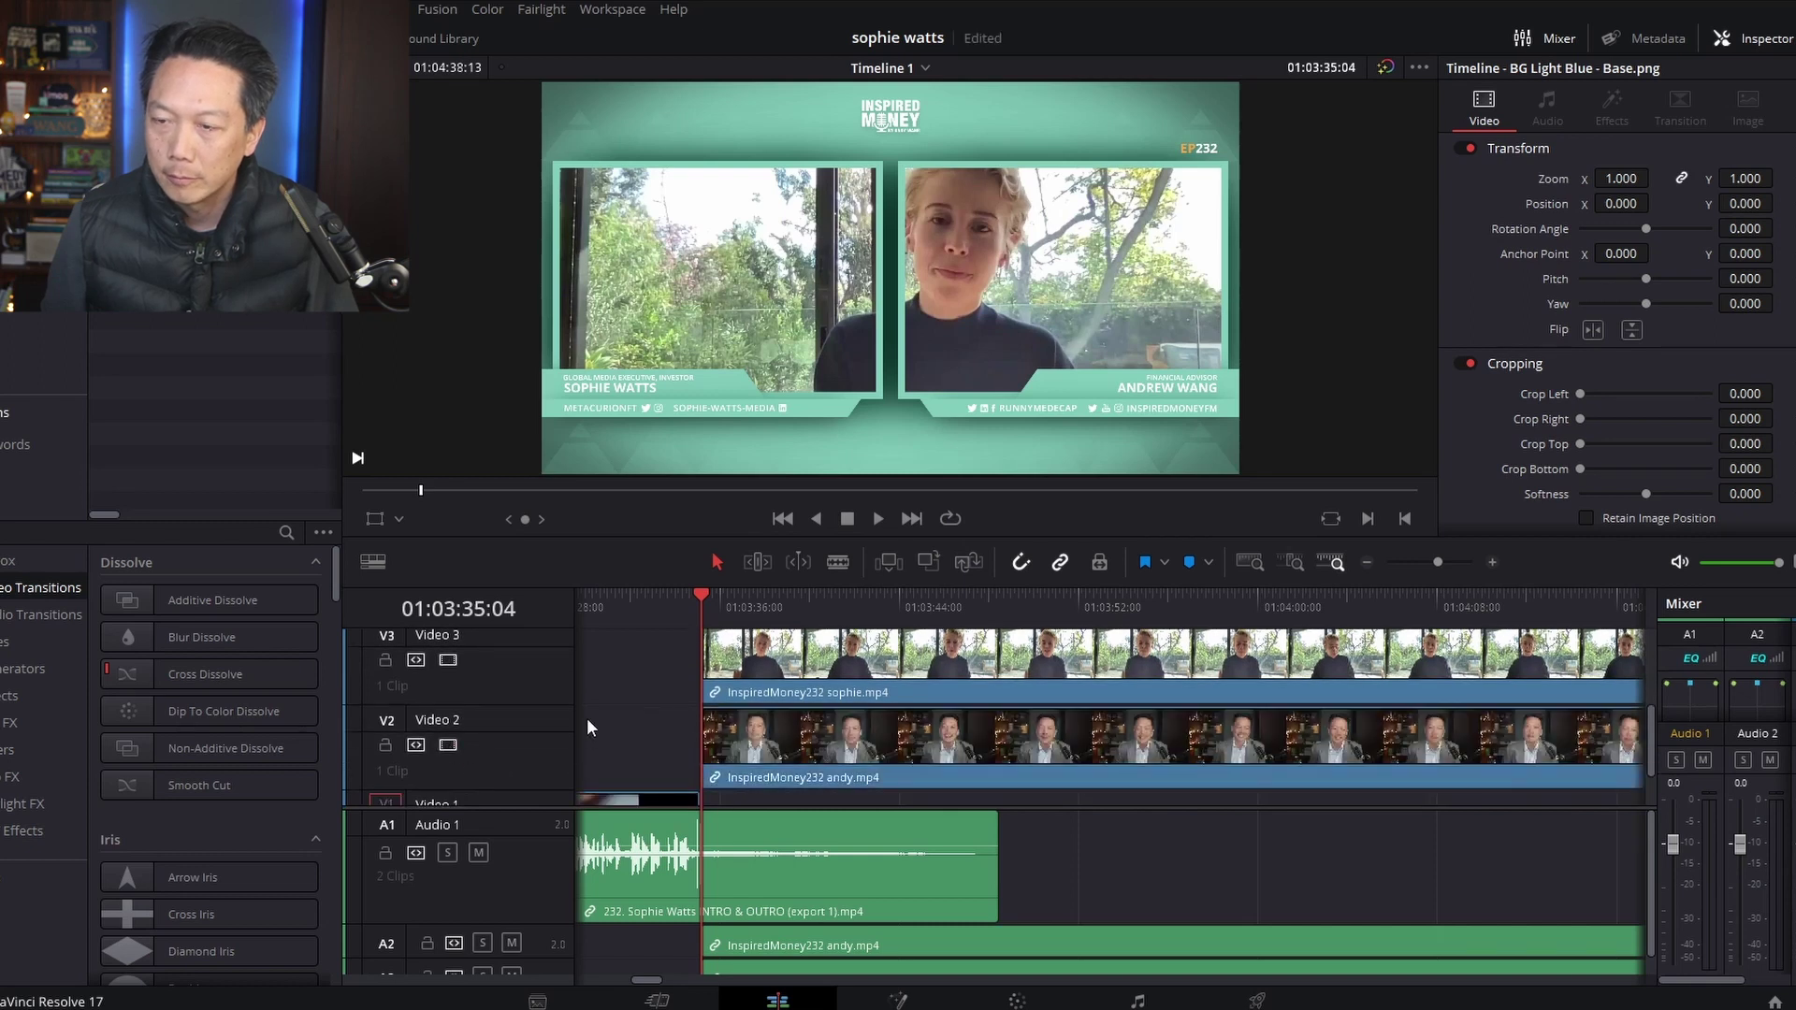
scroll(586, 717, up, 2)
scroll(591, 715, up, 2)
click(788, 659)
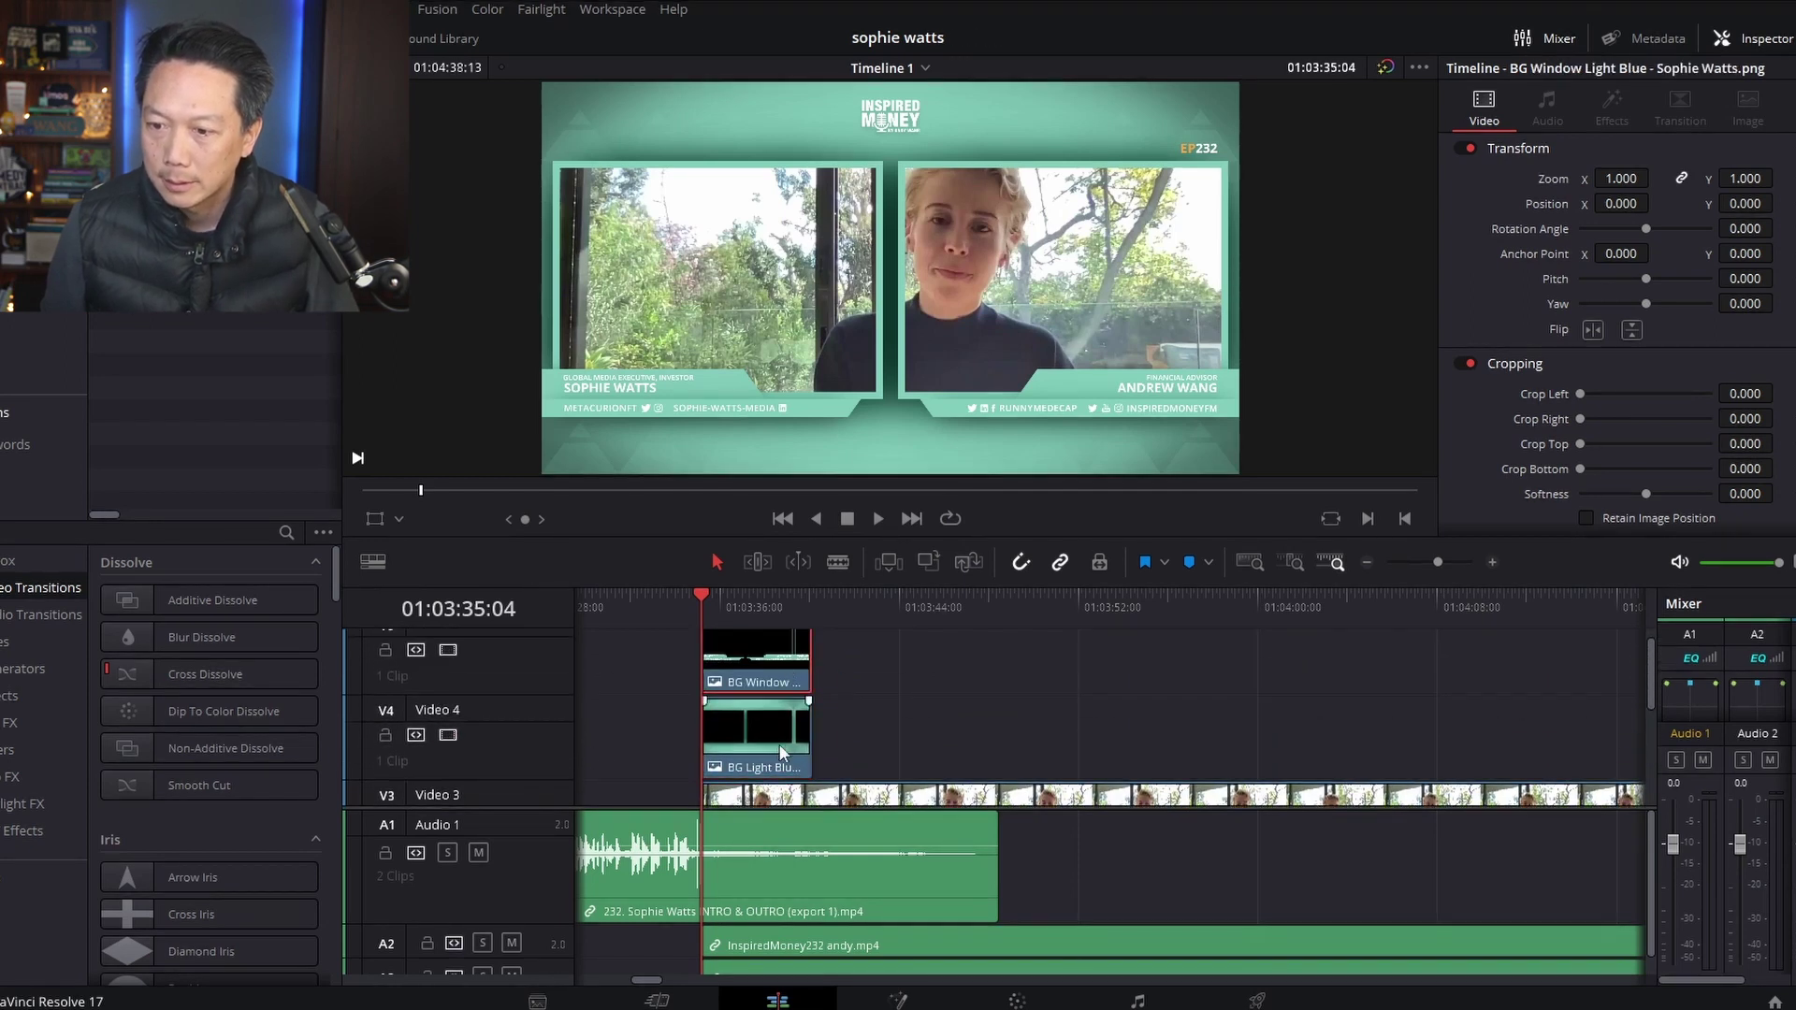
ctrl+click(778, 729)
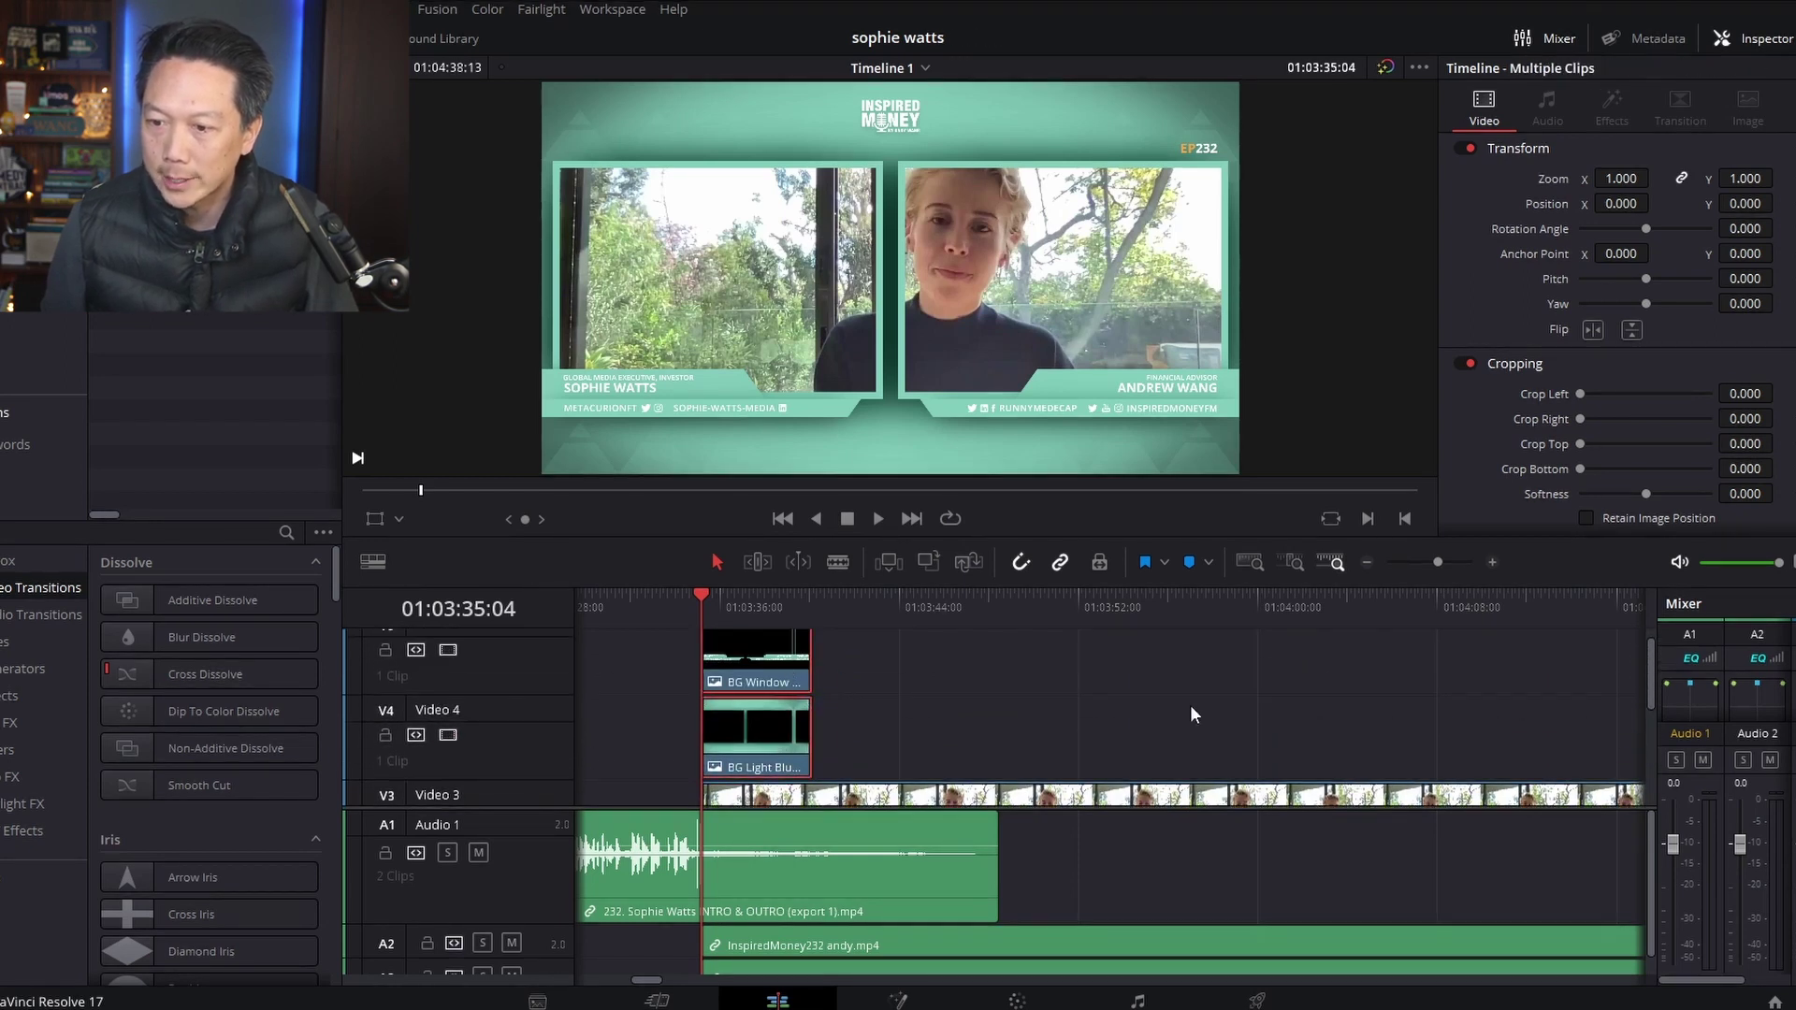
- Stretch the background and window-frame images to the end of the guest clips
click(1363, 563)
drag(1157, 655, 1599, 656)
click(1366, 563)
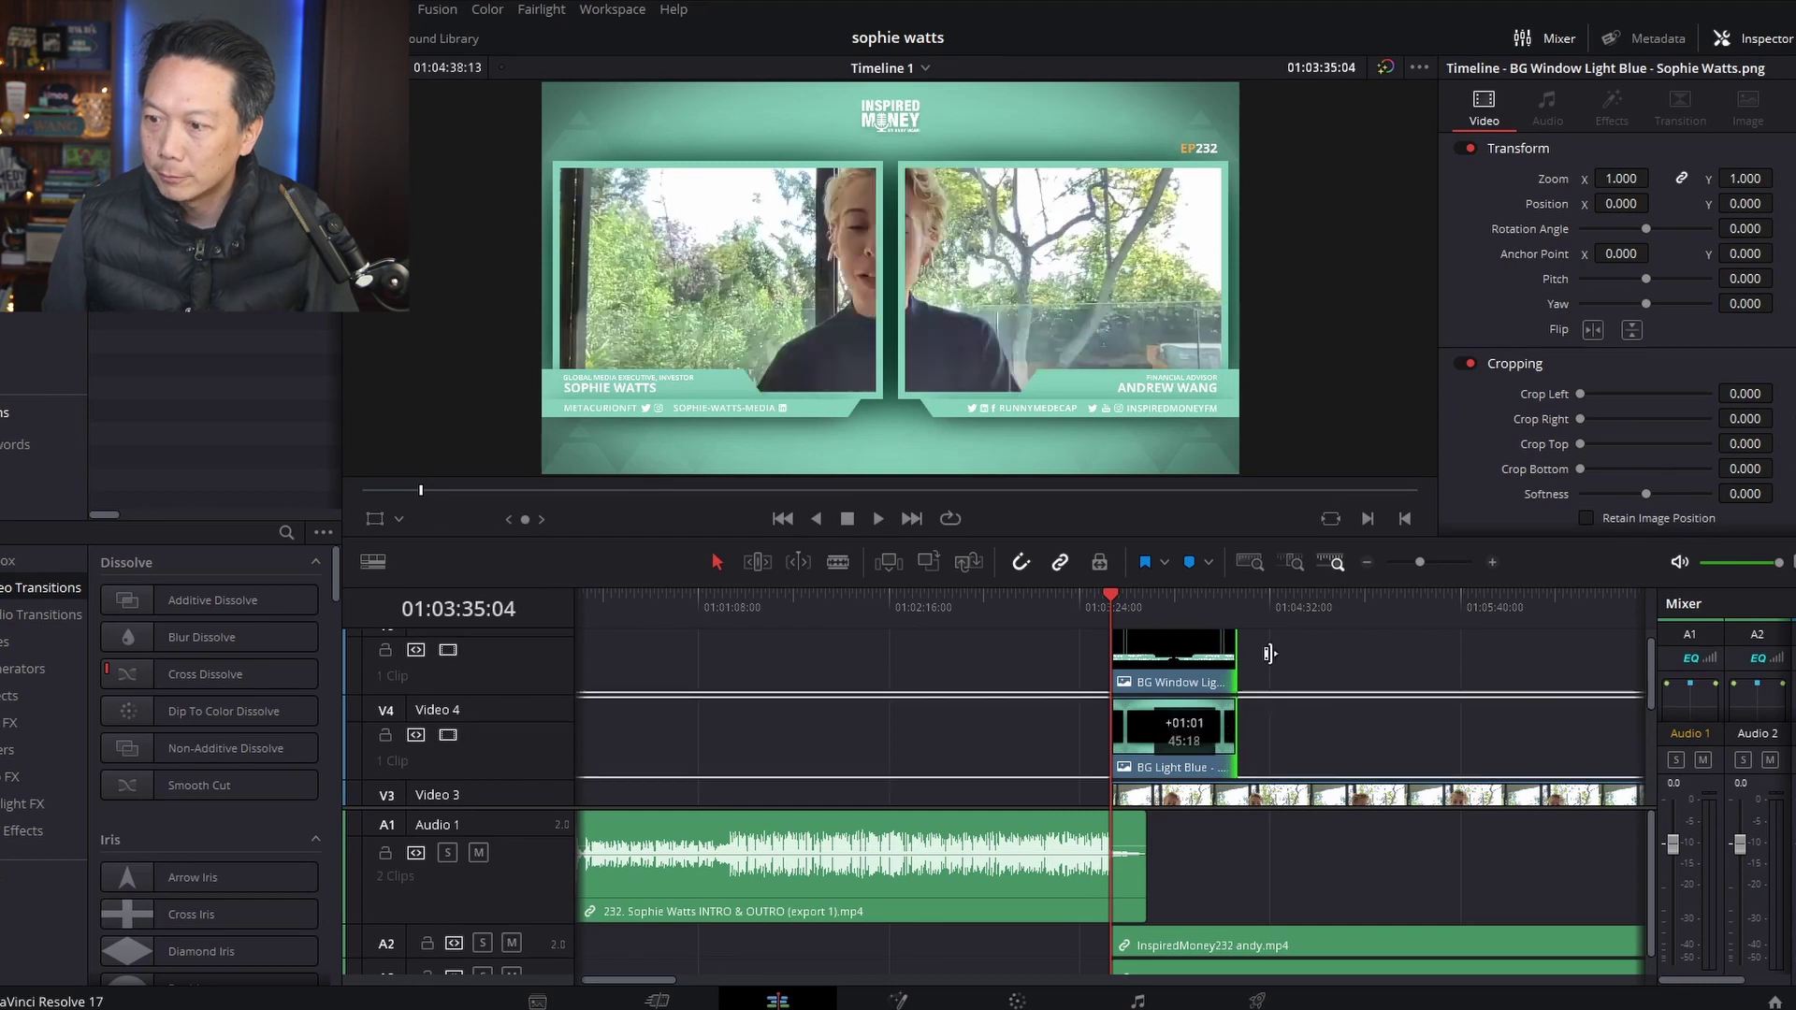
drag(1225, 658, 1535, 658)
click(1367, 562)
click(1366, 562)
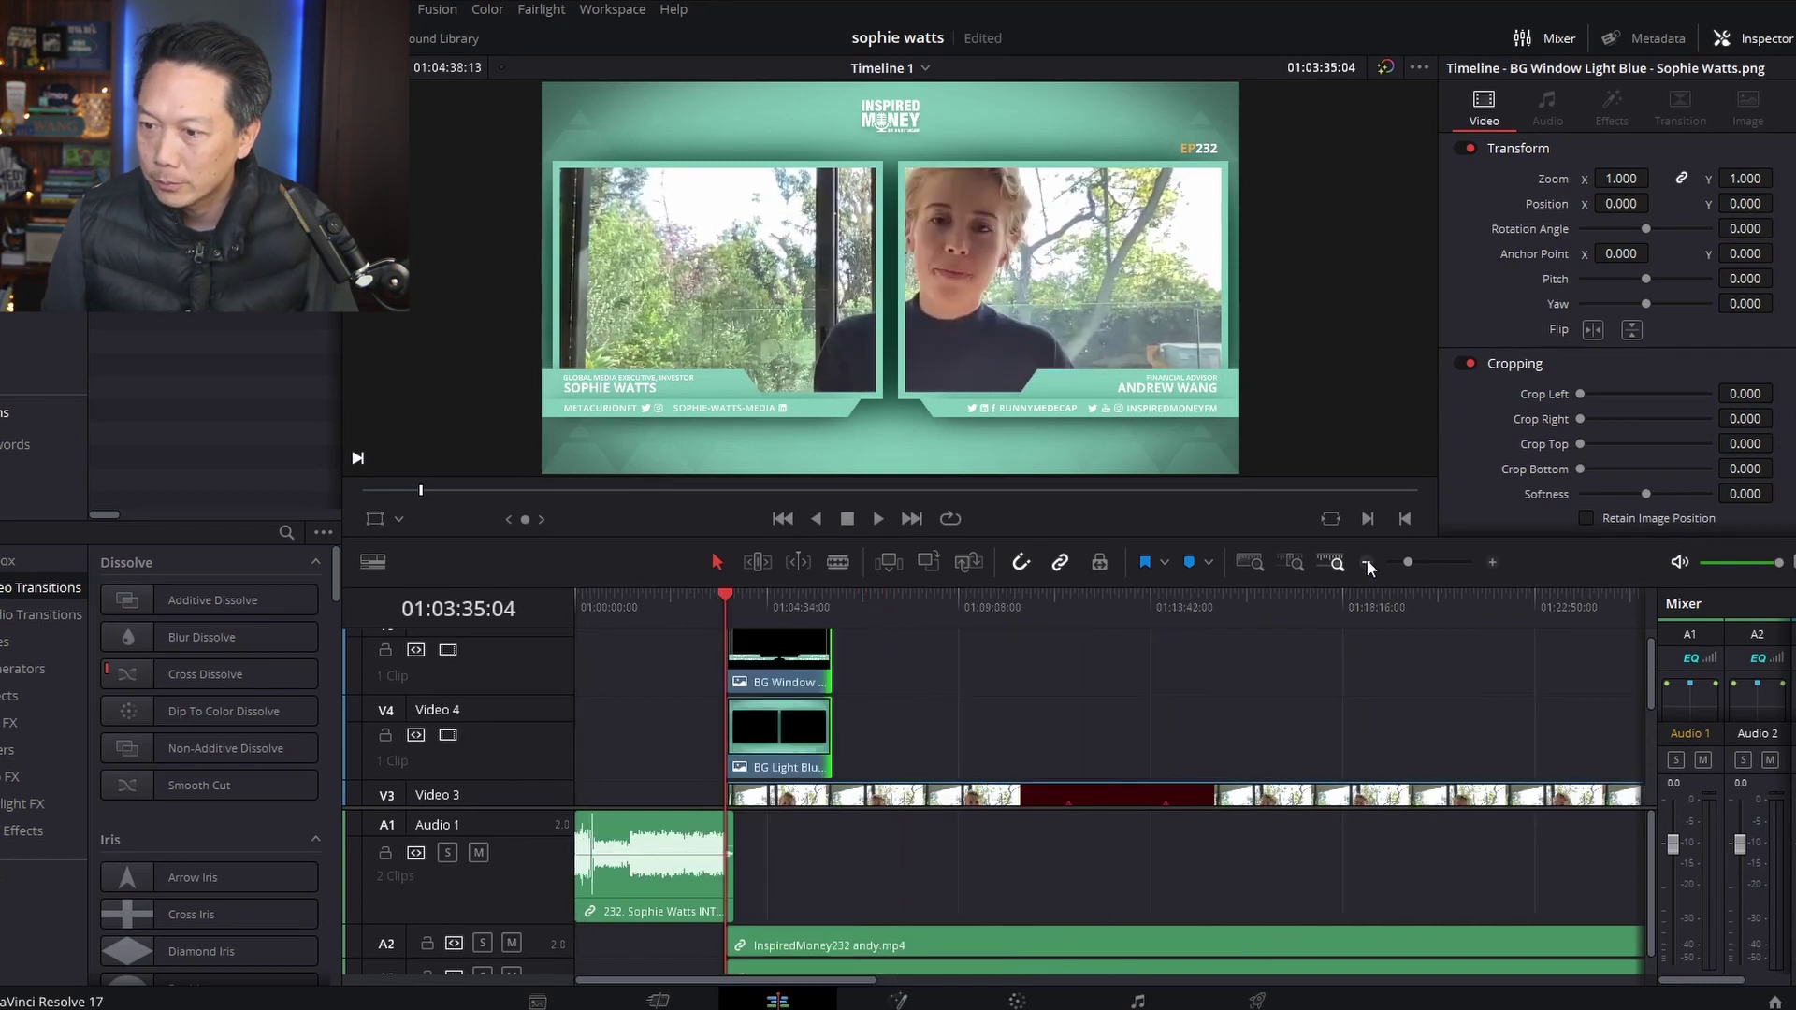
click(1367, 562)
drag(701, 661, 1577, 661)
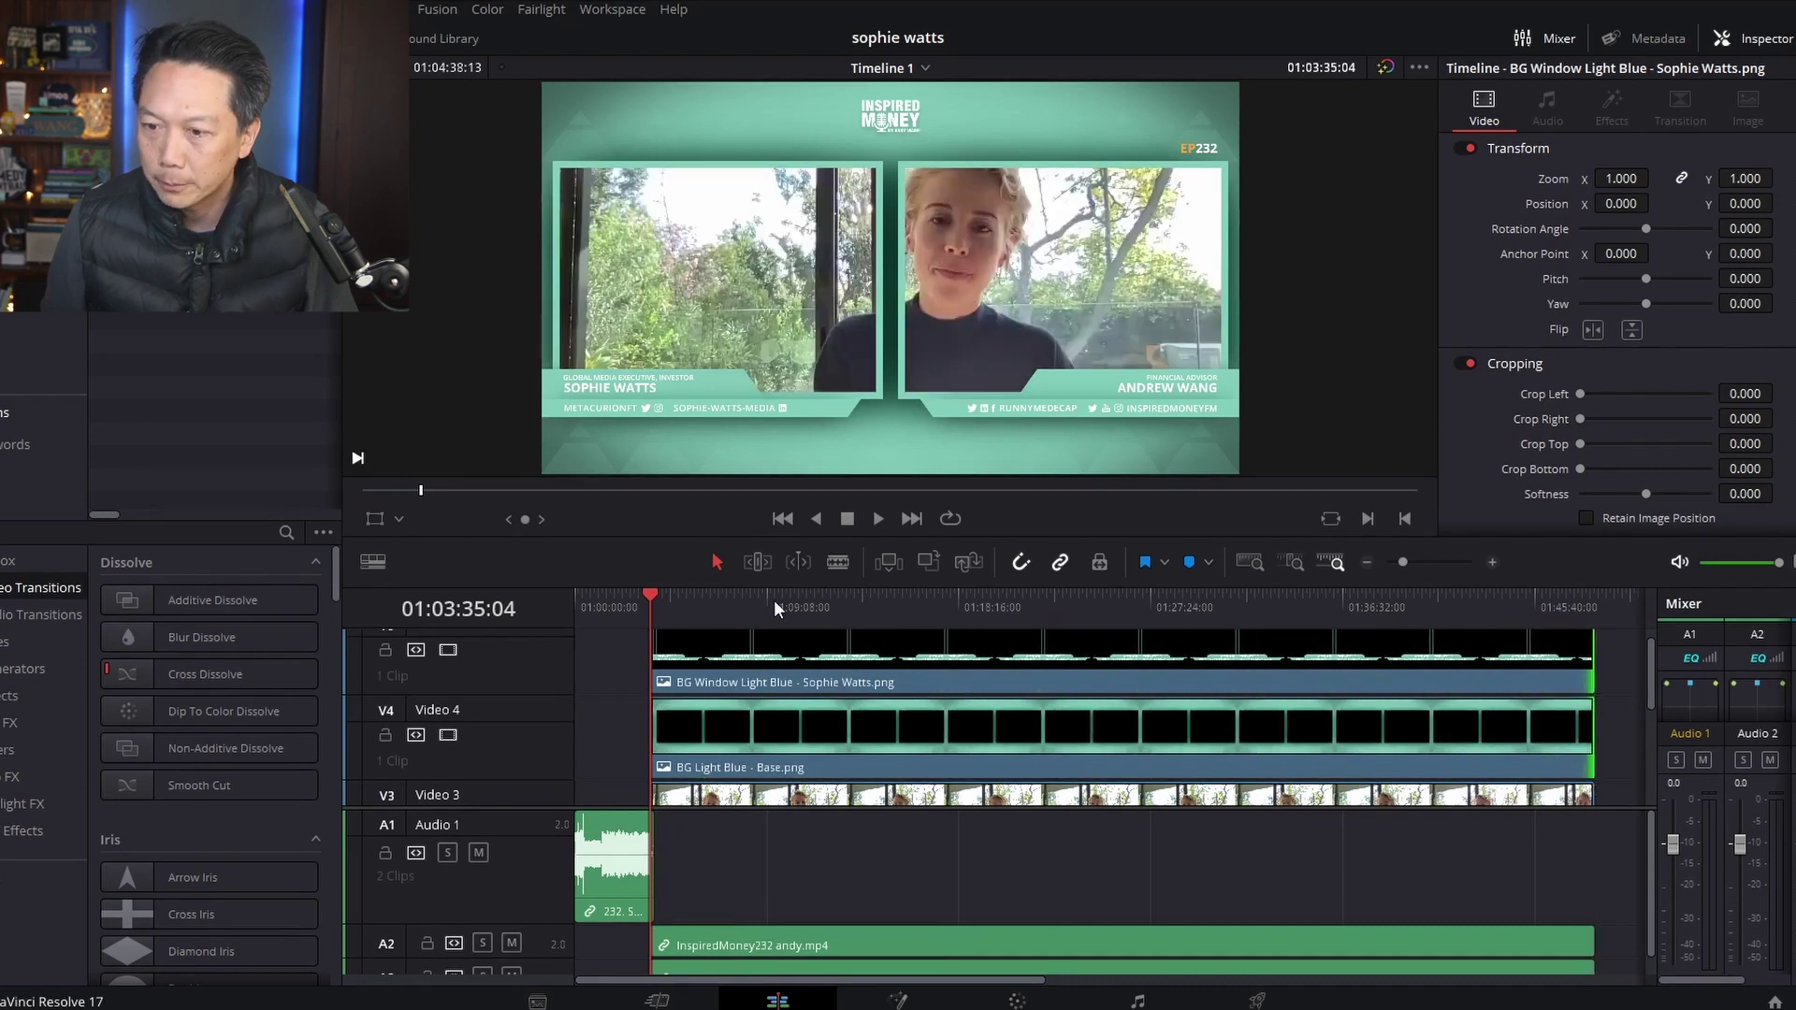
click(691, 596)
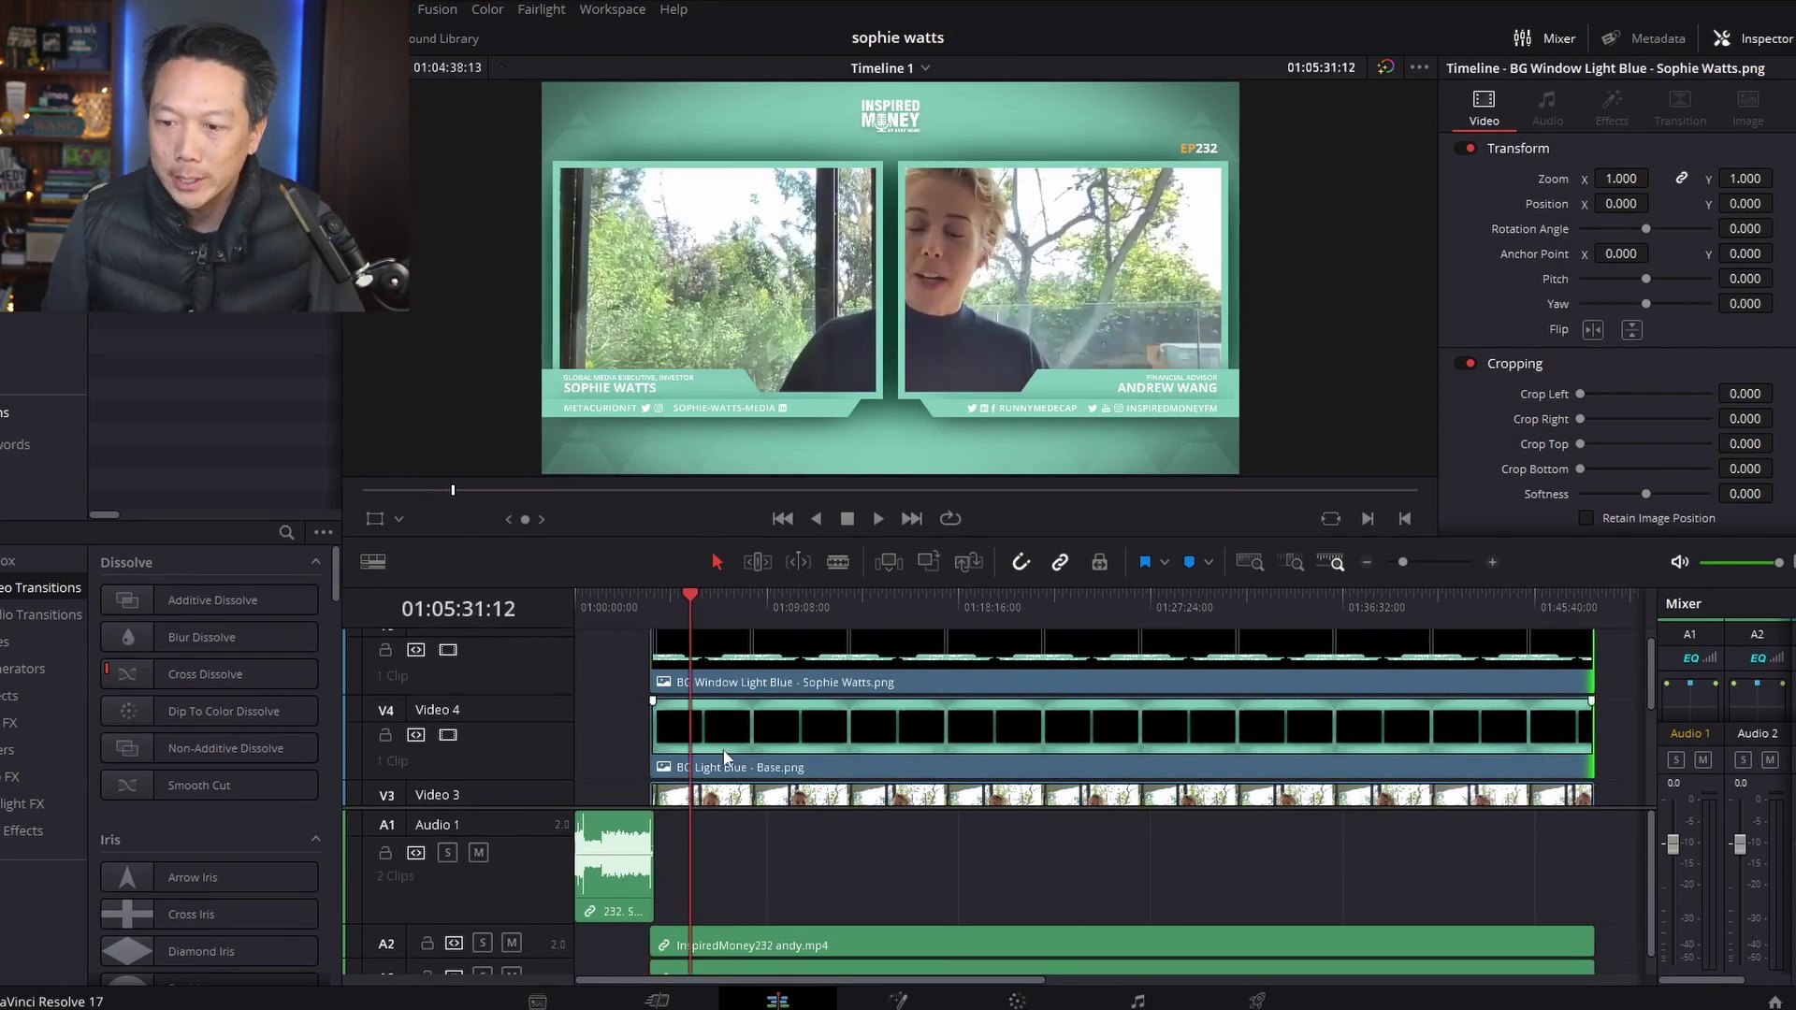
- Scale the guest's sophie.mp4 clip to 0.820 and position it at -586/-38
scroll(725, 757, down, 1)
click(710, 795)
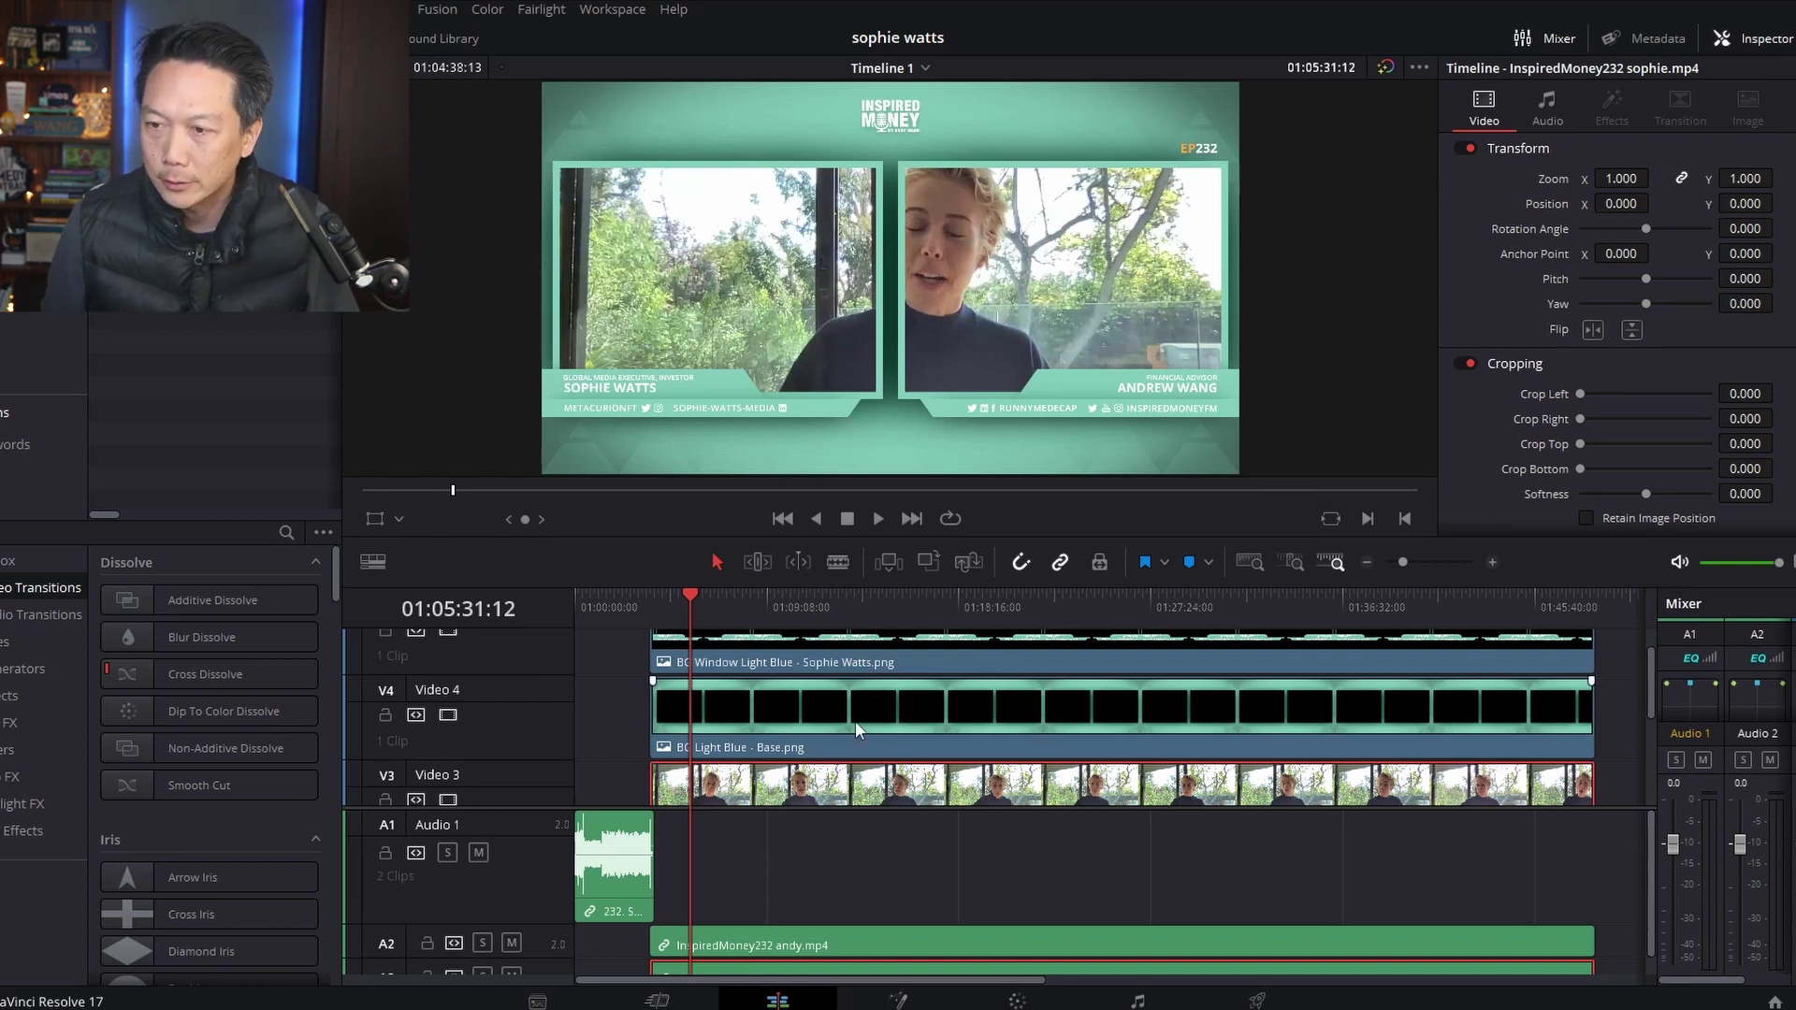
mouse_move(1644, 179)
mouse_down()
mouse_move(1590, 179)
mouse_move(1655, 203)
mouse_move(1629, 208)
mouse_move(1622, 178)
mouse_move(1655, 178)
mouse_move(1655, 203)
mouse_up()
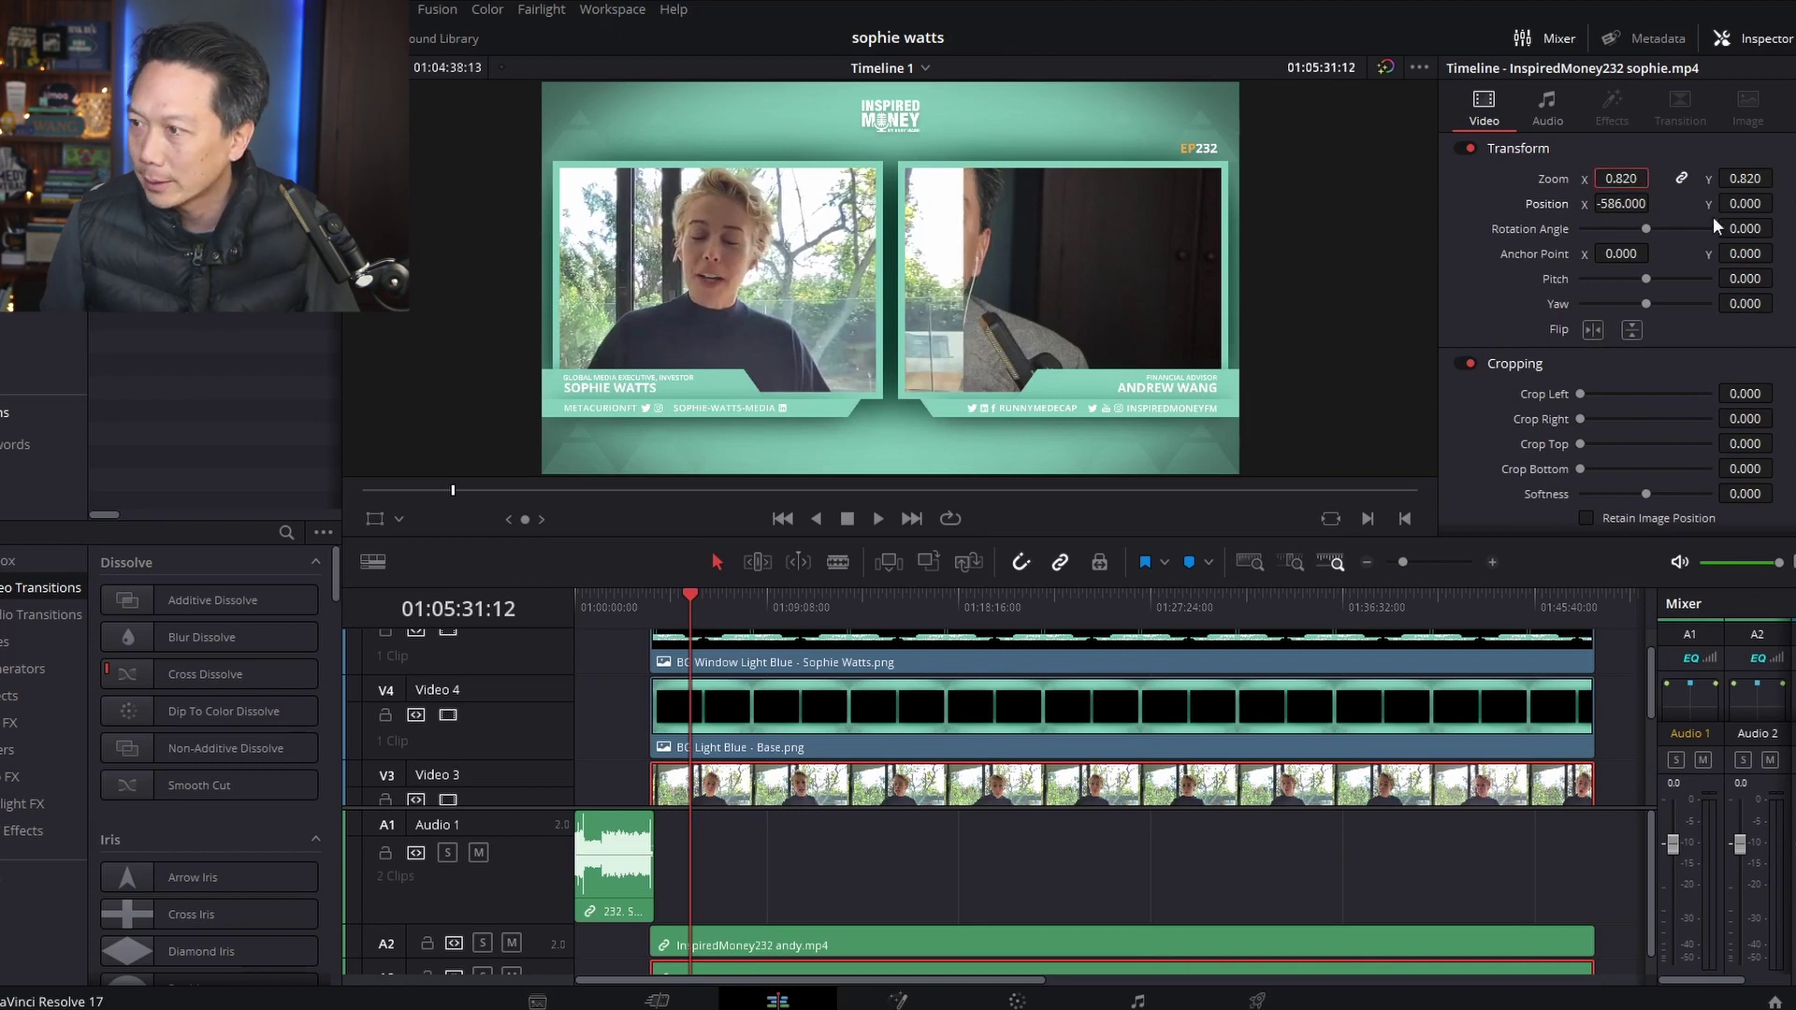
drag(1744, 203, 1745, 203)
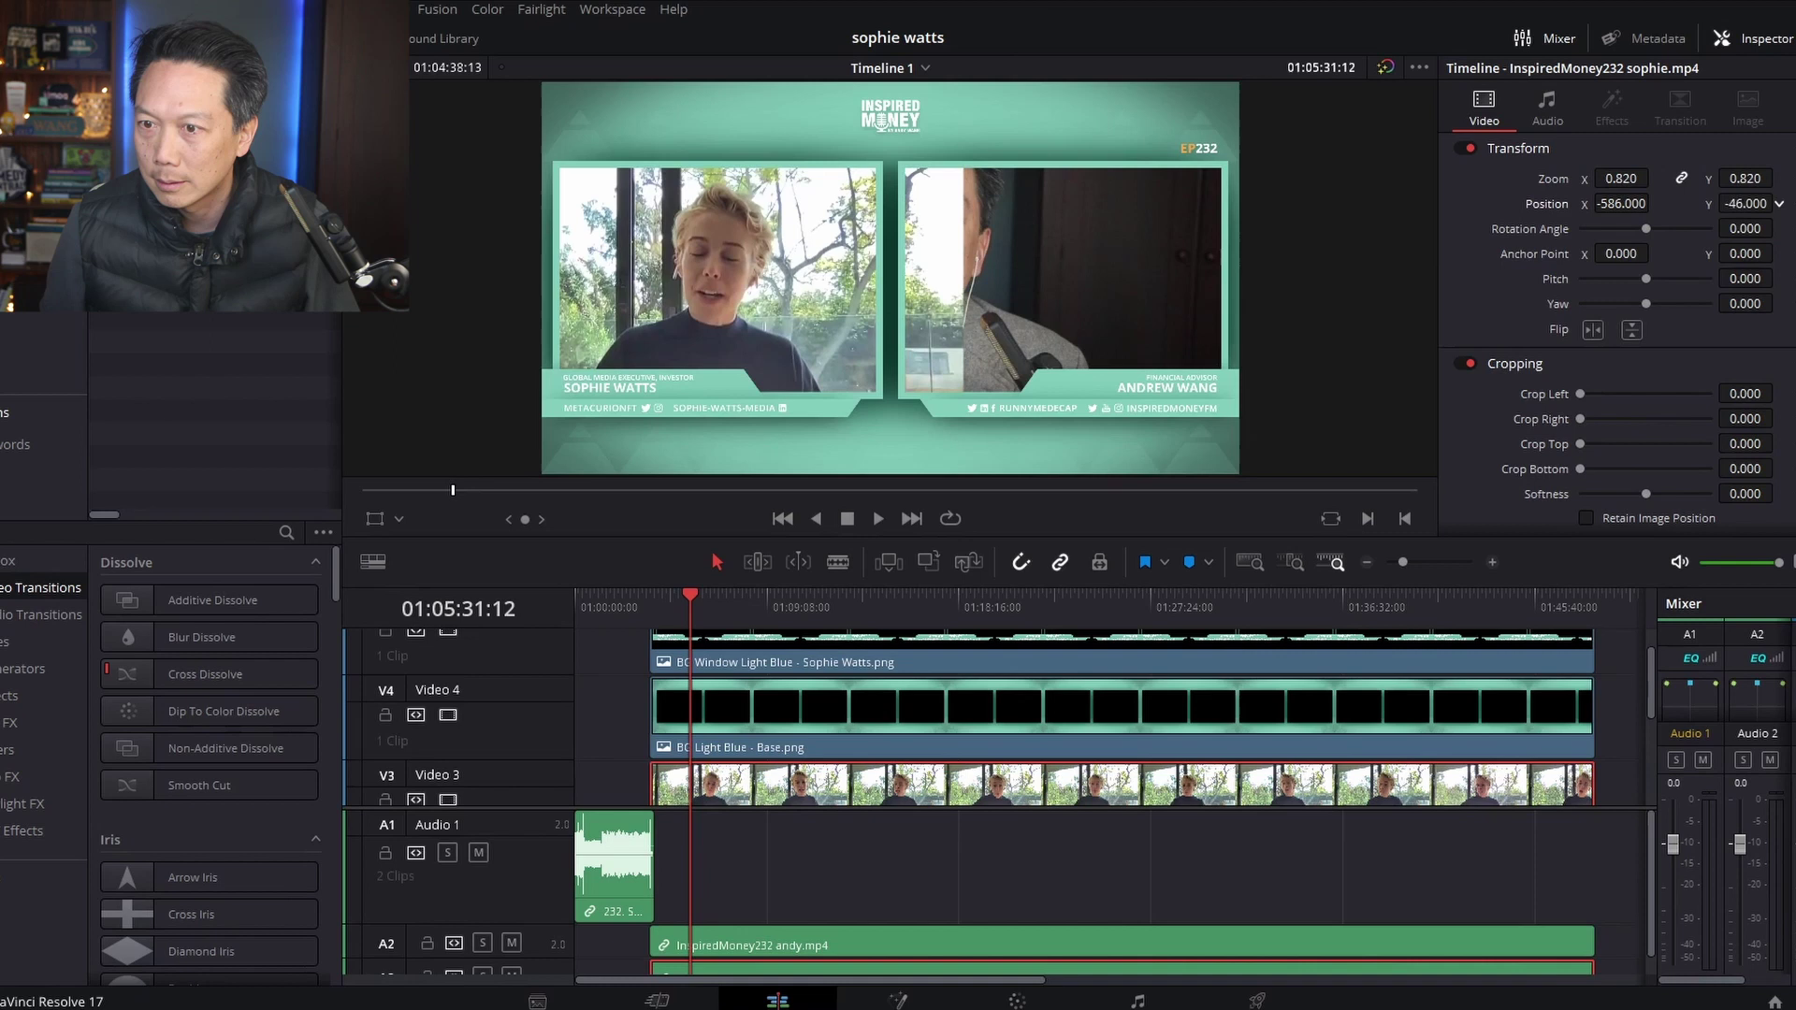
drag(1745, 203, 1760, 203)
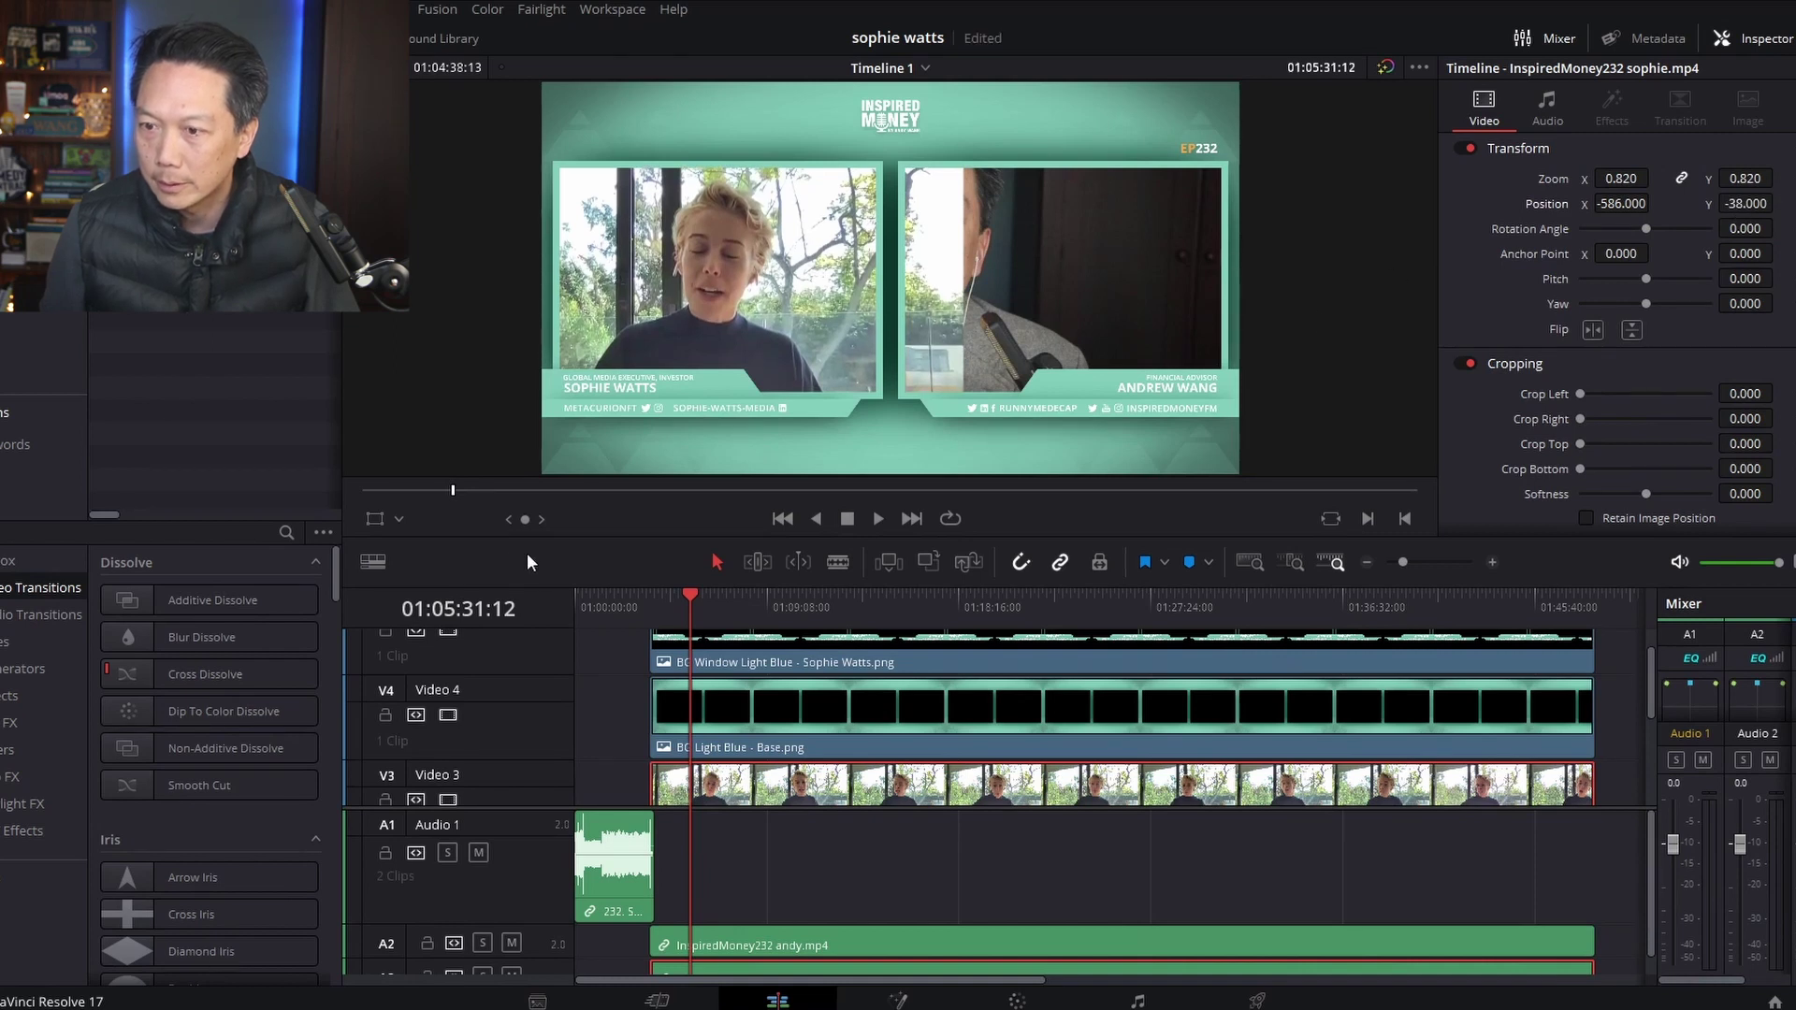
- Disable the Video 5 overlay and crop 262 off the guest clip's right side
scroll(612, 681, up, 1)
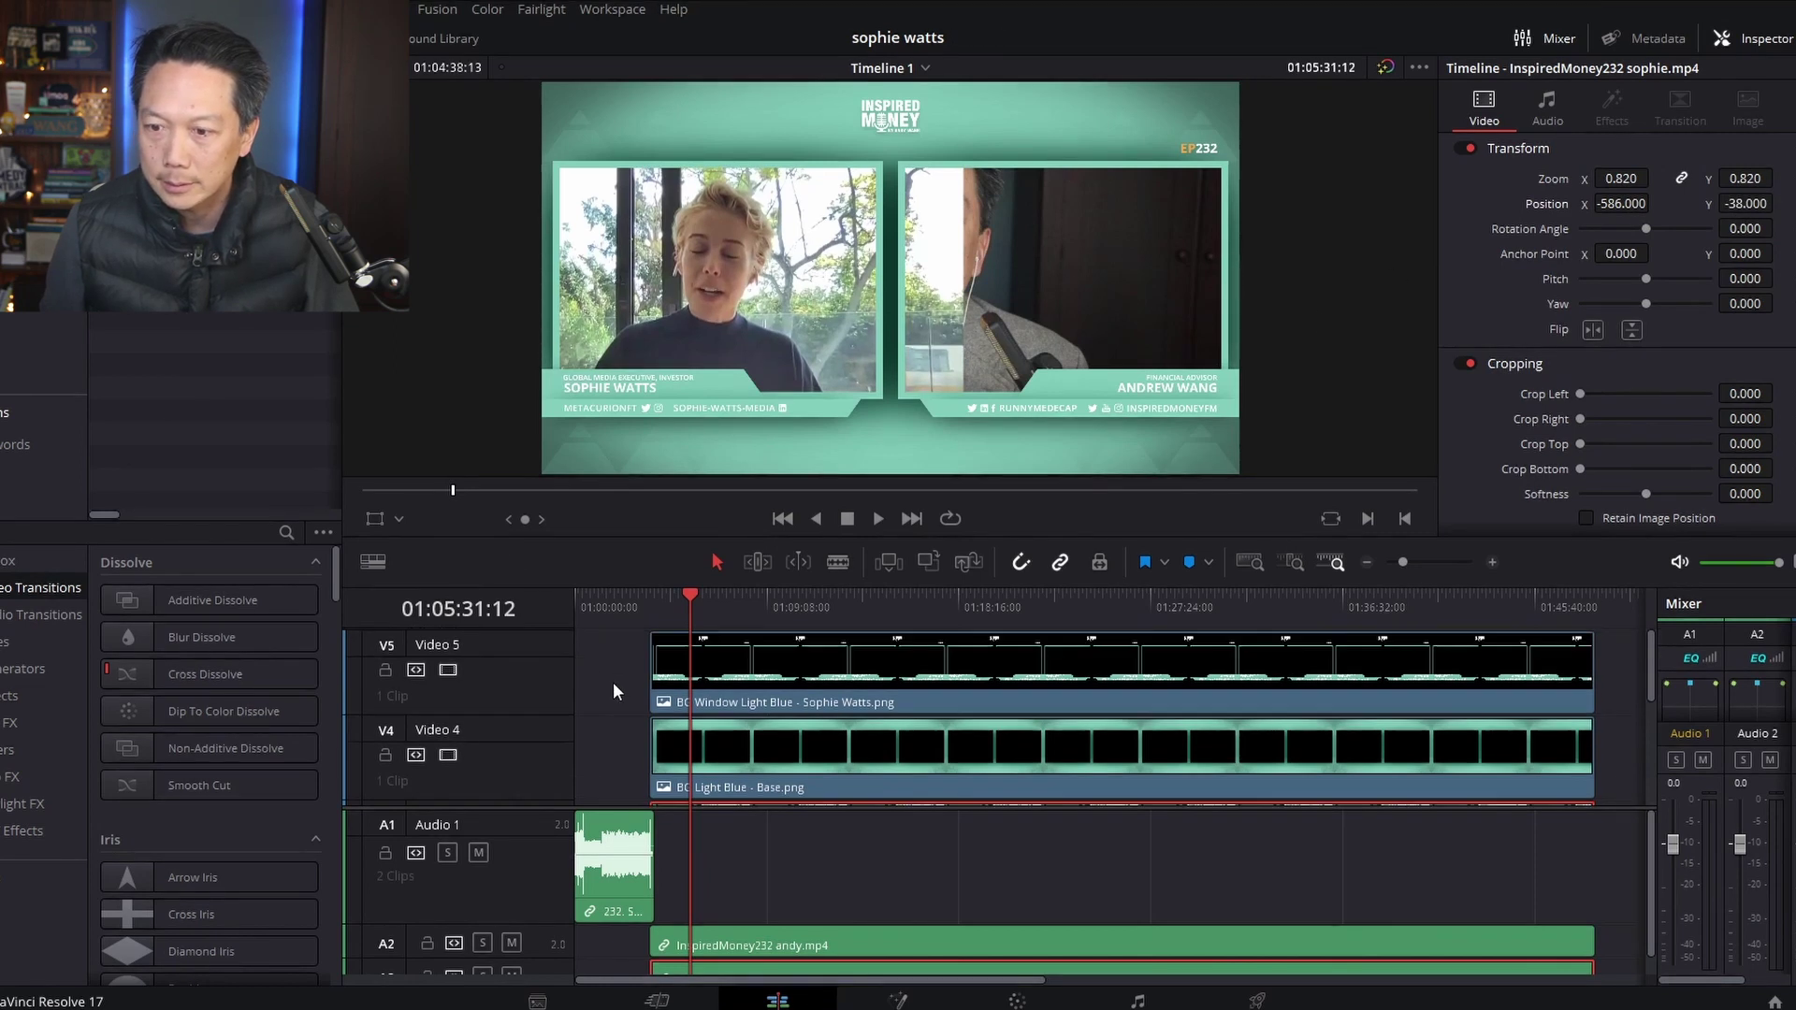
click(448, 670)
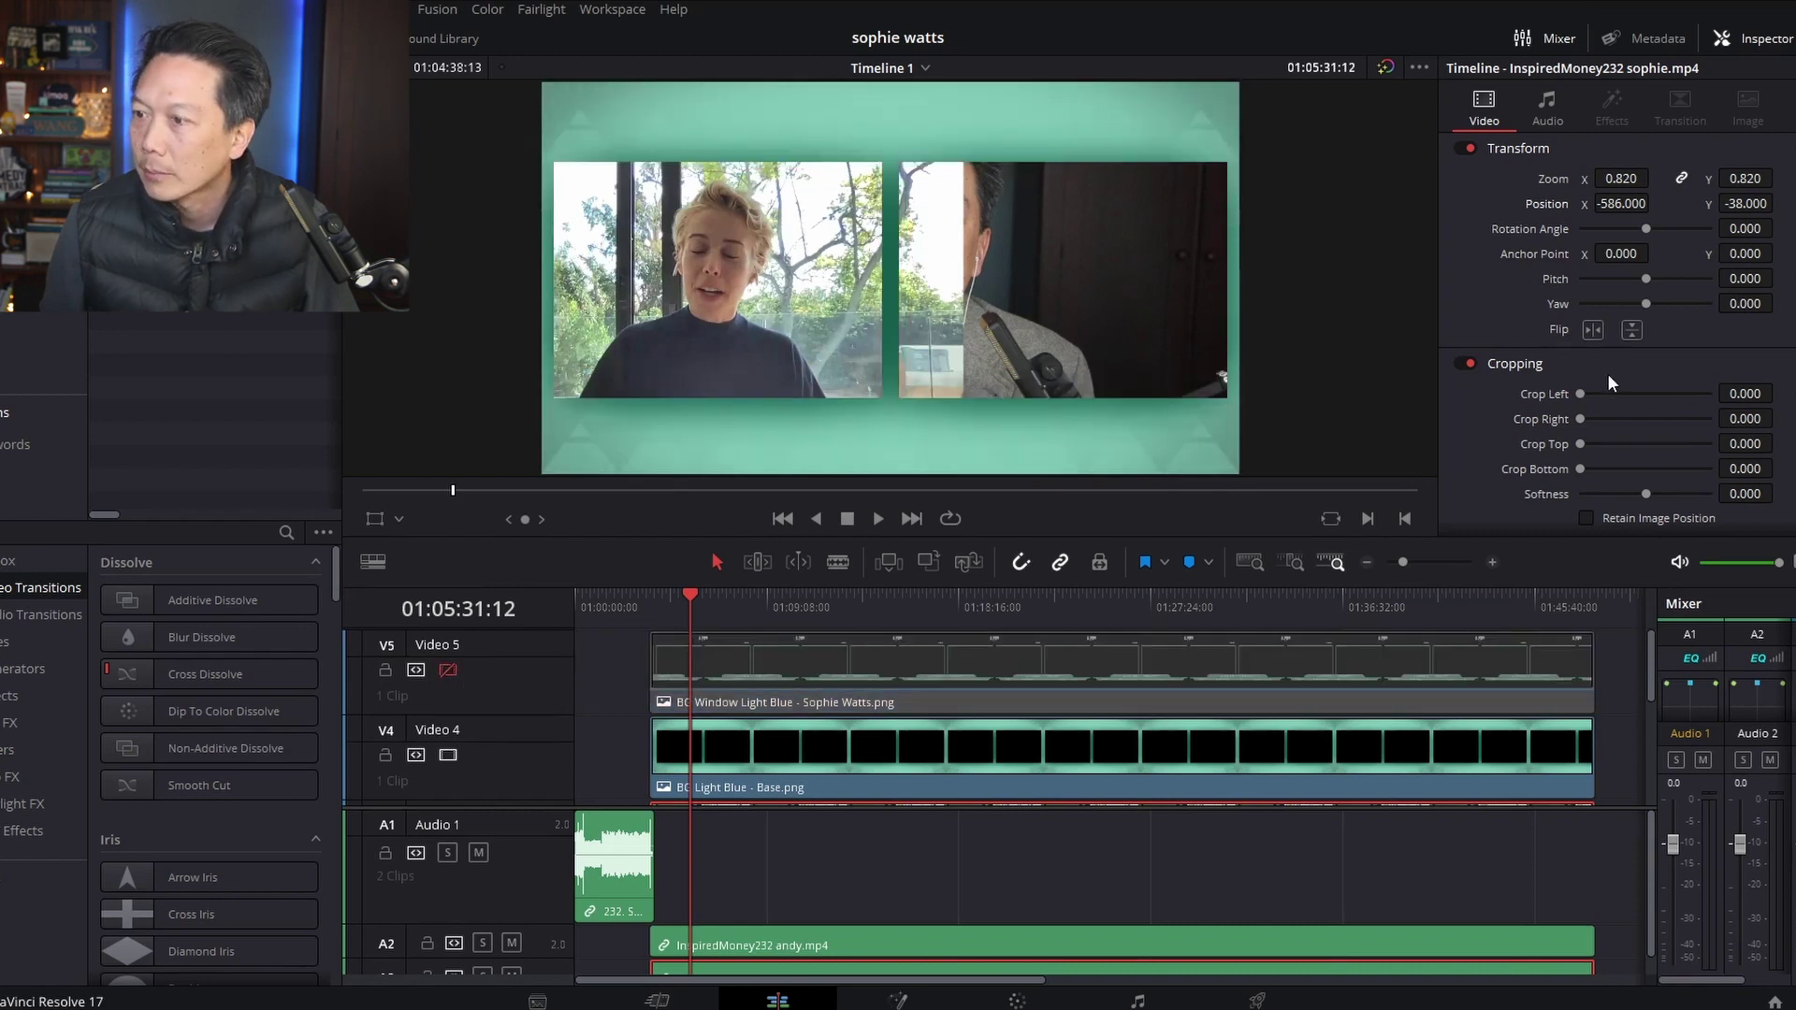
scroll(1620, 358, down, 1)
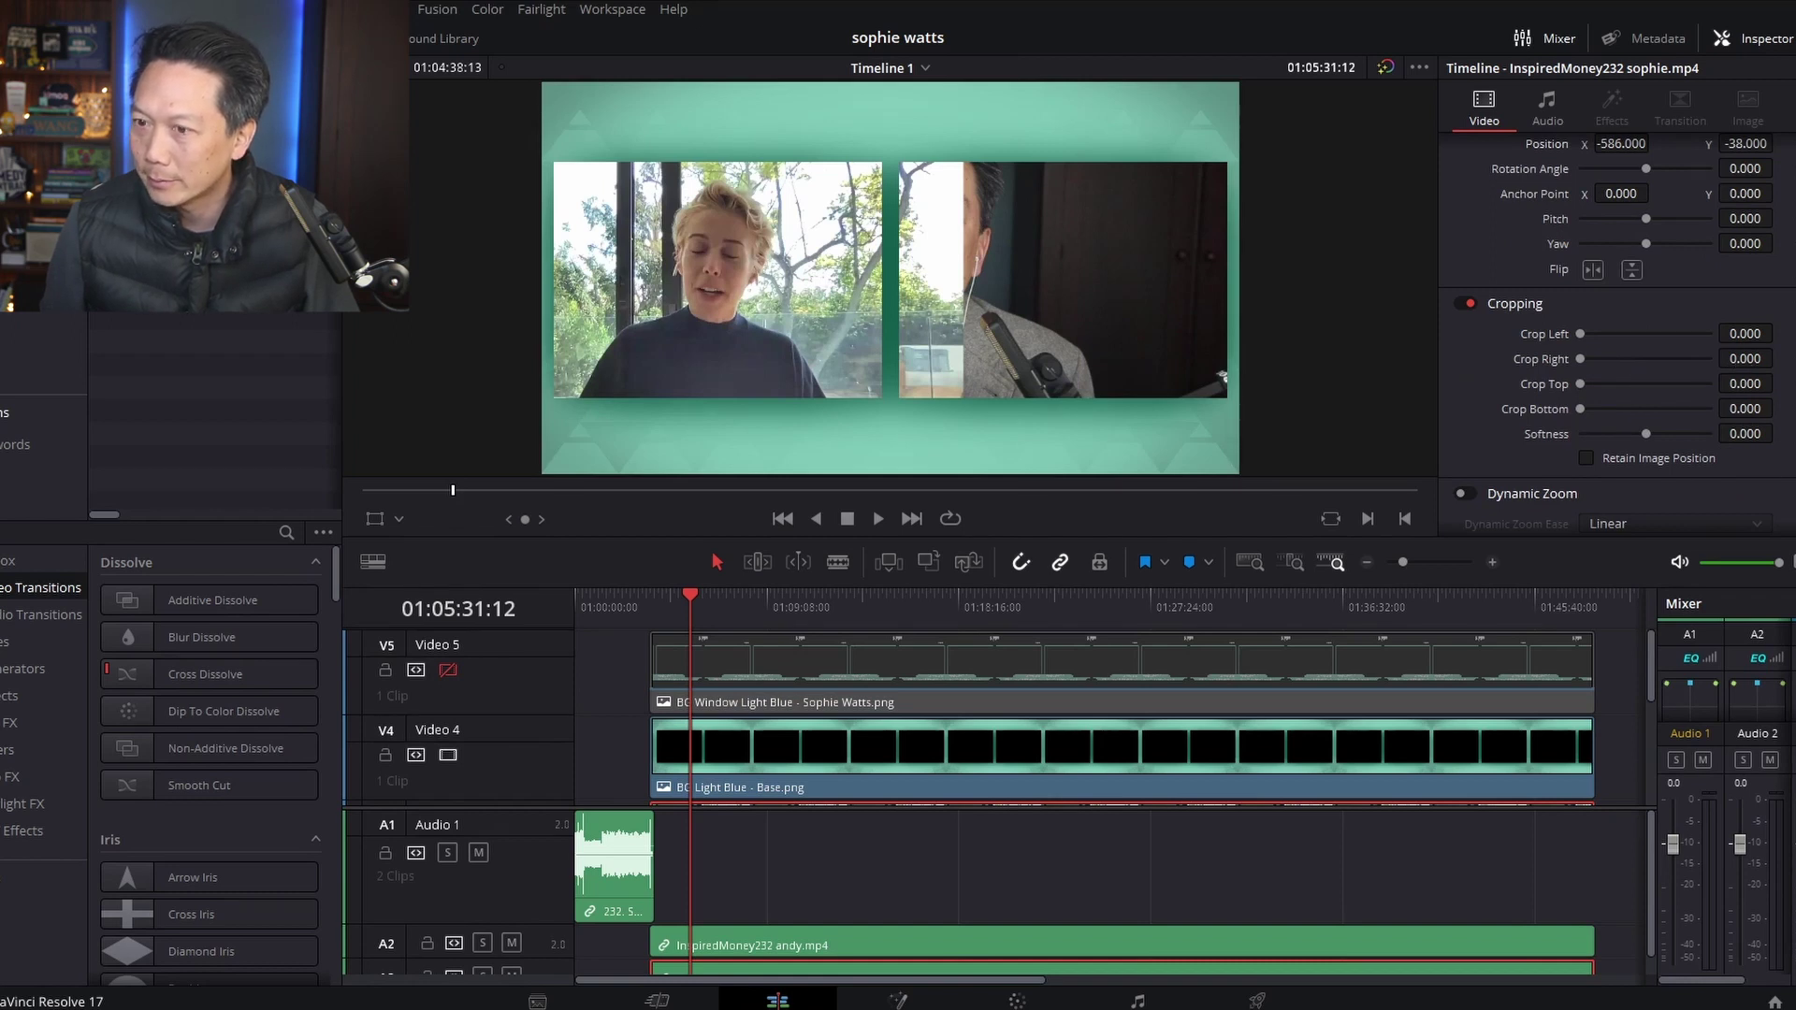
drag(1744, 359, 1779, 358)
scroll(826, 737, down, 3)
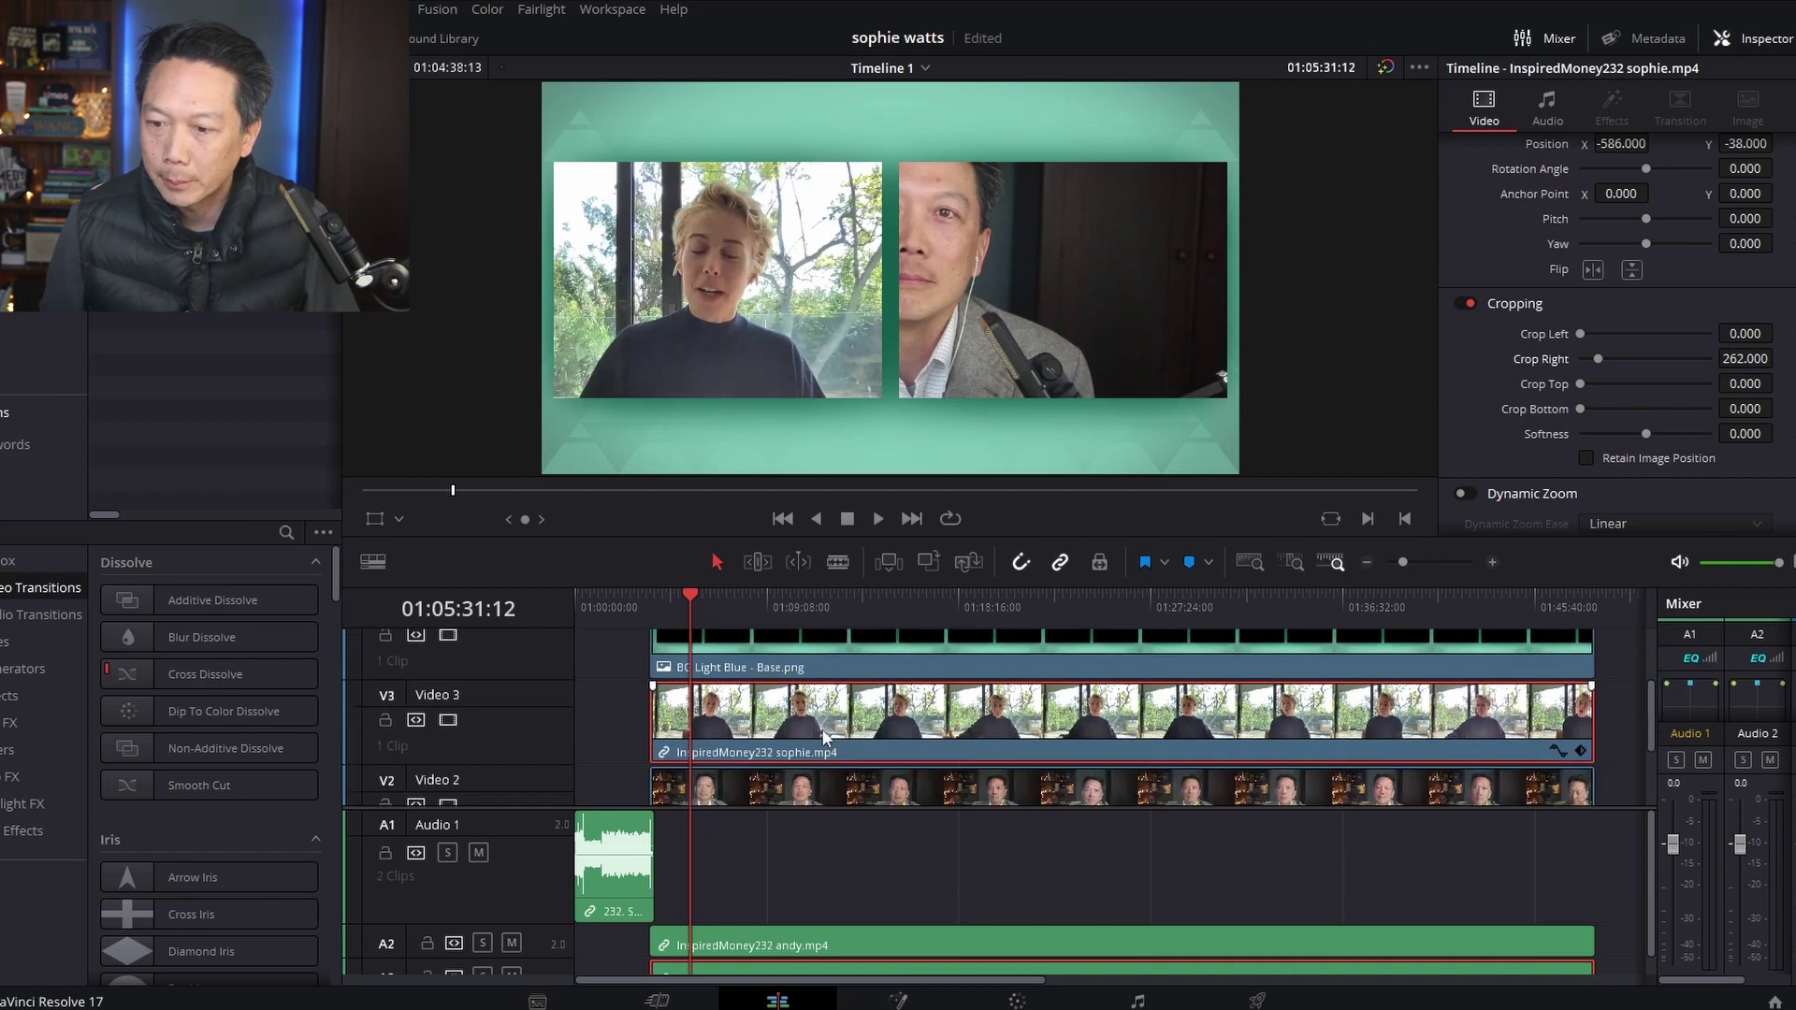
- Scale the host's andy.mp4 clip to 0.630 at 418/-16 and re-enable the Video 5 name-plate overlay
click(819, 793)
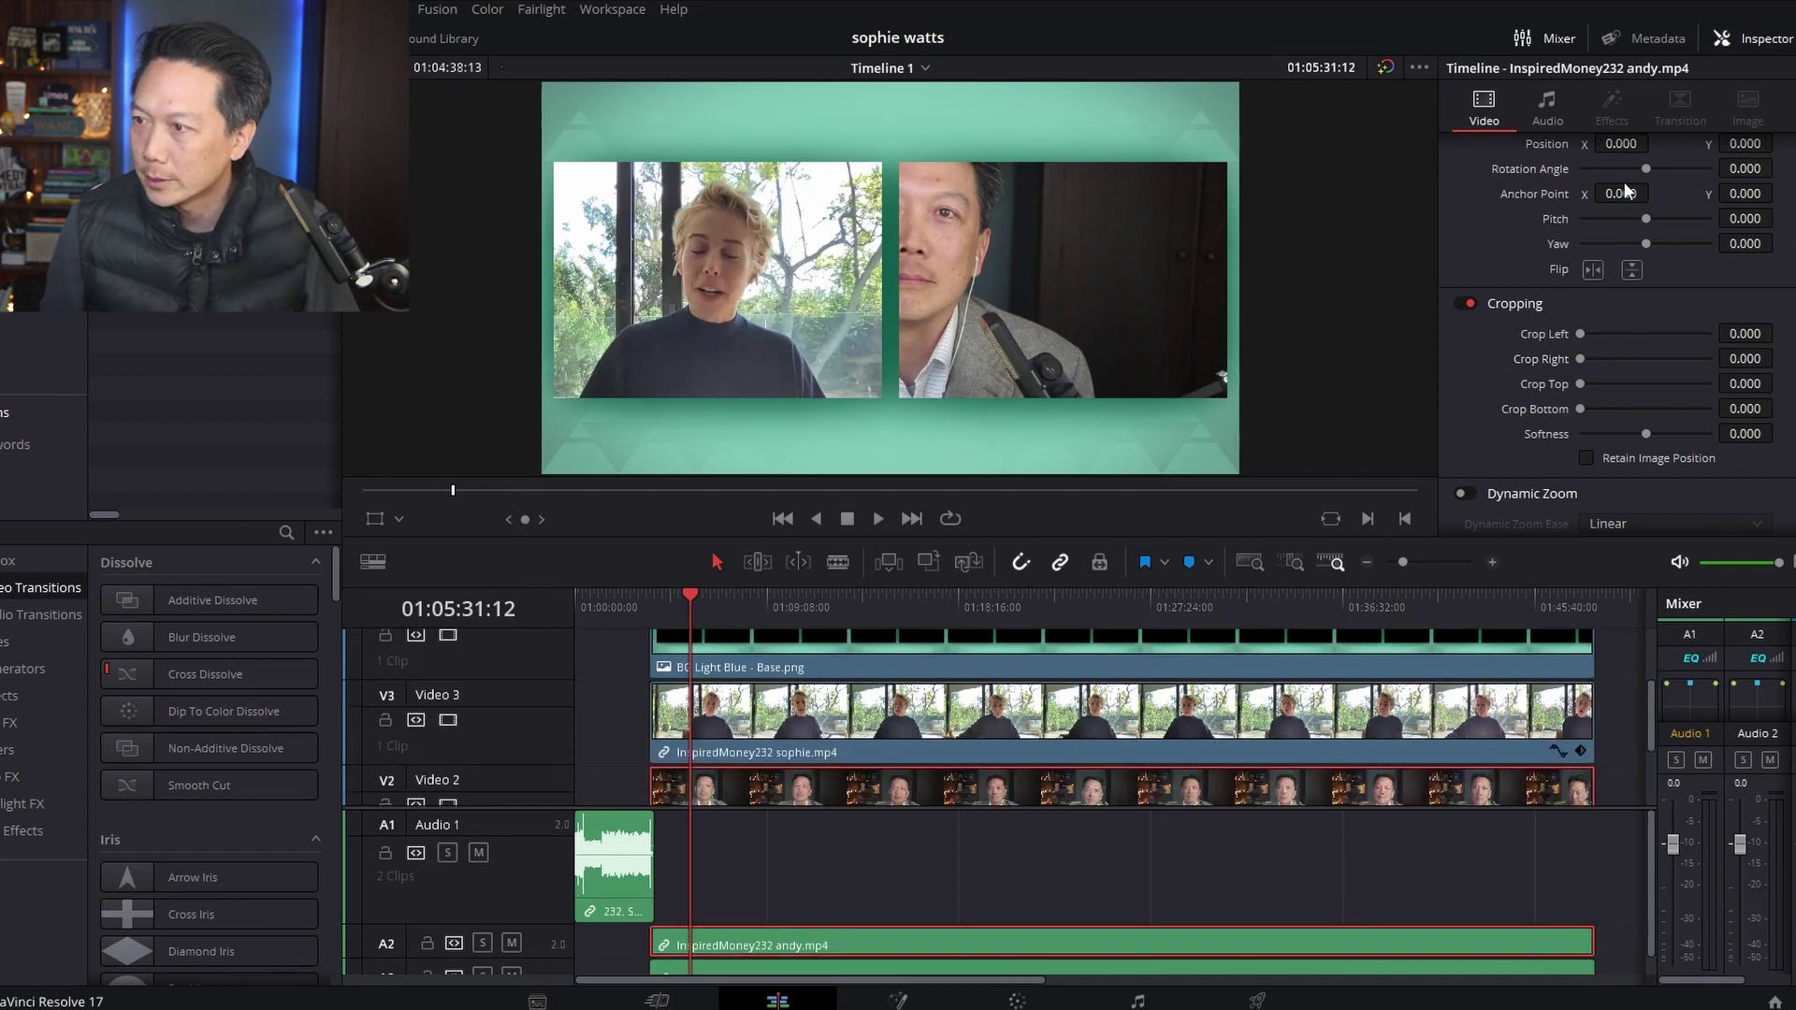
scroll(1507, 273, up, 2)
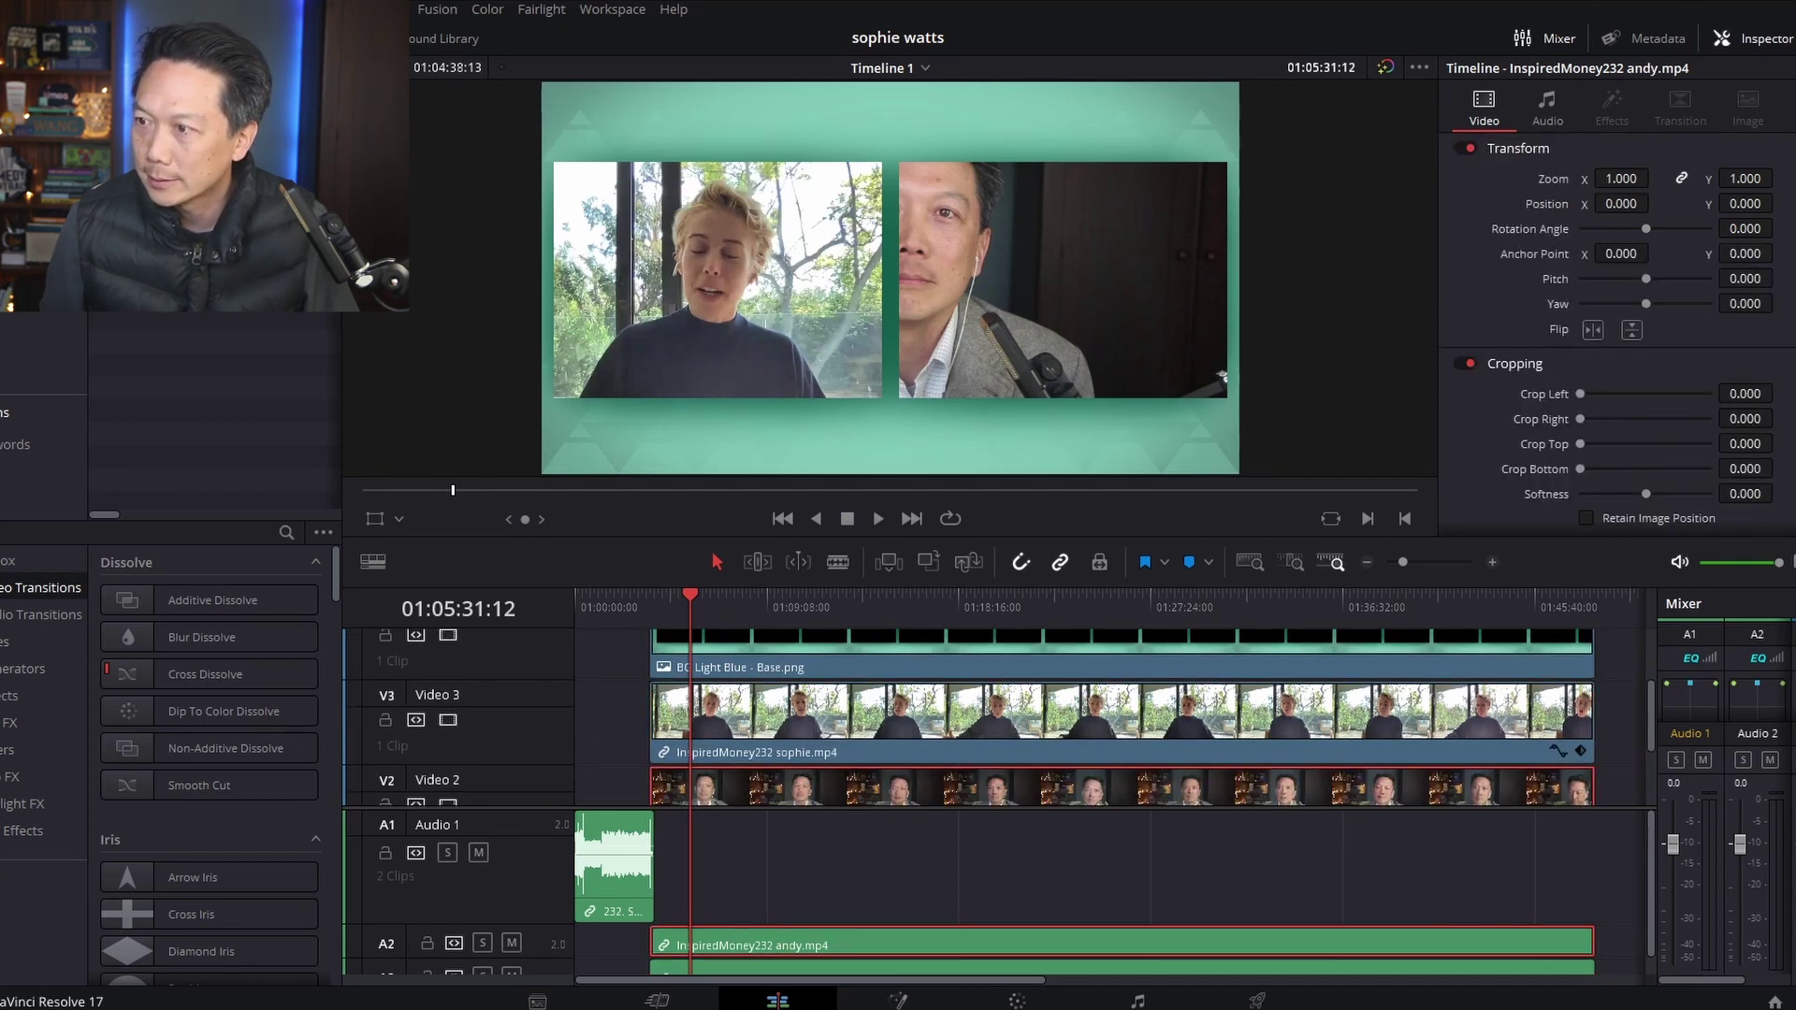
drag(1626, 177, 1655, 201)
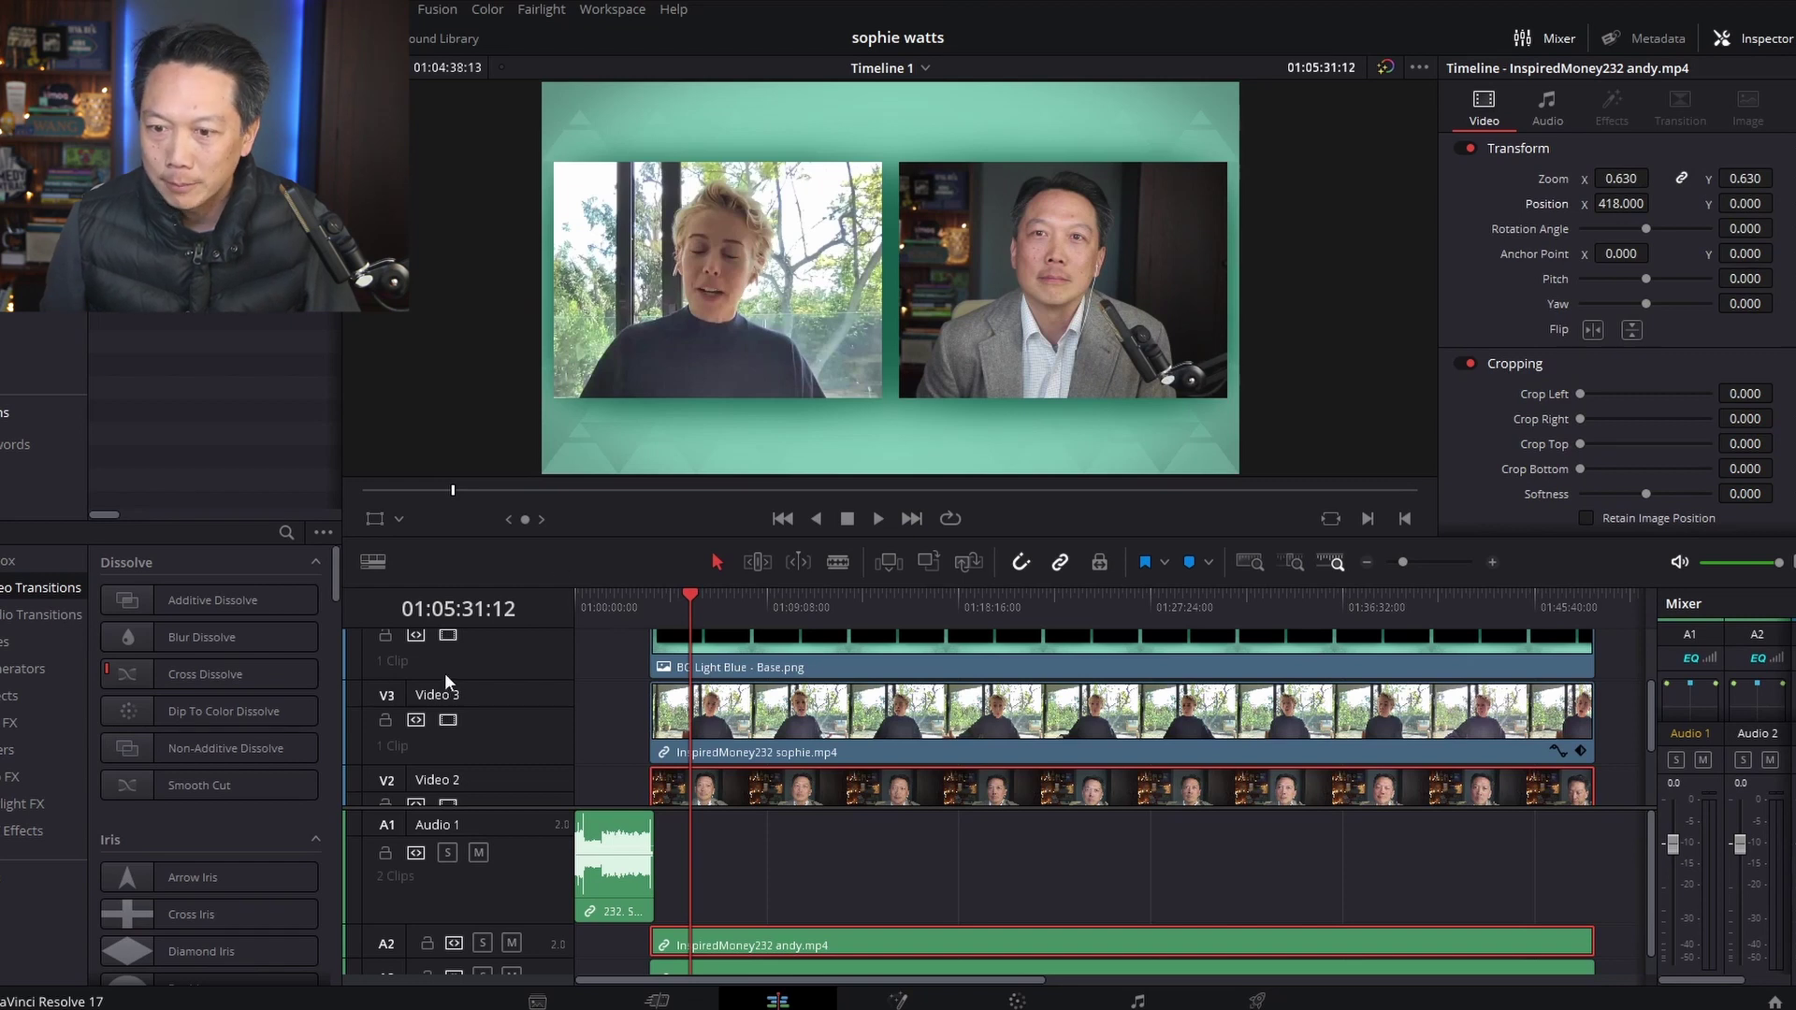
scroll(445, 671, up, 4)
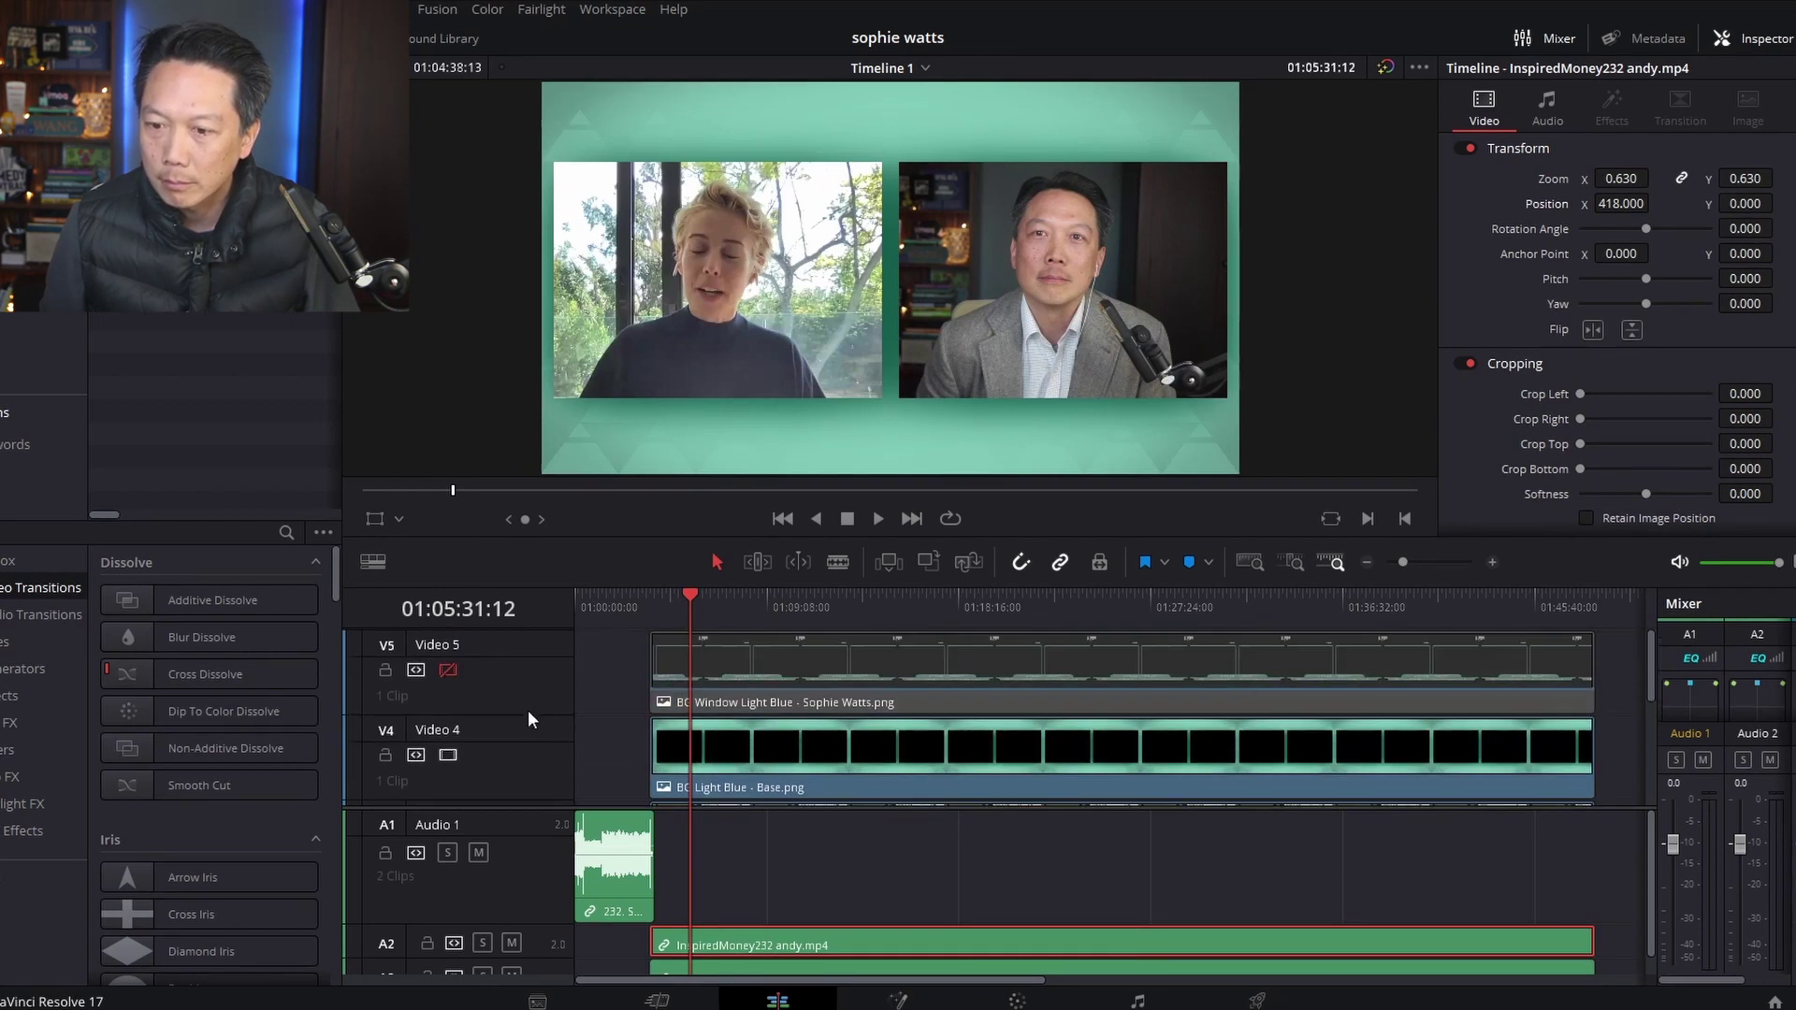
click(448, 670)
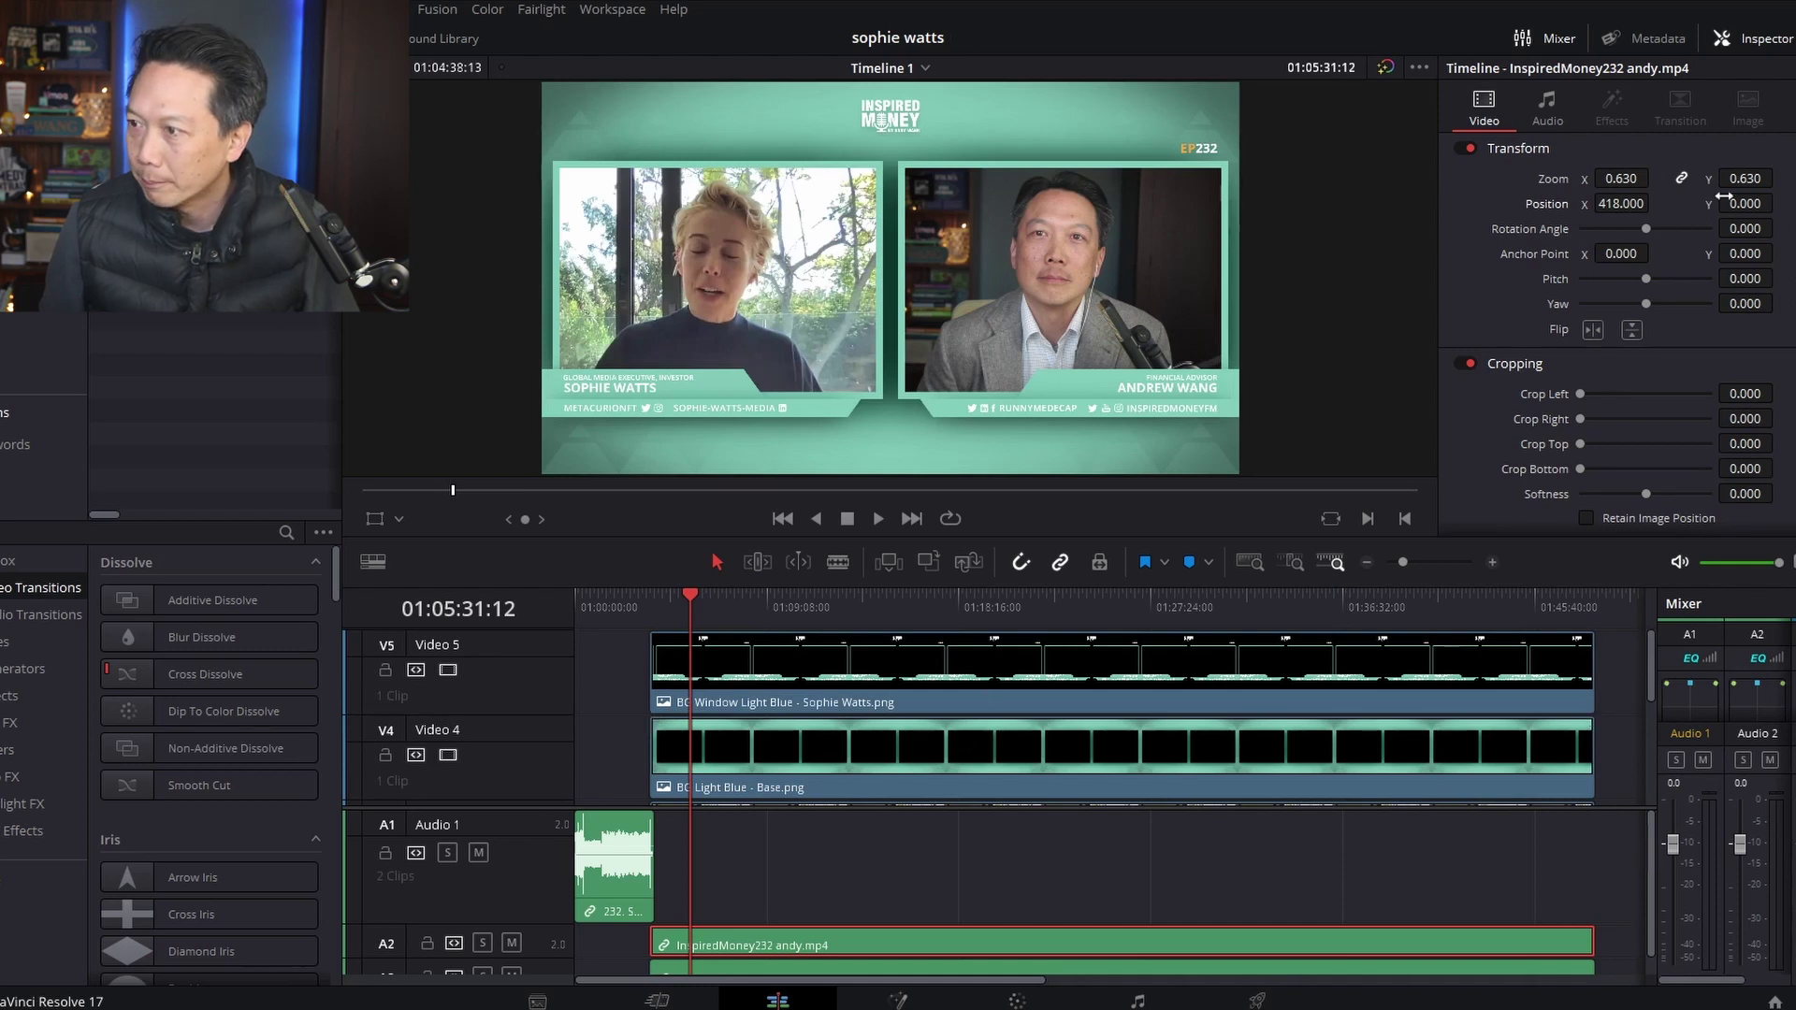
drag(1724, 195, 1709, 195)
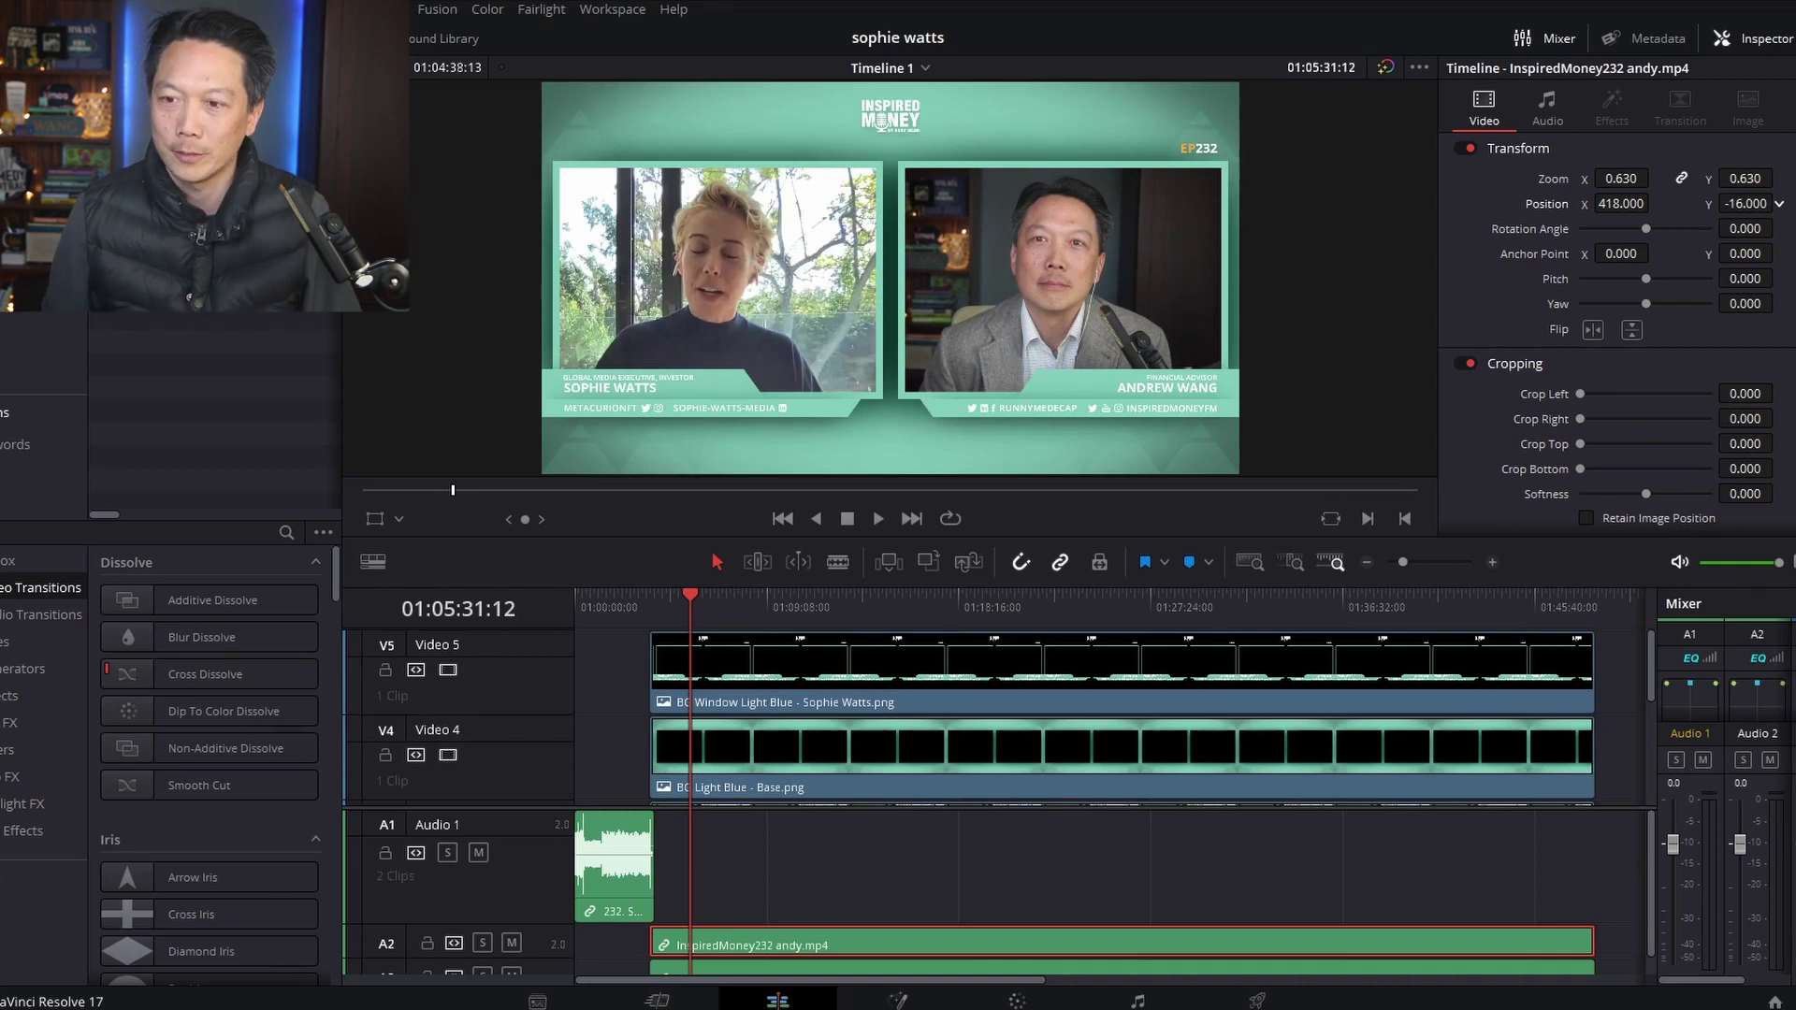
click(1368, 561)
click(1030, 602)
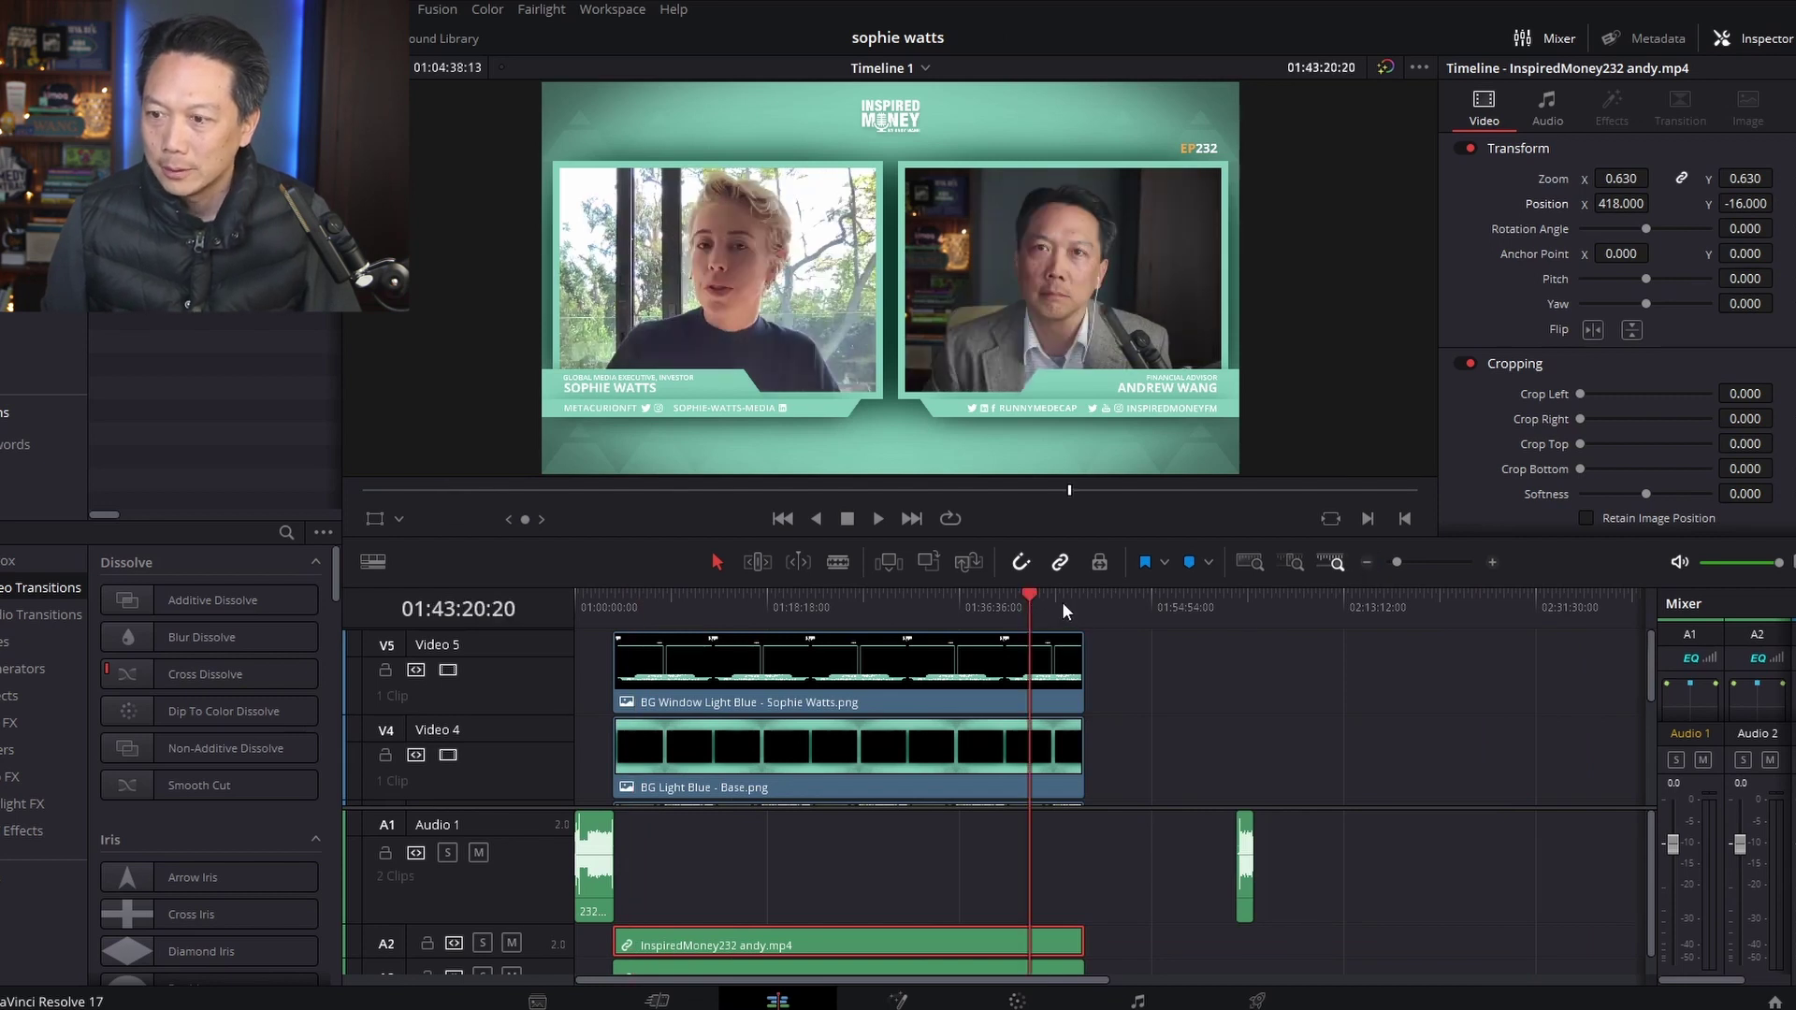
click(1058, 601)
click(1034, 599)
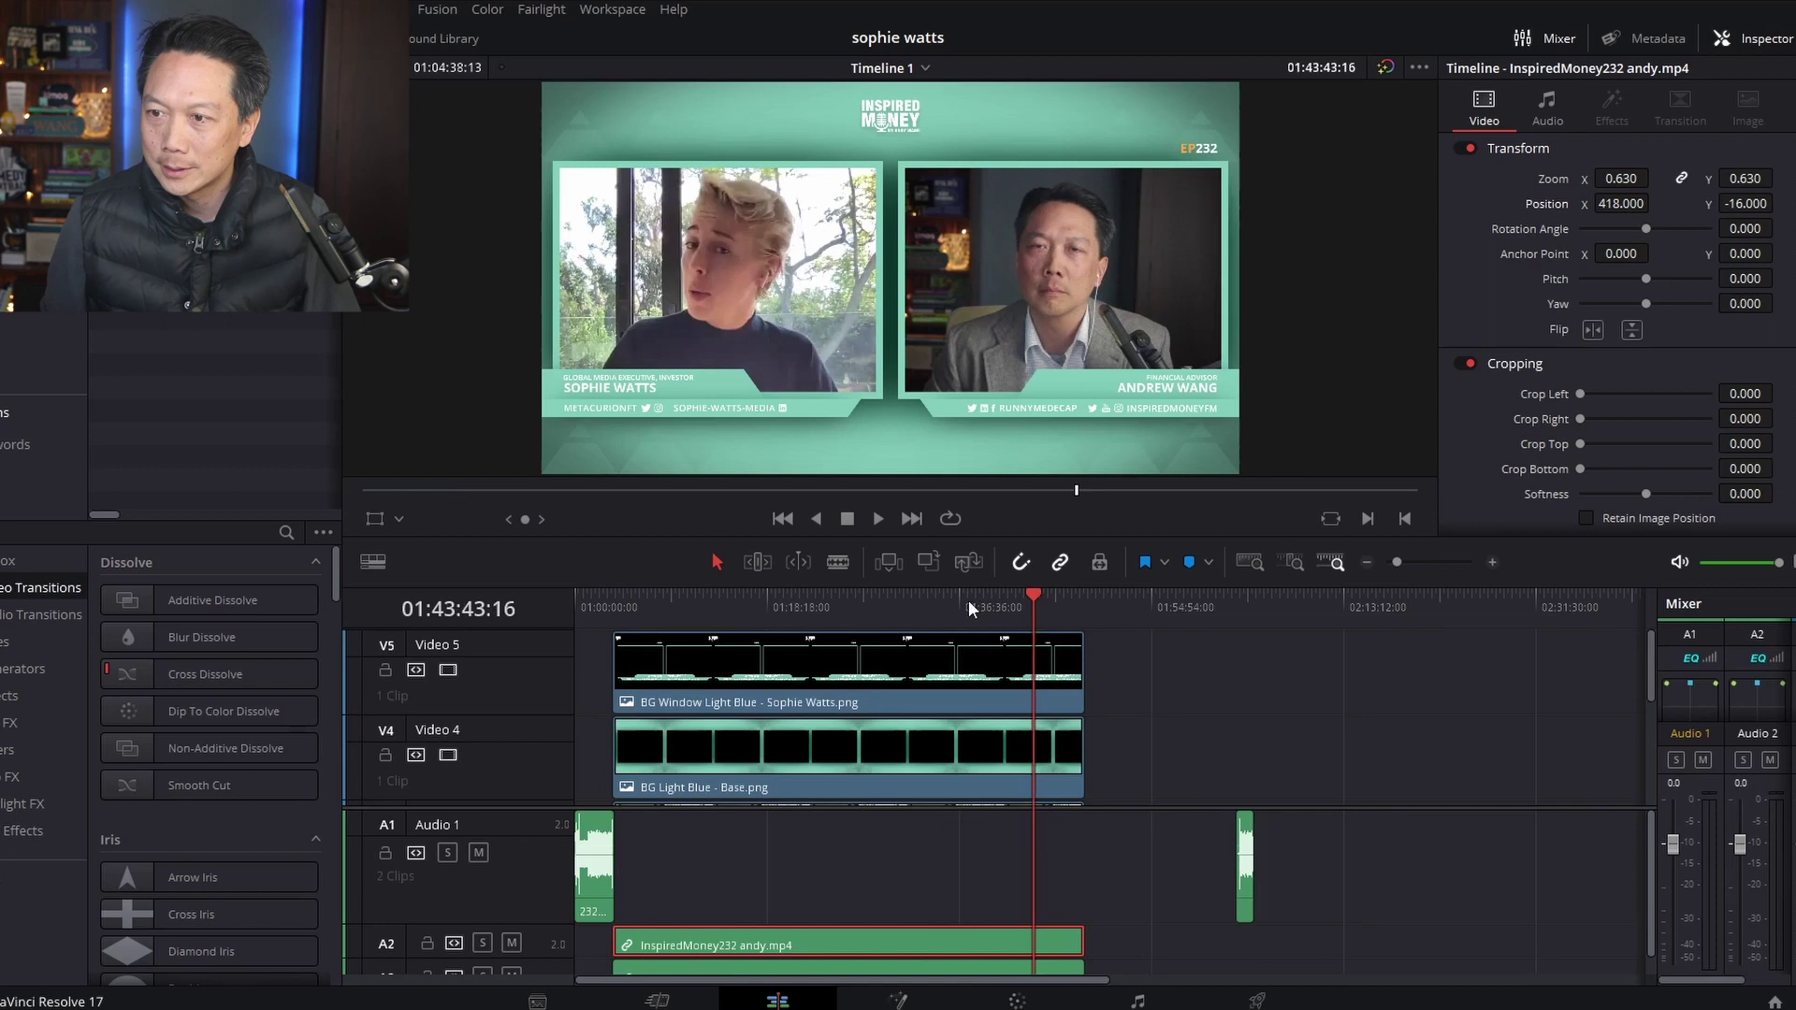
click(971, 600)
click(903, 603)
click(840, 602)
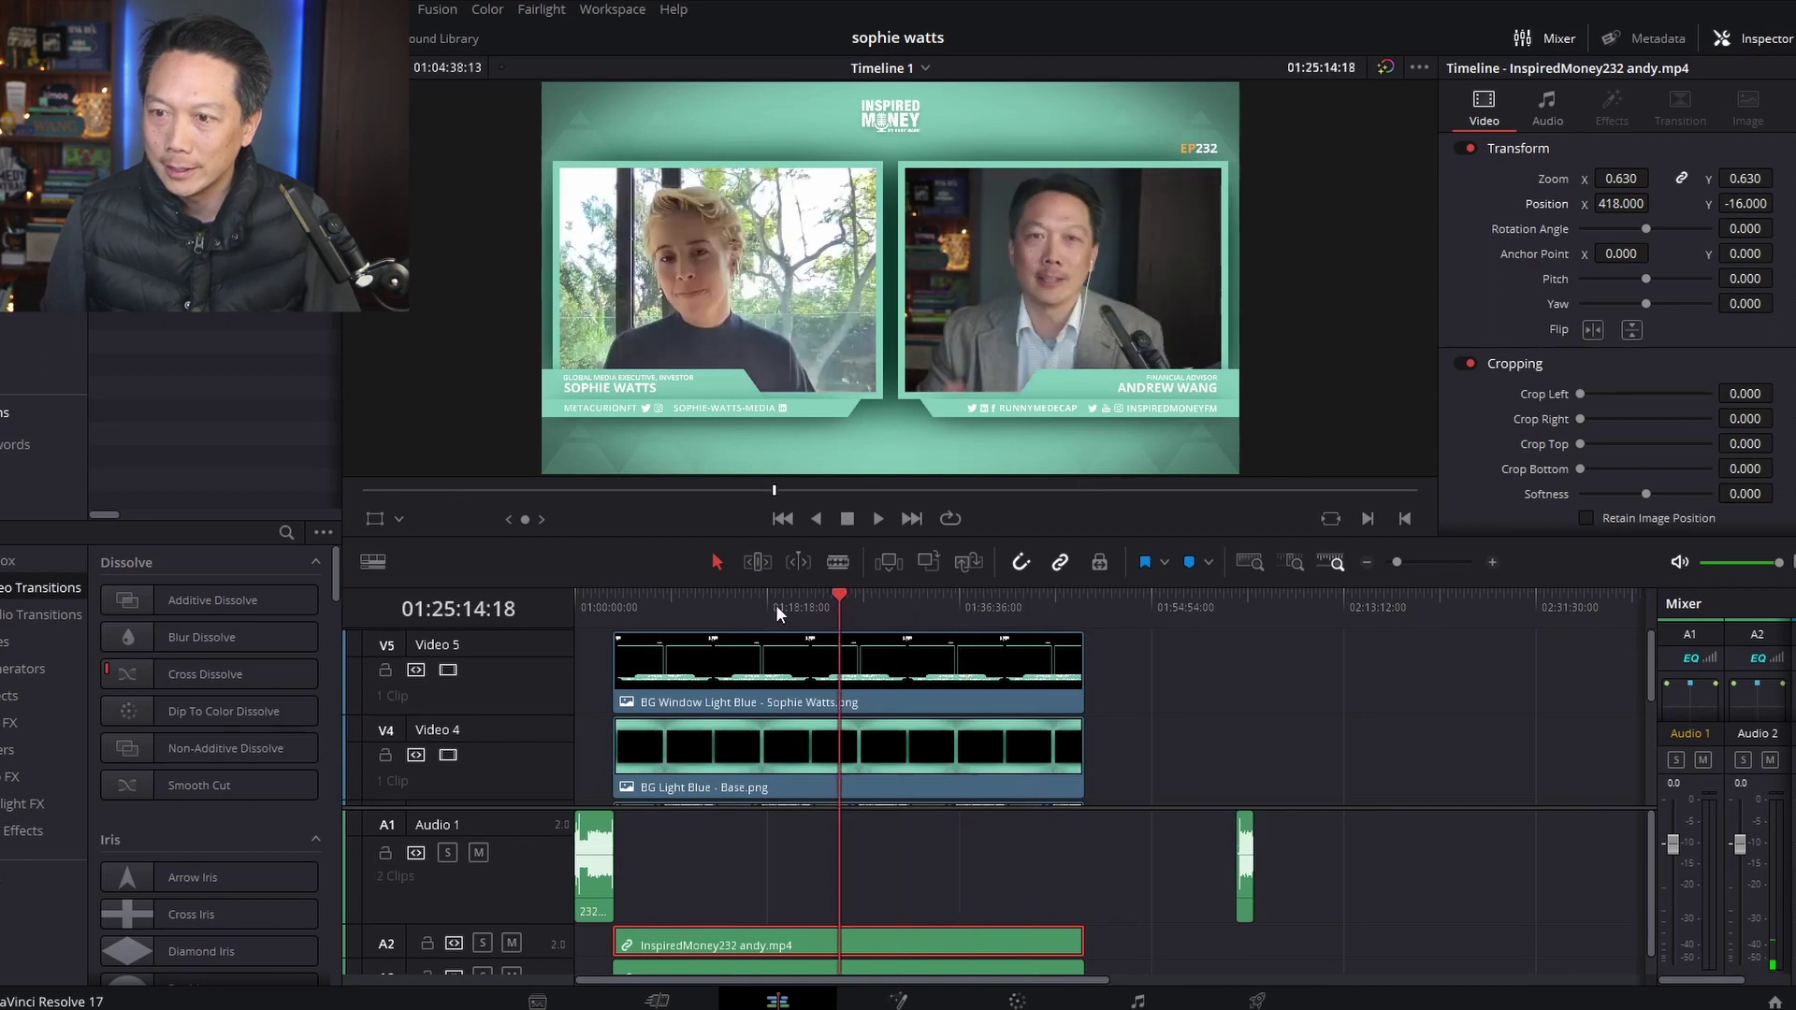
click(777, 604)
click(733, 604)
click(703, 604)
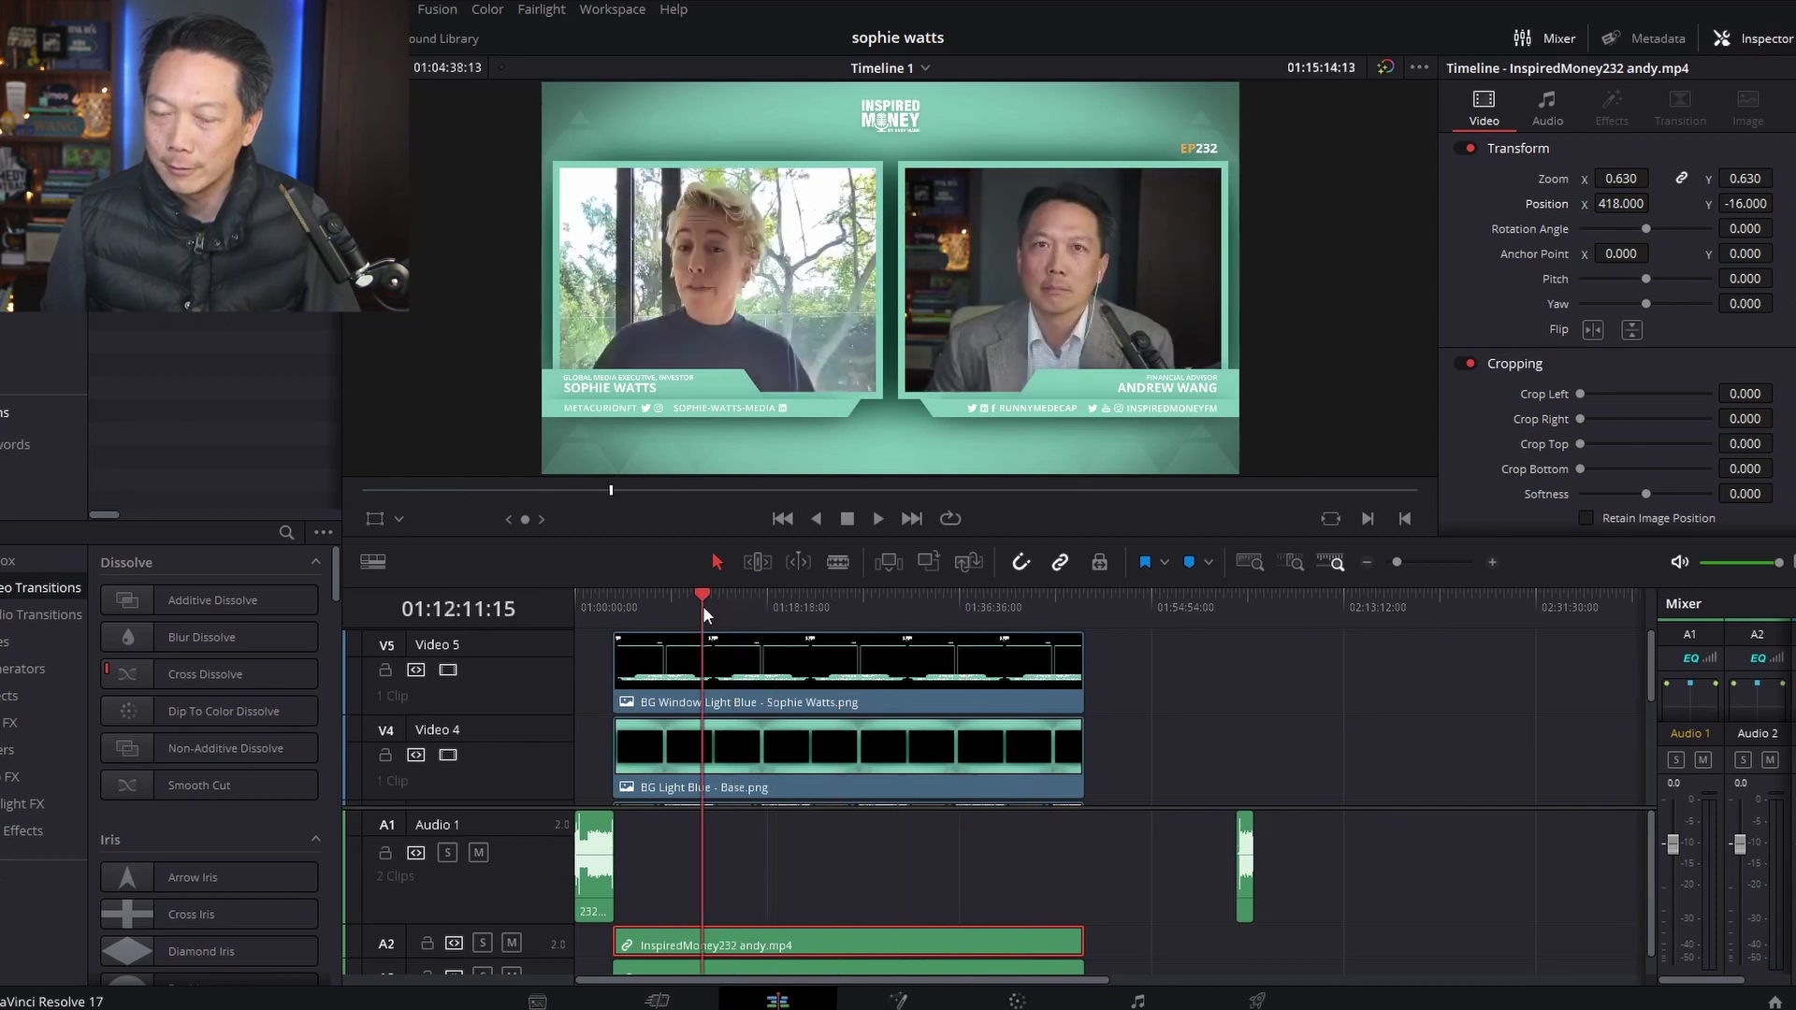
click(738, 602)
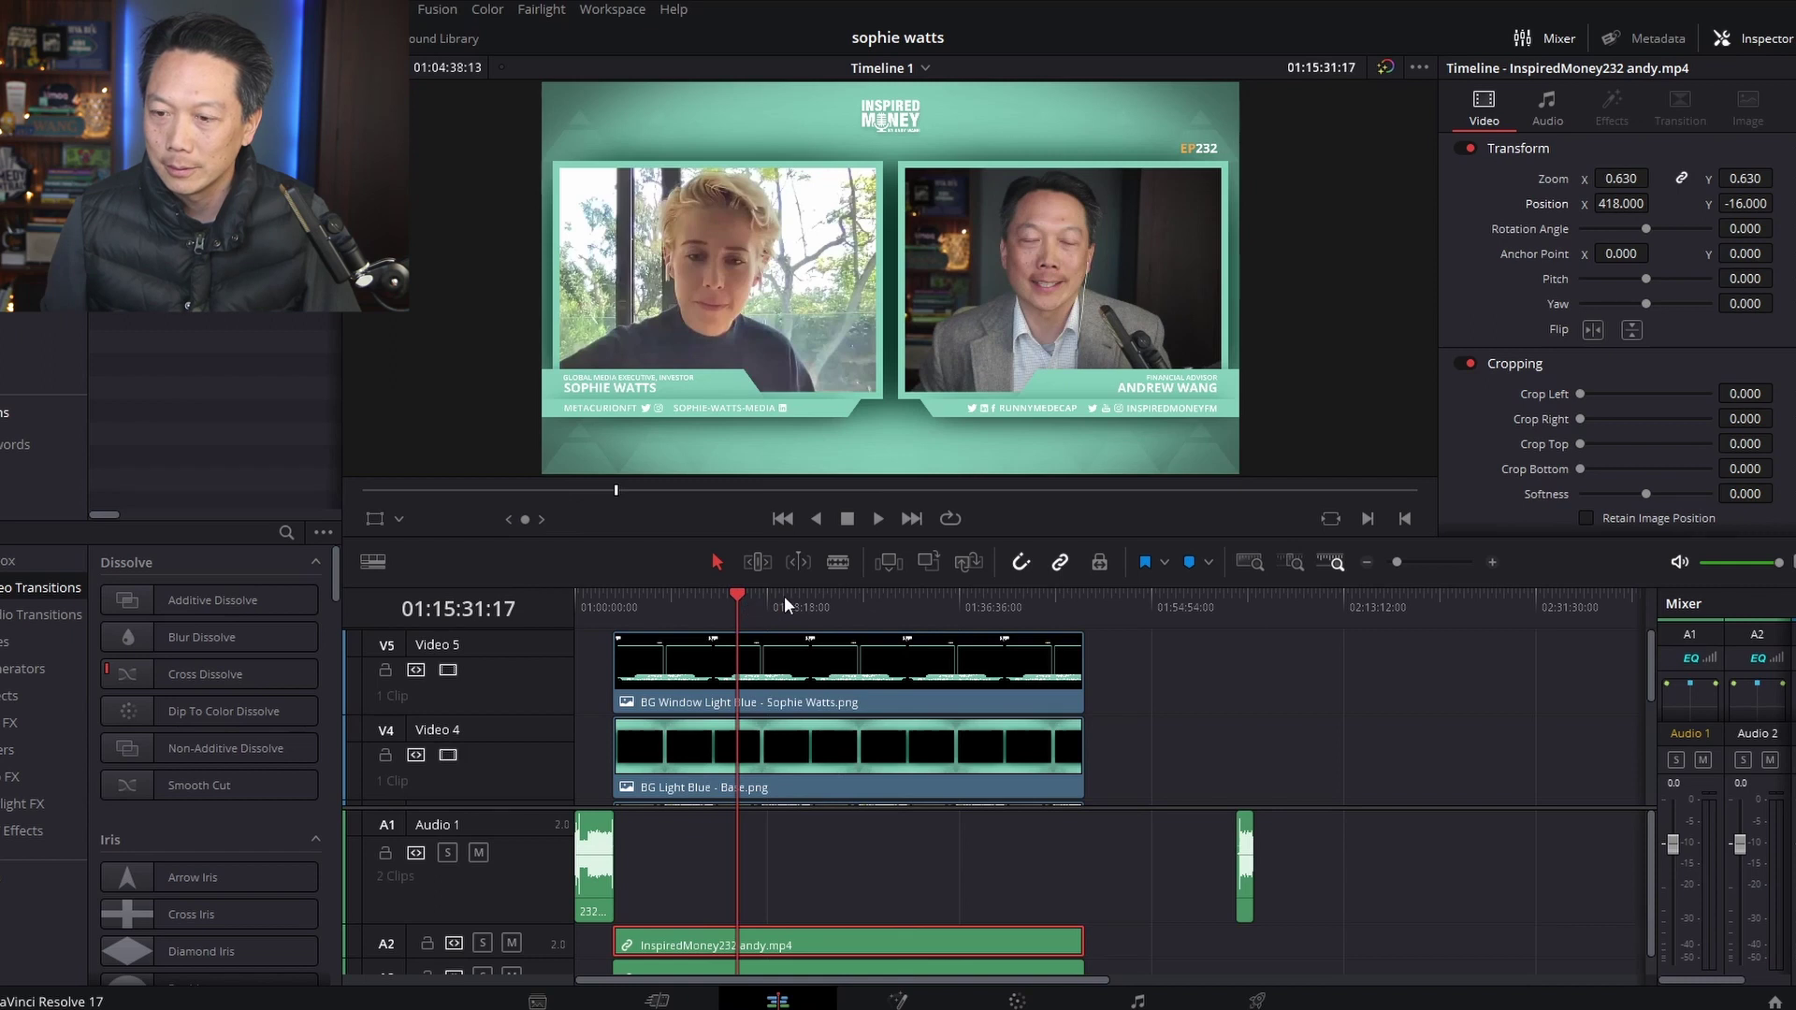
click(763, 604)
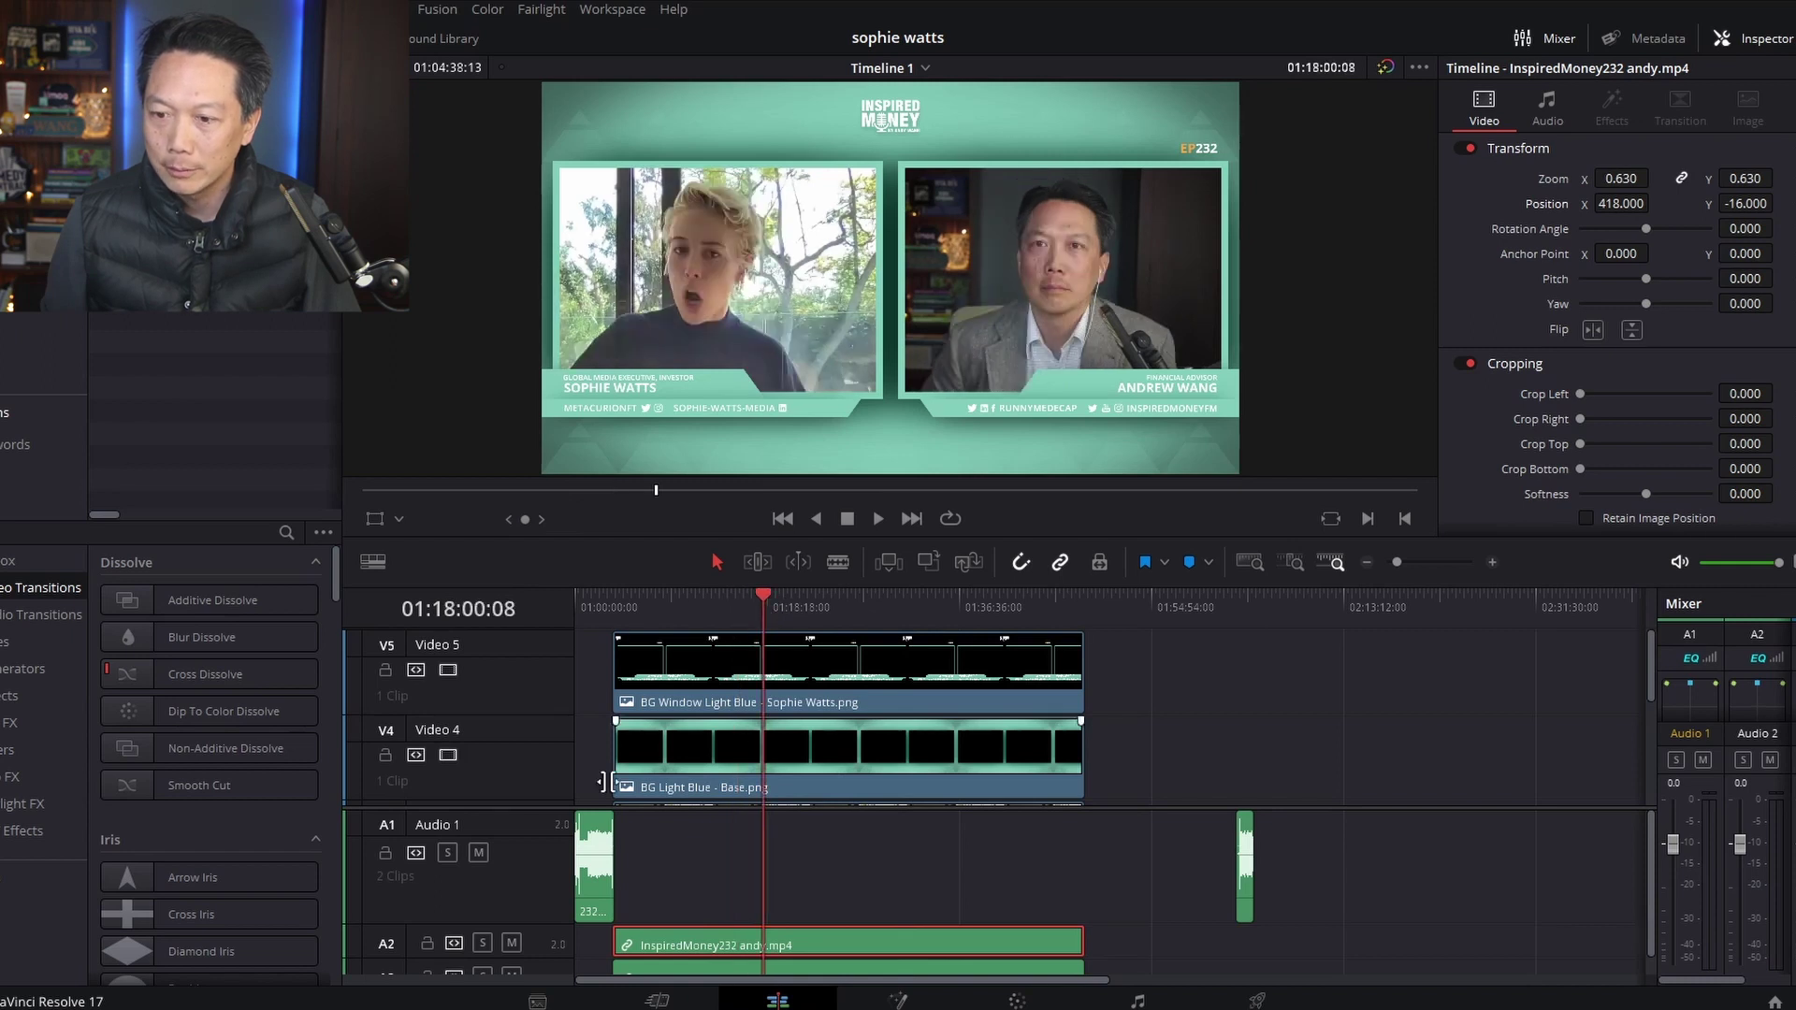
- Shift the guest's clip on Video 3 right to Position X -521
scroll(580, 739, down, 1)
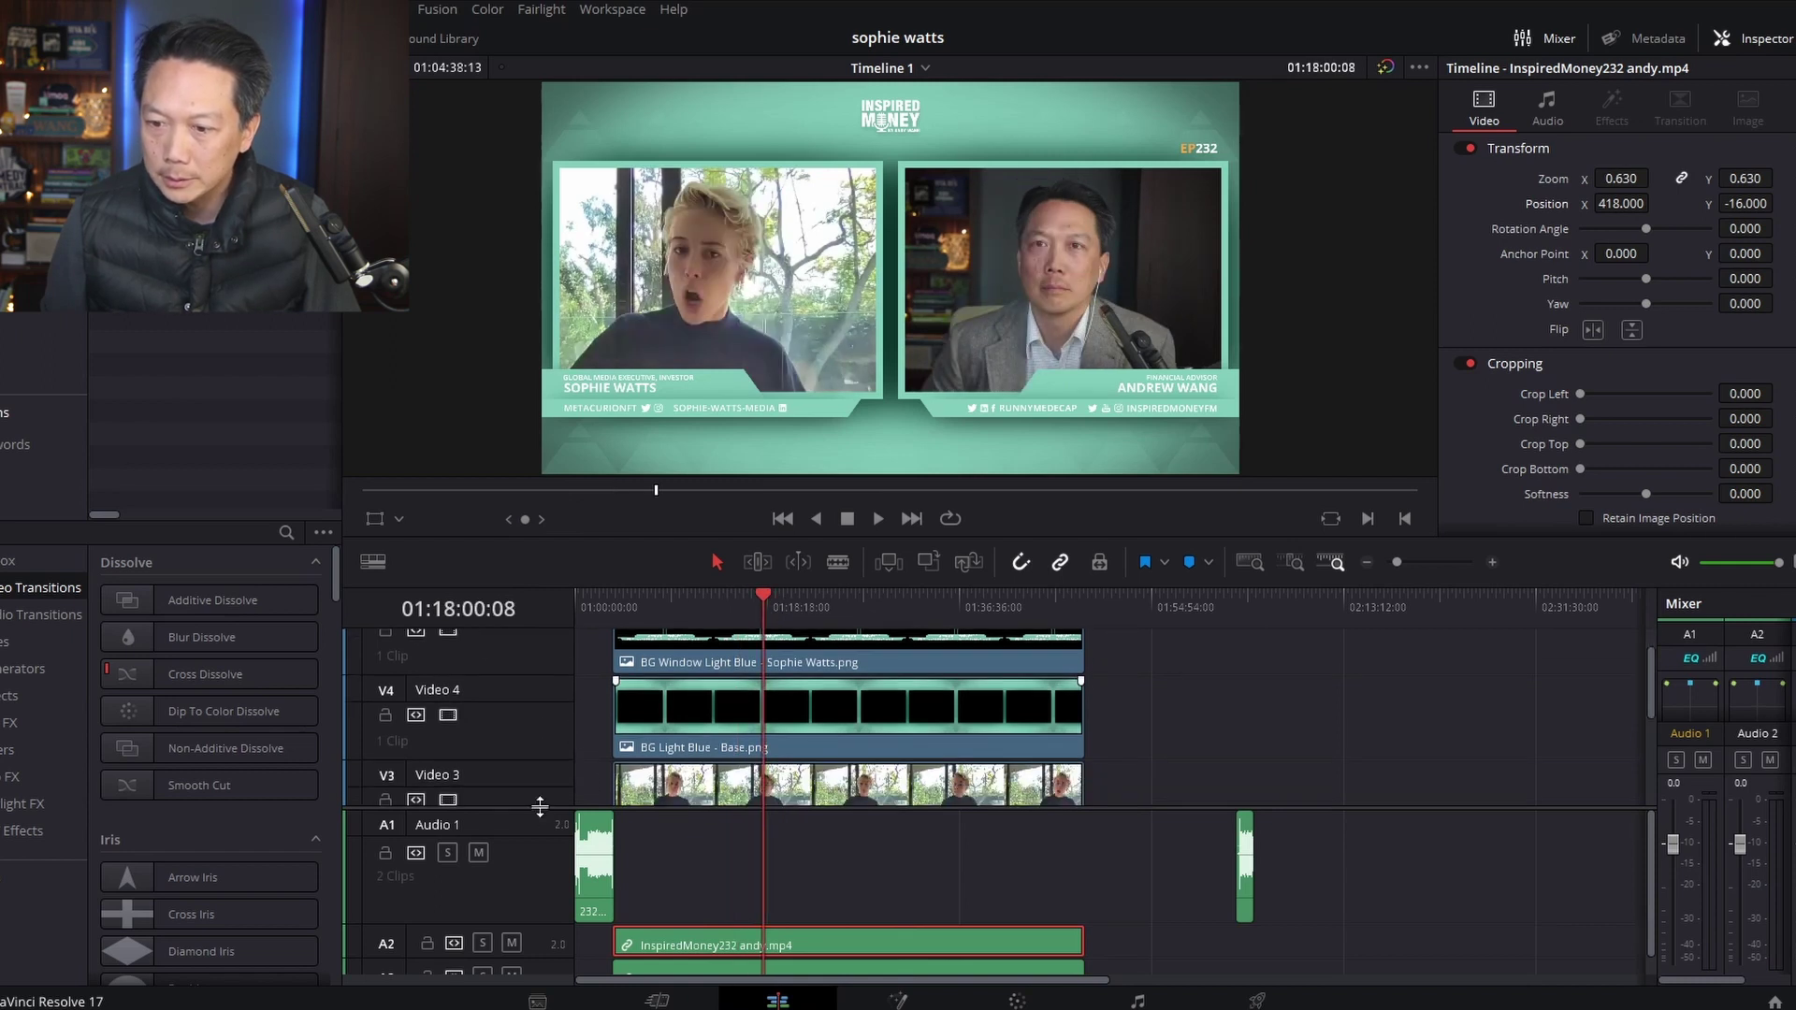
click(666, 790)
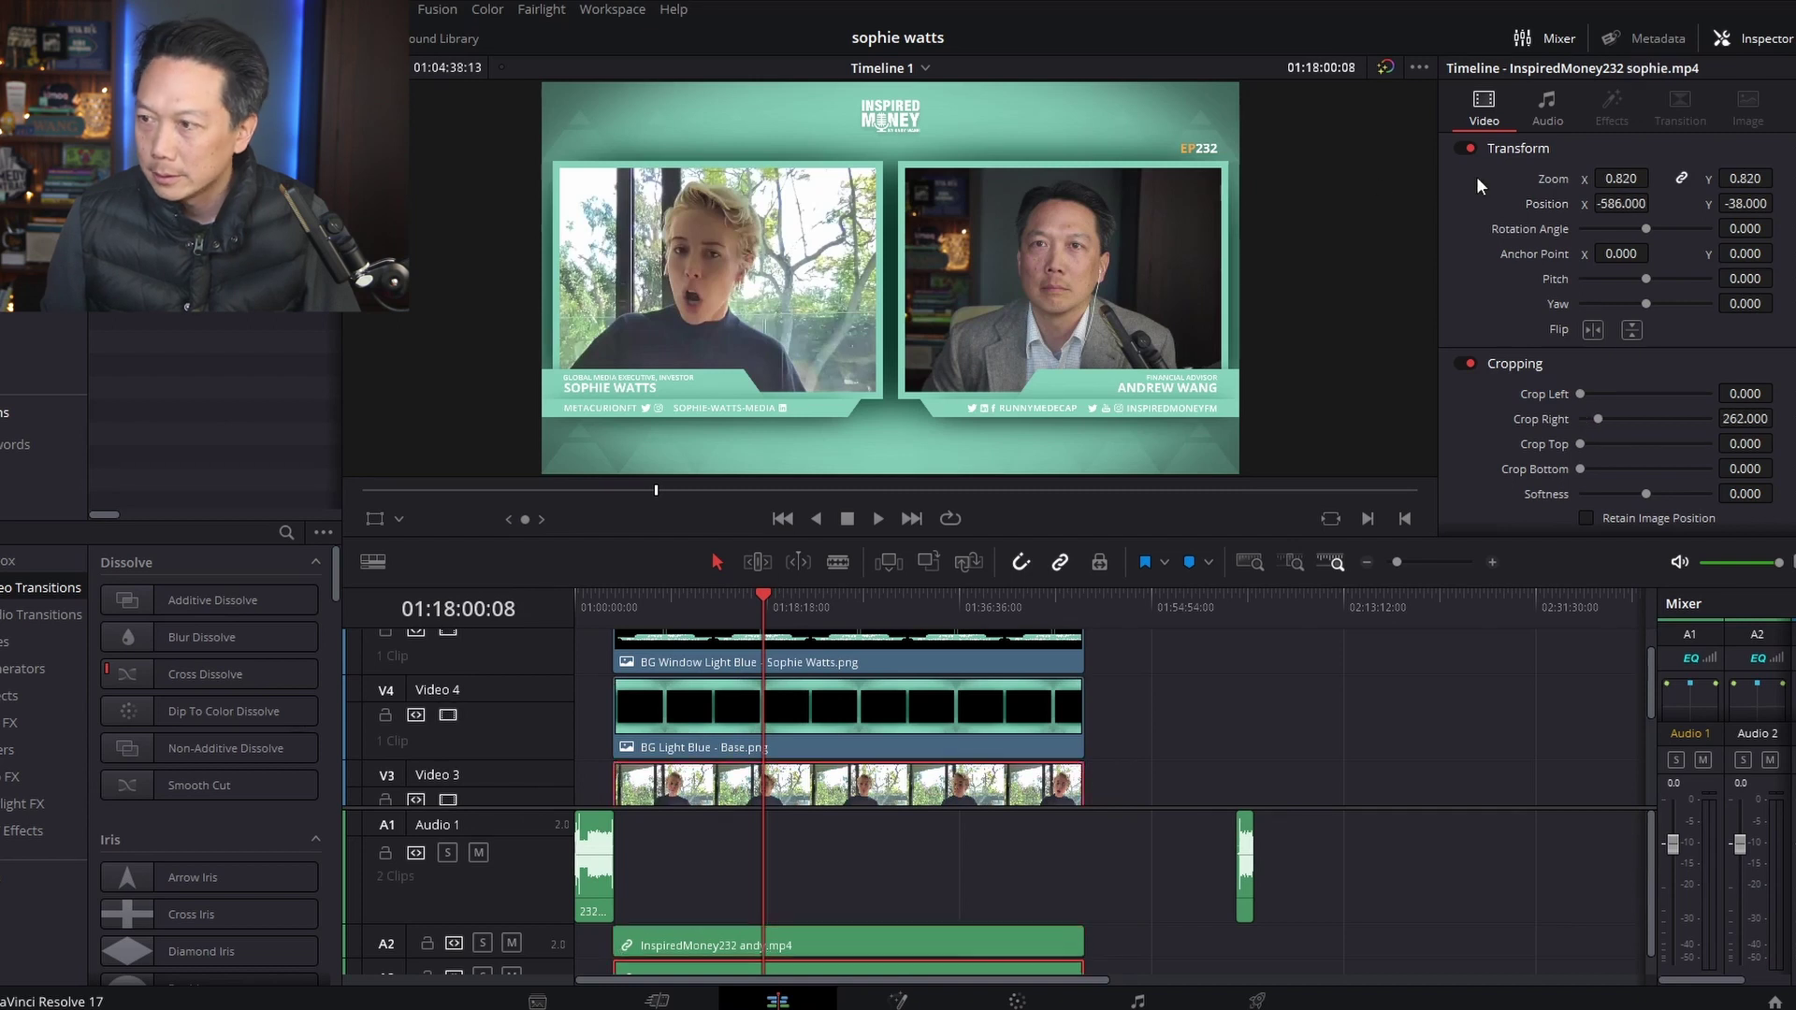
drag(1632, 202, 1691, 201)
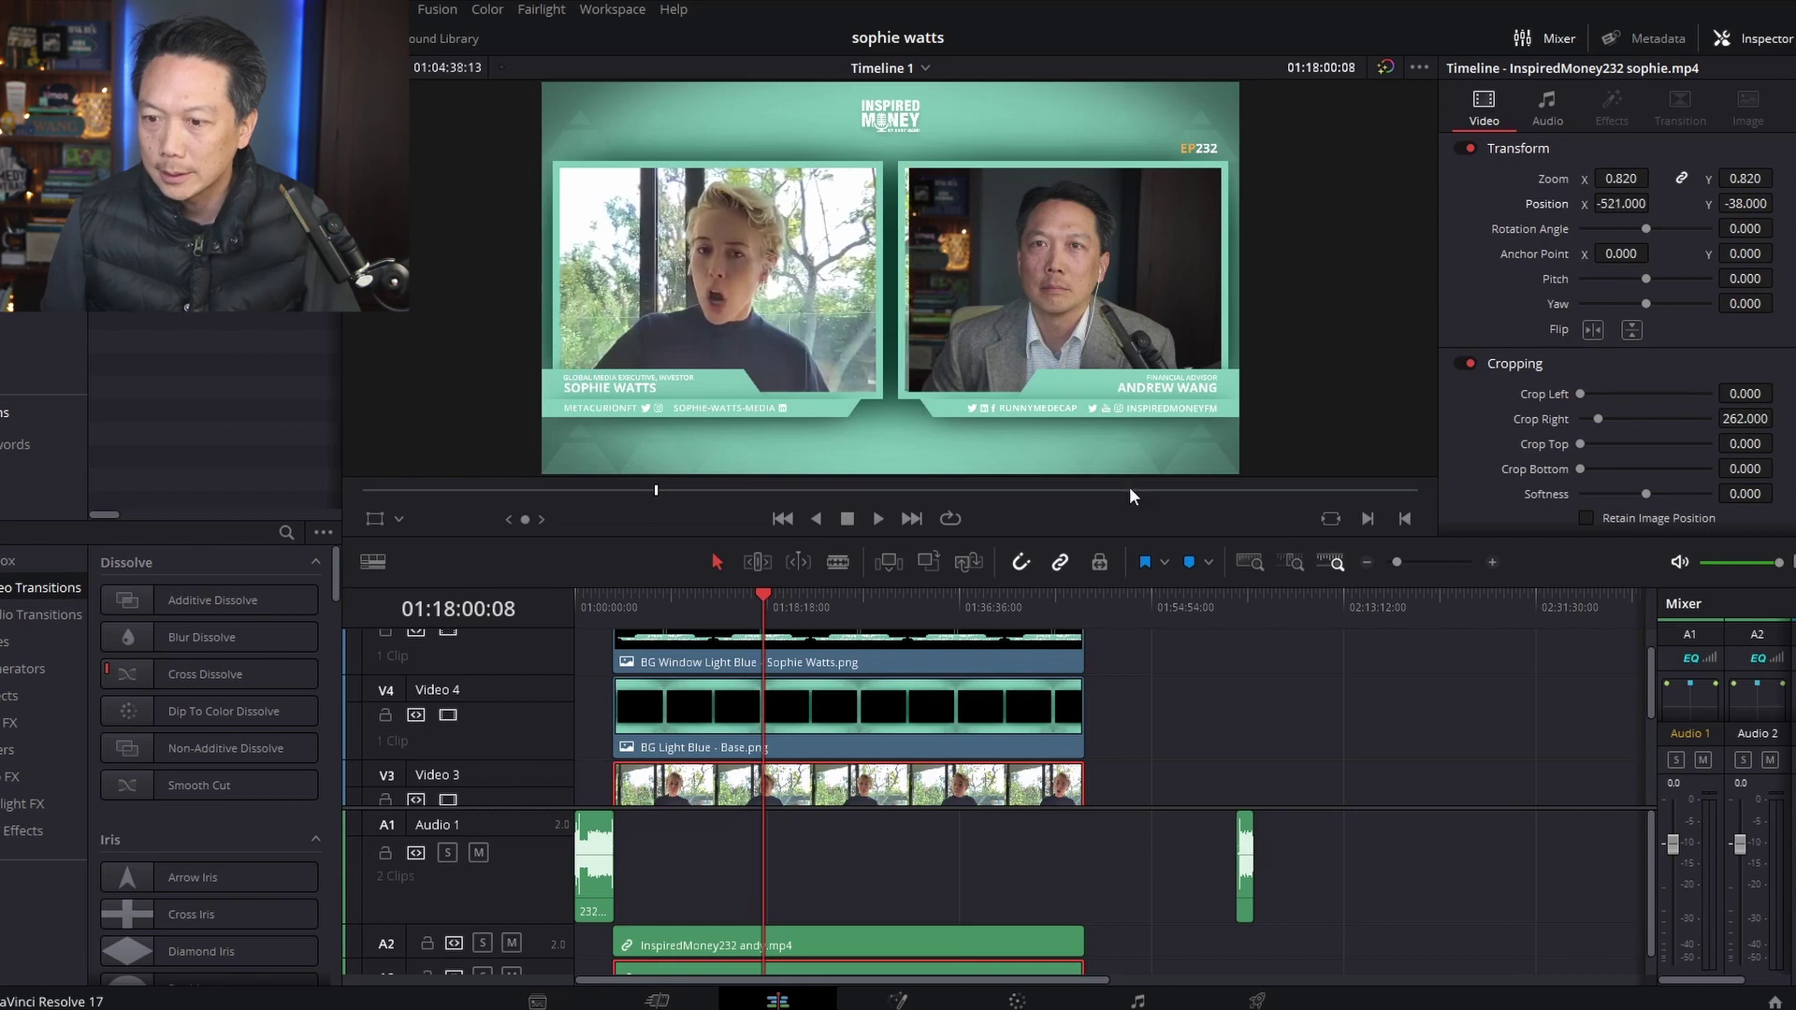
- Jump through the interview along the ruler, roughly 01:24 to 01:45, to check the guest's framing
click(659, 602)
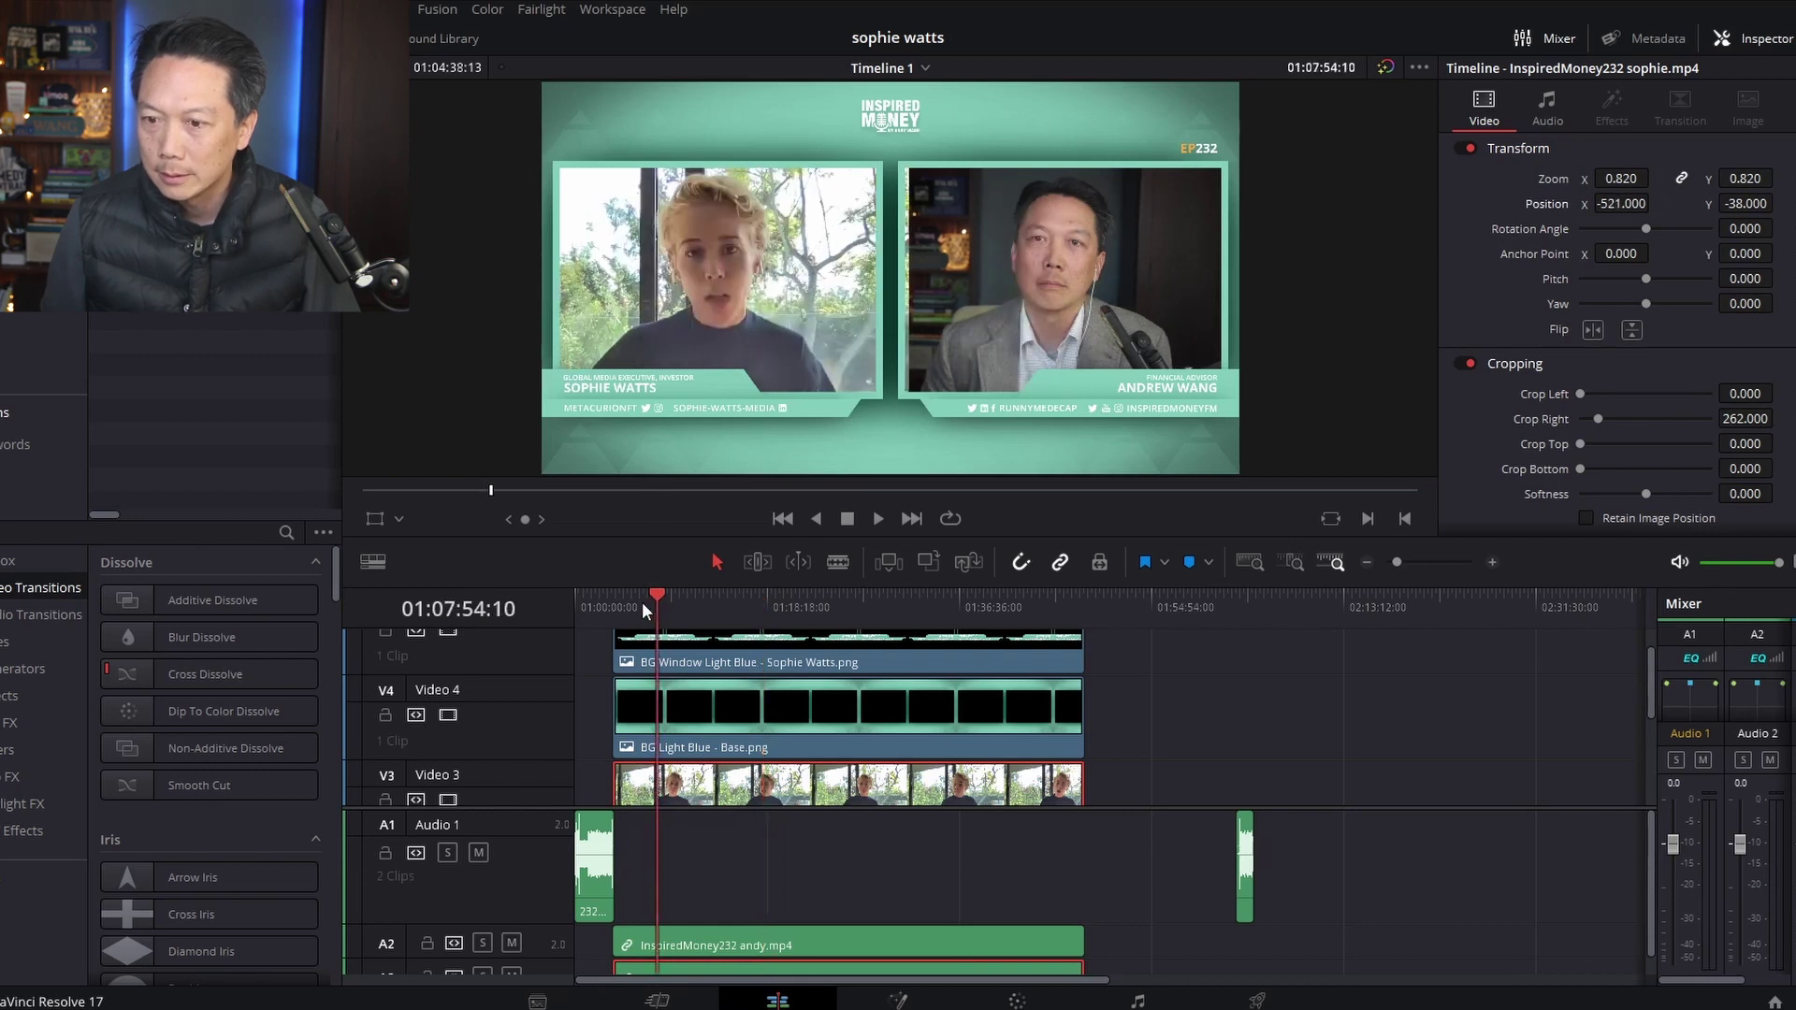
click(615, 602)
click(835, 597)
click(926, 595)
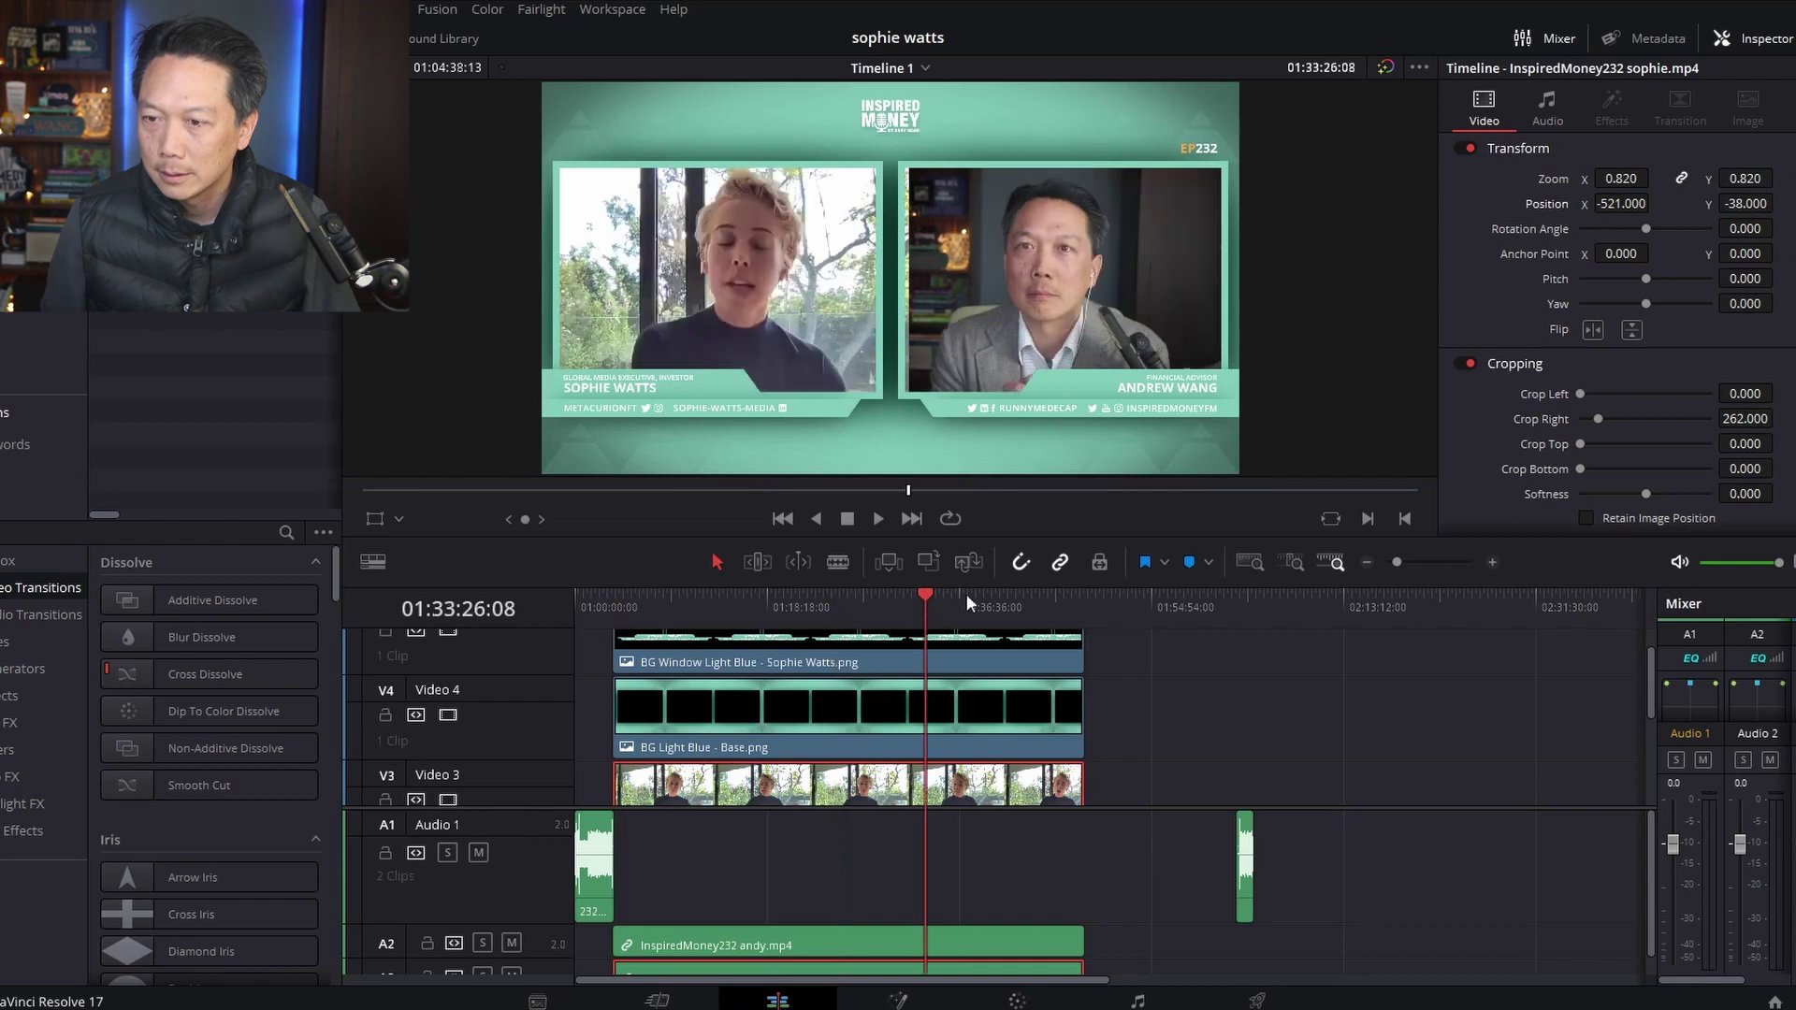
click(971, 593)
click(1003, 591)
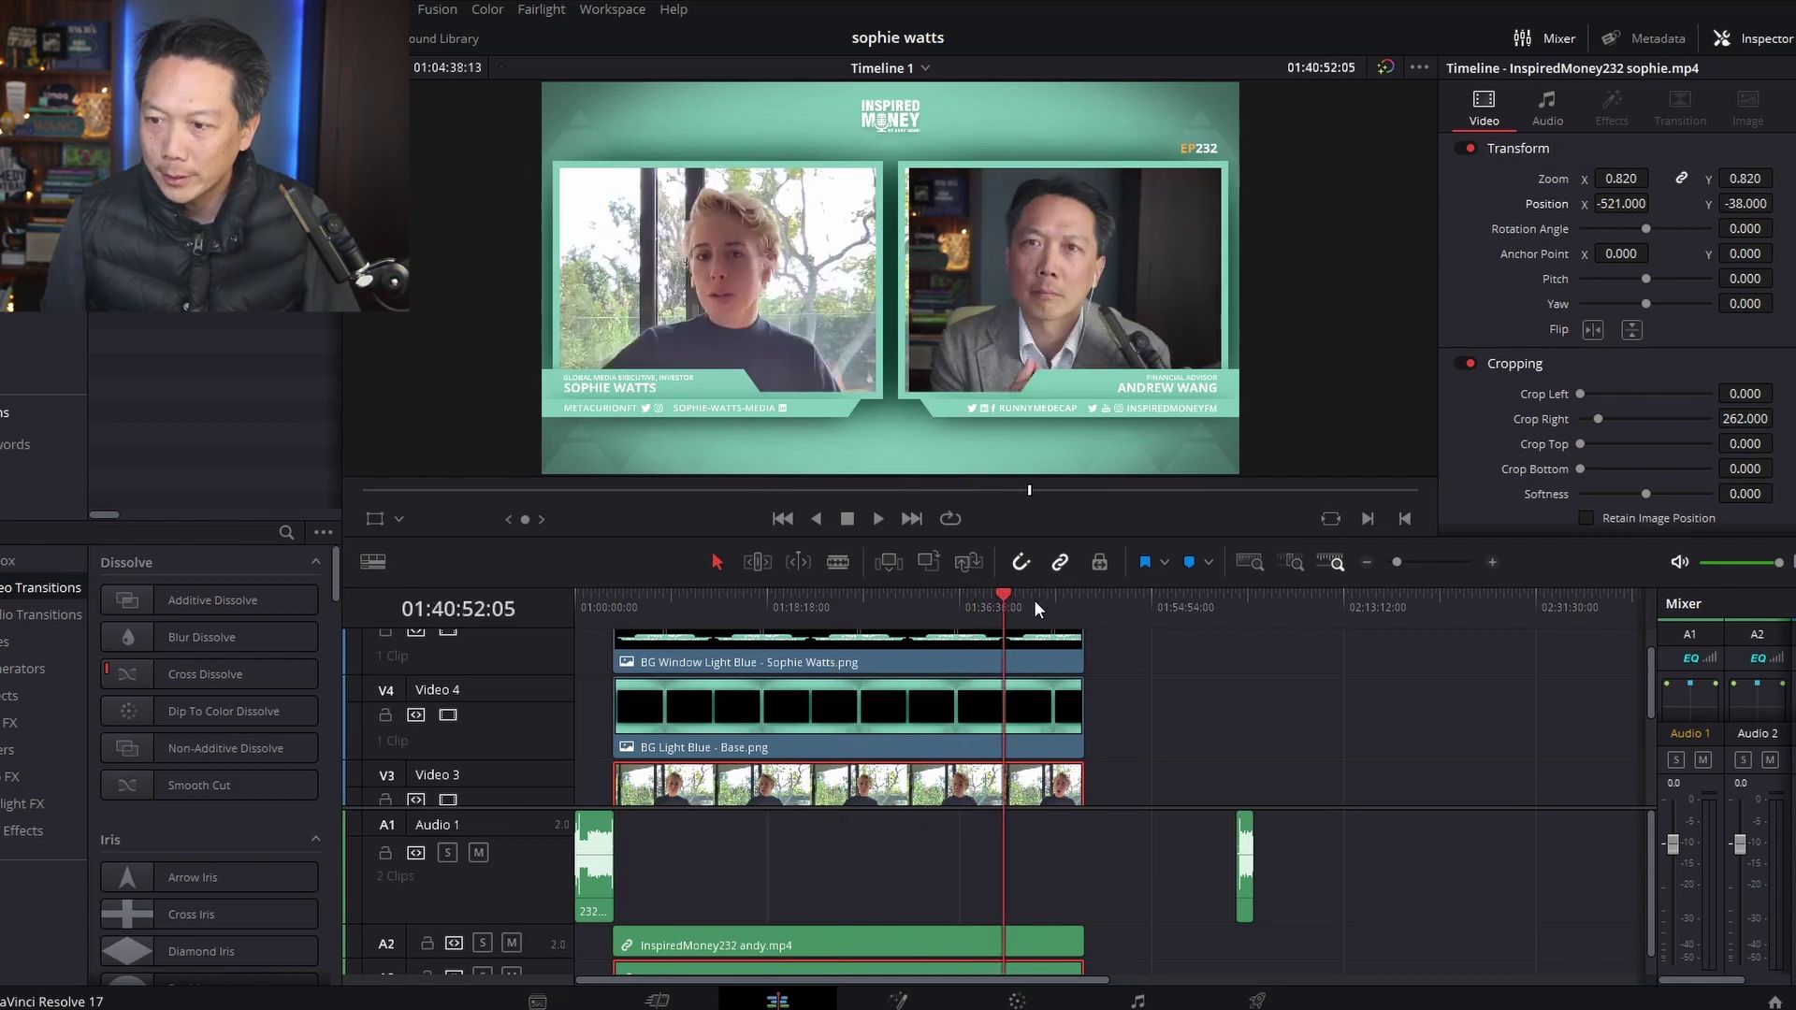
click(1034, 603)
click(1048, 603)
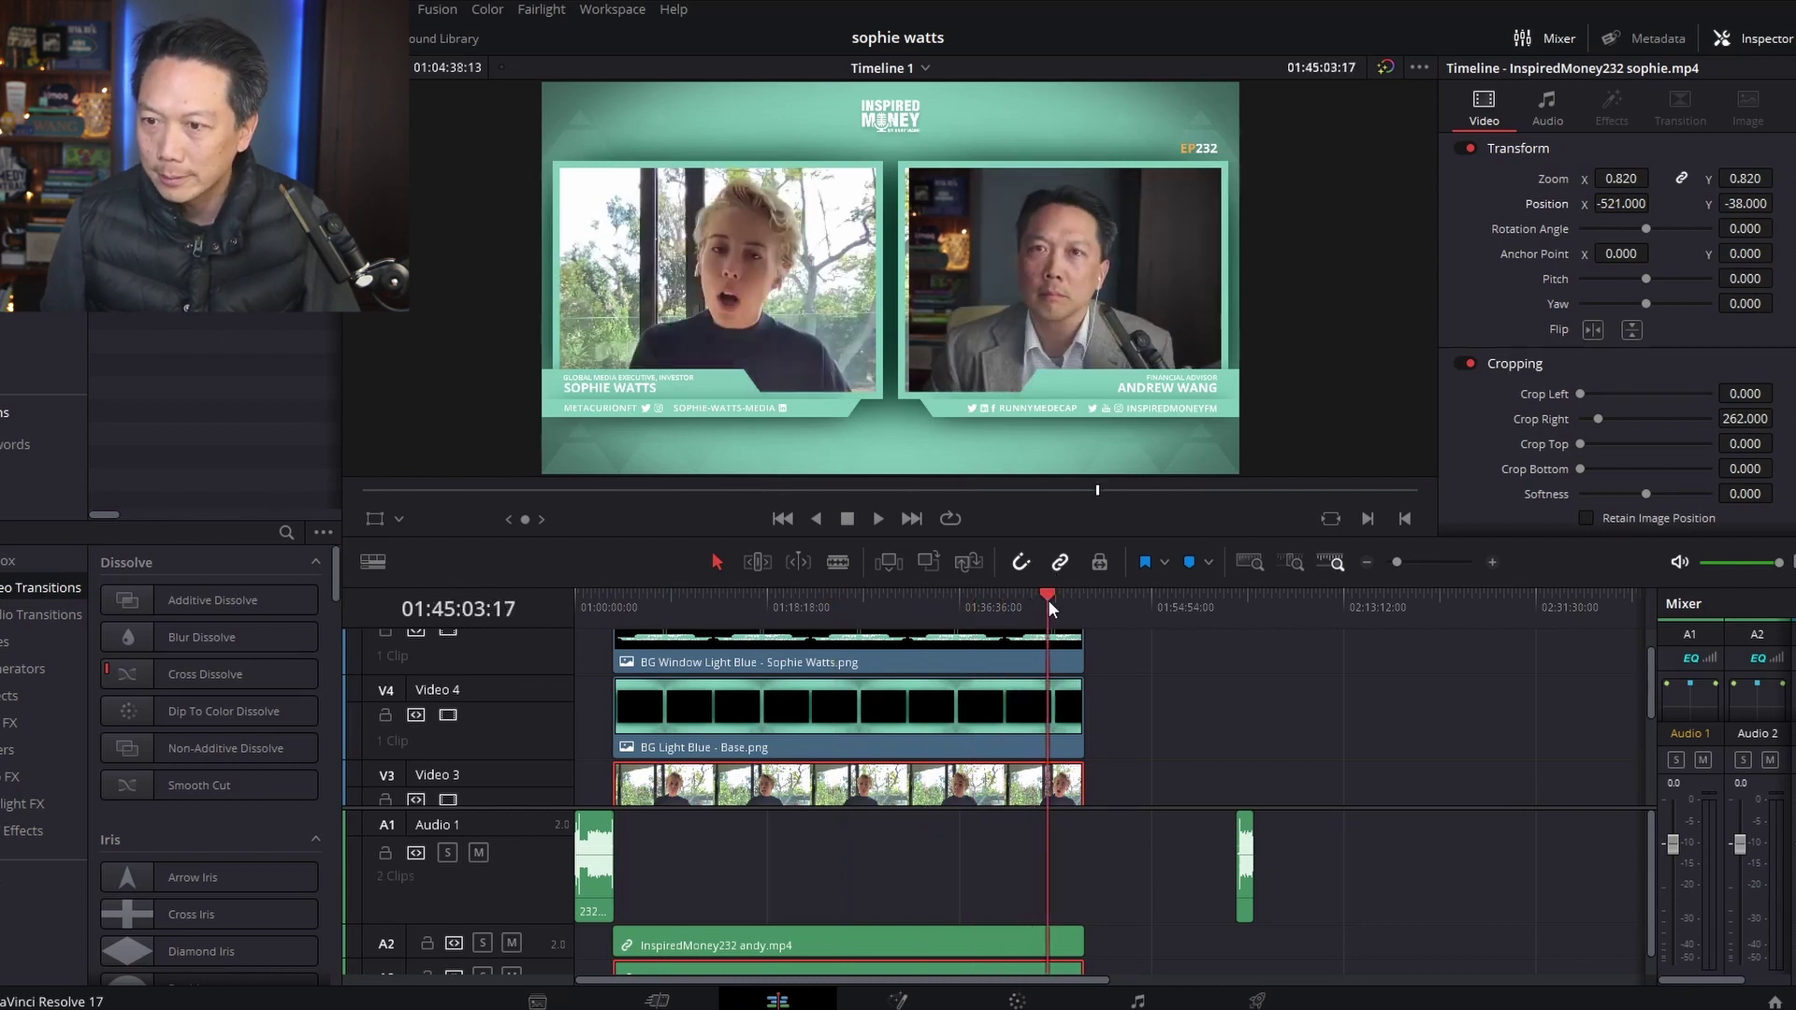
click(1061, 598)
click(970, 600)
click(901, 599)
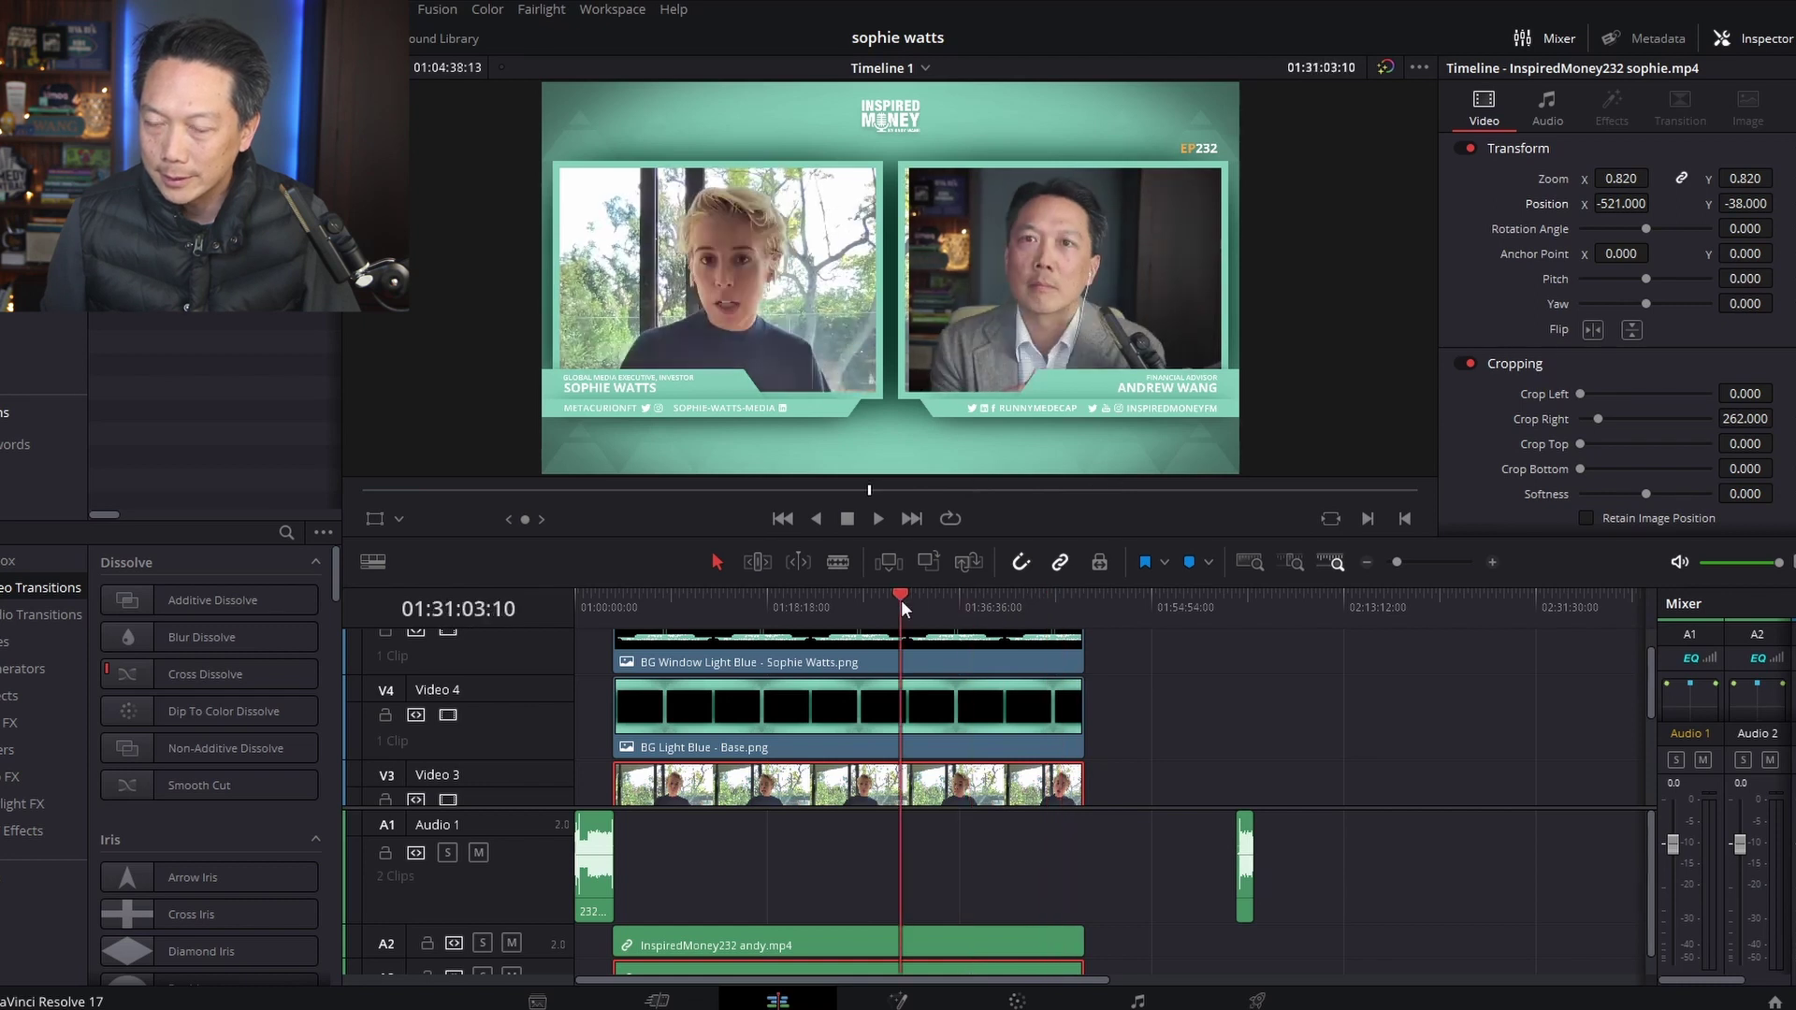
click(867, 604)
click(827, 608)
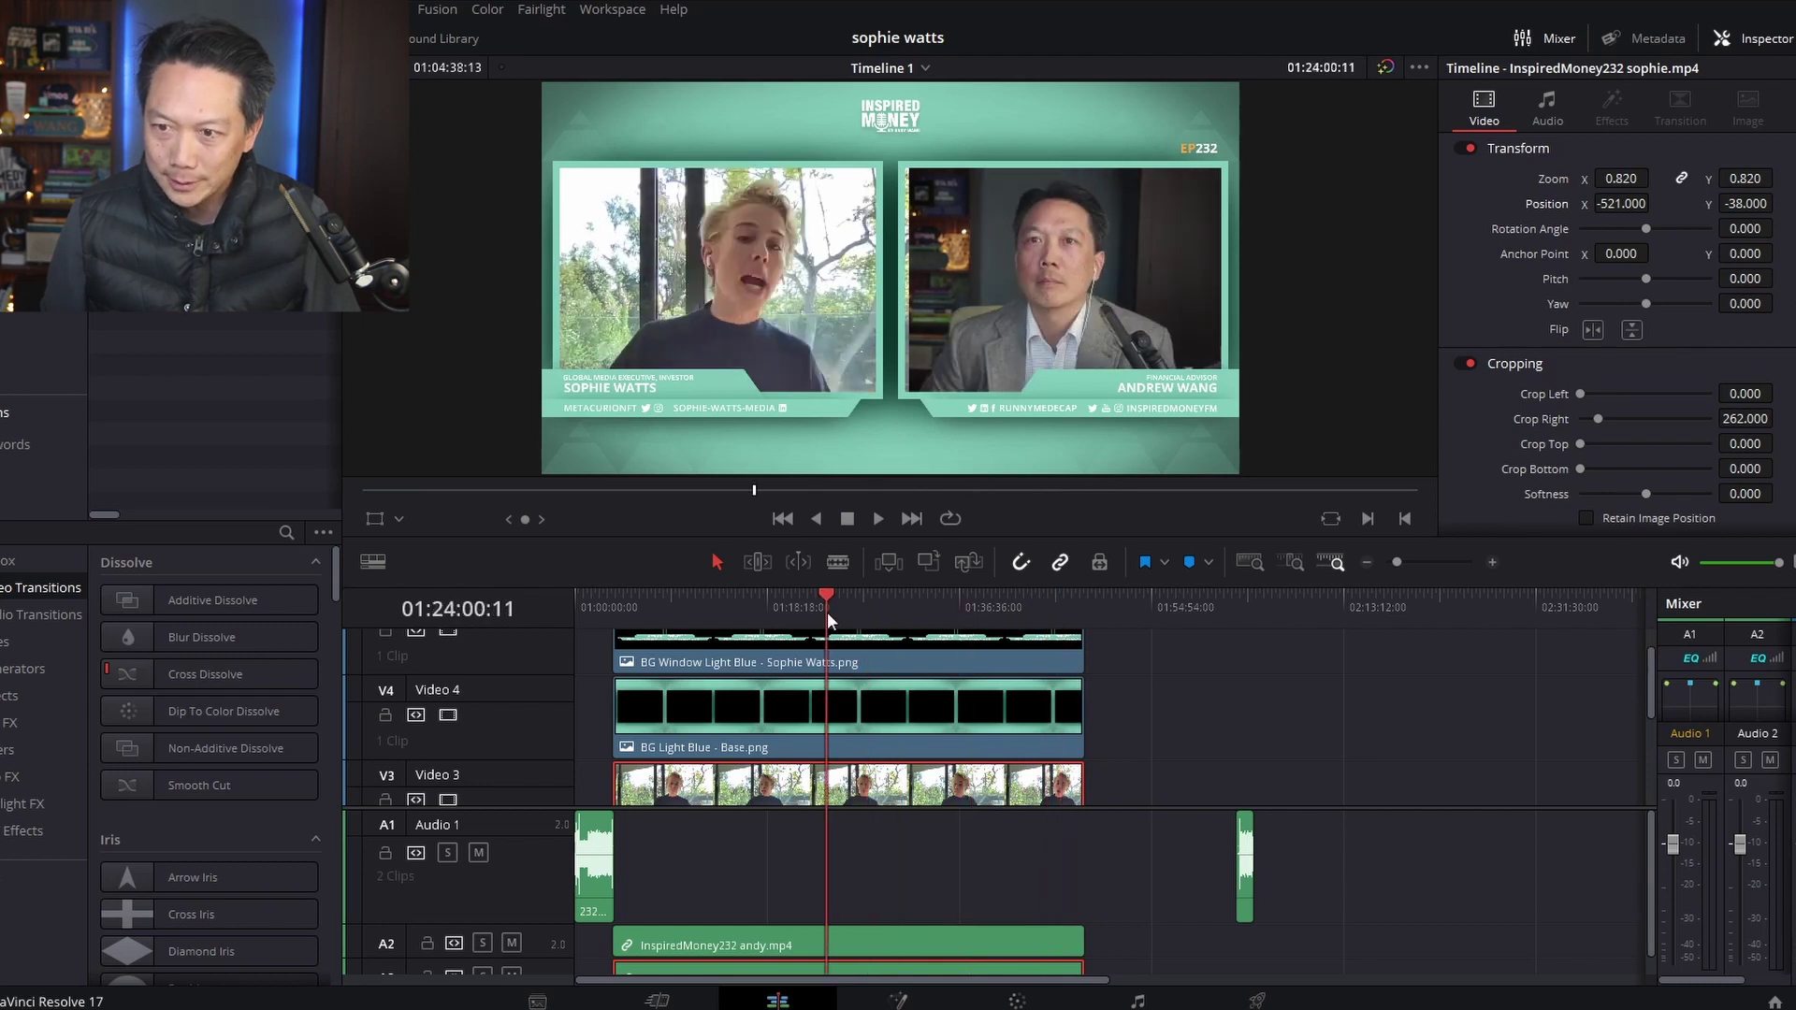
click(966, 608)
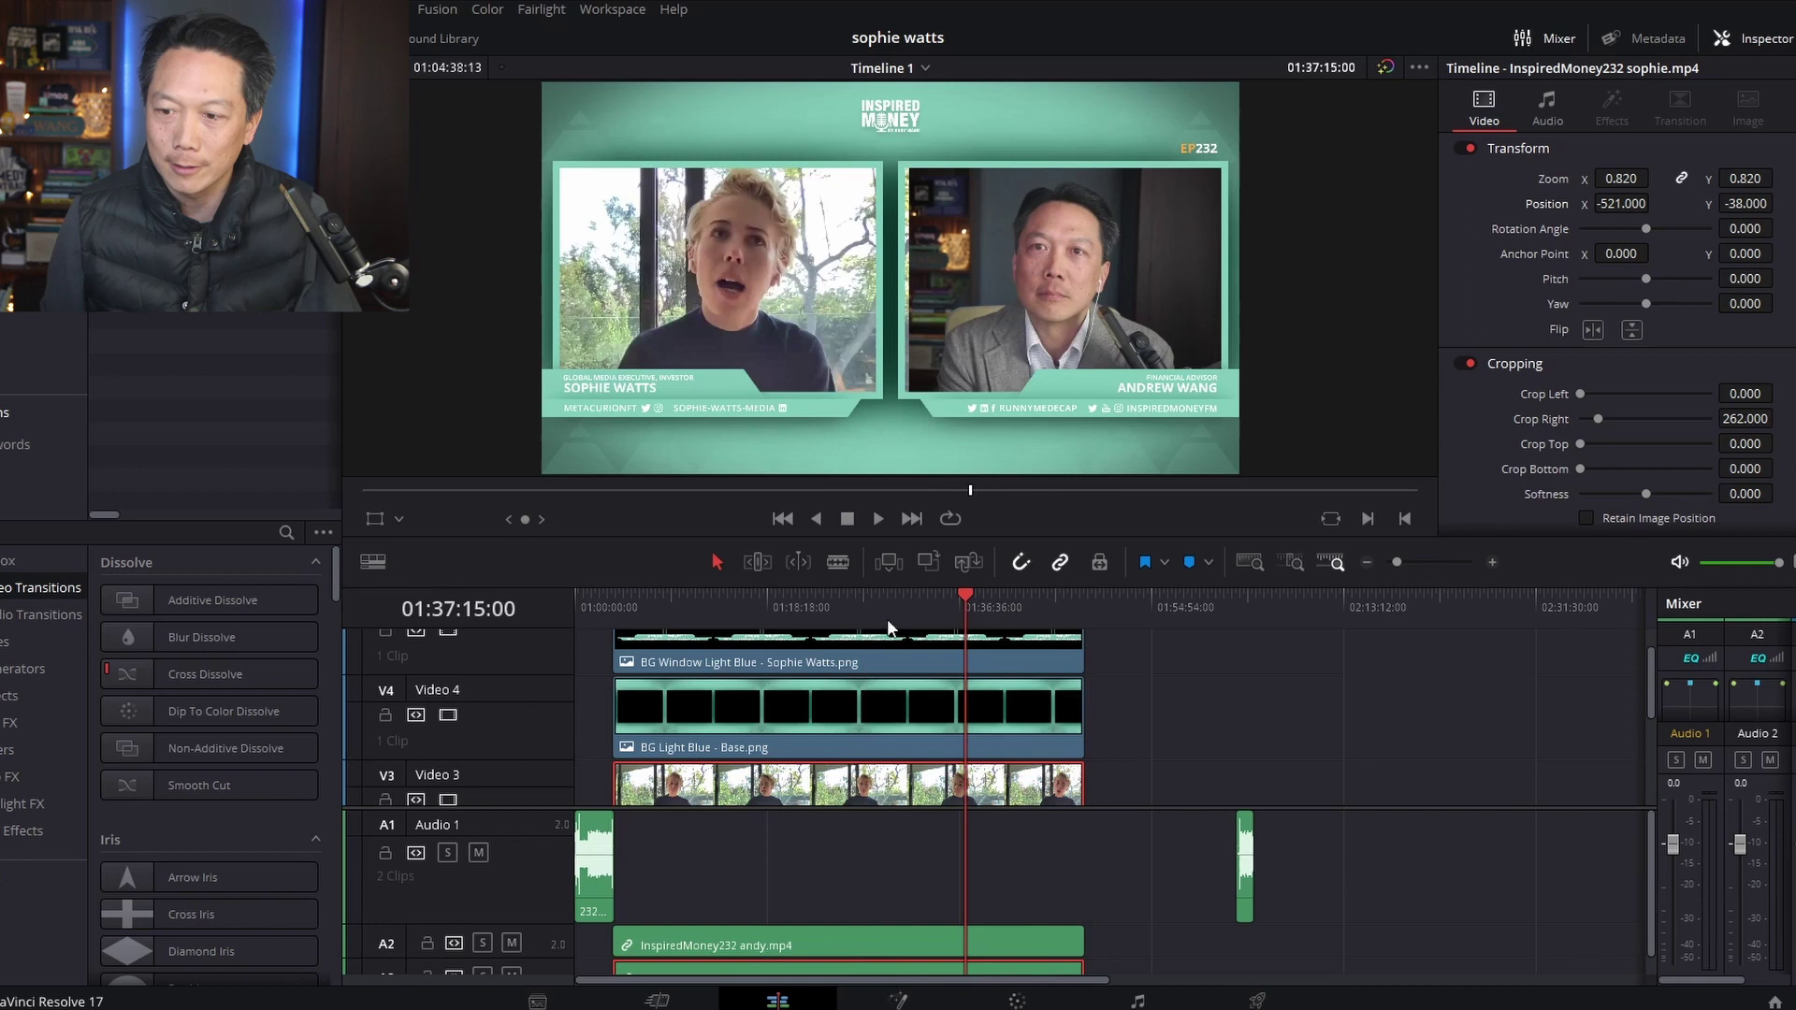
click(843, 621)
click(750, 608)
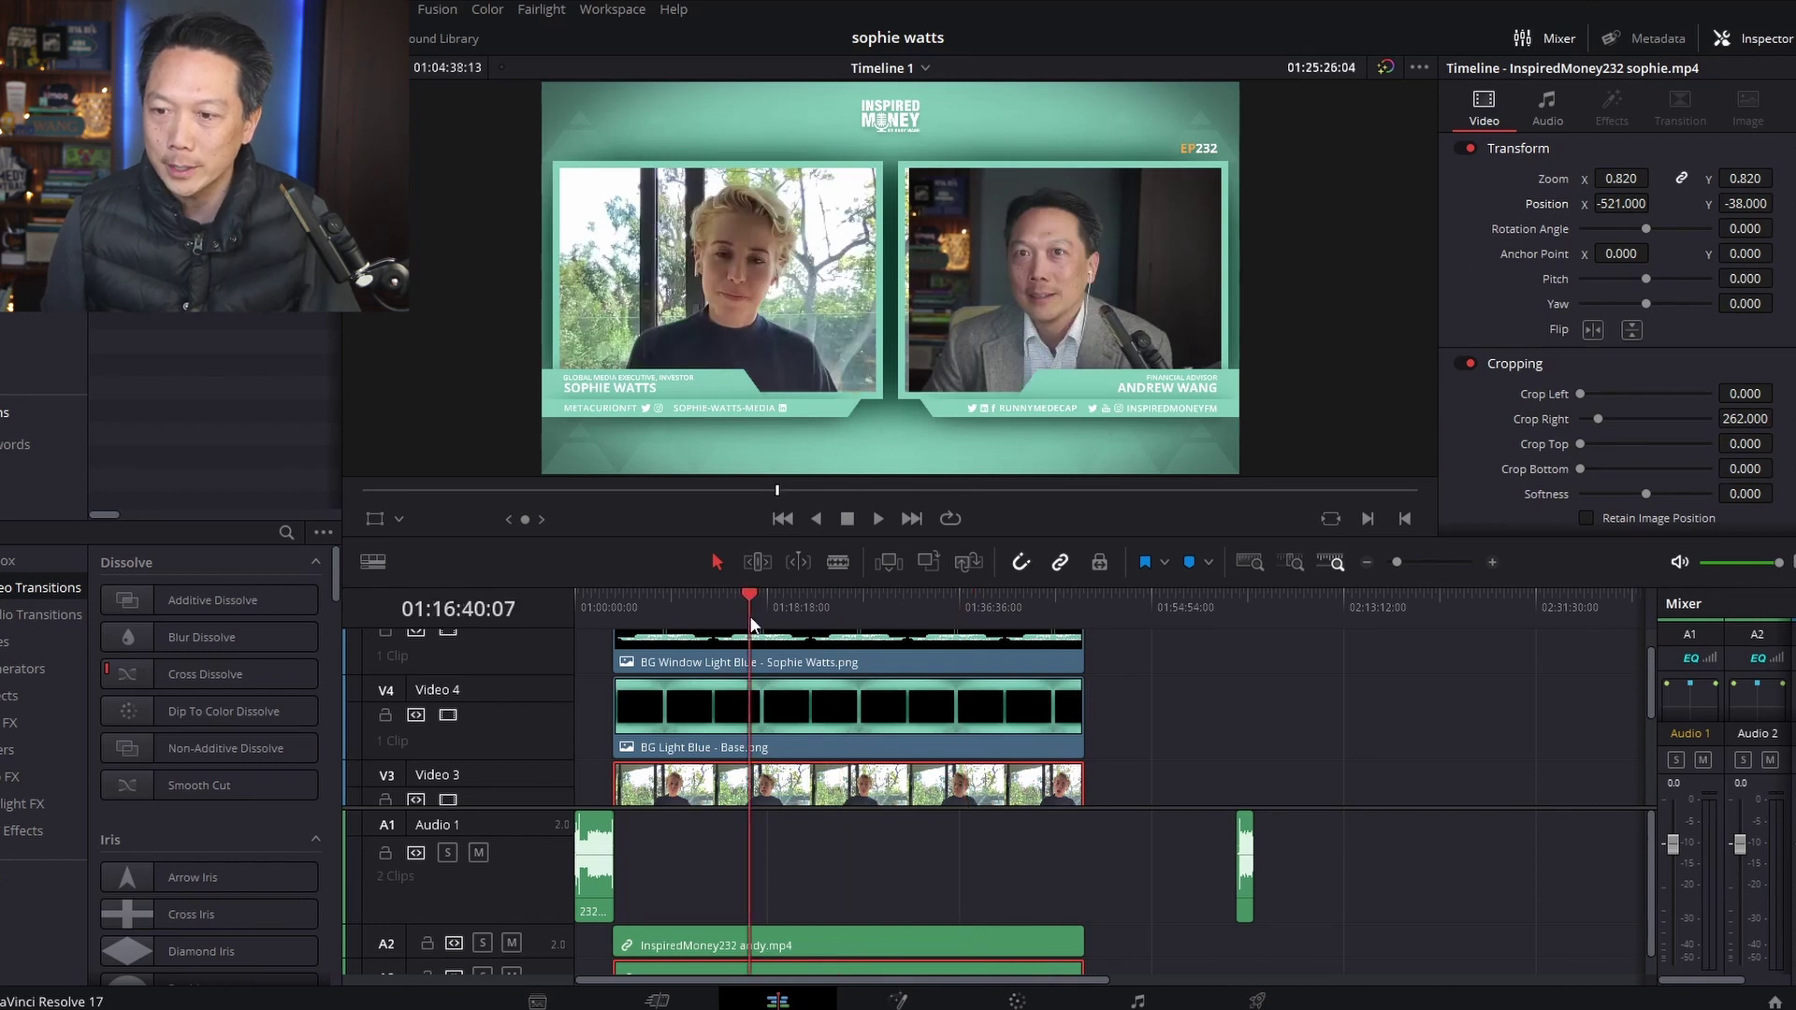
click(644, 603)
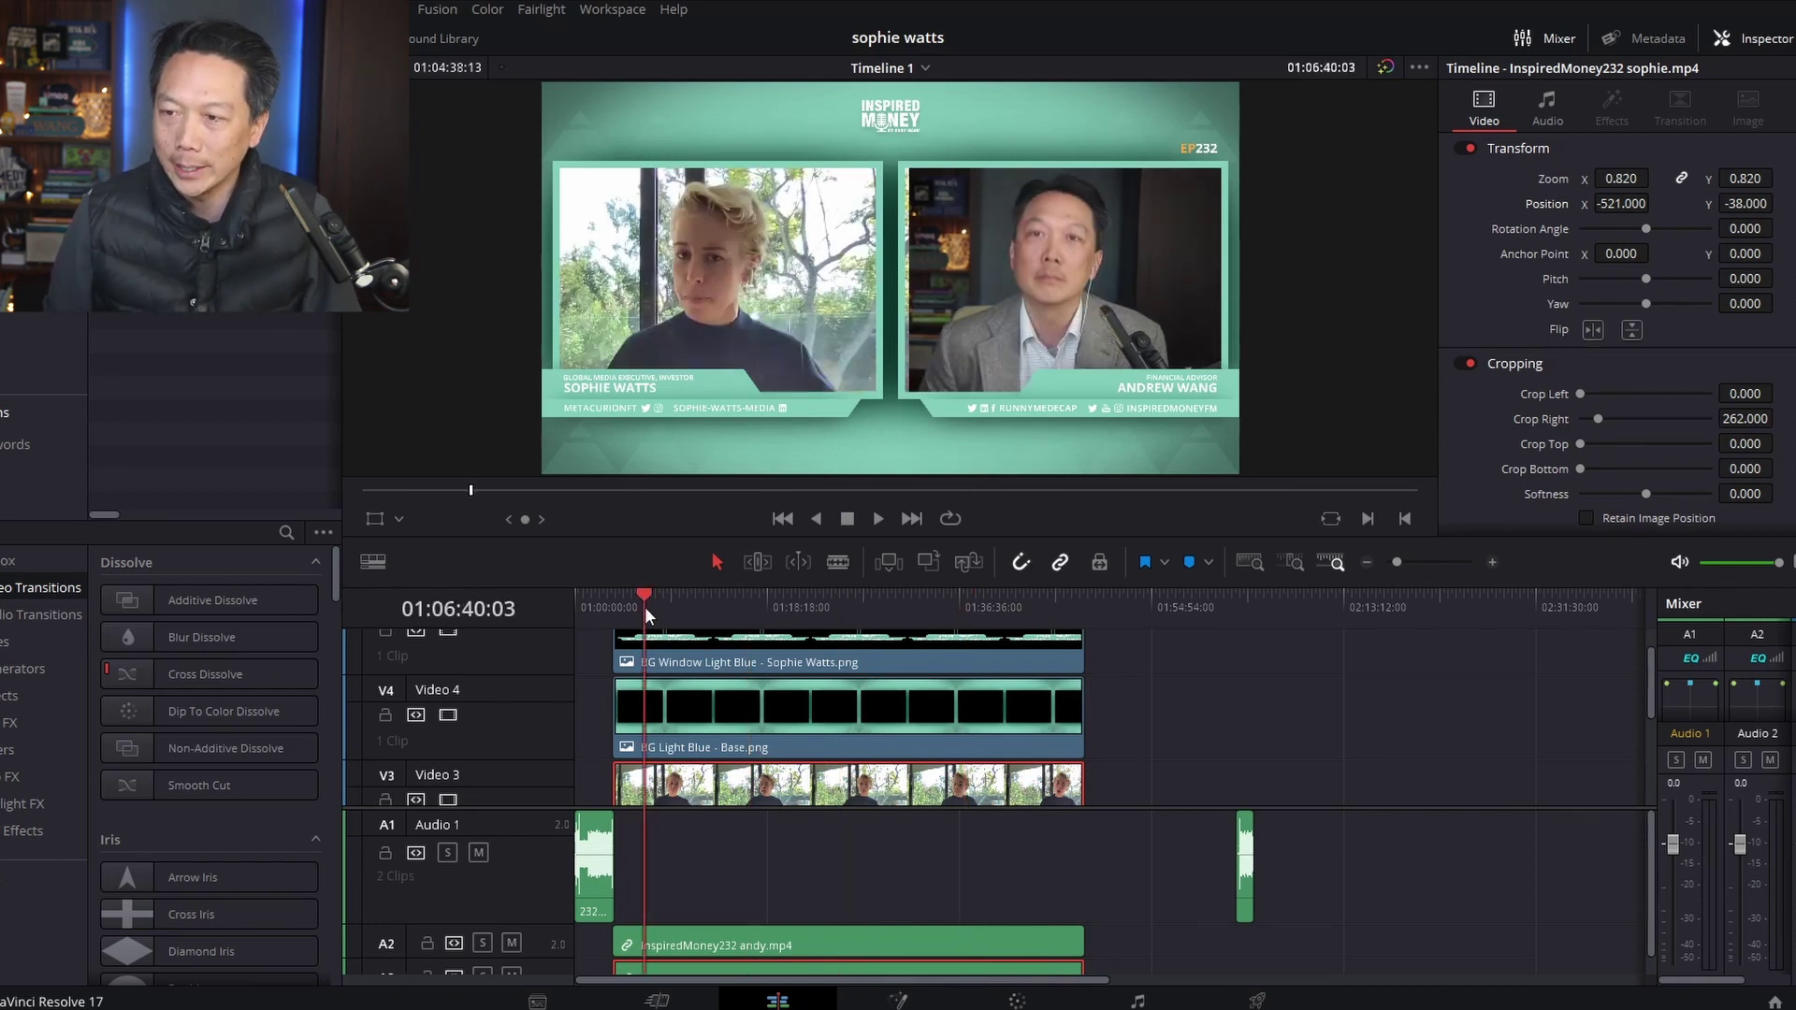
click(616, 606)
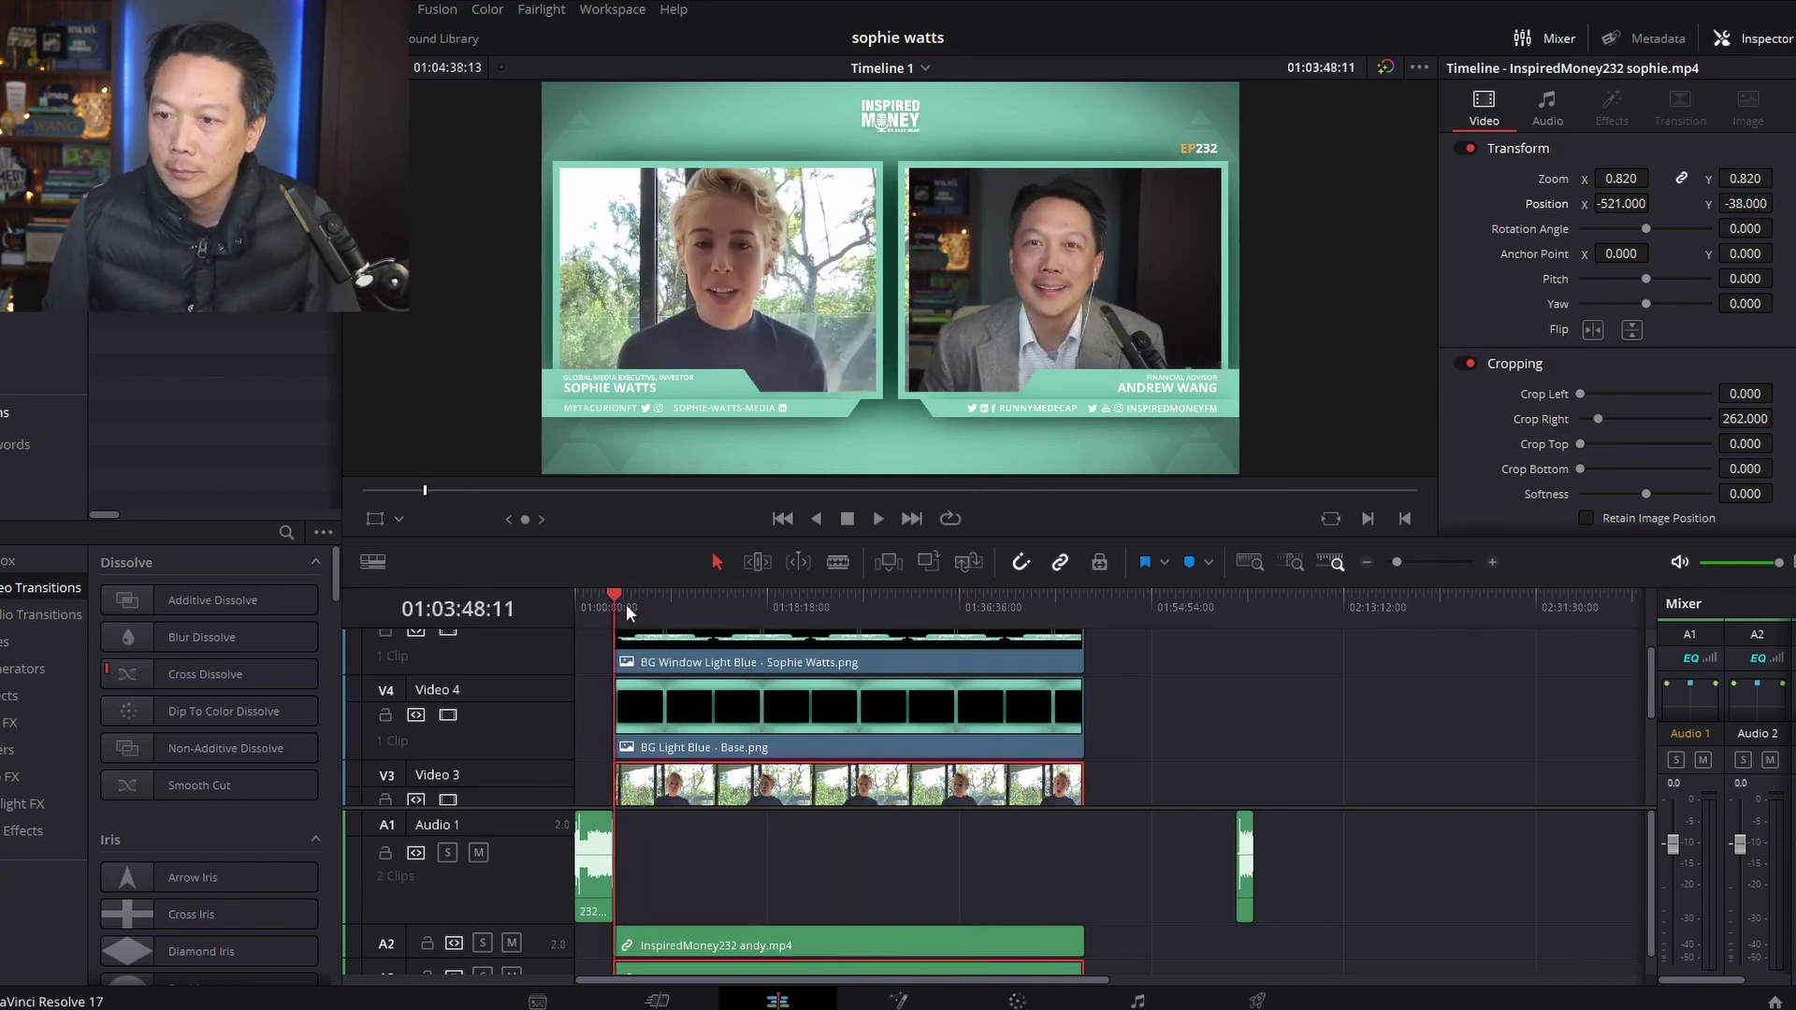
click(840, 609)
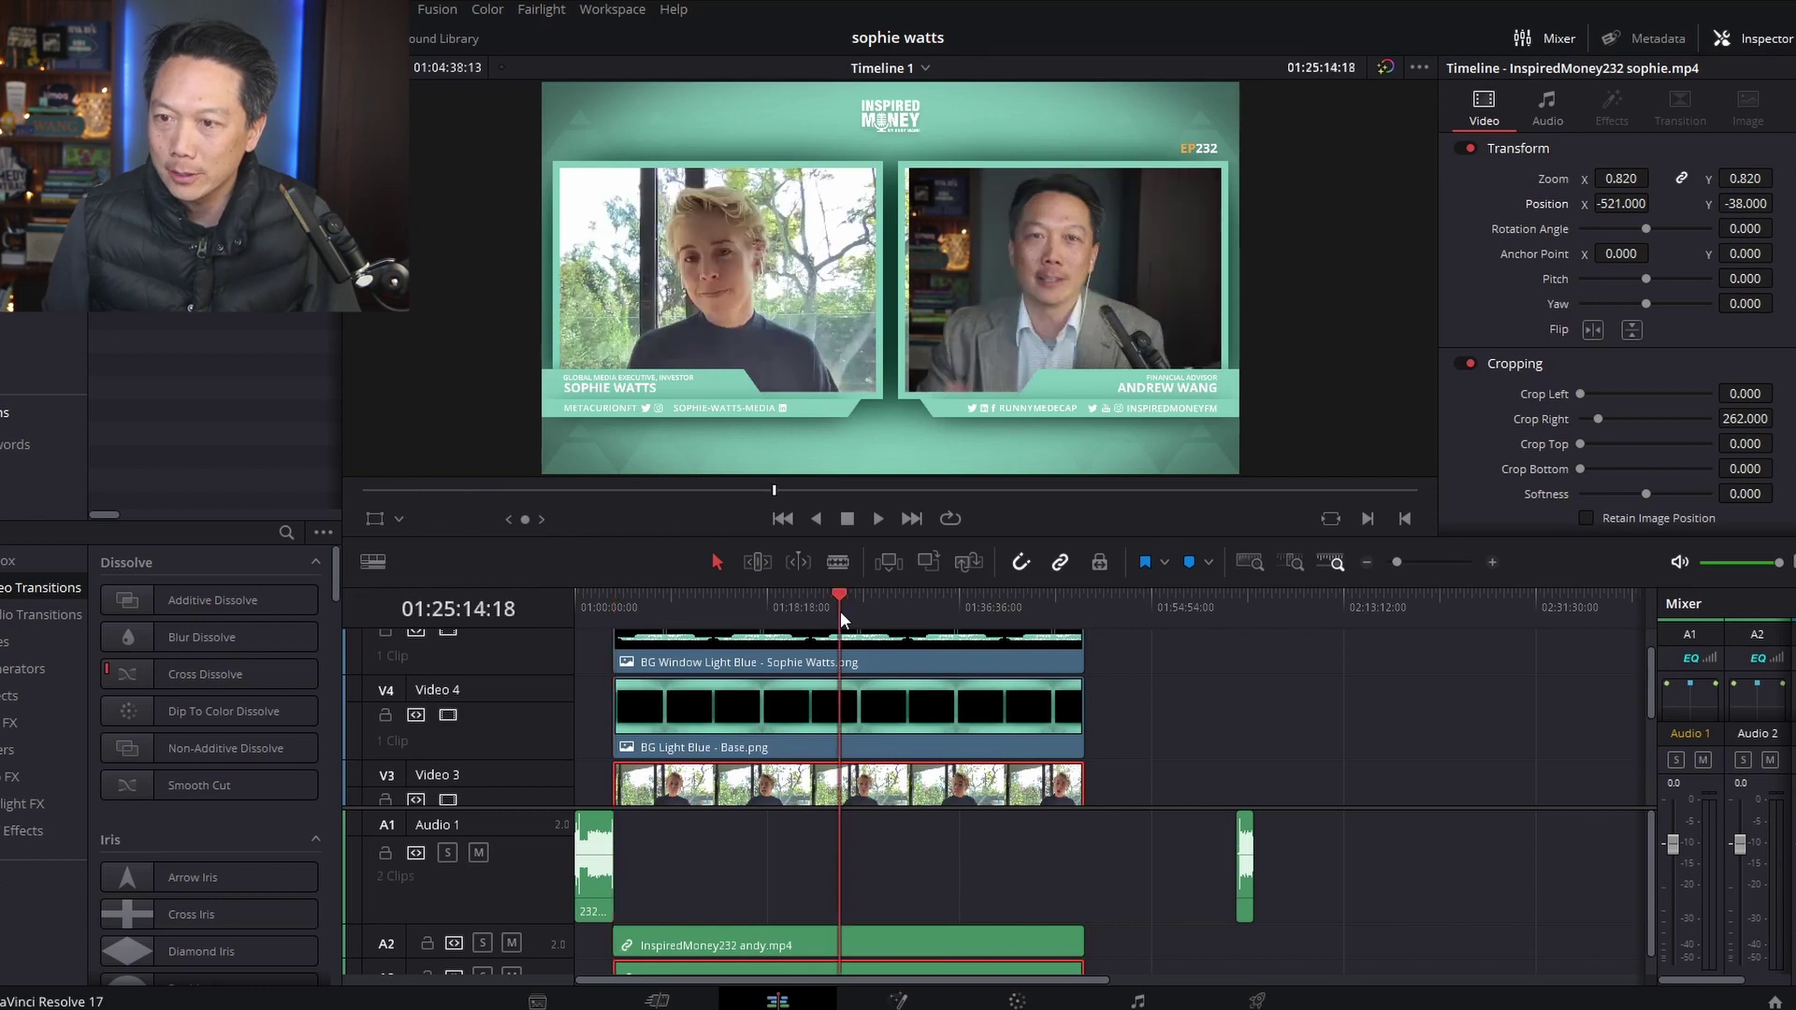
click(910, 604)
click(966, 604)
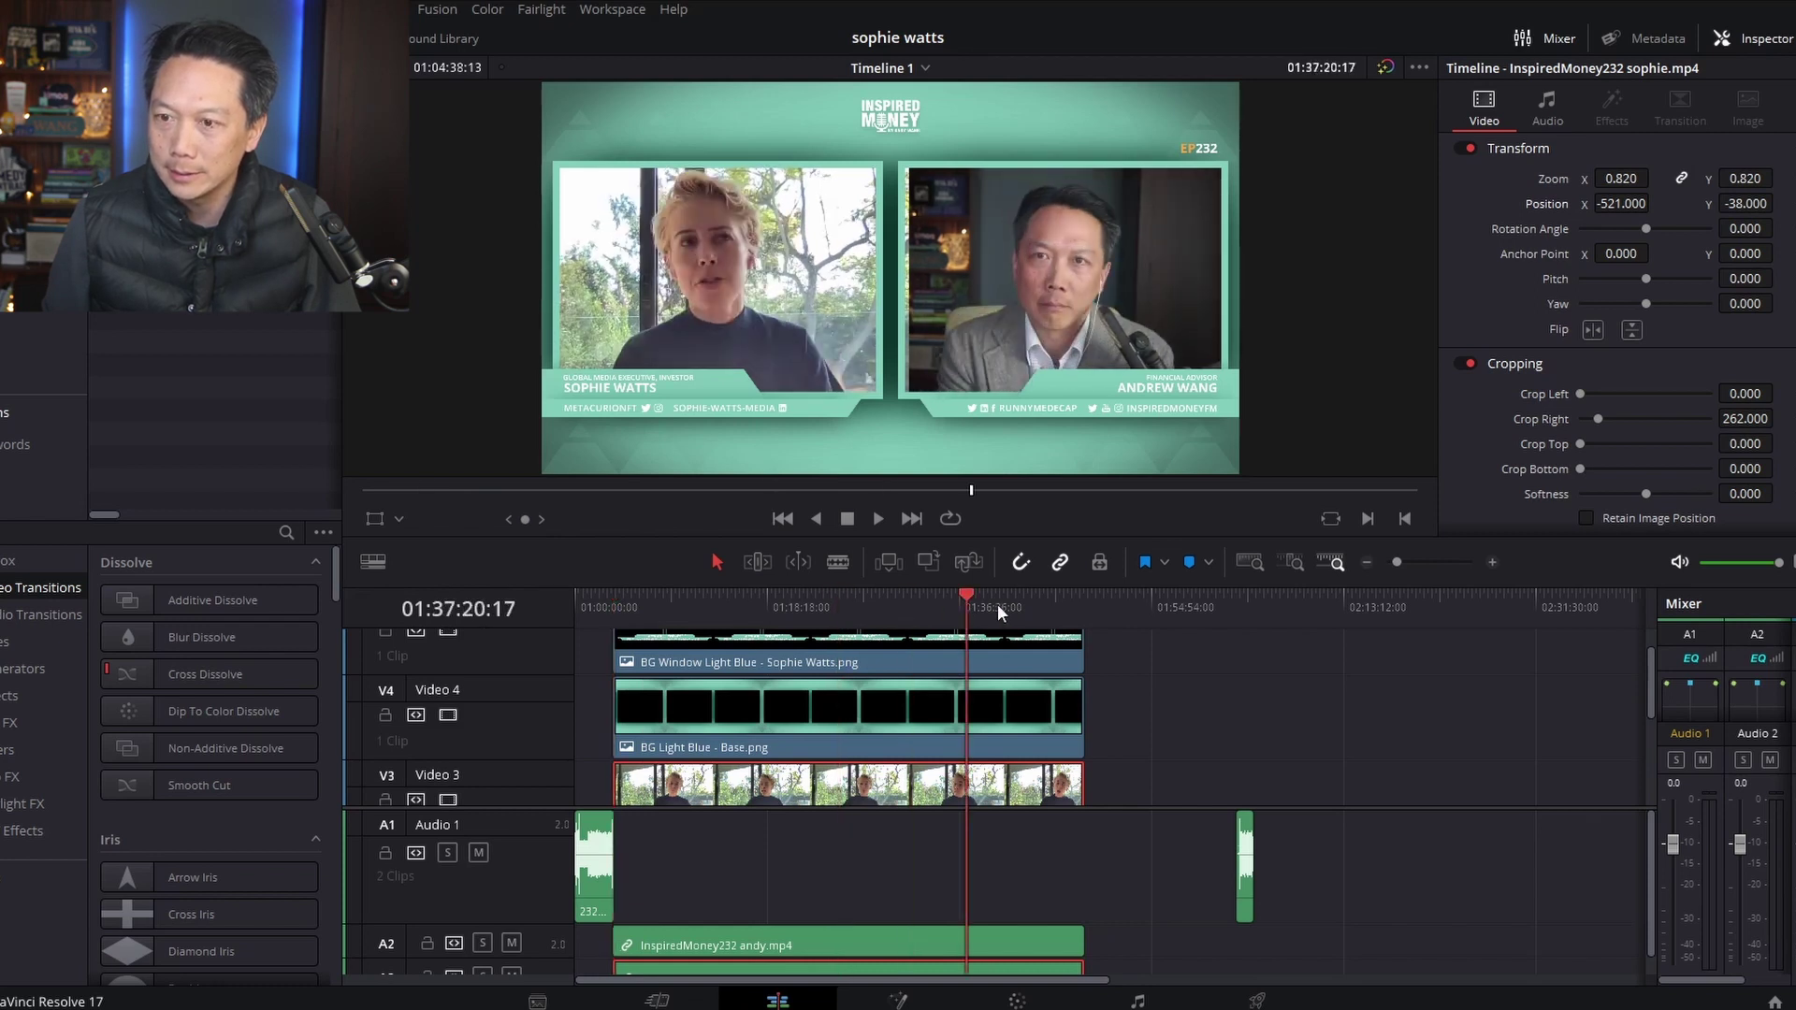
click(1000, 603)
click(1035, 605)
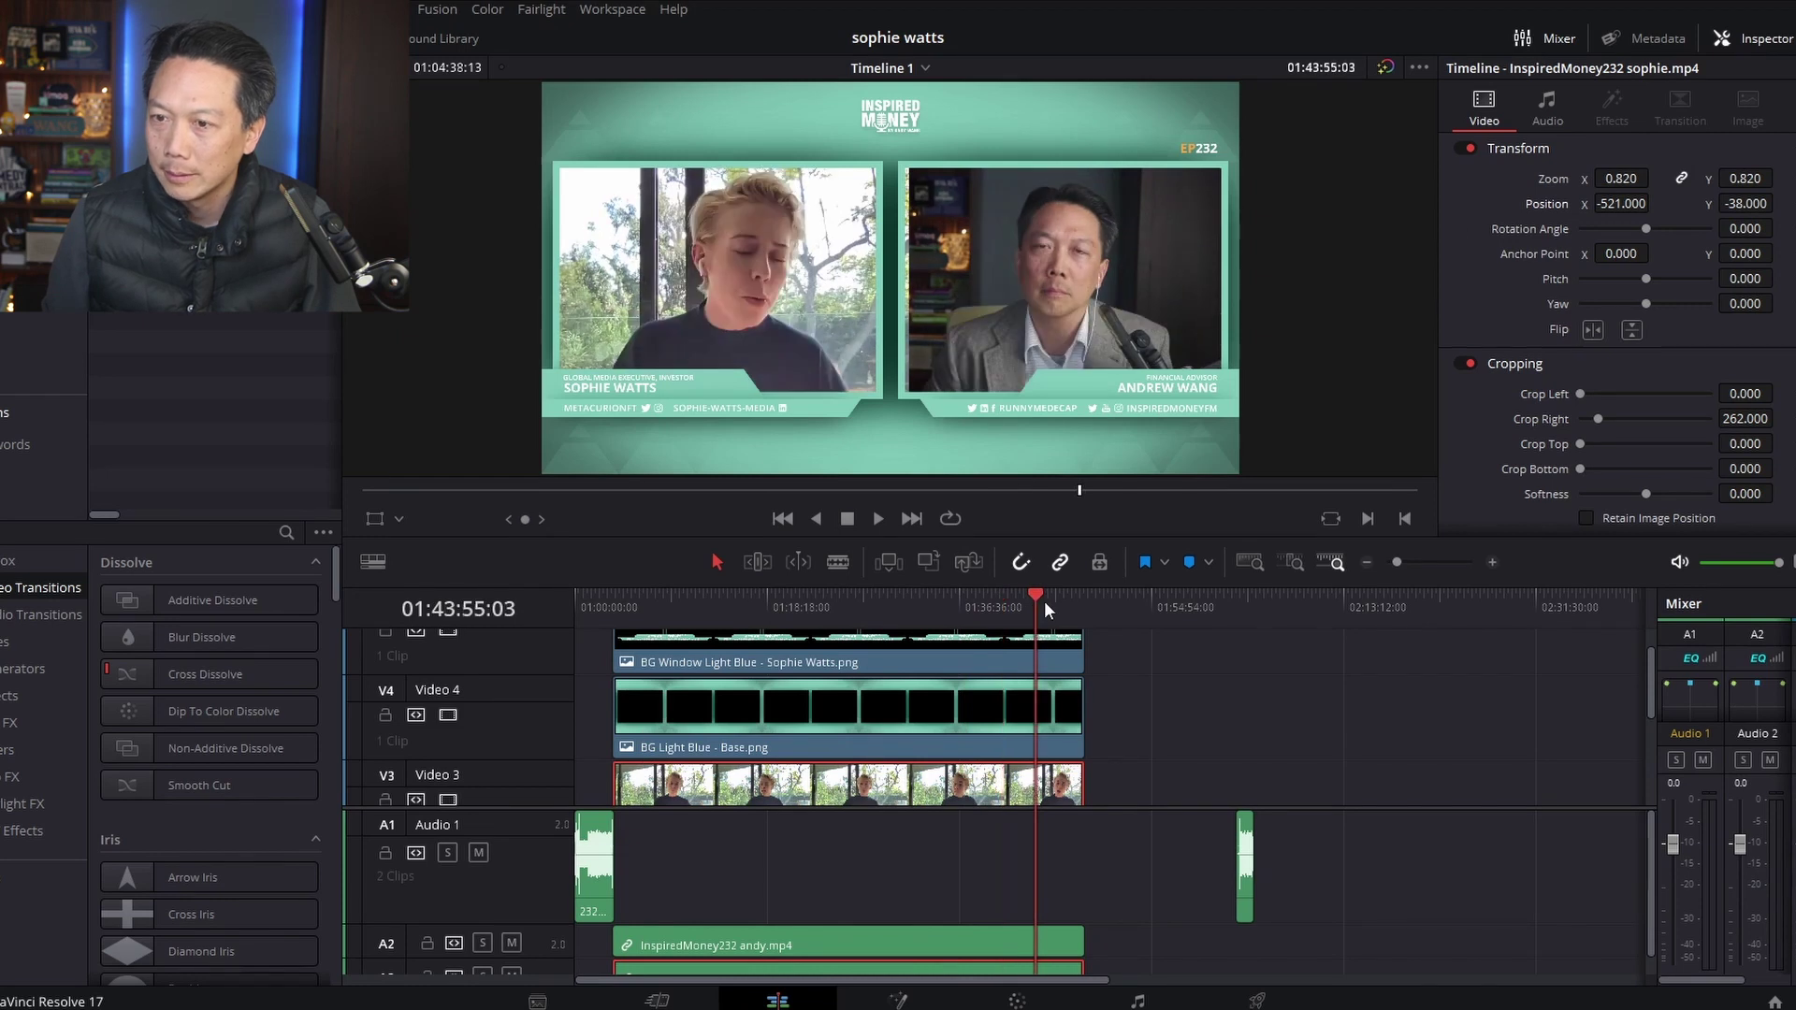
click(1050, 600)
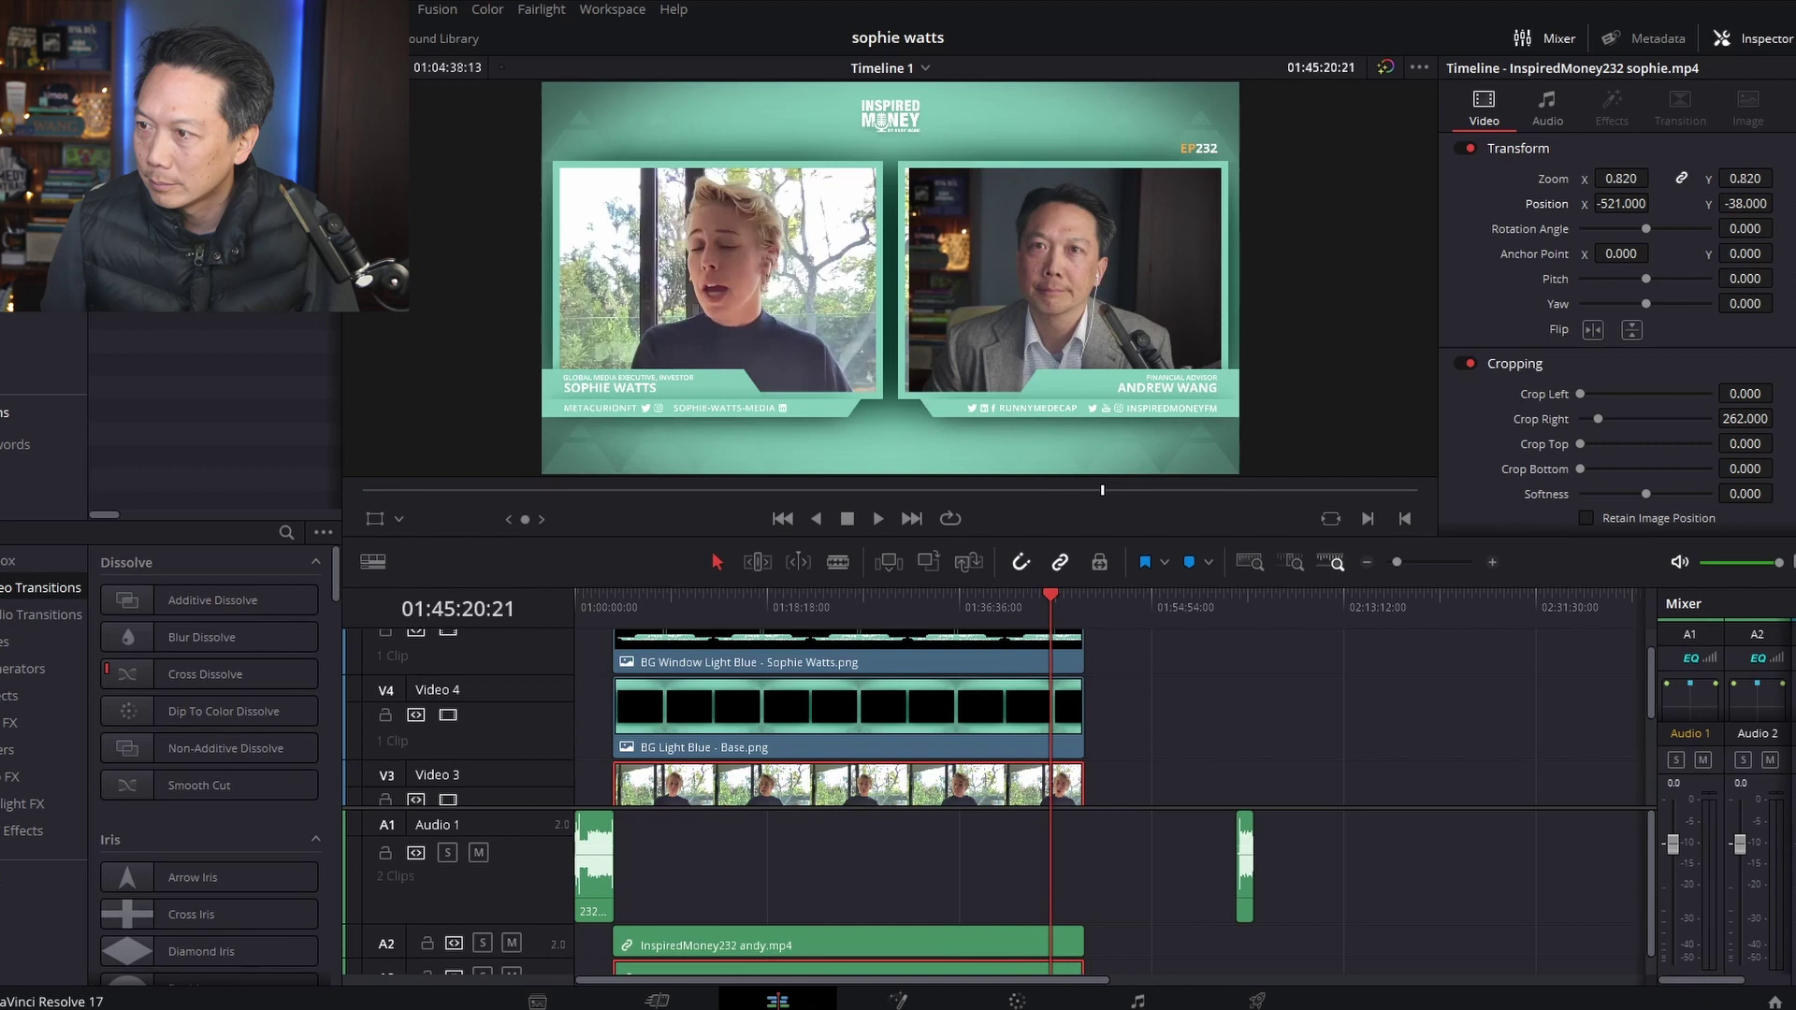
- Set the guest clip's Zoom to 0.800 and raise its Crop Right to 358
click(1620, 177)
text(.8)
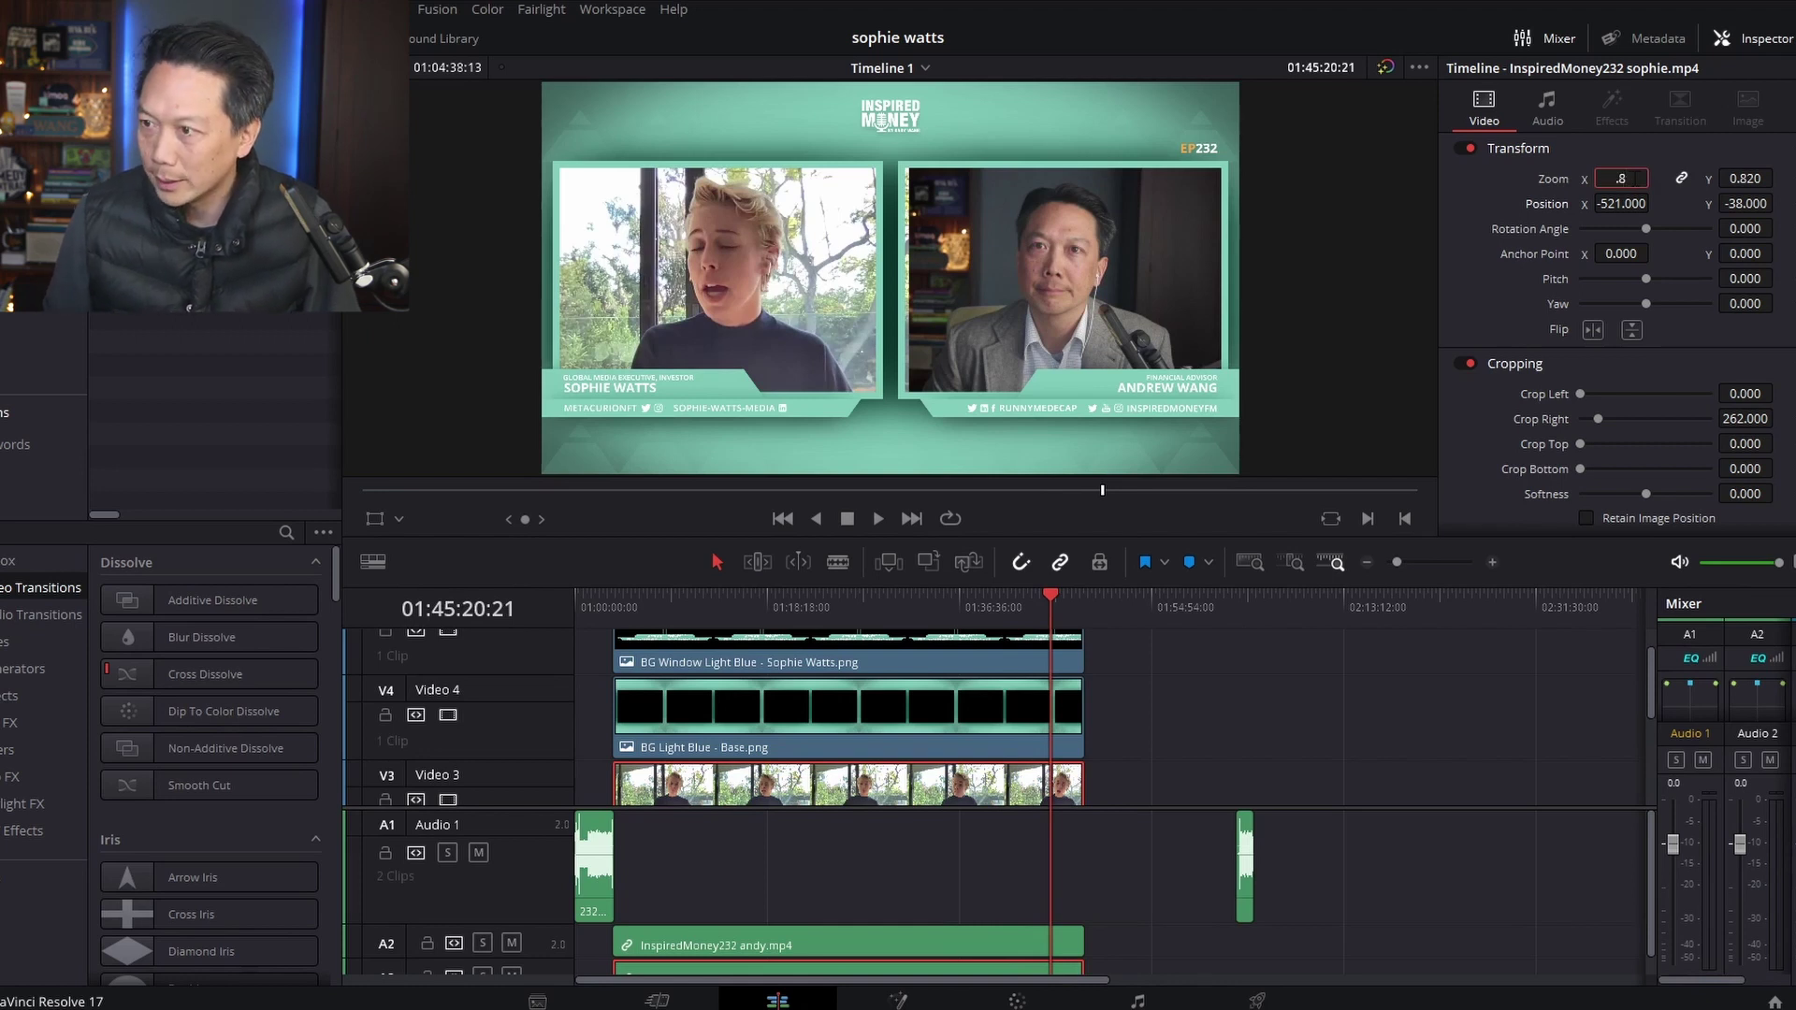
key(Return)
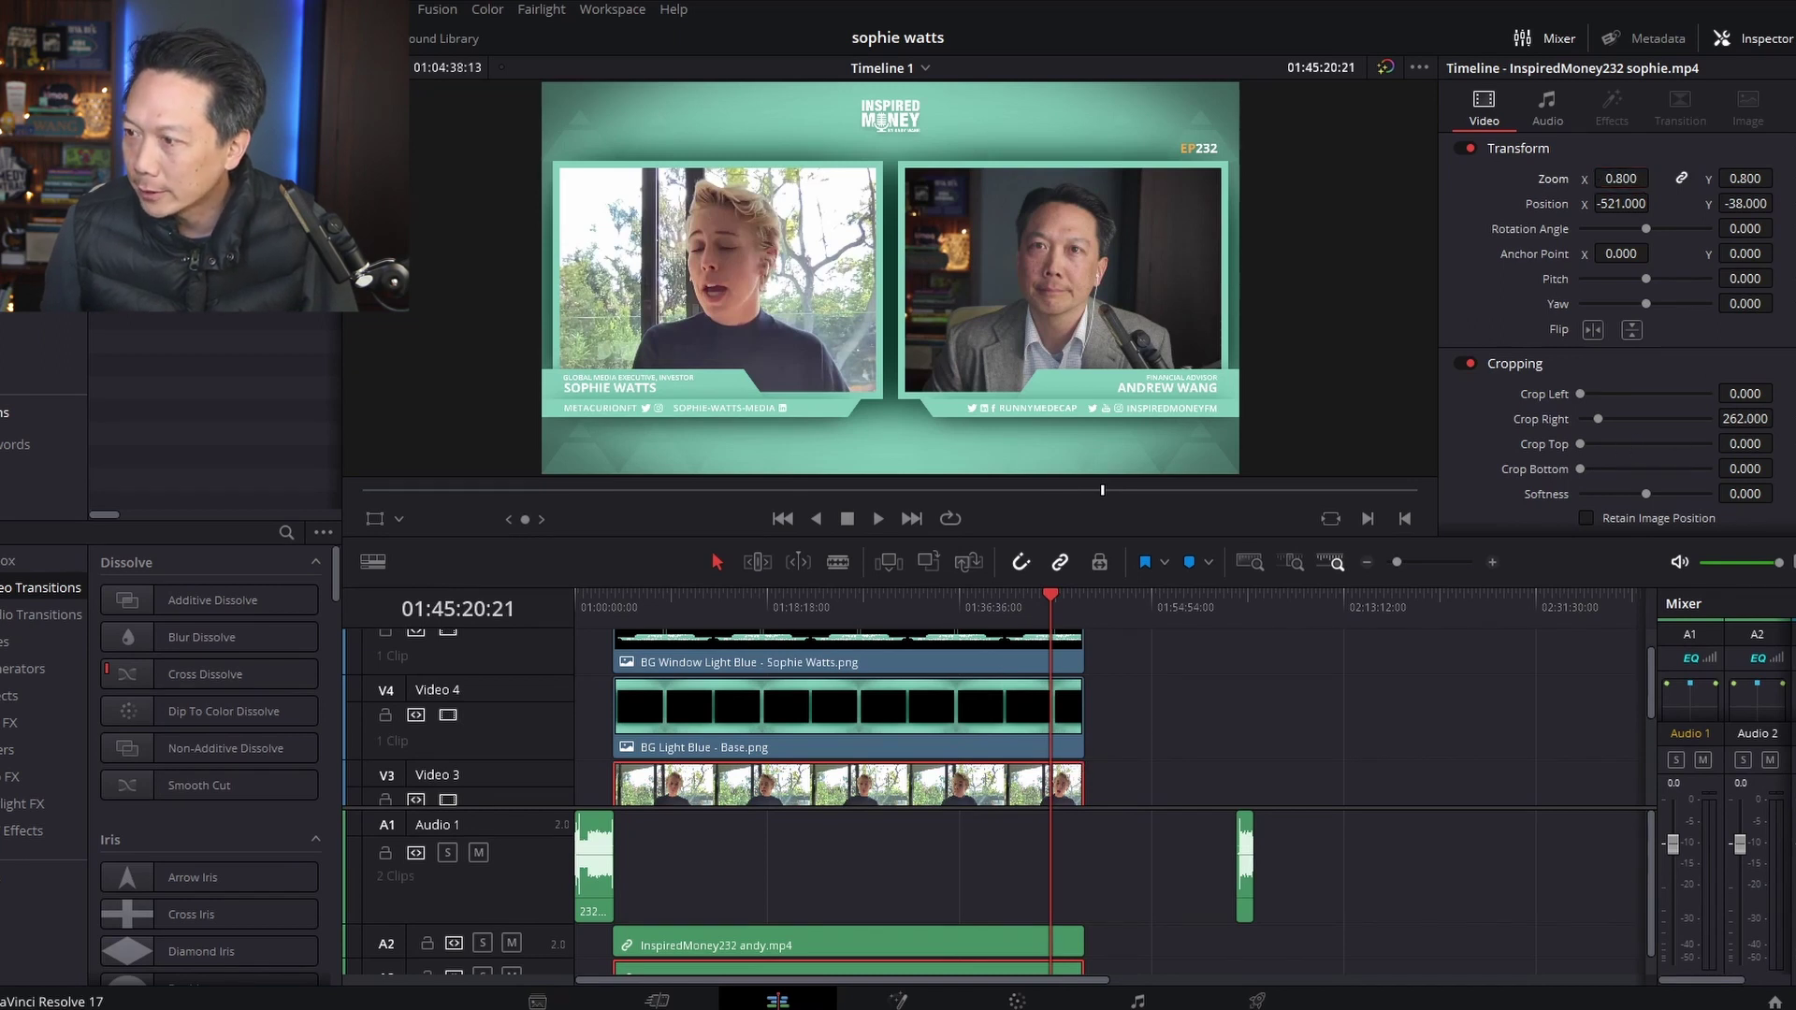
drag(1744, 418, 1754, 418)
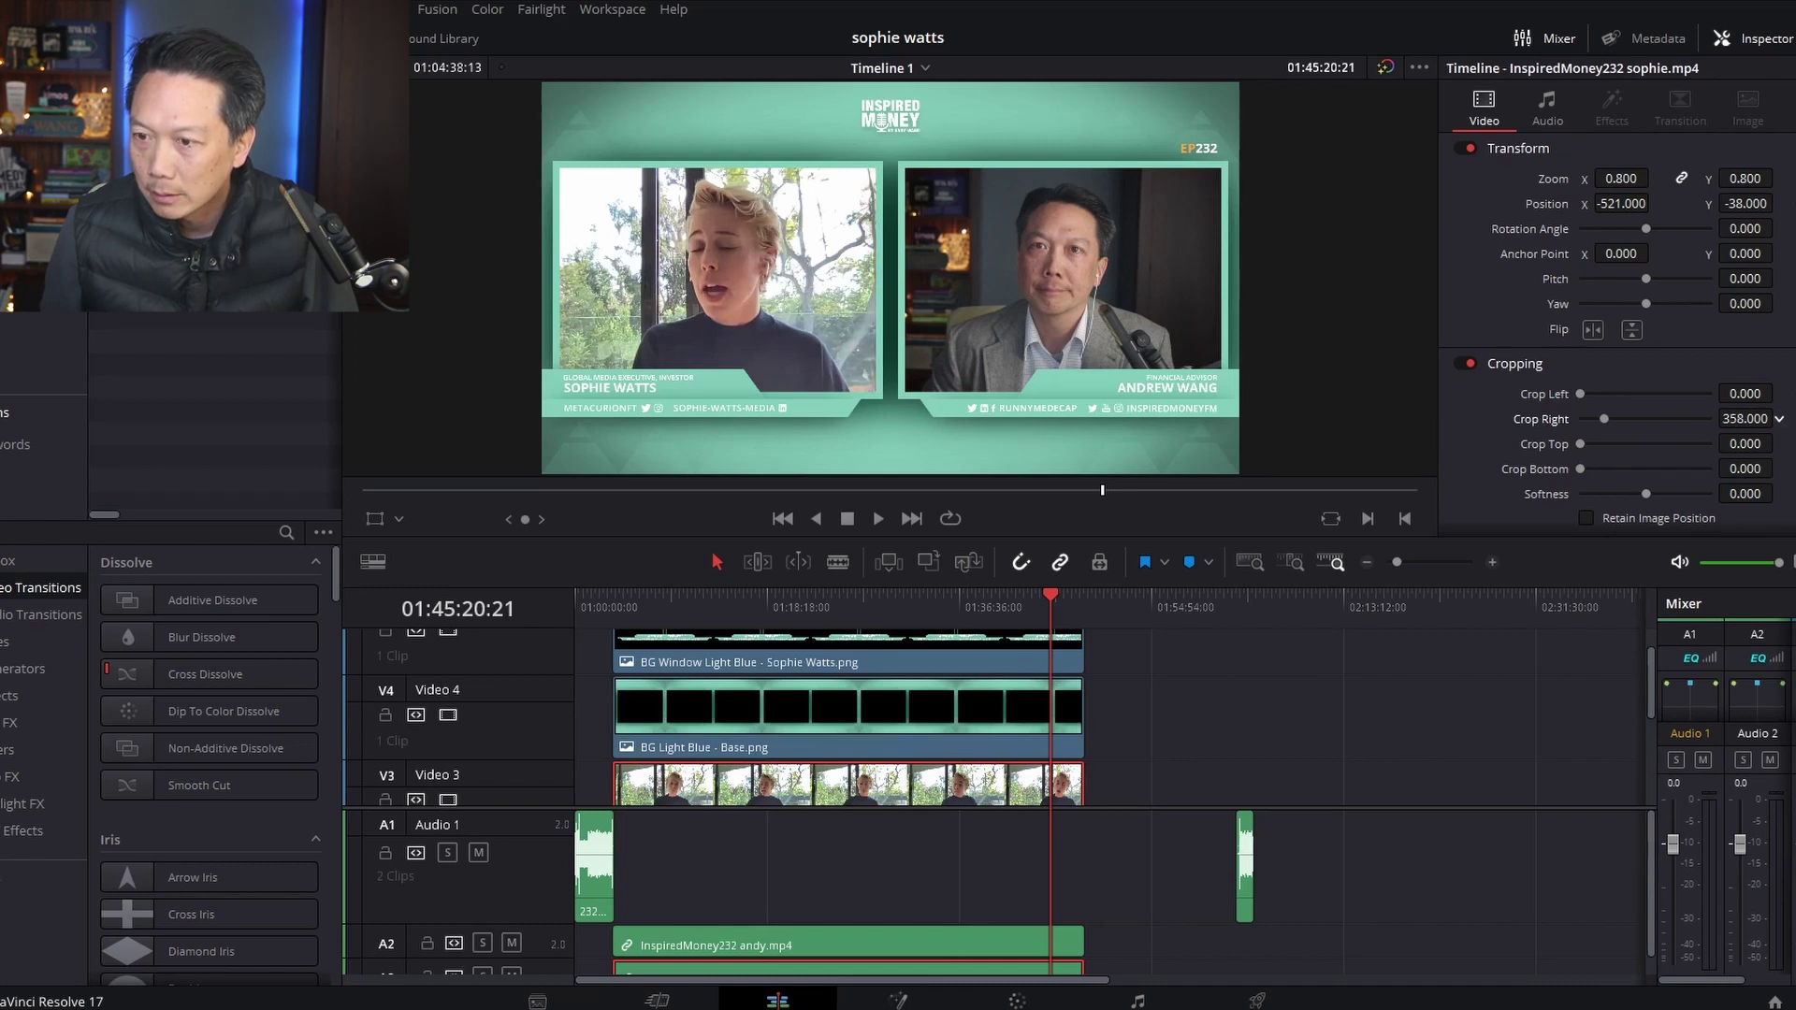
- Return to the interview start, zoom the timeline in and enlarge the Audio 2 track to show its waveform
click(1043, 593)
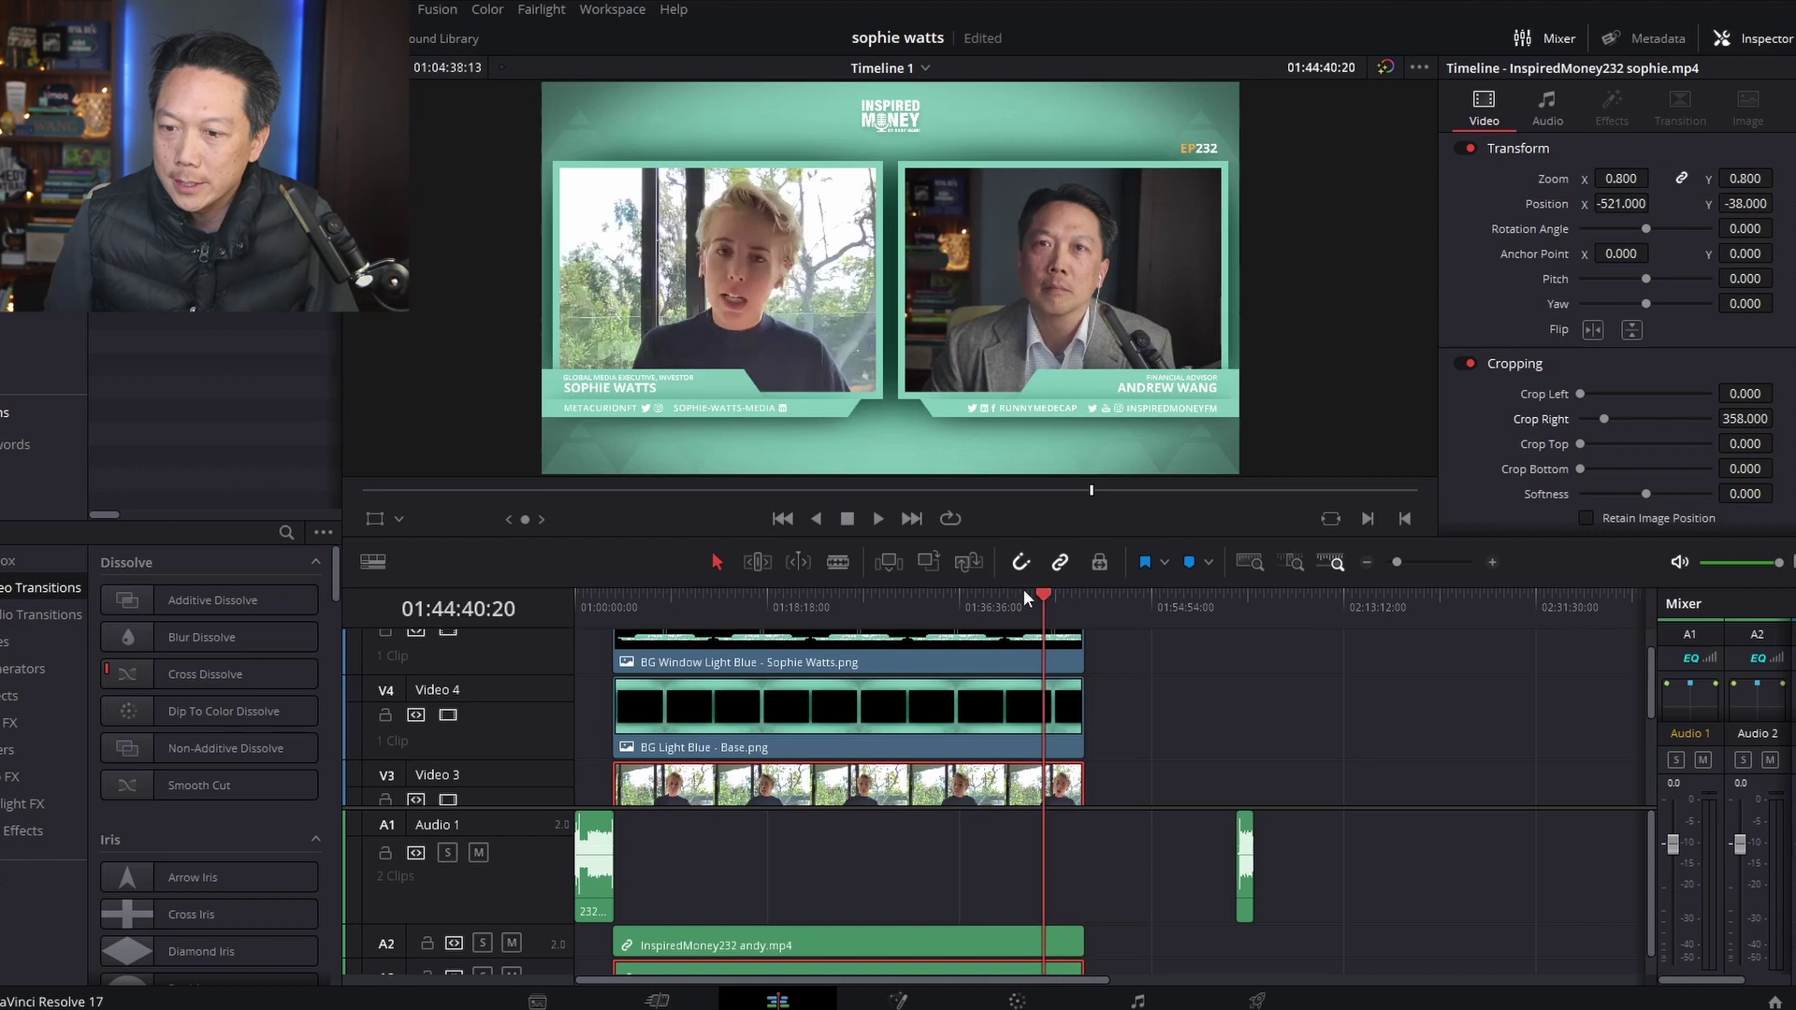
drag(1023, 595, 617, 615)
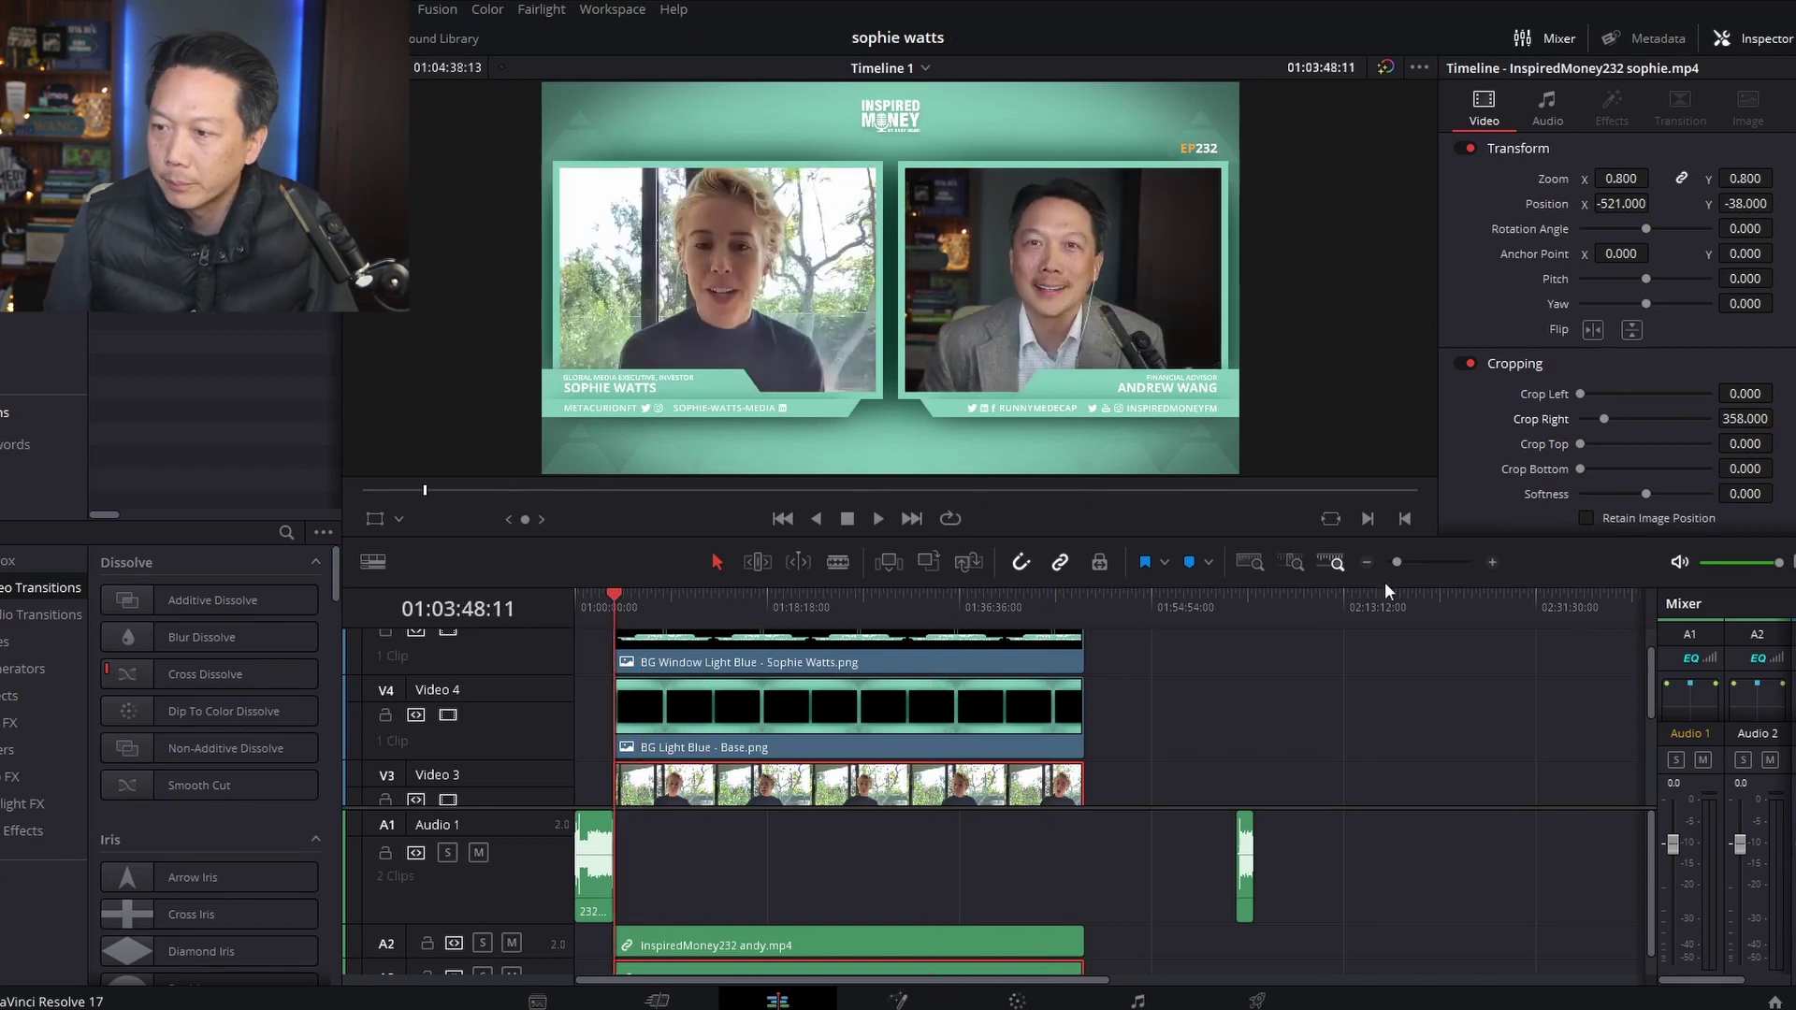
click(1491, 560)
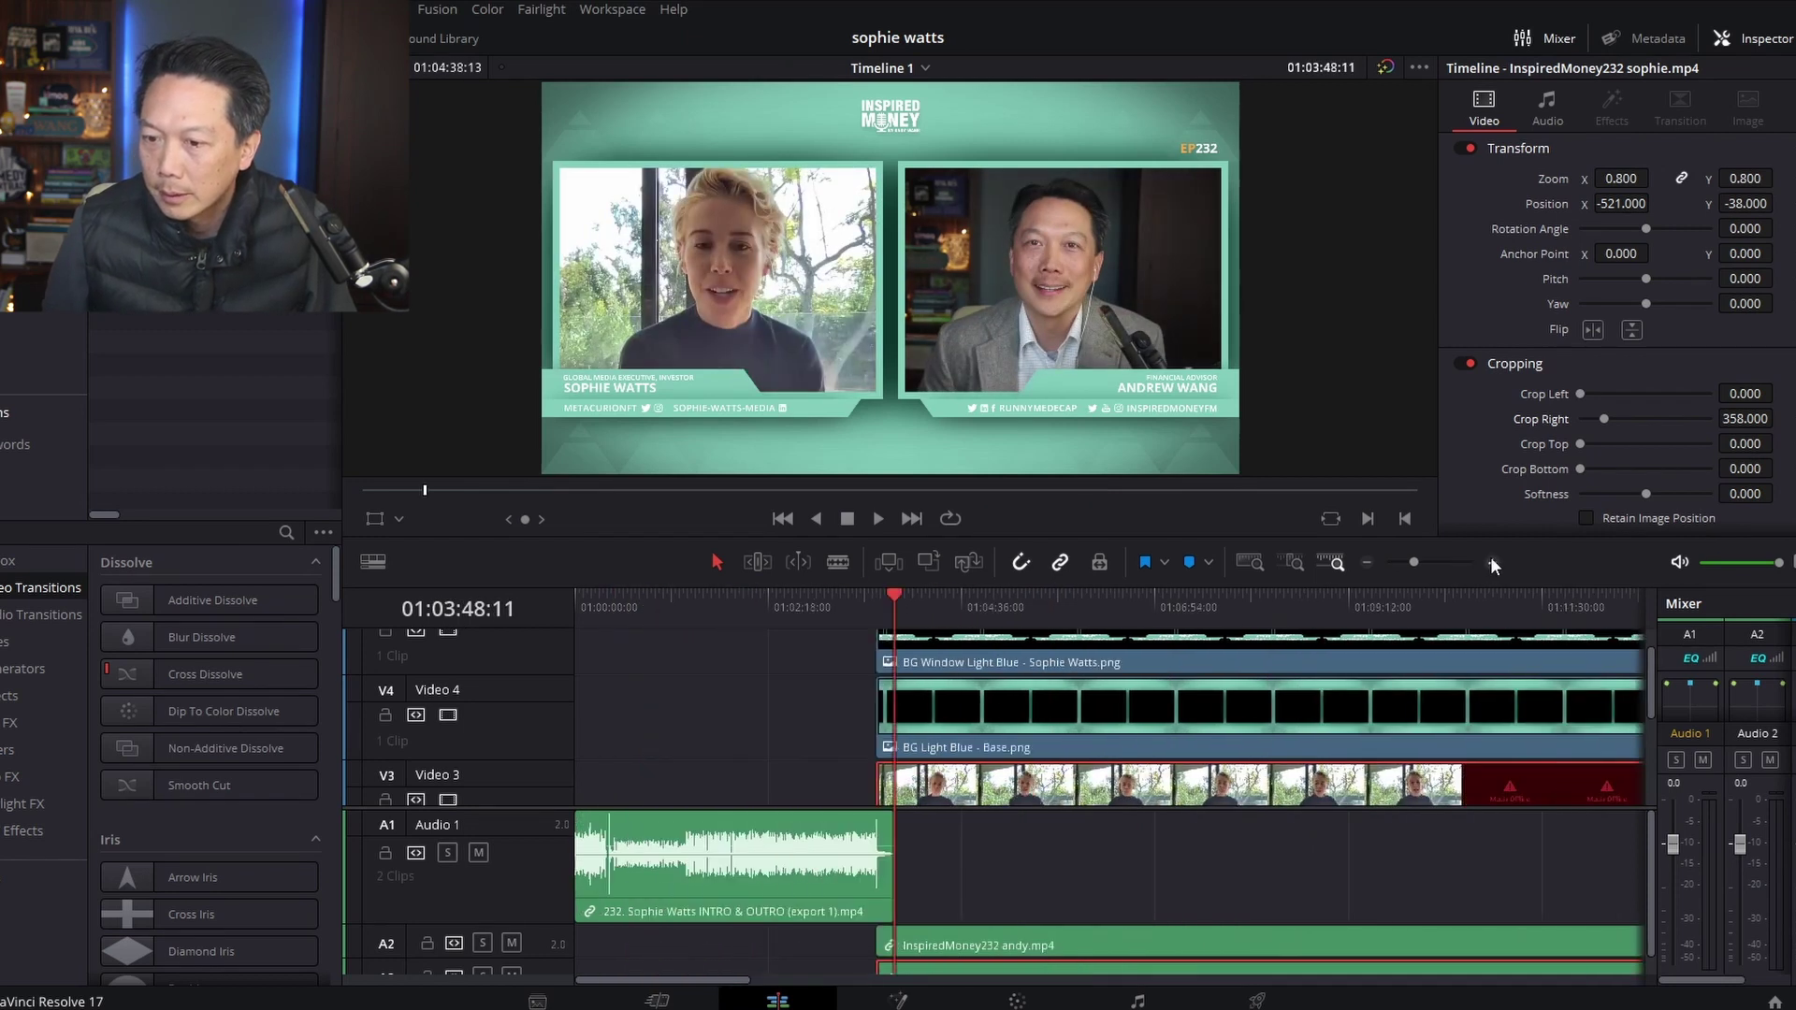
click(1491, 561)
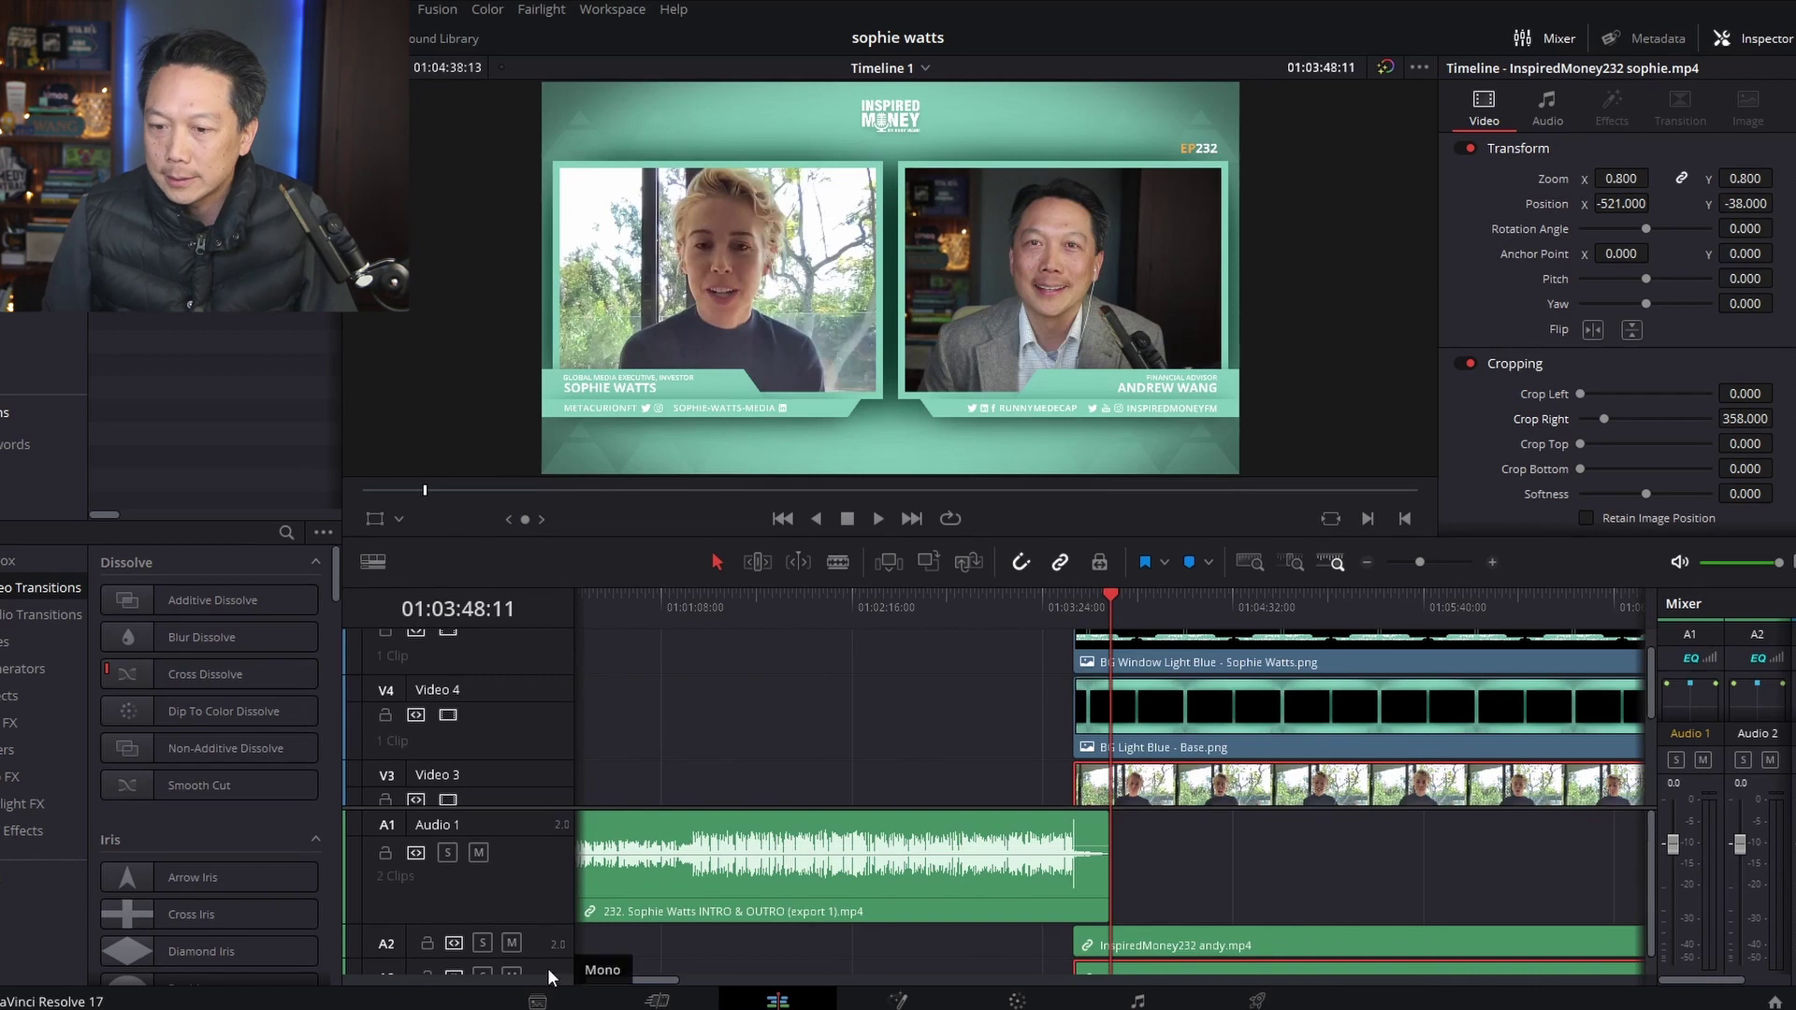
drag(547, 968, 546, 990)
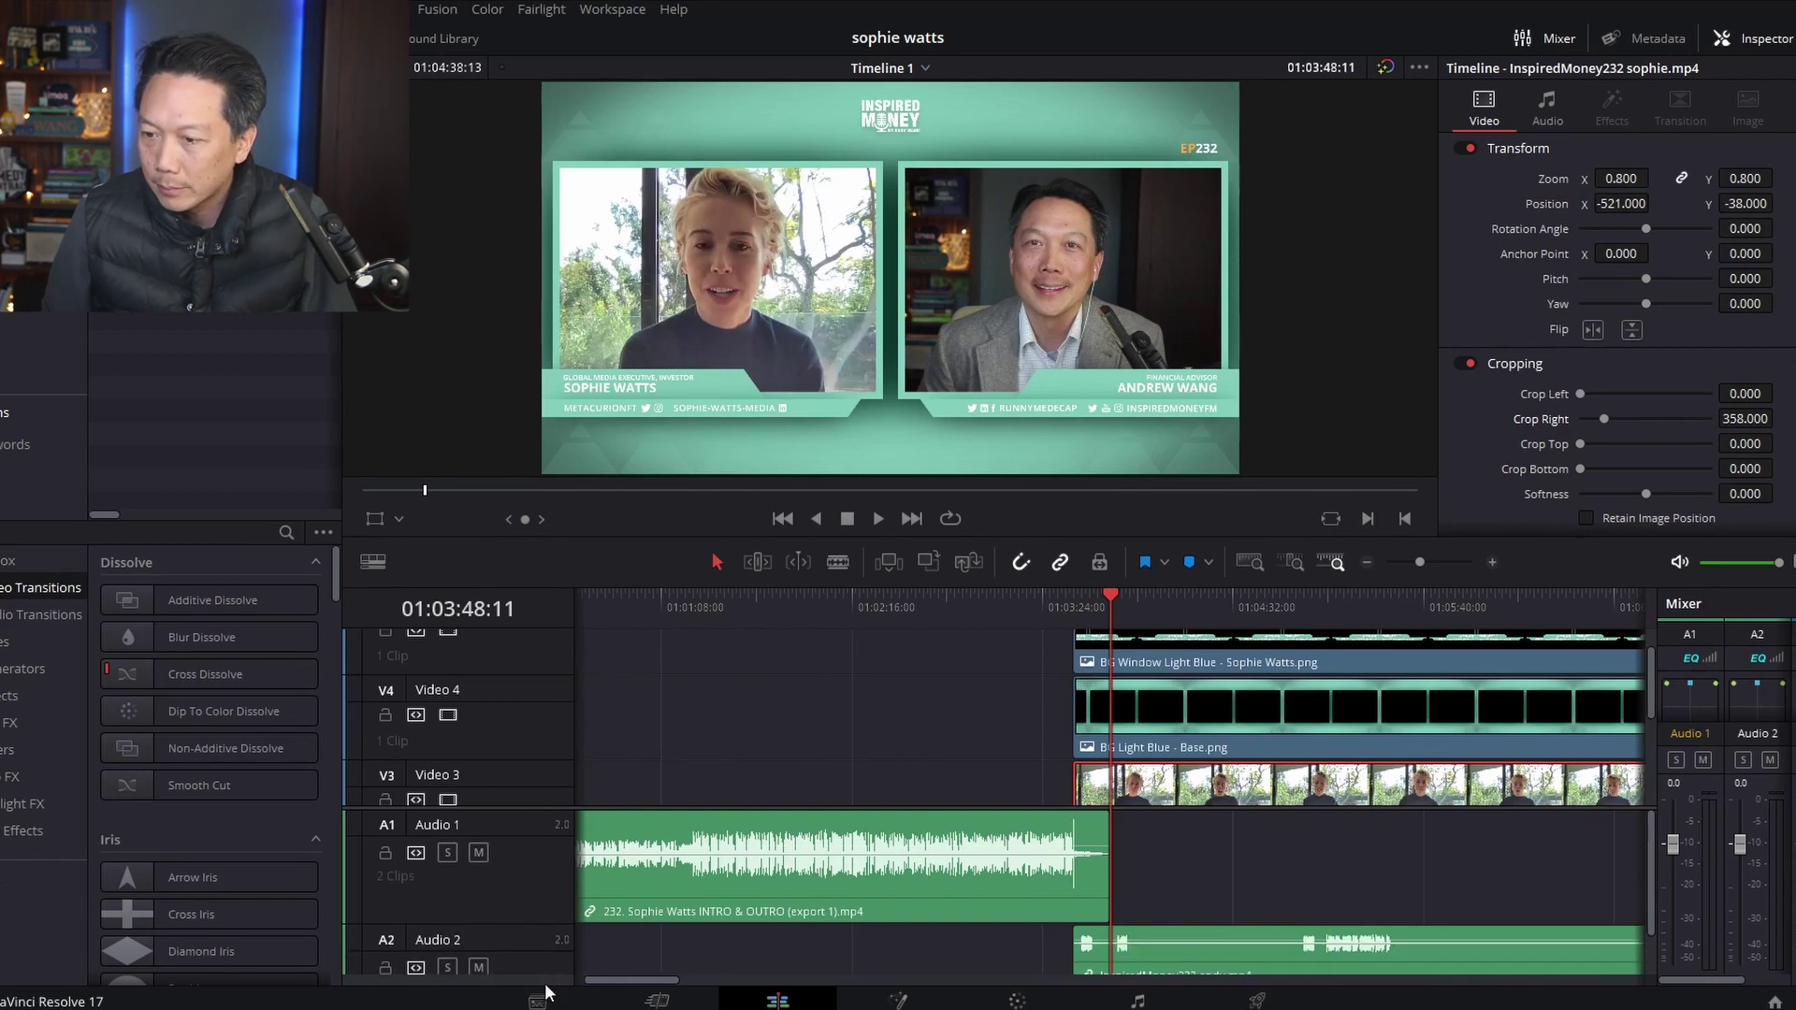
- Play back the cut from the intro's end into the side-by-side conversation
click(1491, 562)
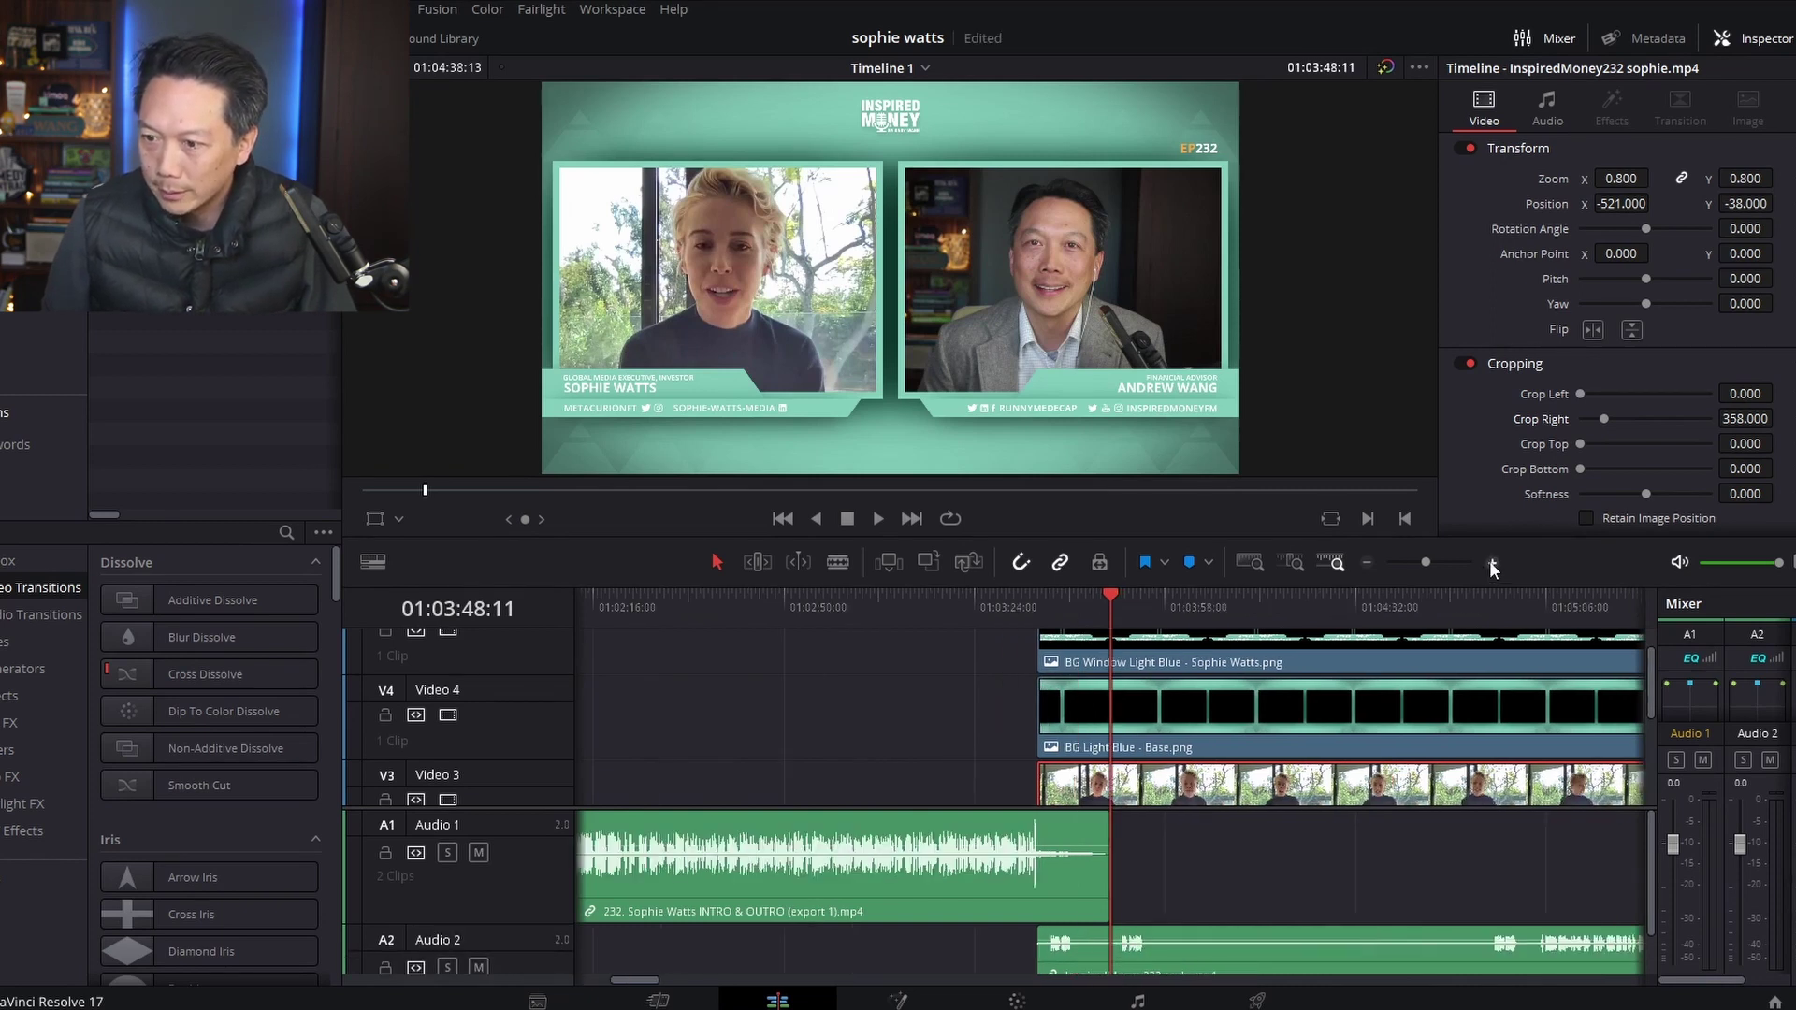
click(783, 608)
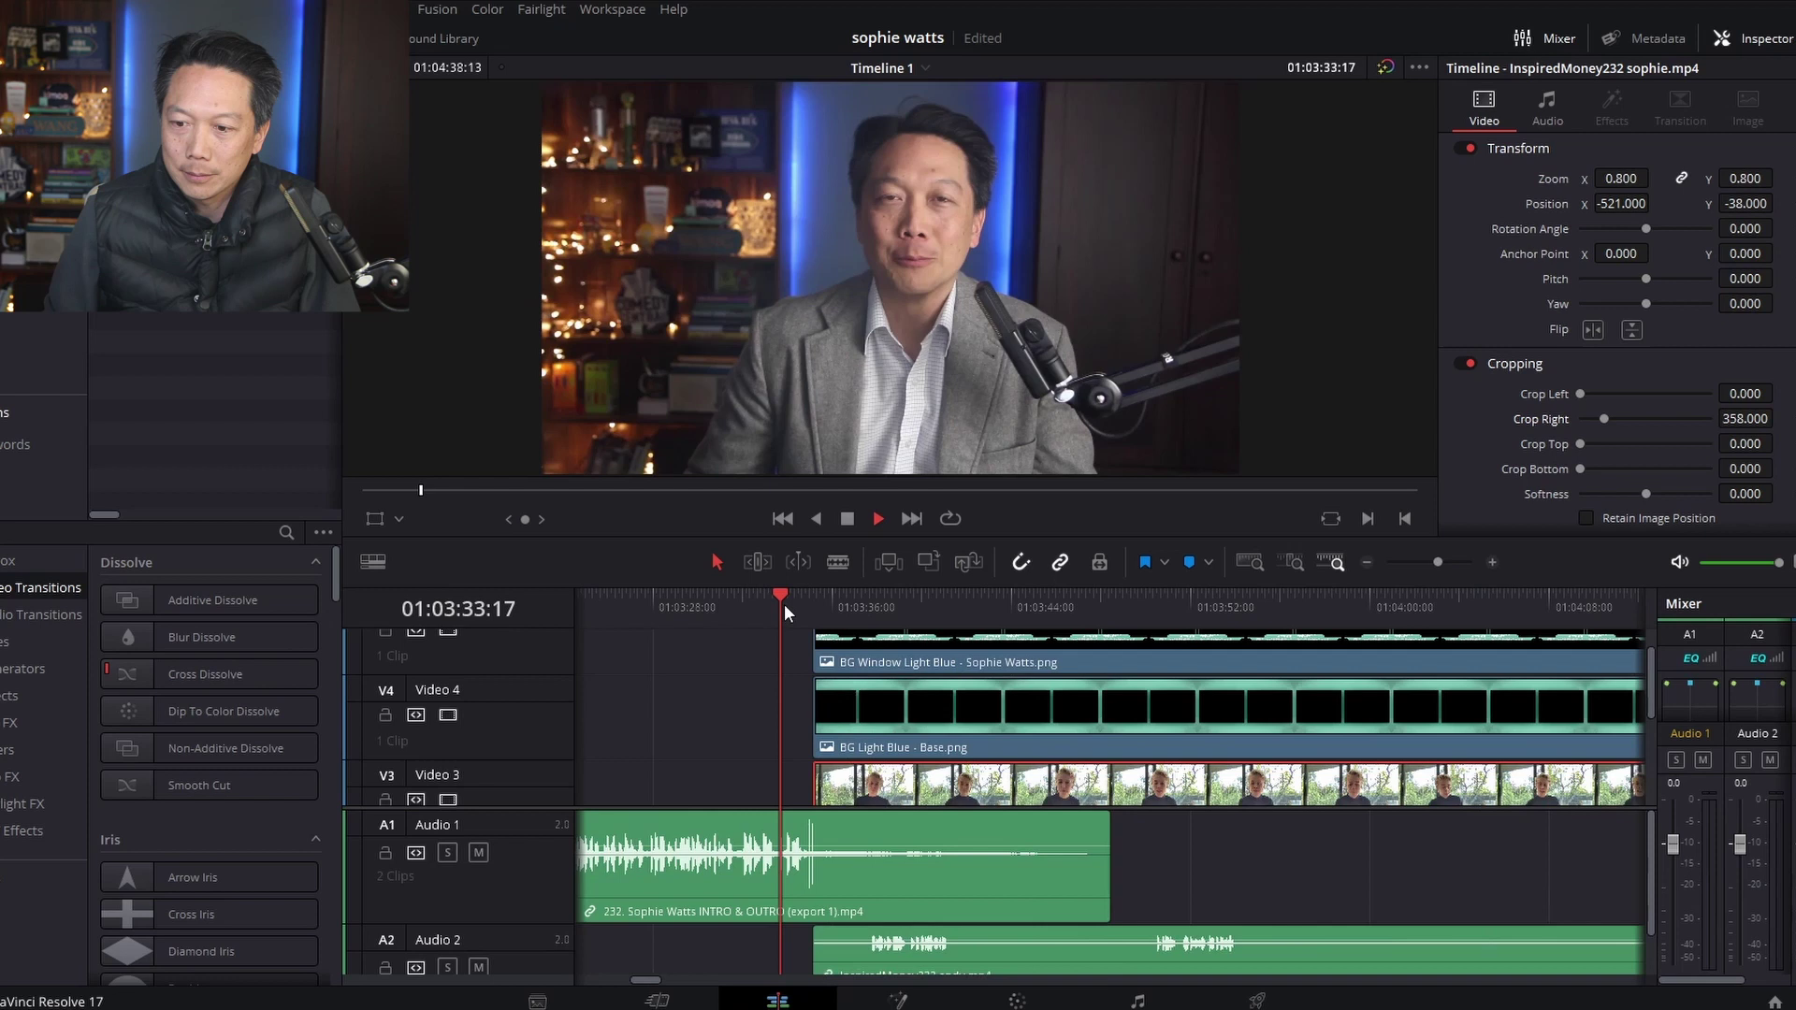
key(space)
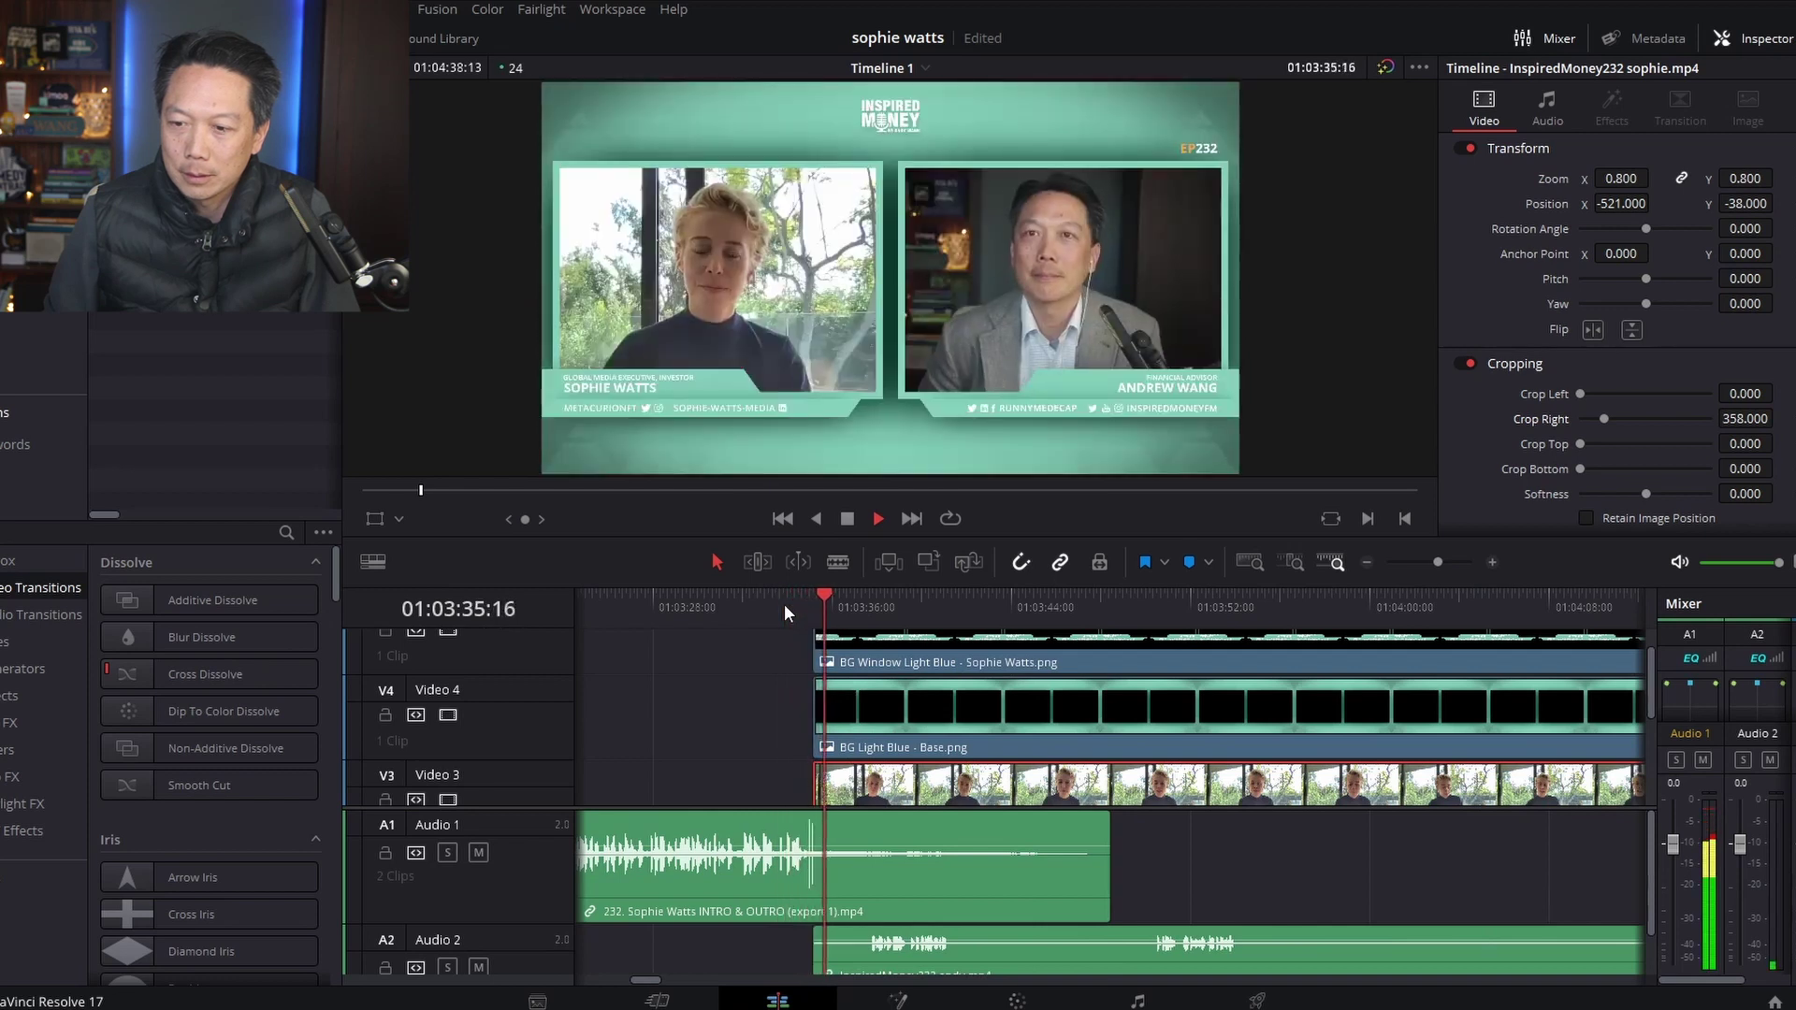
key(space)
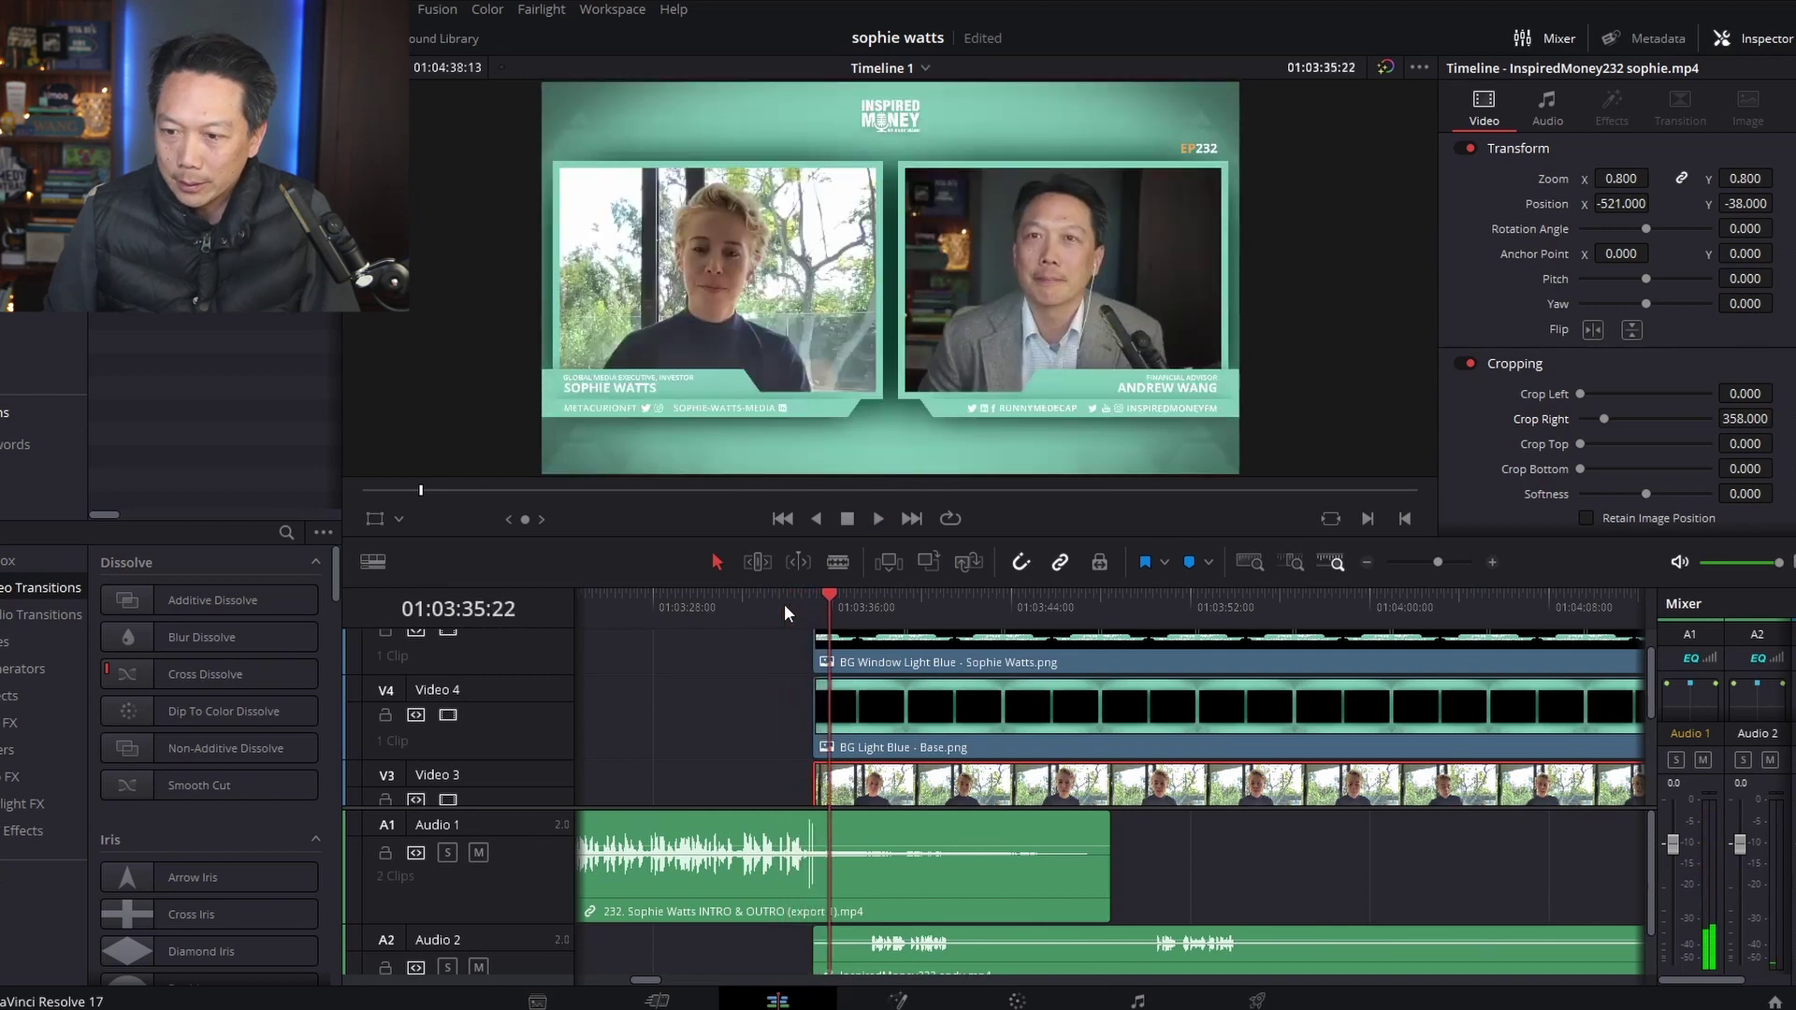
- Select the window background, base background, sophie.mp4 and andy.mp4 clips and slide them earlier to overlap the intro
scroll(1343, 737, up, 1)
click(1201, 687)
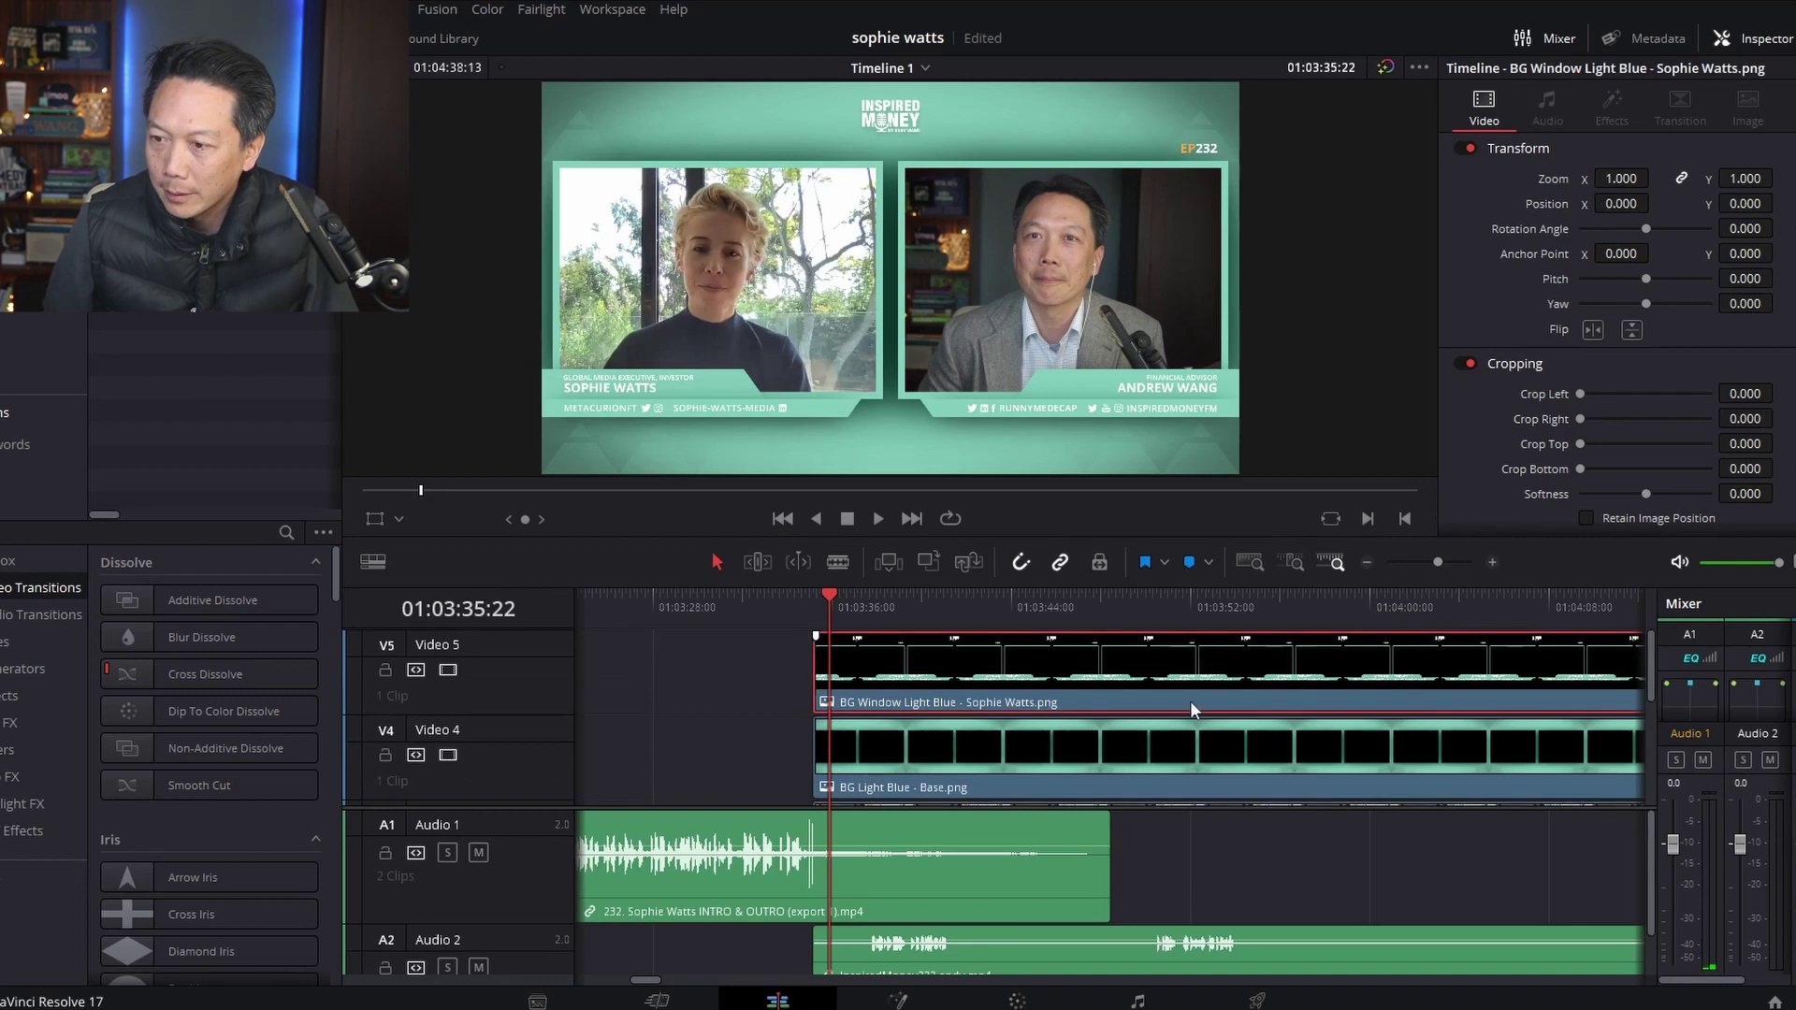
ctrl+click(1174, 760)
scroll(1177, 753, down, 1)
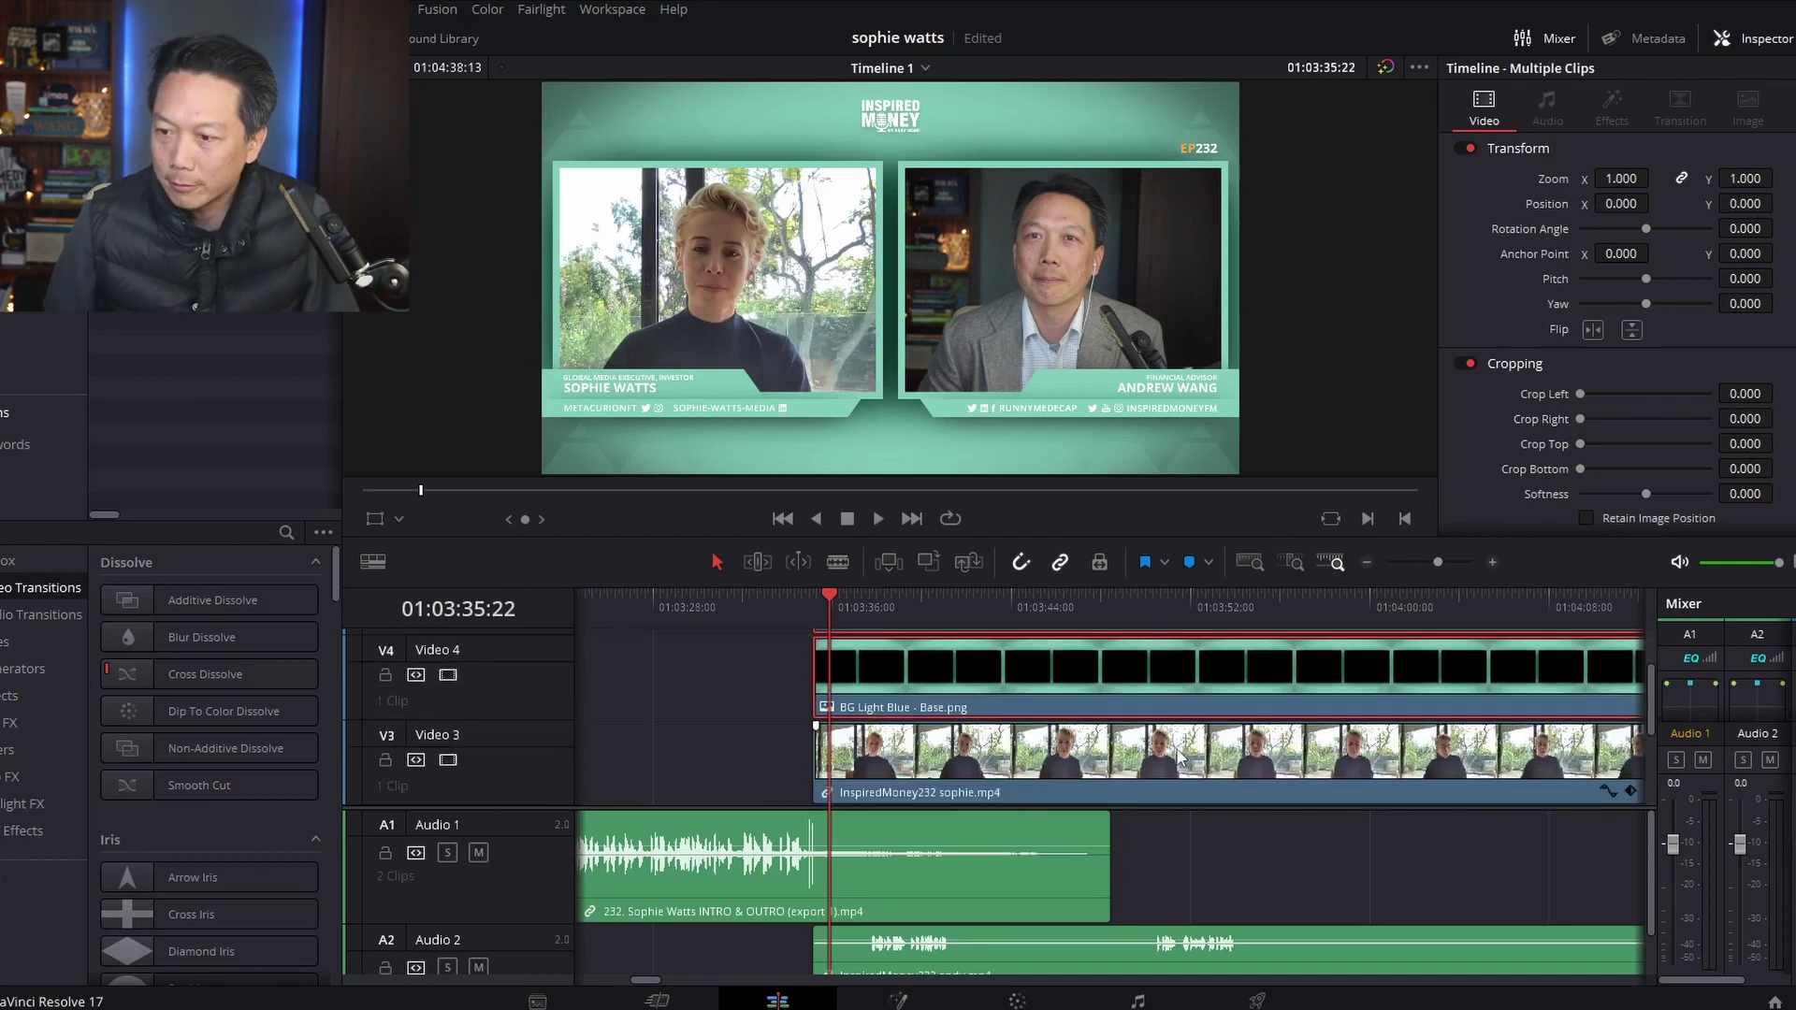
ctrl+click(1179, 749)
scroll(1178, 747, down, 1)
ctrl+click(1170, 790)
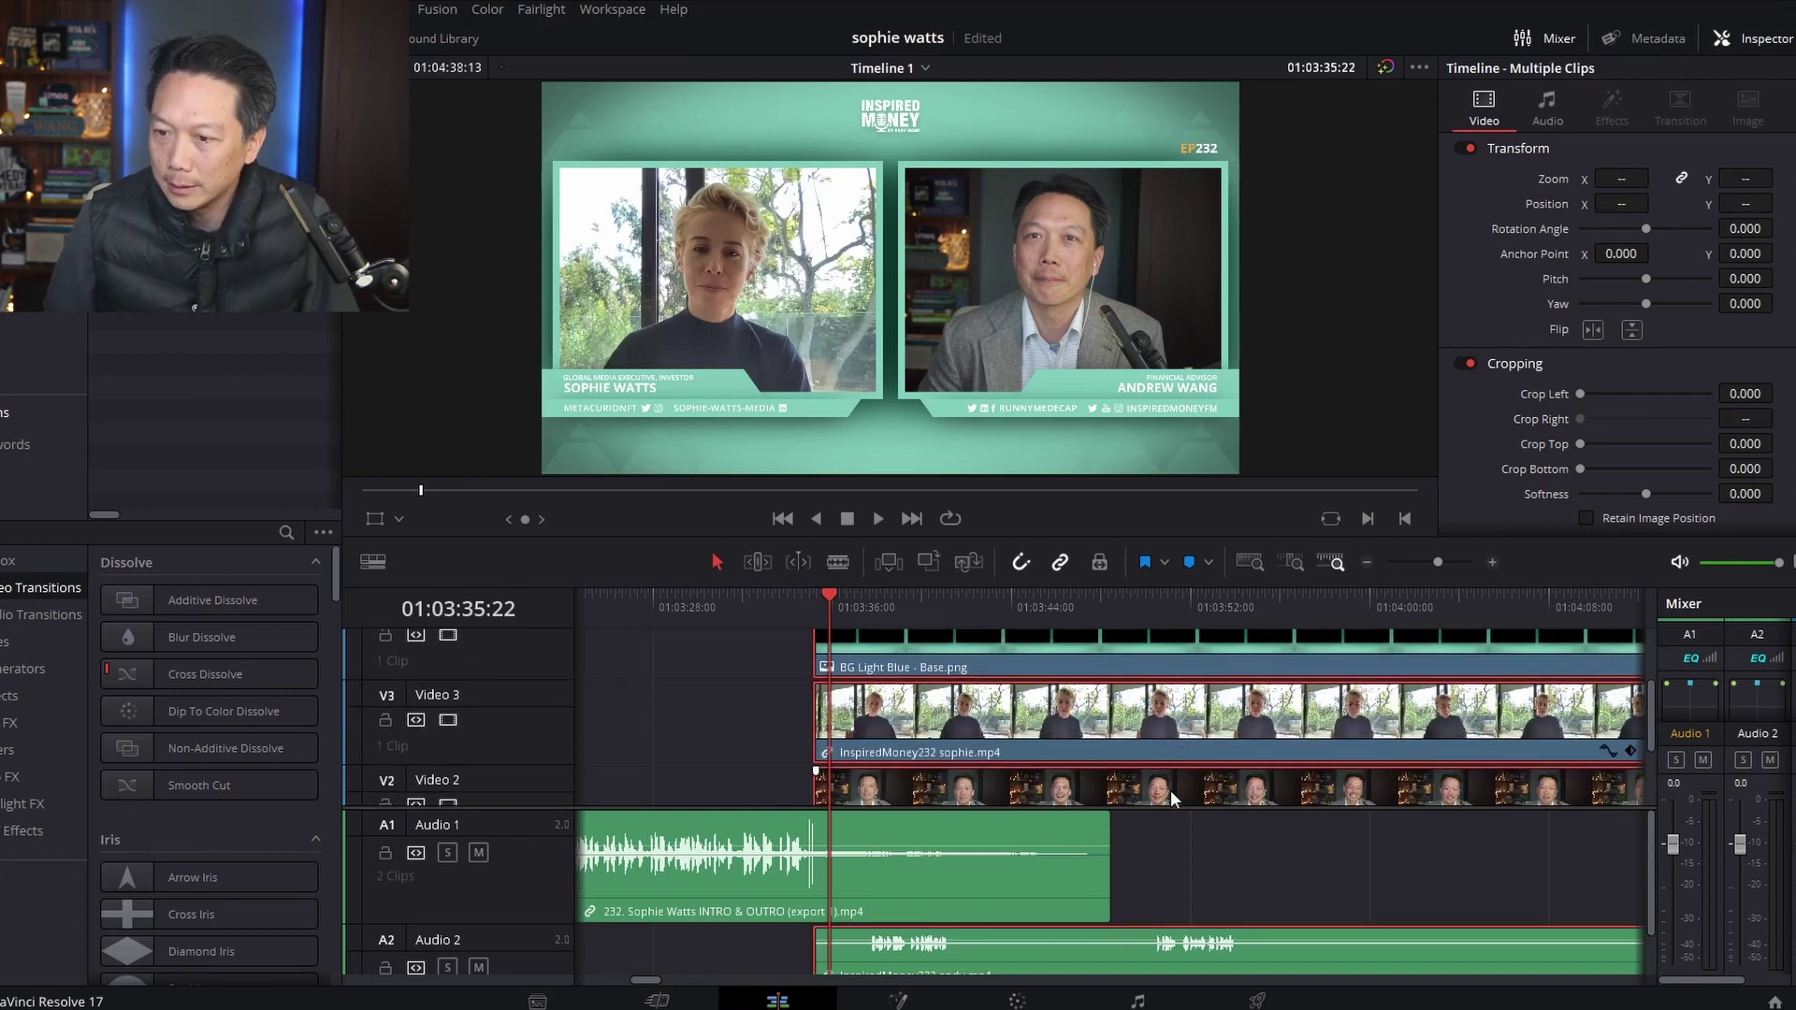
scroll(1169, 773, down, 1)
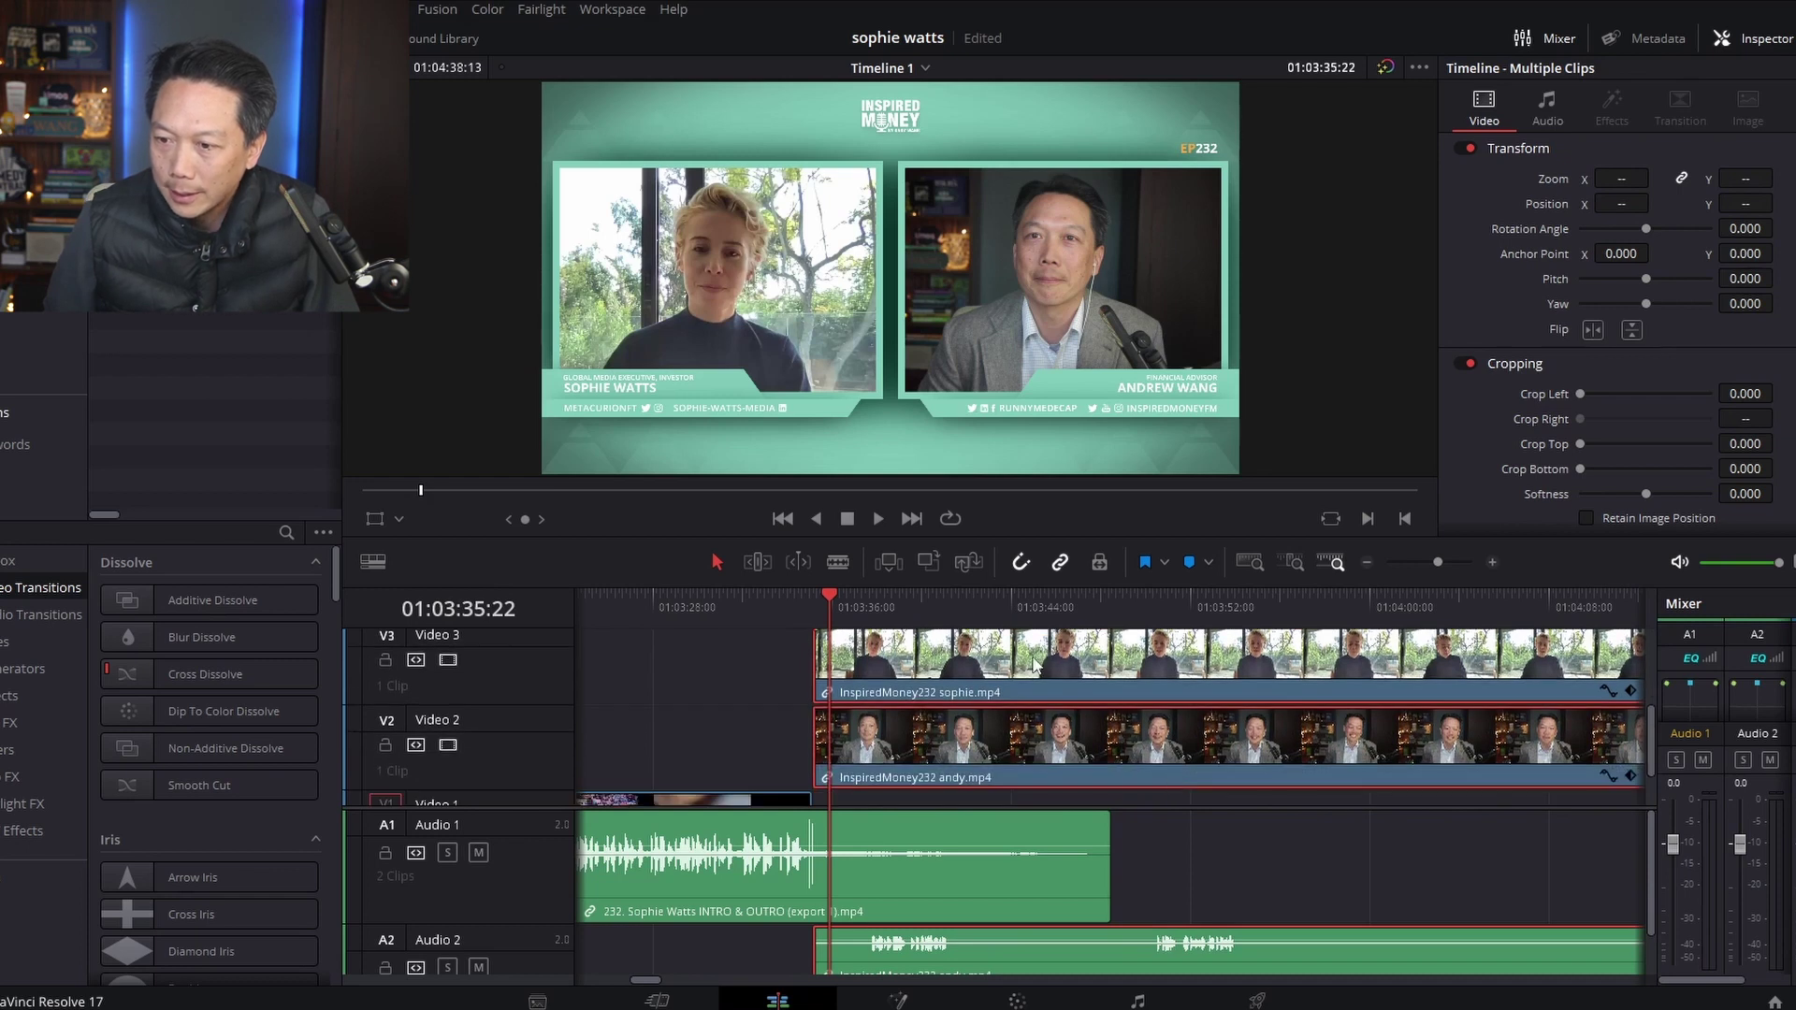
drag(1035, 664, 995, 666)
- Preview the overlap, nudge the podcast clips slightly further left, and replay the transition
click(737, 599)
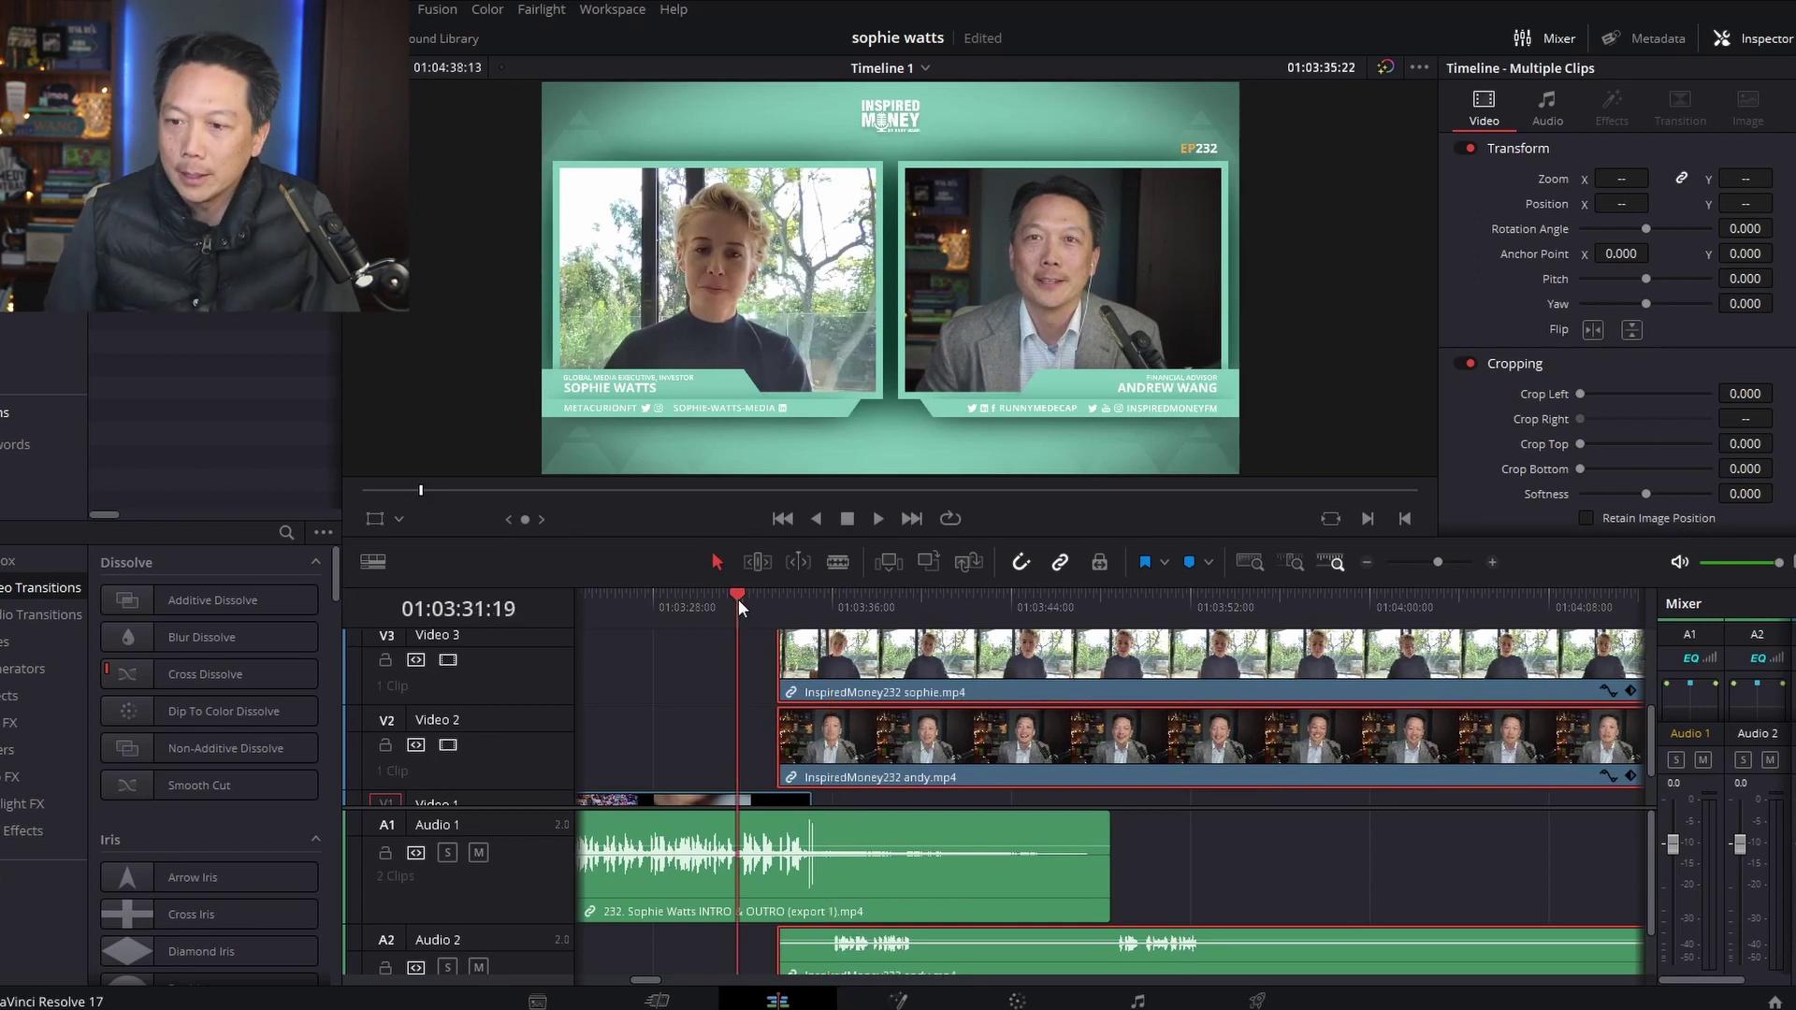
key(space)
click(1494, 562)
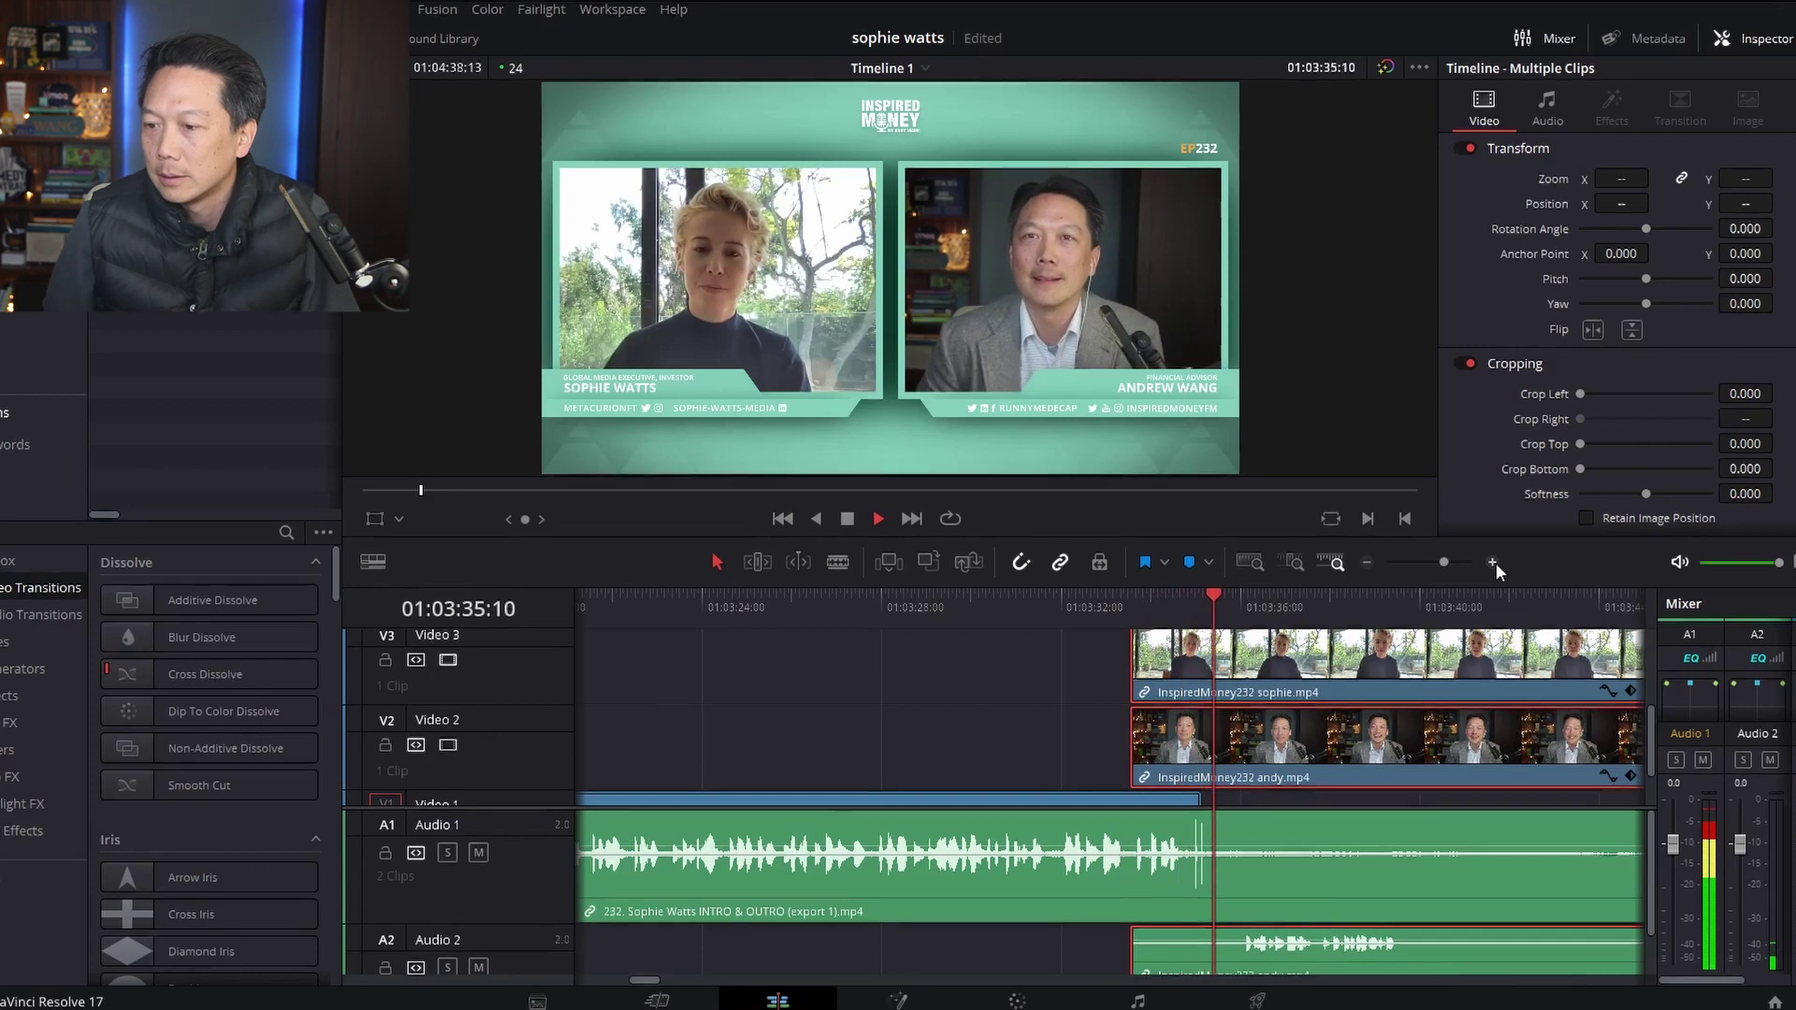
key(space)
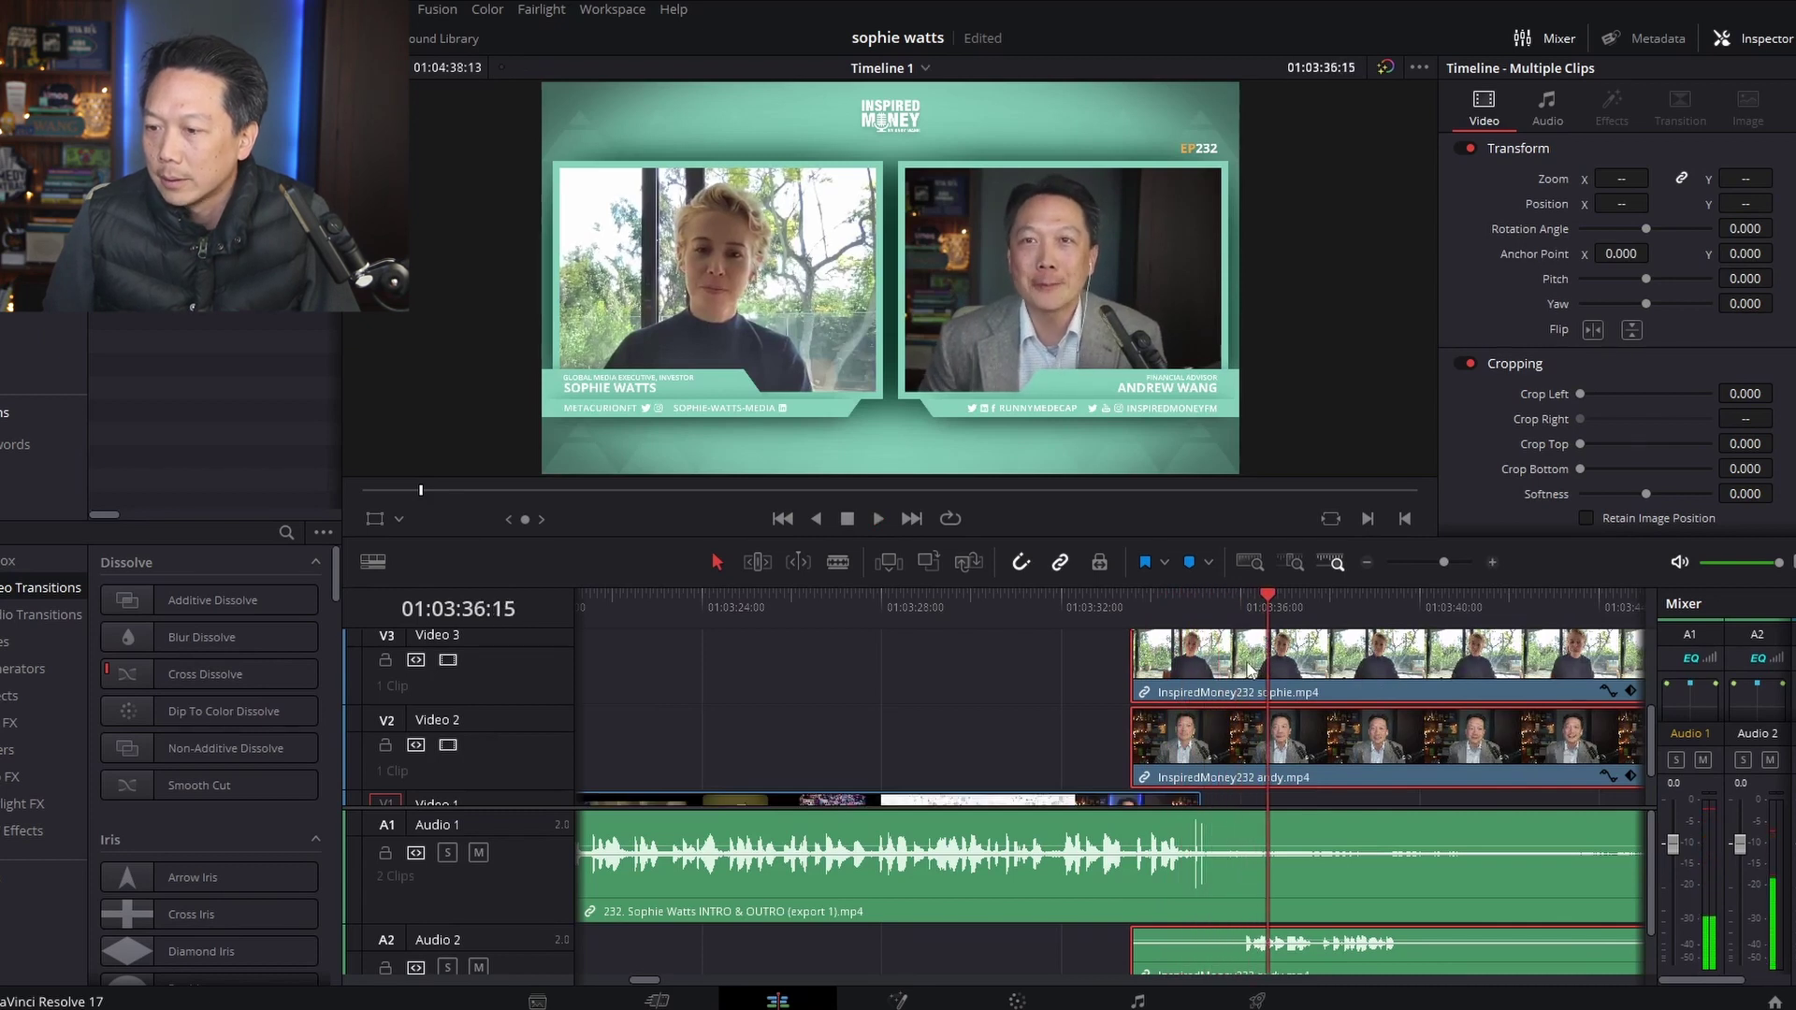
drag(1249, 667, 1231, 664)
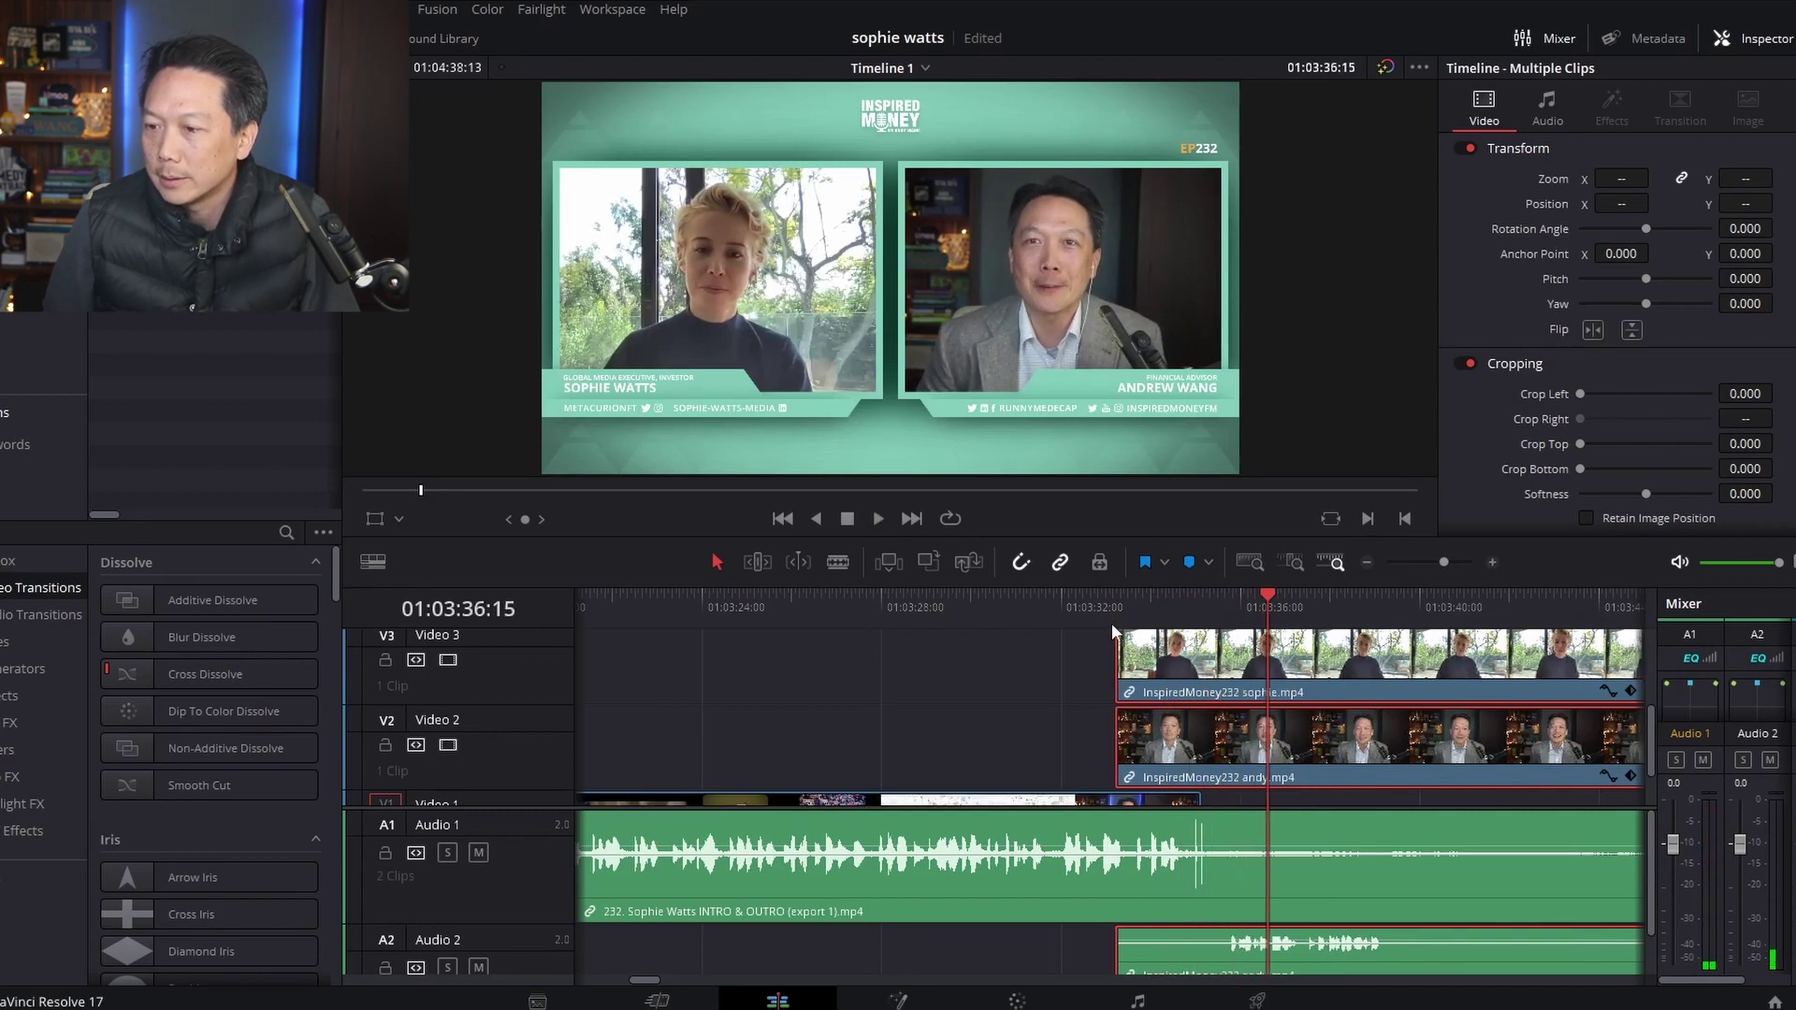
click(1141, 609)
key(space)
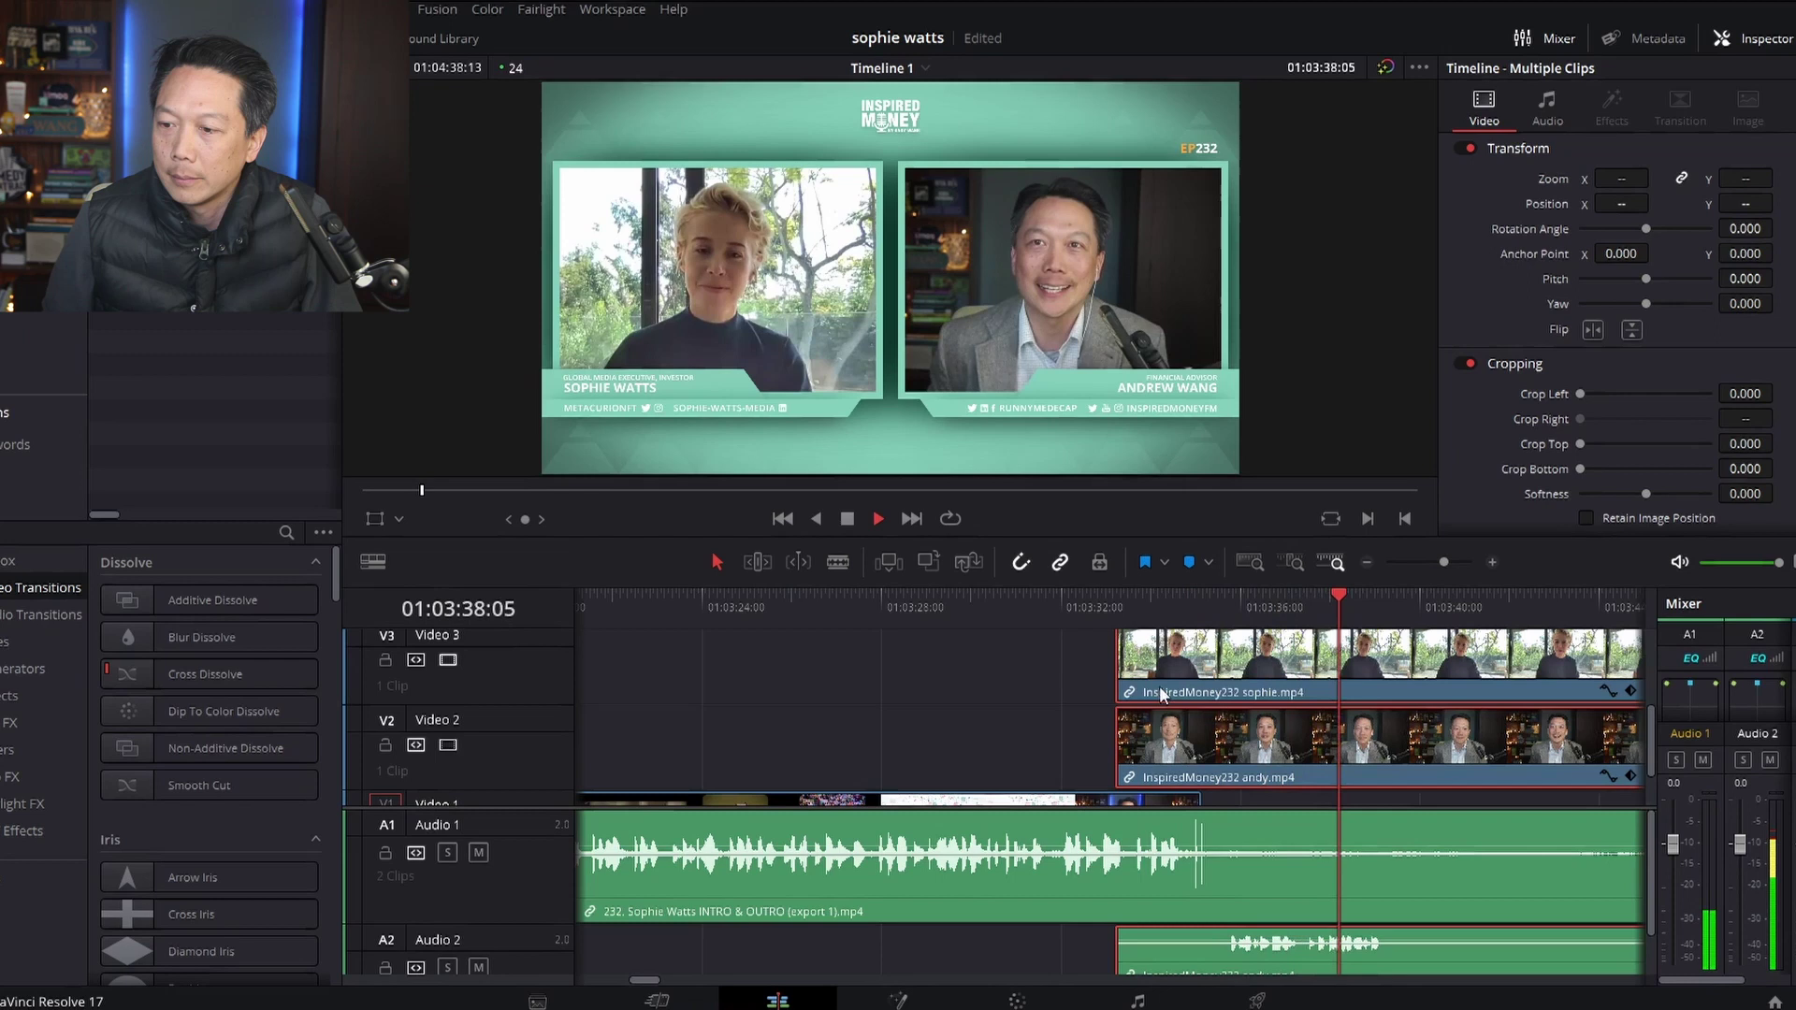
key(space)
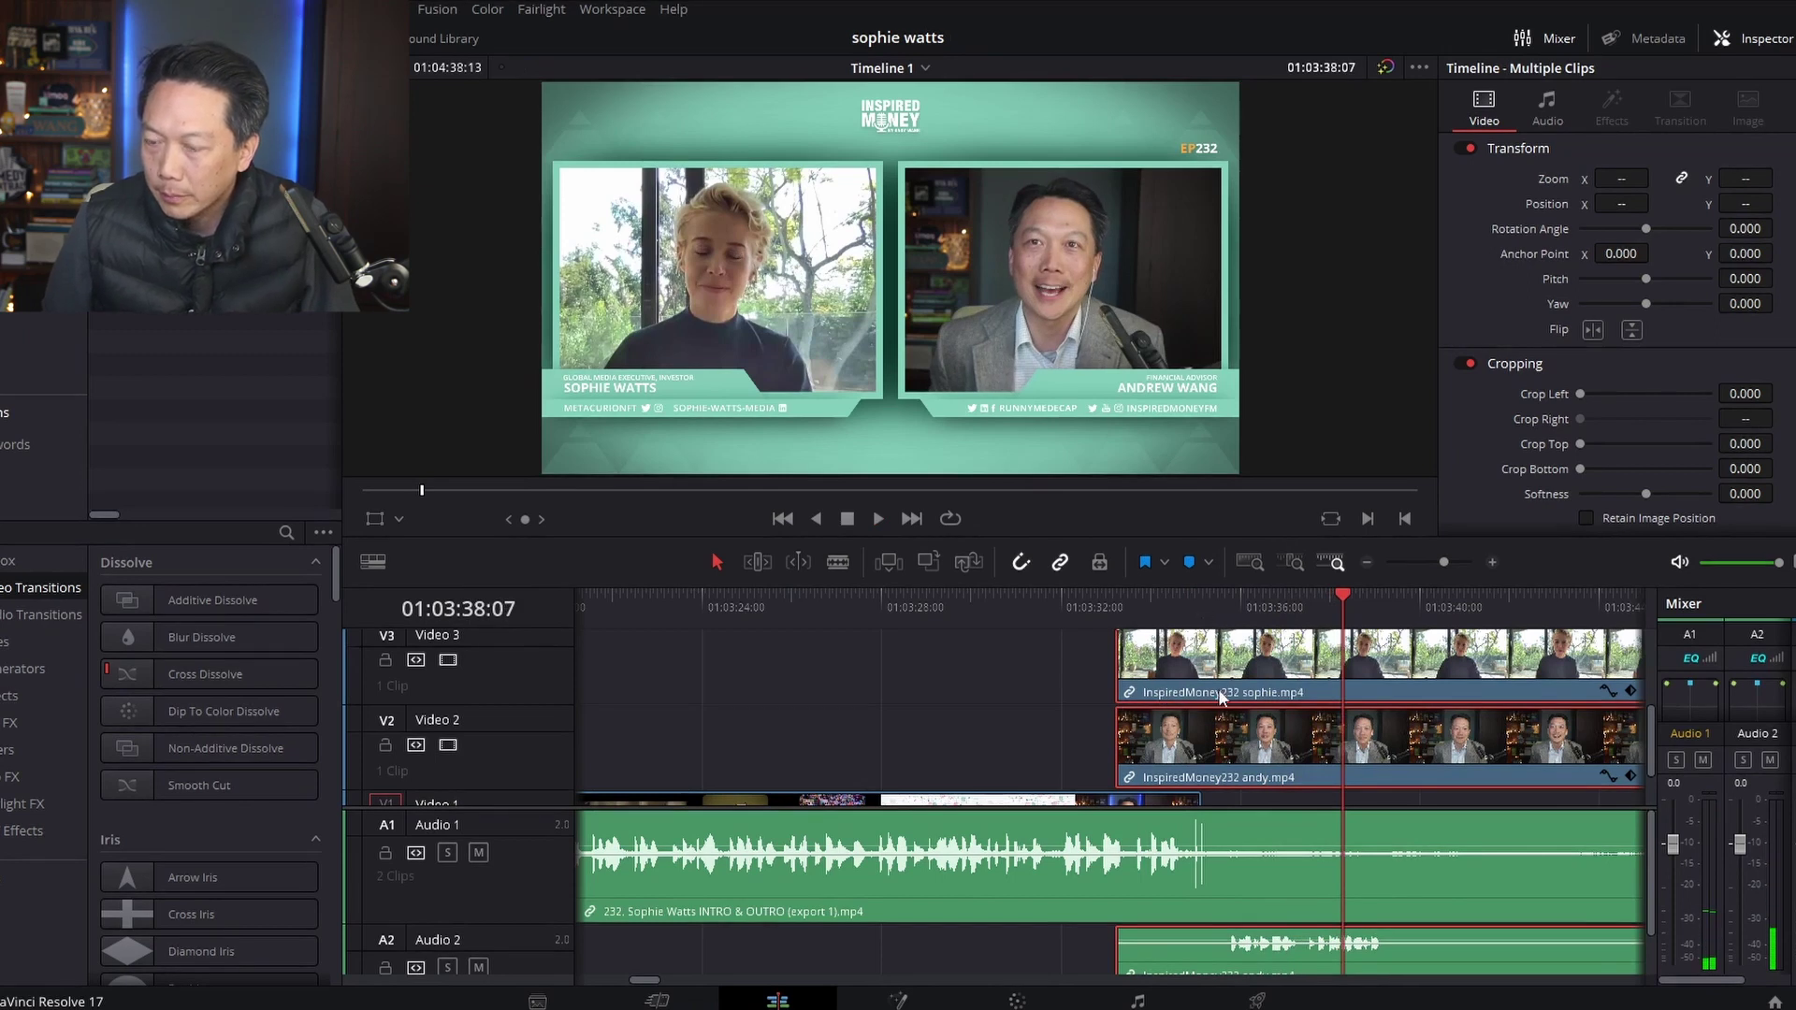
scroll(1218, 688, down, 2)
- Split the selected podcast clips at the intro's end with Ctrl+B and delete the overlapping left pieces
click(1198, 603)
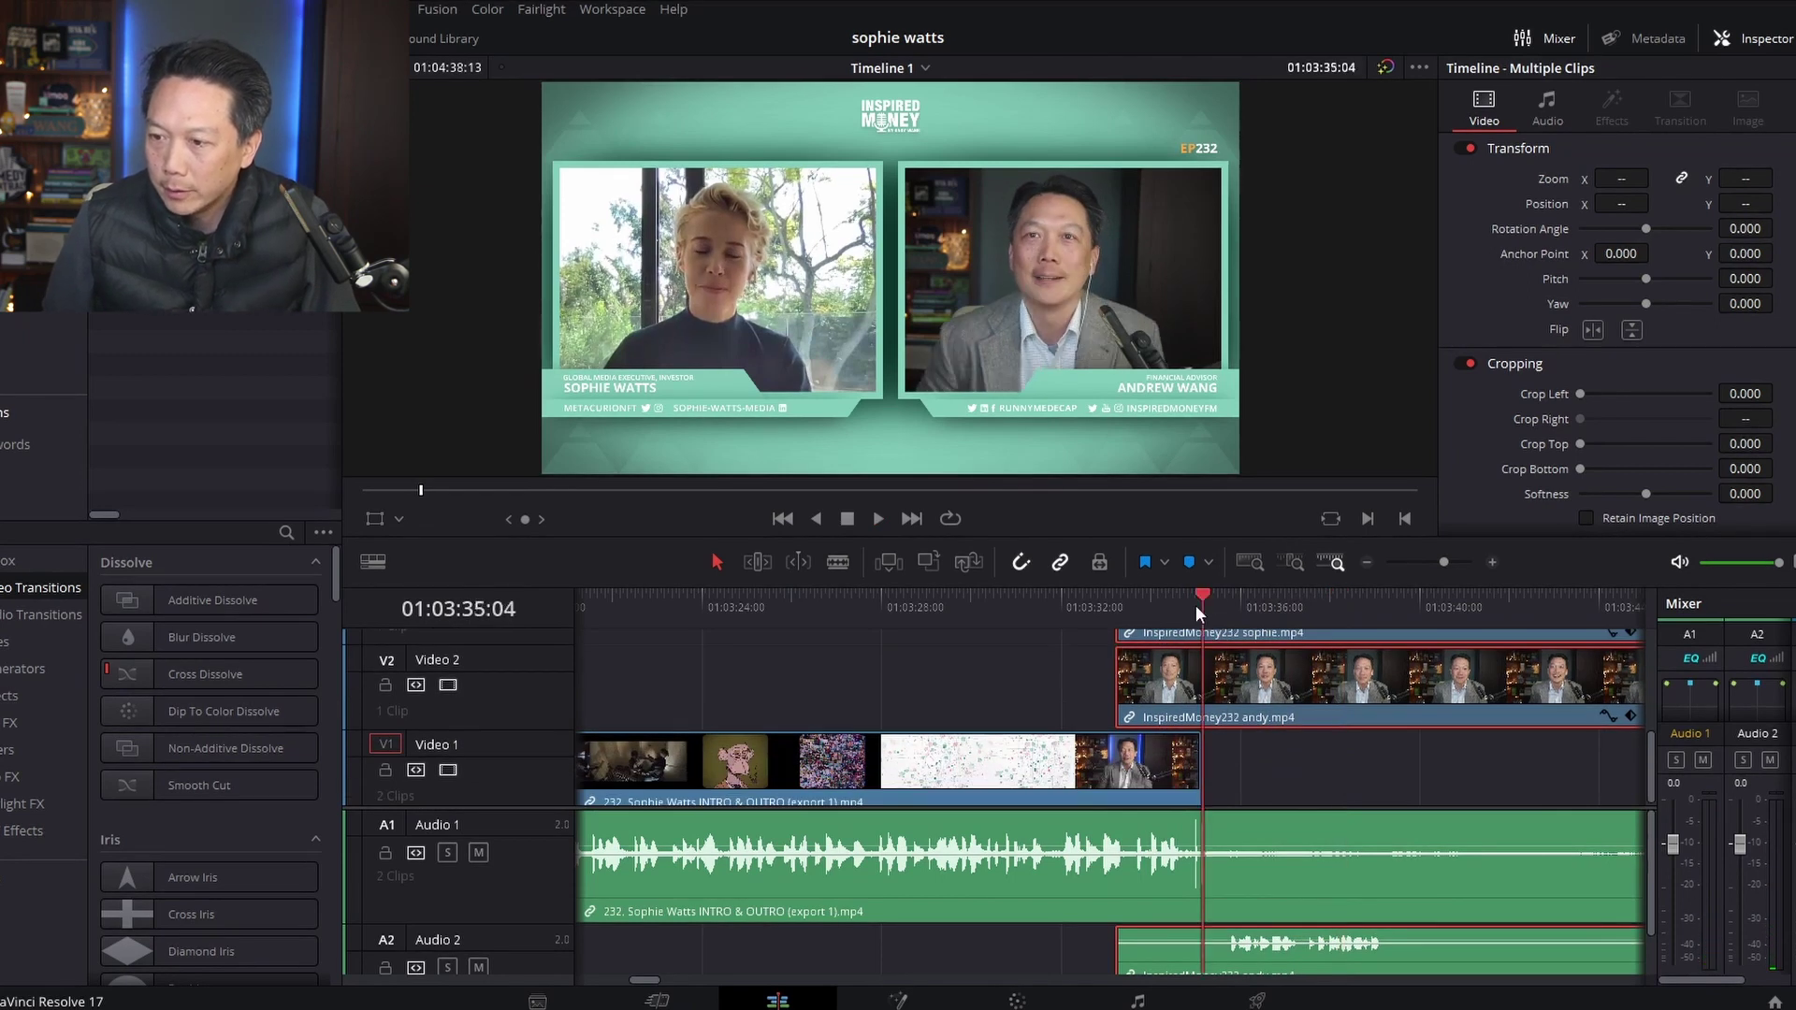
key(ctrl+b)
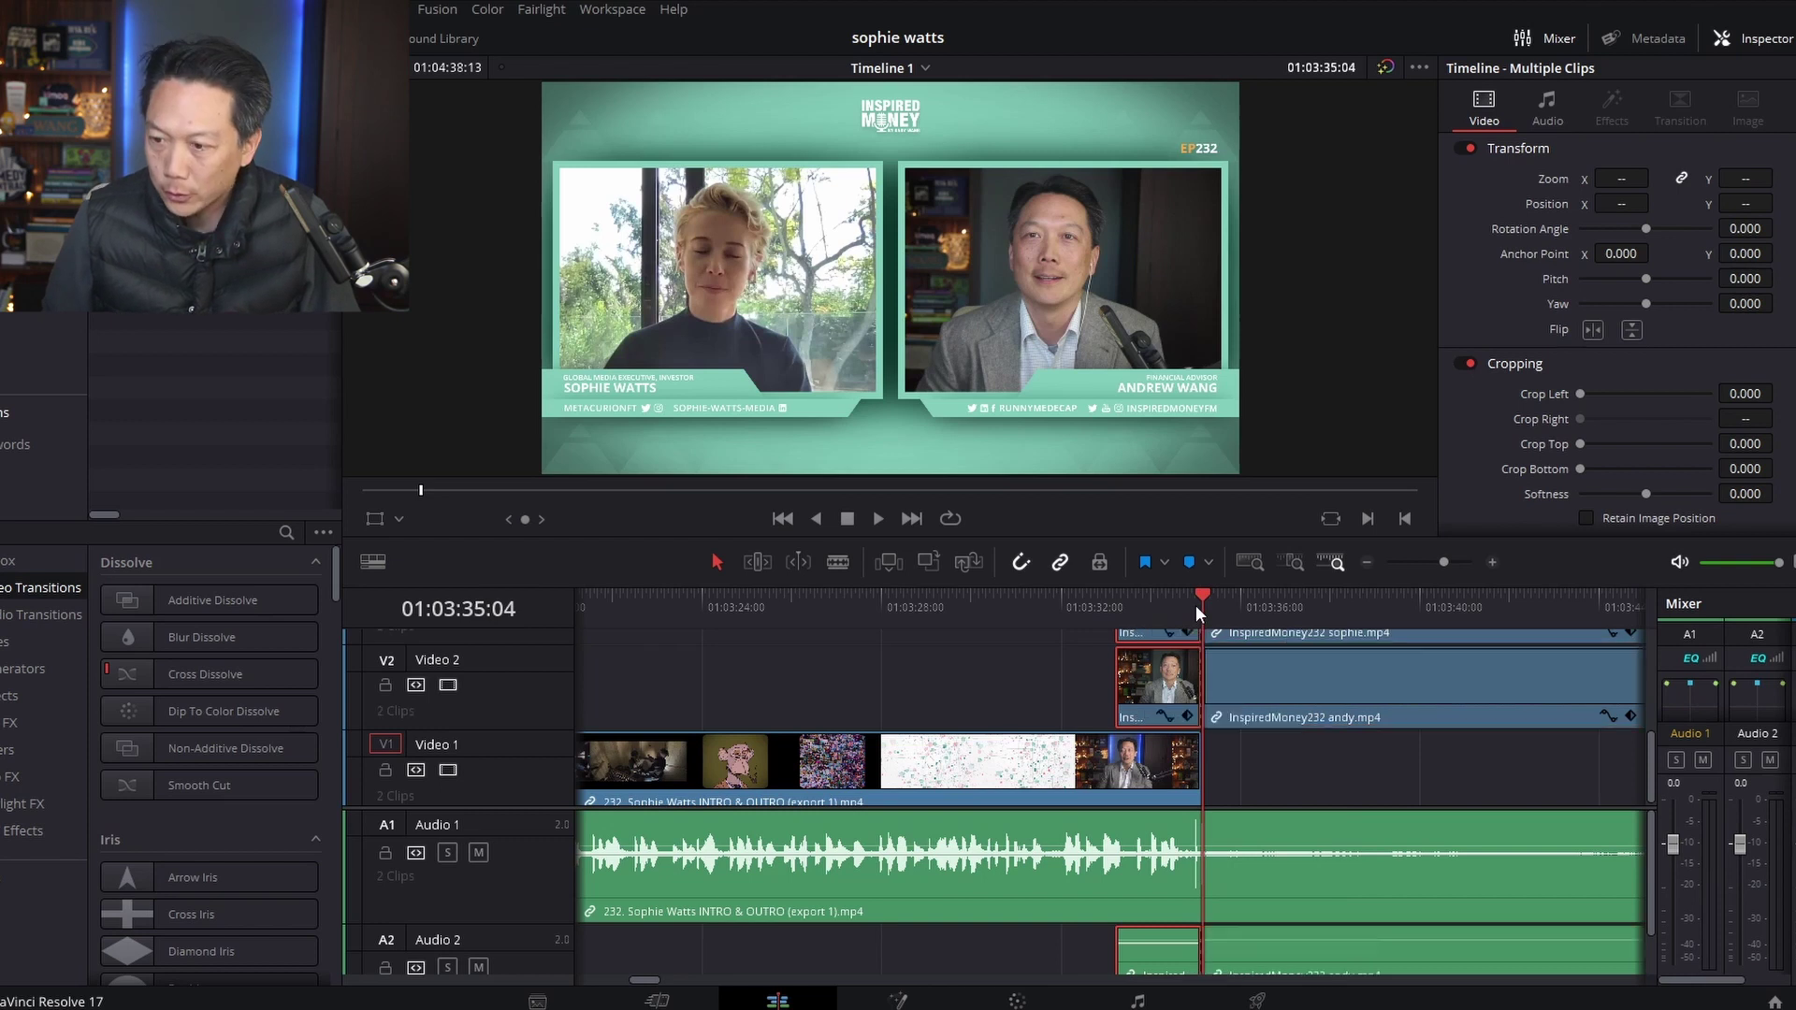
scroll(1214, 836, down, 1)
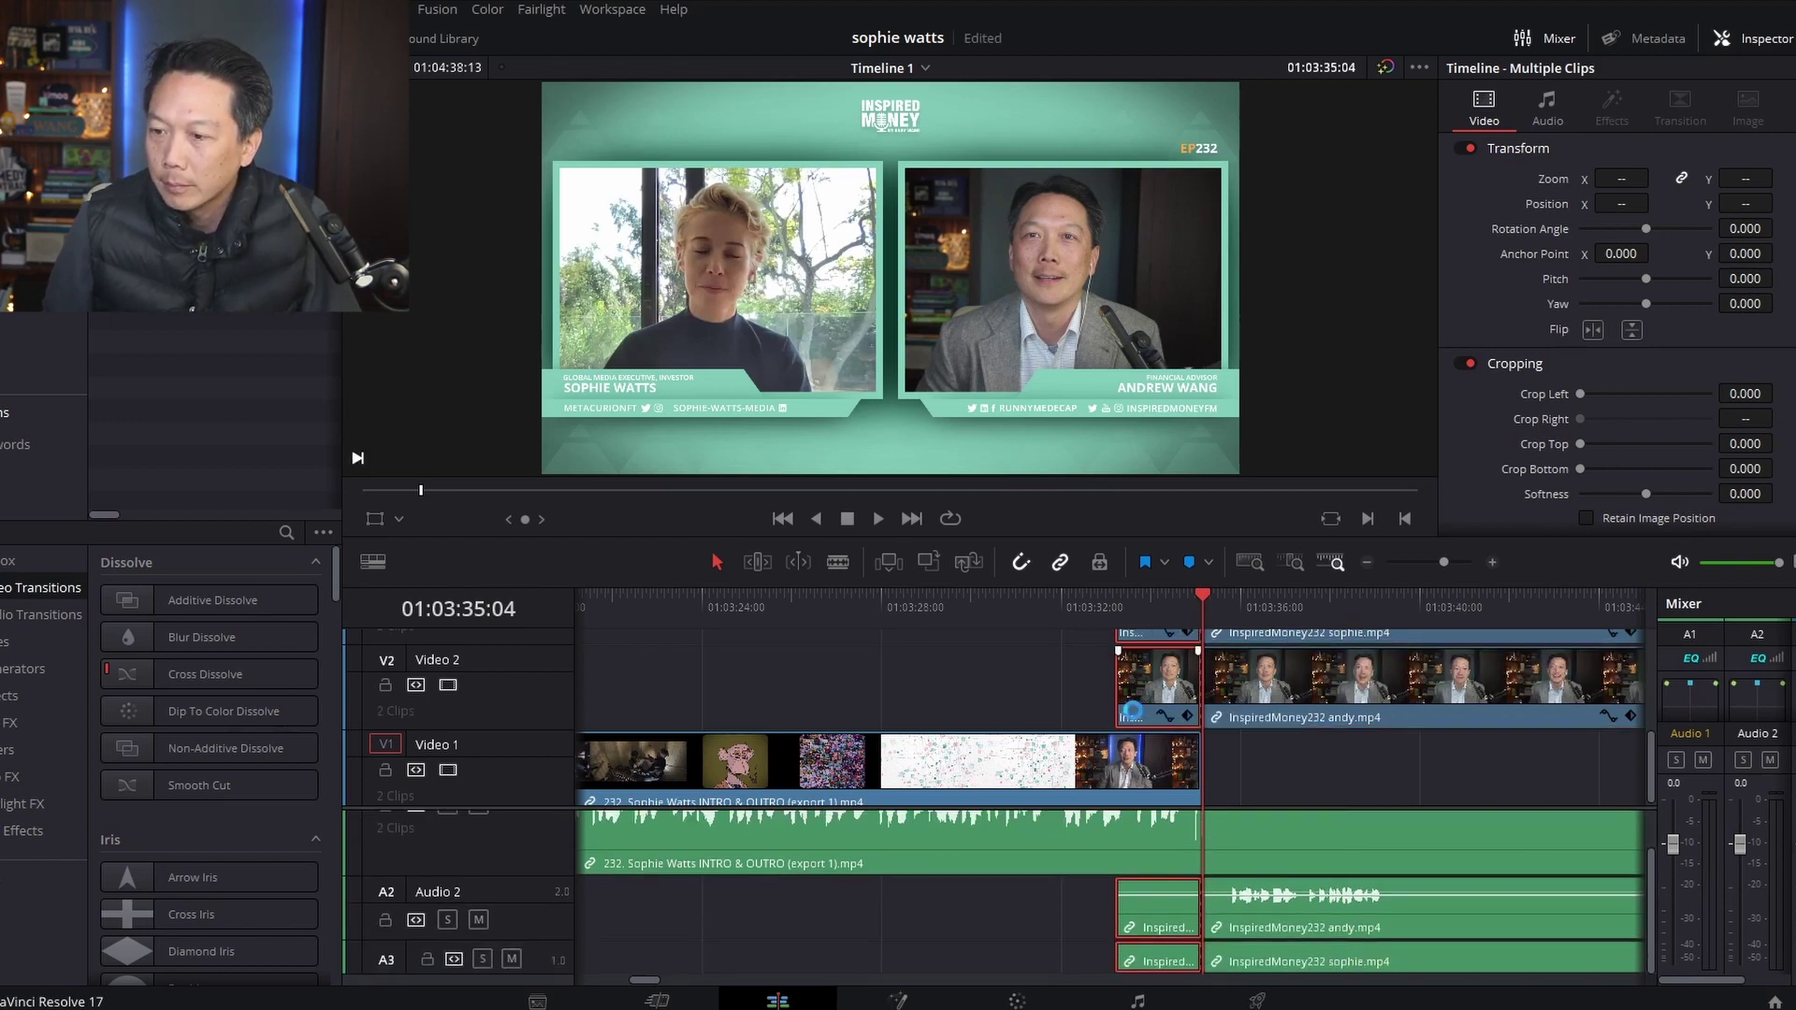
scroll(1141, 731, up, 3)
scroll(1142, 731, up, 2)
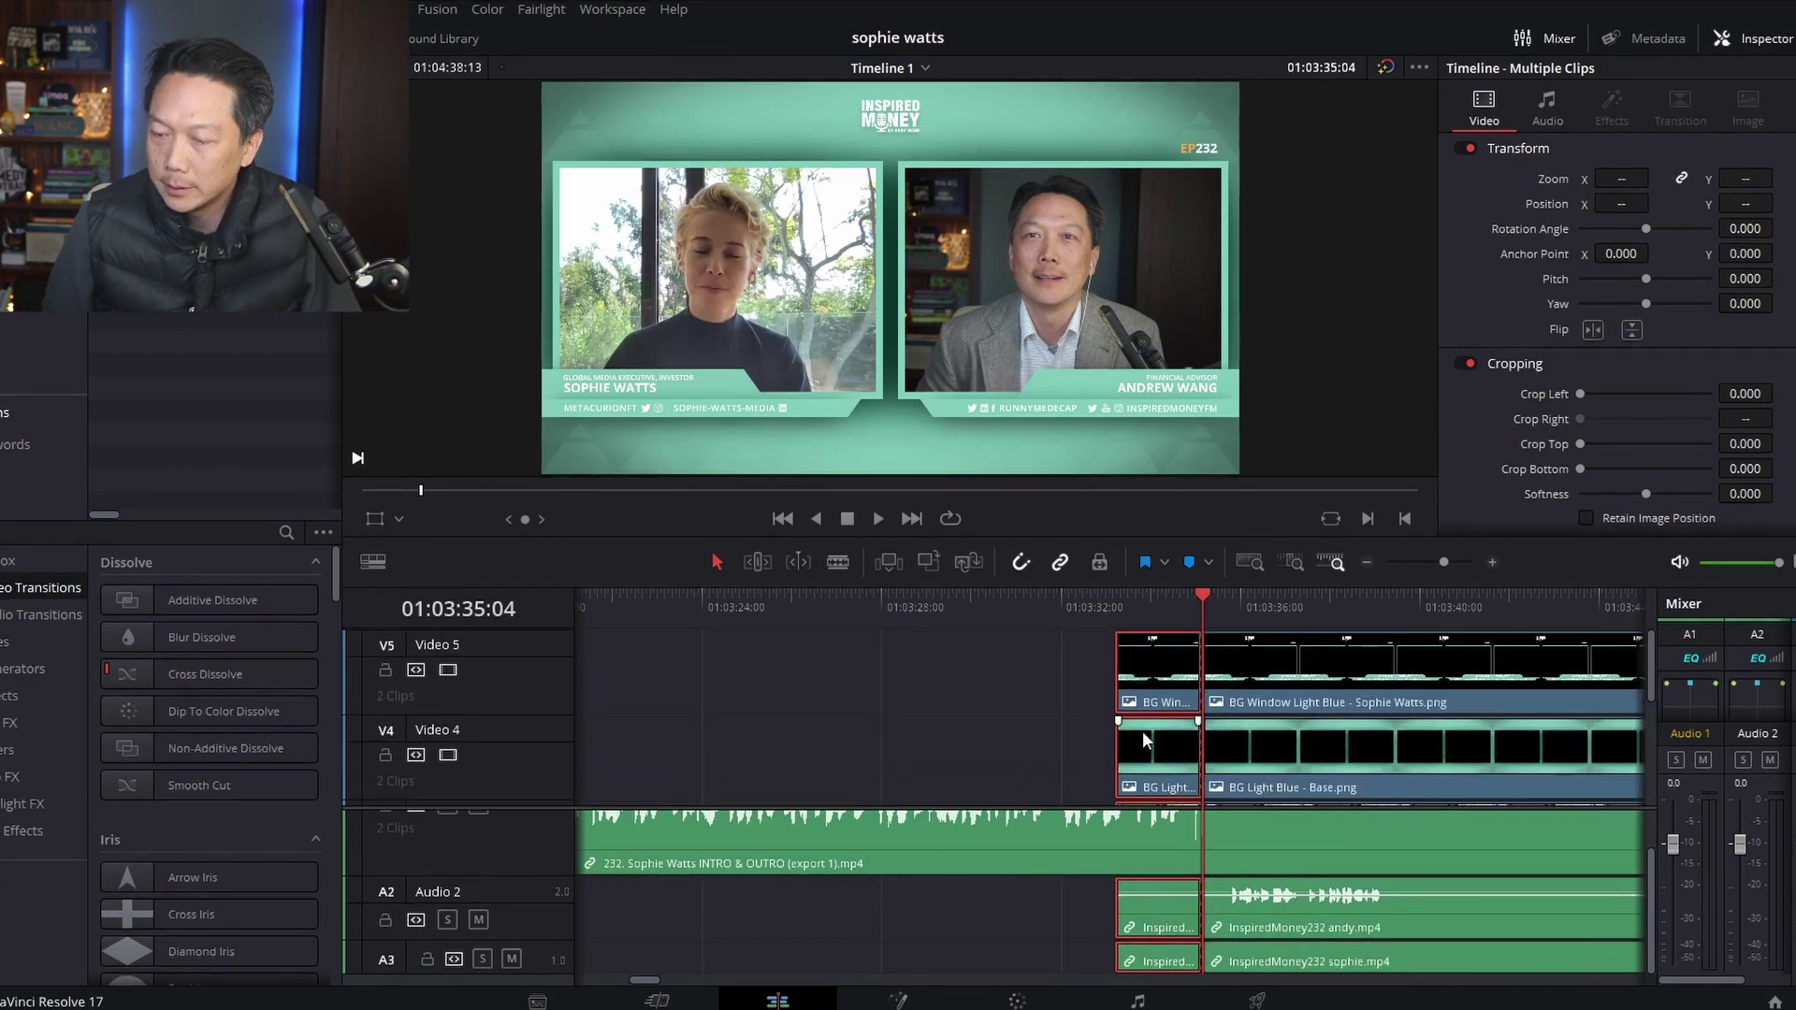
key(BackSpace)
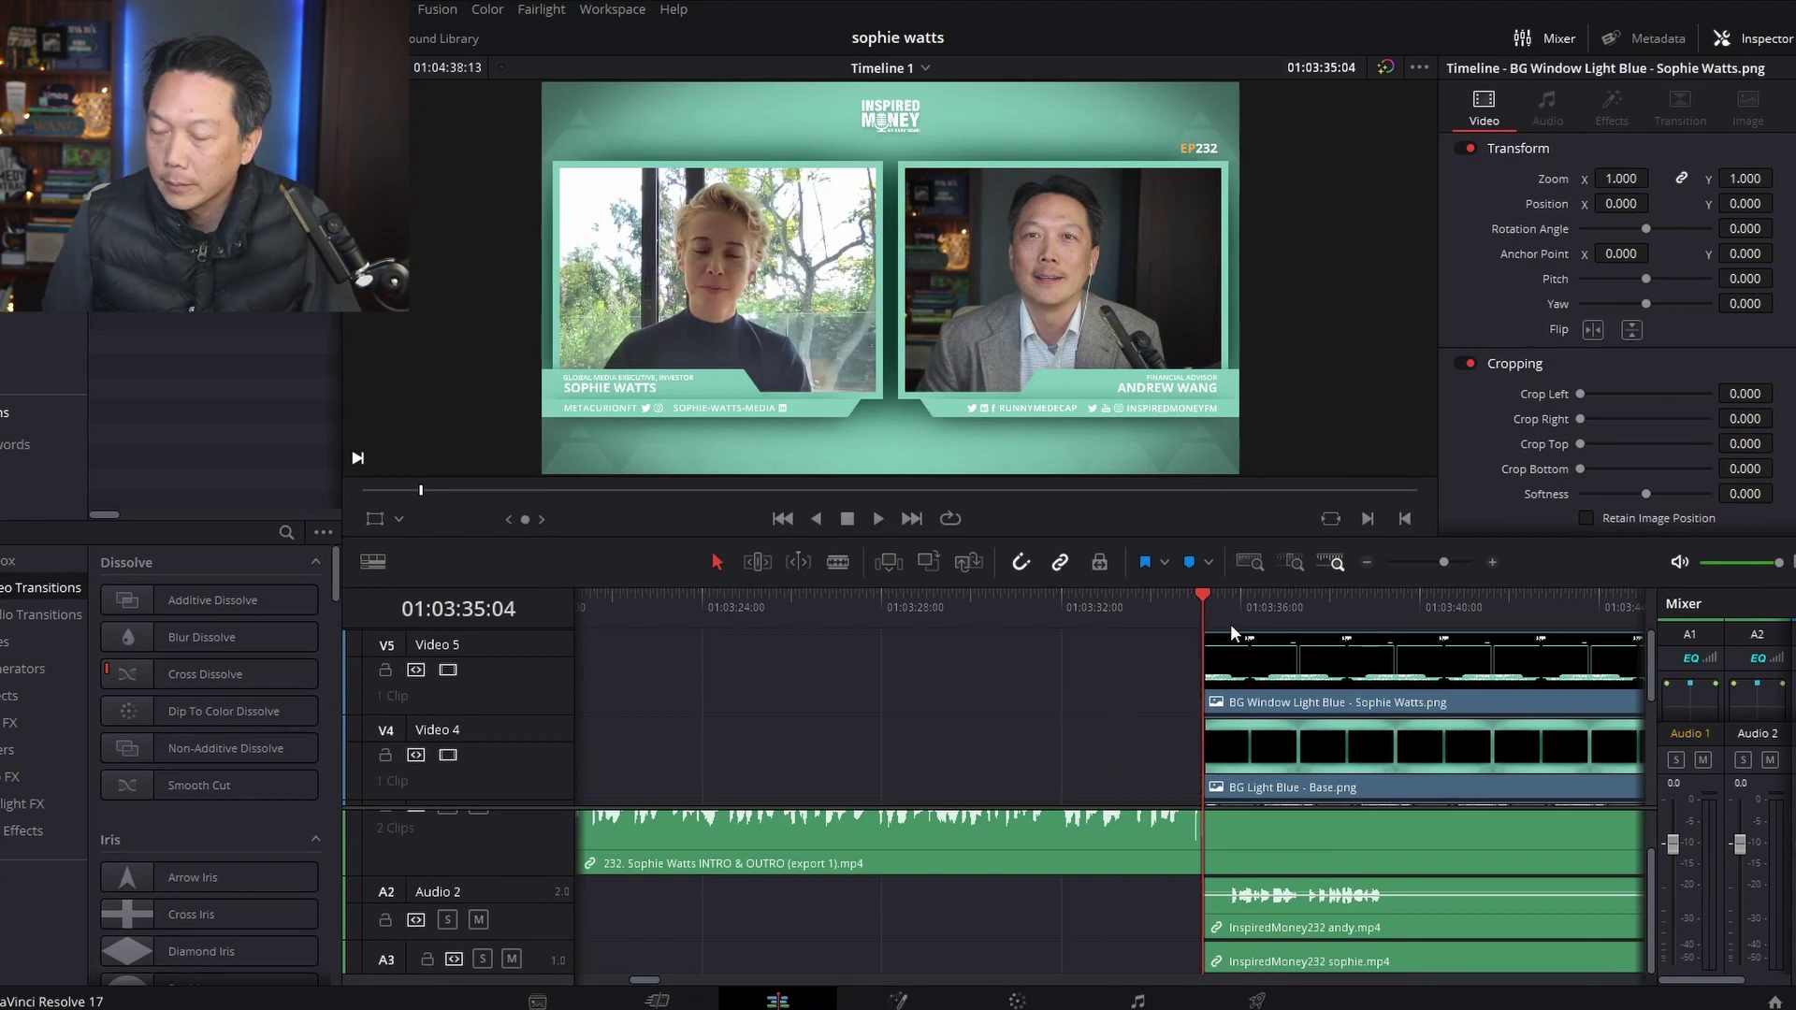
- Play through the cut and step frame by frame to where the two-person layout appears
click(1186, 603)
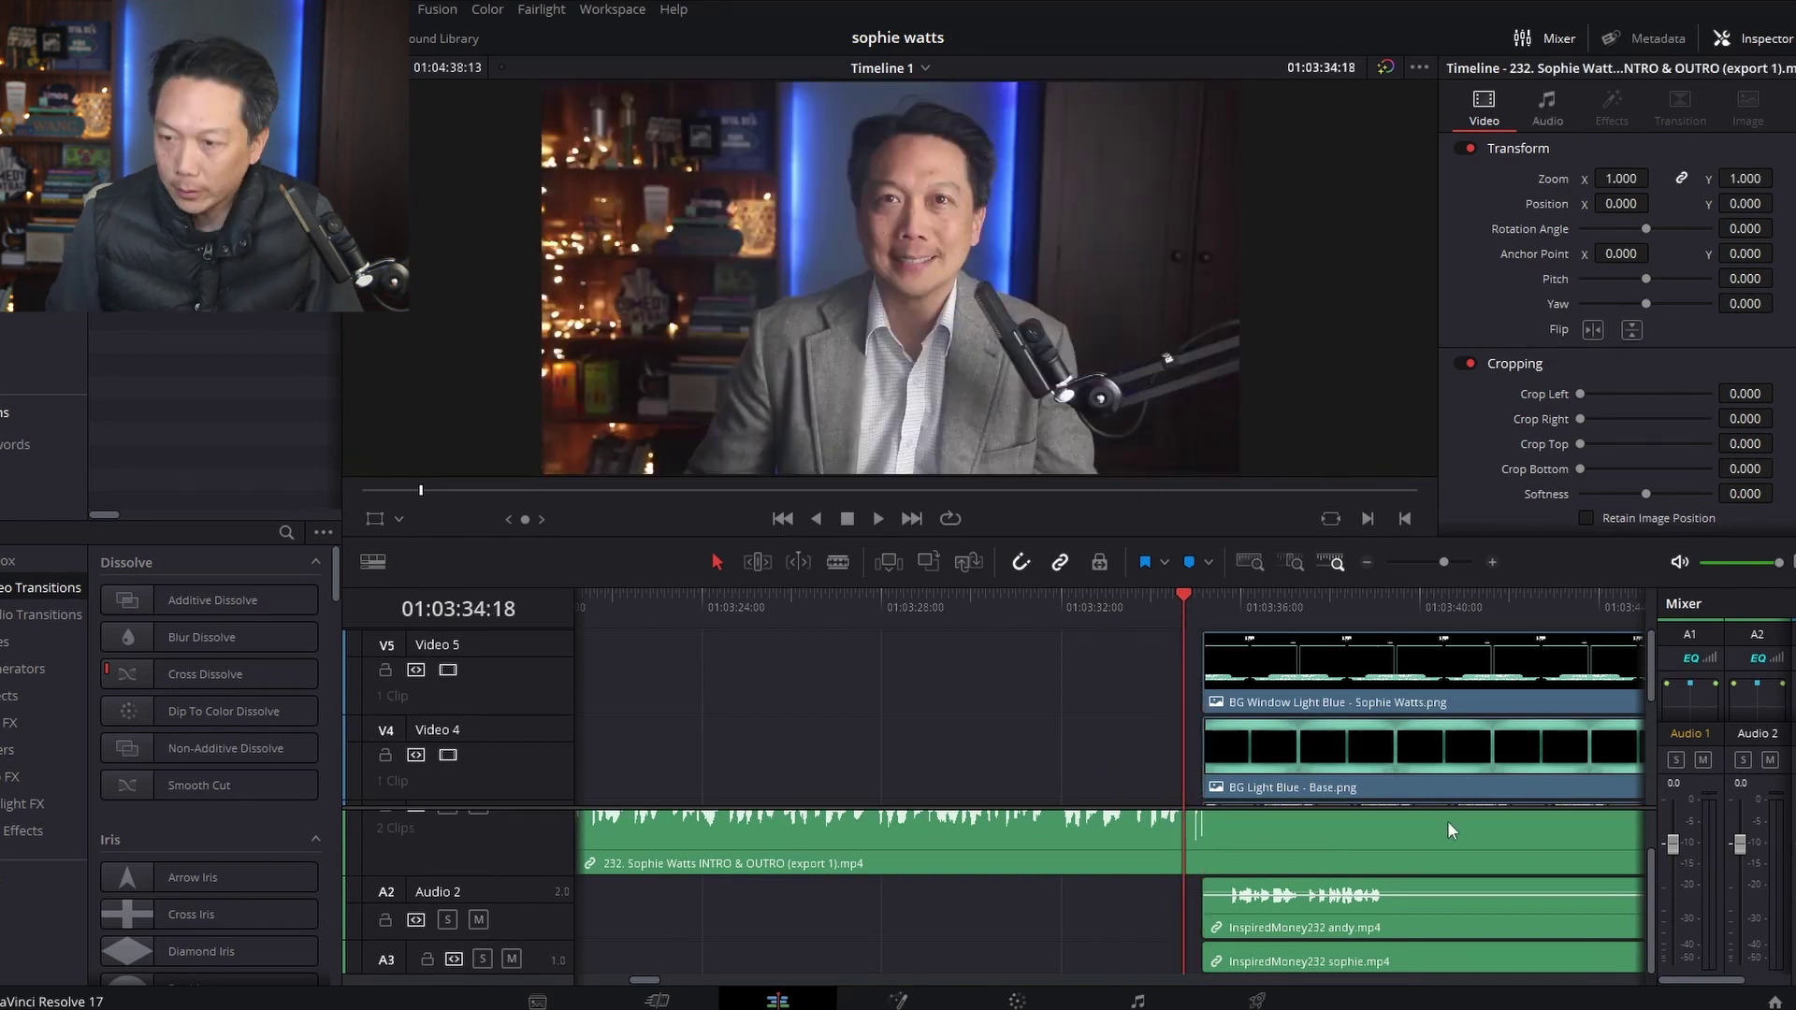
key(space)
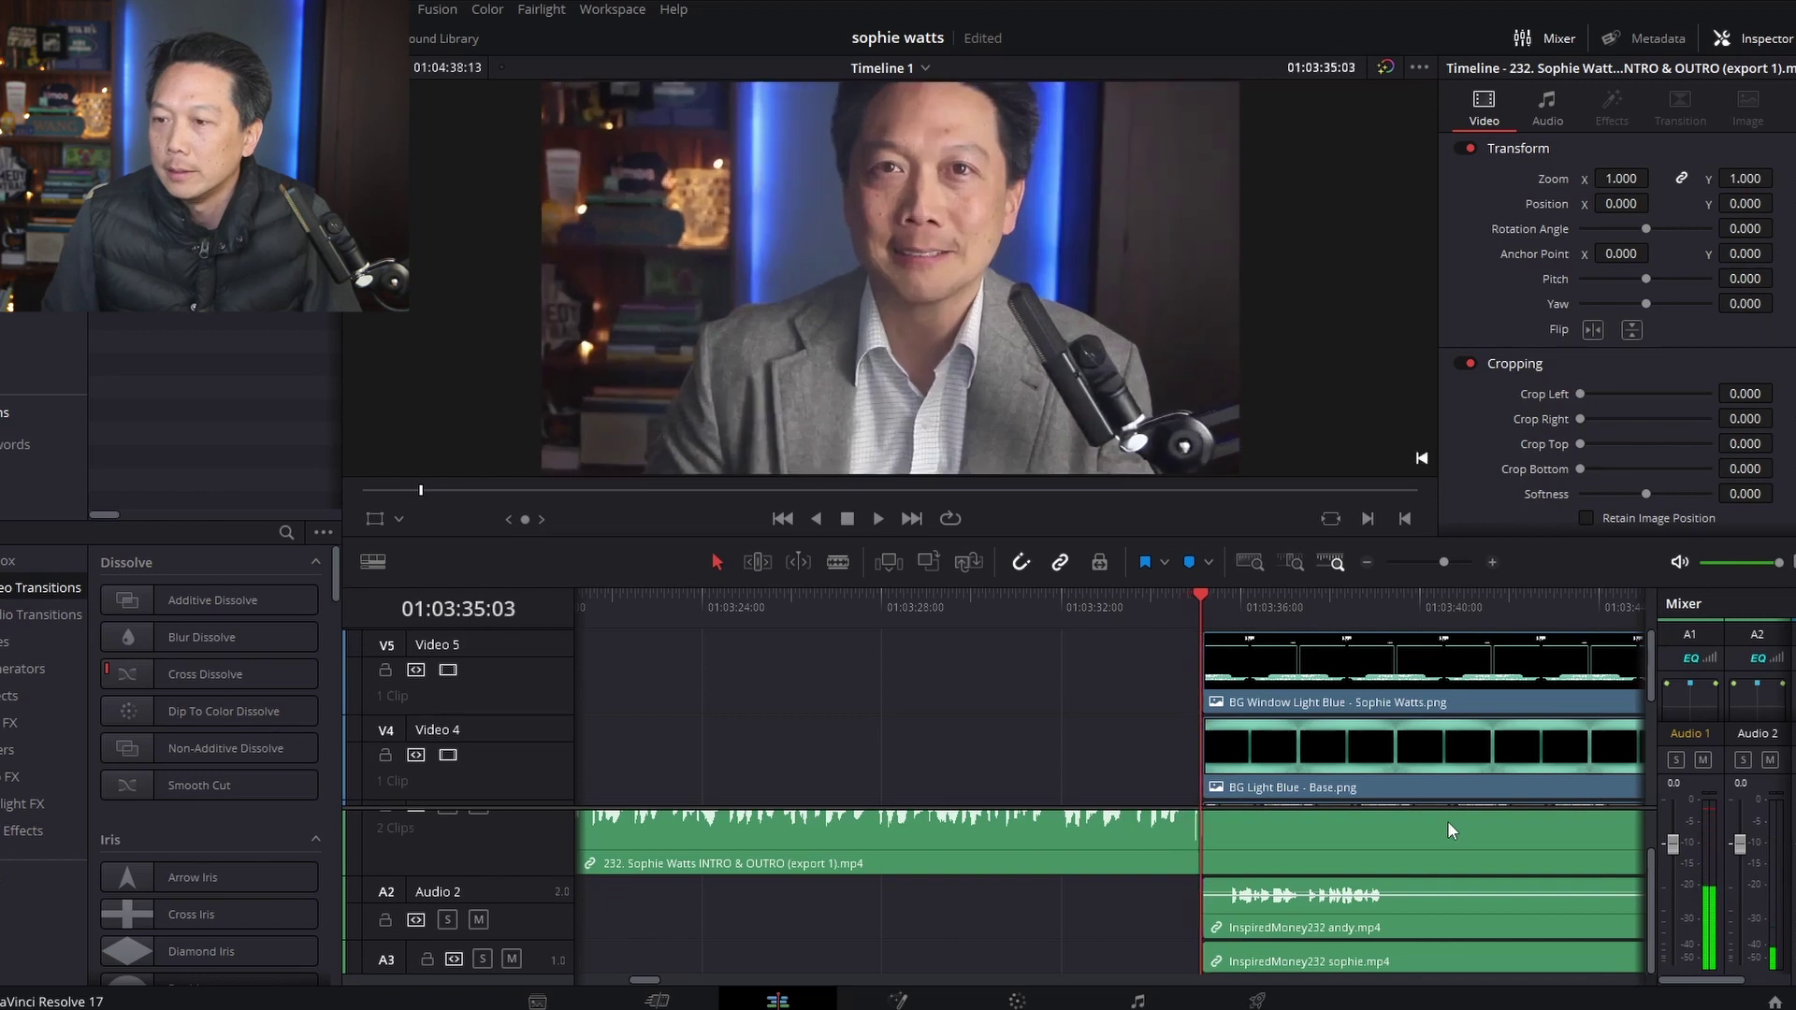
key(Left)
key(Left)
key(Left)
key(Left)
key(Left)
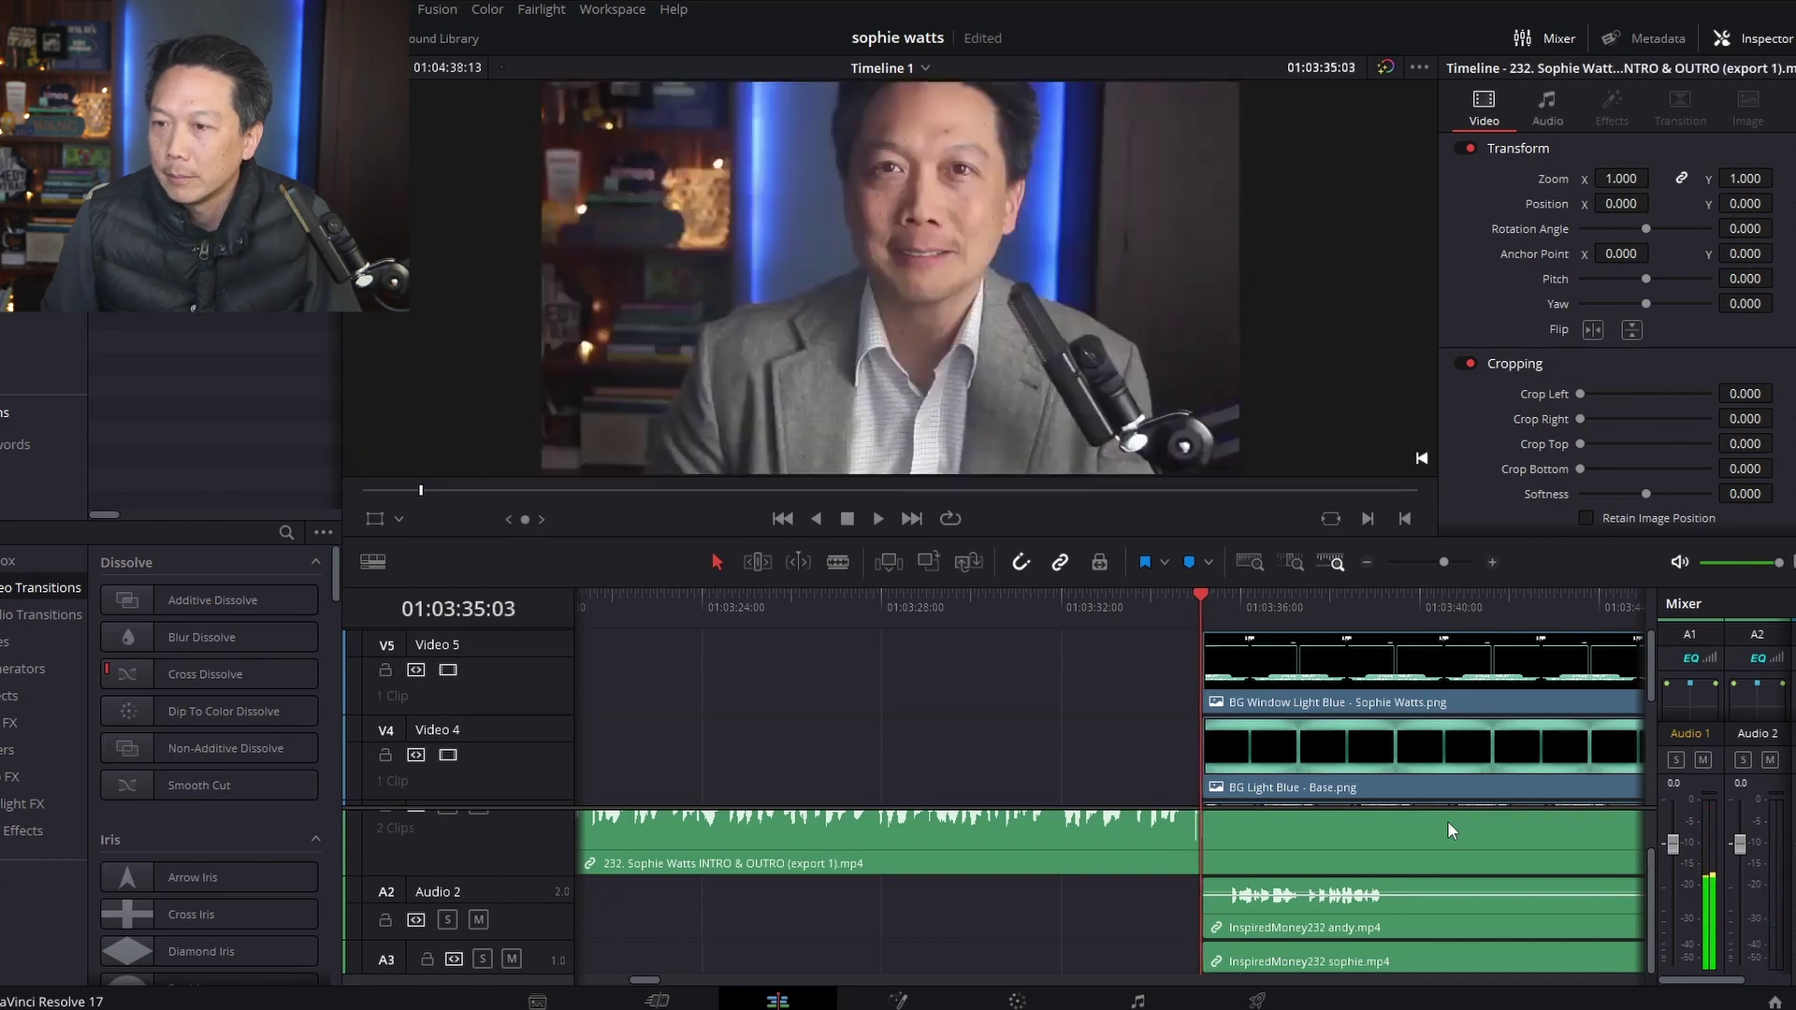
key(Right)
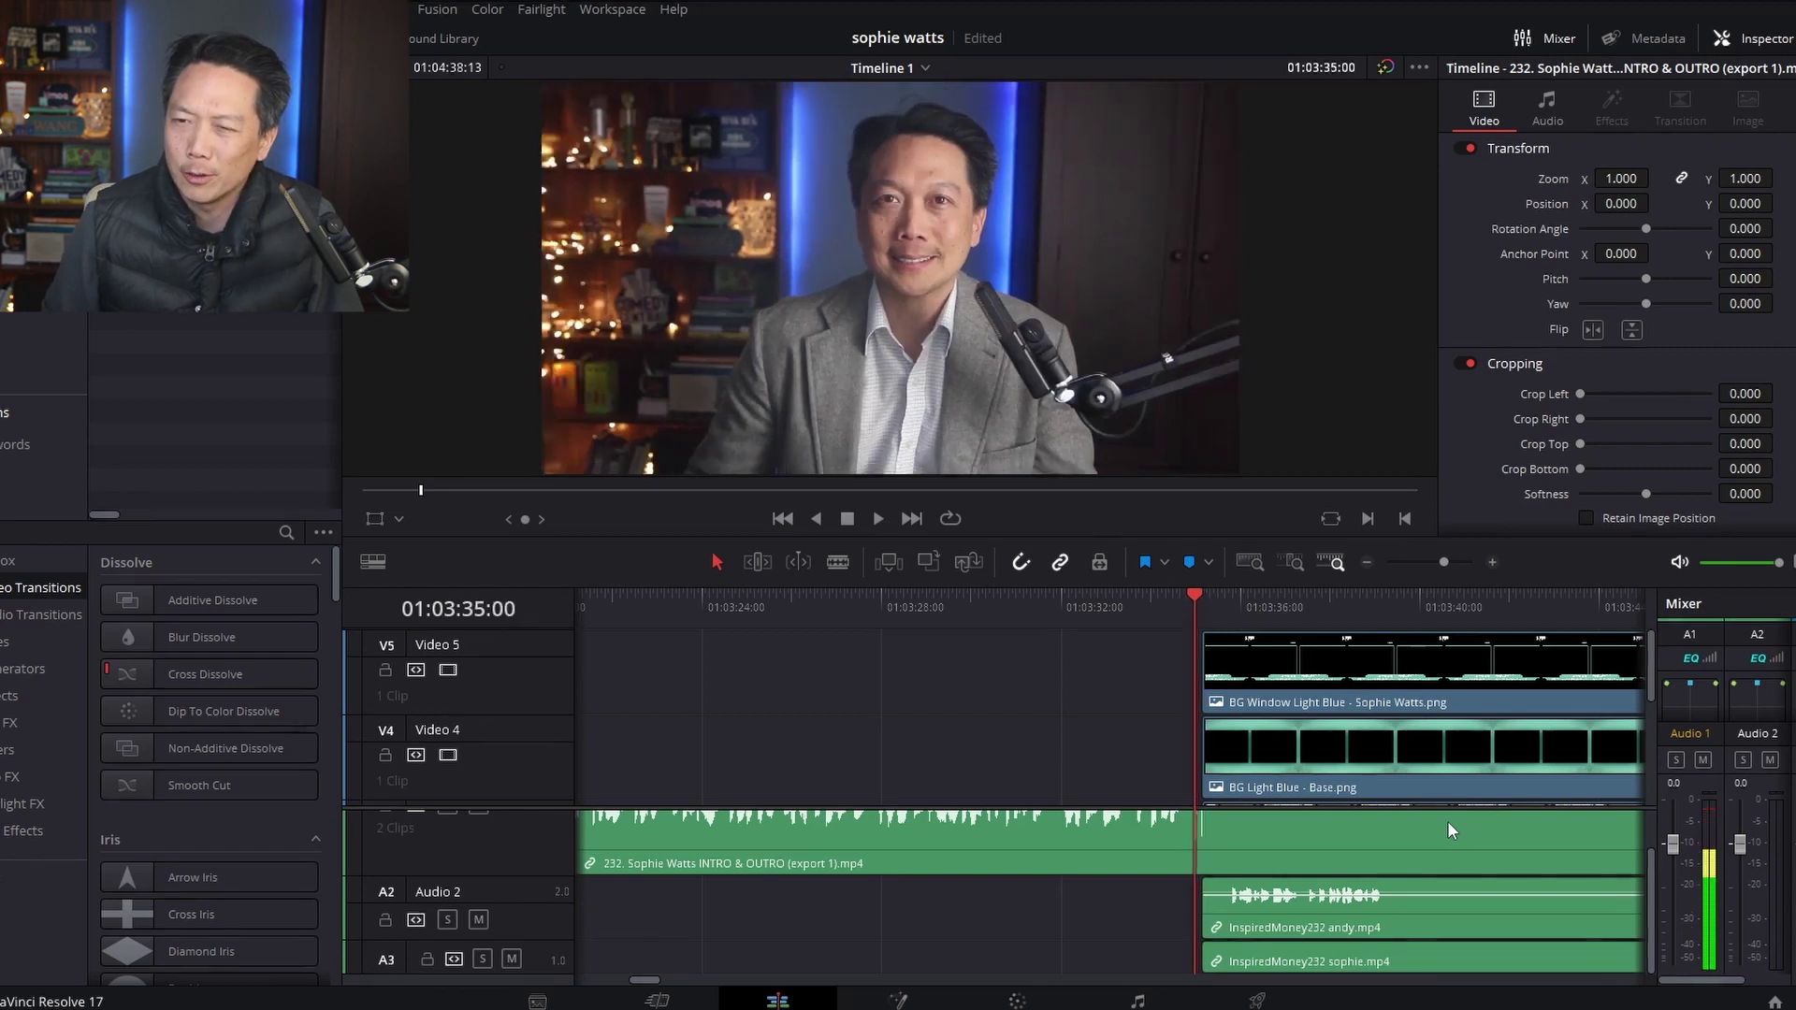
key(Right)
key(Right)
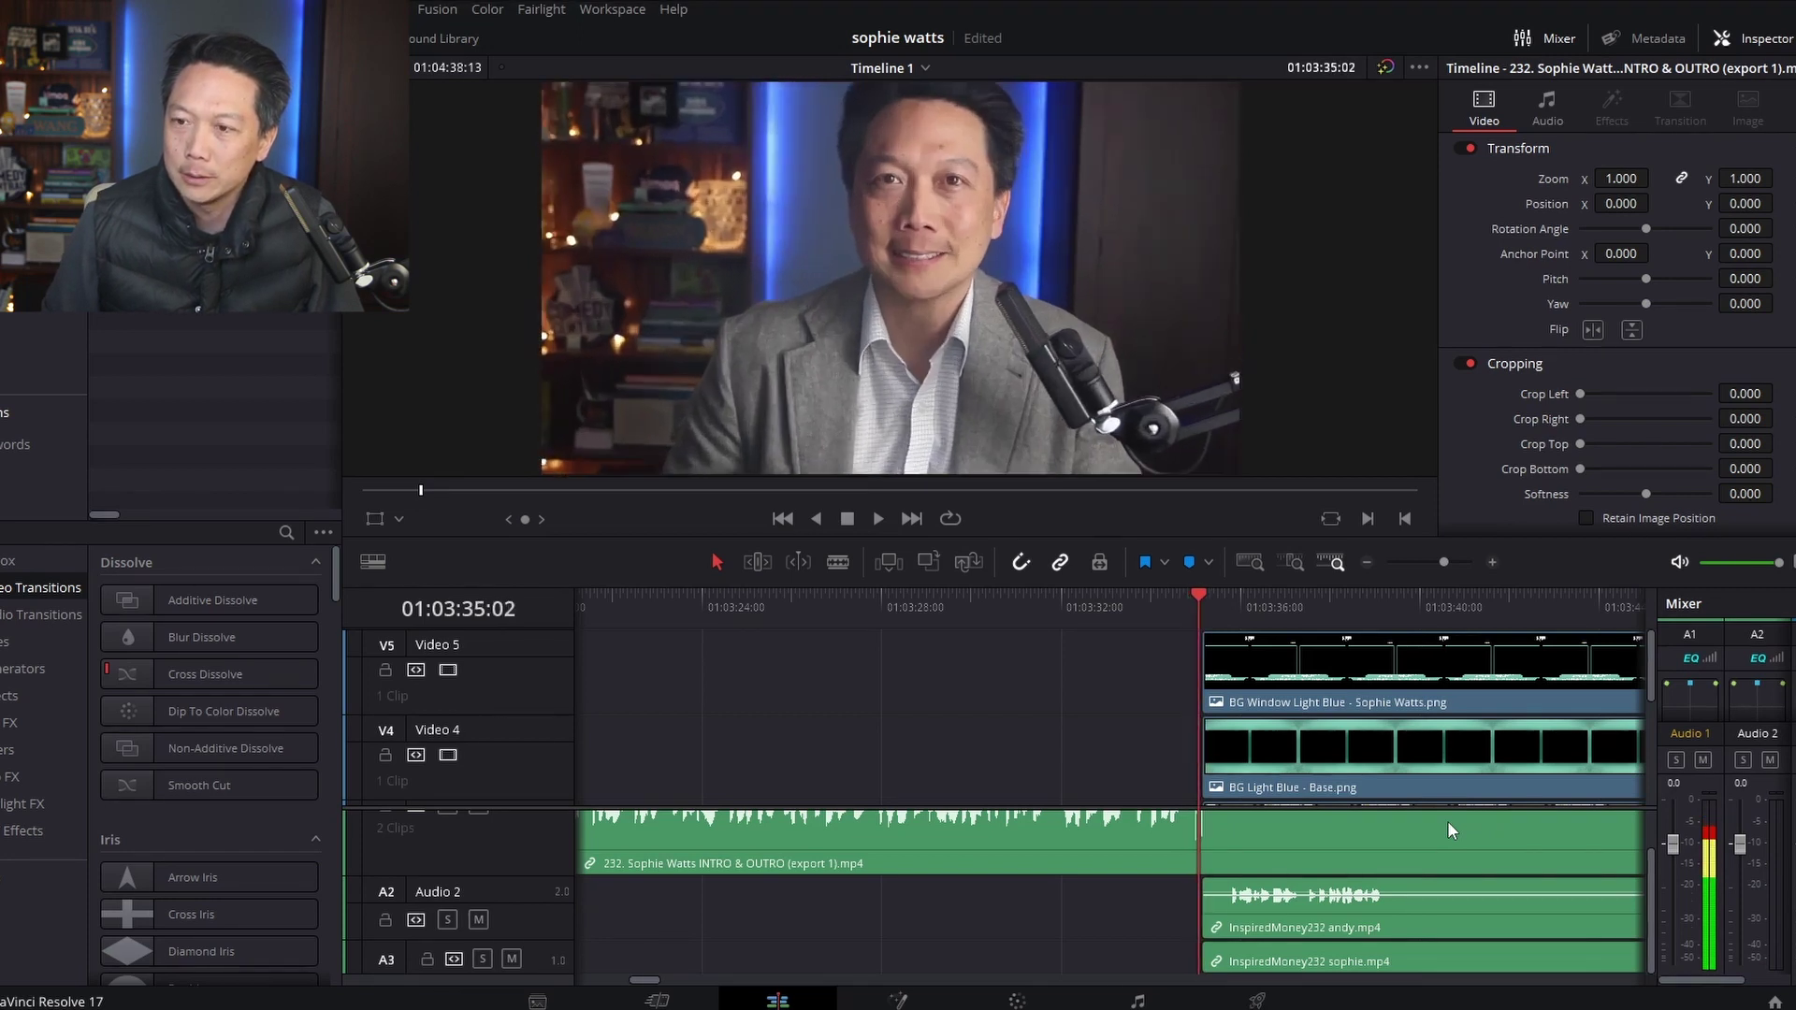
key(Right)
key(Right)
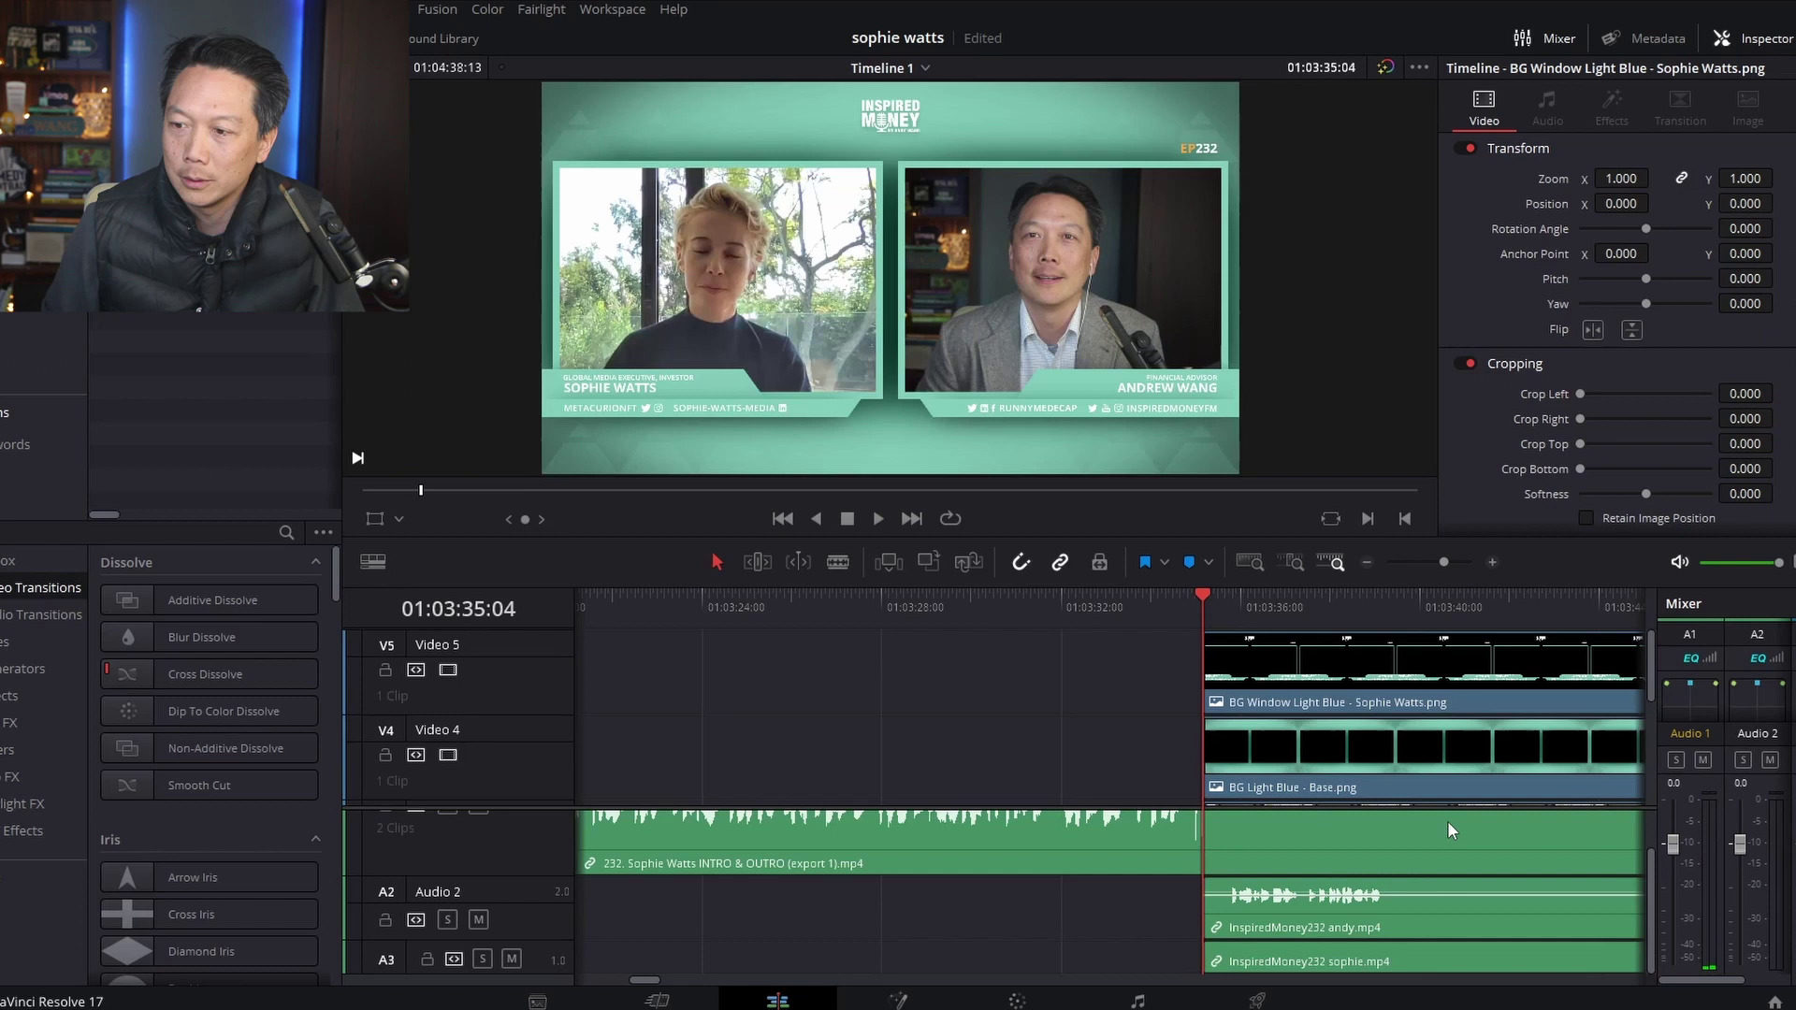
key(Right)
key(Right)
key(Right)
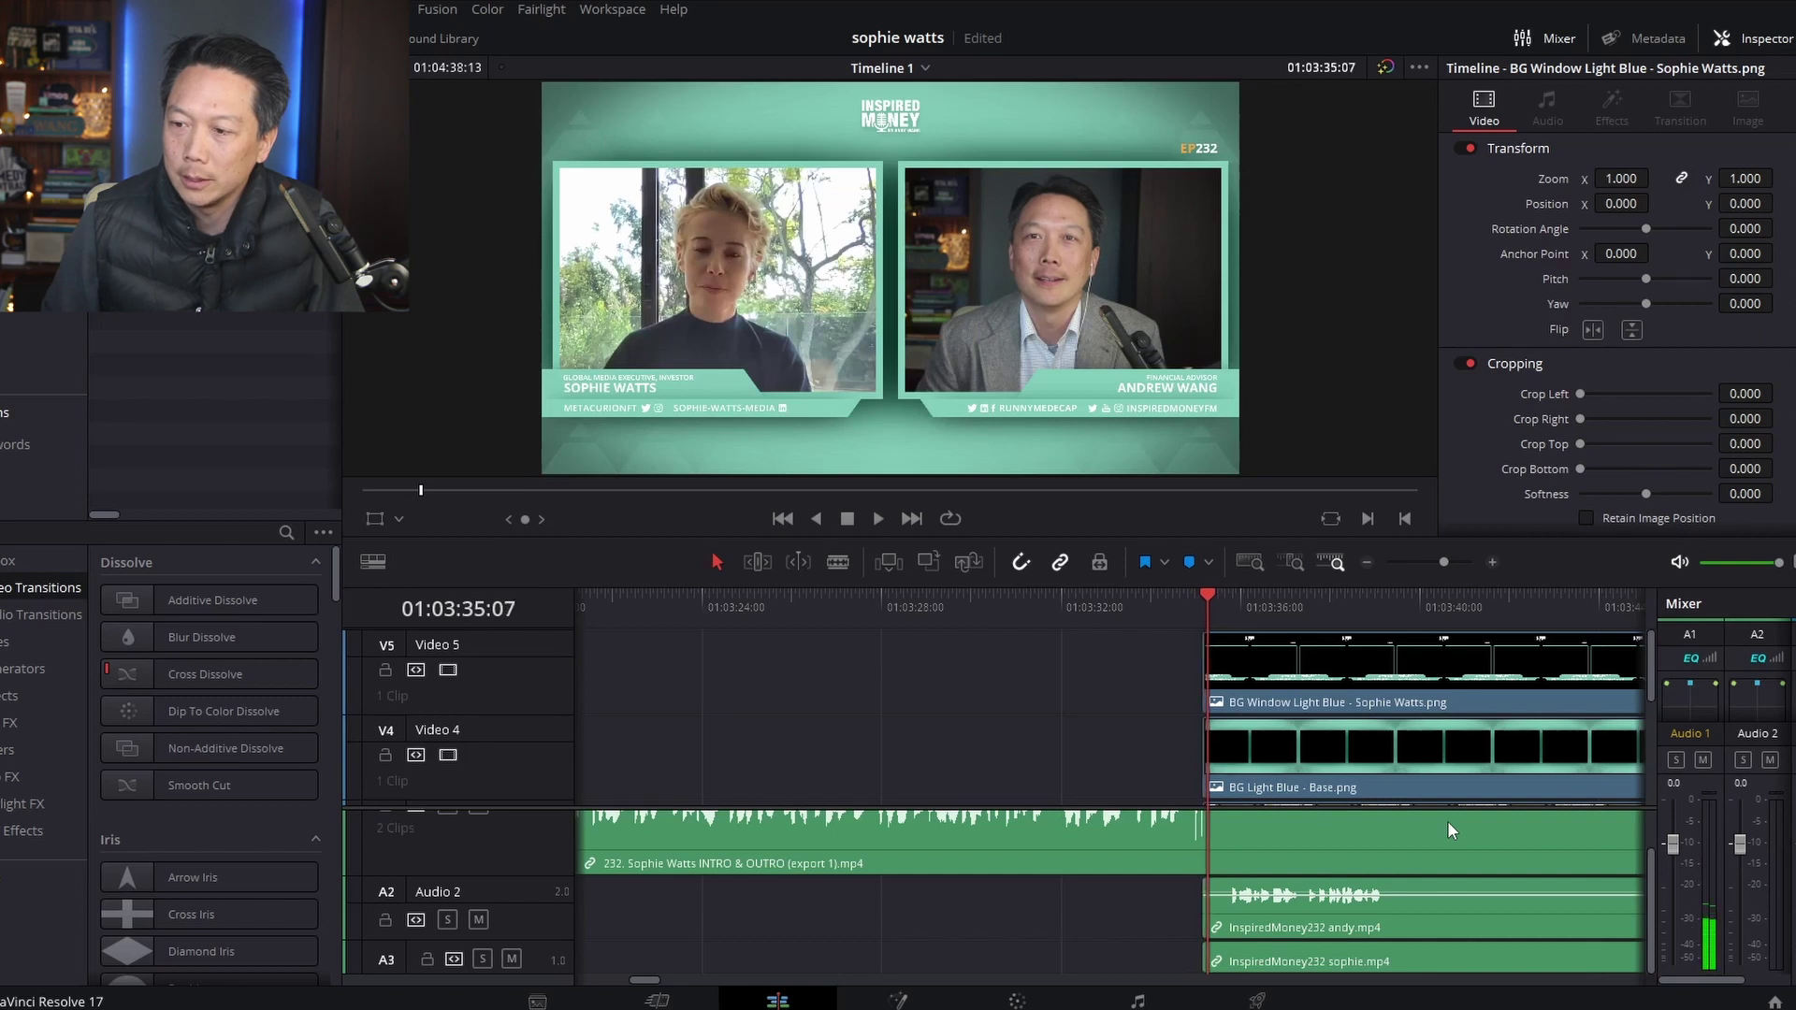
key(Right)
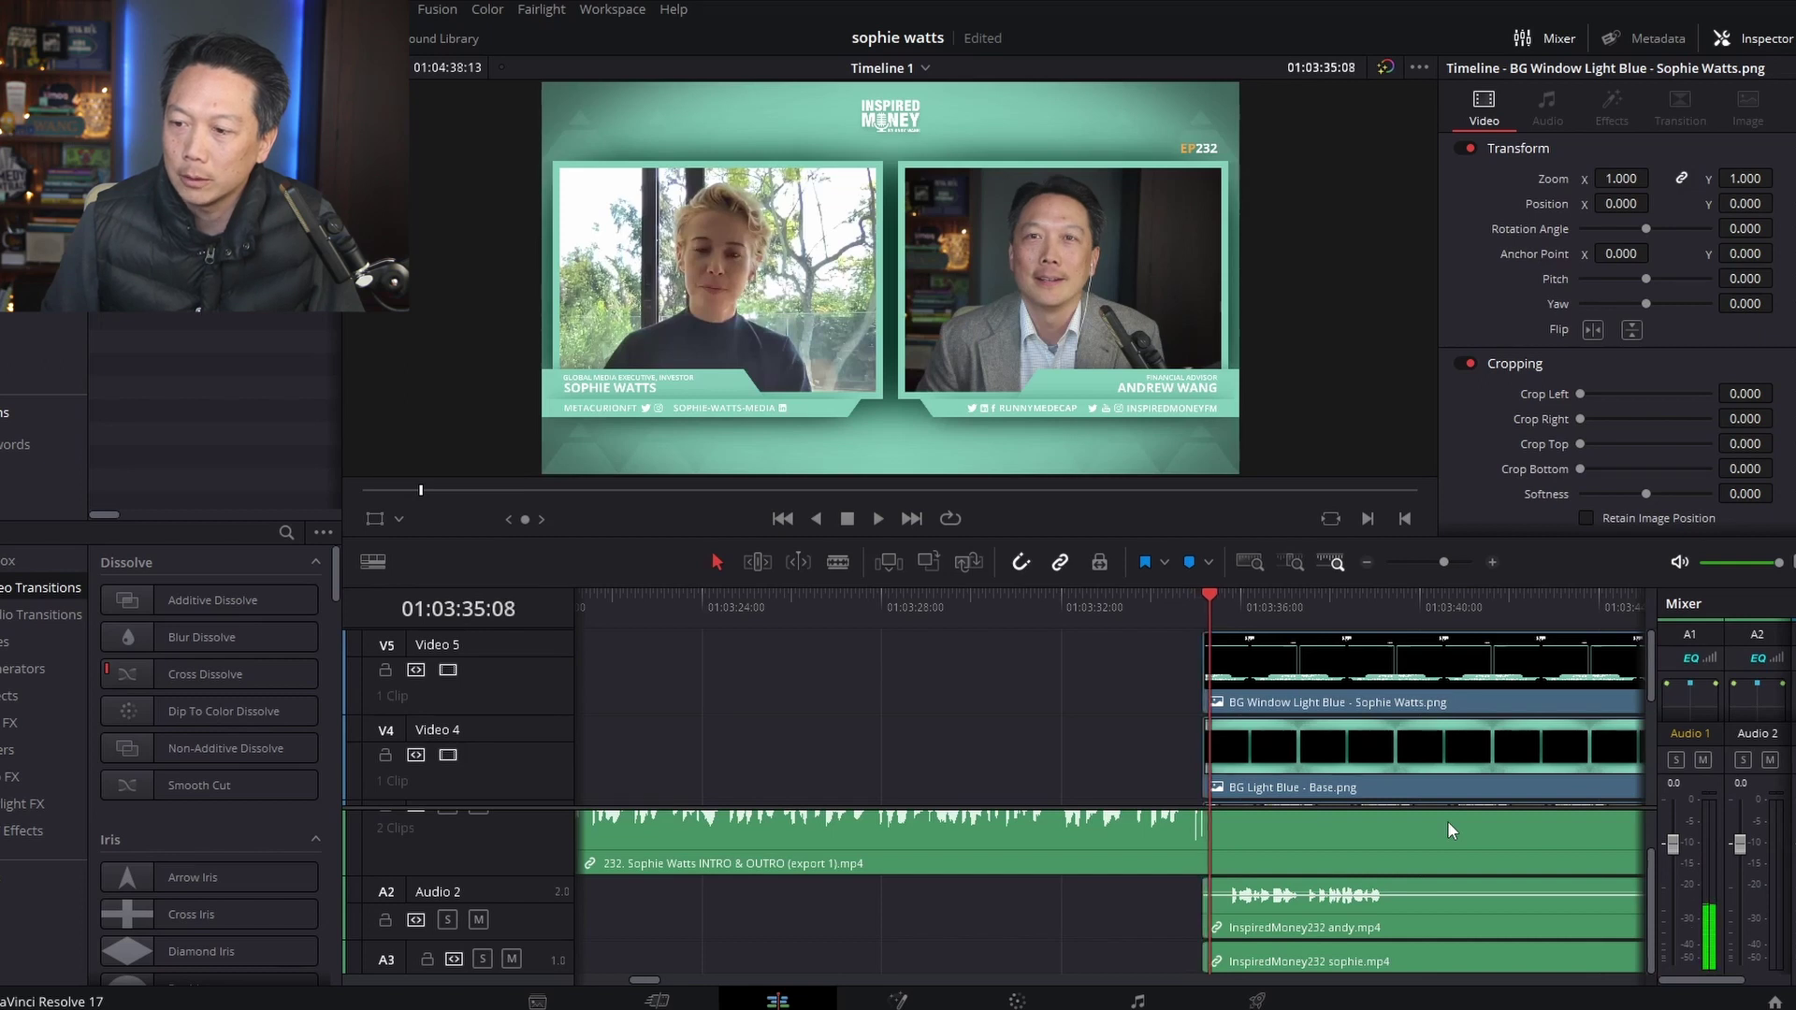
- Select the sophie.mp4, andy.mp4, base background and window background clips and add default transitions with Ctrl+T
click(1340, 963)
ctrl+click(1333, 926)
ctrl+click(1333, 744)
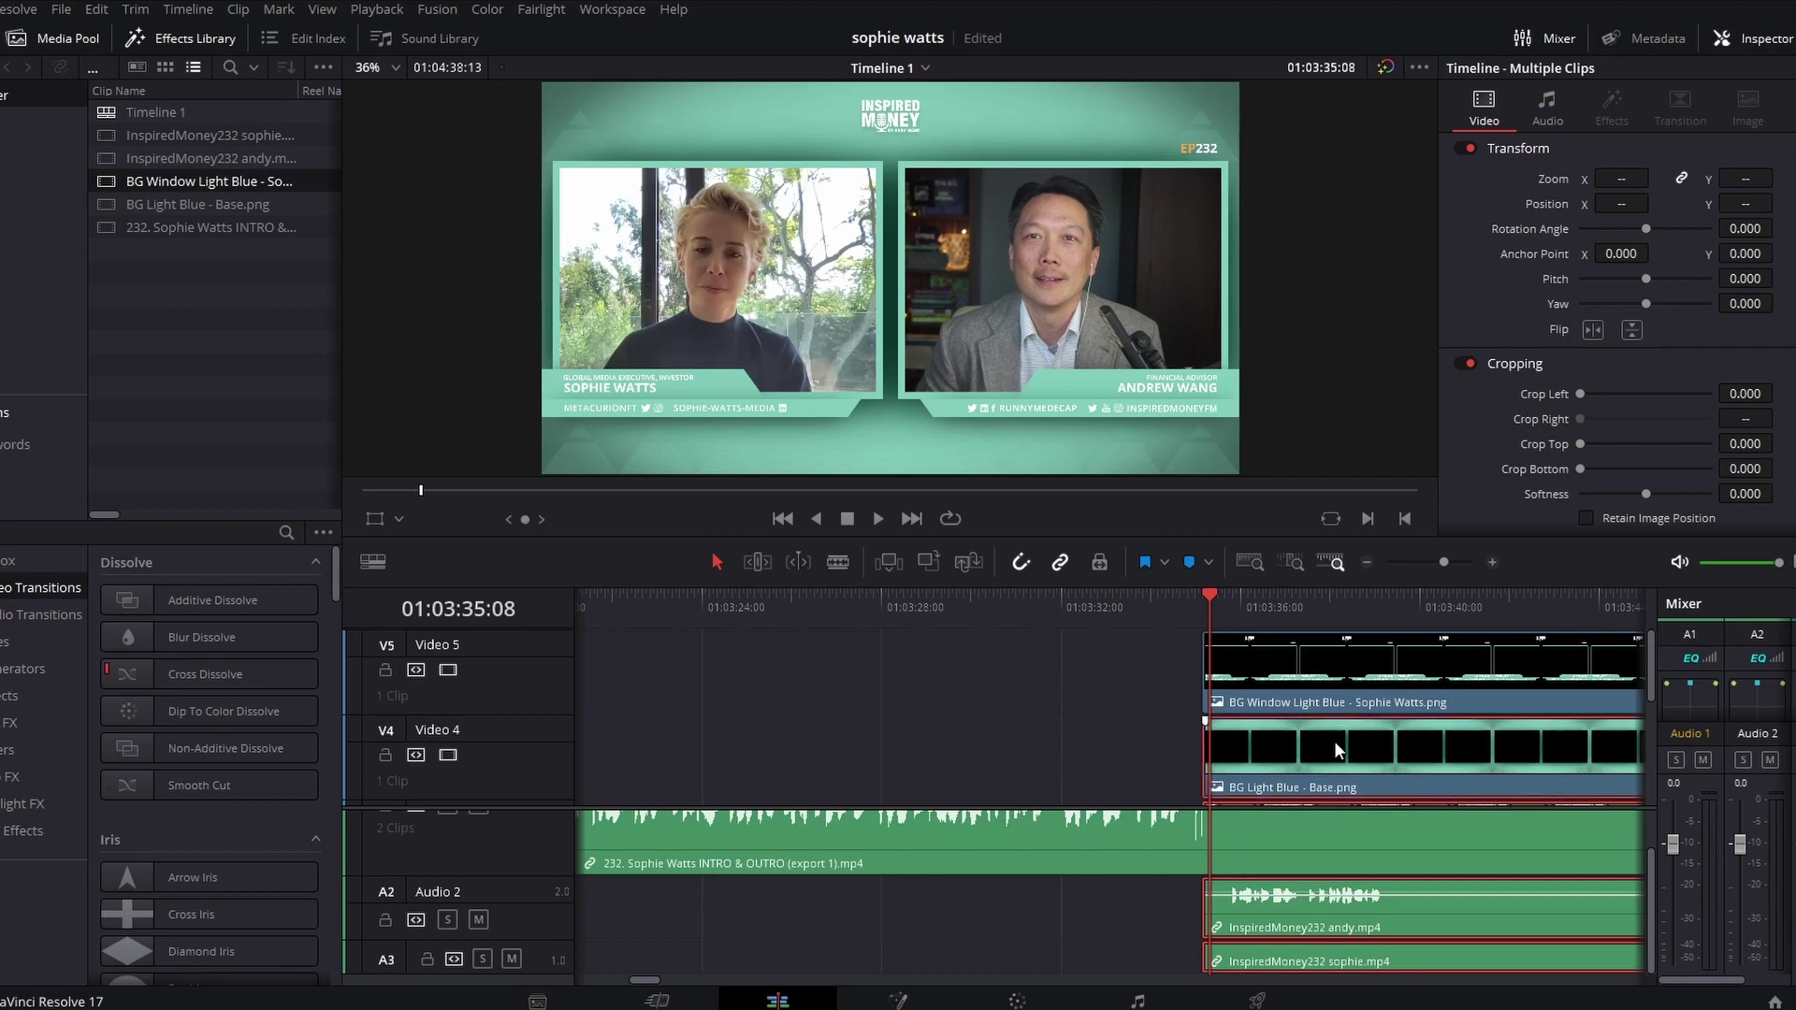
ctrl+click(1332, 687)
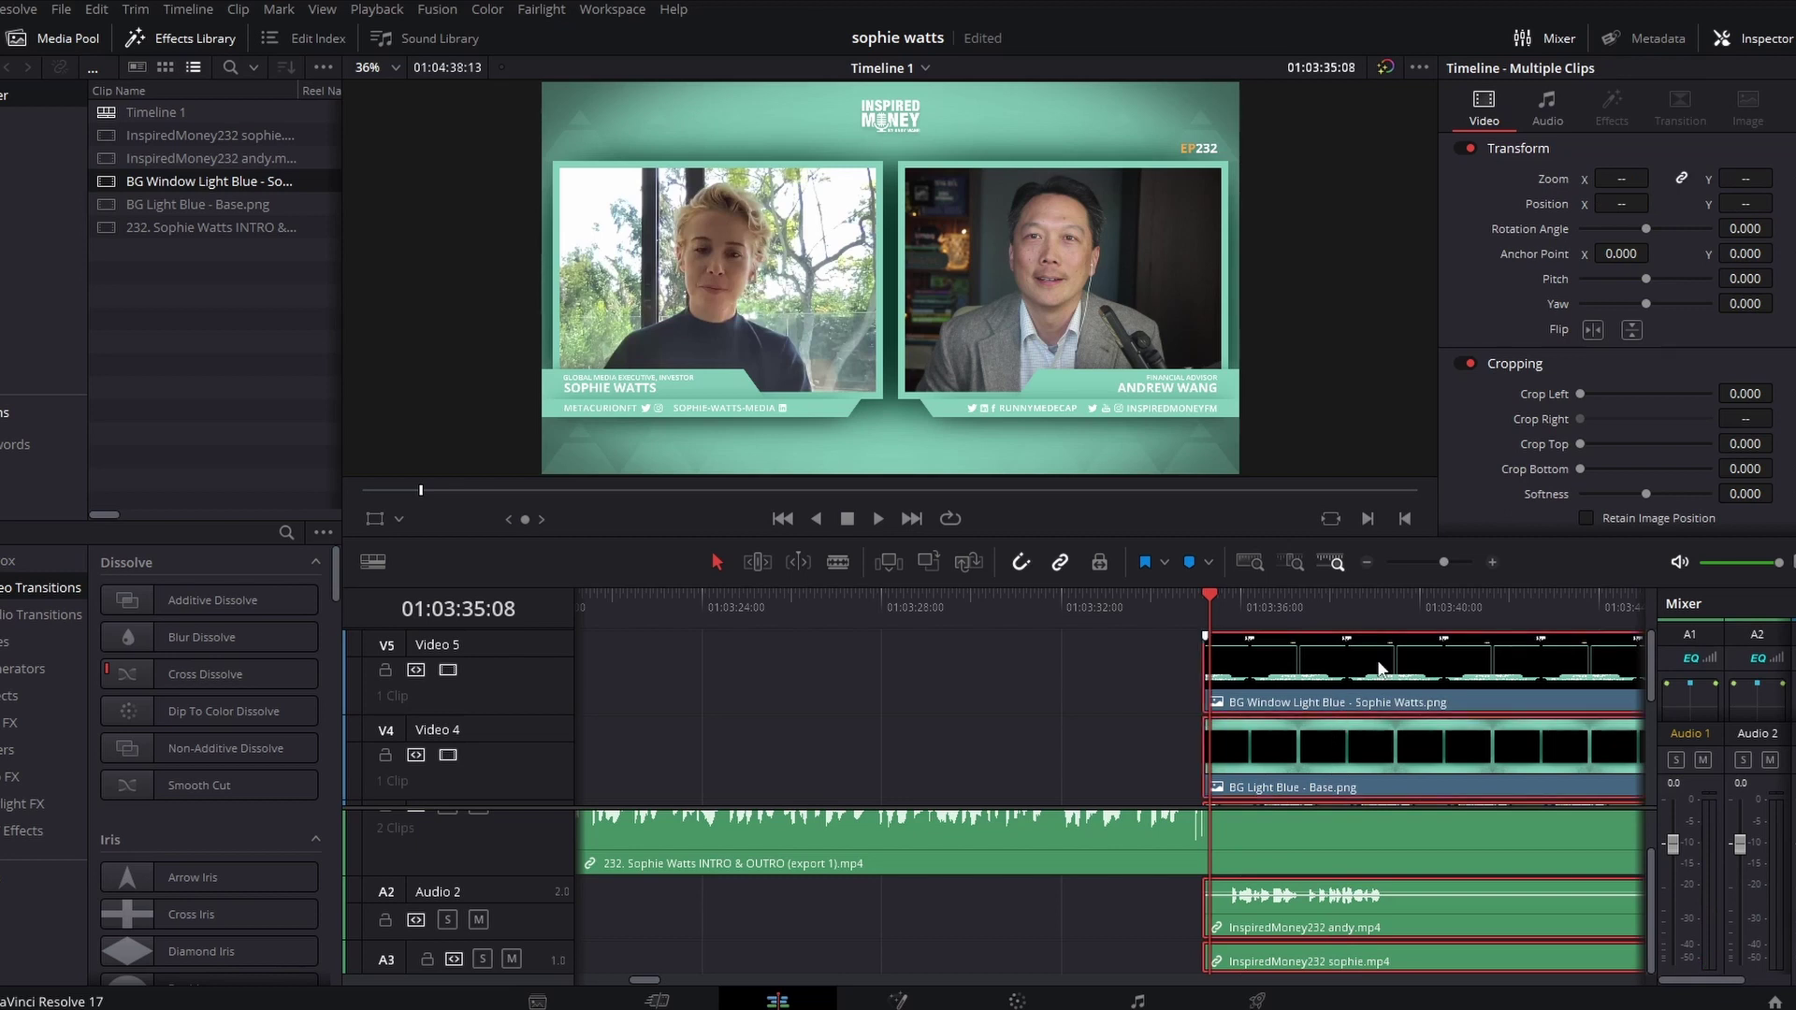
key(ctrl+t)
- Magnify the timeline around the playhead at the intro/split-screen cut
click(1493, 561)
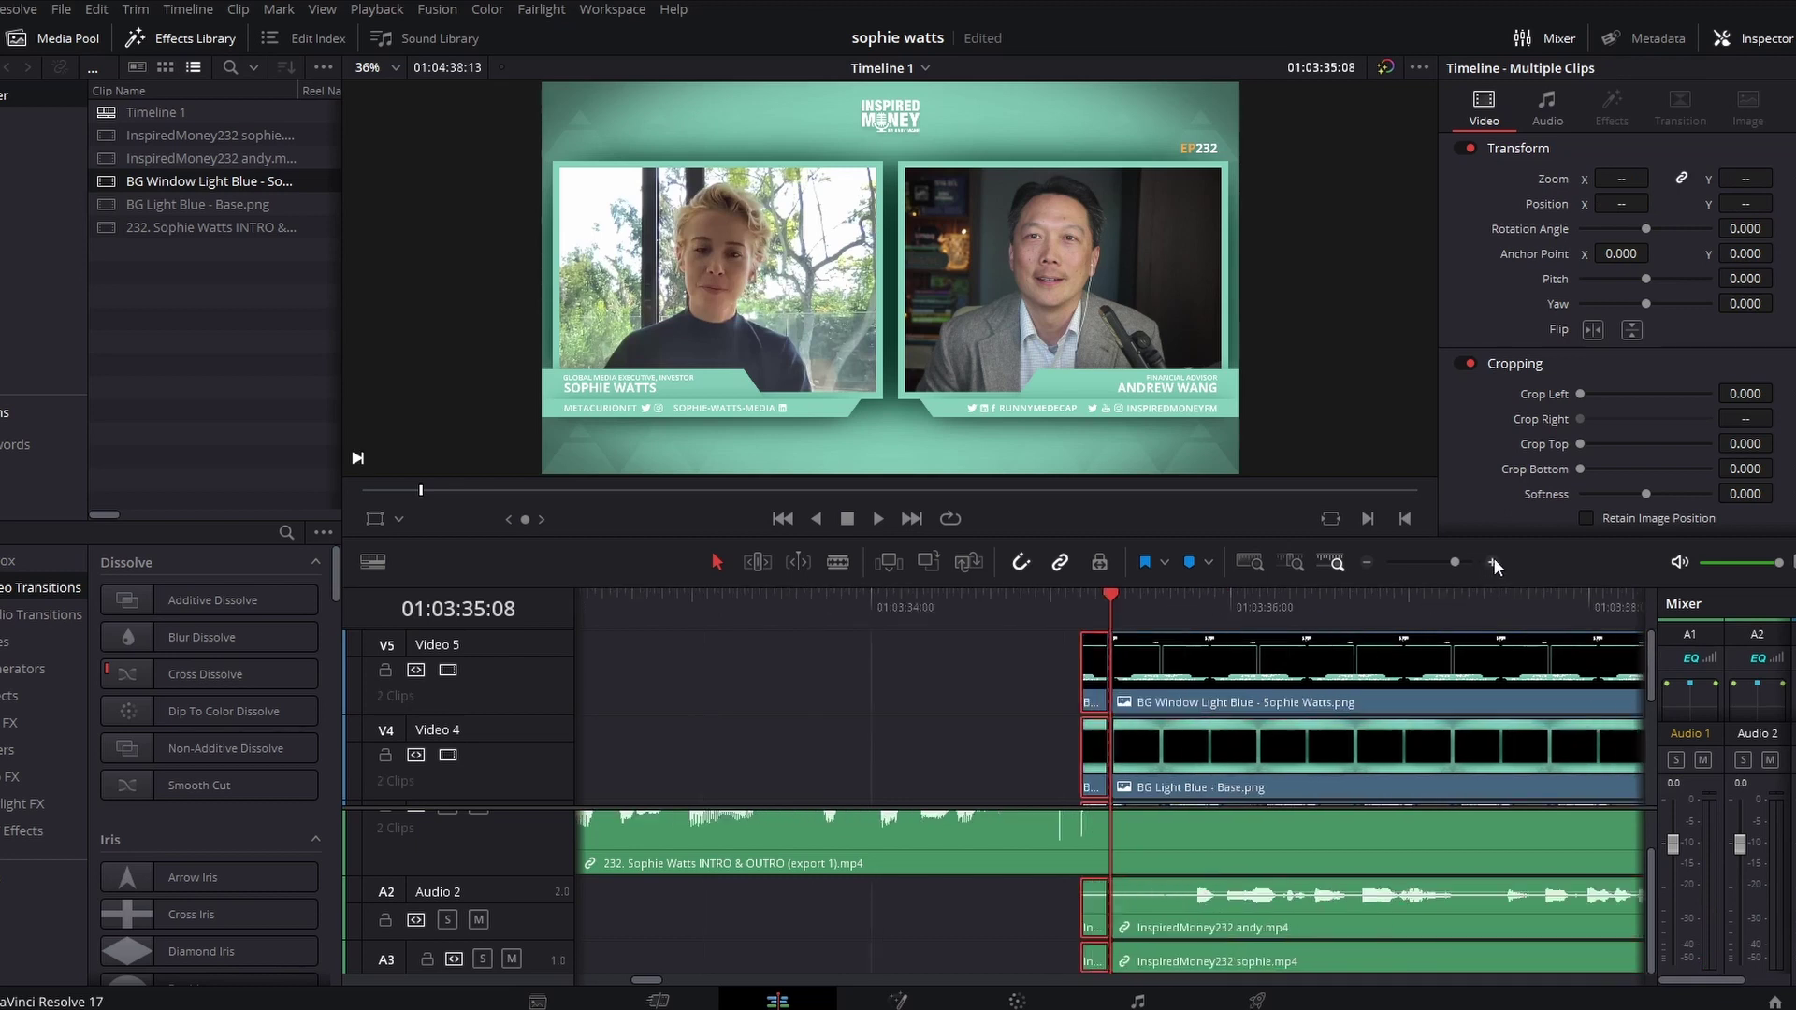
click(1493, 562)
click(1492, 561)
key(ctrl+equal)
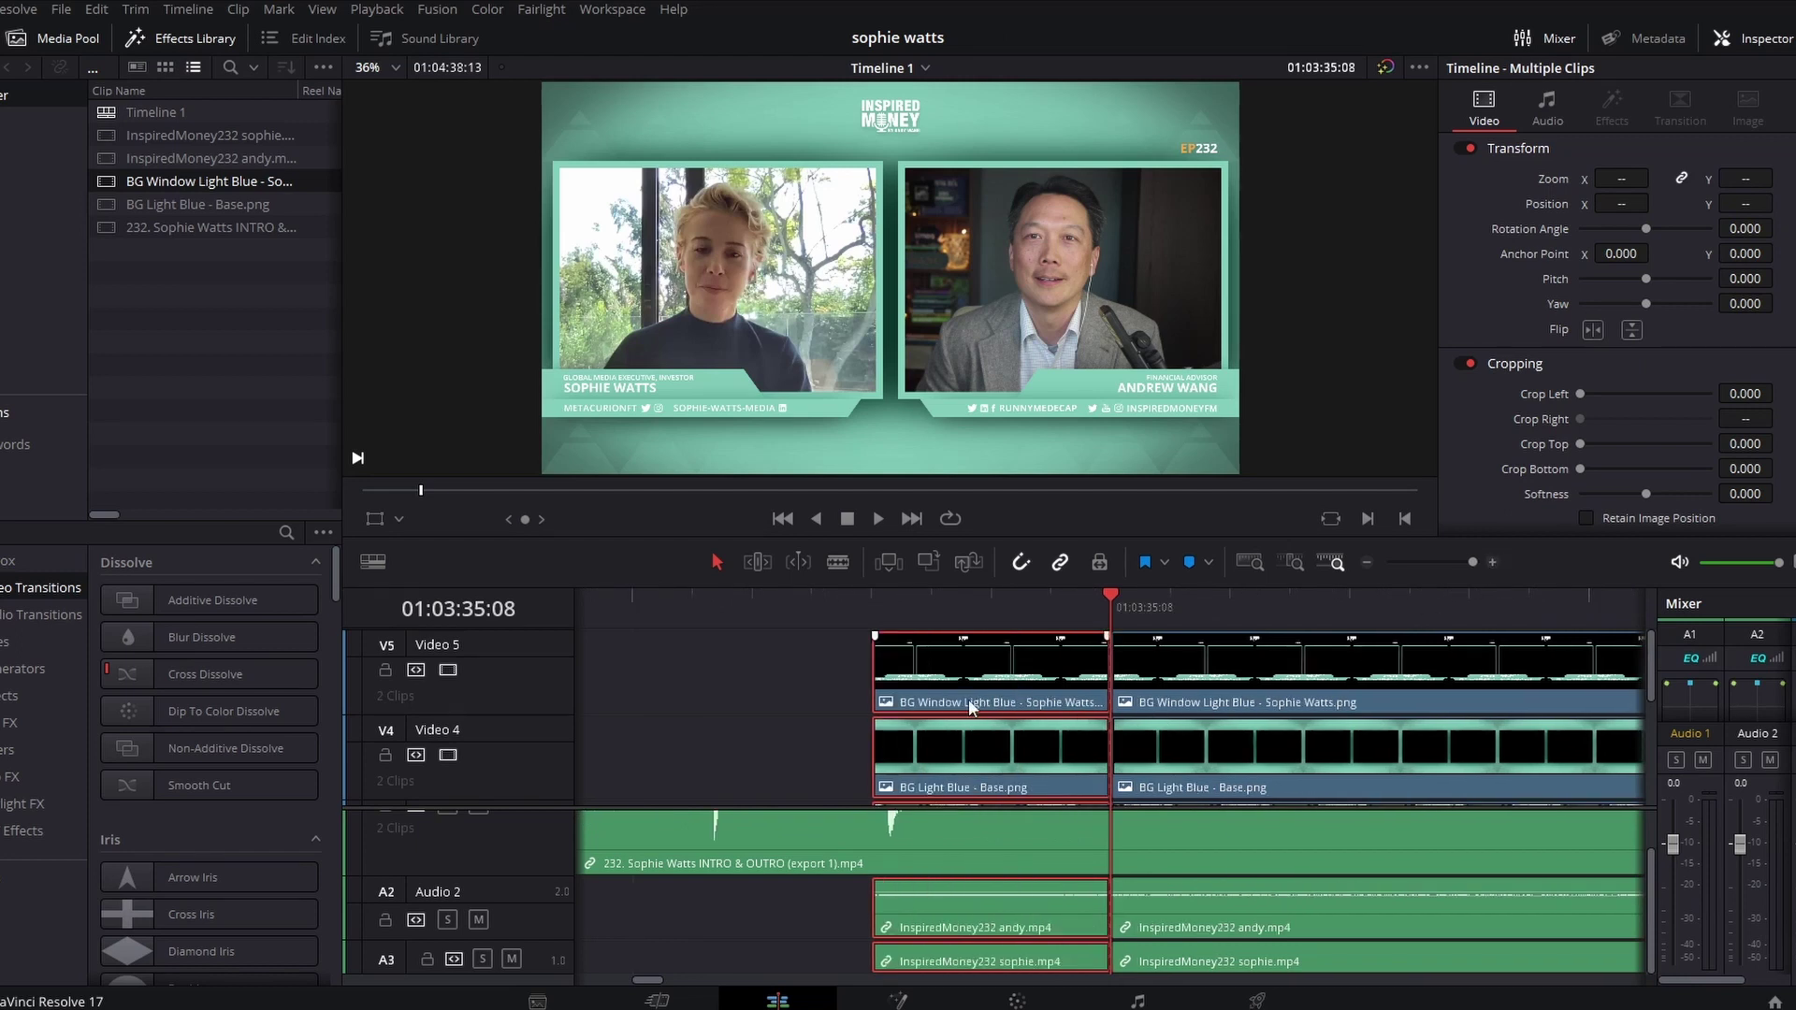
scroll(957, 801, down, 2)
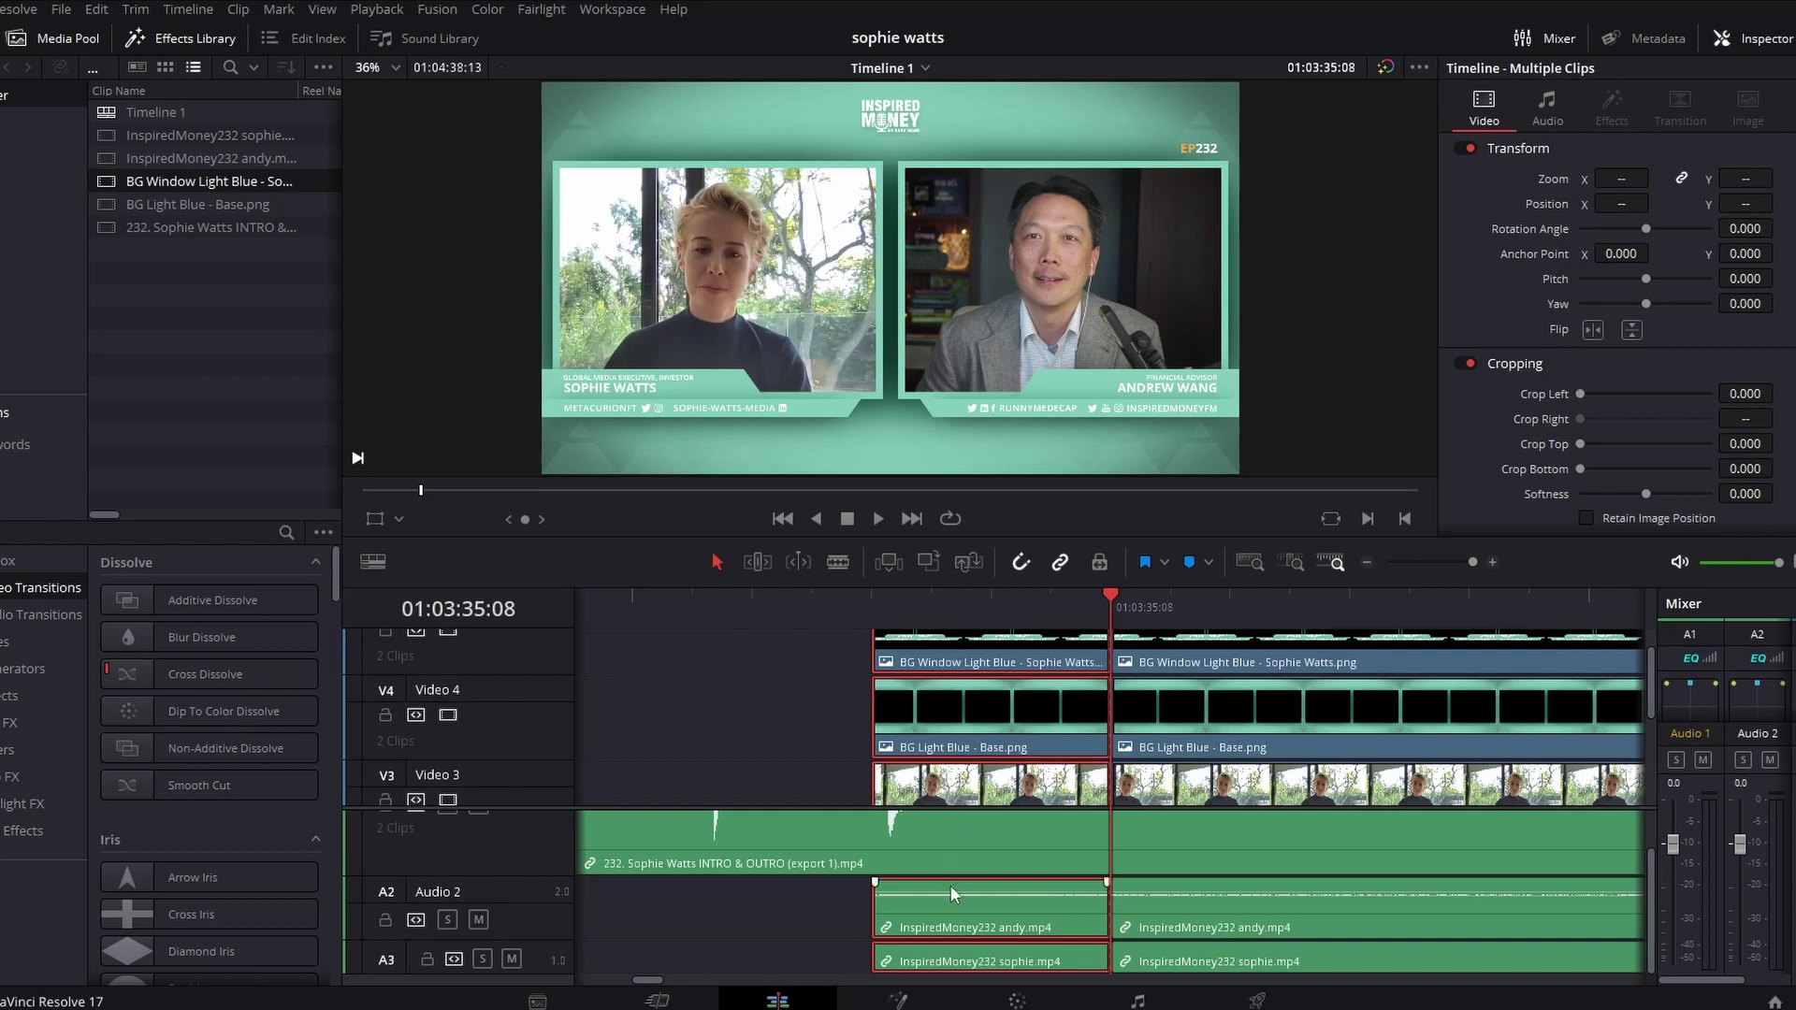
scroll(949, 874, up, 2)
scroll(944, 723, up, 2)
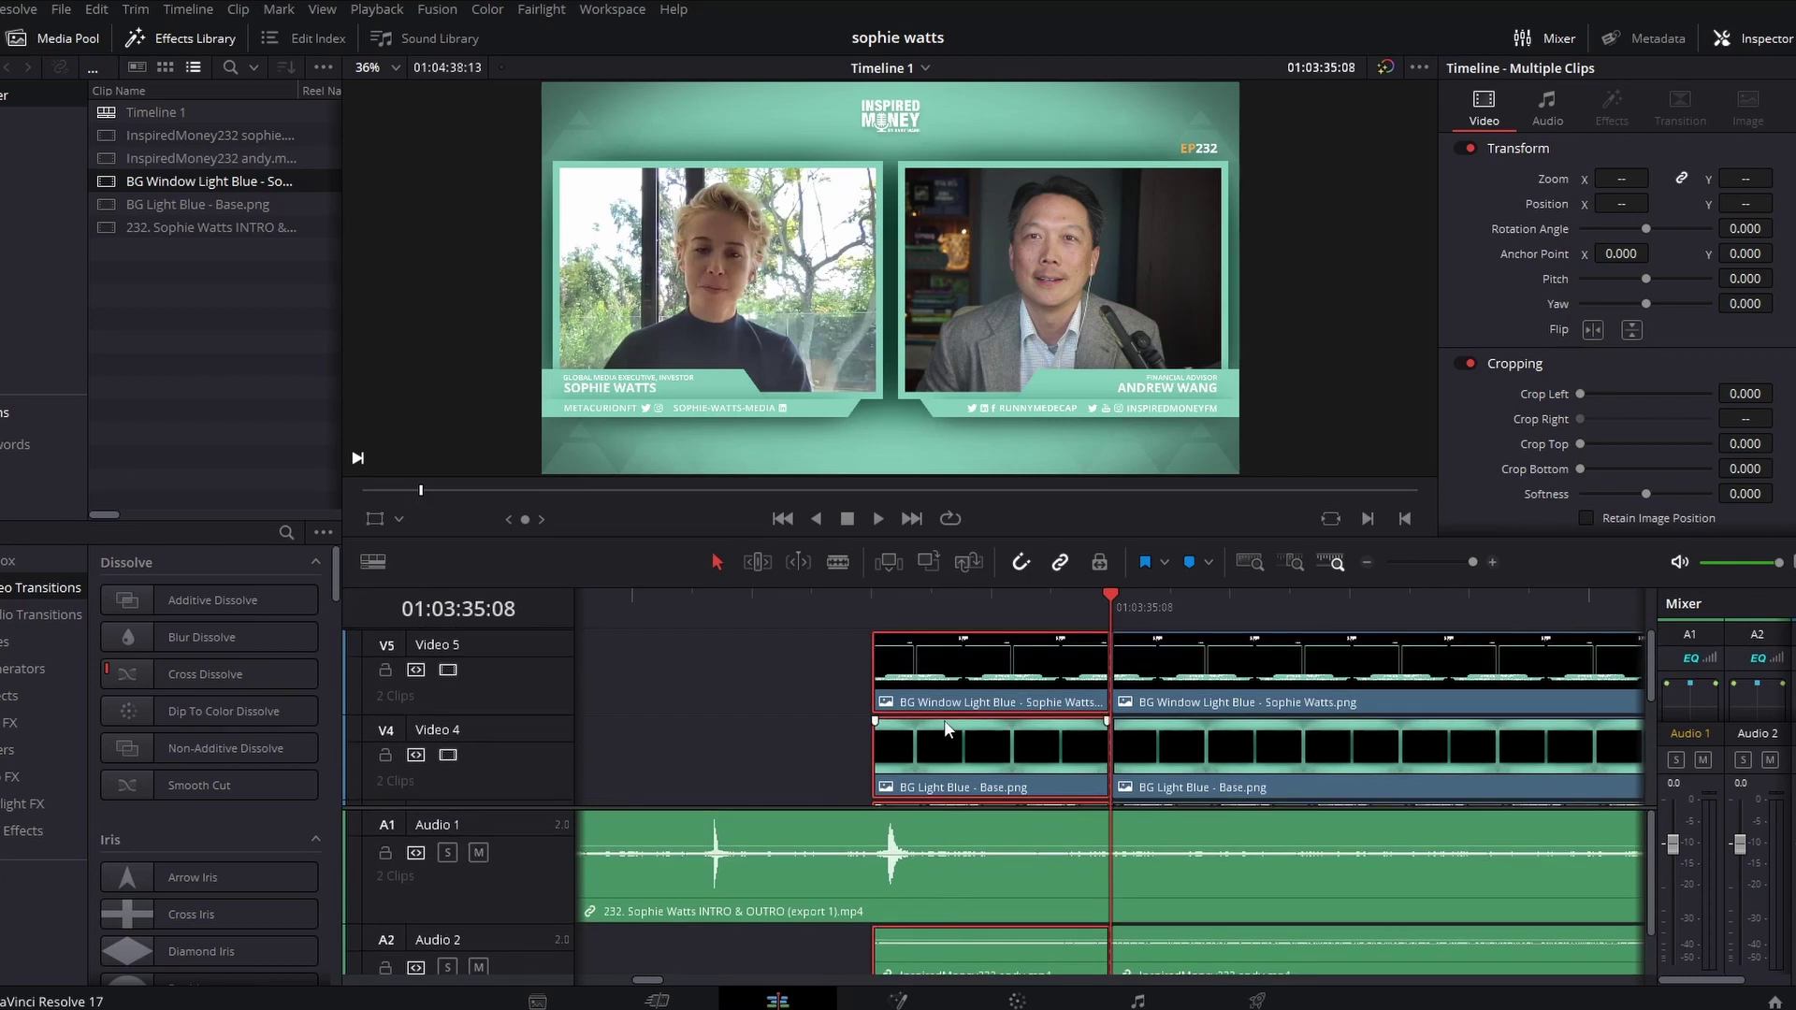
- Enable Dynamic Zoom on the split-screen background and interview clips
scroll(1515, 433, down, 3)
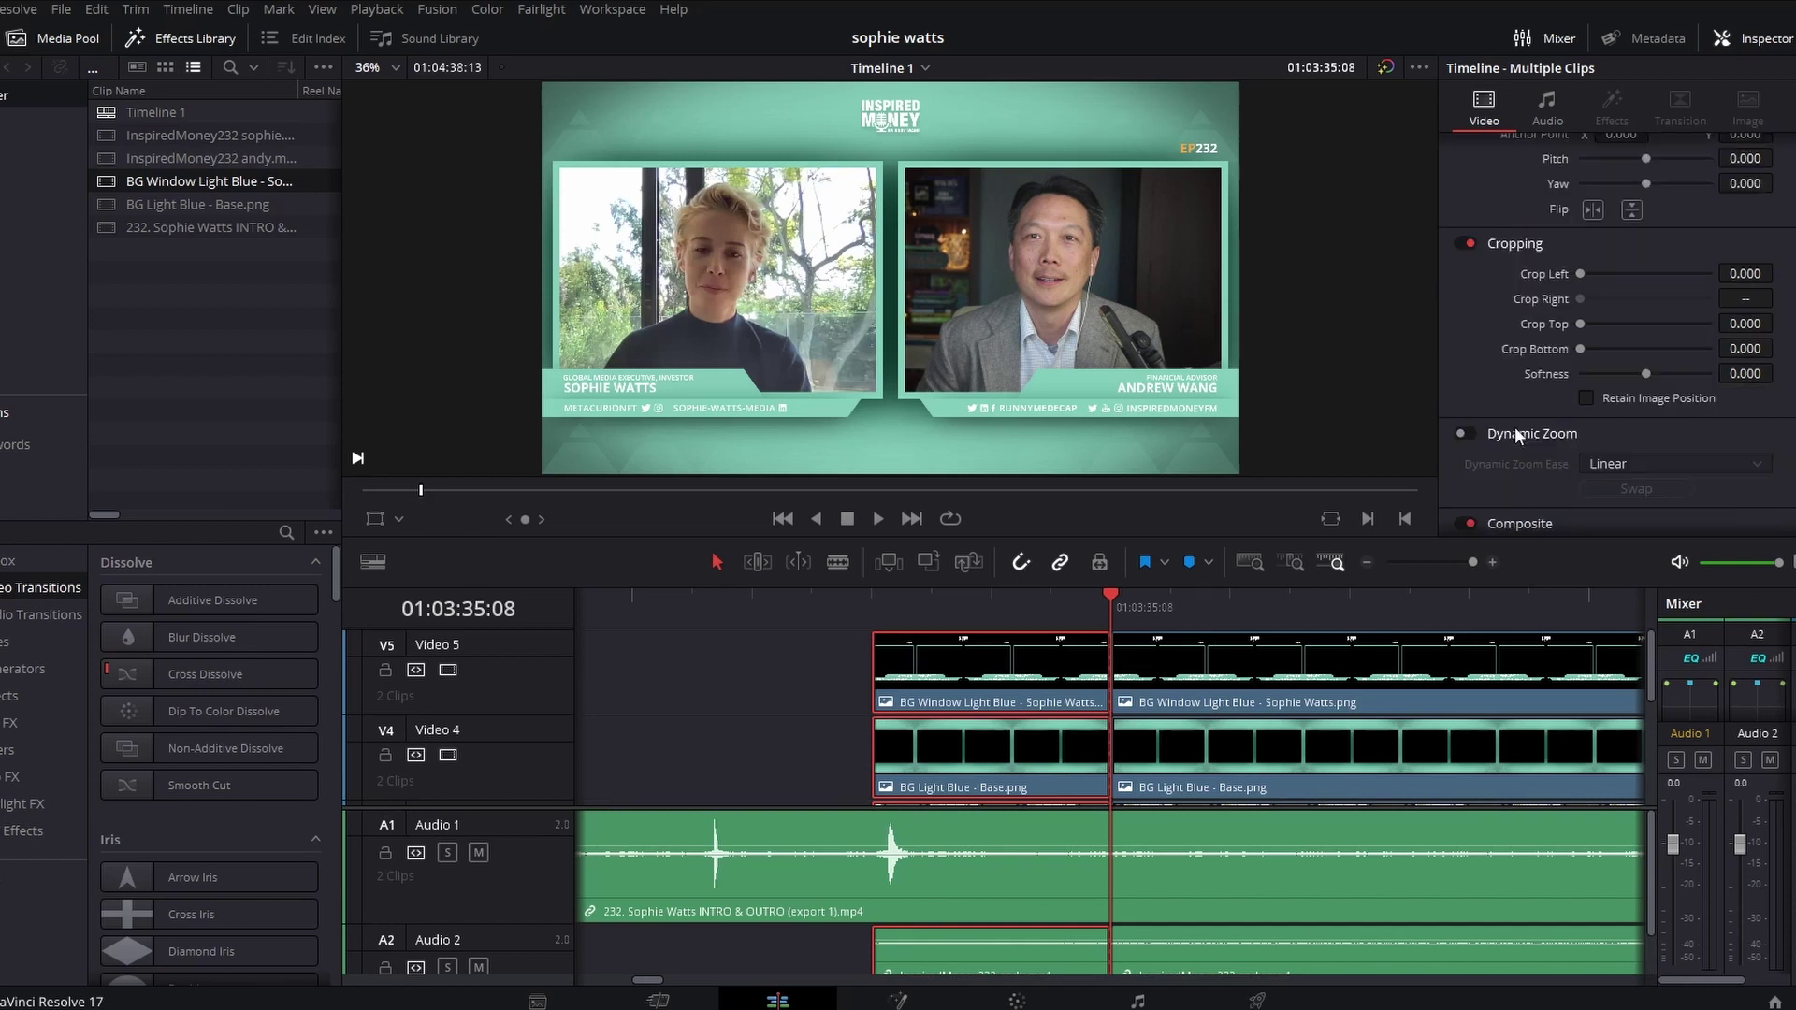
click(1464, 433)
click(1367, 563)
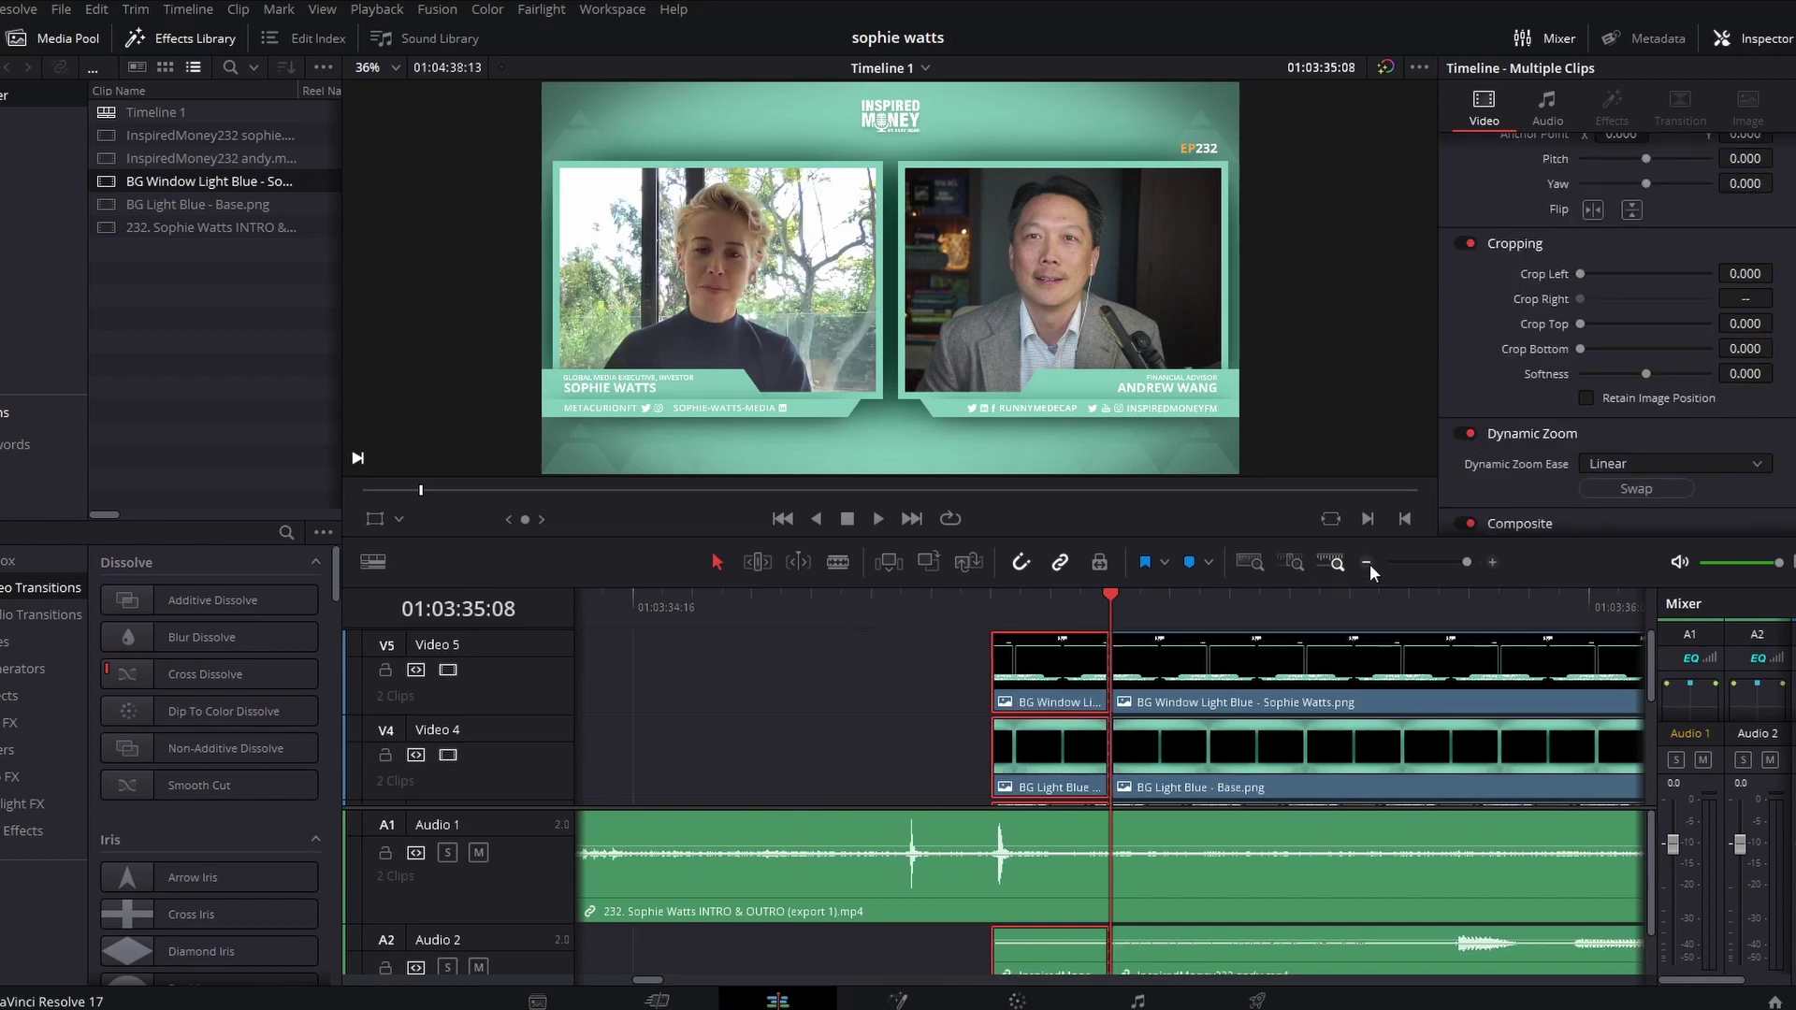
click(1367, 563)
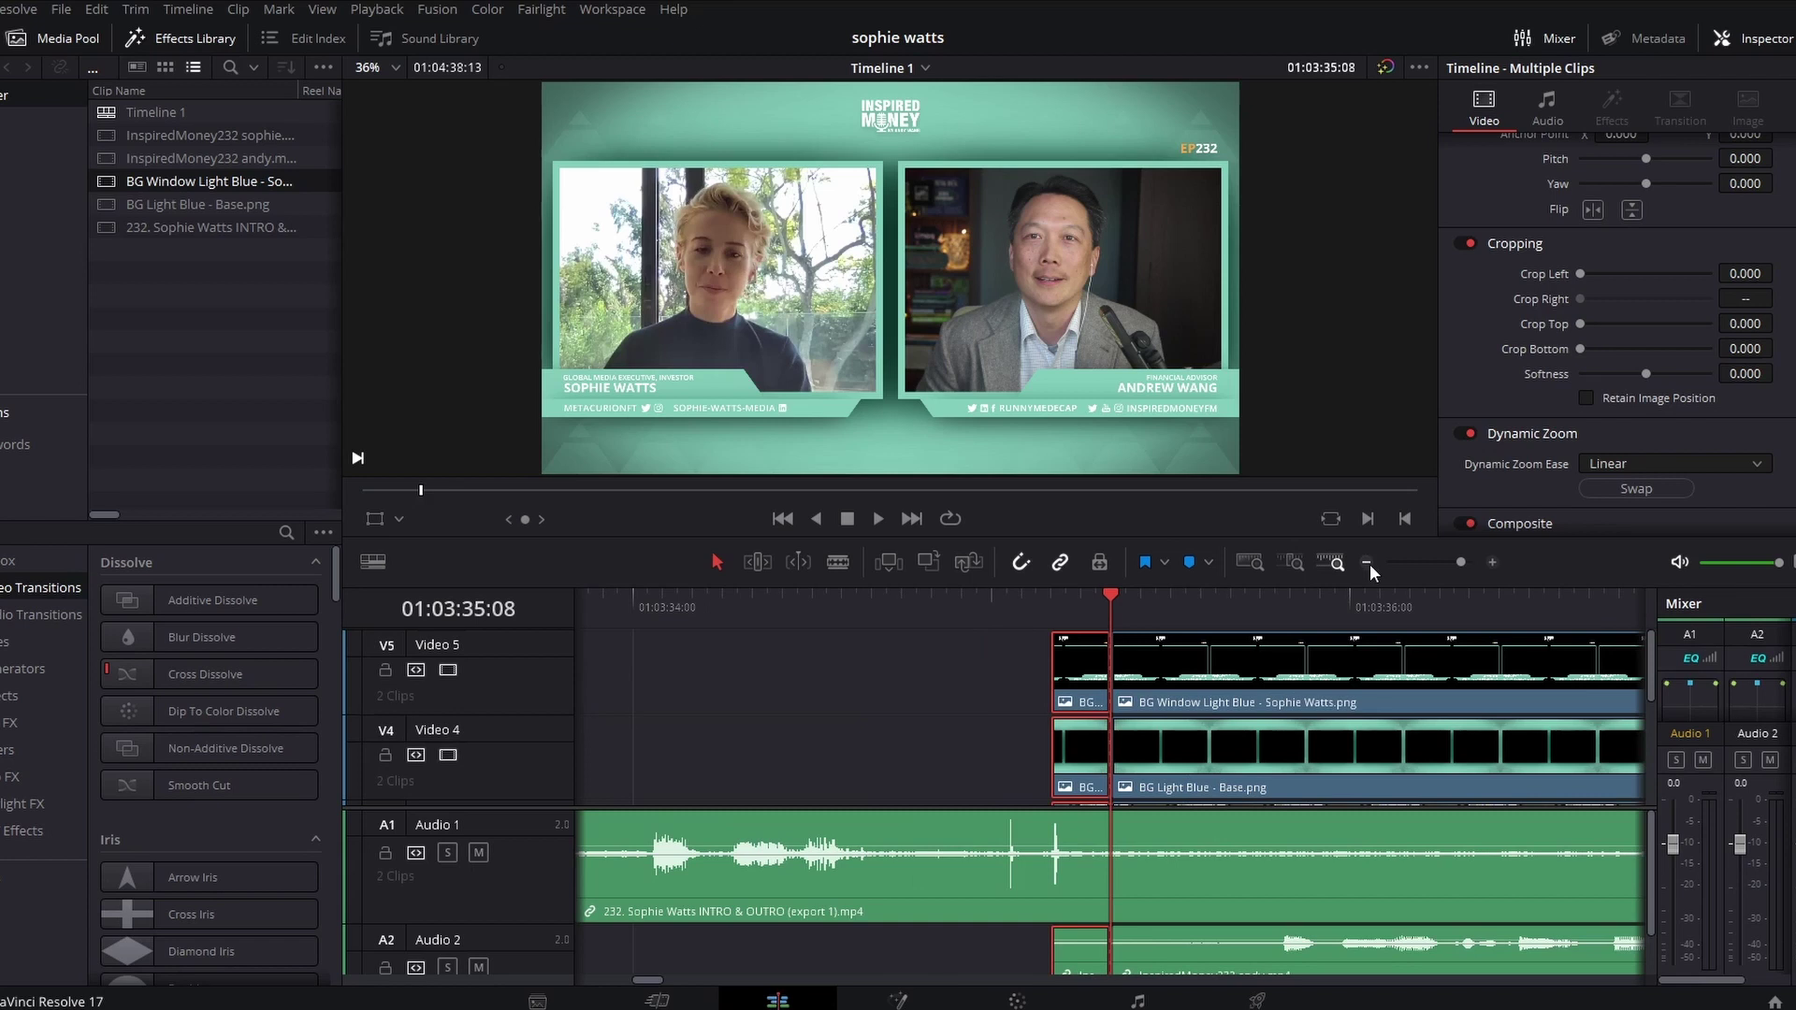
click(990, 608)
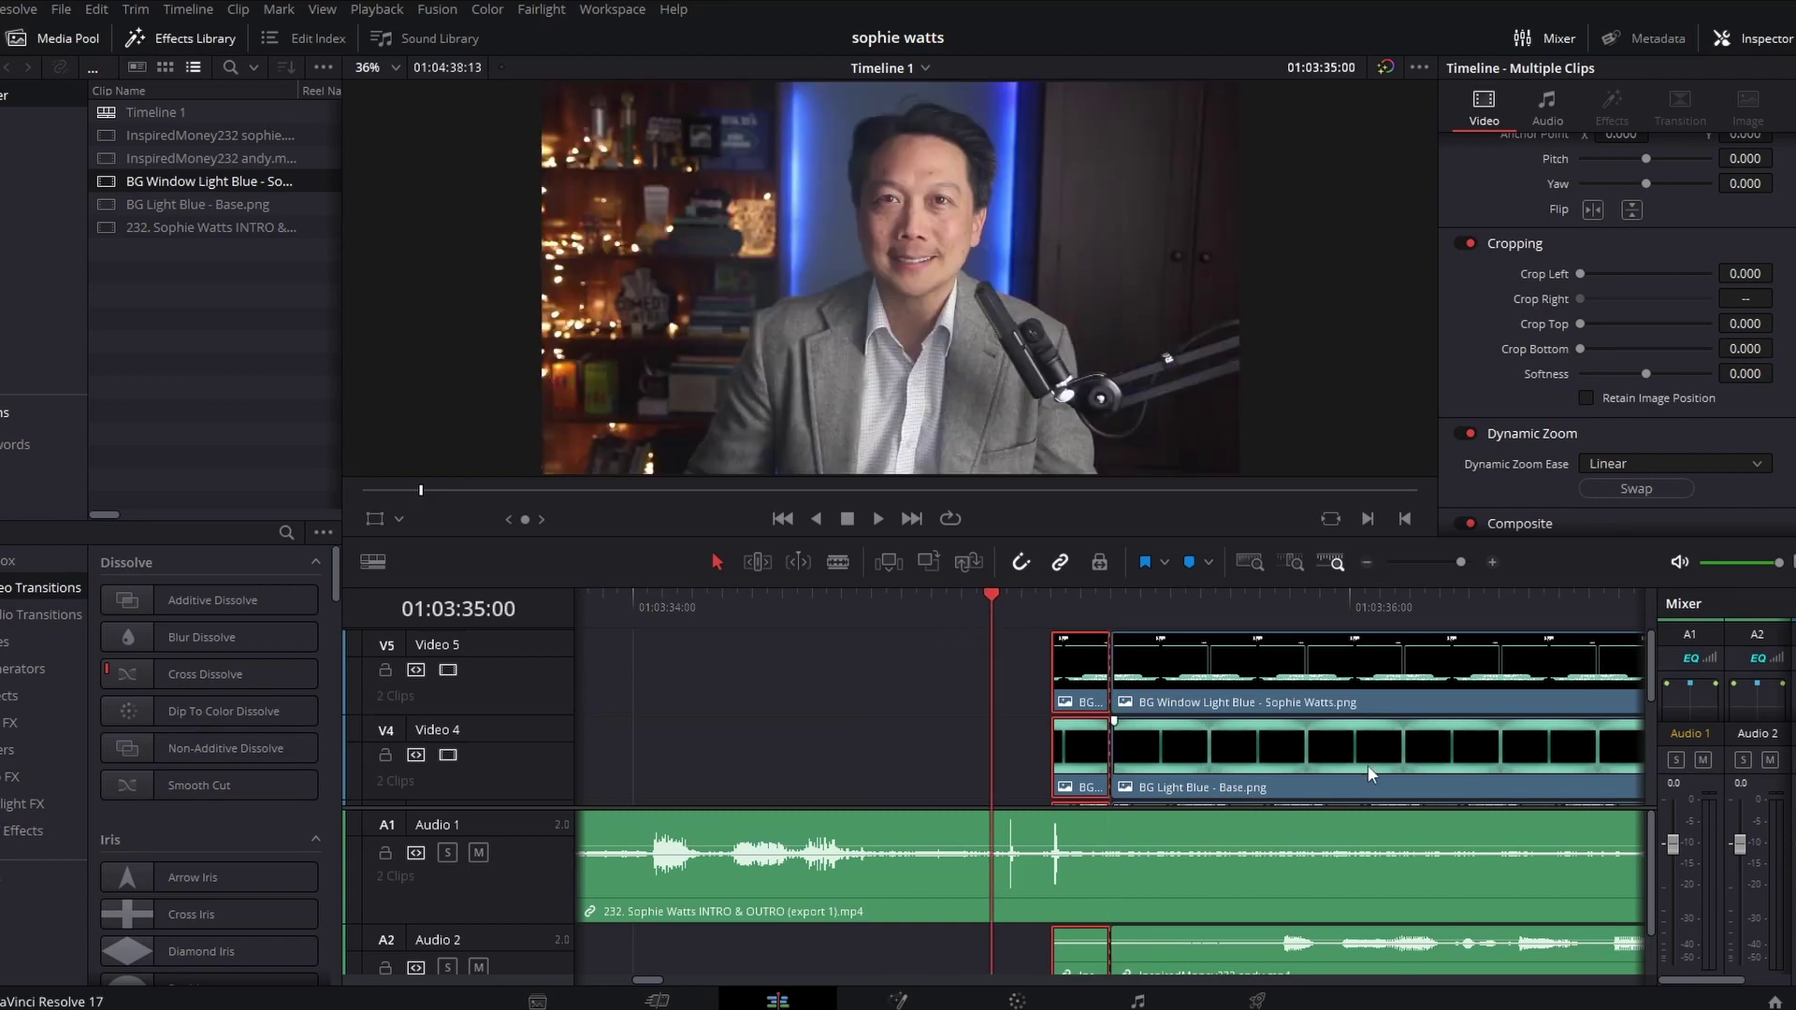
- Step frame by frame past the cut, then play back the transition into split-screen
key(Right)
key(Right)
key(Right)
key(Right)
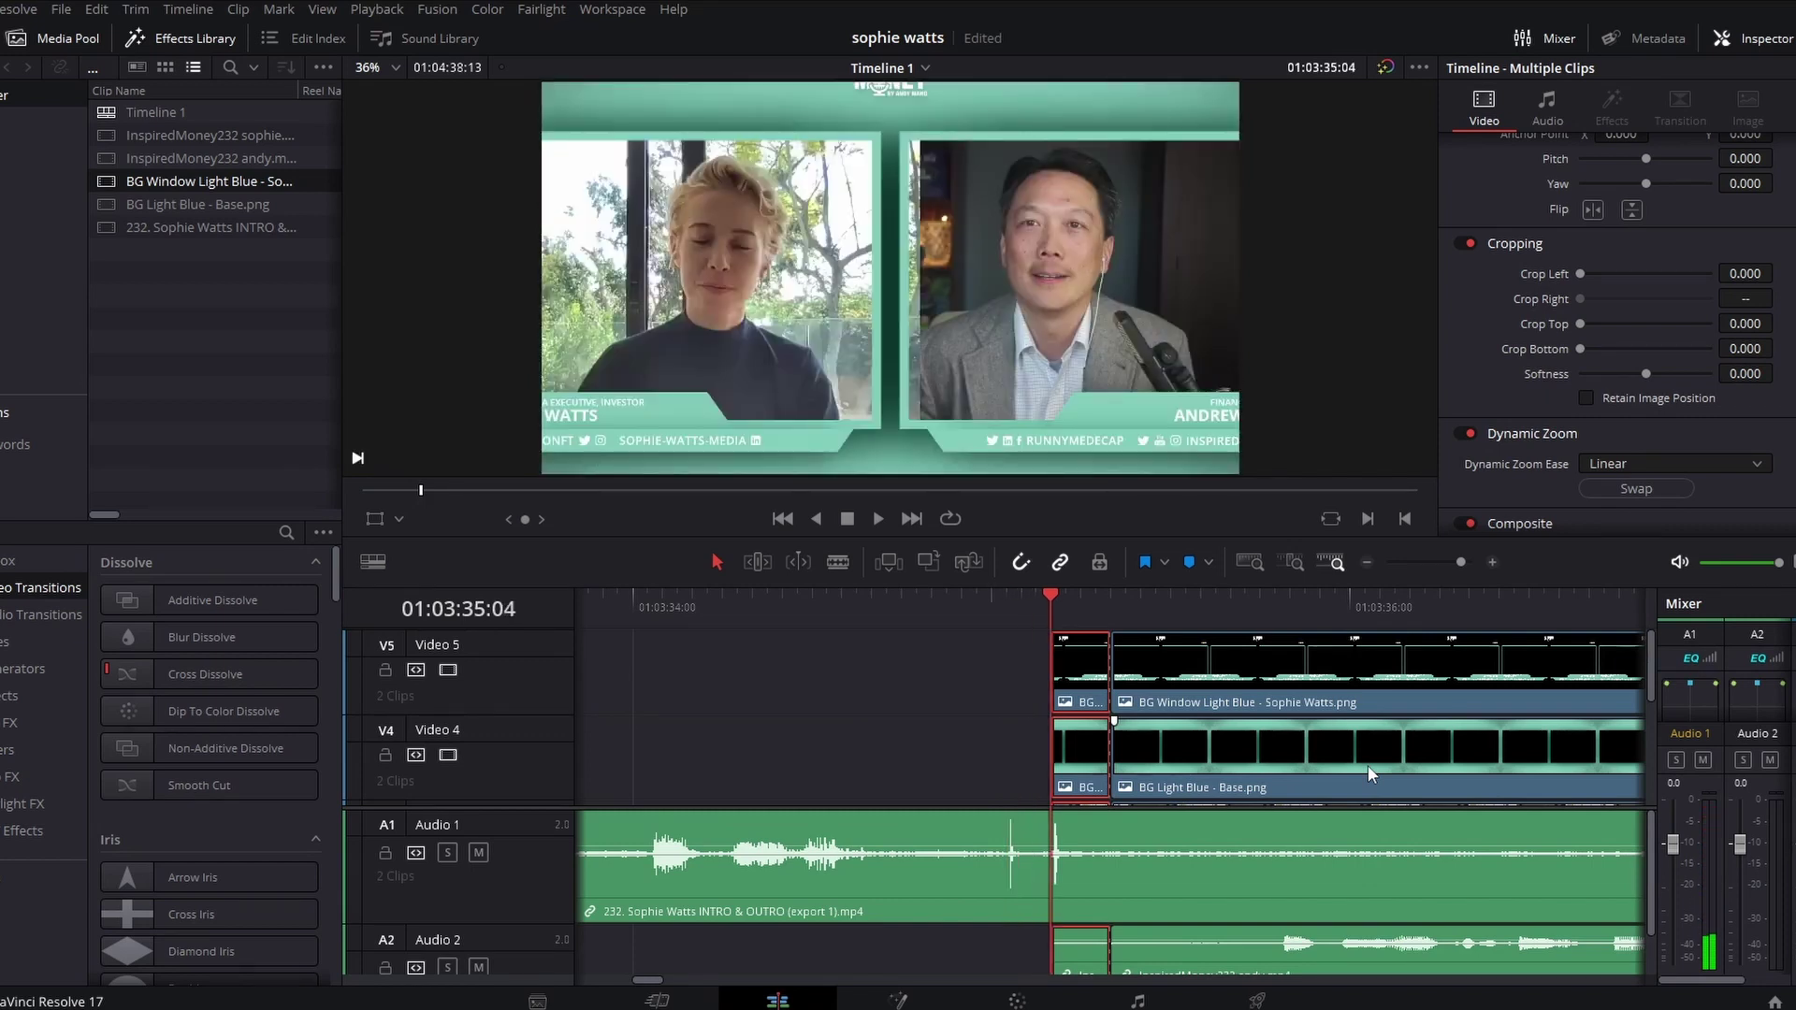
key(Right)
key(Right)
key(Right)
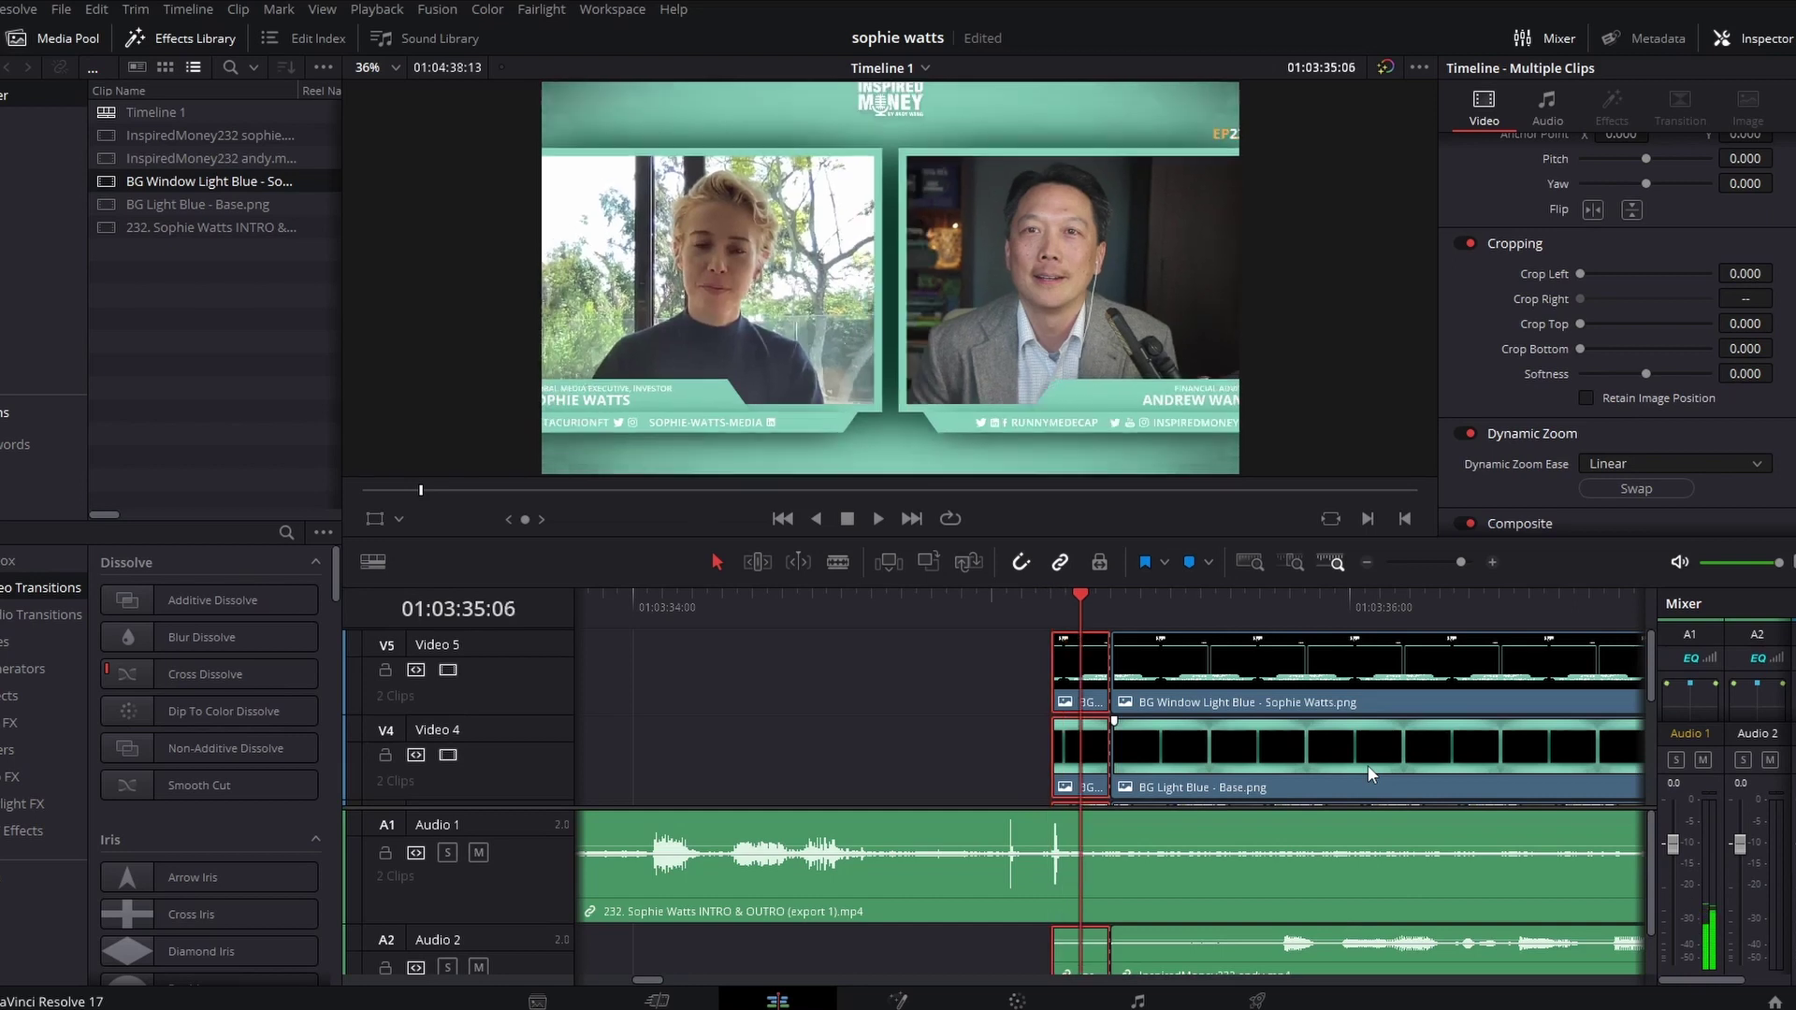
key(Right)
key(Right)
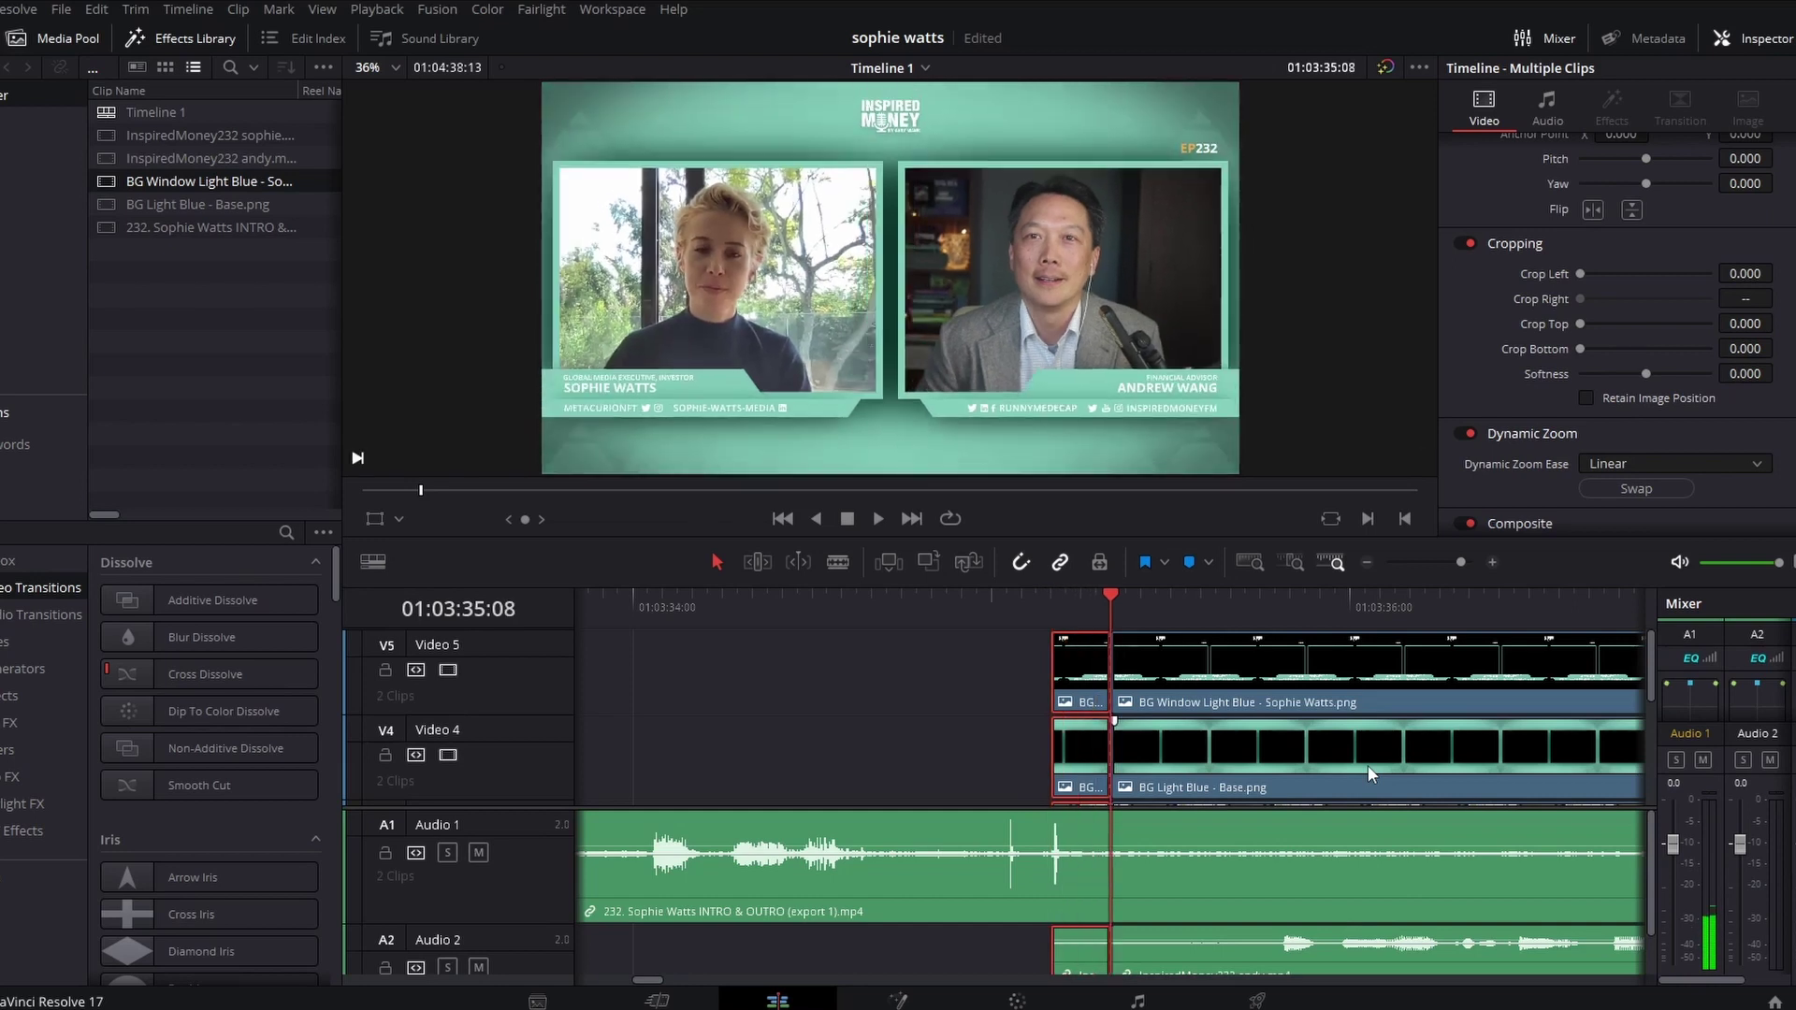
key(Right)
key(Right)
key(Right)
key(Right)
key(Right)
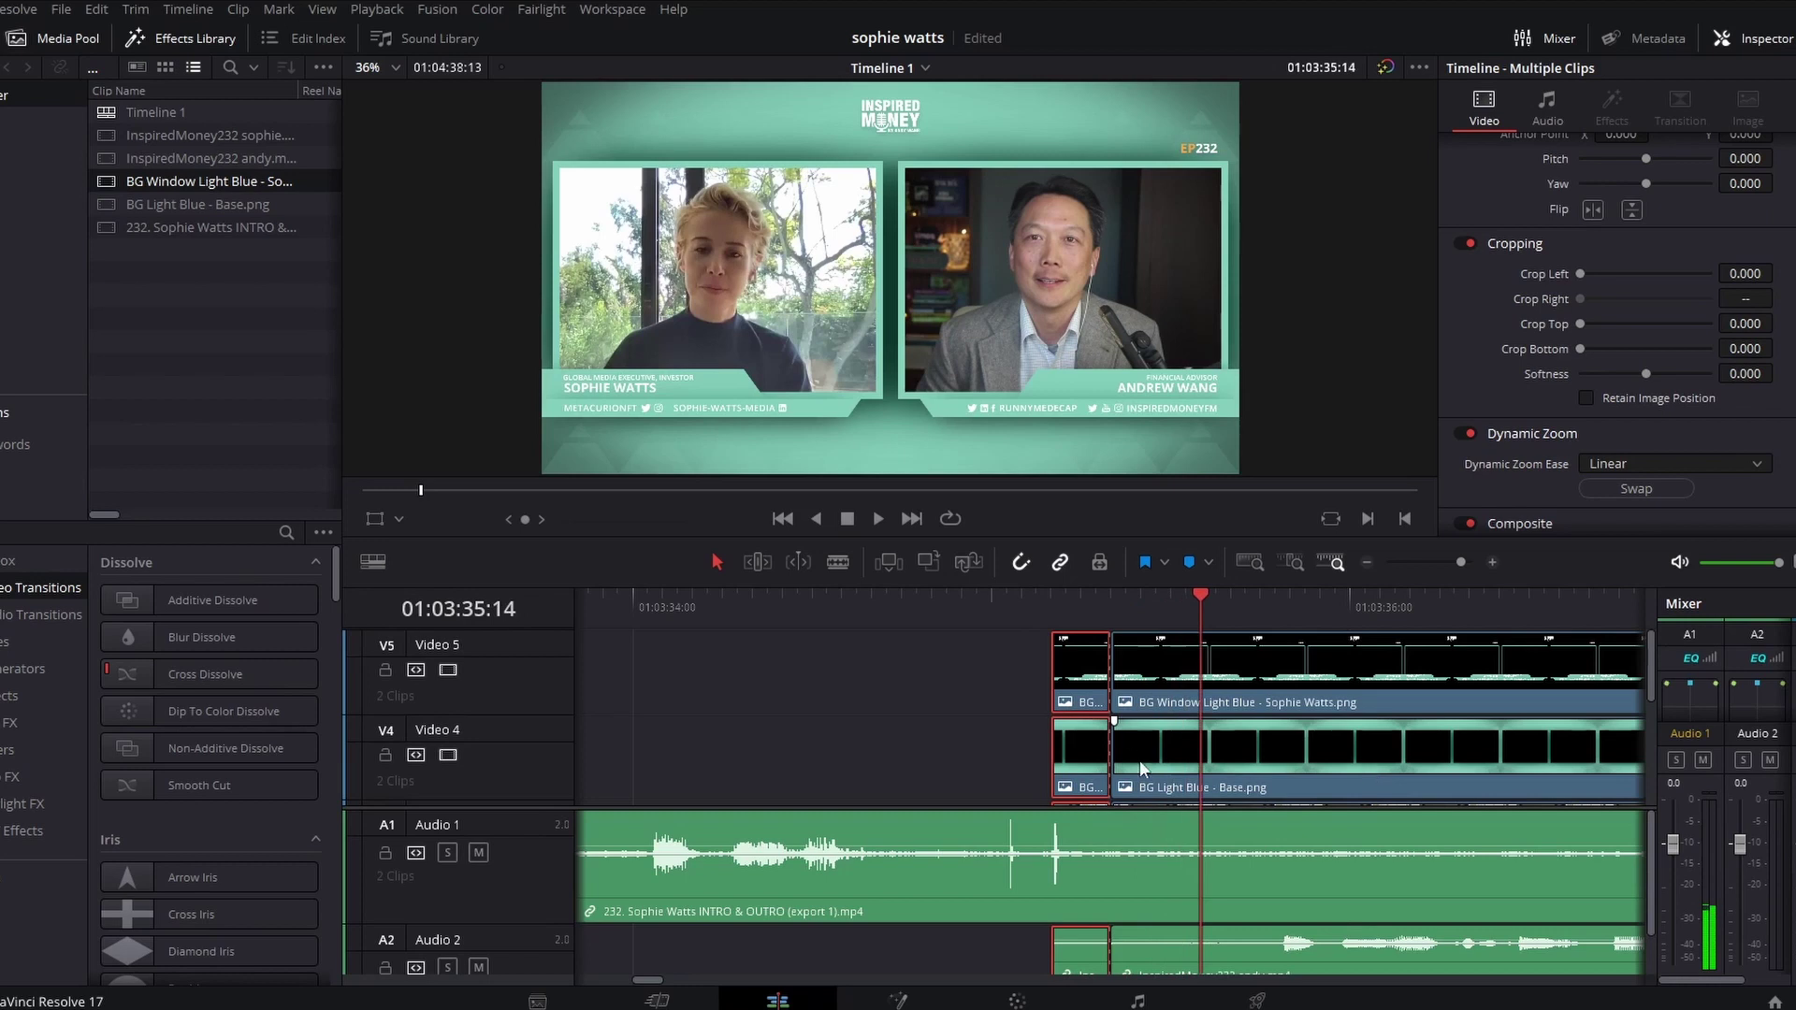
click(958, 604)
key(space)
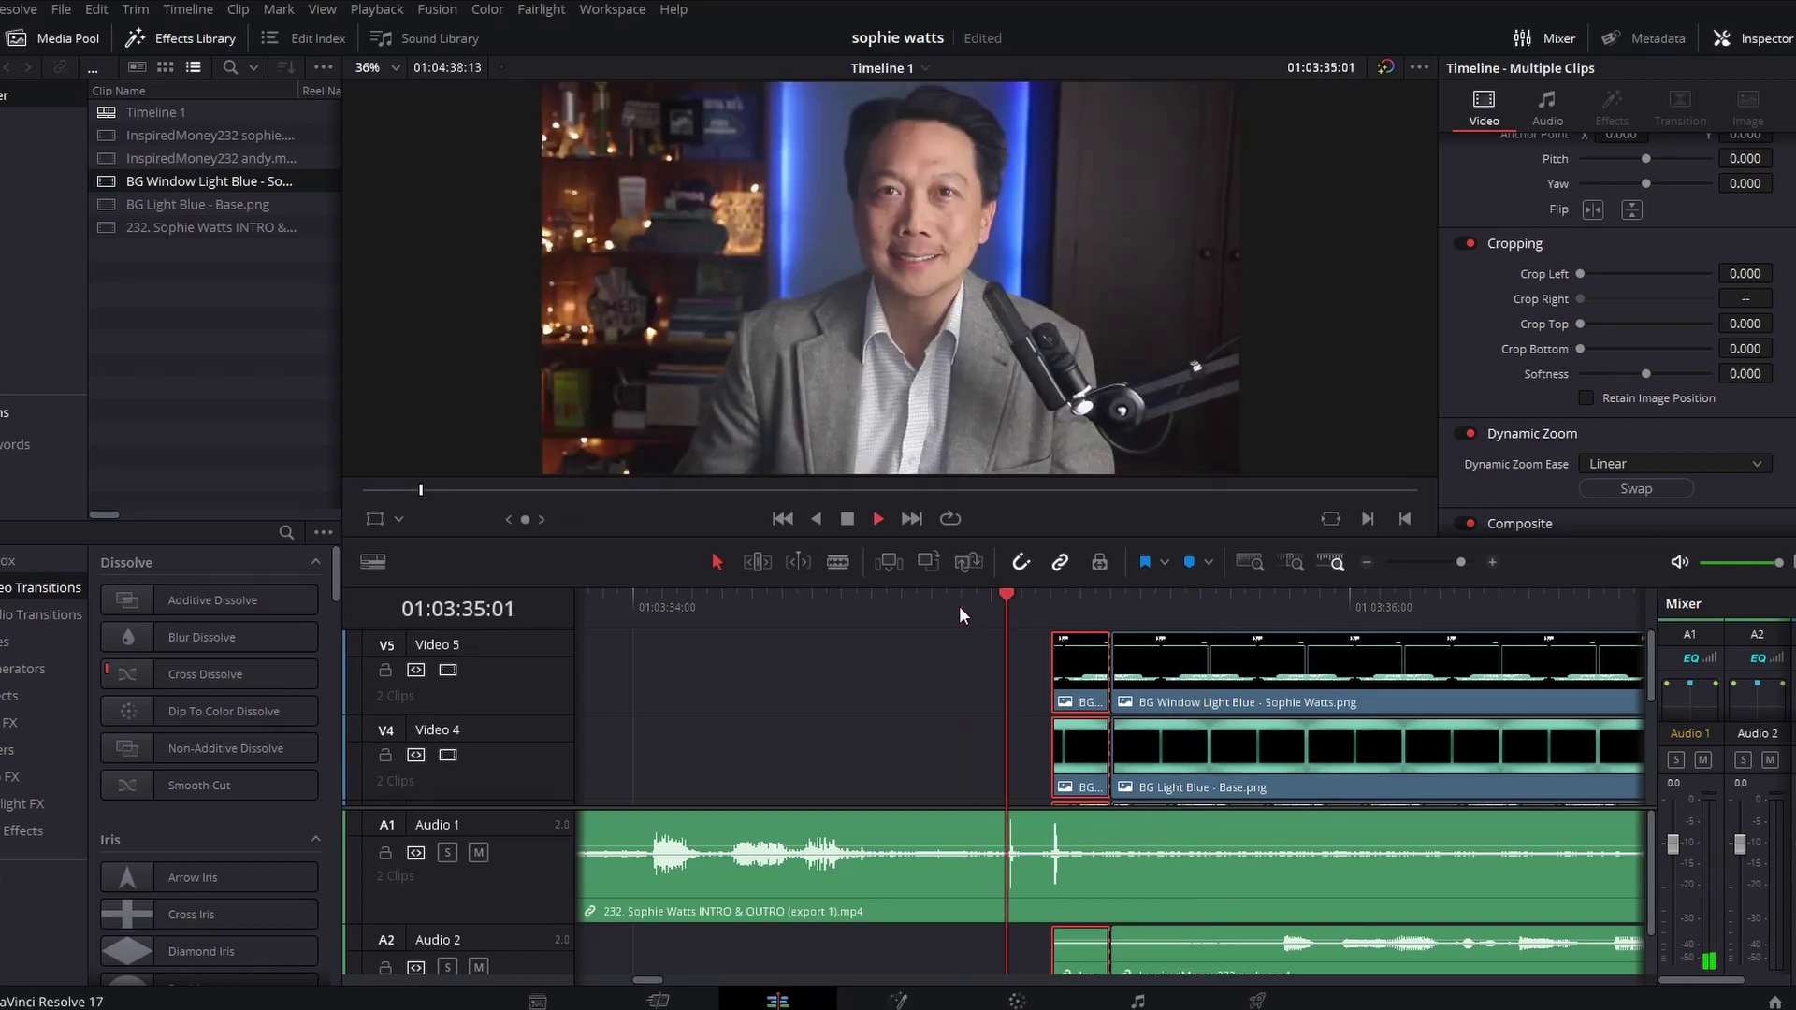
click(1366, 562)
key(space)
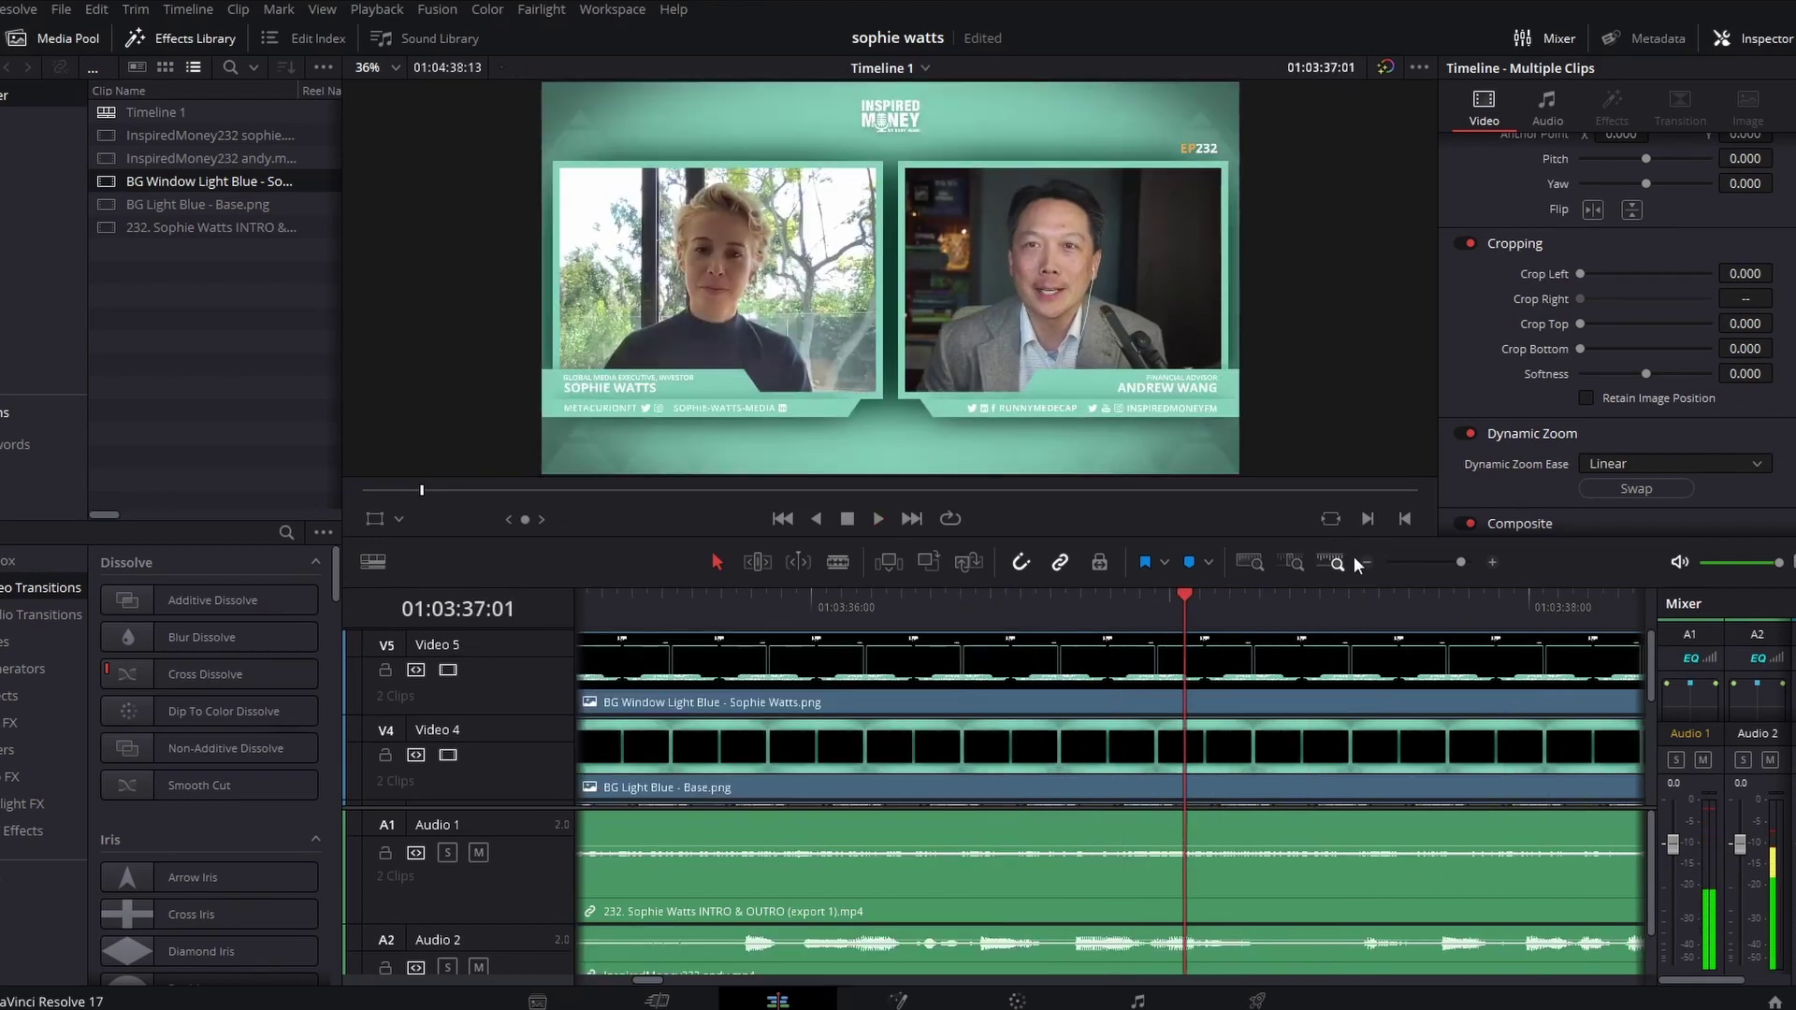
- Play the split-screen section, then zoom out until the whole episode including the outro fits the timeline
click(1367, 564)
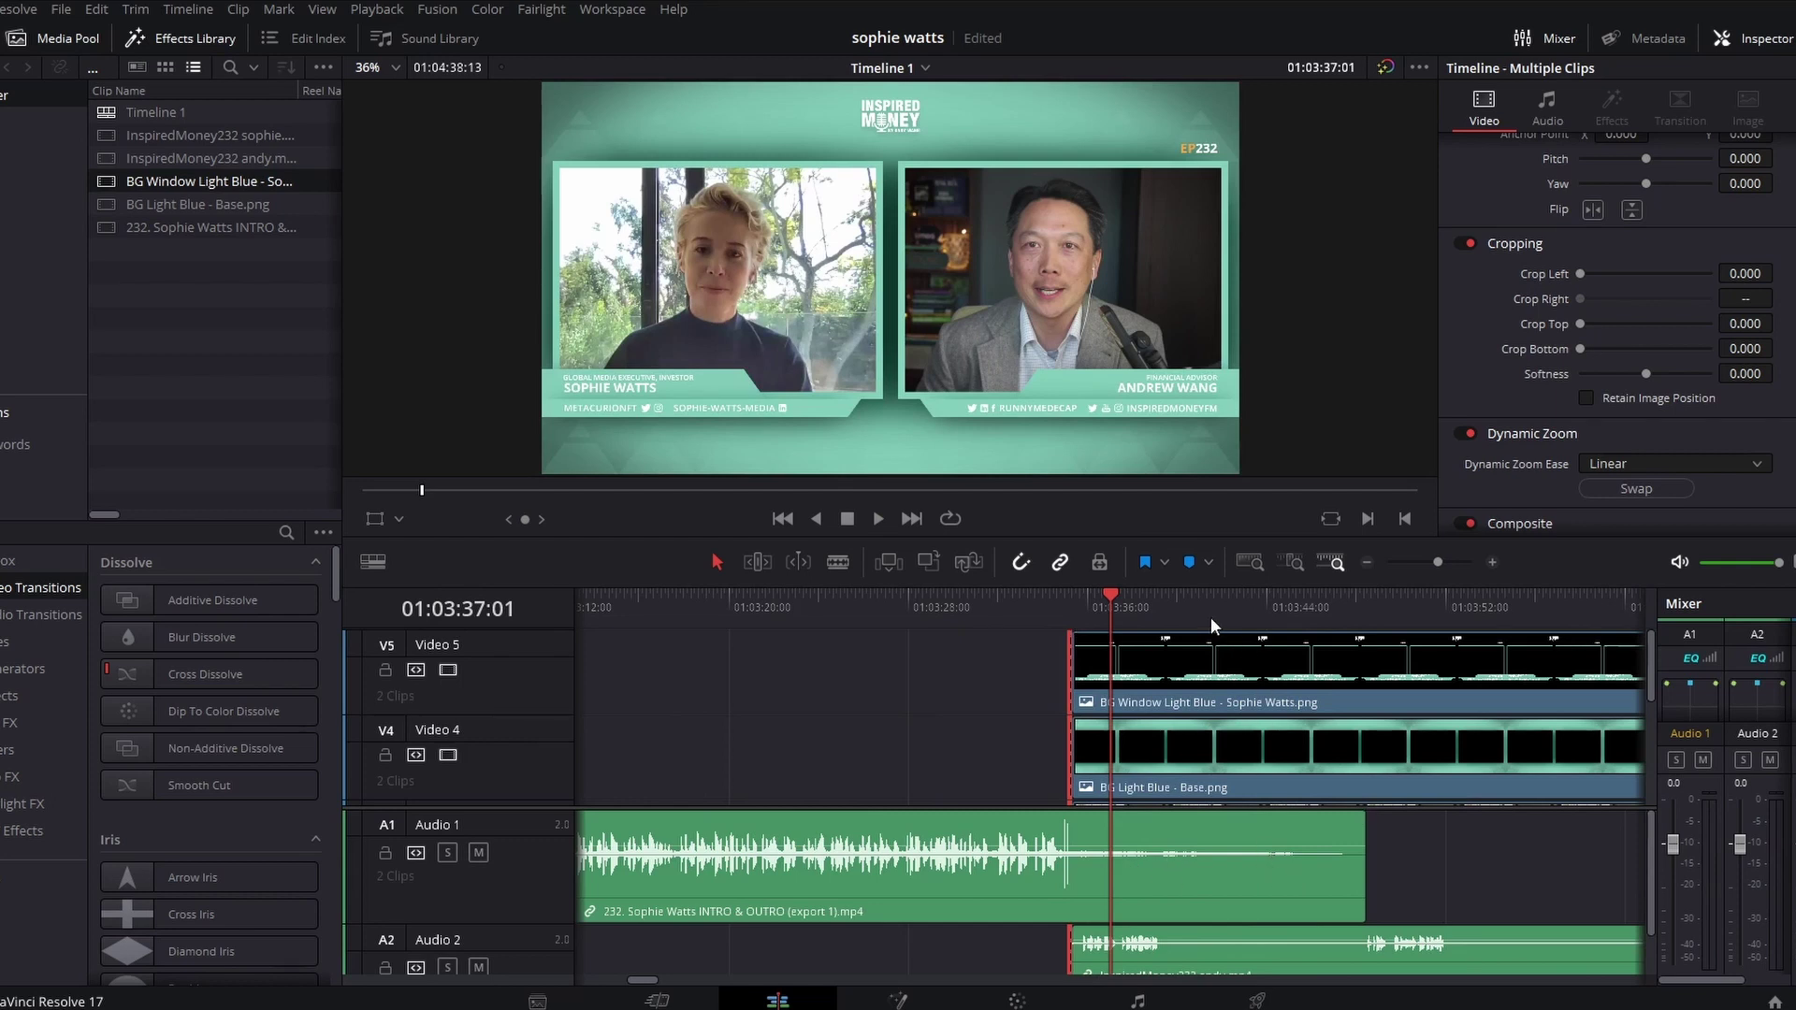
key(space)
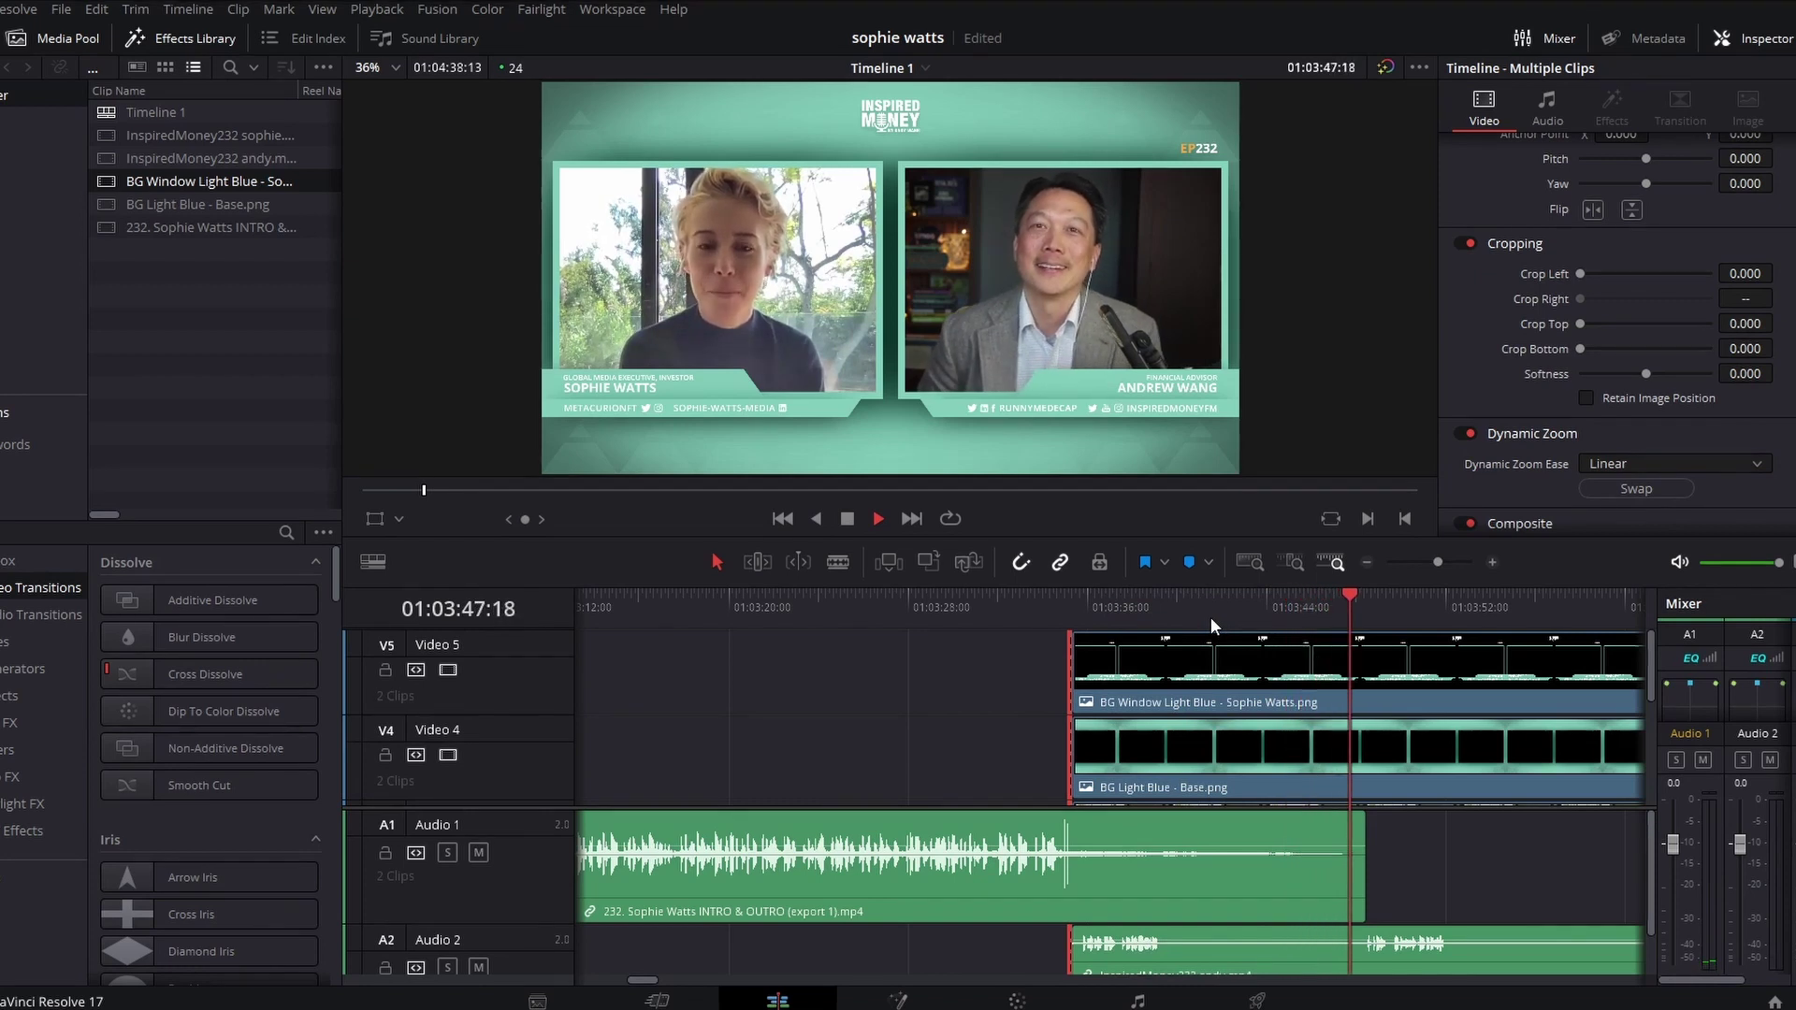
key(space)
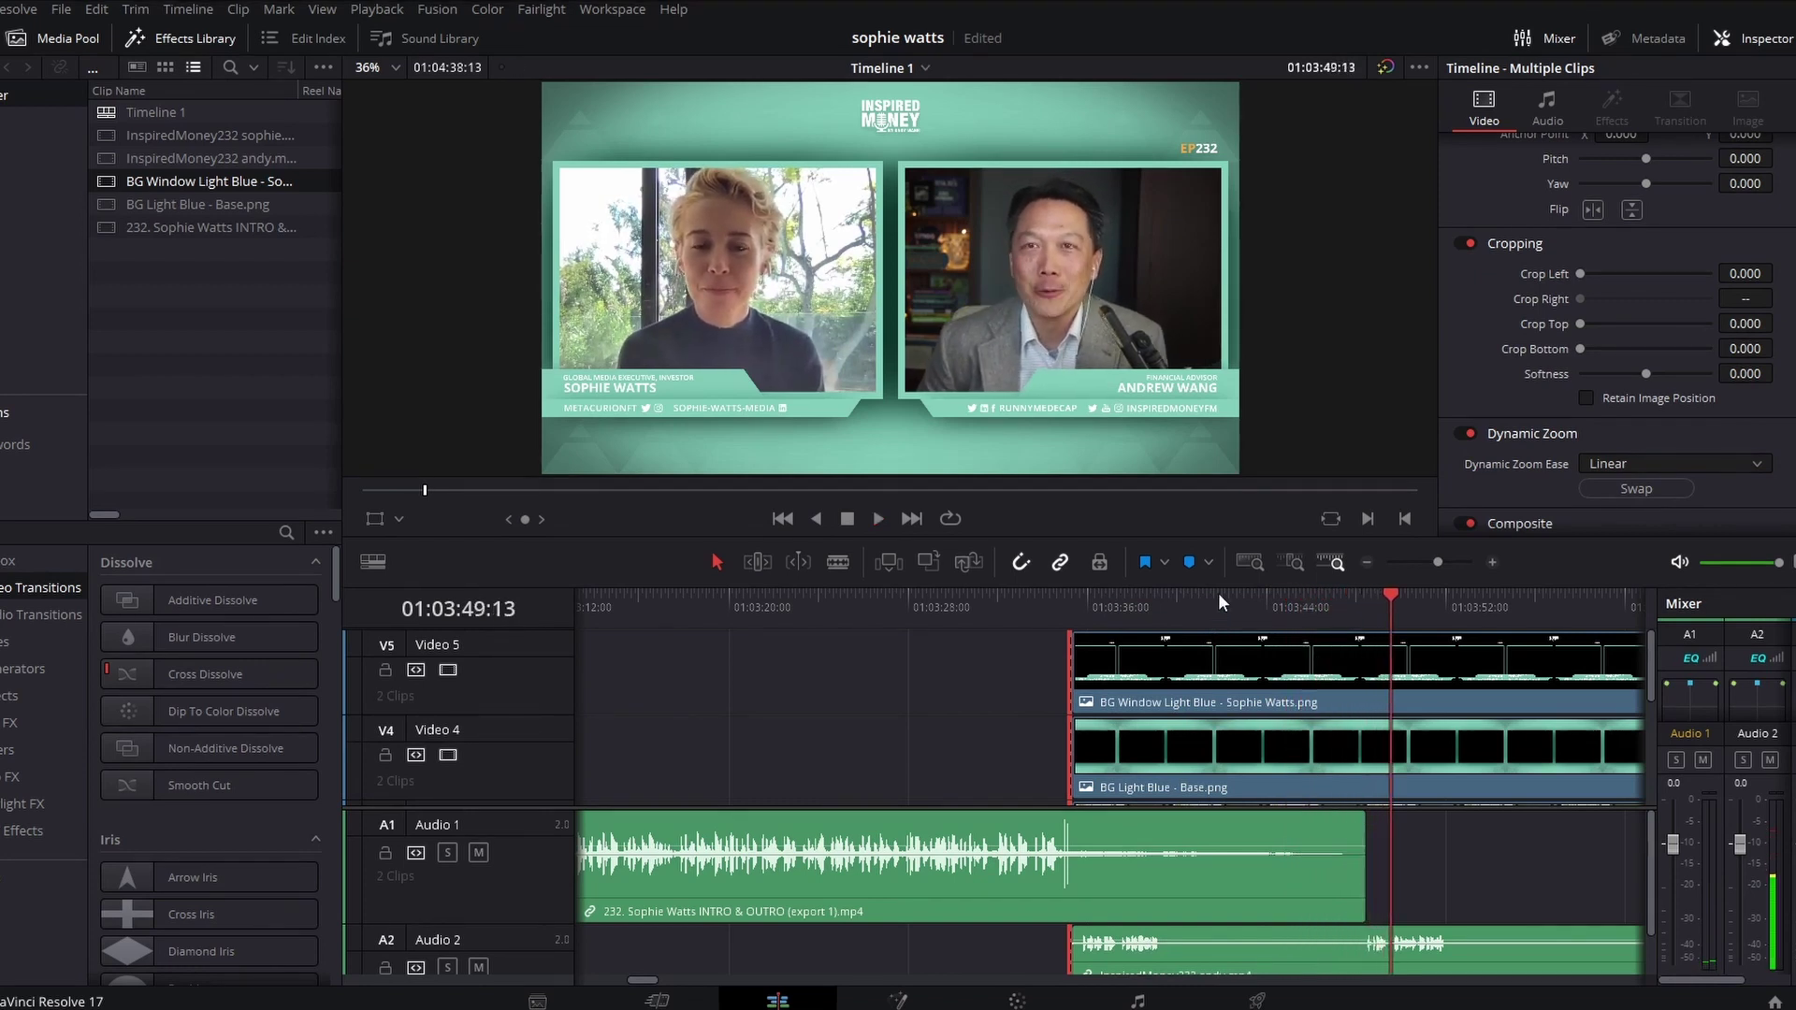
click(1368, 561)
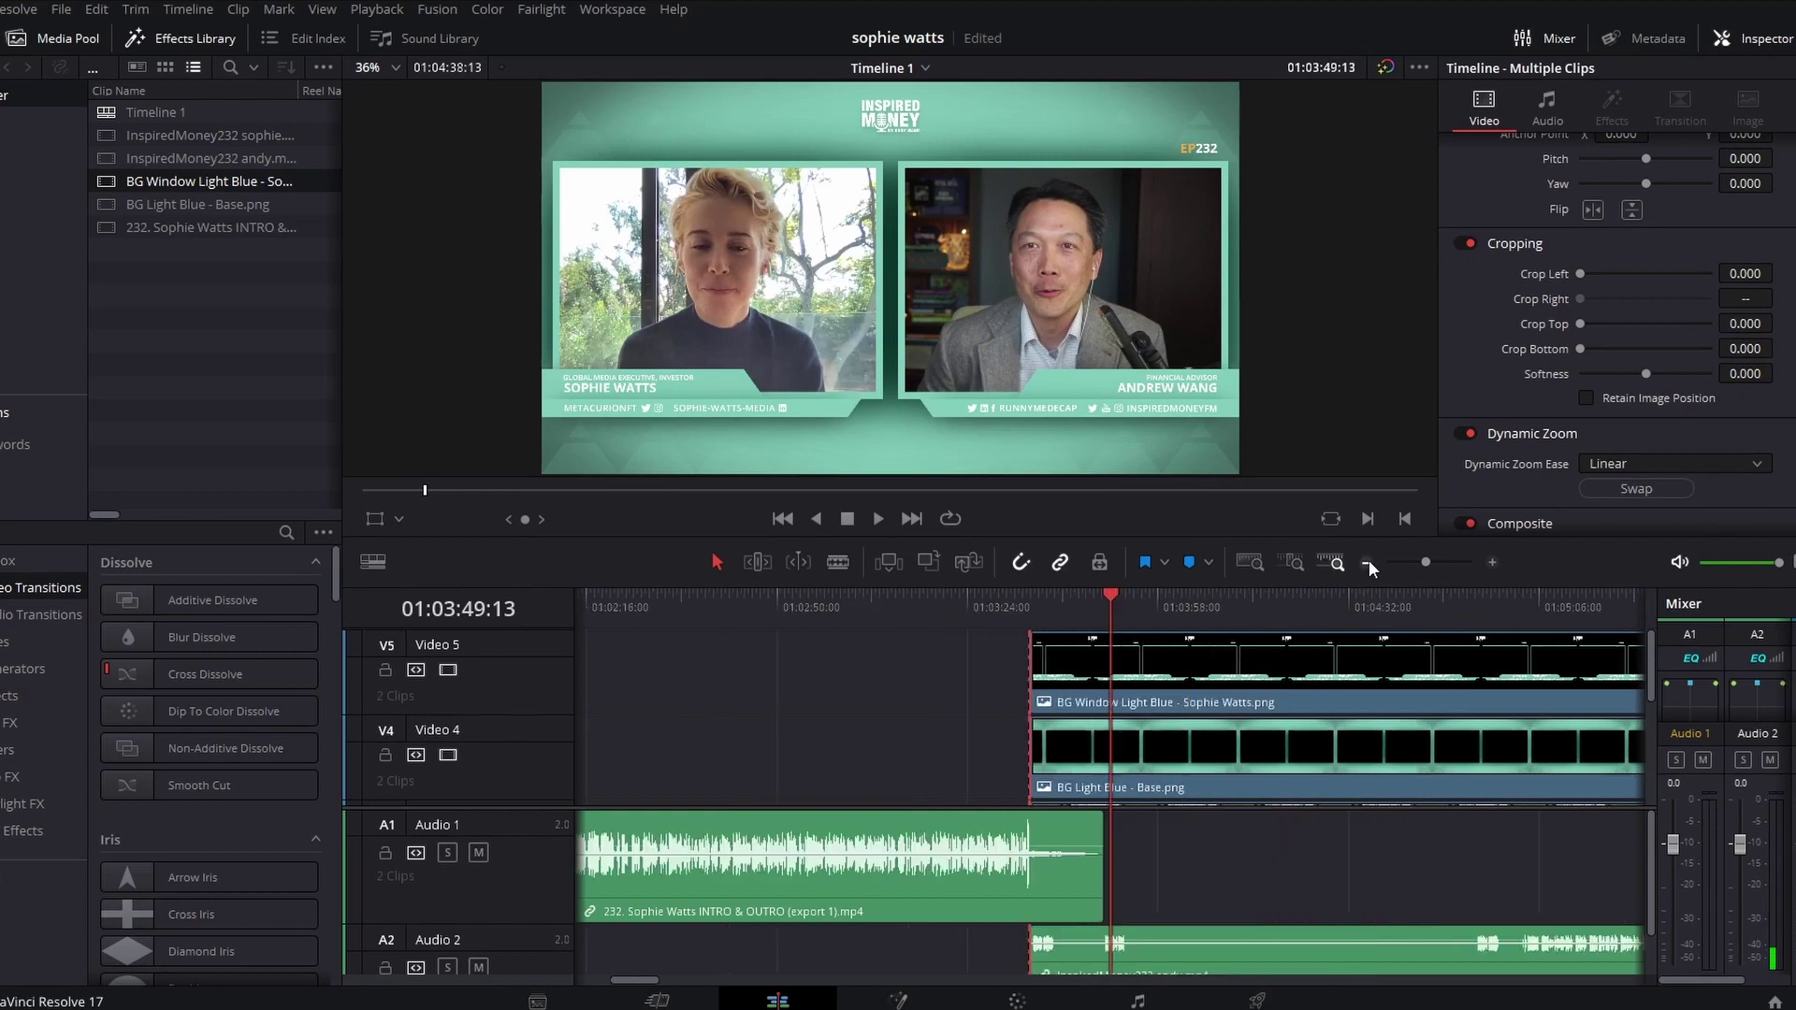
click(1368, 561)
click(1367, 561)
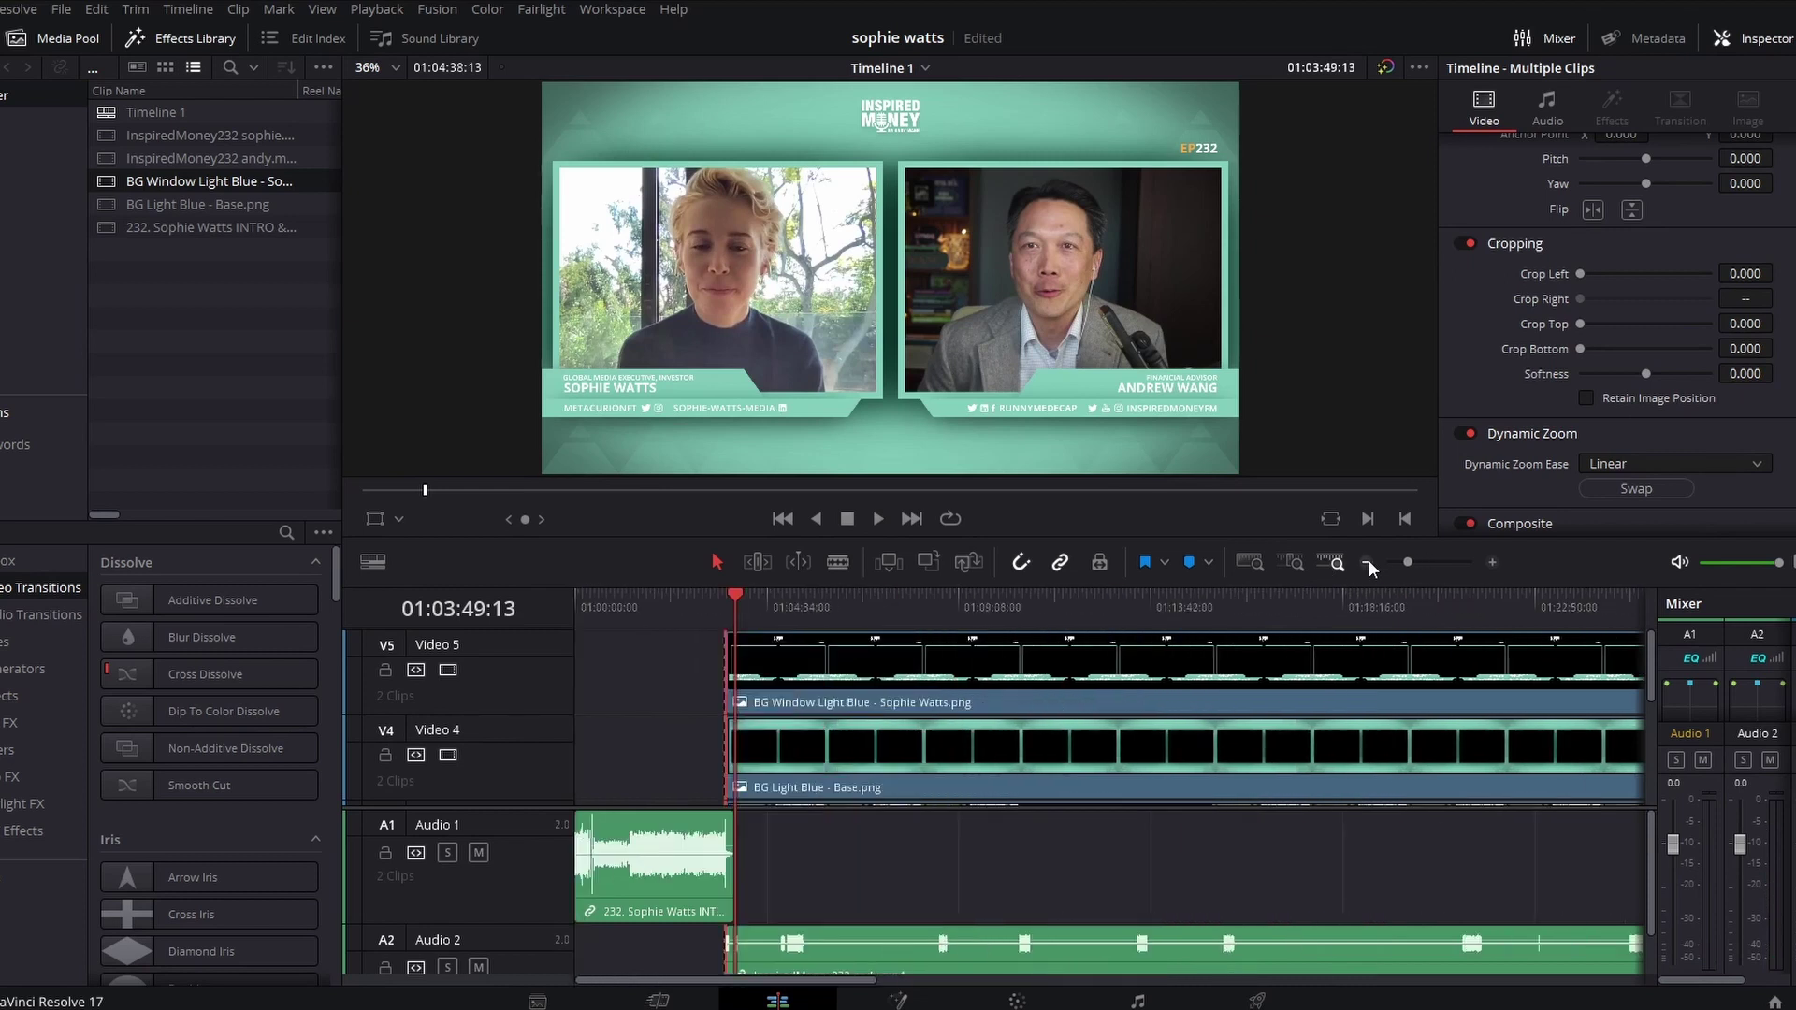
click(1368, 561)
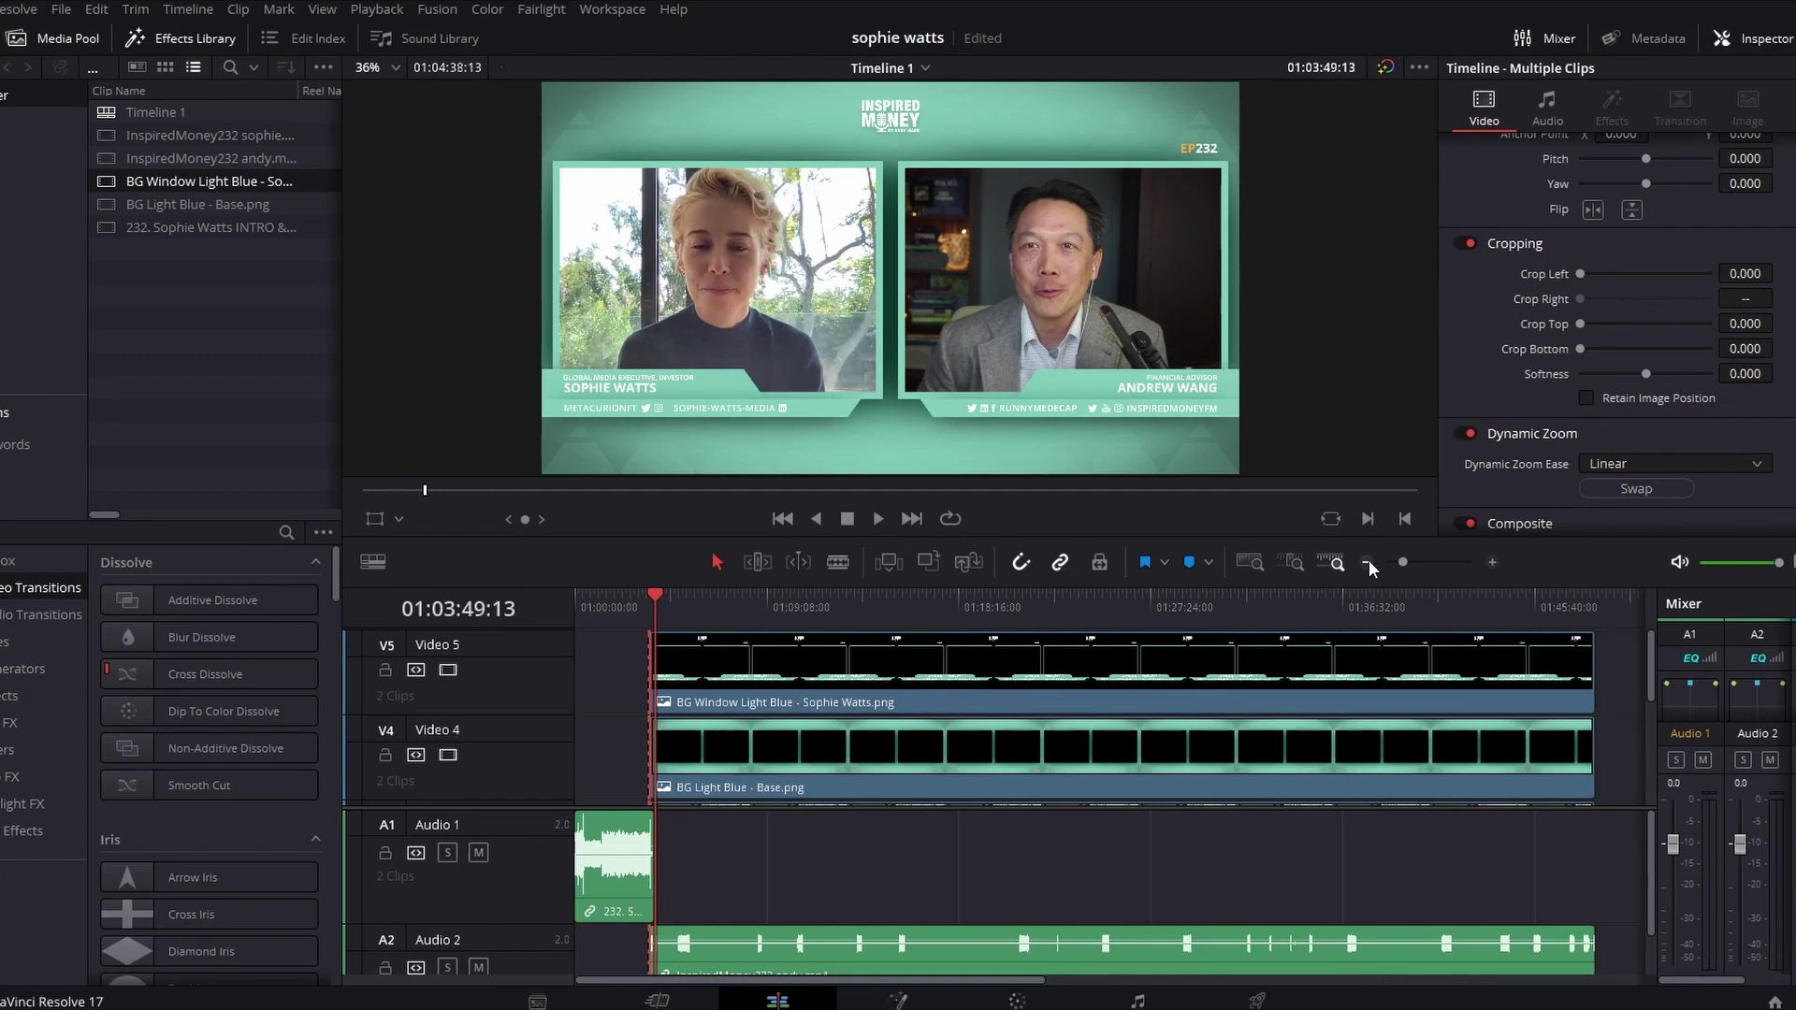
click(1367, 563)
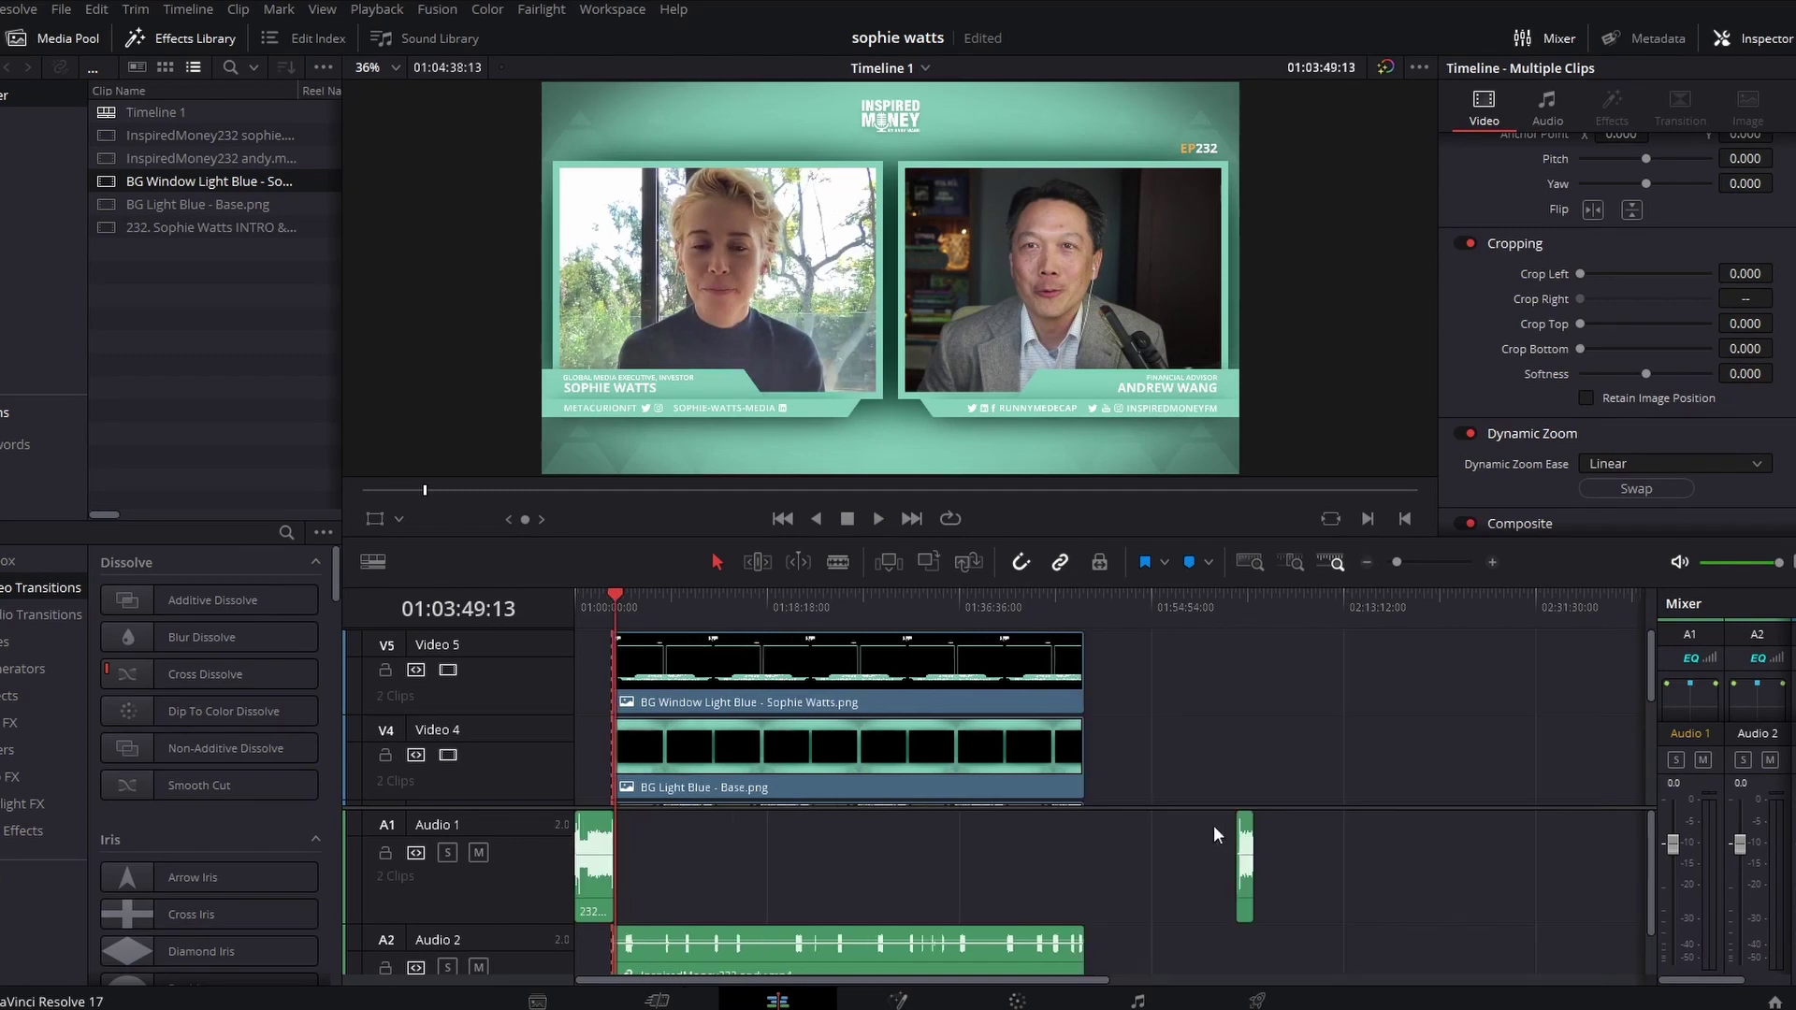
- Select the A1 outro audio clip and drag it left toward the interview's end
click(1245, 860)
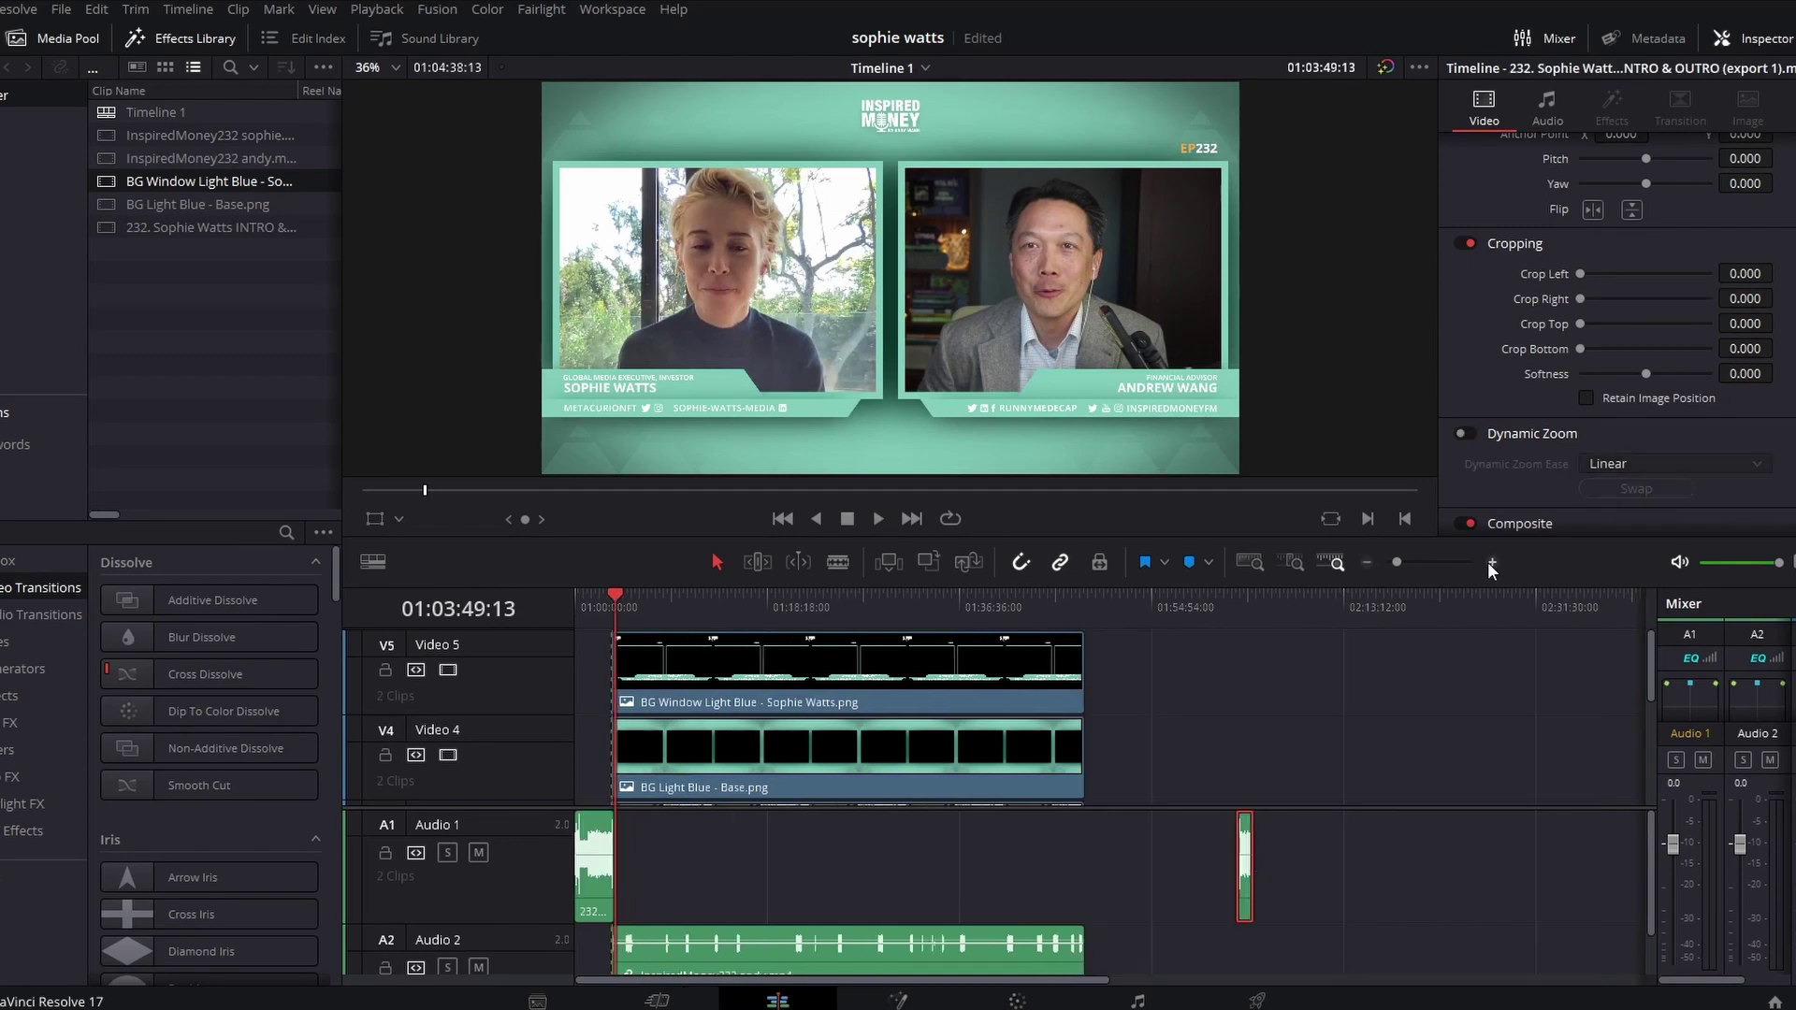
click(1490, 563)
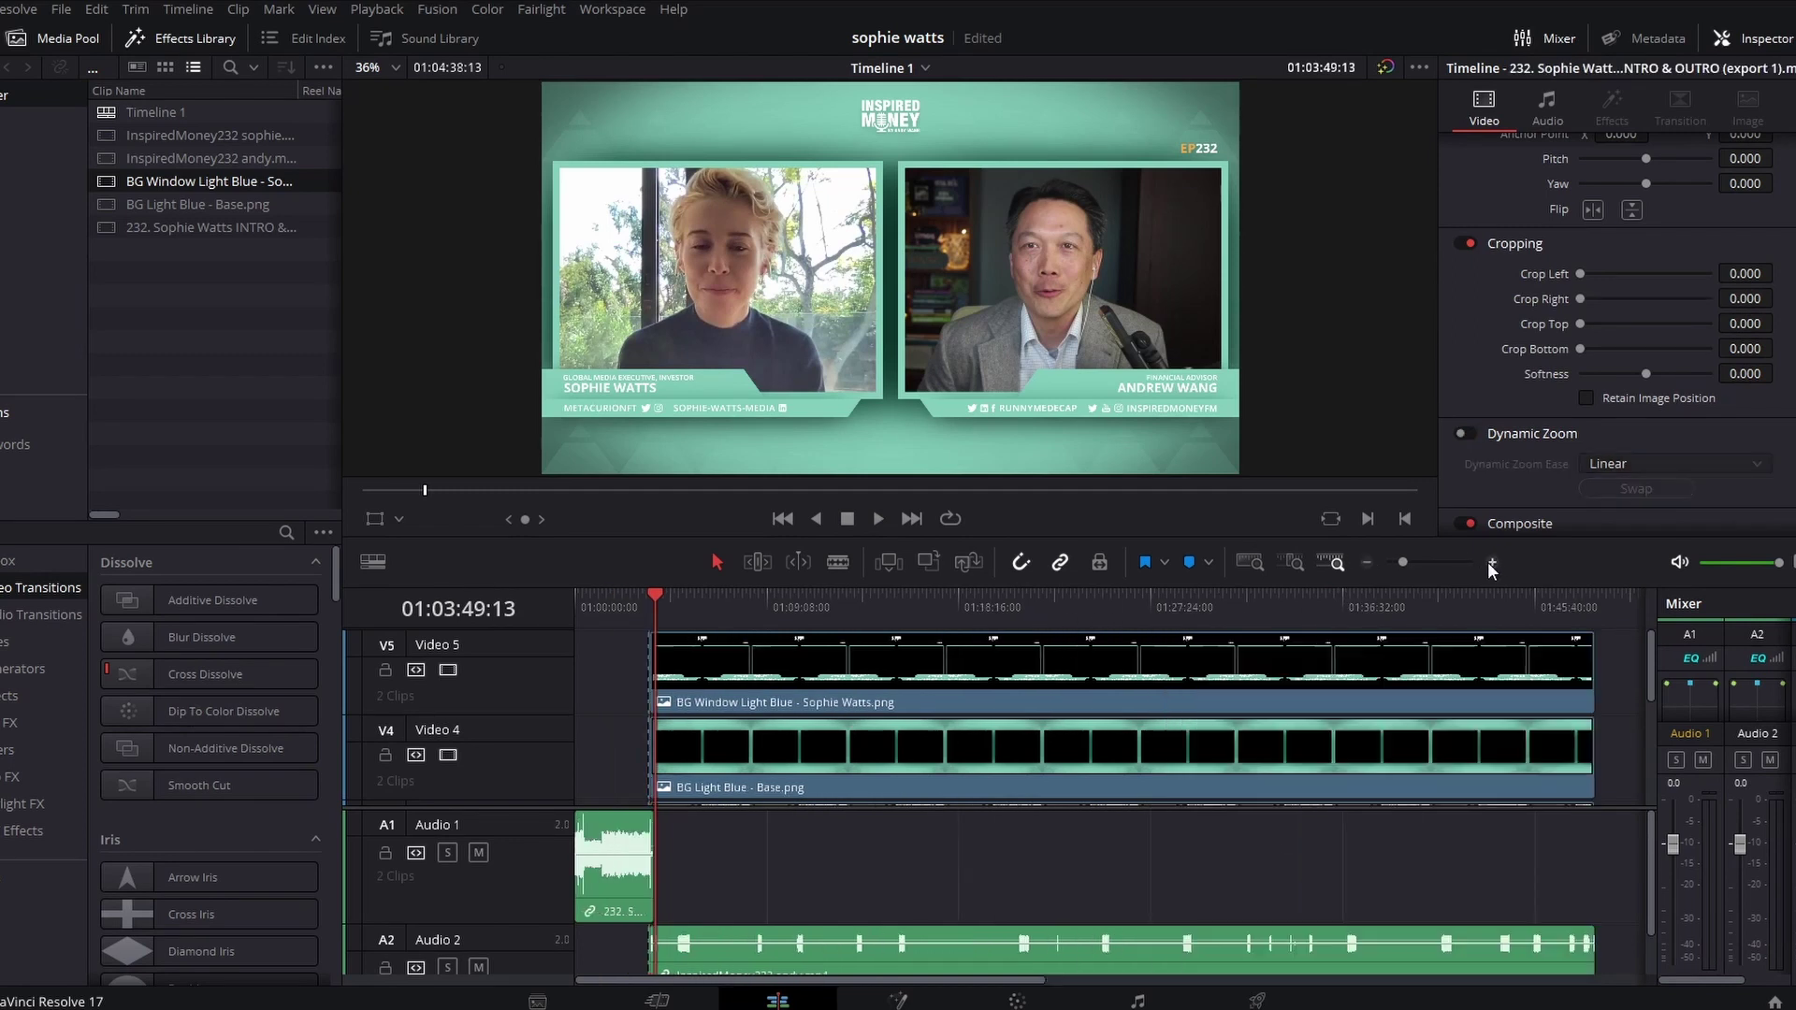
click(1593, 607)
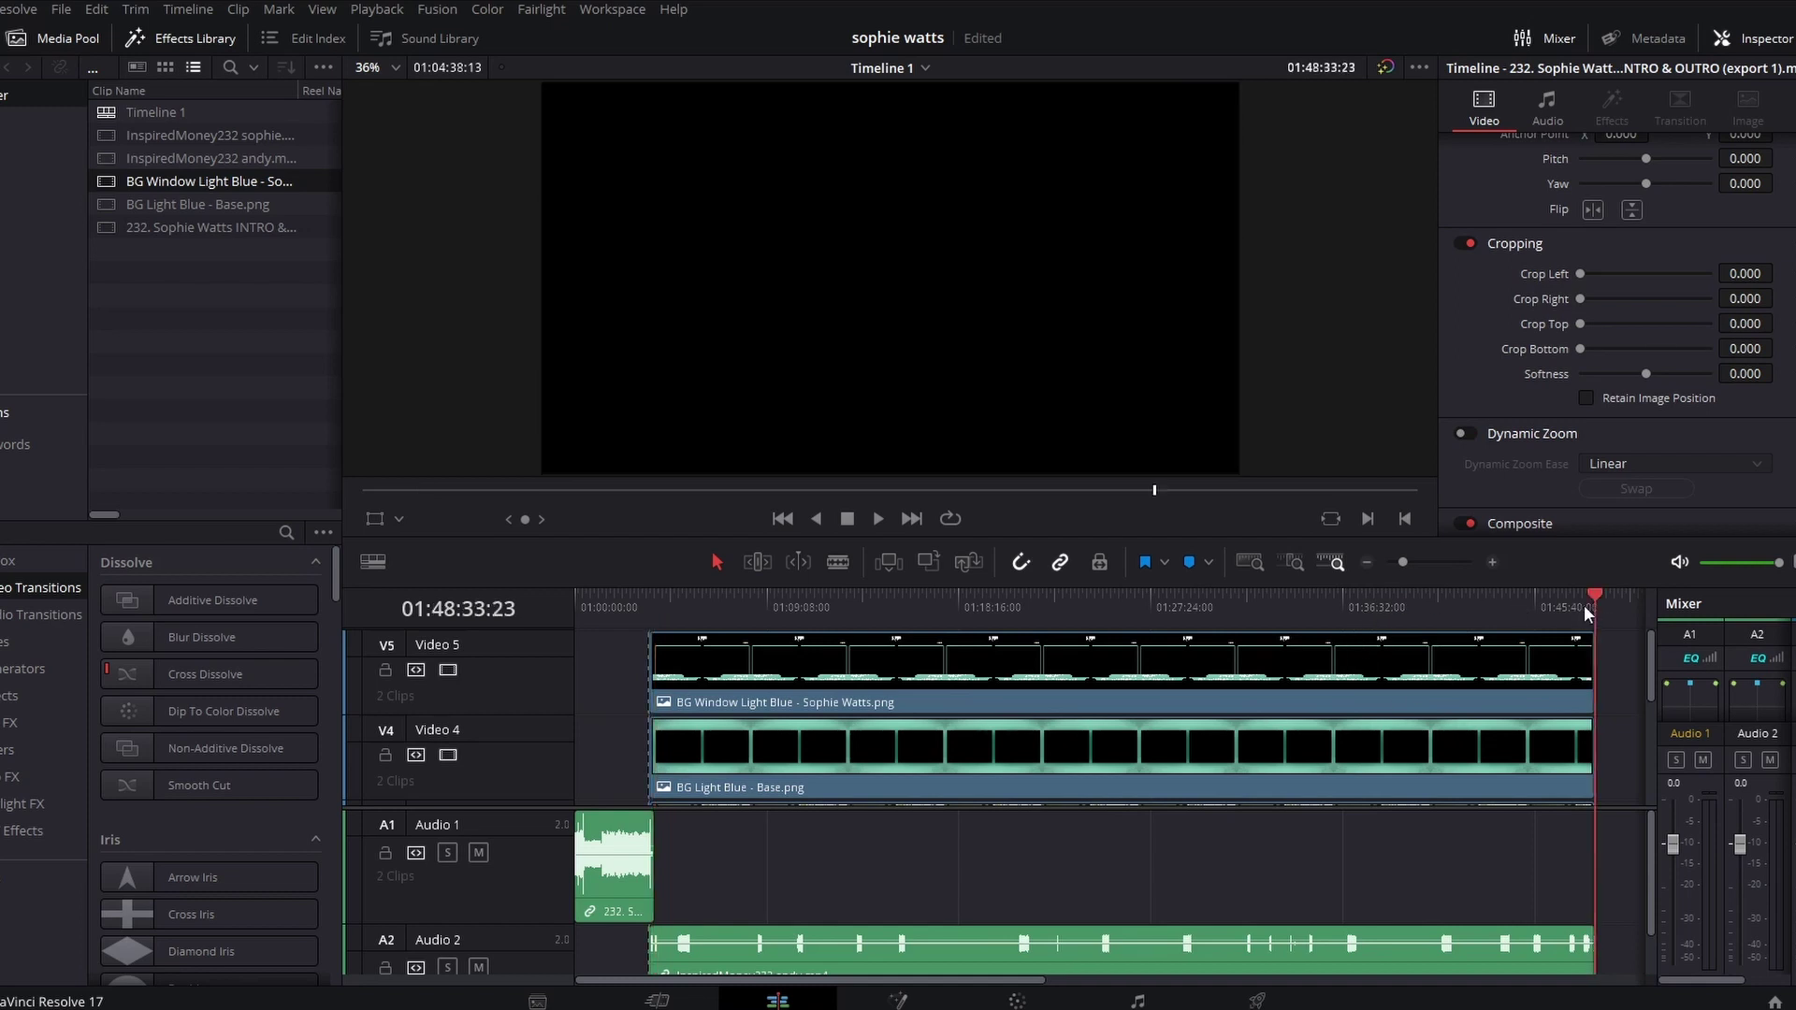
click(1365, 565)
drag(1255, 860, 1100, 880)
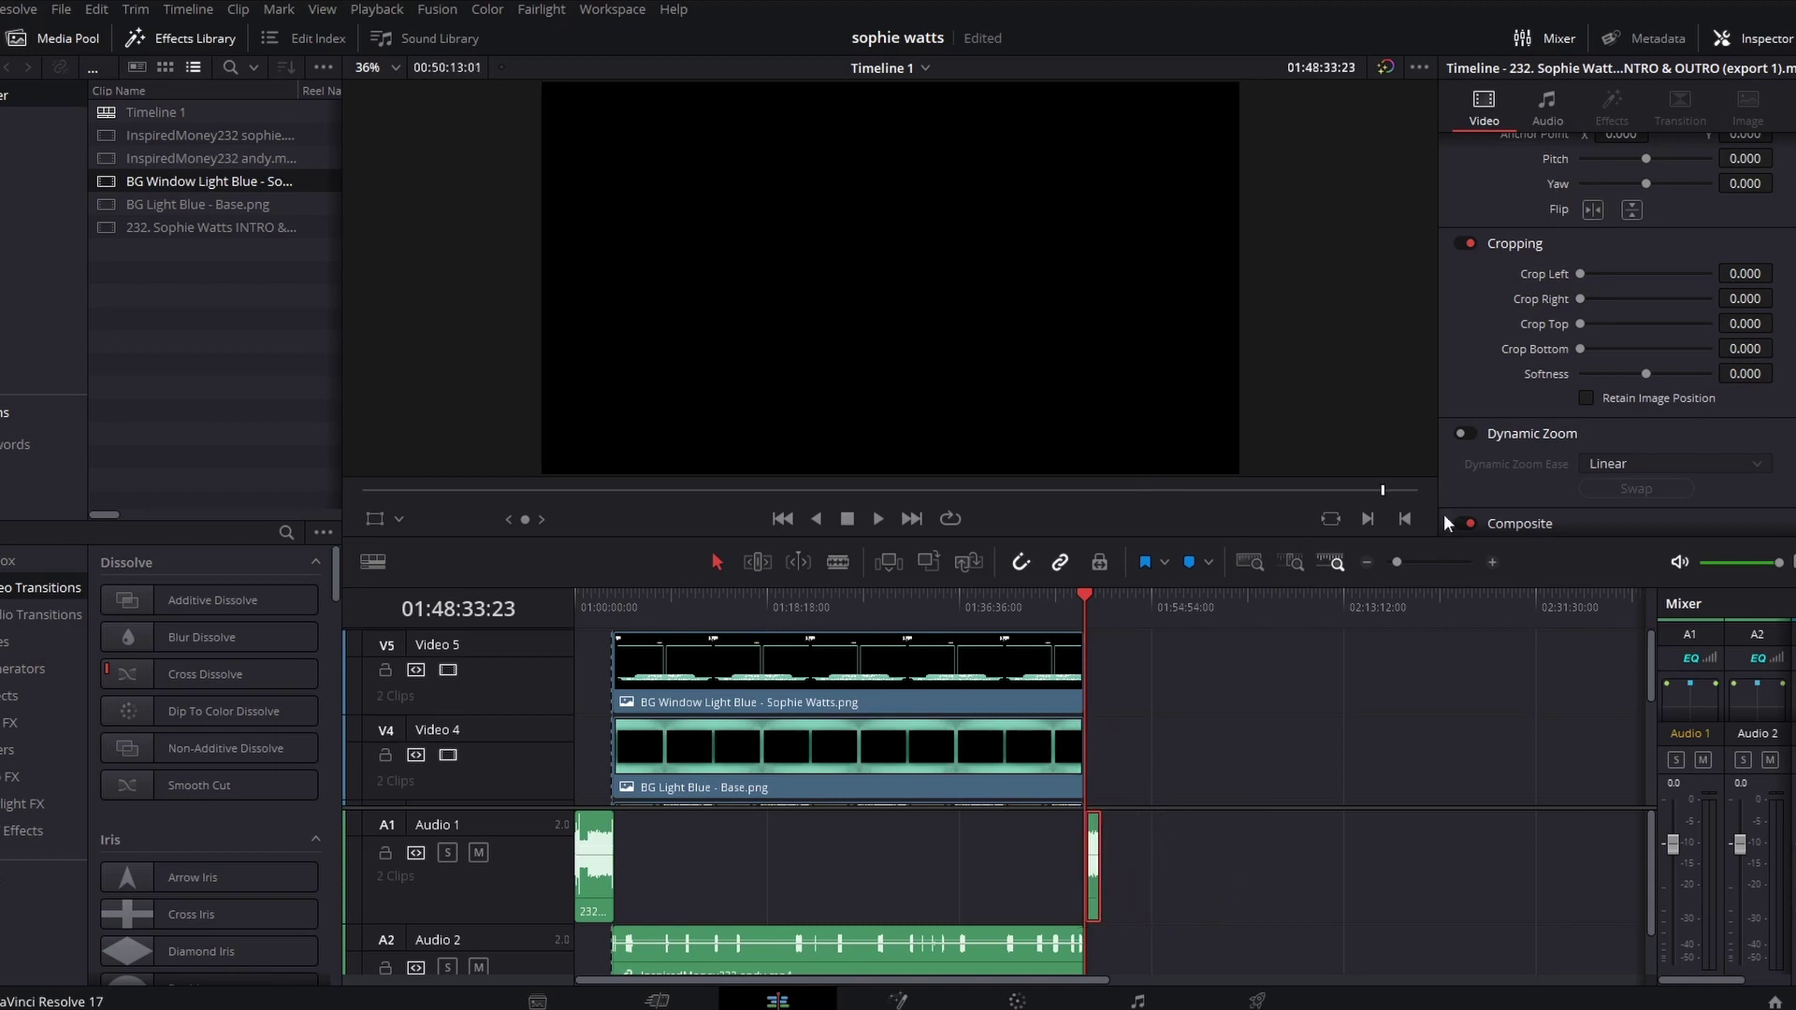
click(1493, 563)
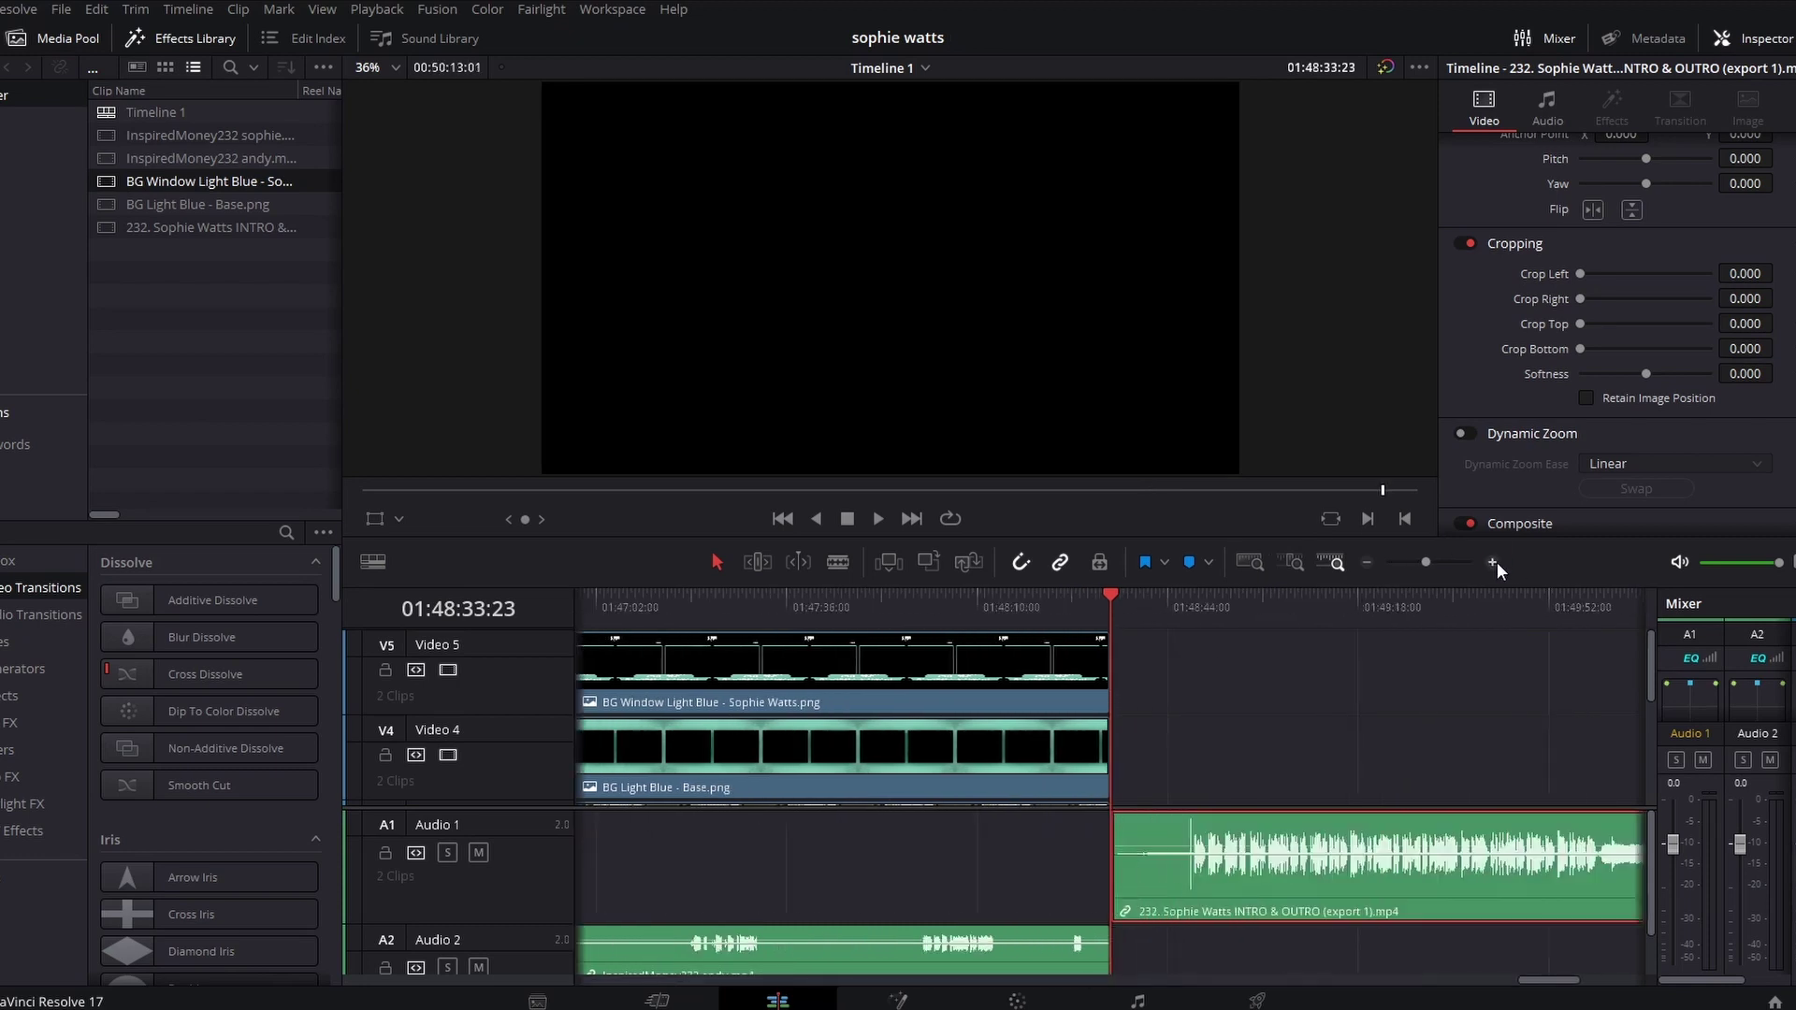
click(1495, 563)
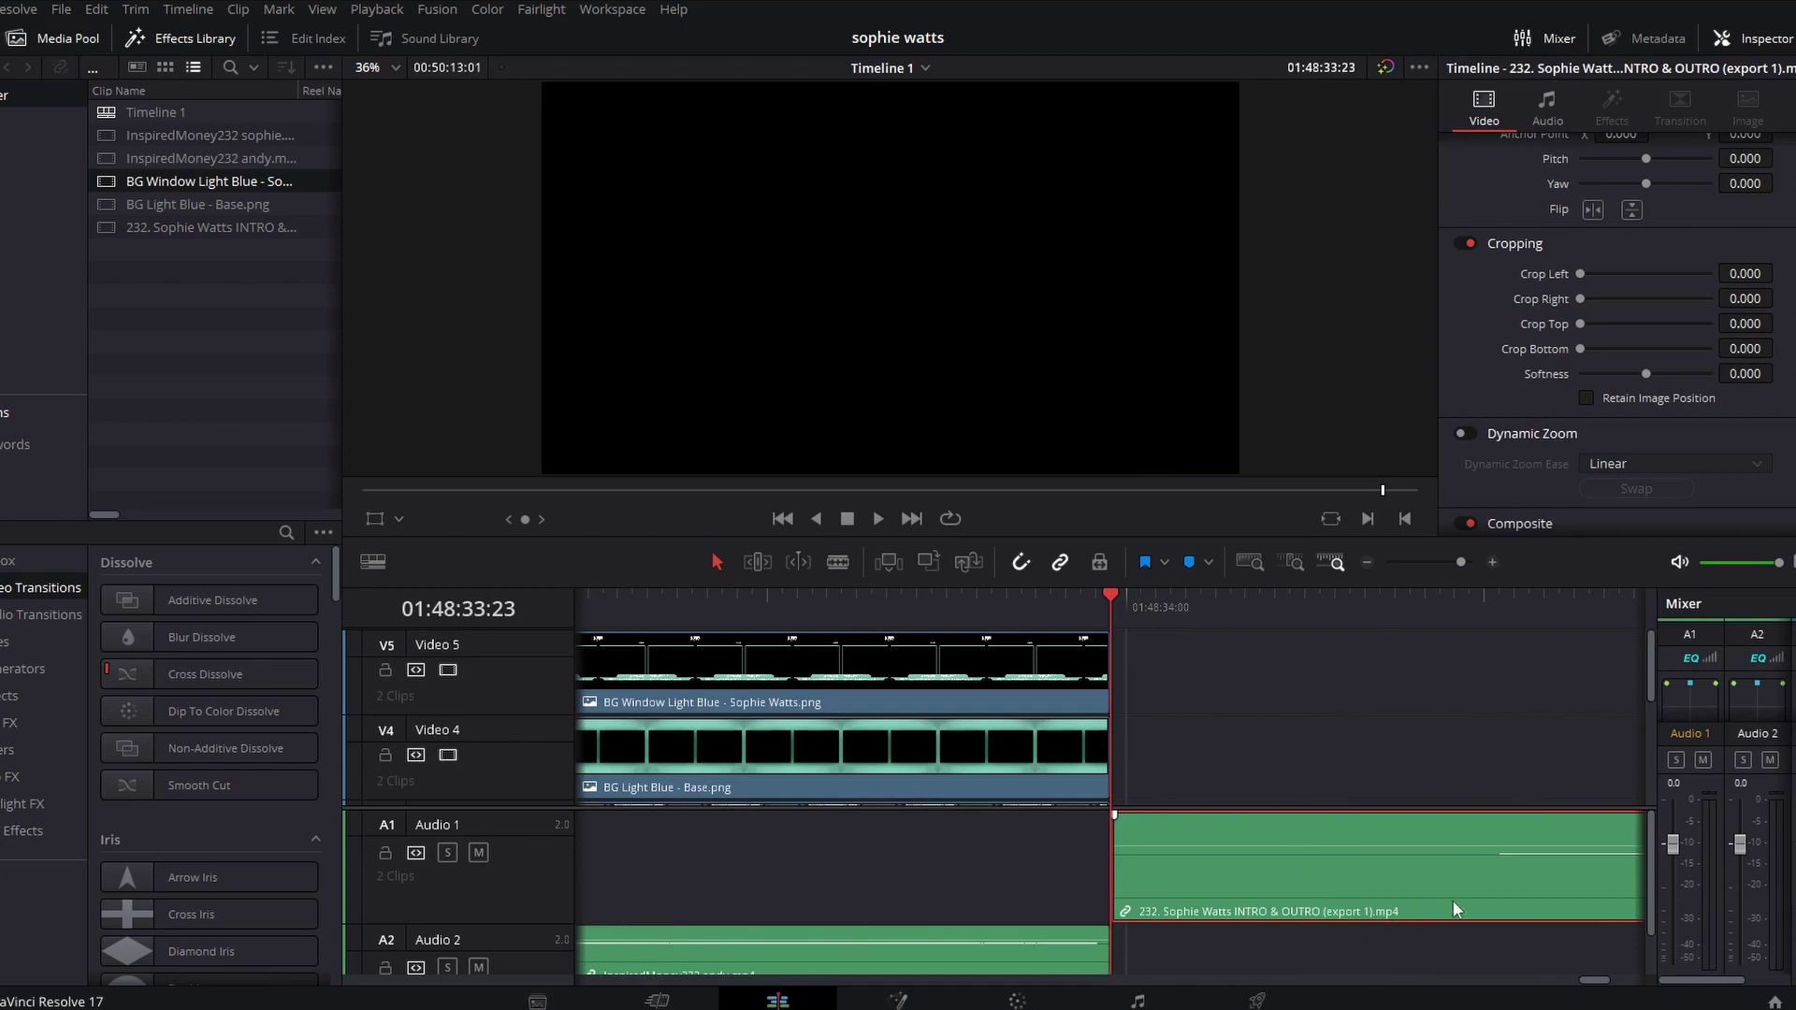
drag(1446, 877, 1057, 884)
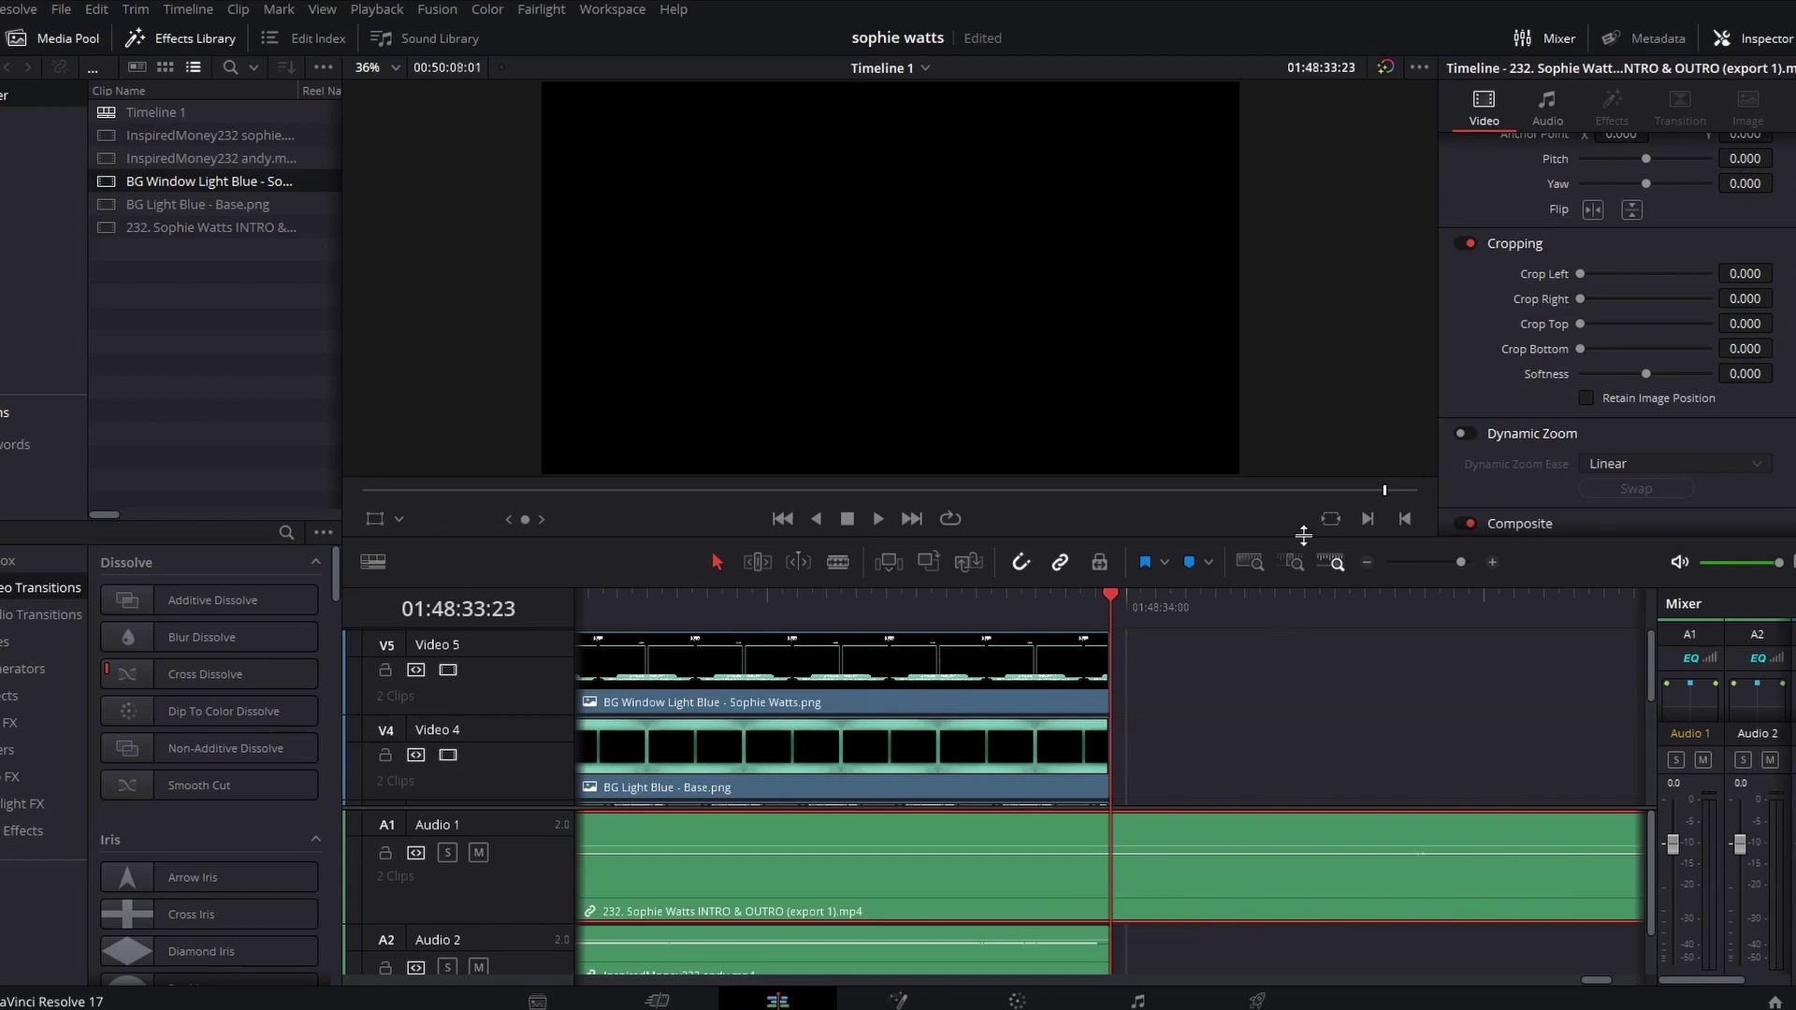
- Drag the outro audio further left to the interview's end, then undo the last two moves
click(1365, 562)
click(1365, 562)
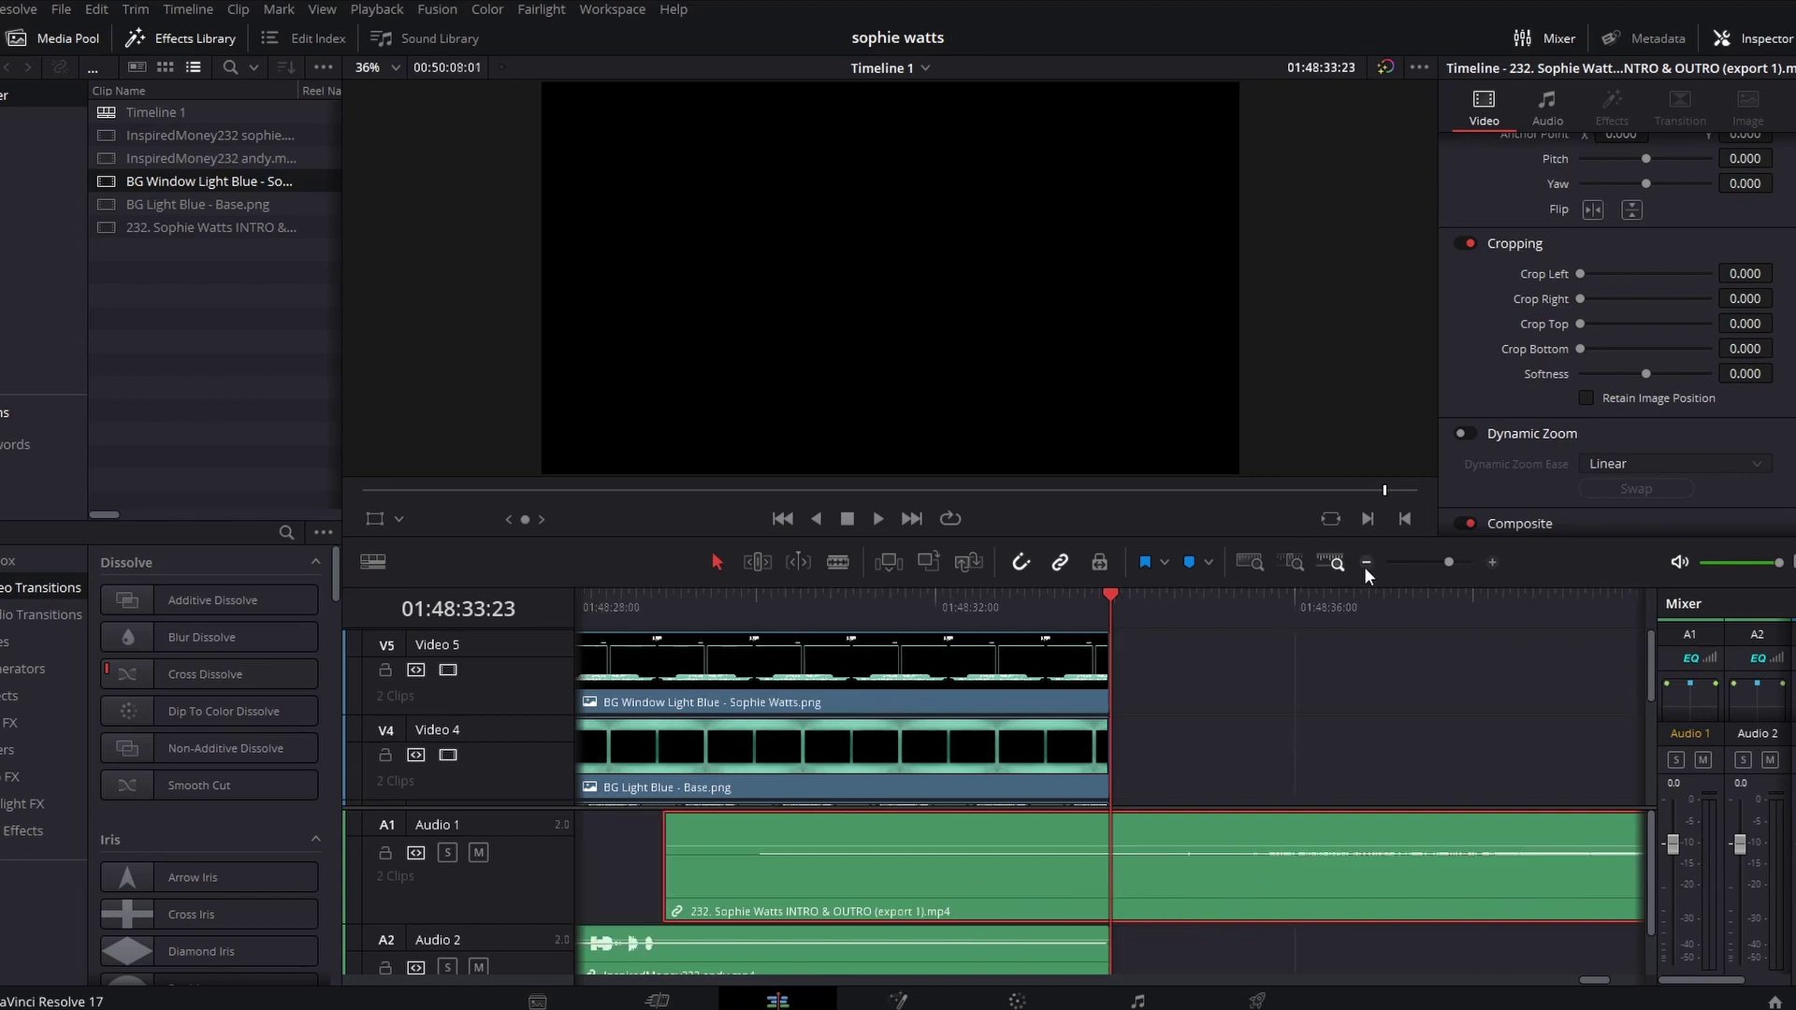
click(1366, 563)
drag(1559, 883, 1132, 894)
drag(1567, 877, 839, 865)
click(1372, 561)
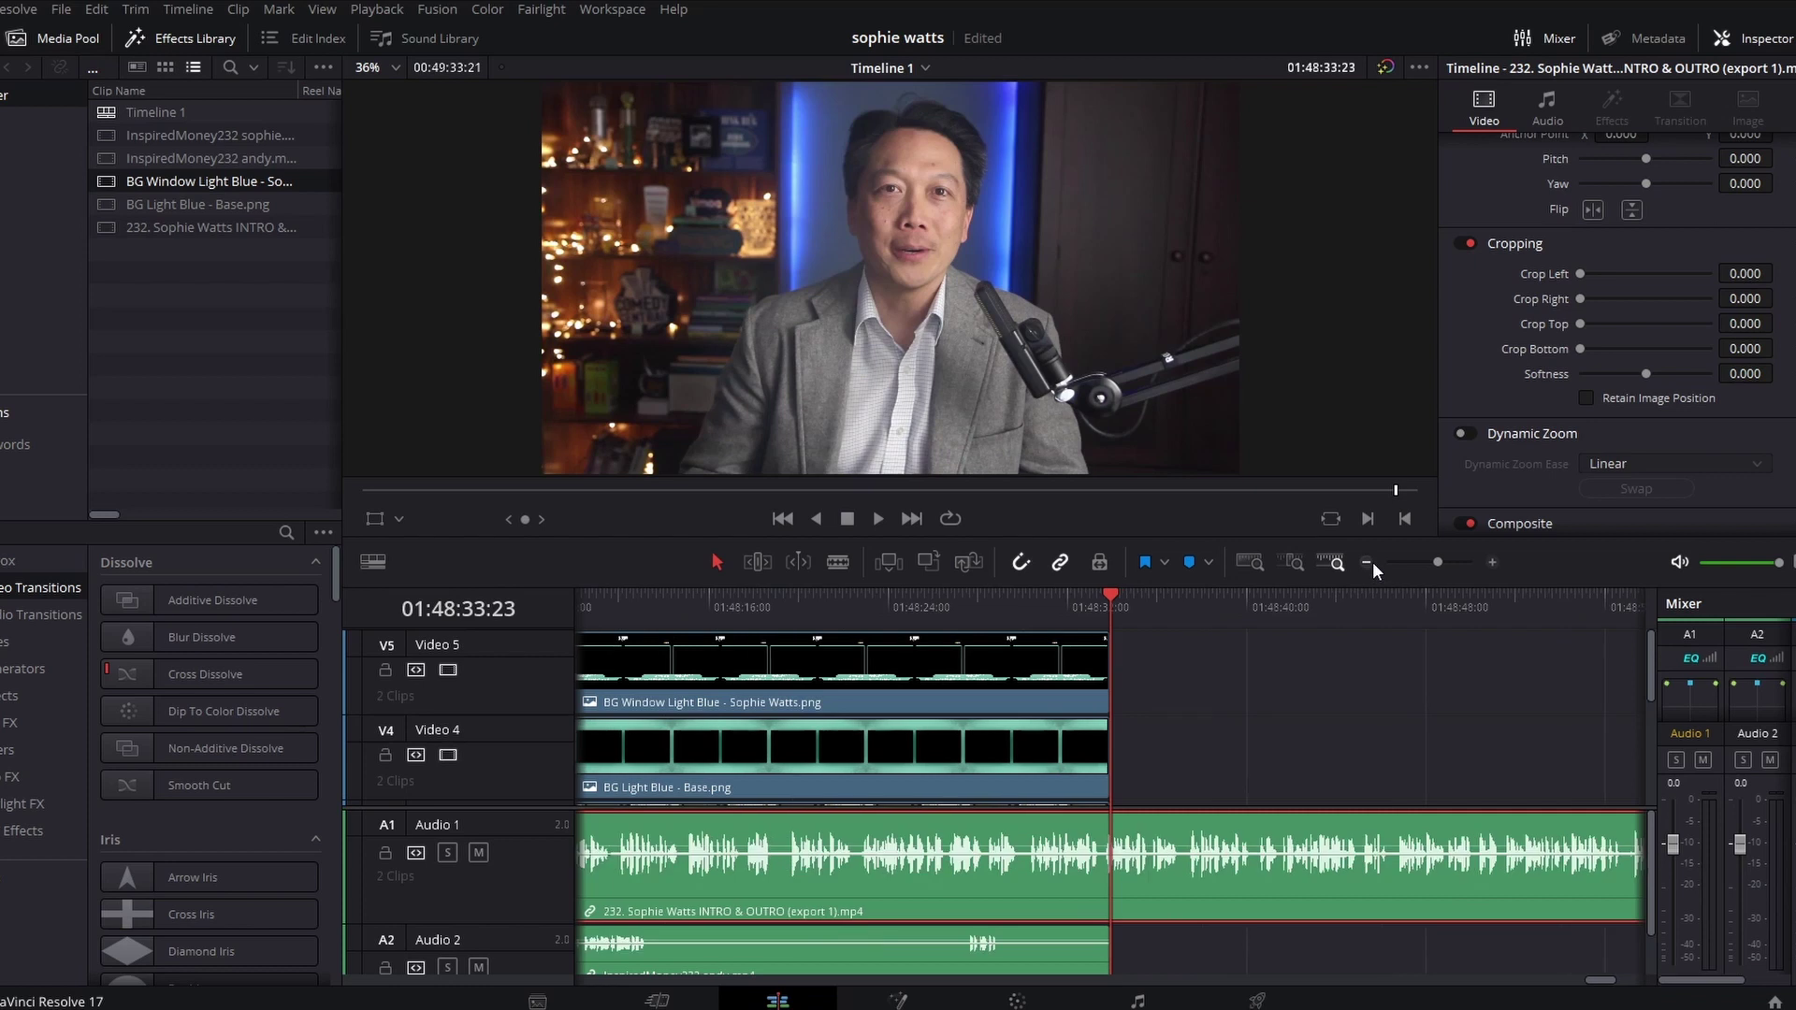
click(1372, 561)
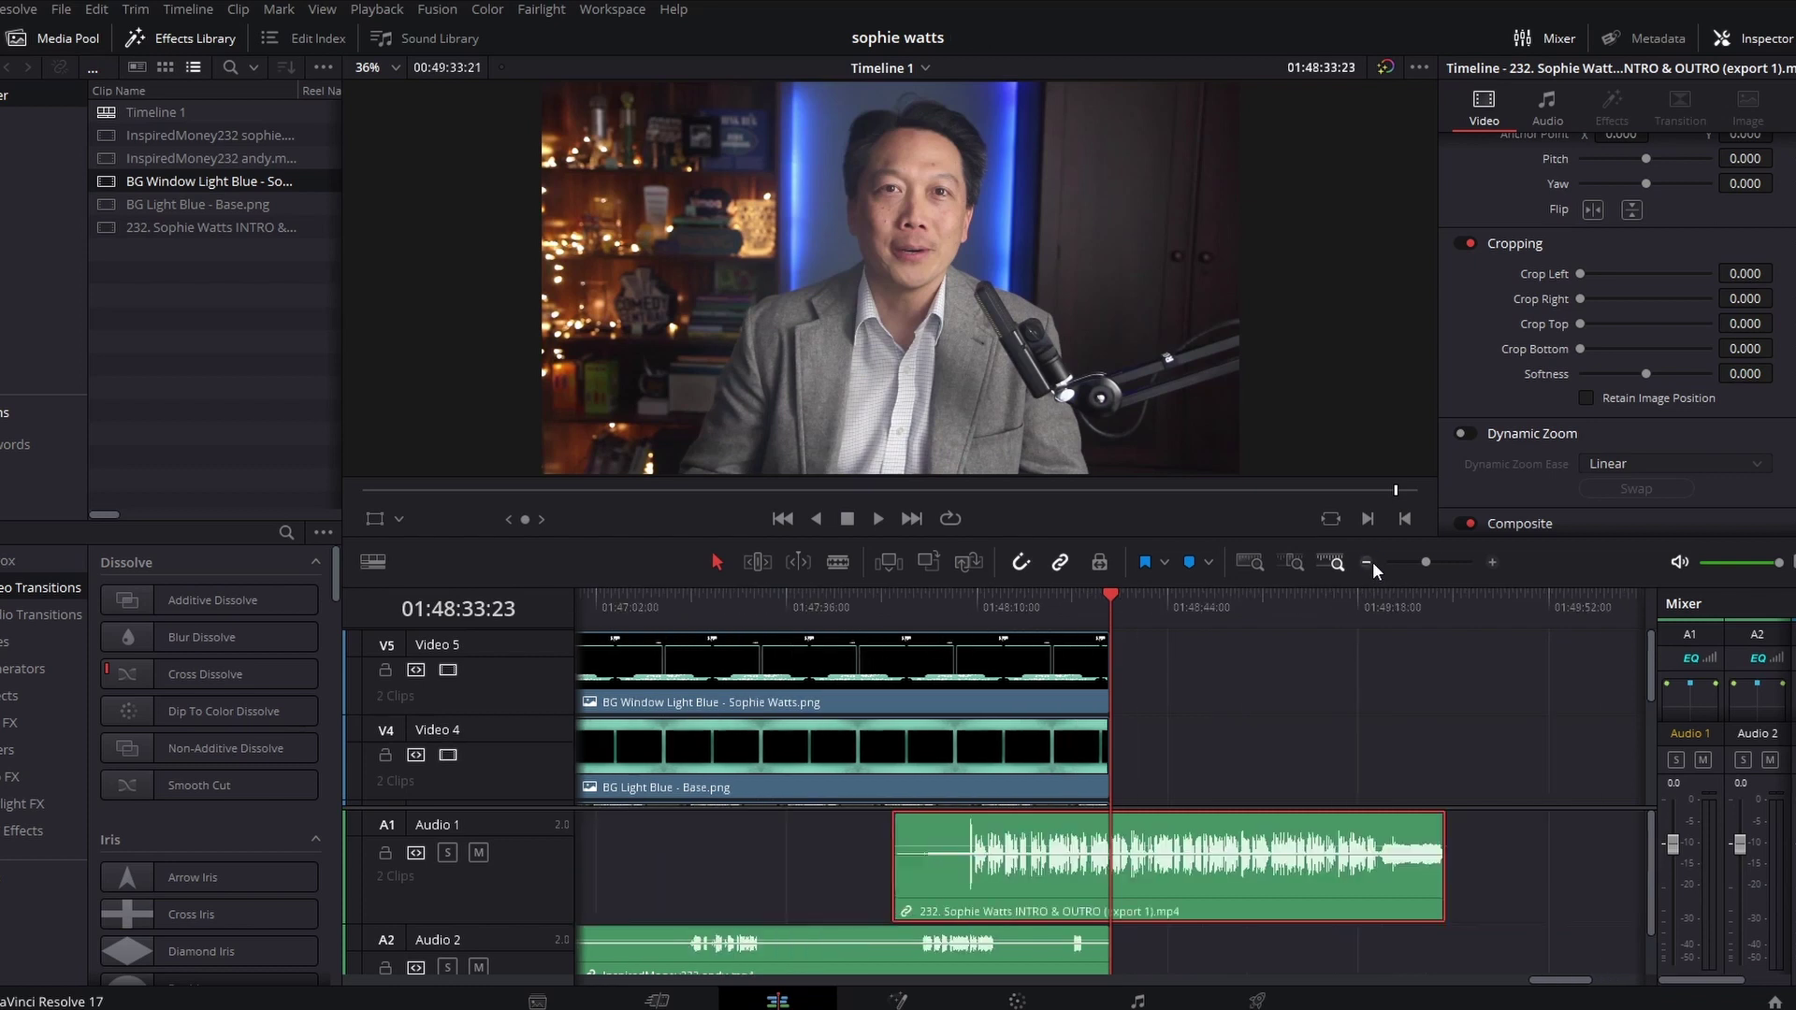
key(ctrl+z)
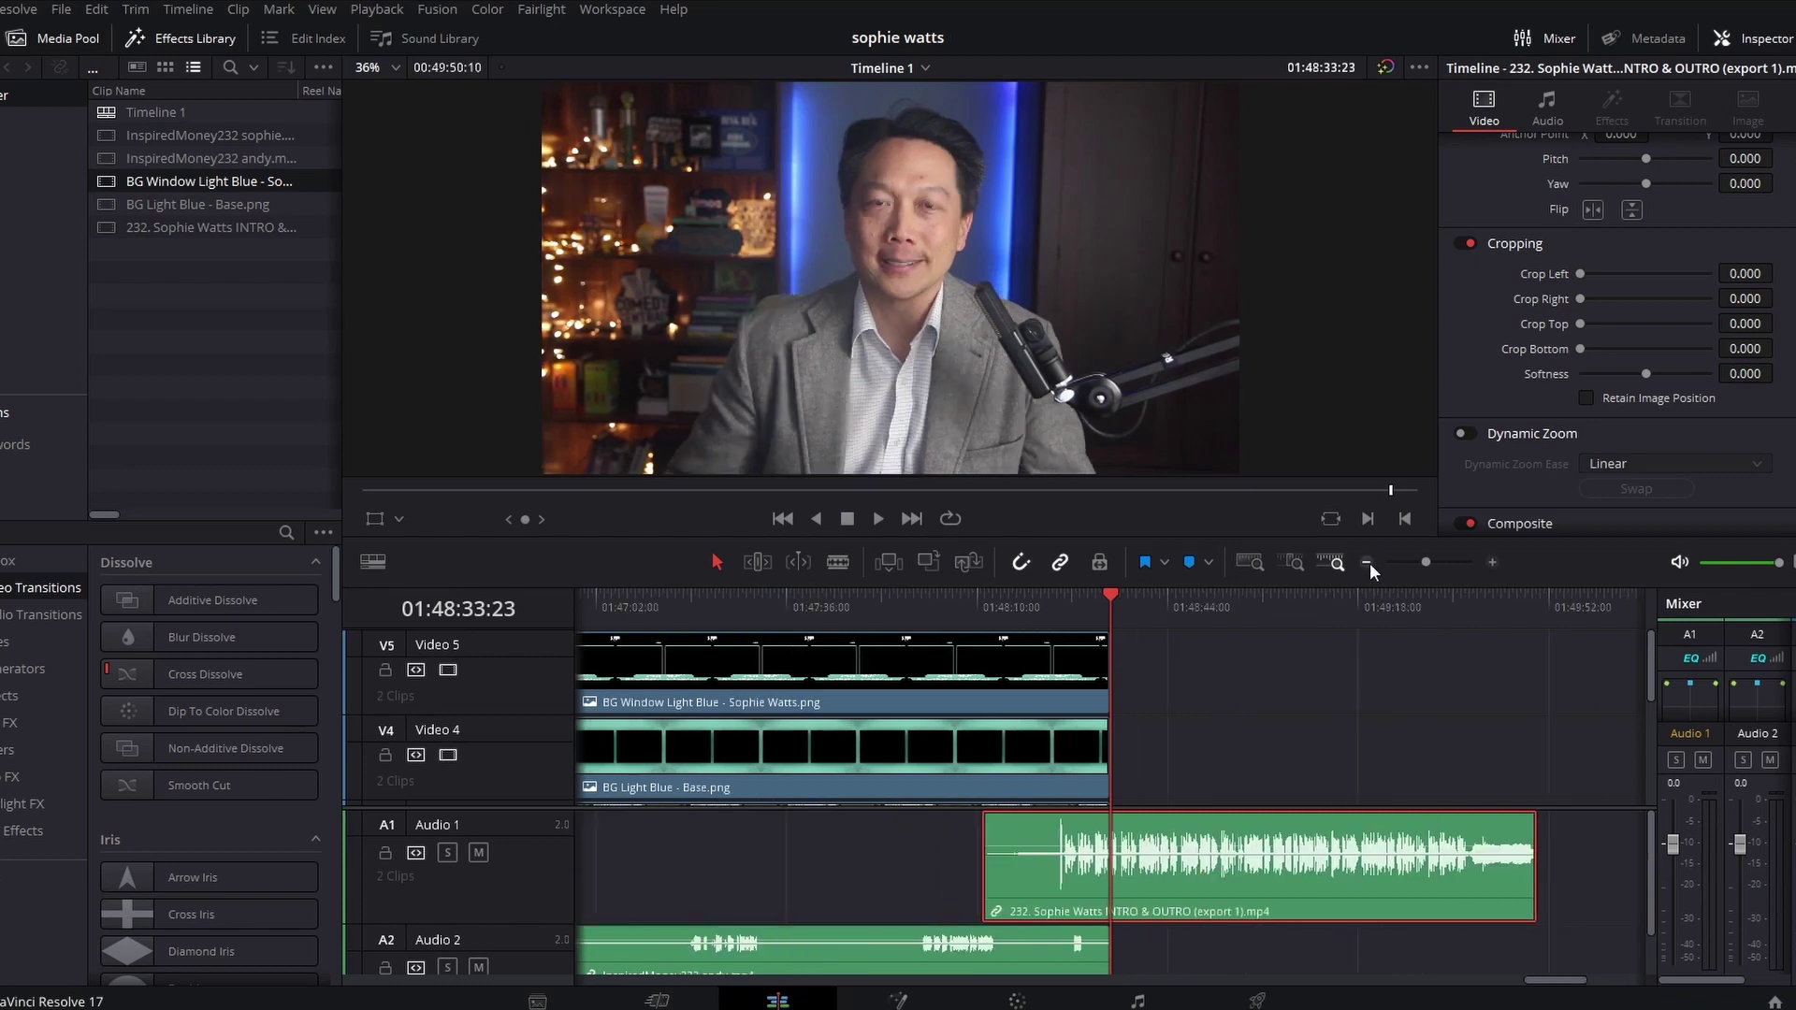
key(ctrl+z)
key(ctrl+z)
key(ctrl+z)
key(ctrl+z)
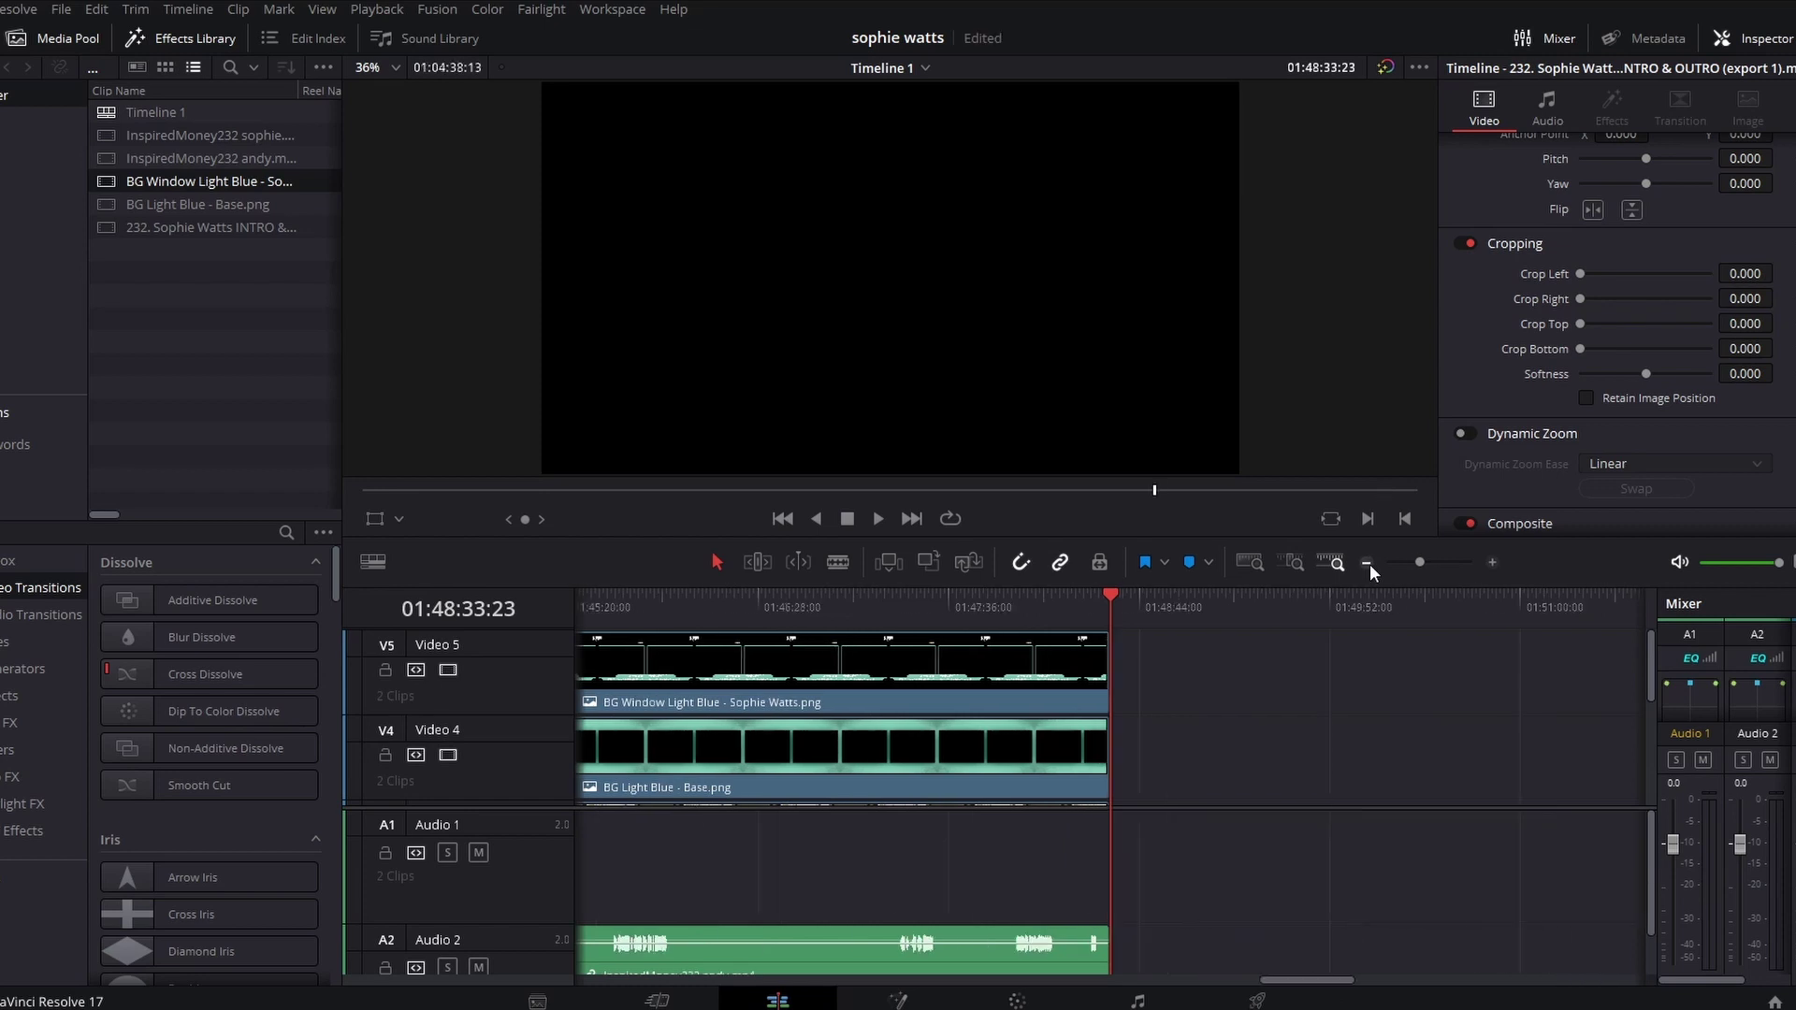
- Undo the last audio move and park the playhead at 02:02:59 beside the outro clip
key(ctrl+z)
click(1369, 564)
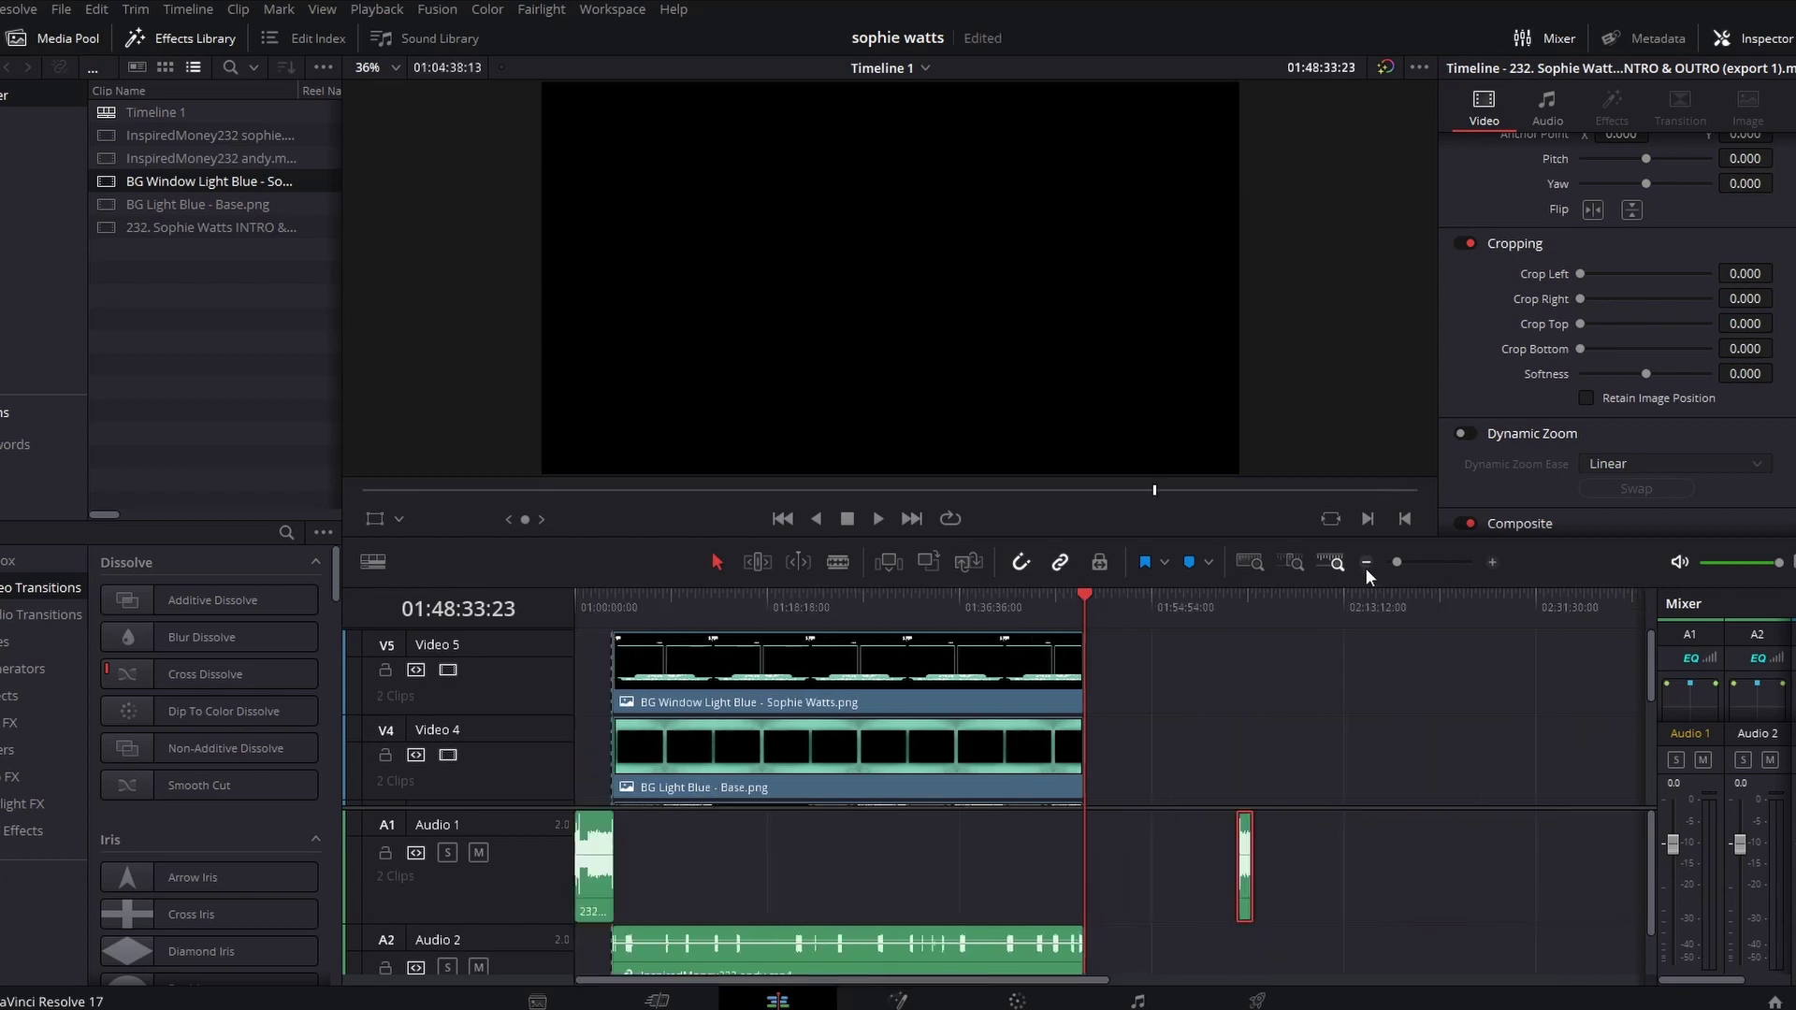
click(1238, 609)
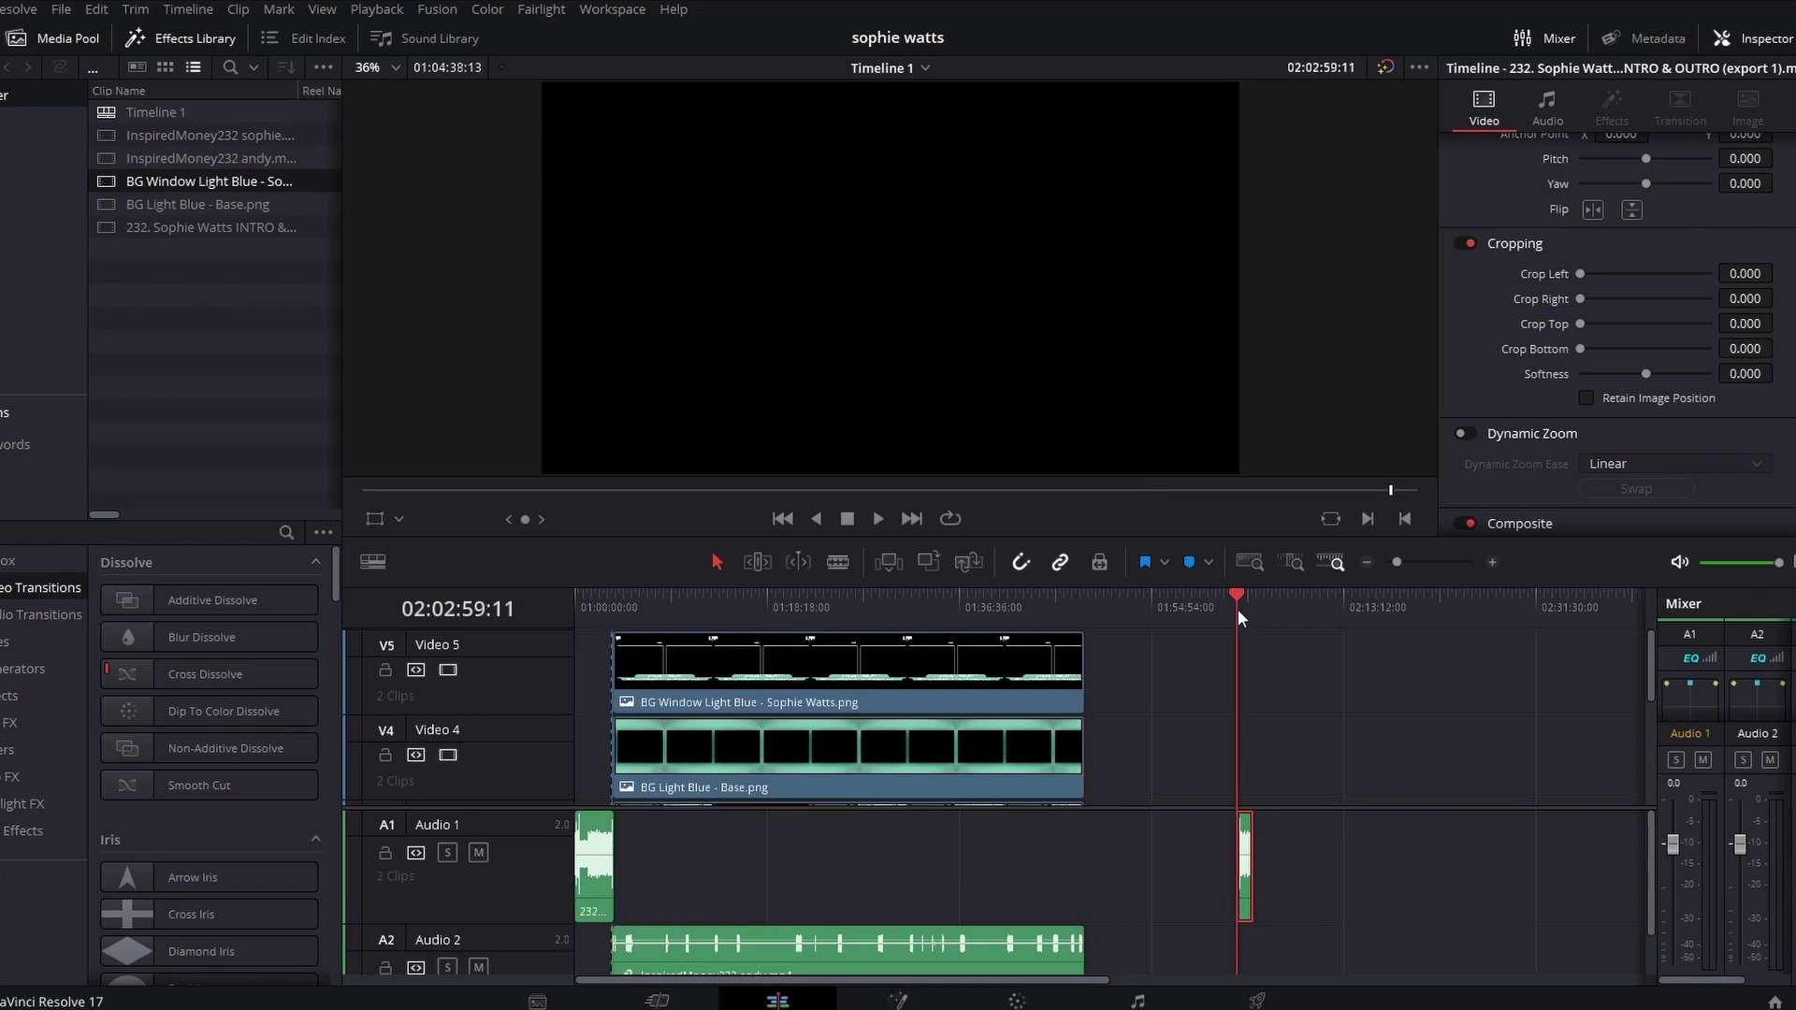
click(1493, 562)
scroll(1384, 767, down, 3)
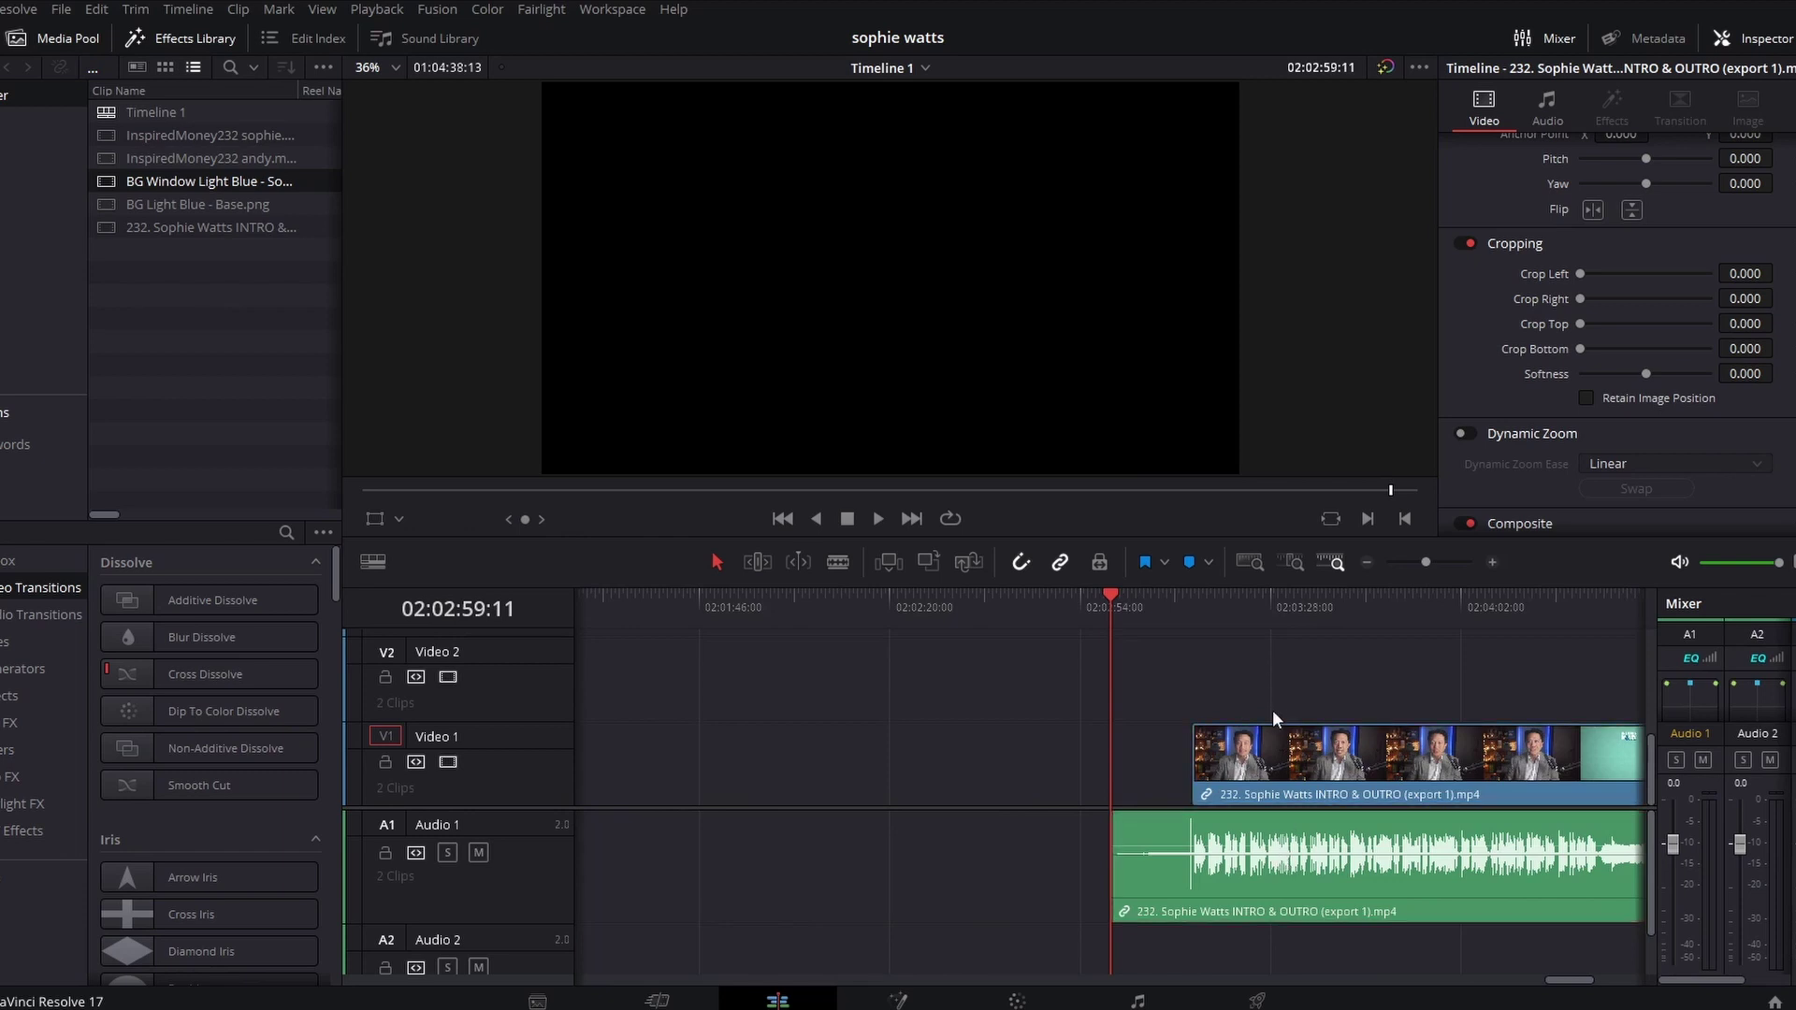
- Link the intro/outro video and audio clips and drag them earlier to around 01:58
right_click(1275, 741)
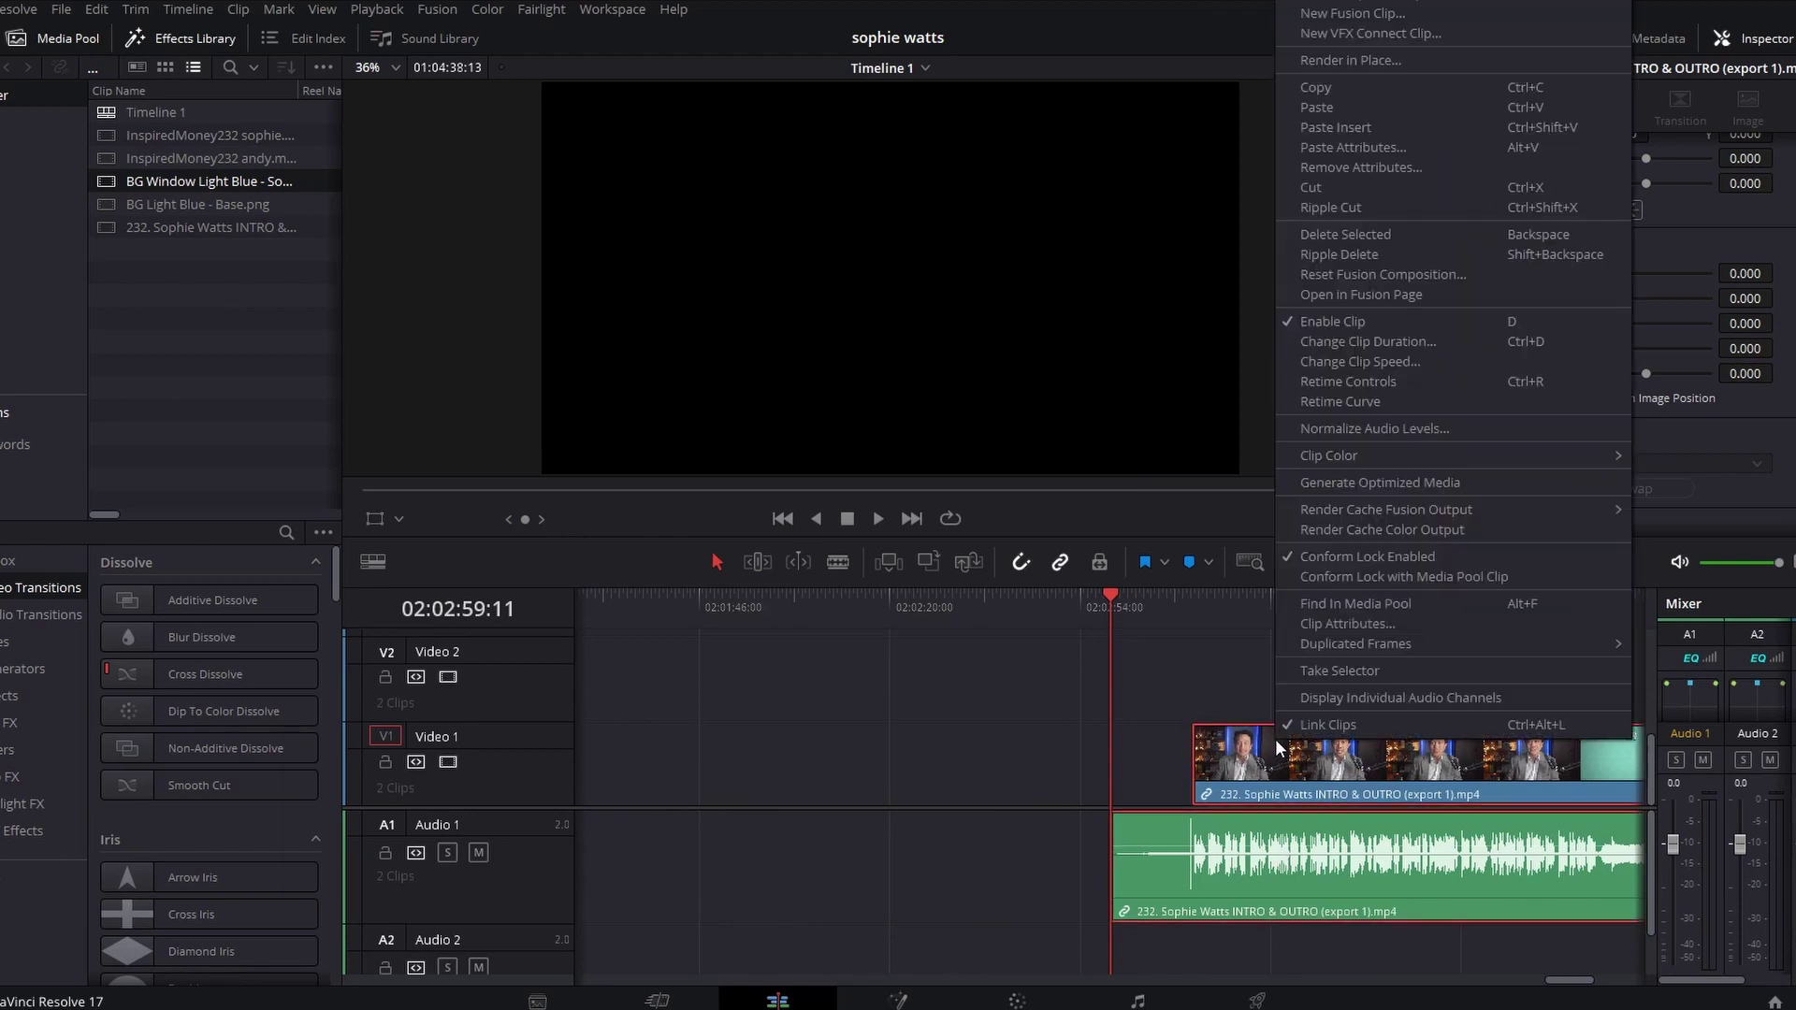
click(1355, 724)
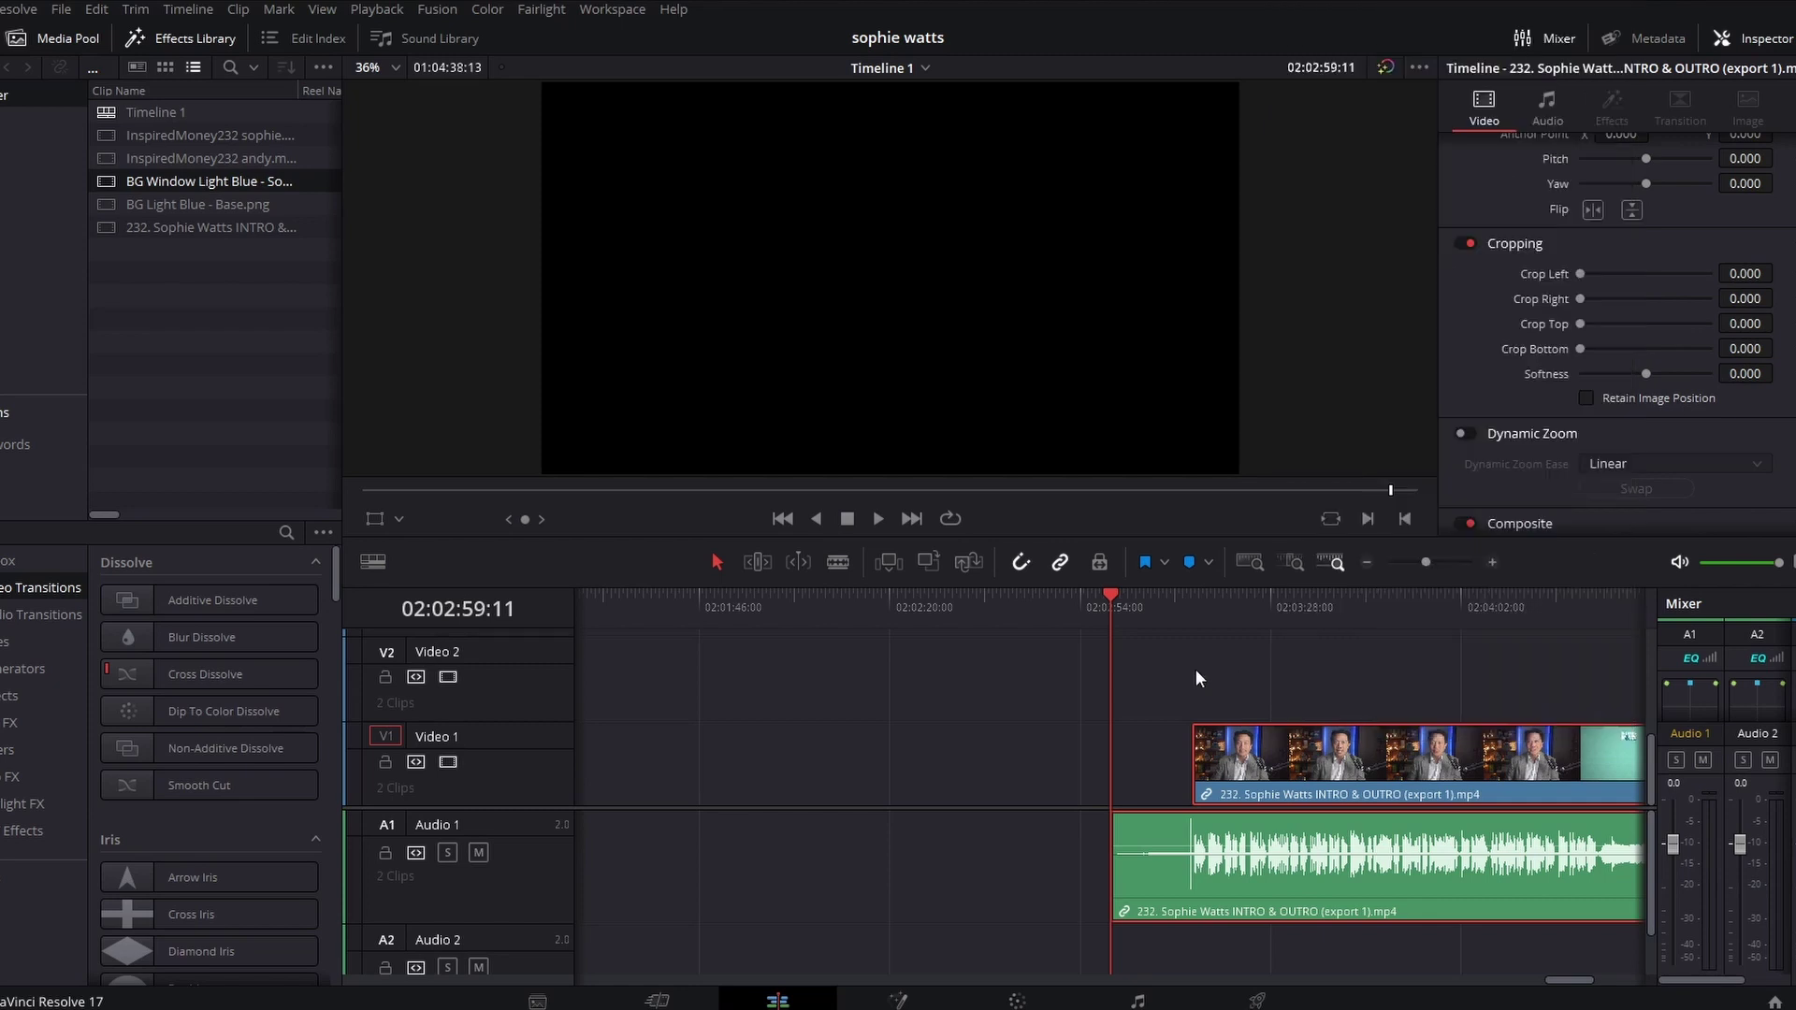
click(1364, 561)
click(1363, 561)
drag(1201, 737, 755, 760)
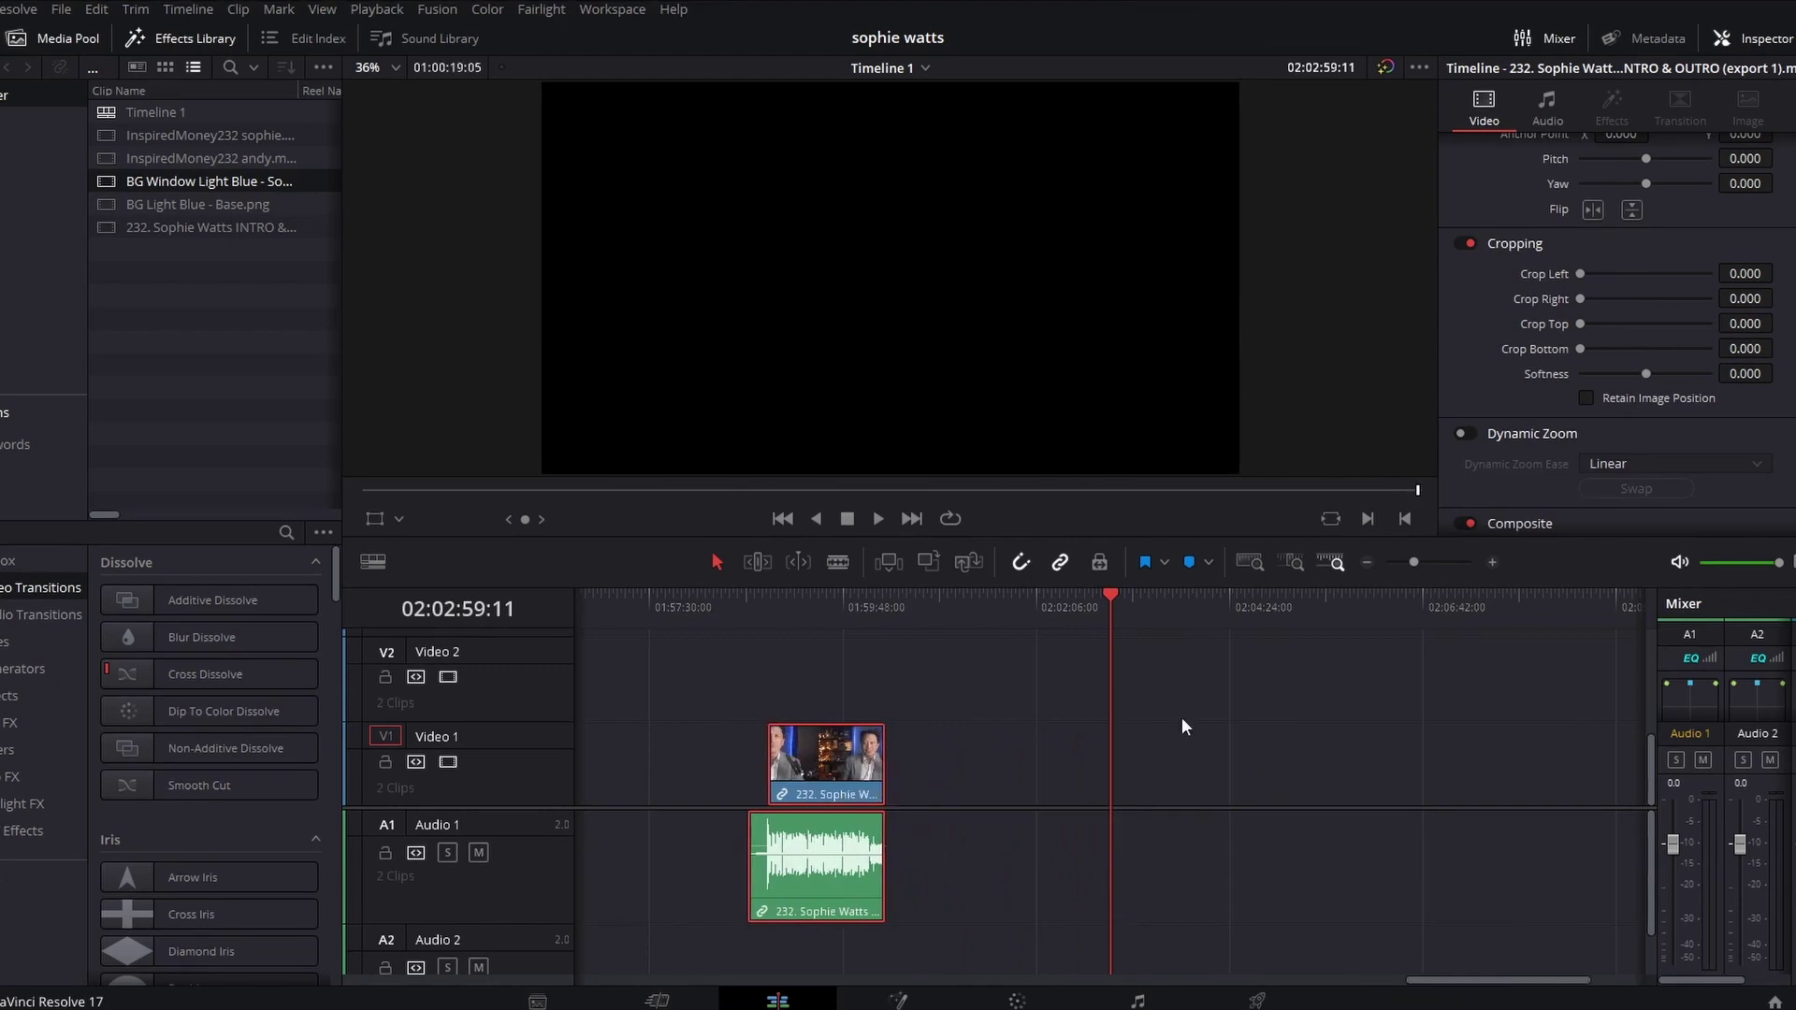
- Snap the intro/outro clip's start to the playhead at the end of the host's Video 2 clip
click(1365, 563)
click(1364, 562)
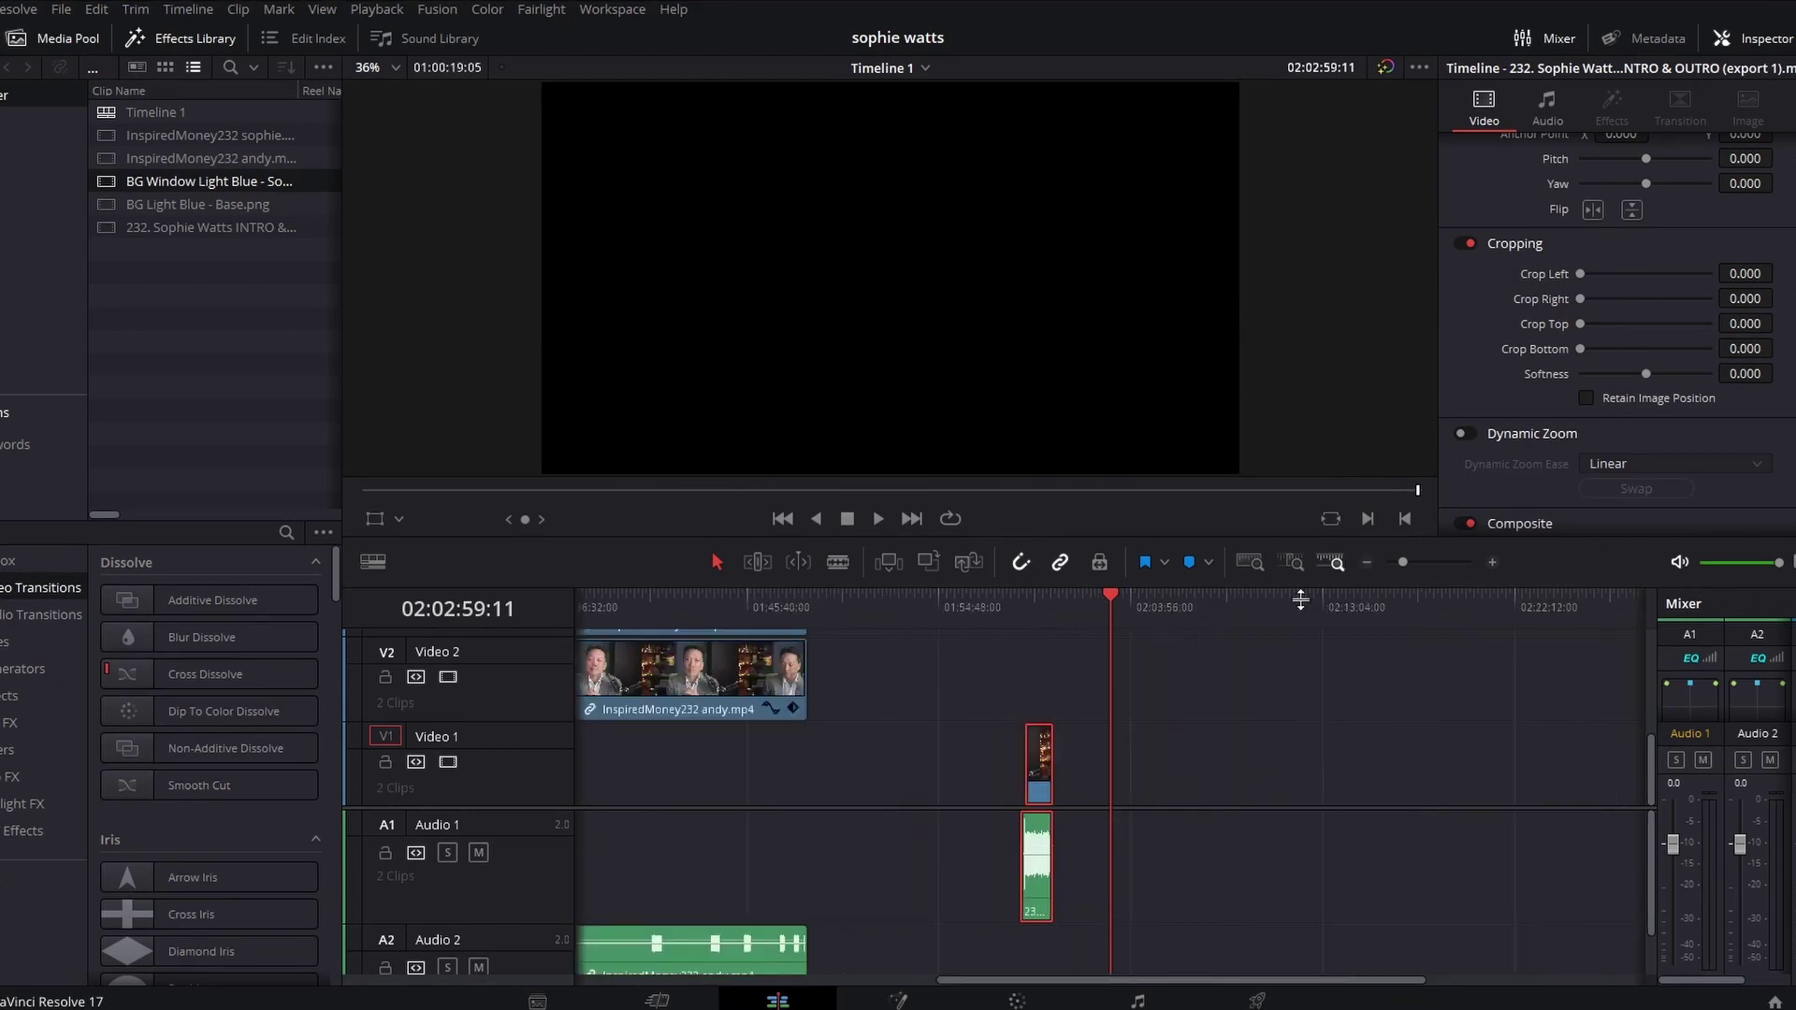
drag(1028, 760, 816, 761)
click(804, 602)
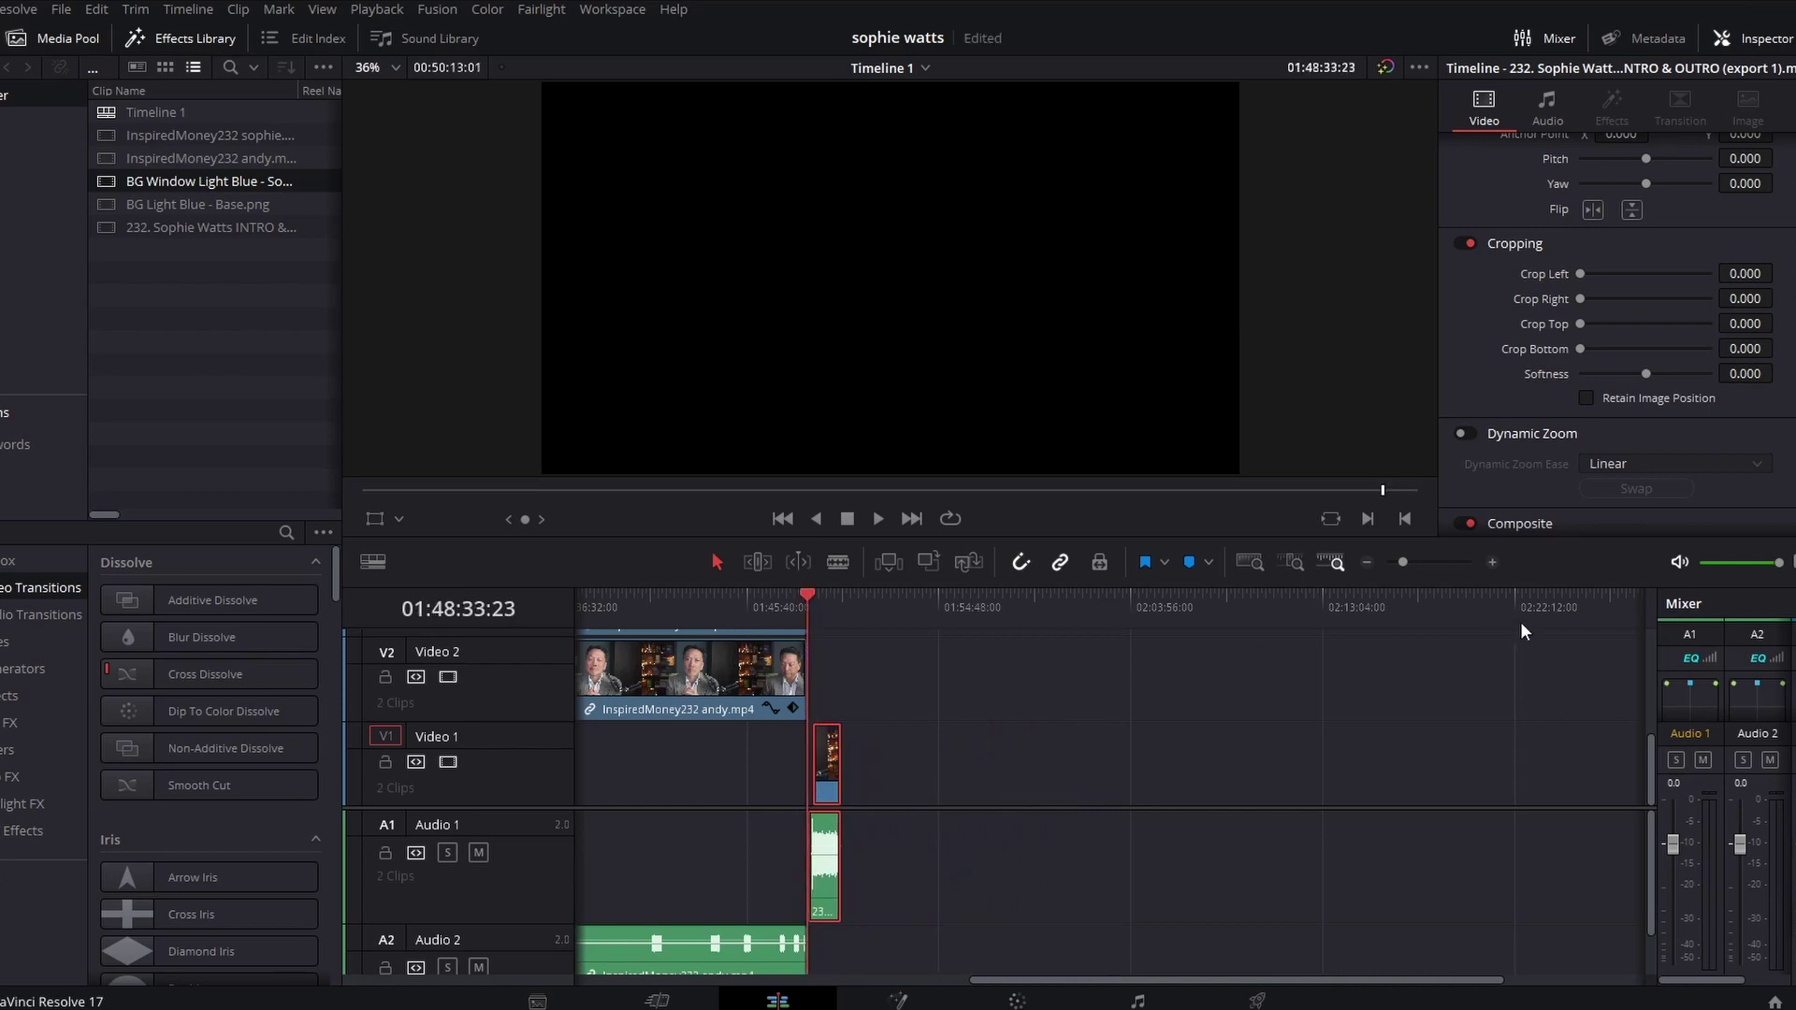
click(1493, 562)
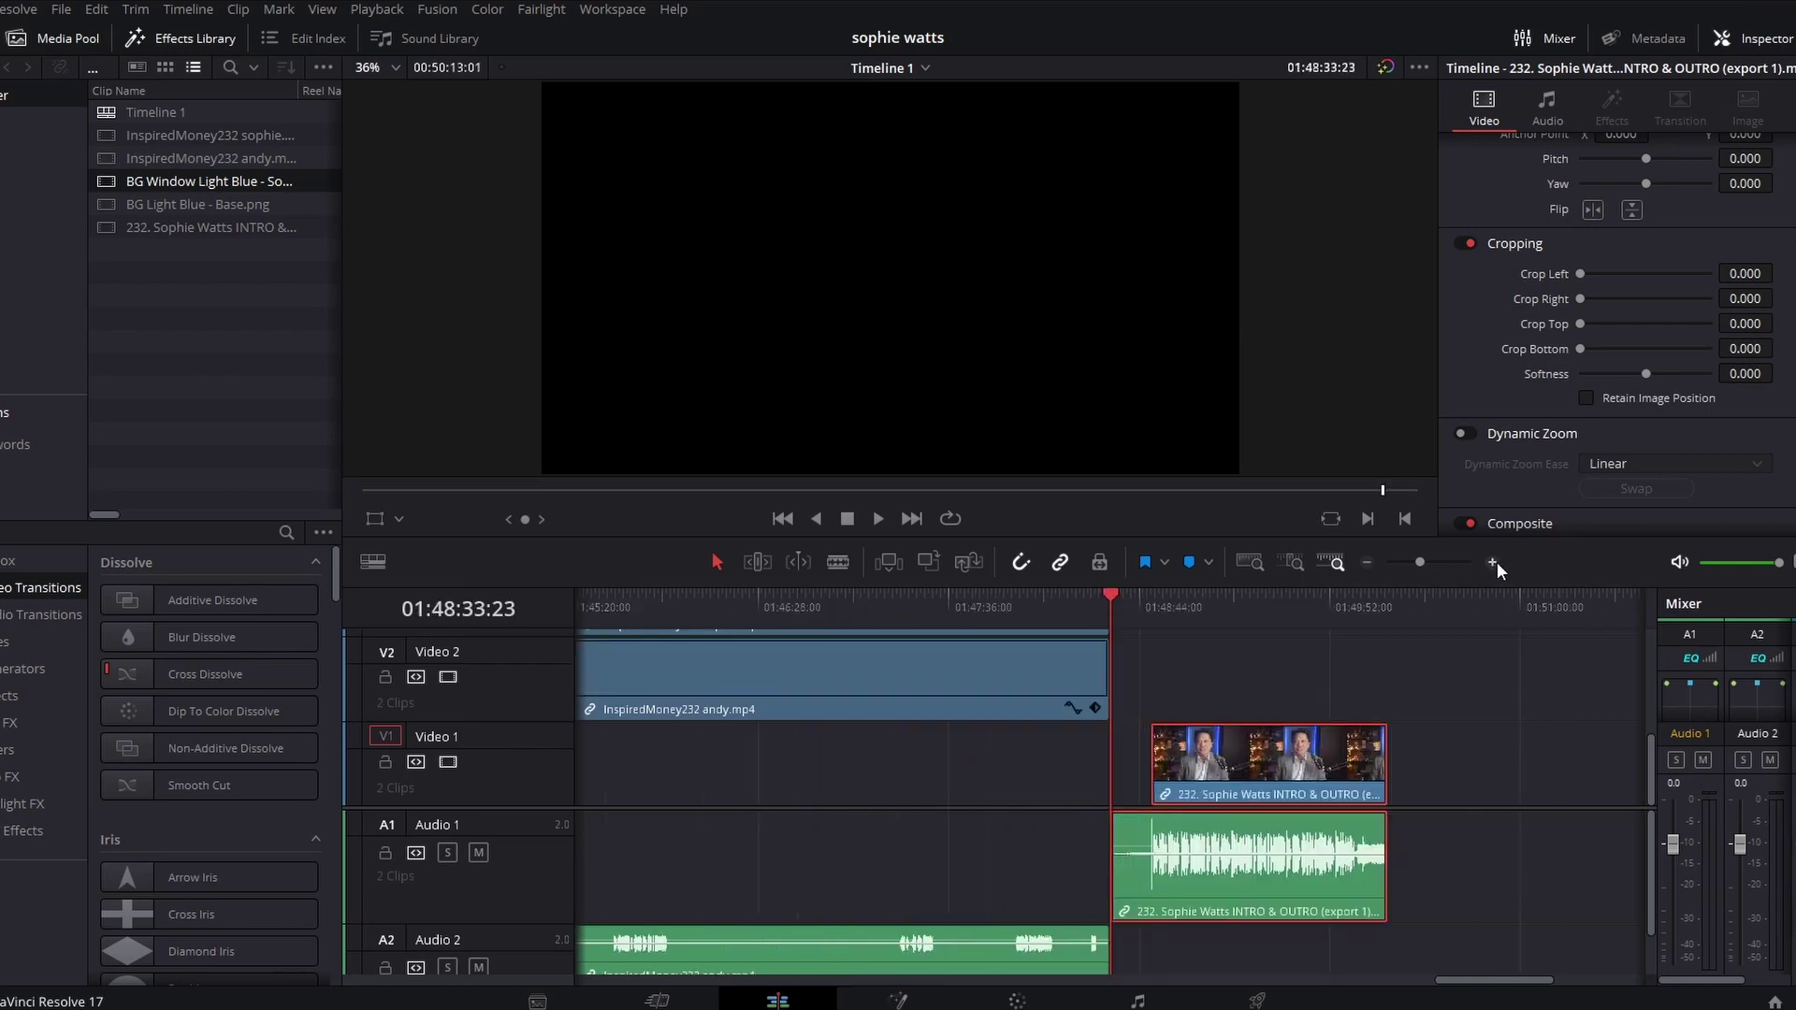
click(1493, 562)
drag(1324, 765, 1267, 765)
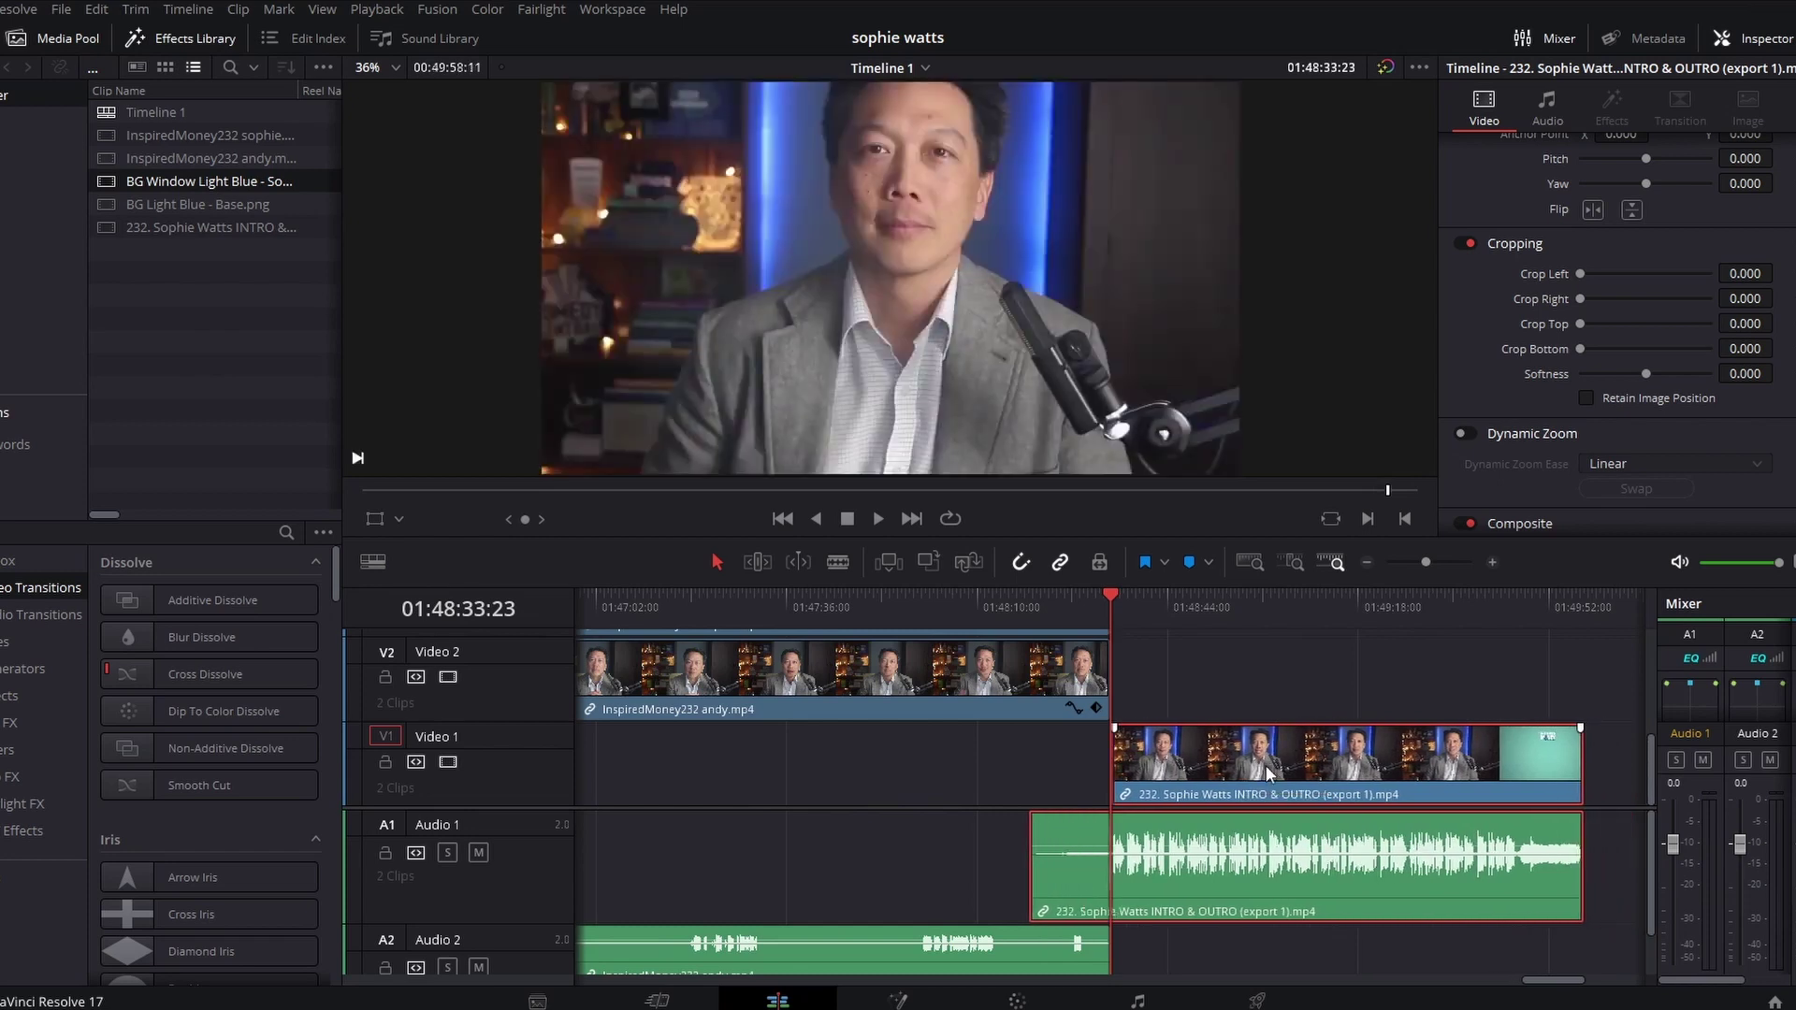
- Play back from 01:48:12:00 to review the transition into the outro
click(1092, 605)
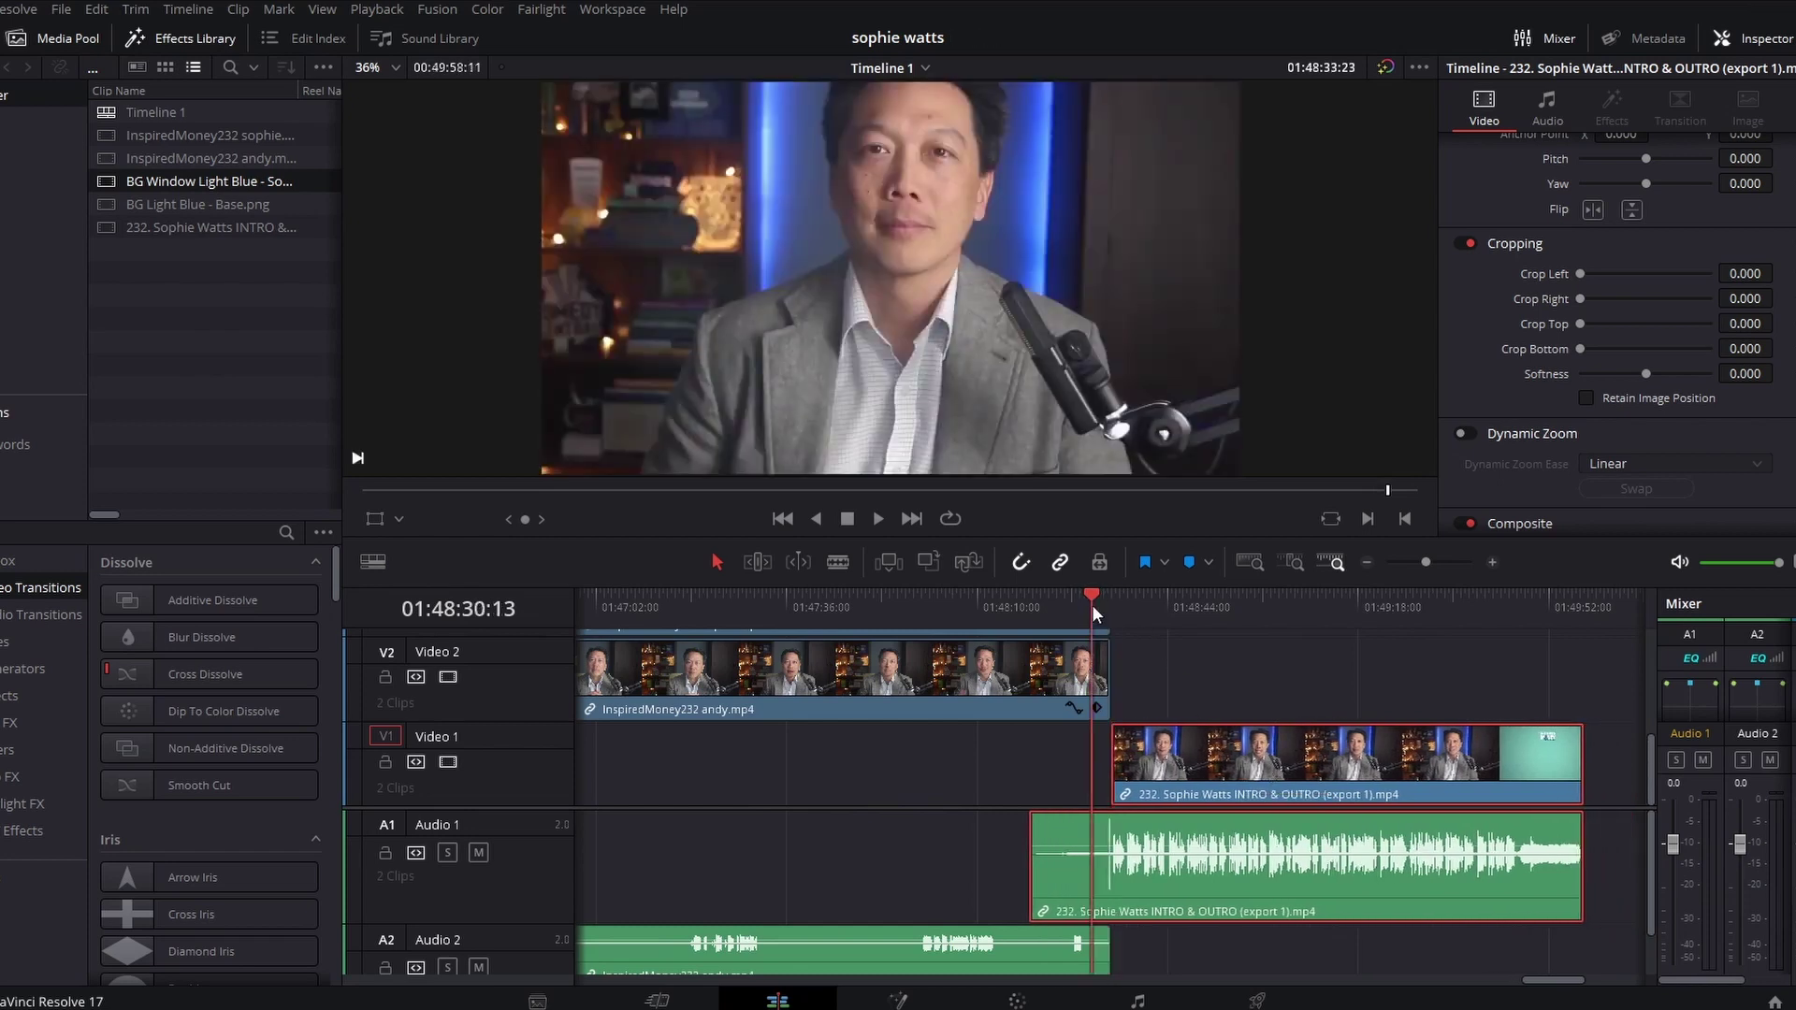
click(954, 612)
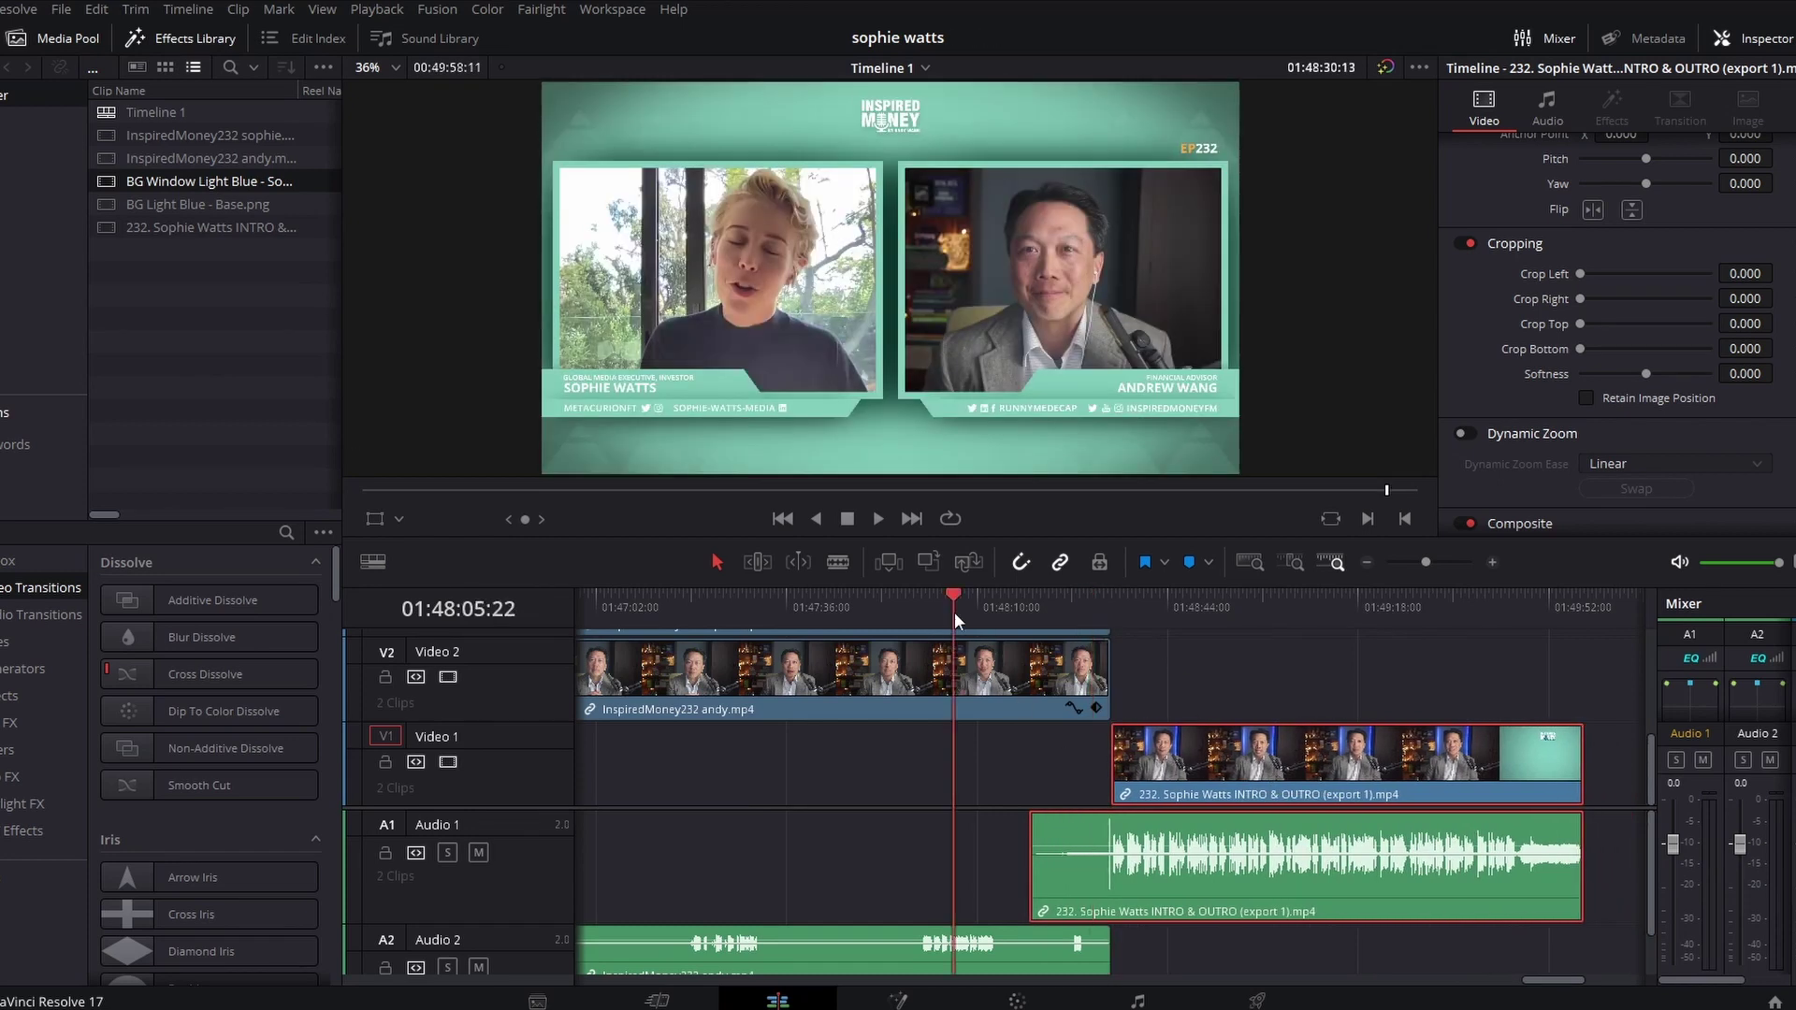
click(989, 609)
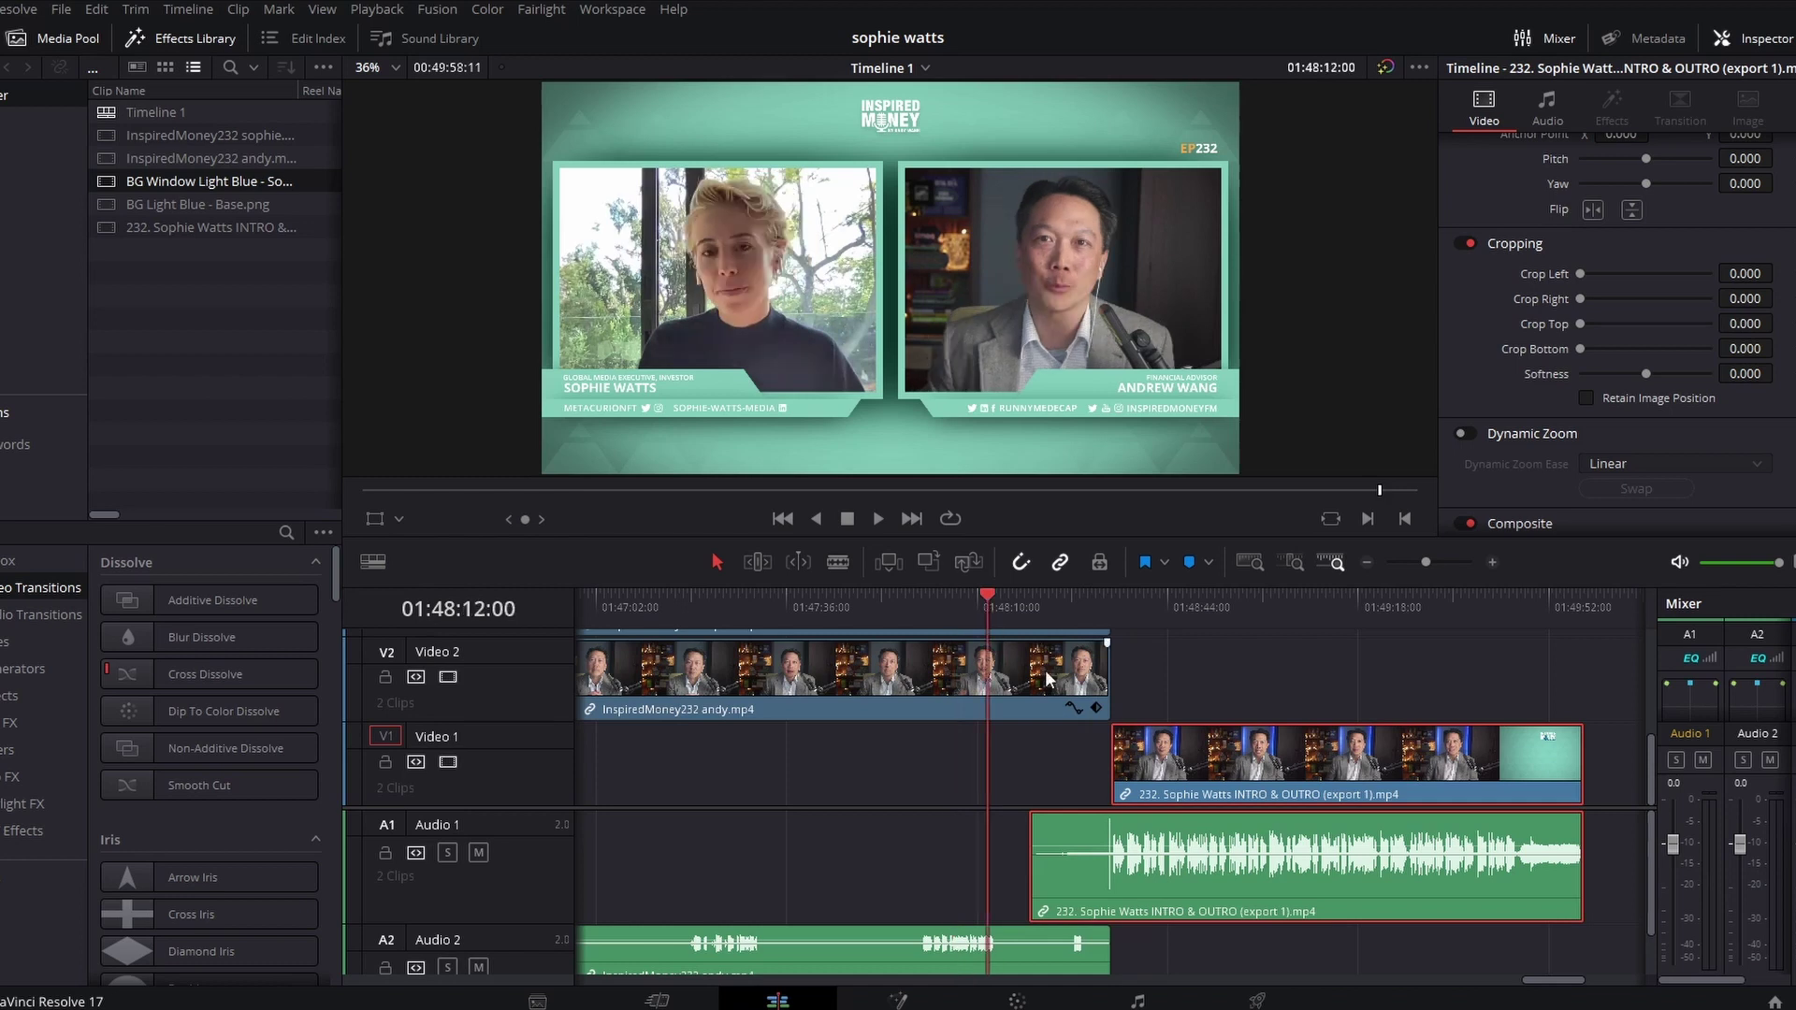
key(space)
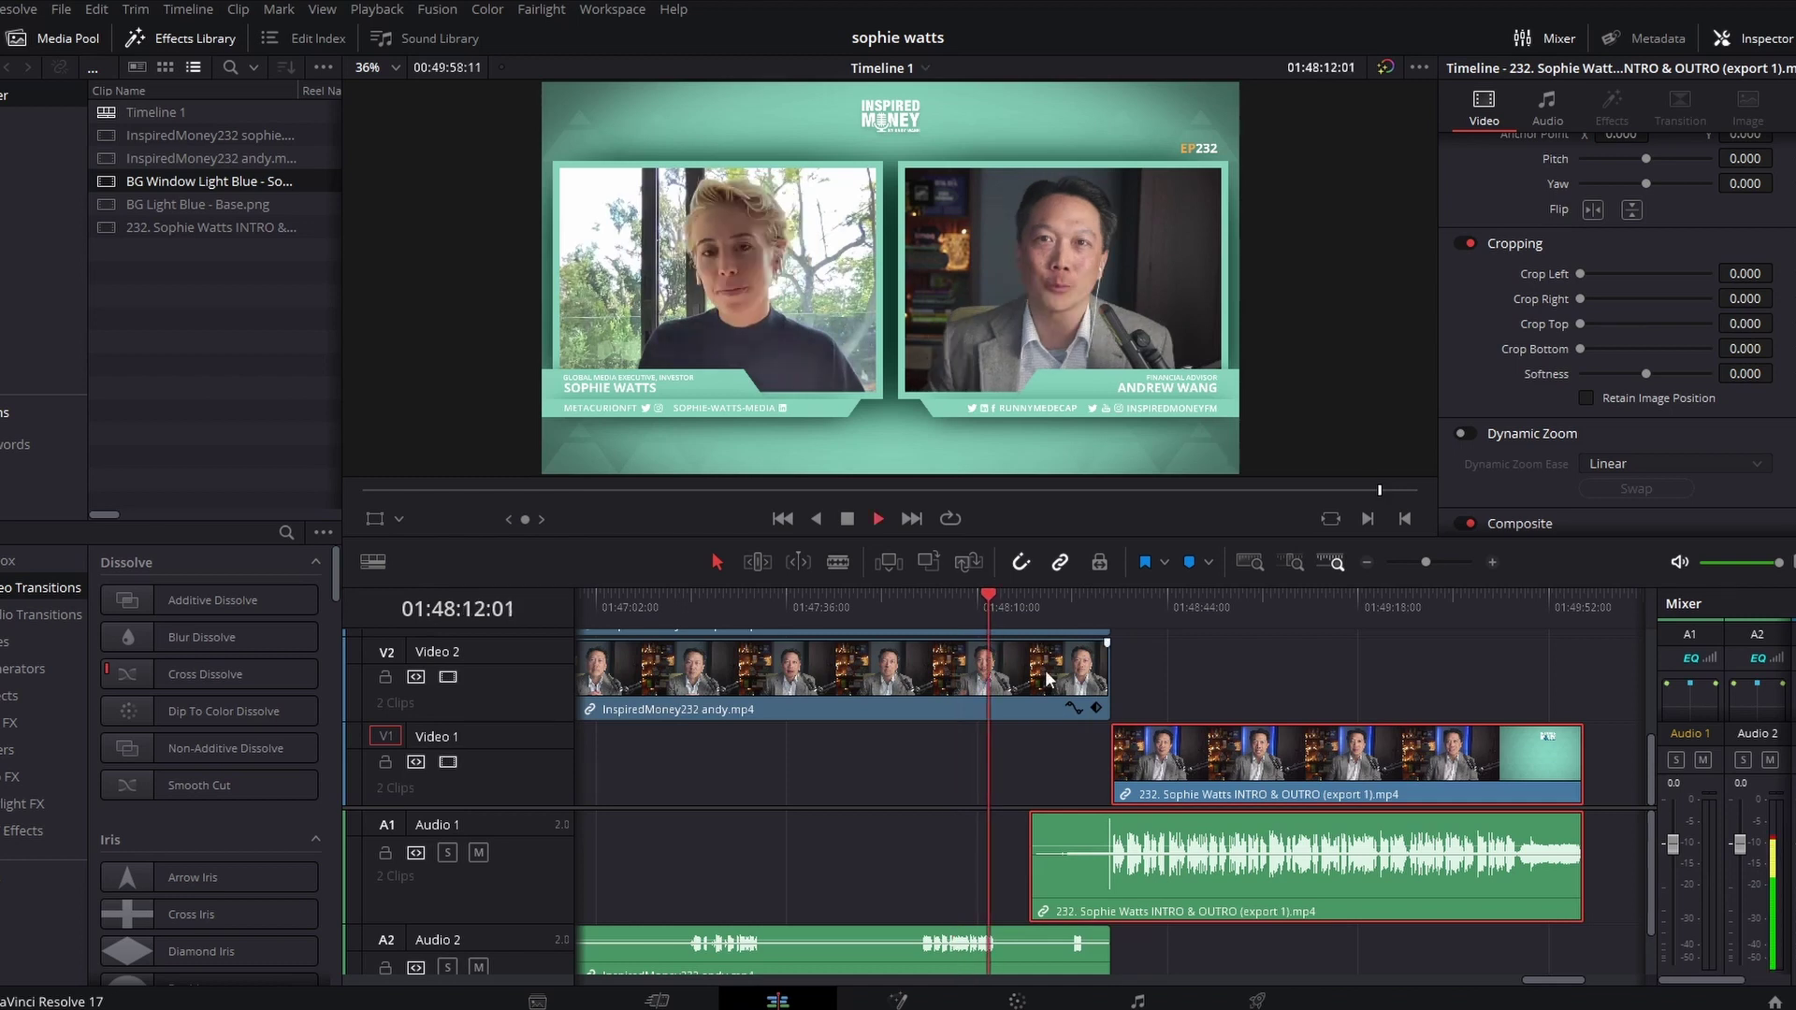
click(1042, 610)
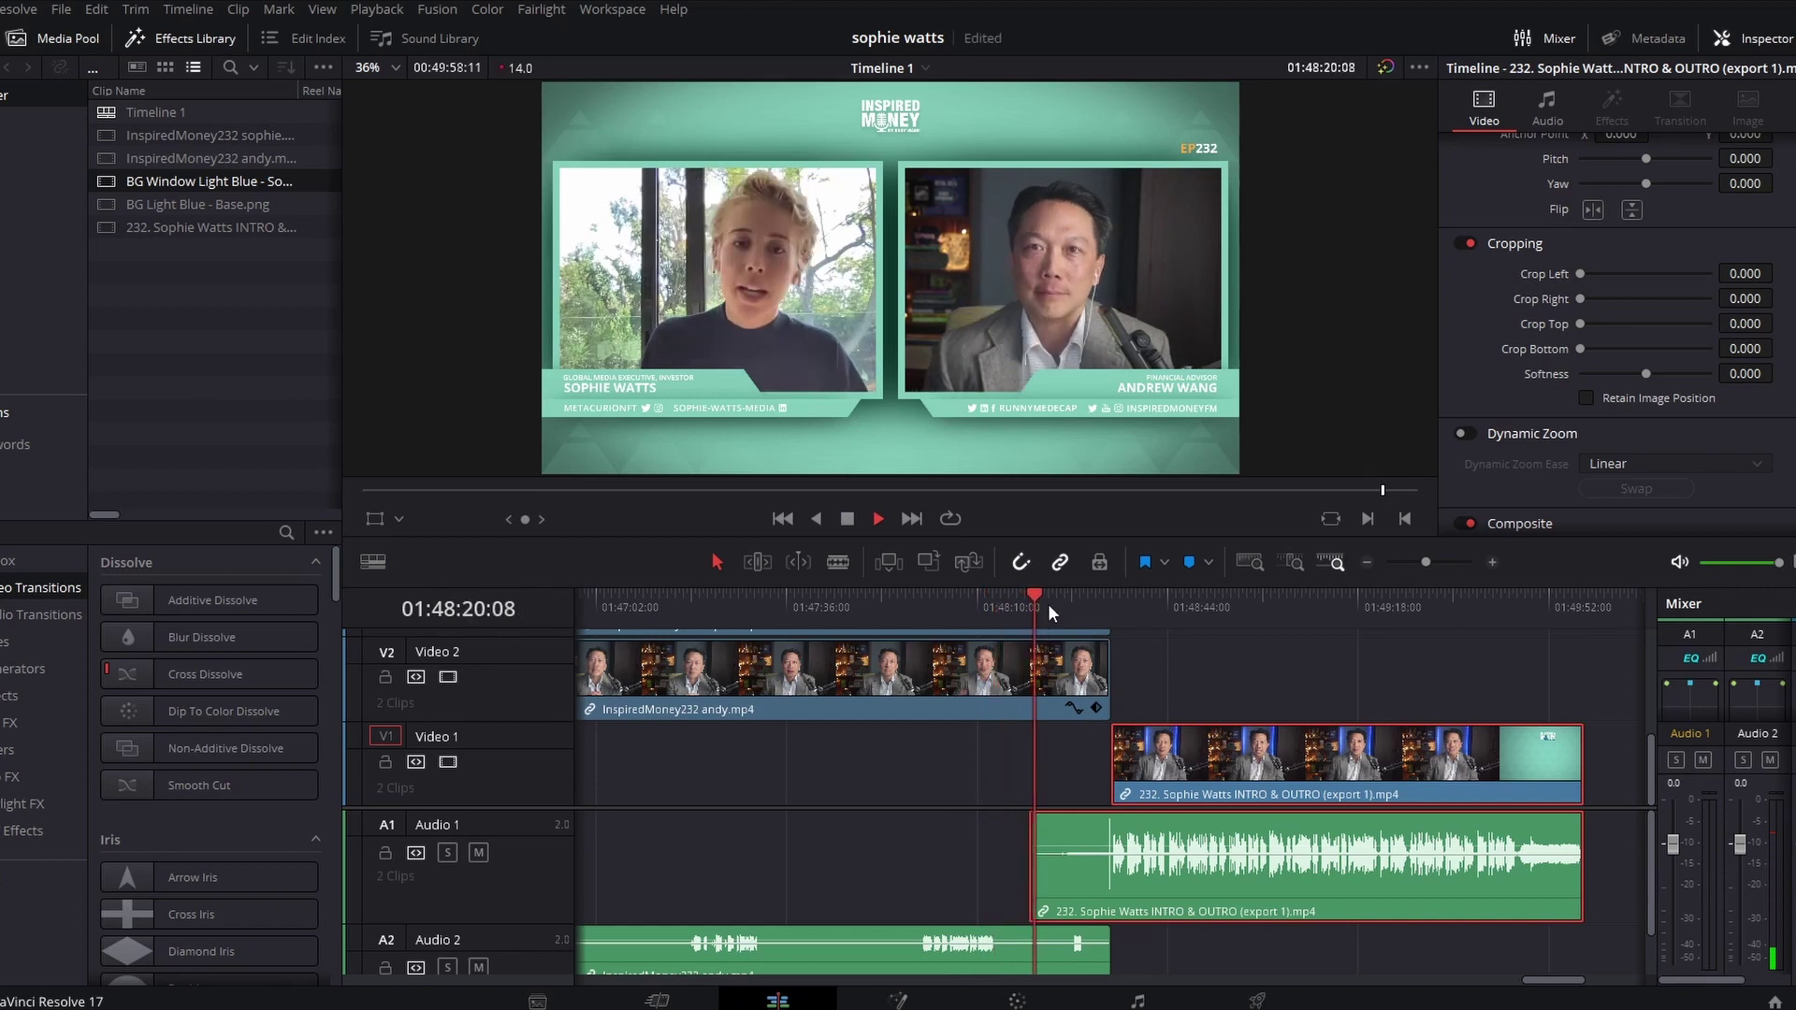
click(1048, 603)
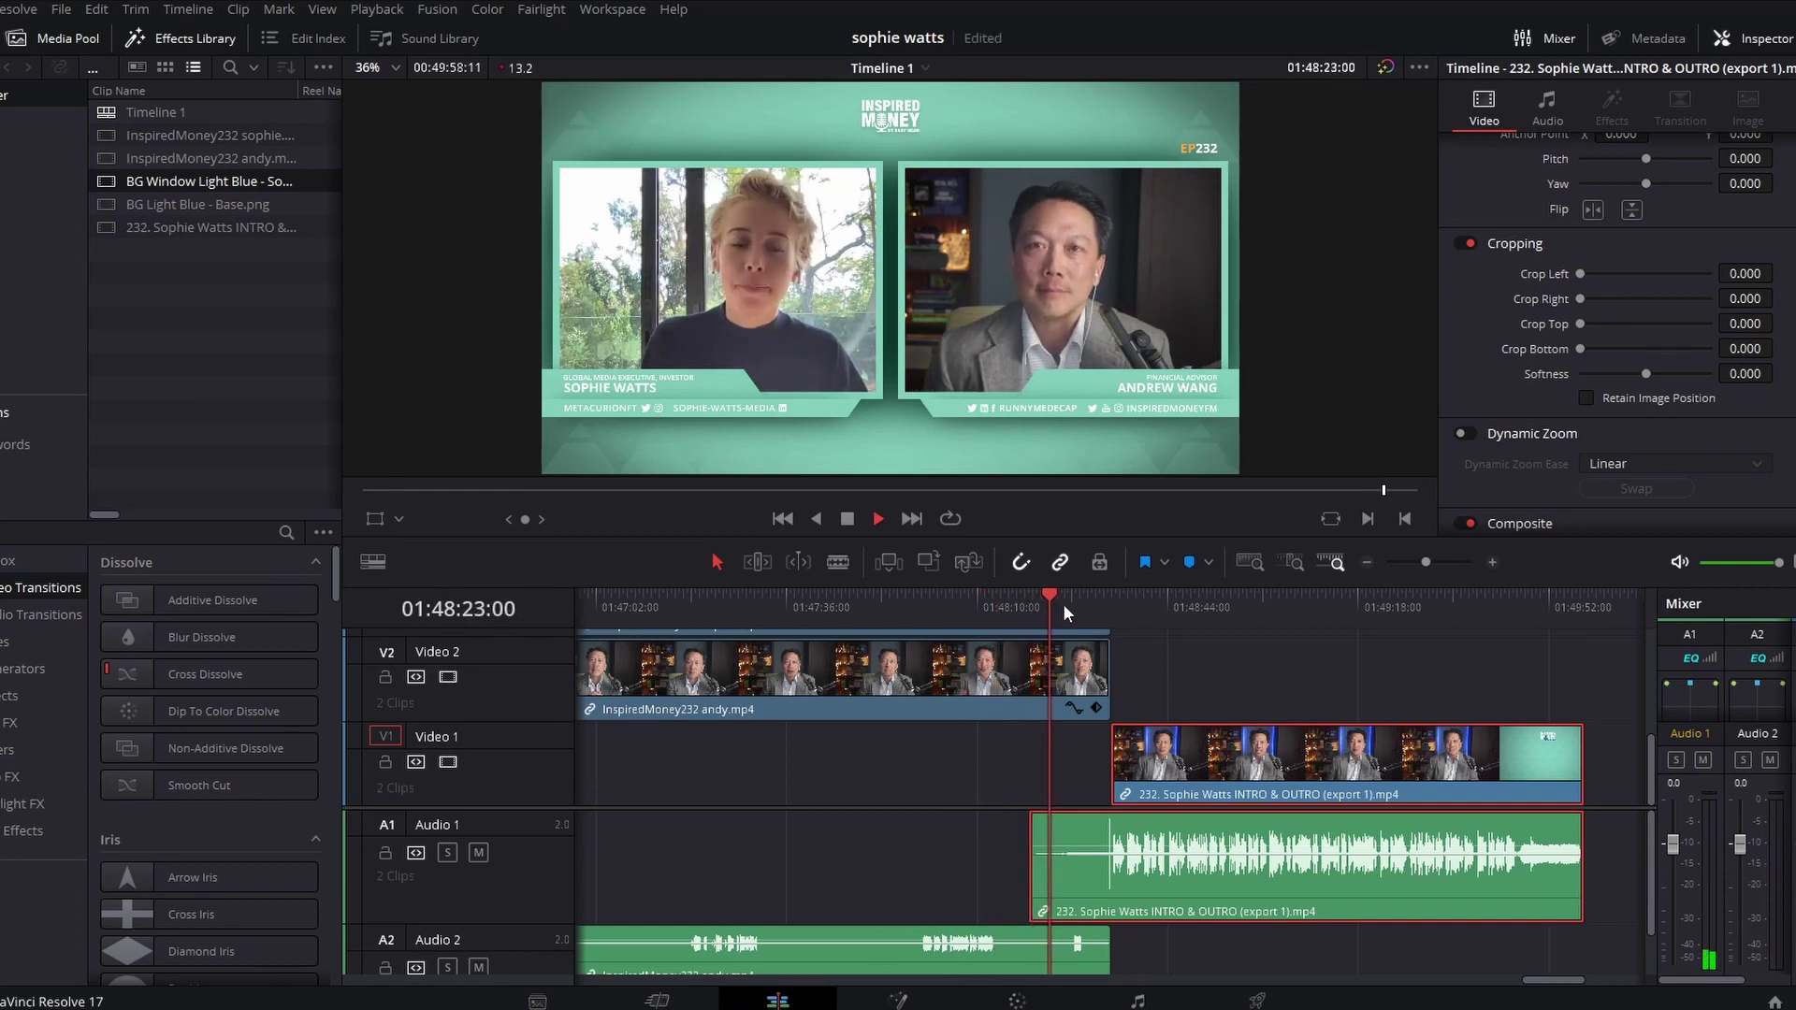
click(1063, 603)
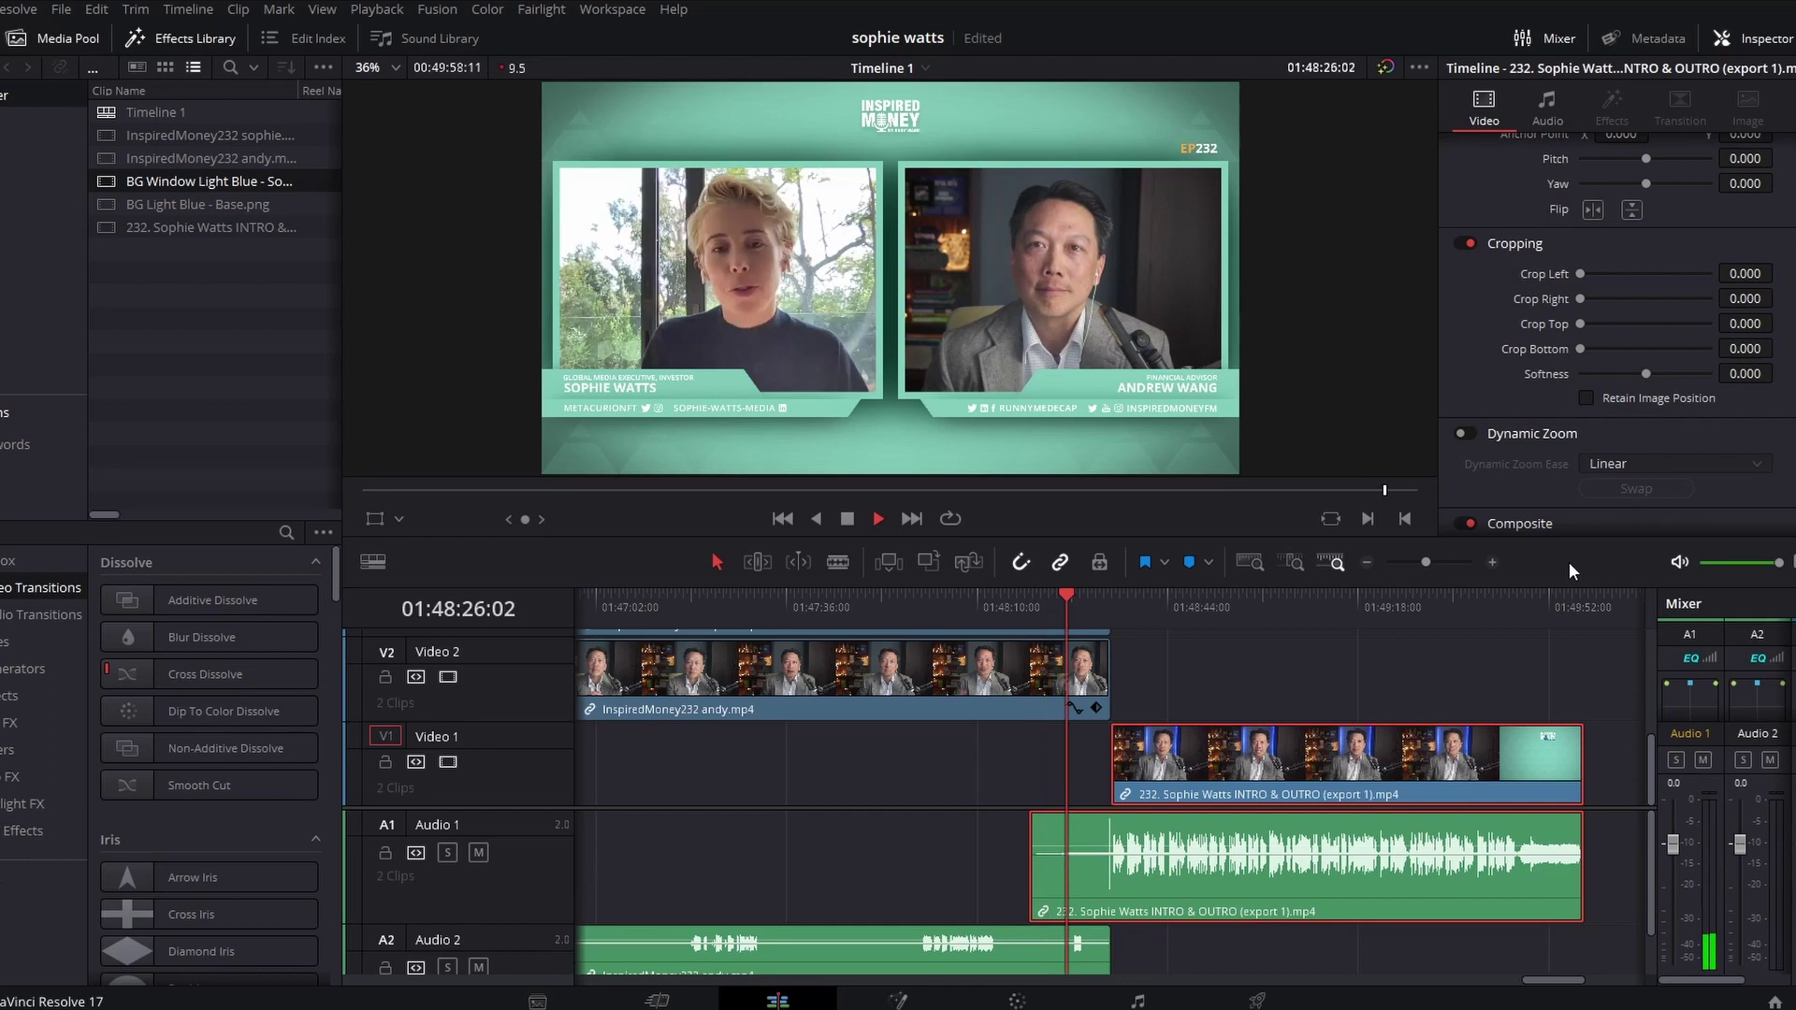
click(1493, 563)
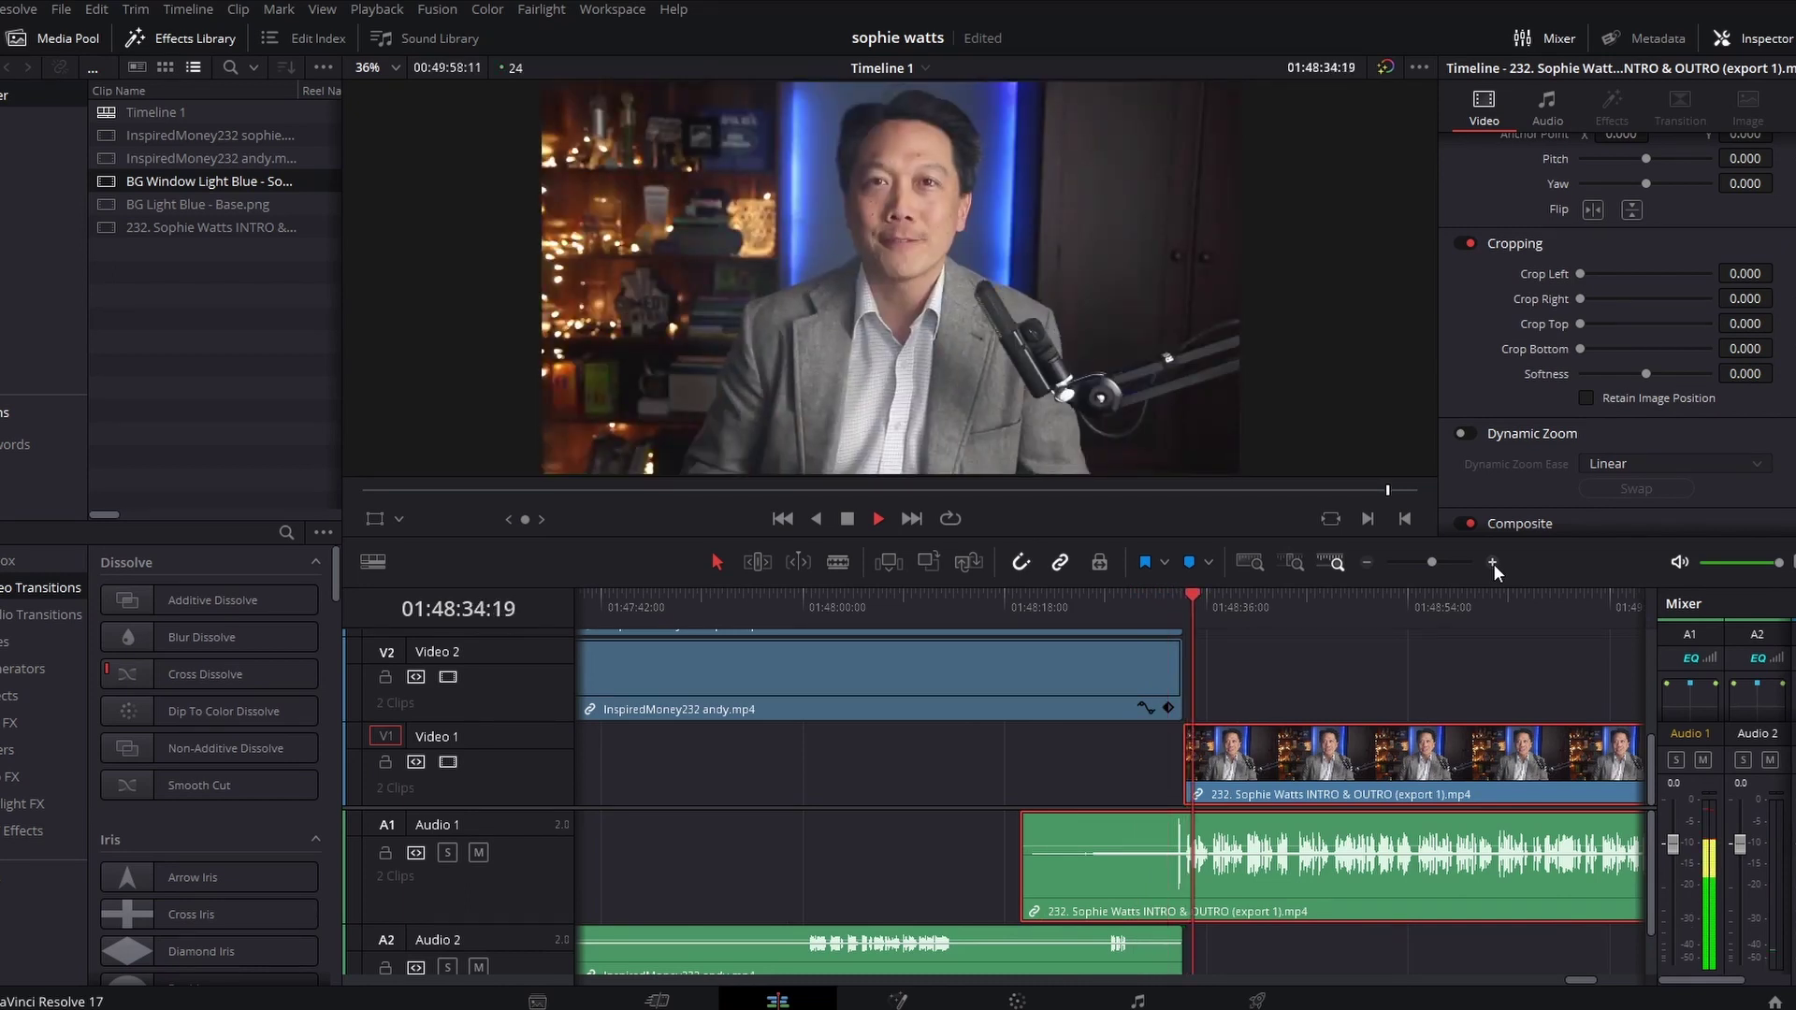
- Stop playback, make Audio 3 taller and park the playhead exactly on the join
key(space)
scroll(1104, 812, down, 2)
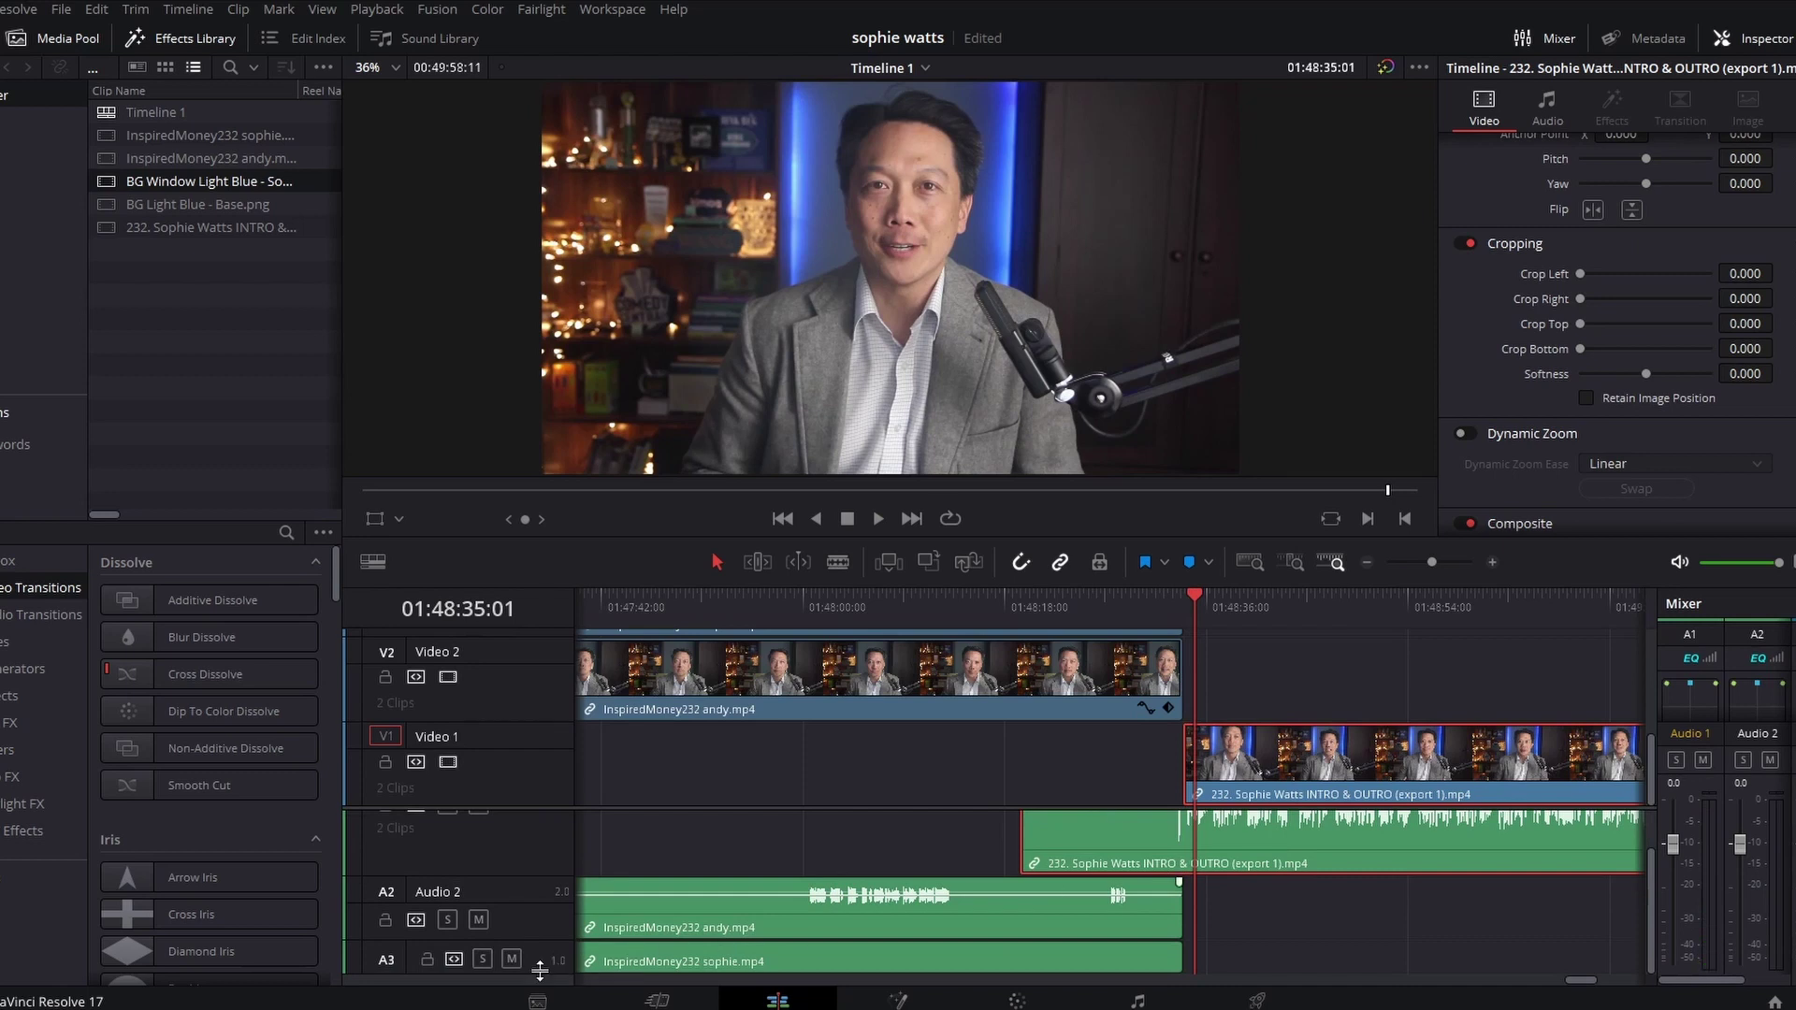
drag(539, 974, 540, 993)
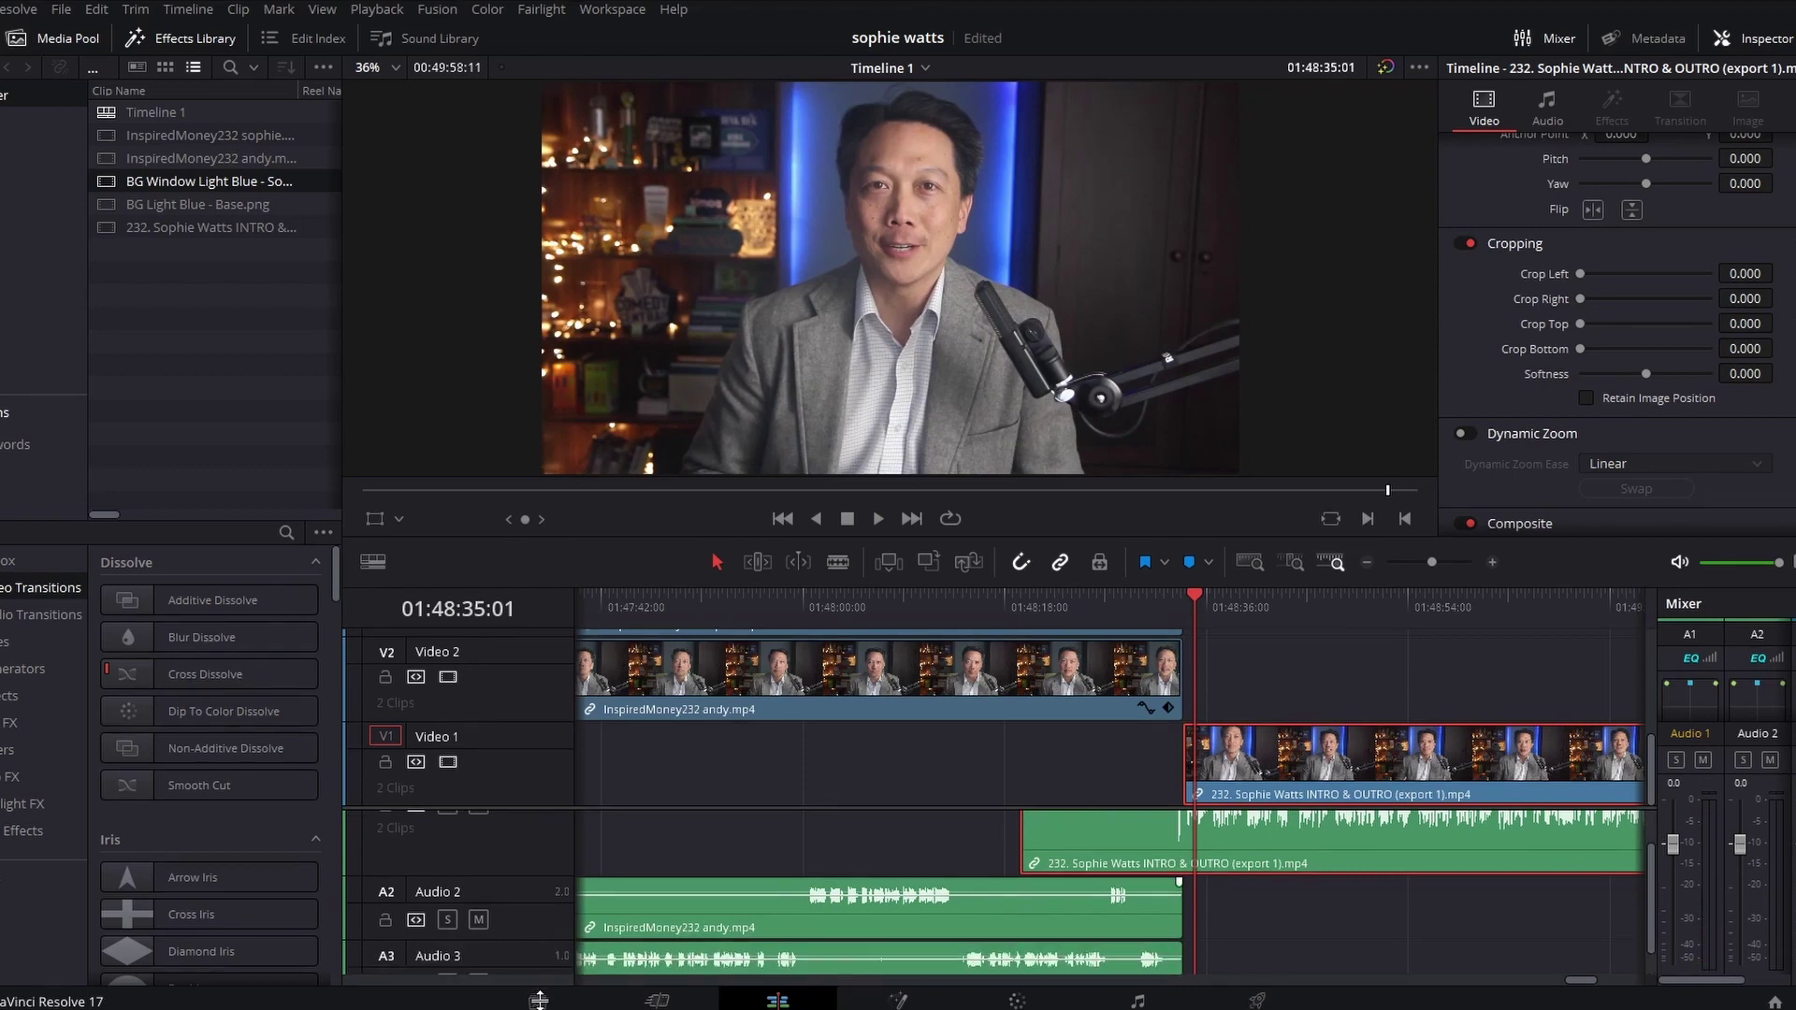
click(1150, 600)
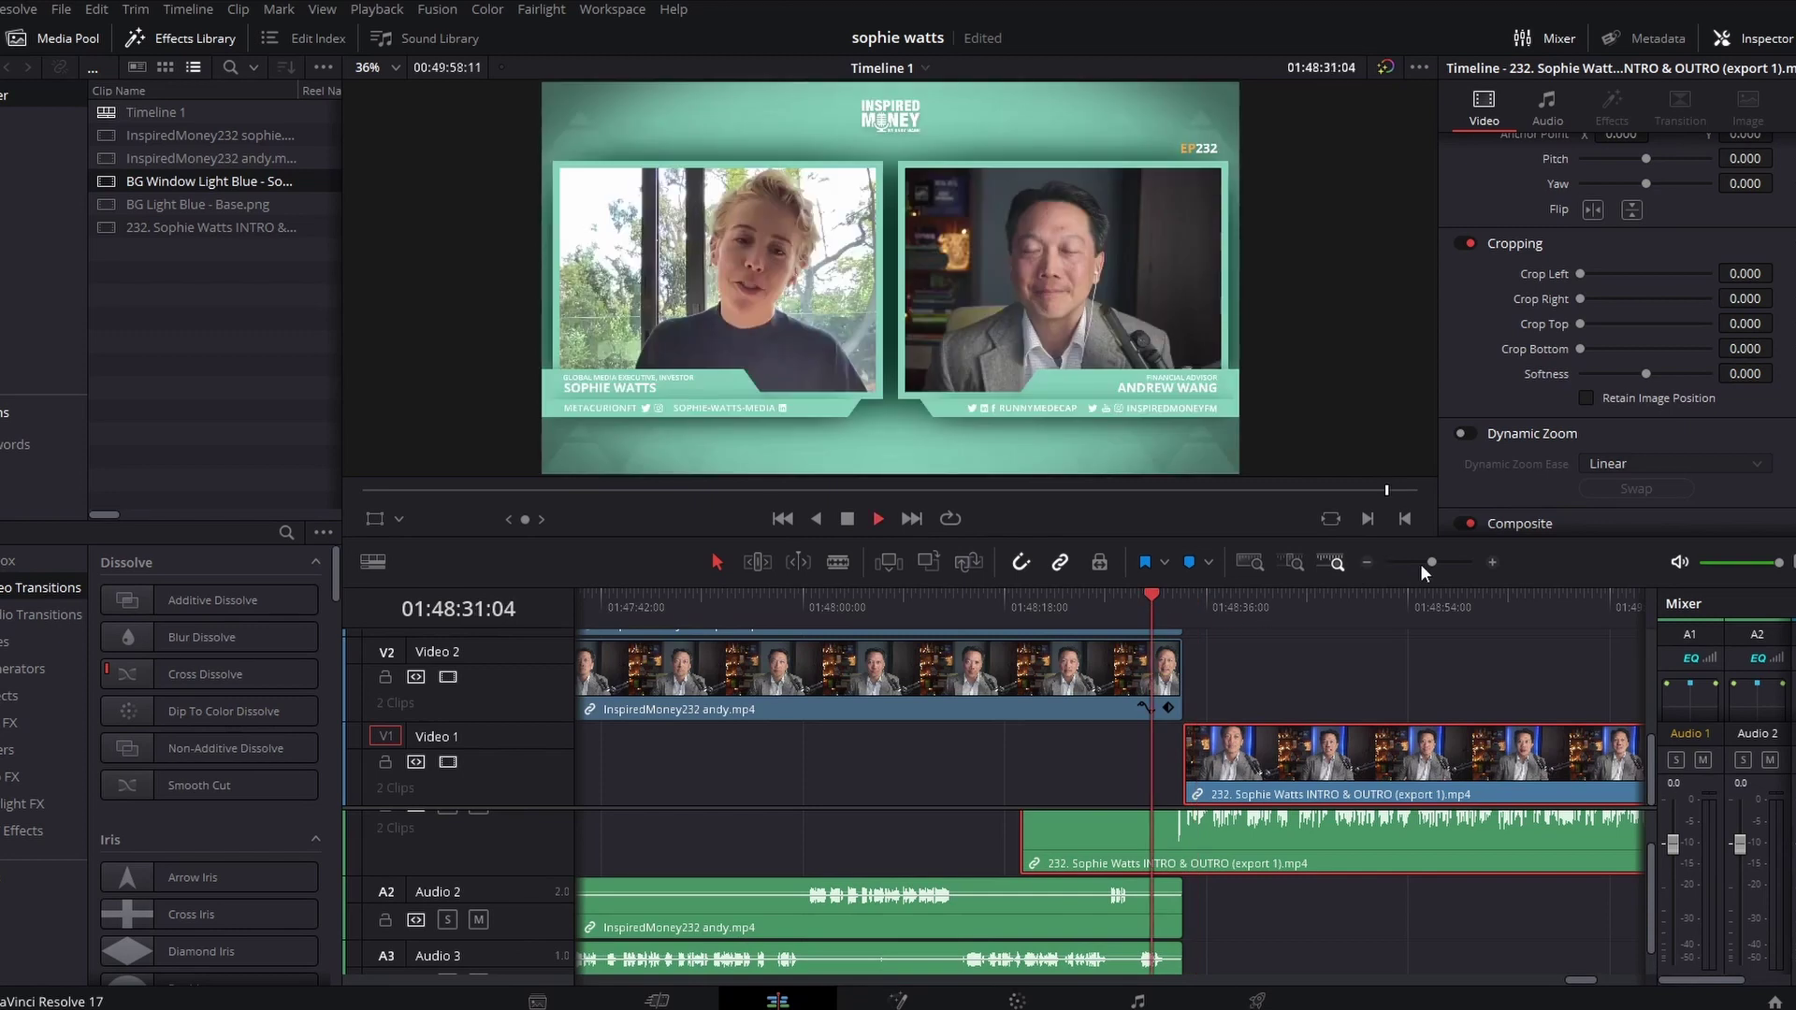
key(space)
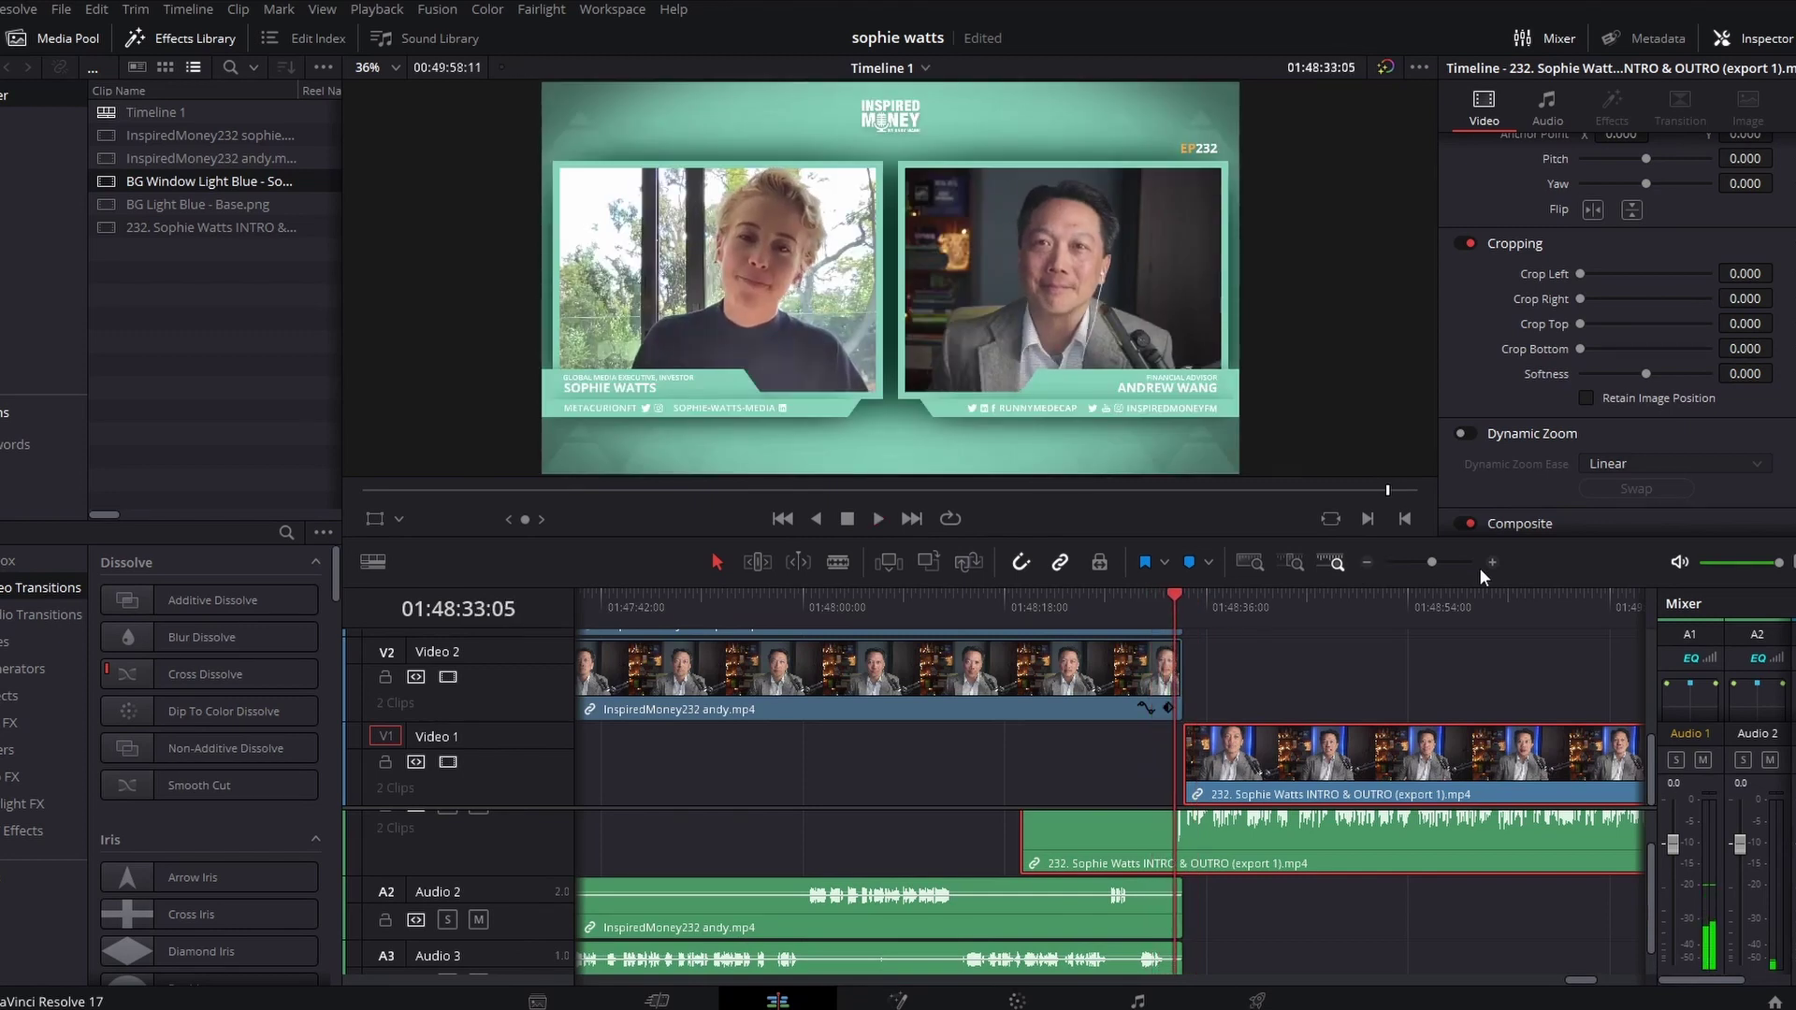
click(1491, 561)
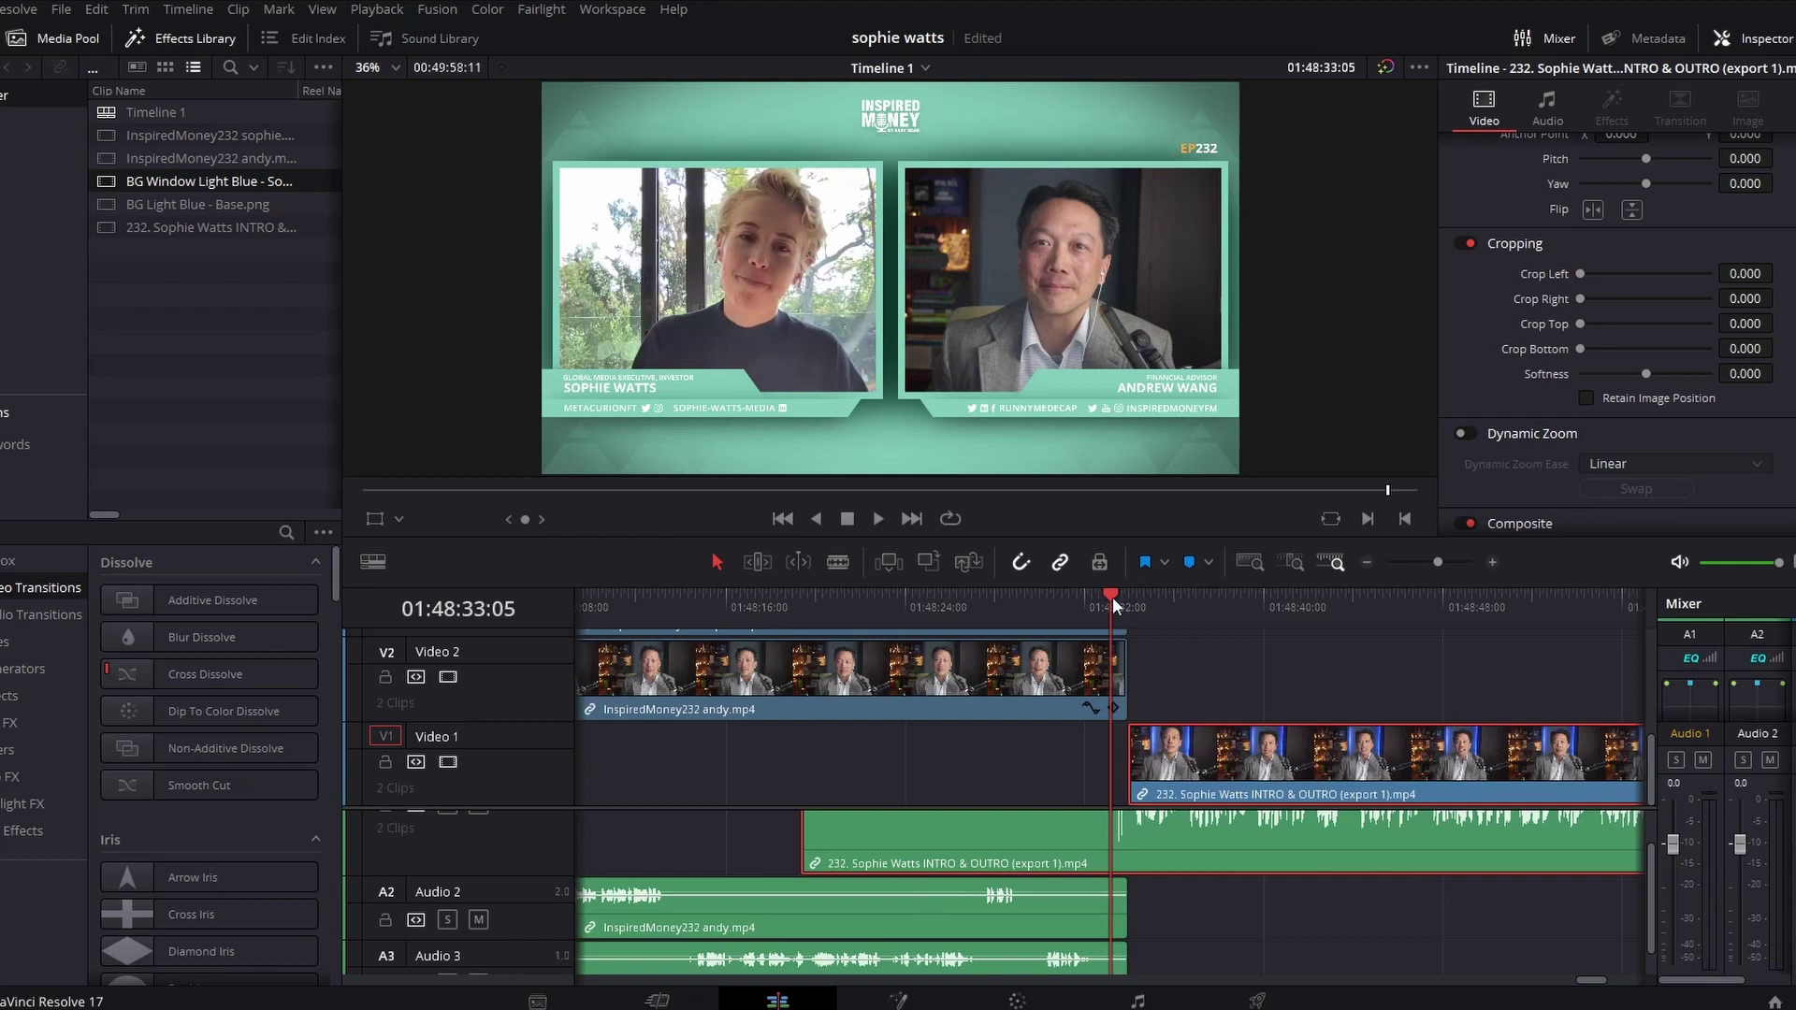
key(Left)
key(Left)
key(Left)
key(Left)
key(Left)
key(Left)
key(Right)
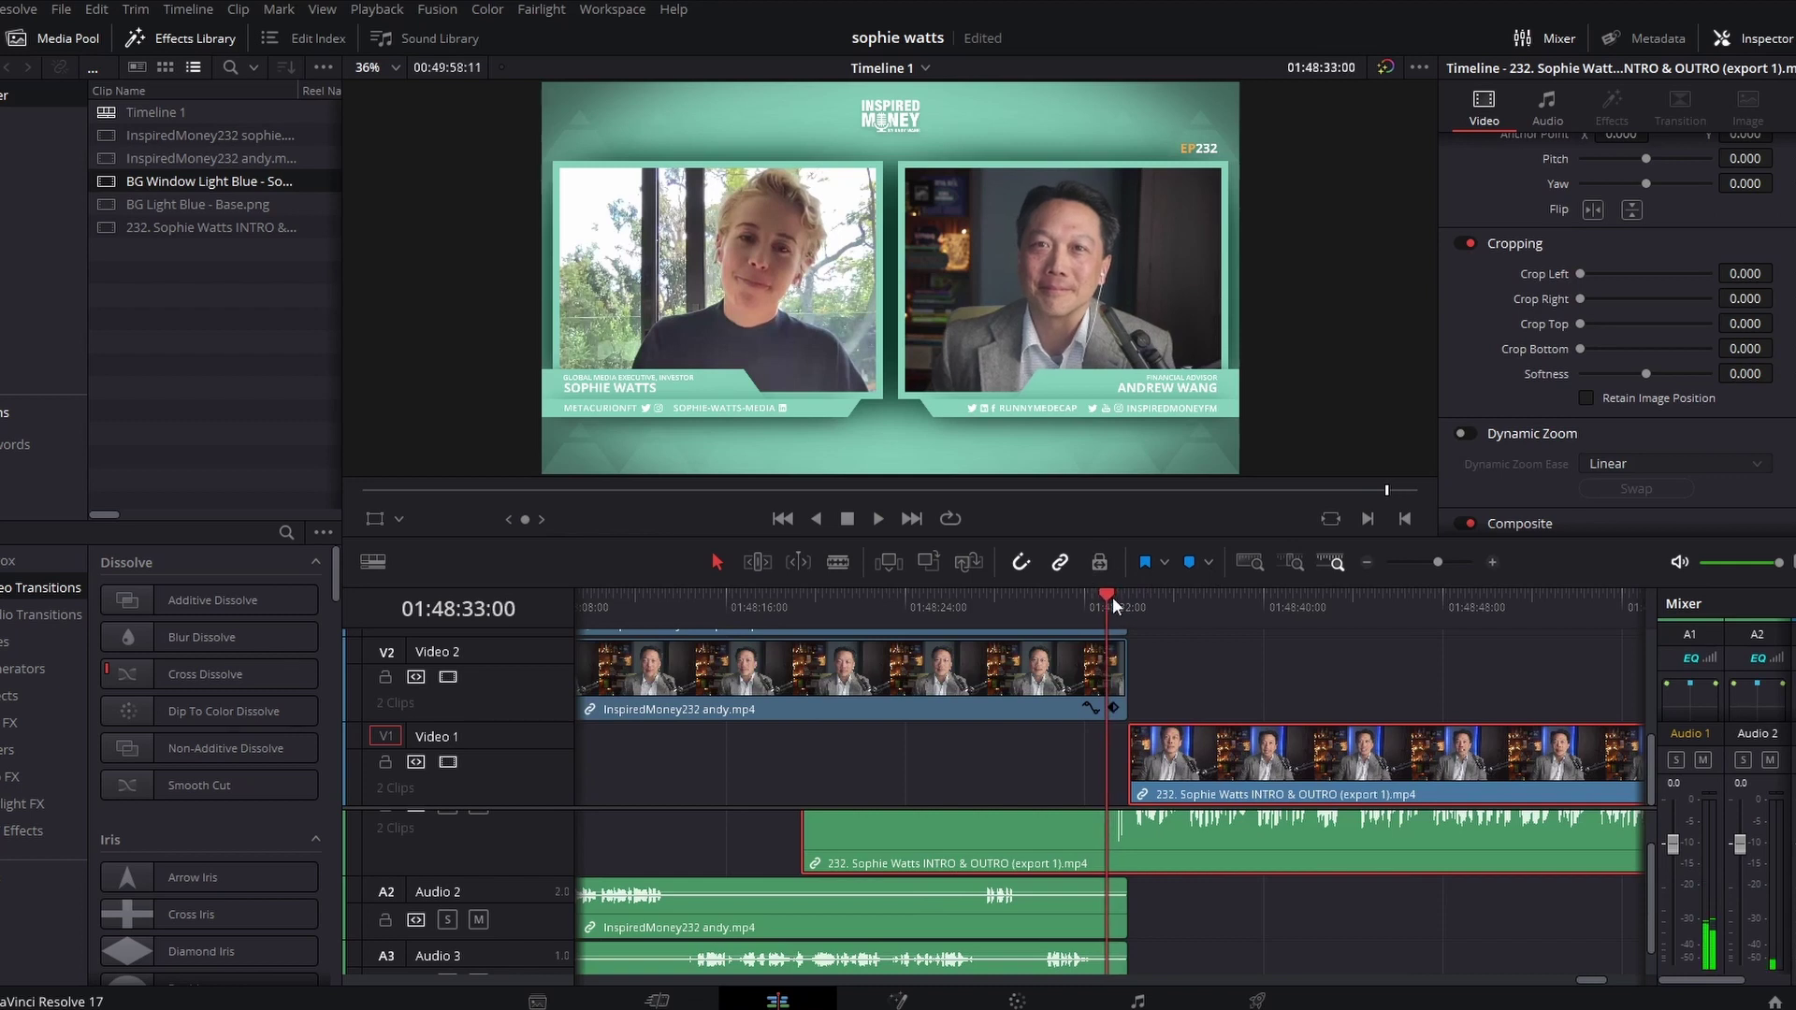
- Blade the guest and host clips at 01:48:33:00 and select the tail pieces after the cut
click(1101, 965)
ctrl+click(1098, 921)
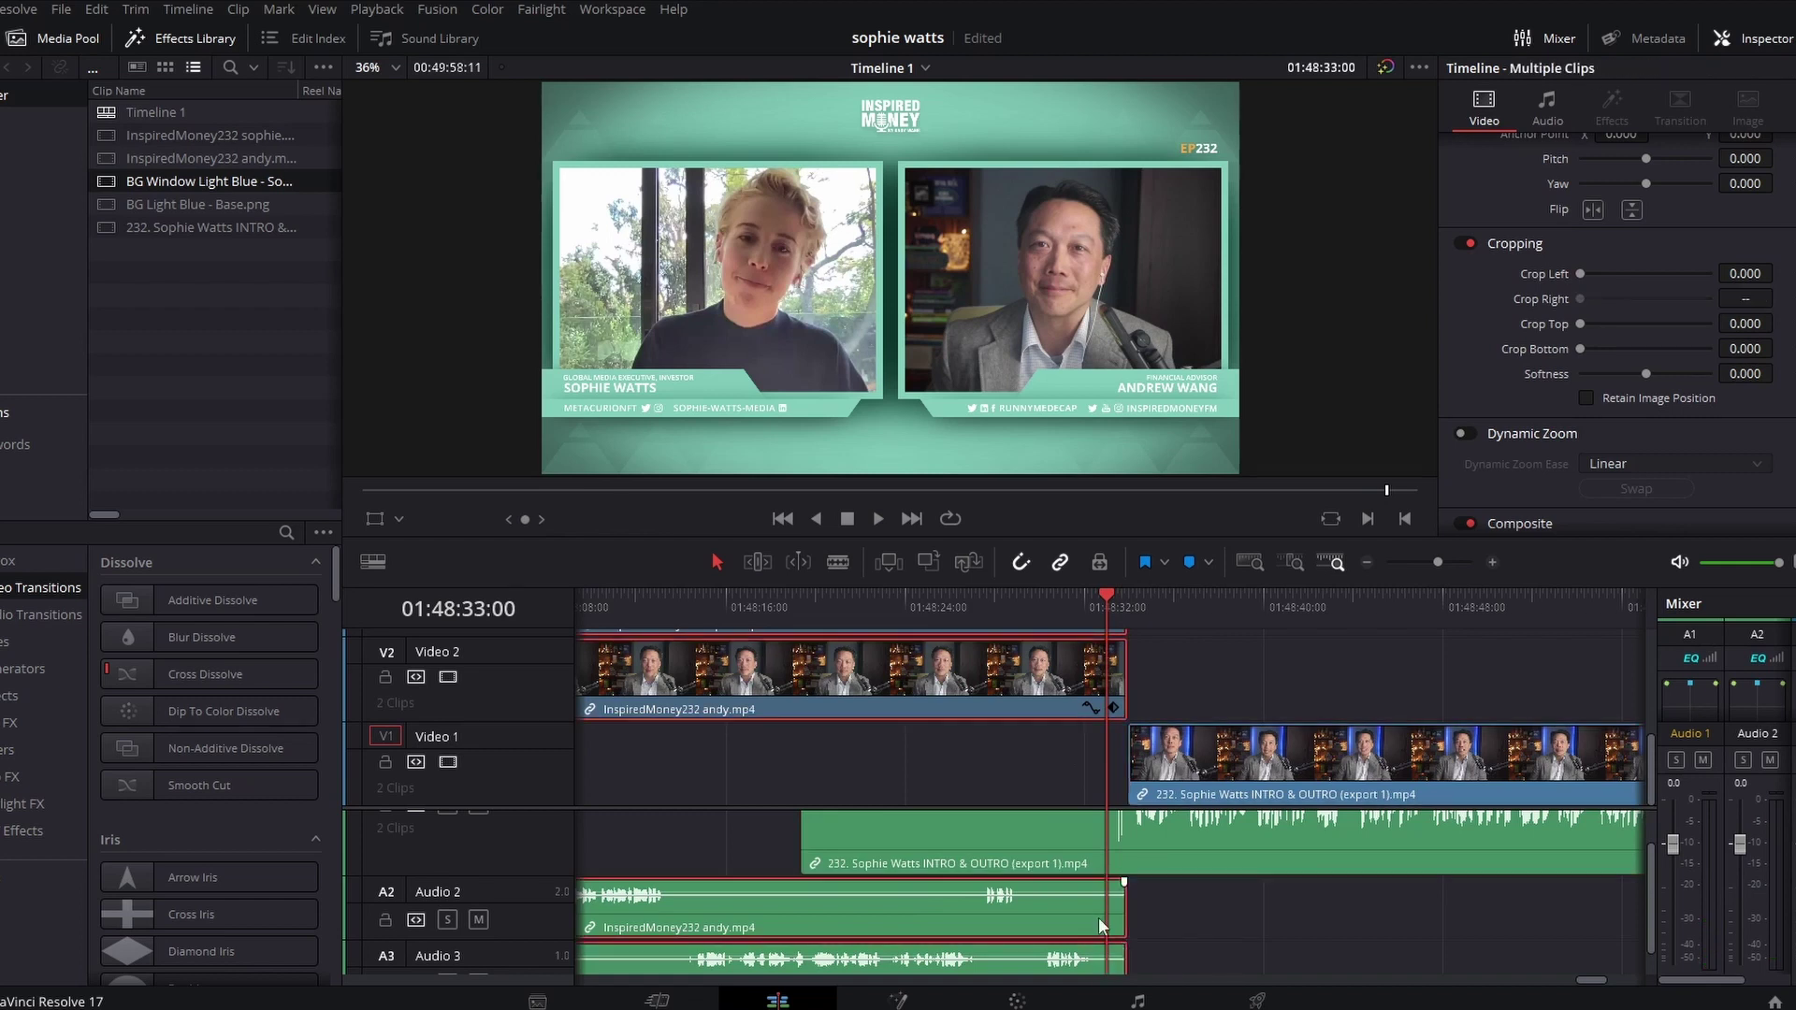
scroll(1186, 729, up, 2)
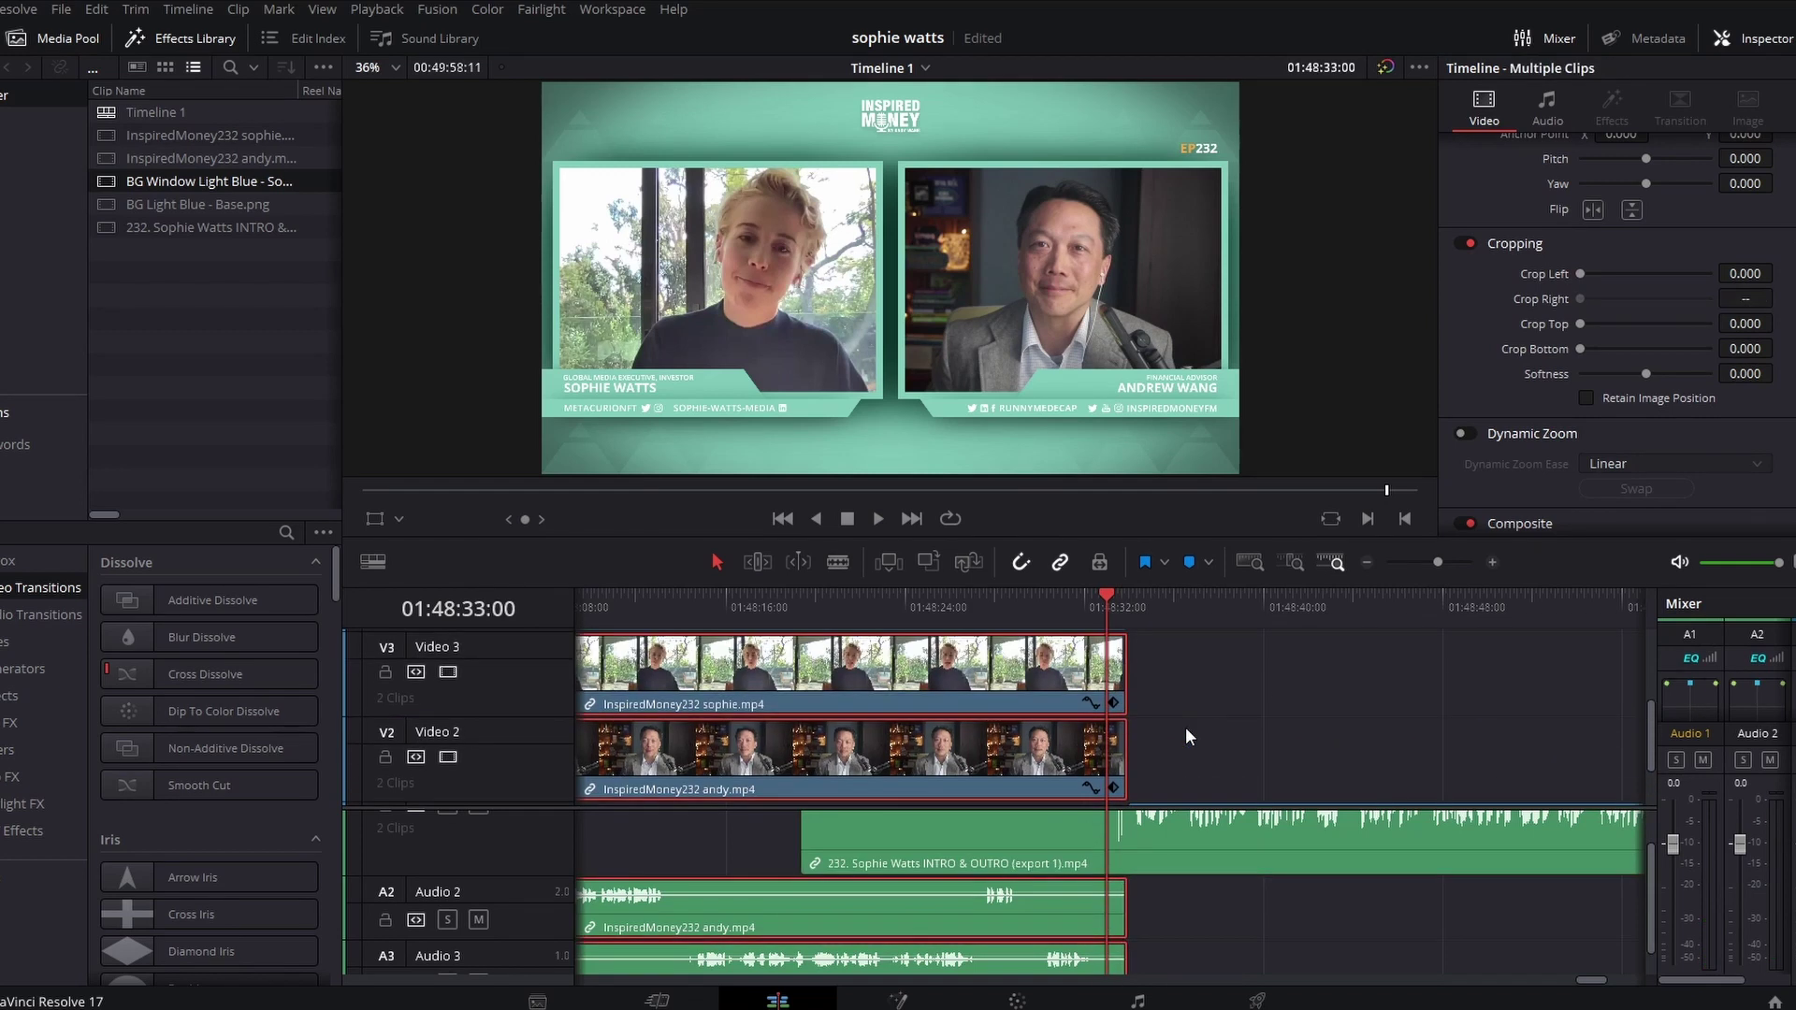
key(ctrl+b)
click(1121, 675)
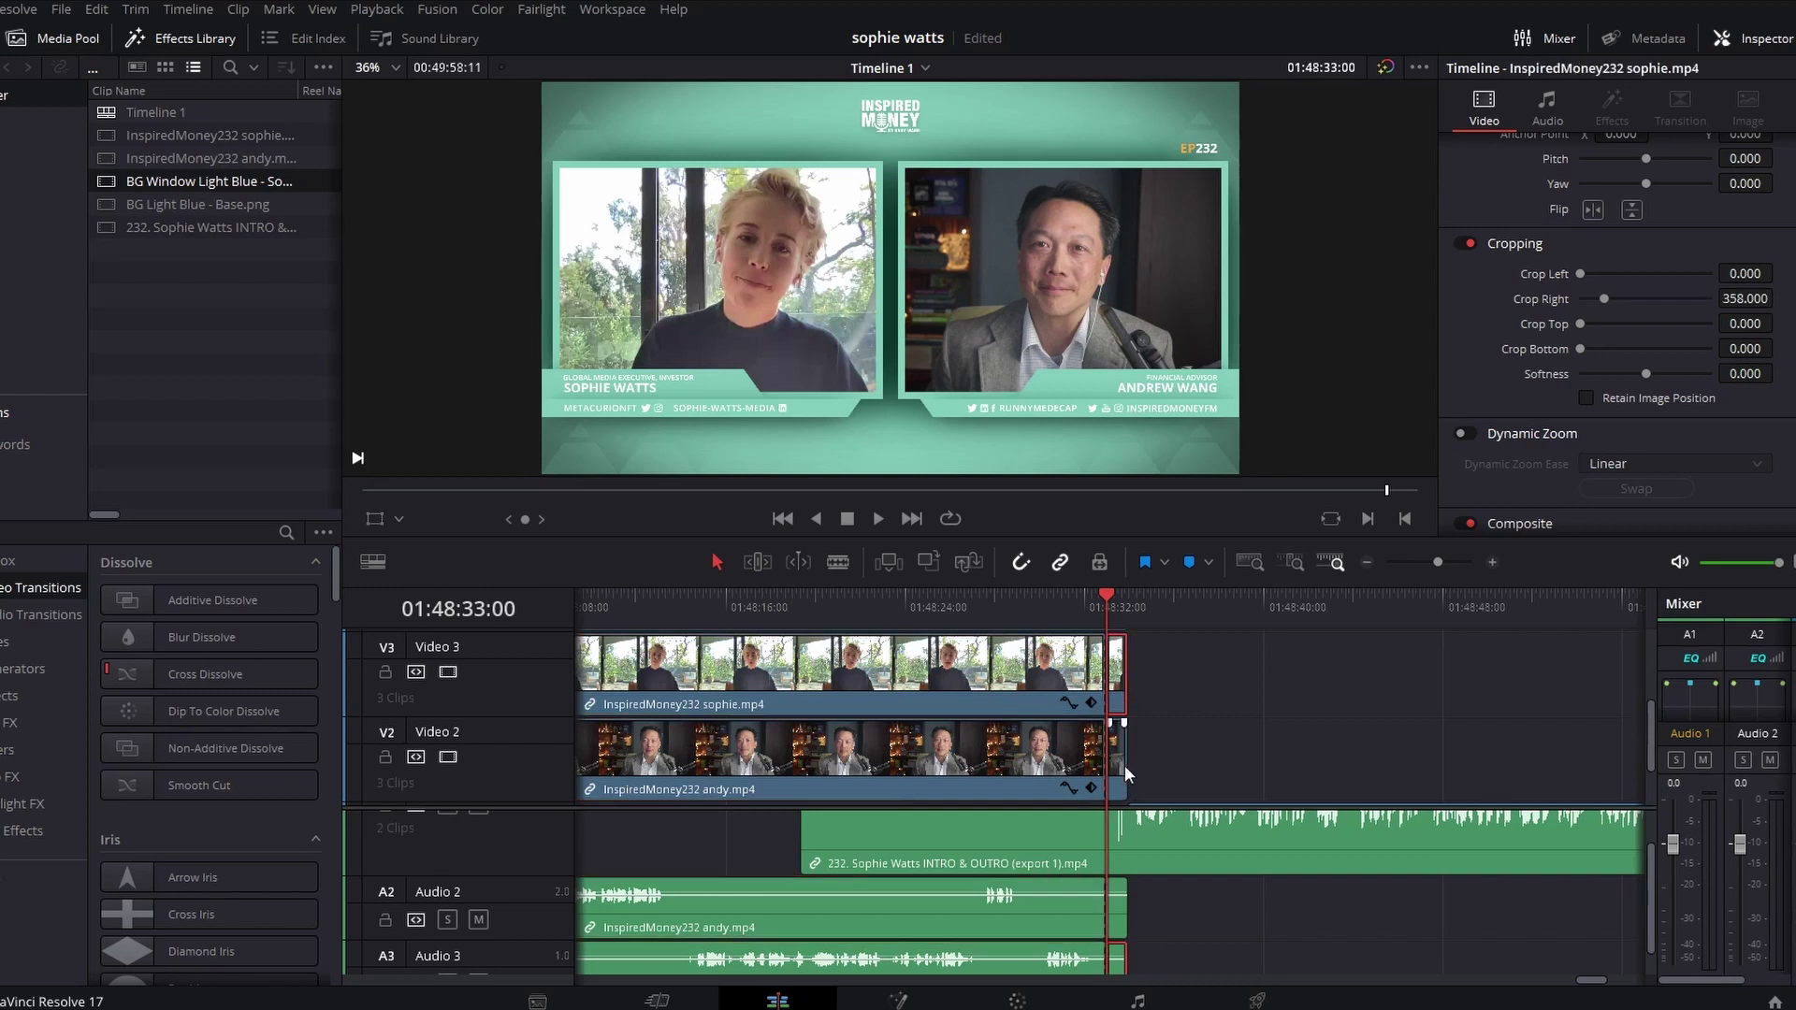
ctrl+click(1124, 765)
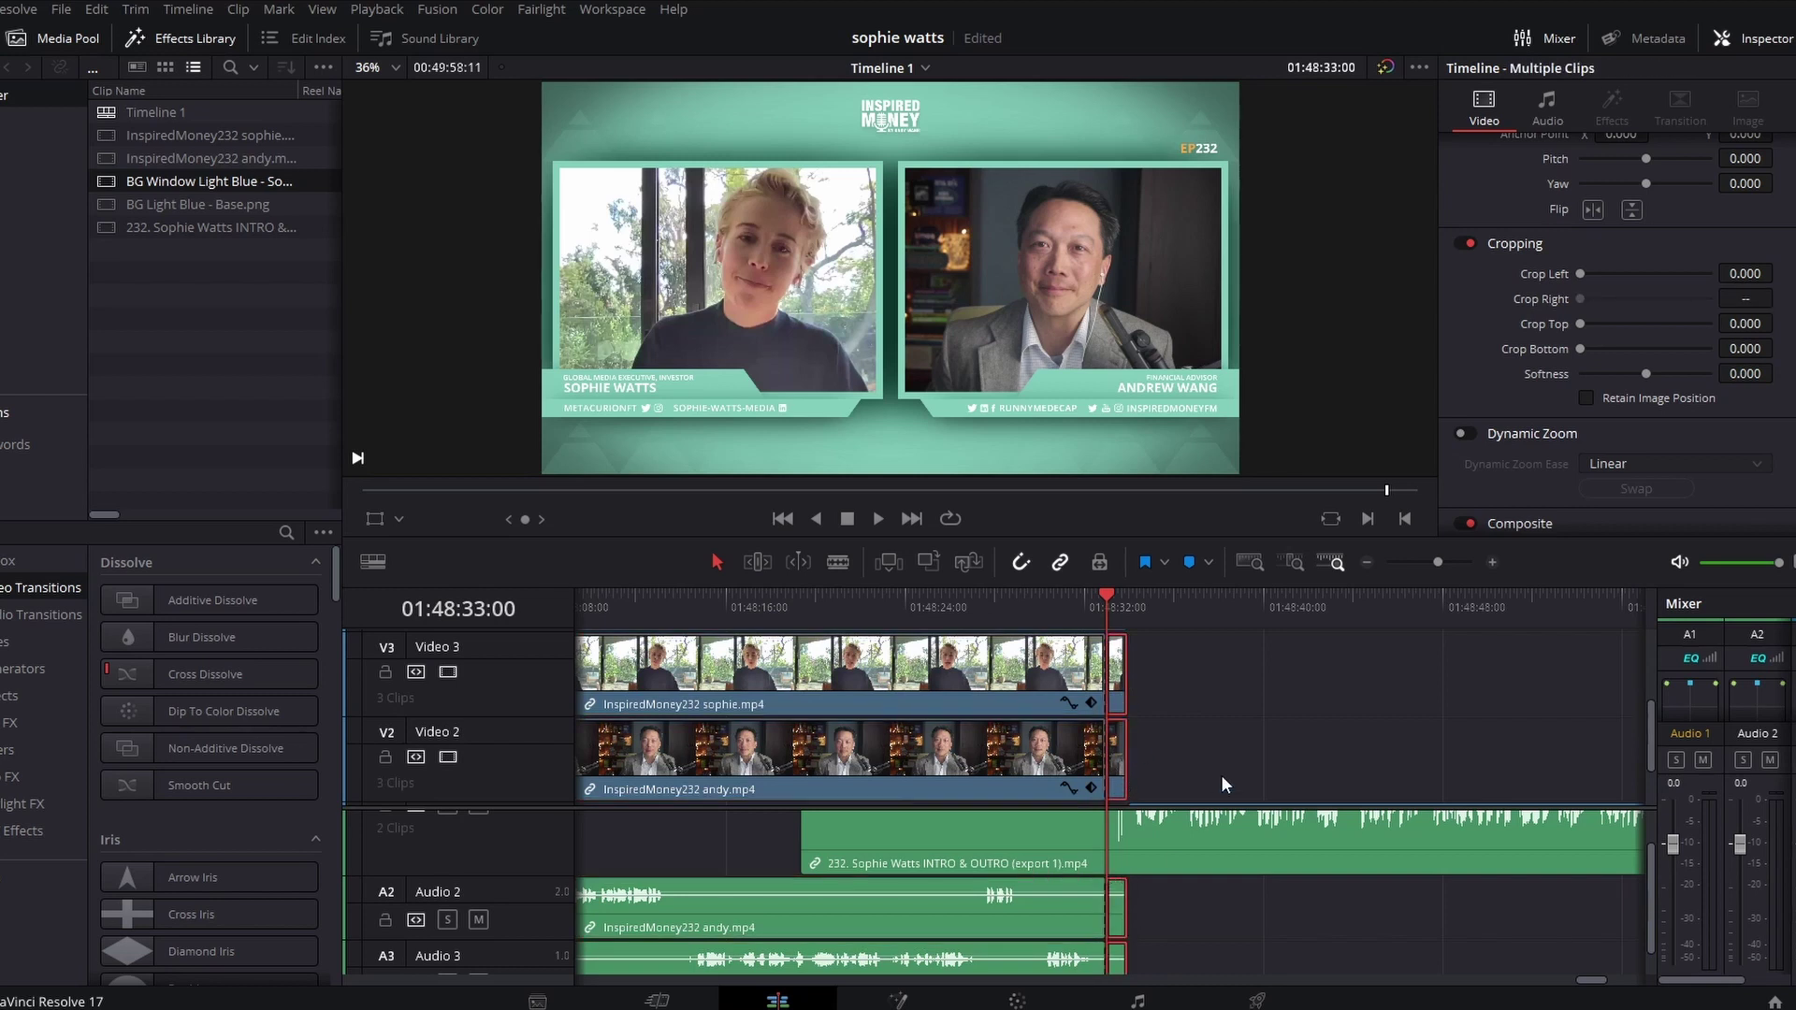
- Delete the tail pieces, move the INTRO & OUTRO clip left to close the gap, and replay the join
key(Delete)
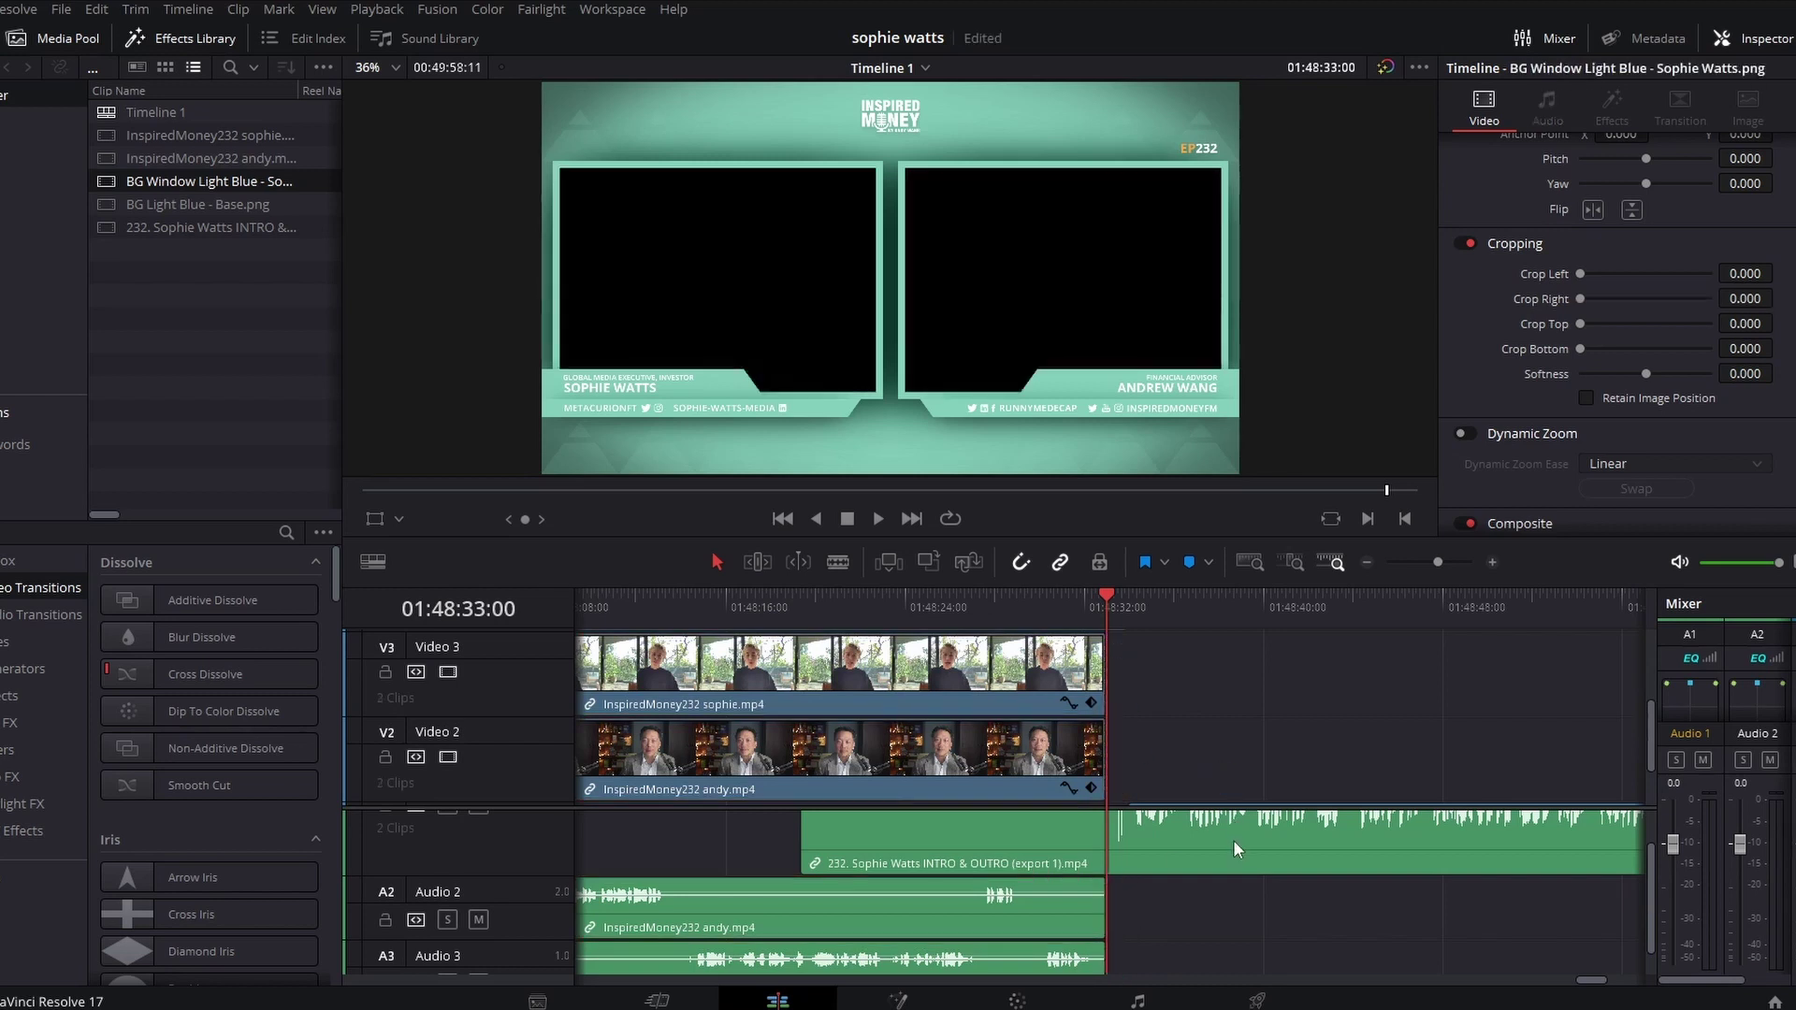
click(1233, 839)
scroll(1204, 727, down, 2)
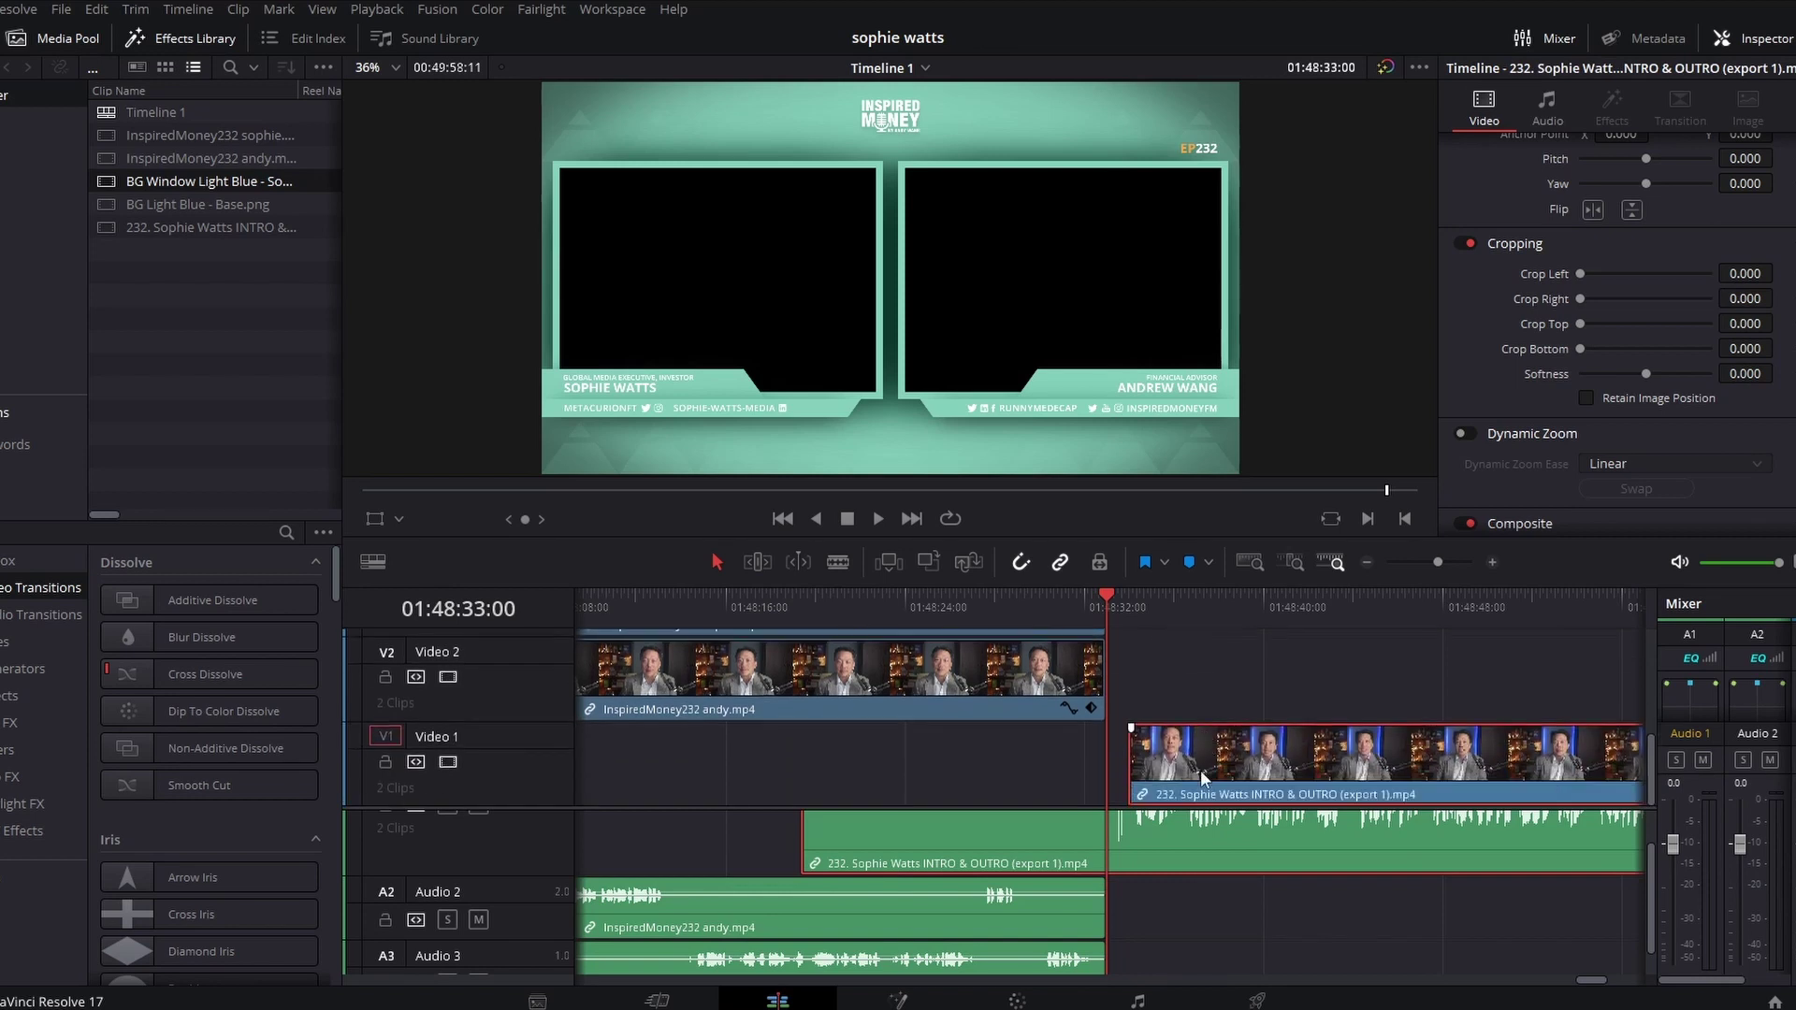
drag(1199, 771, 1181, 770)
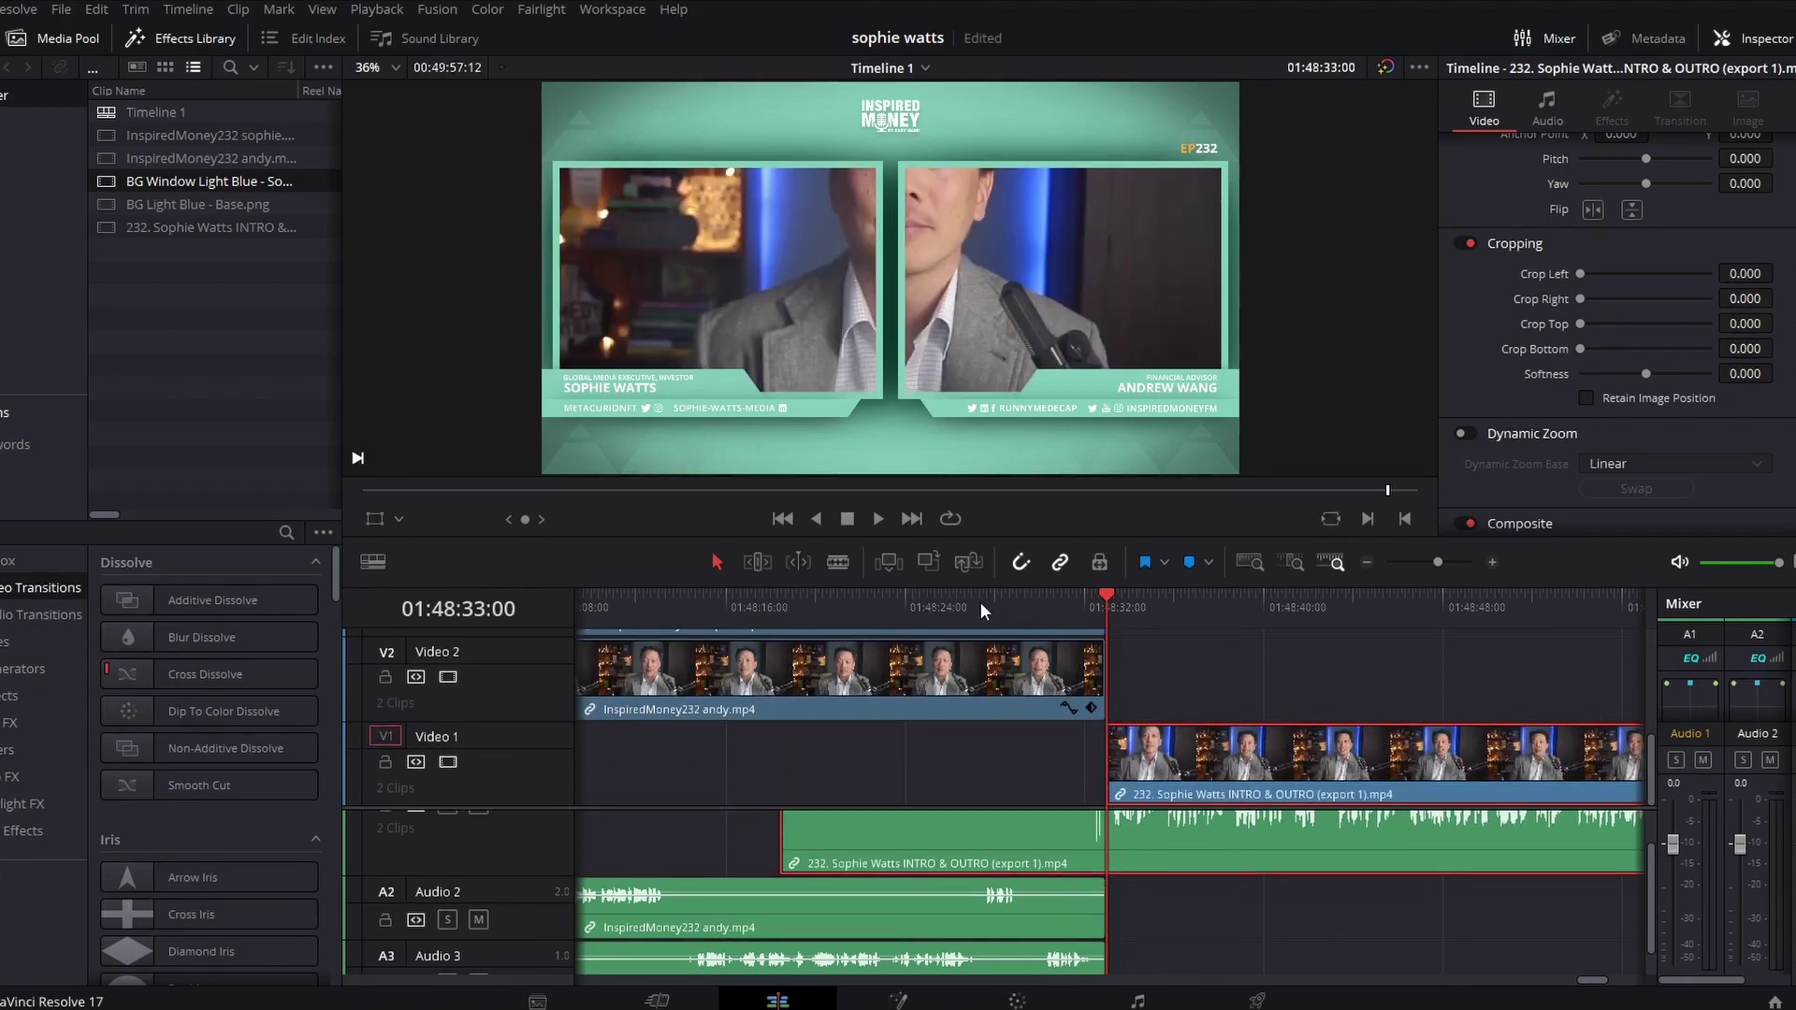
click(1040, 601)
key(space)
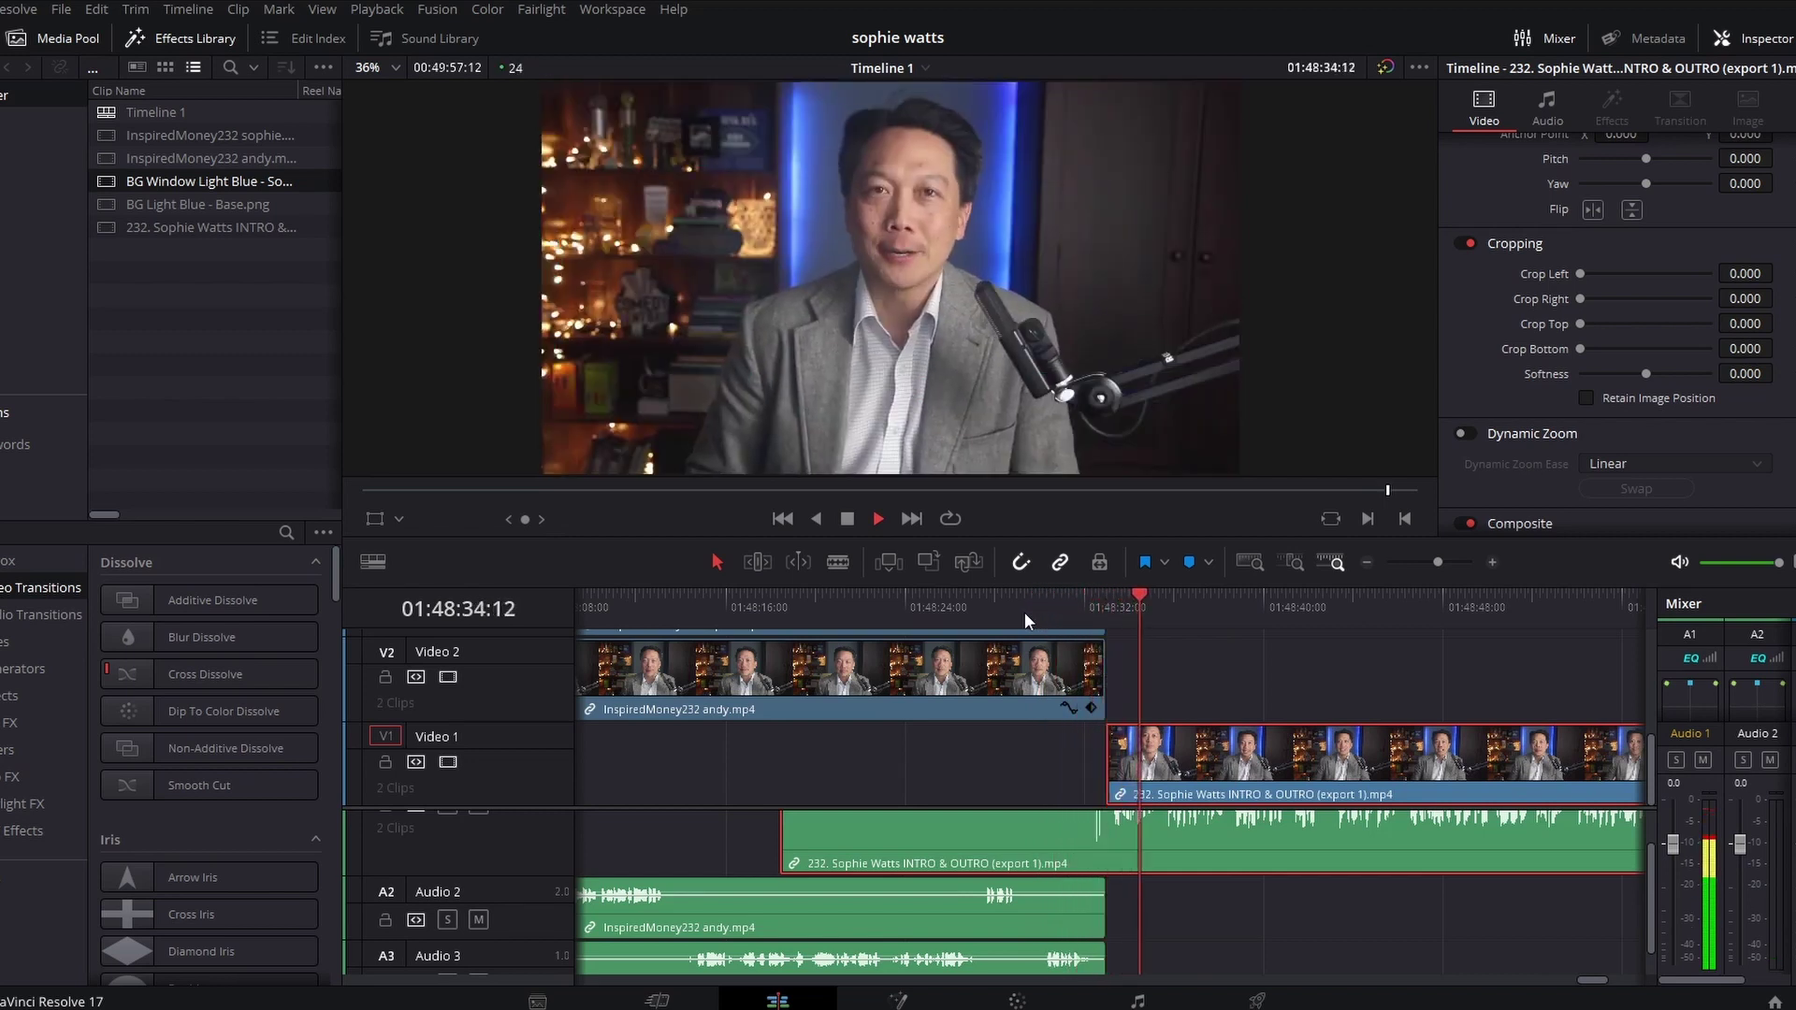
key(space)
- Blade both background PNG clips at 01:48:33:00 and delete their right halves
scroll(1115, 670, up, 2)
scroll(1115, 669, up, 2)
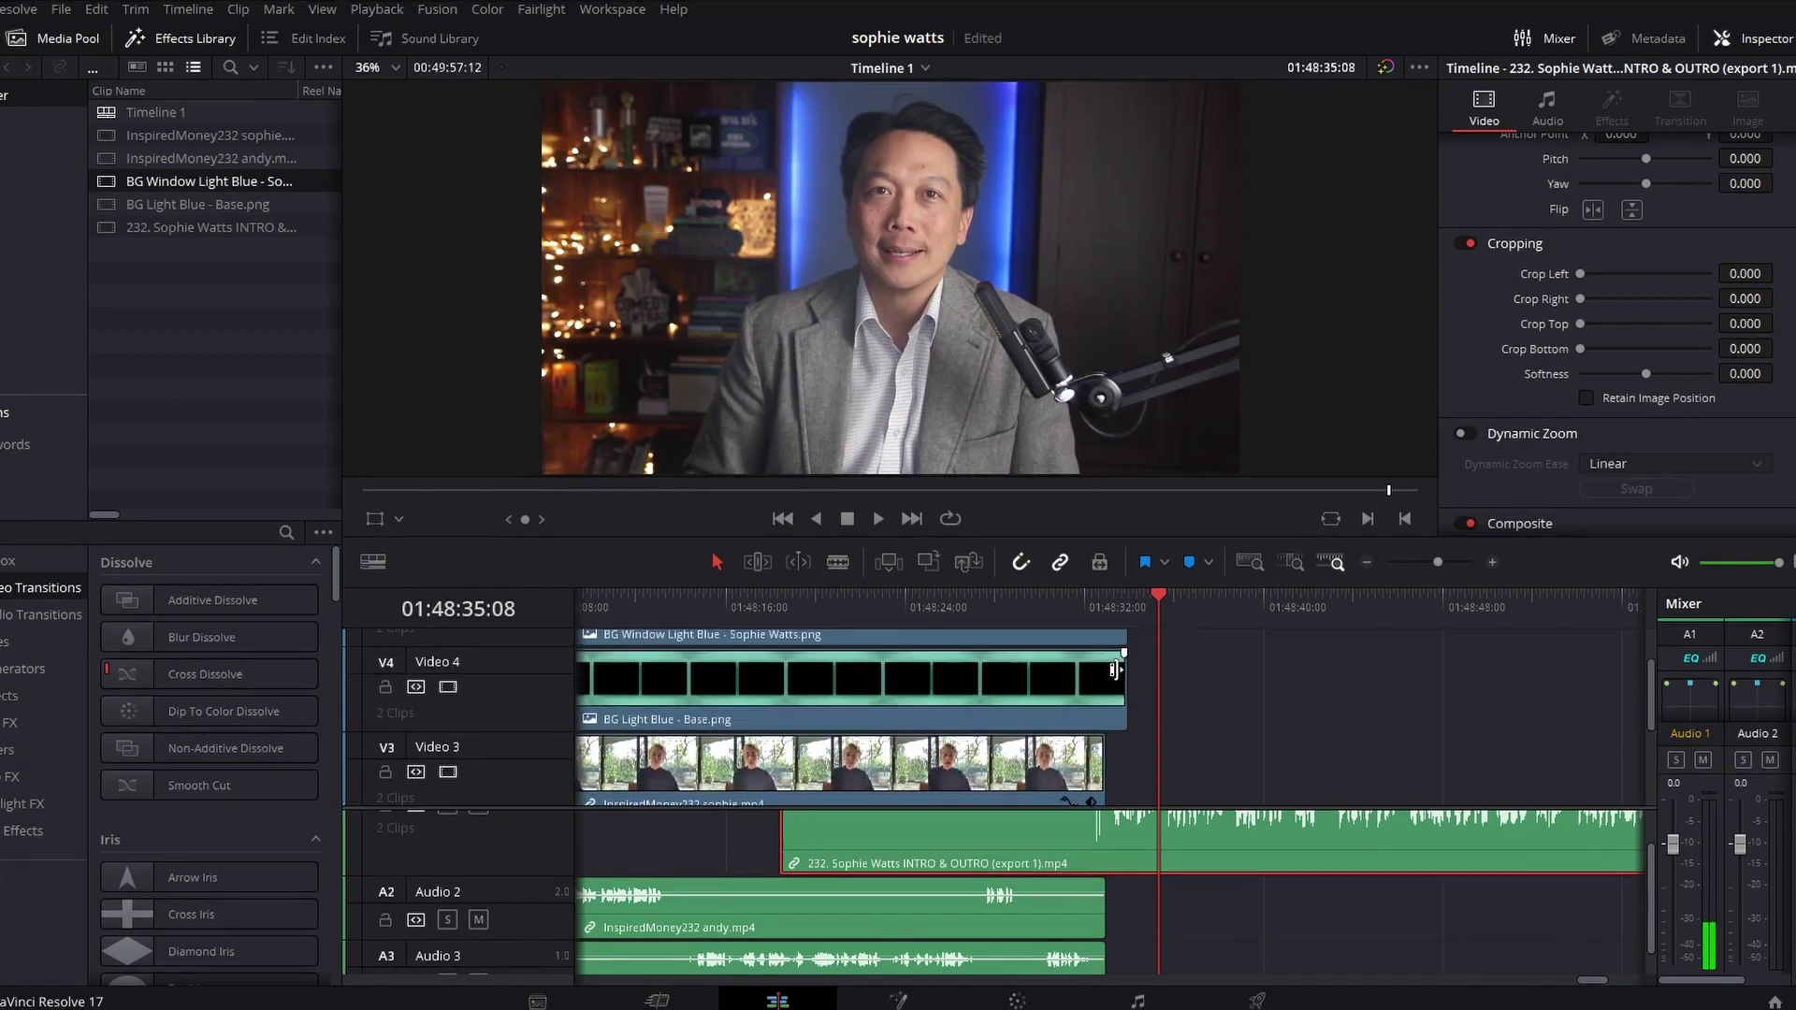
click(1105, 607)
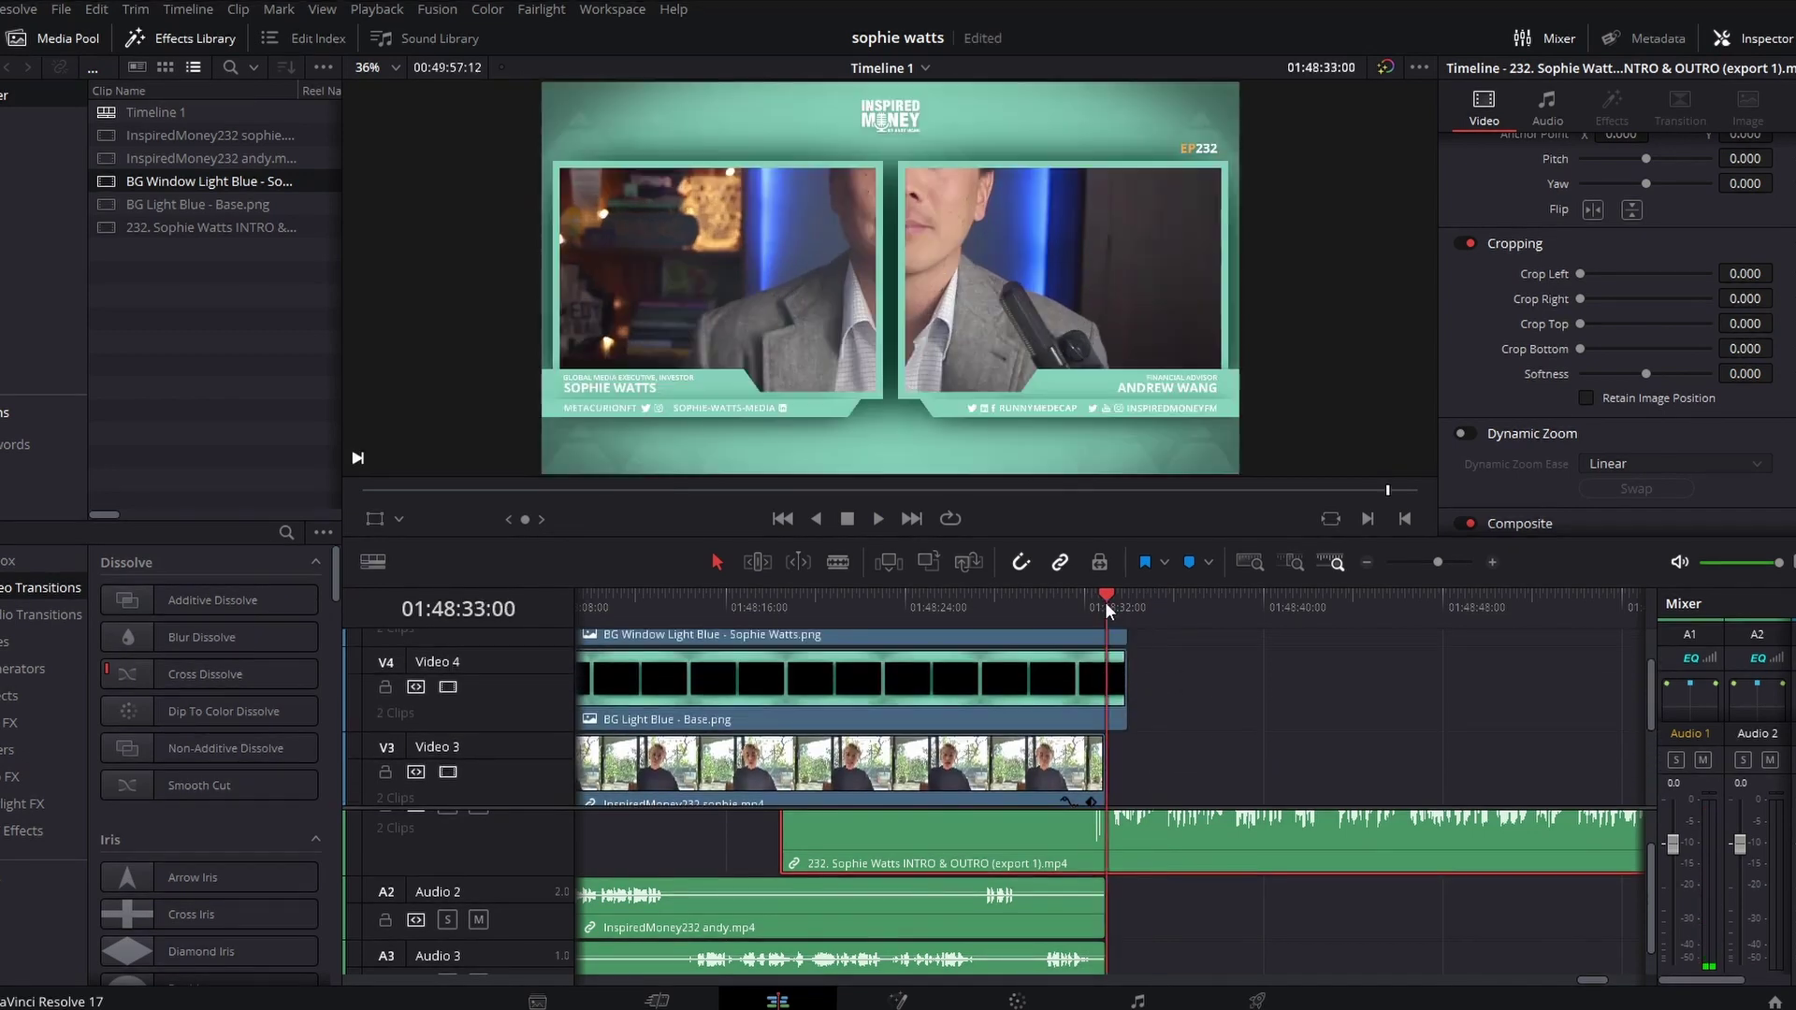
click(1491, 562)
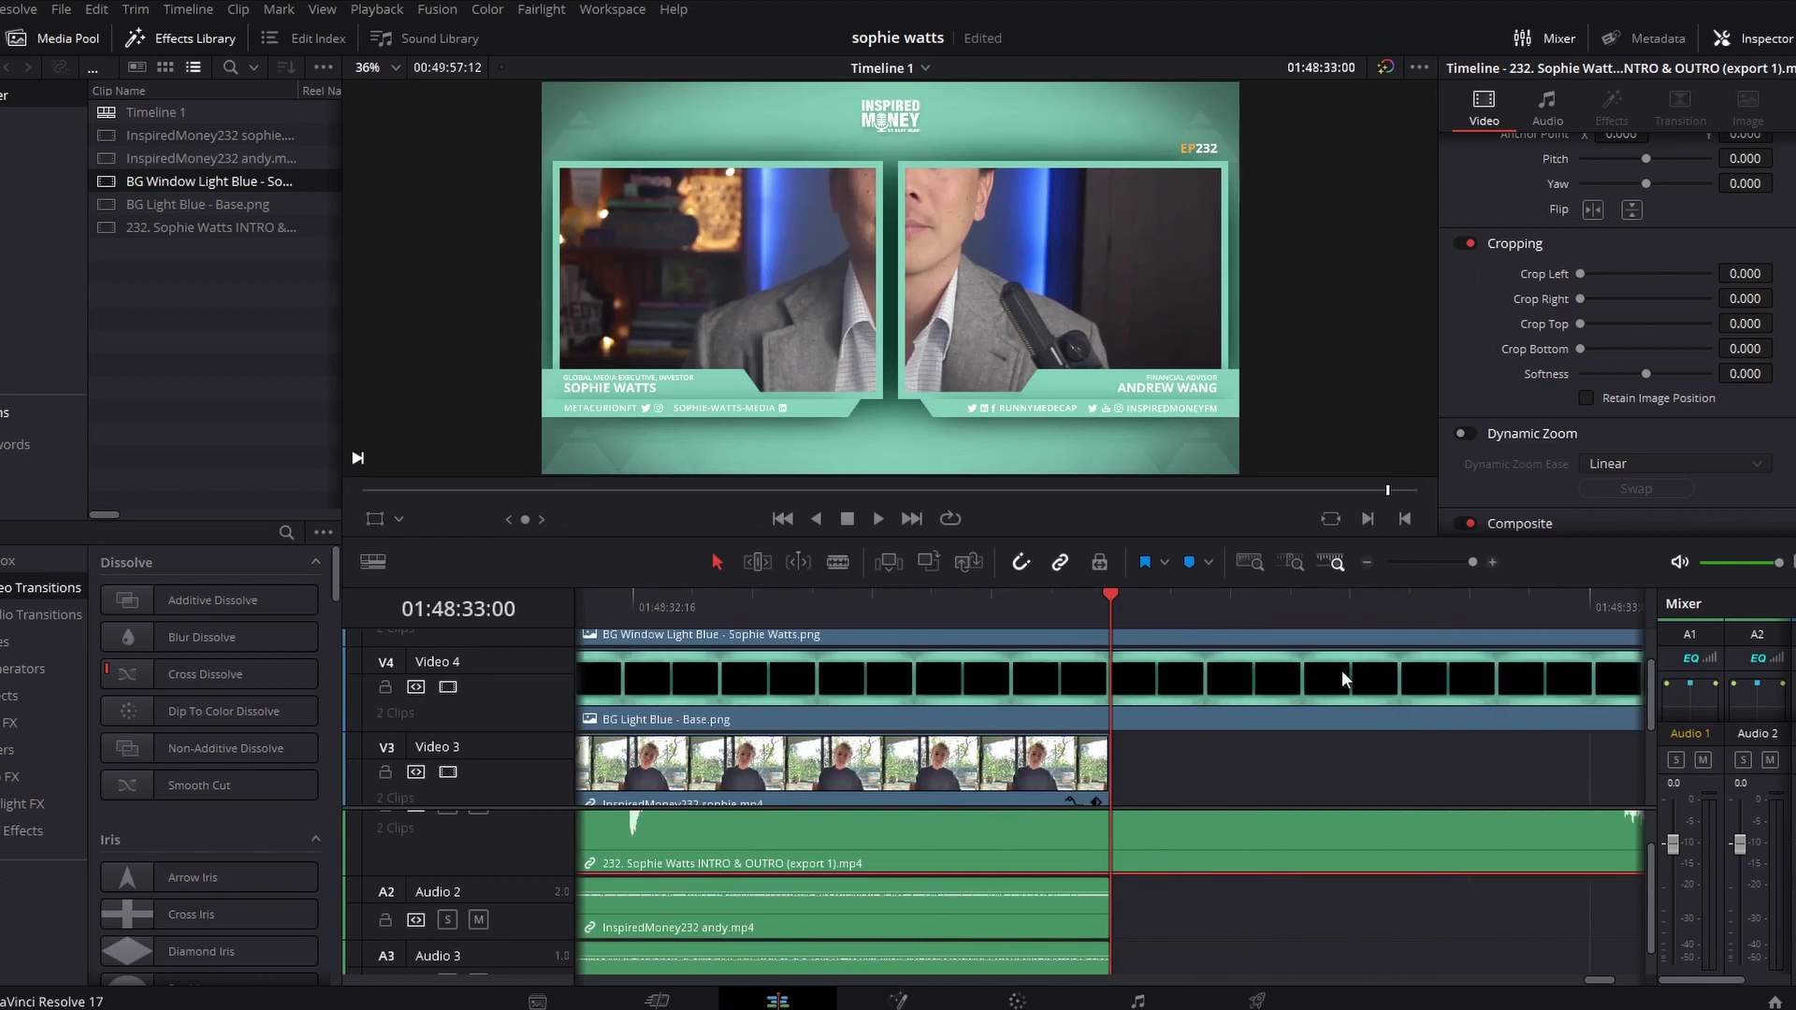
click(1303, 681)
scroll(1300, 688, up, 1)
scroll(1281, 669, up, 1)
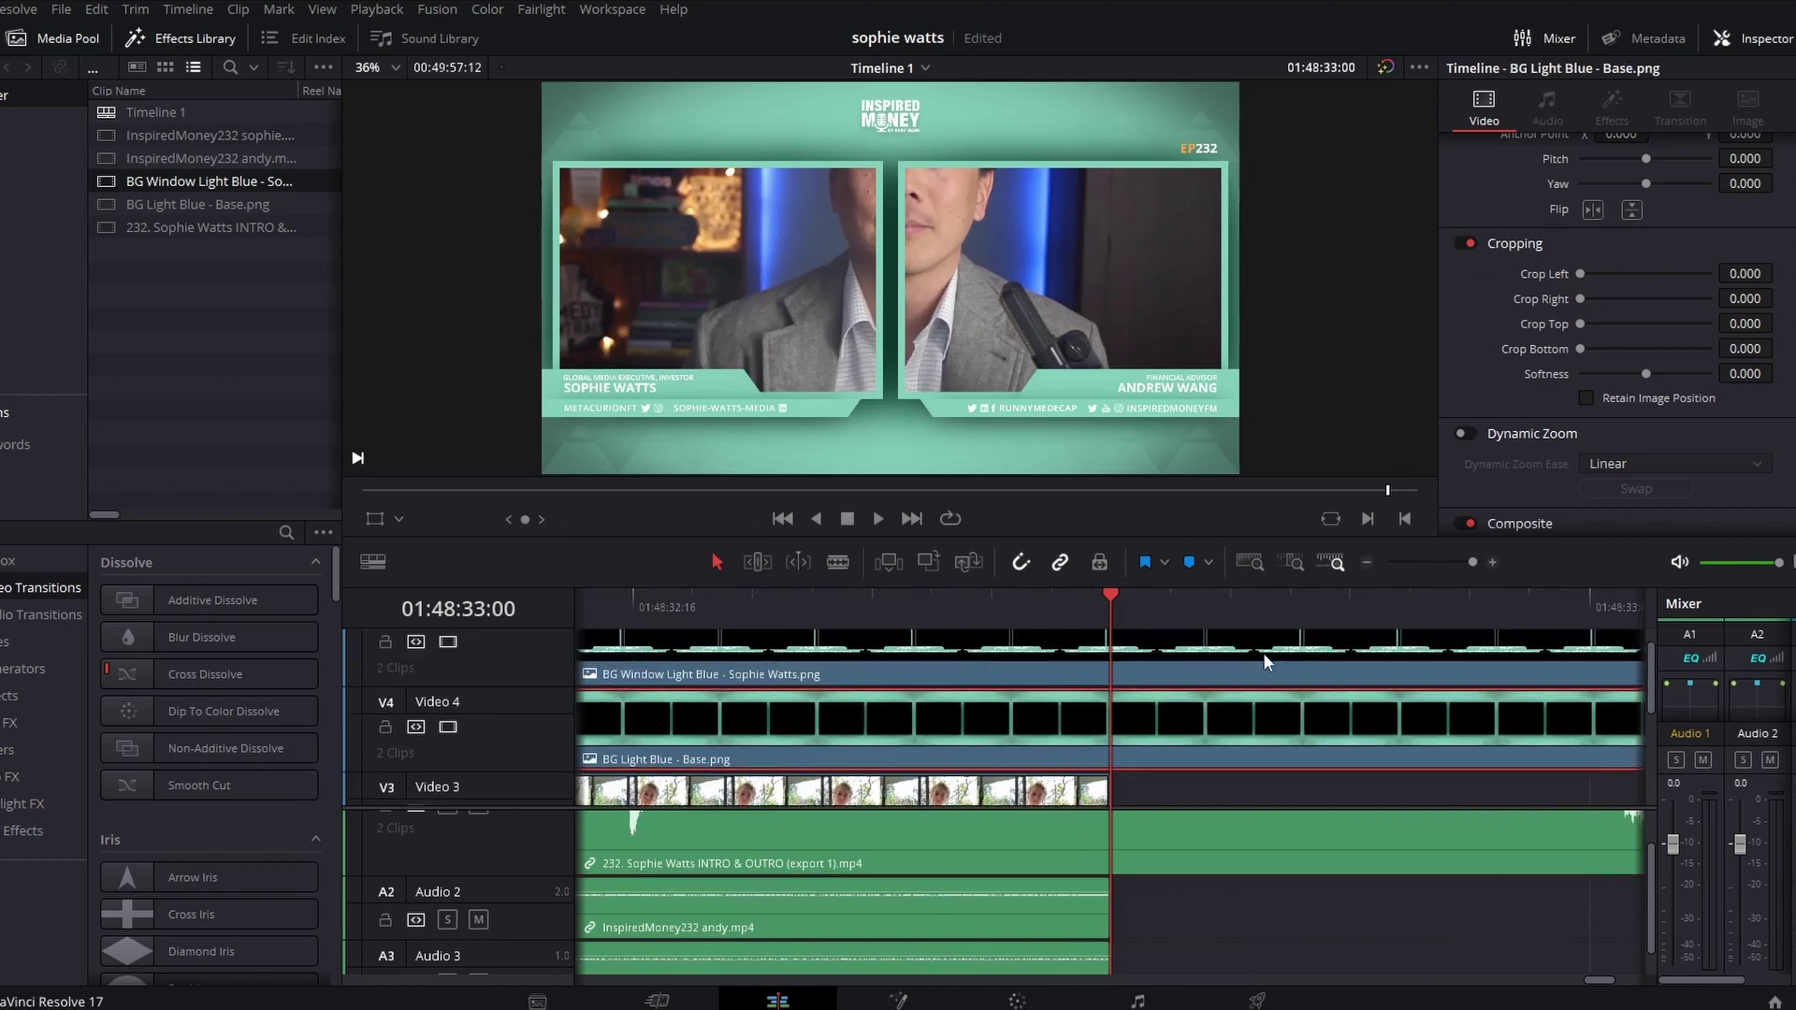
ctrl+click(1265, 660)
key(ctrl+b)
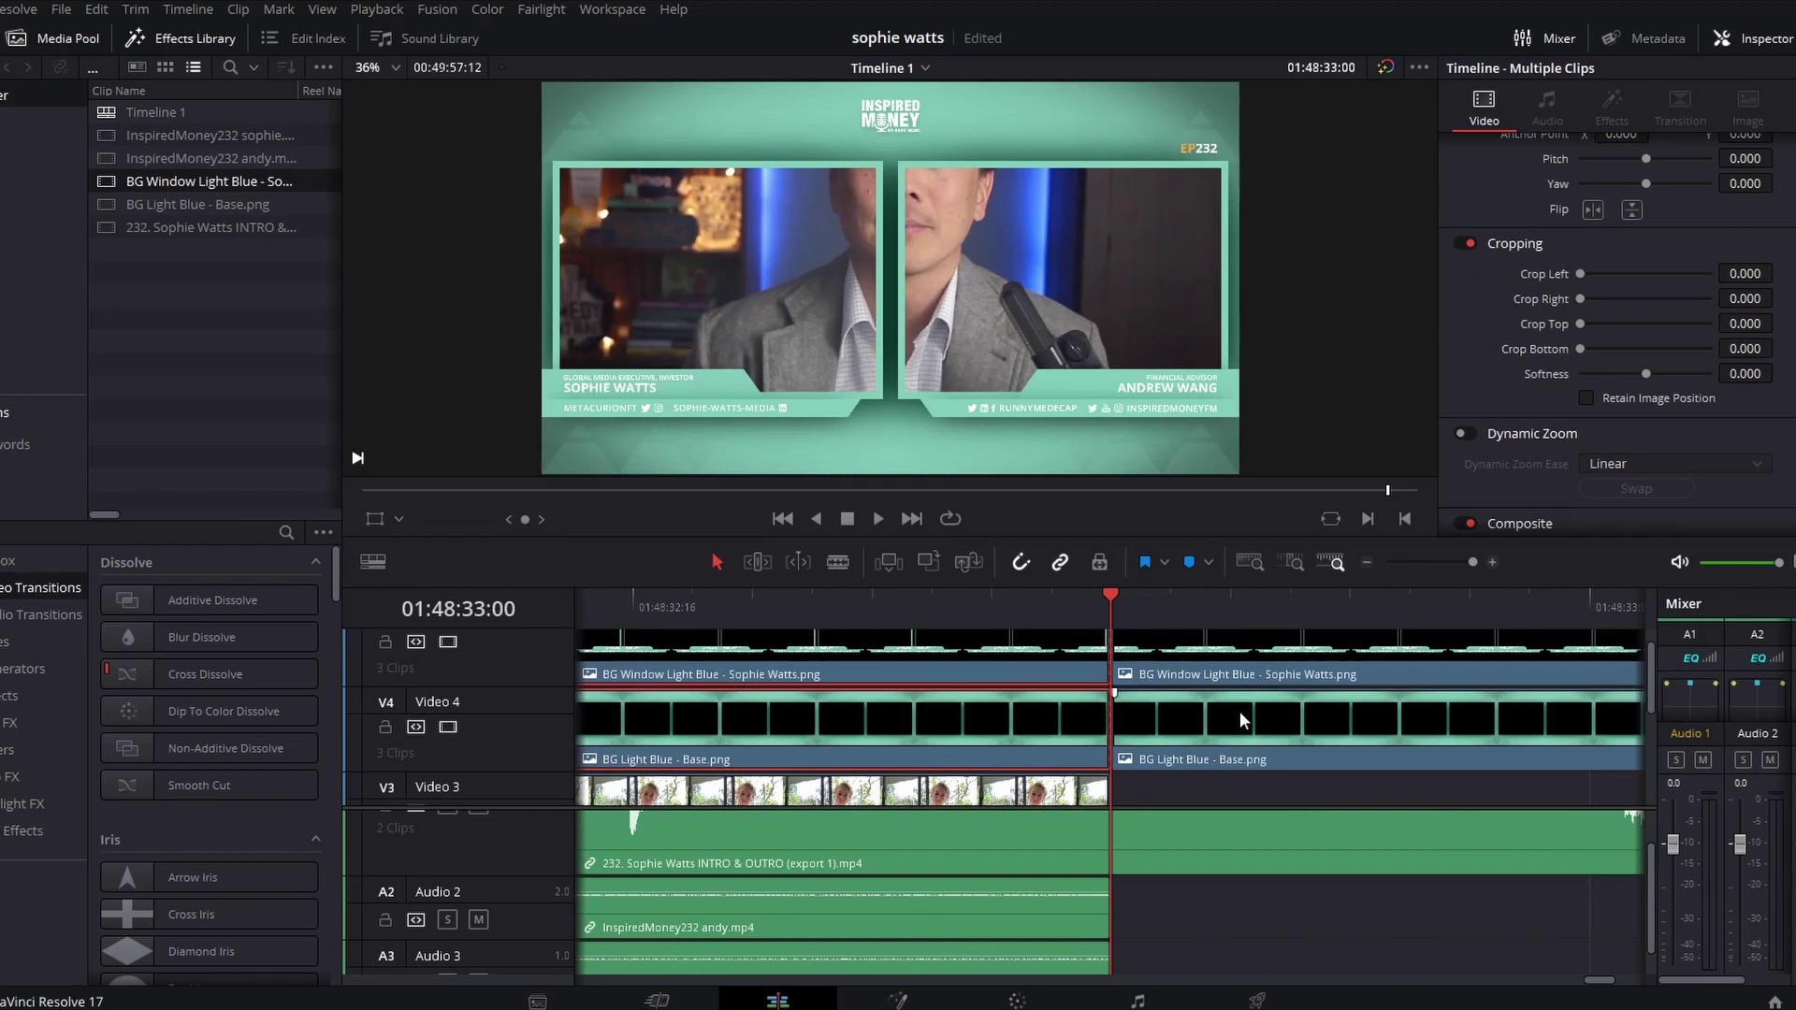
click(1239, 711)
ctrl+click(1243, 658)
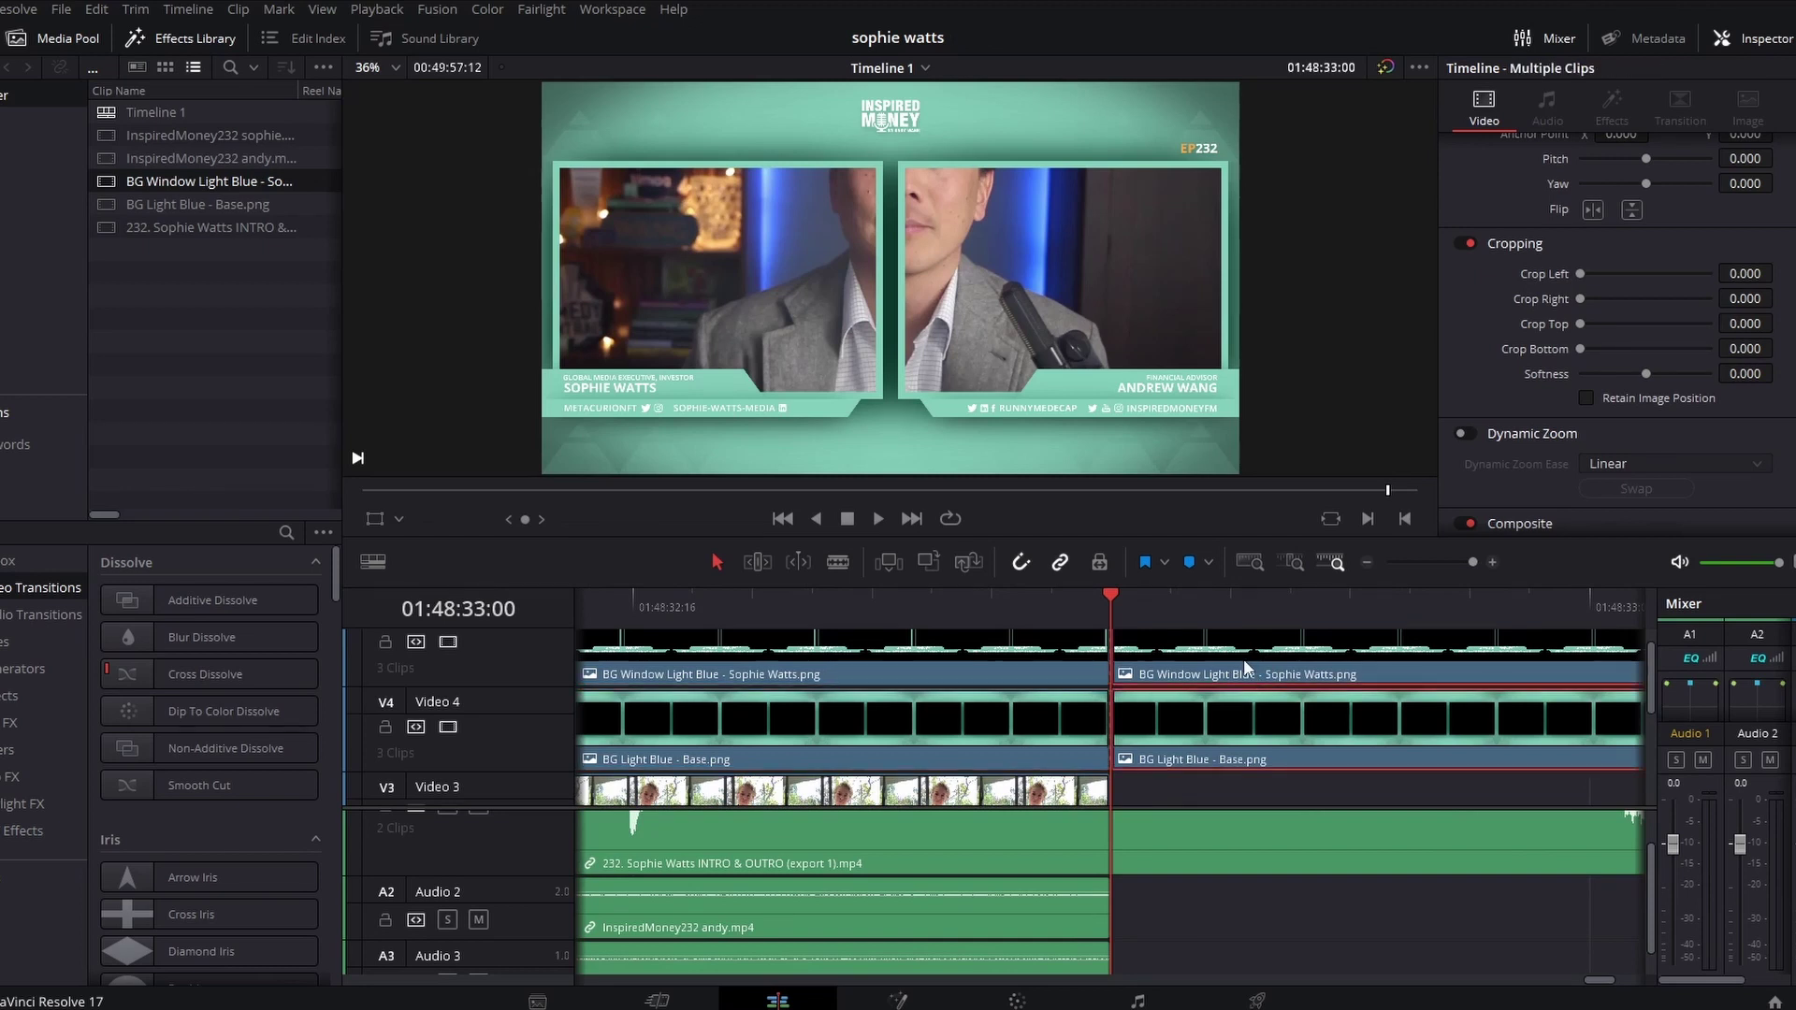
key(Delete)
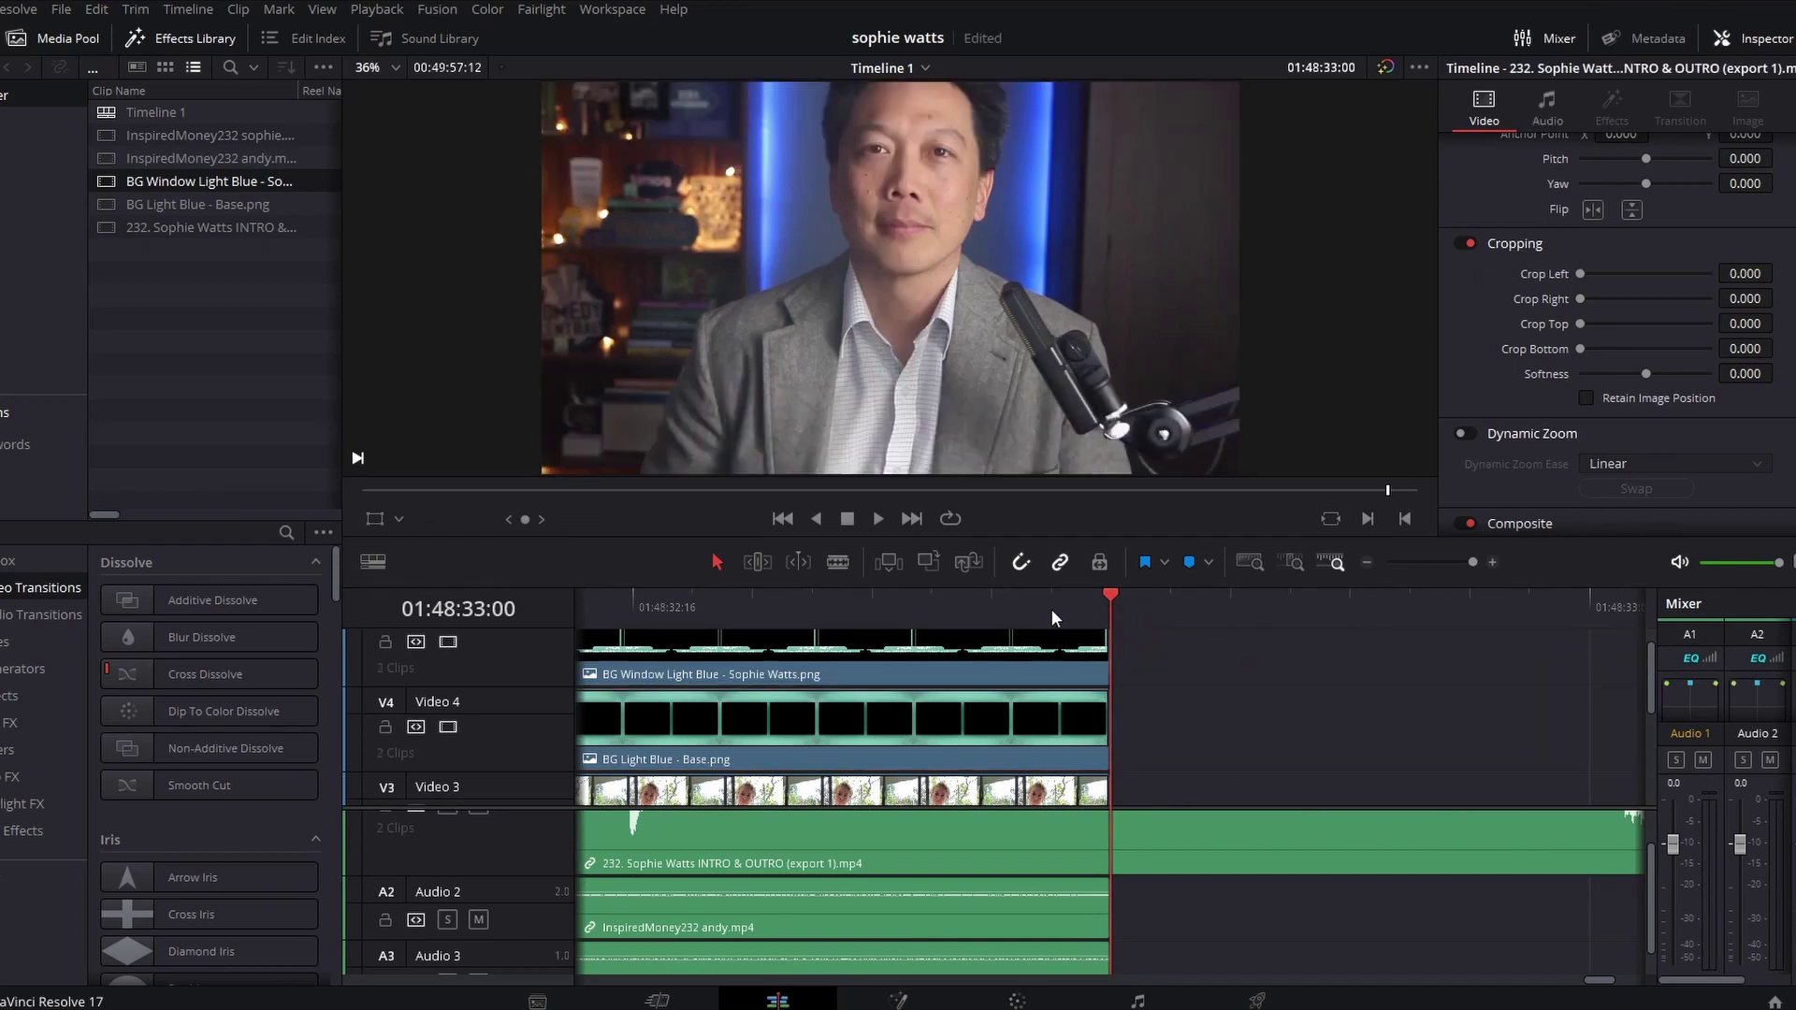
- Play through the join to check it, then select the host's audio clip on A2
click(872, 598)
click(1369, 560)
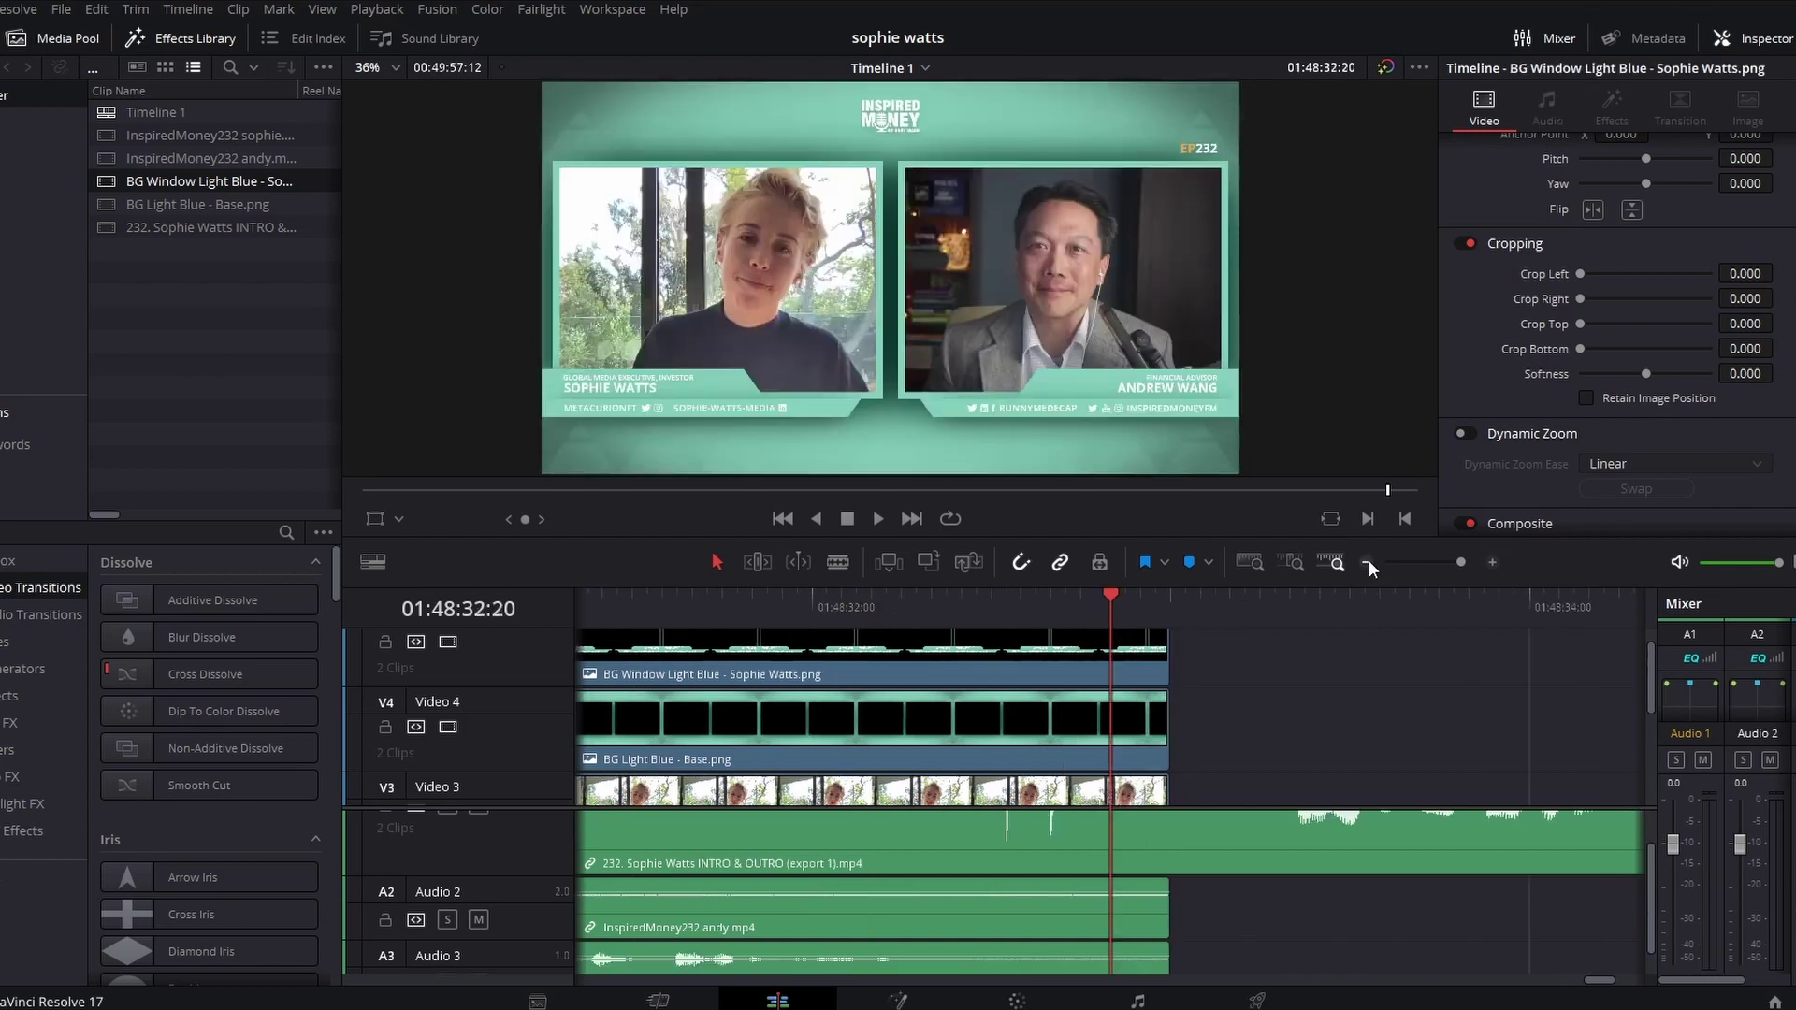
key(space)
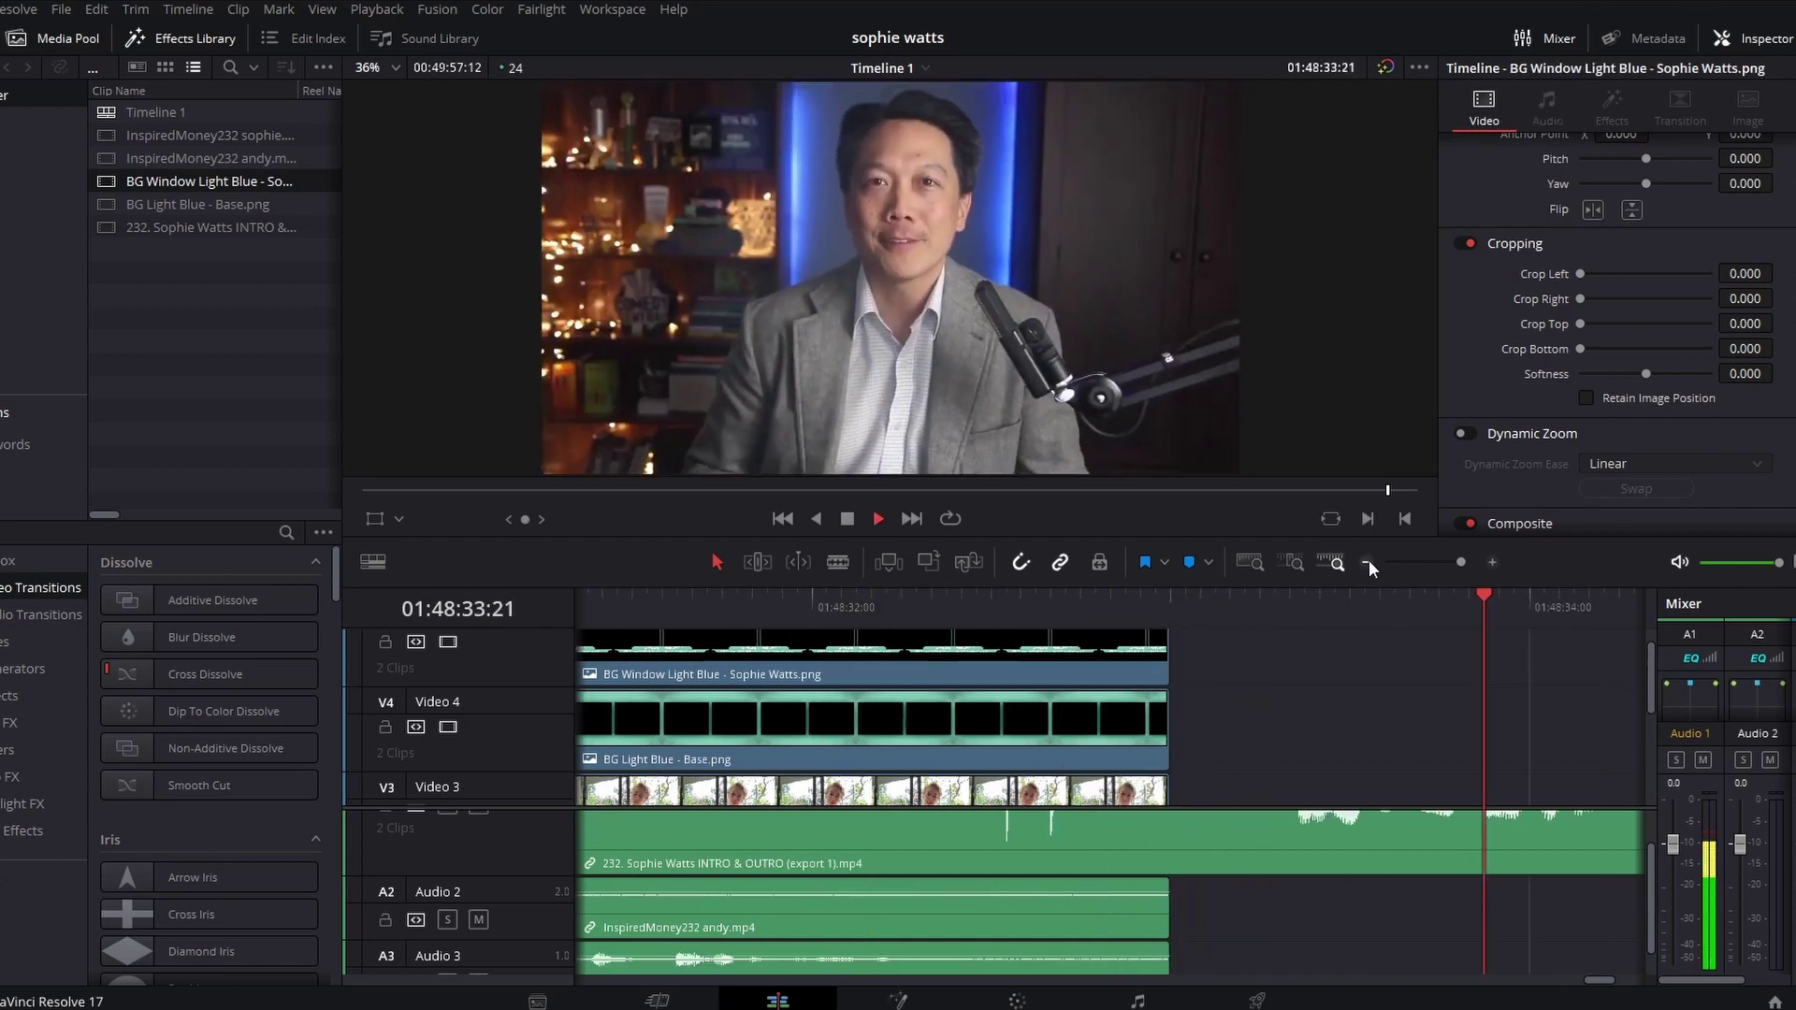
click(1367, 561)
click(1367, 561)
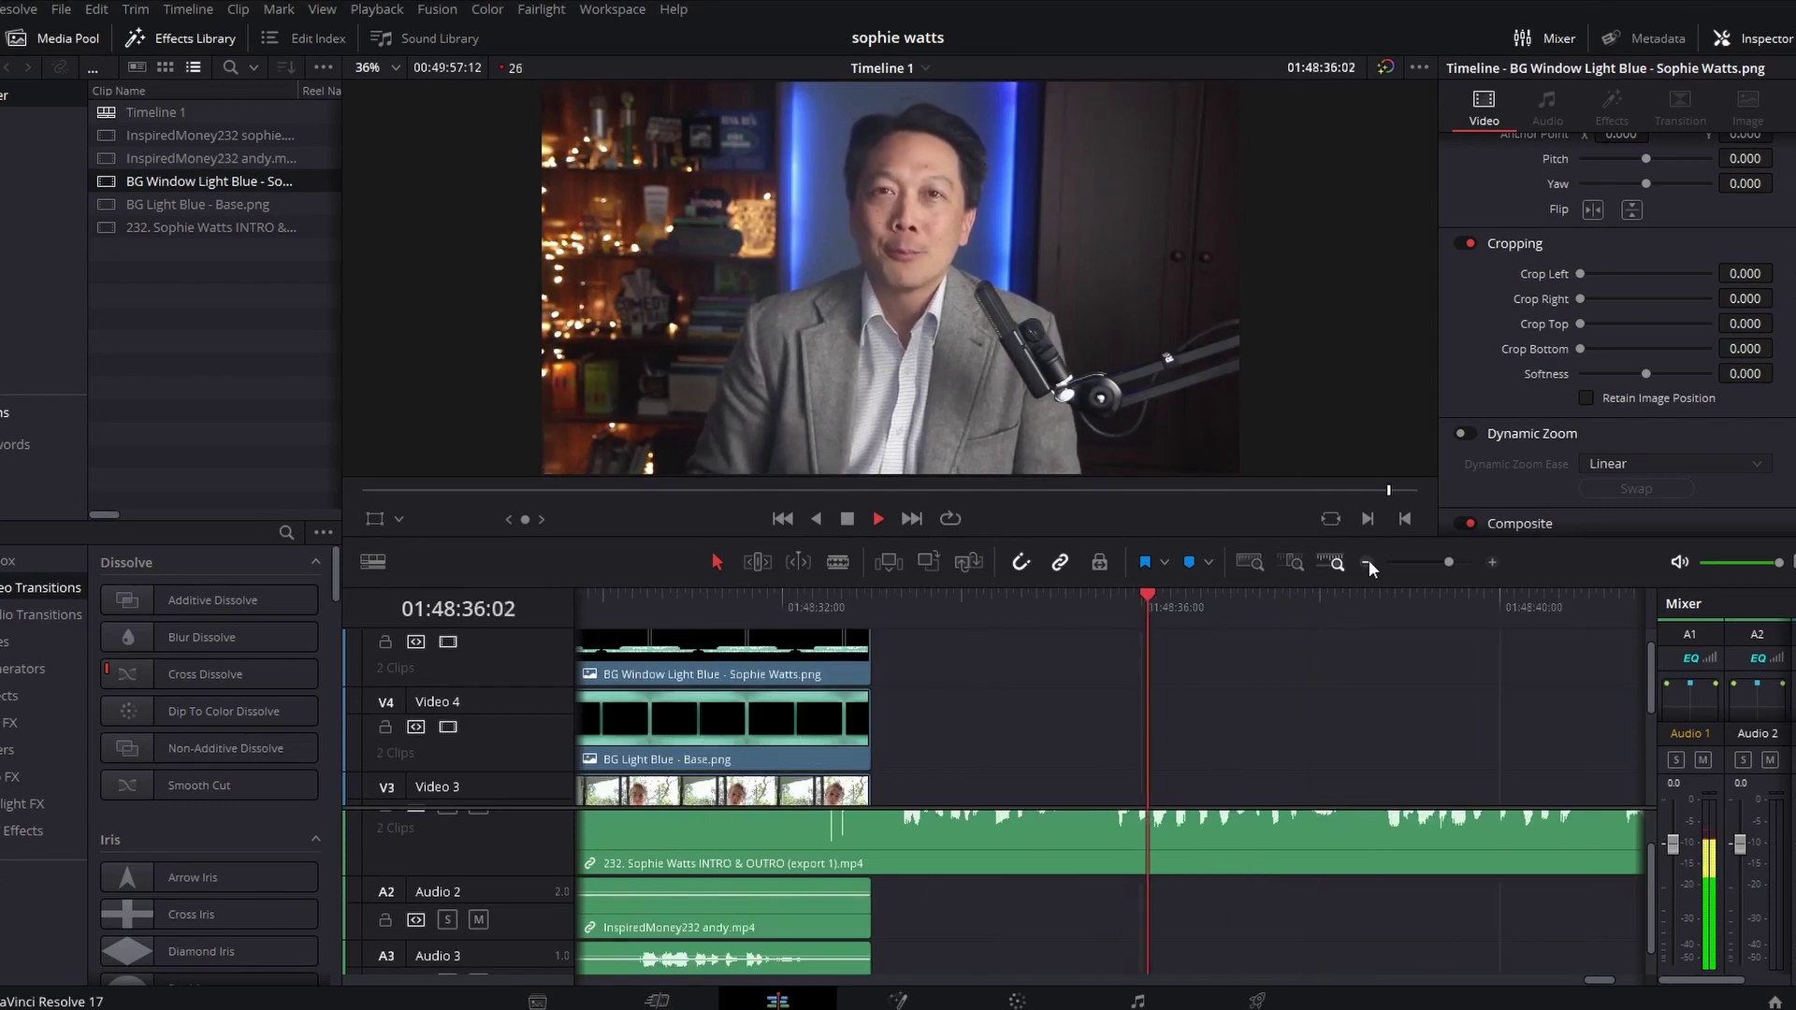
click(1368, 561)
click(1367, 561)
click(1367, 561)
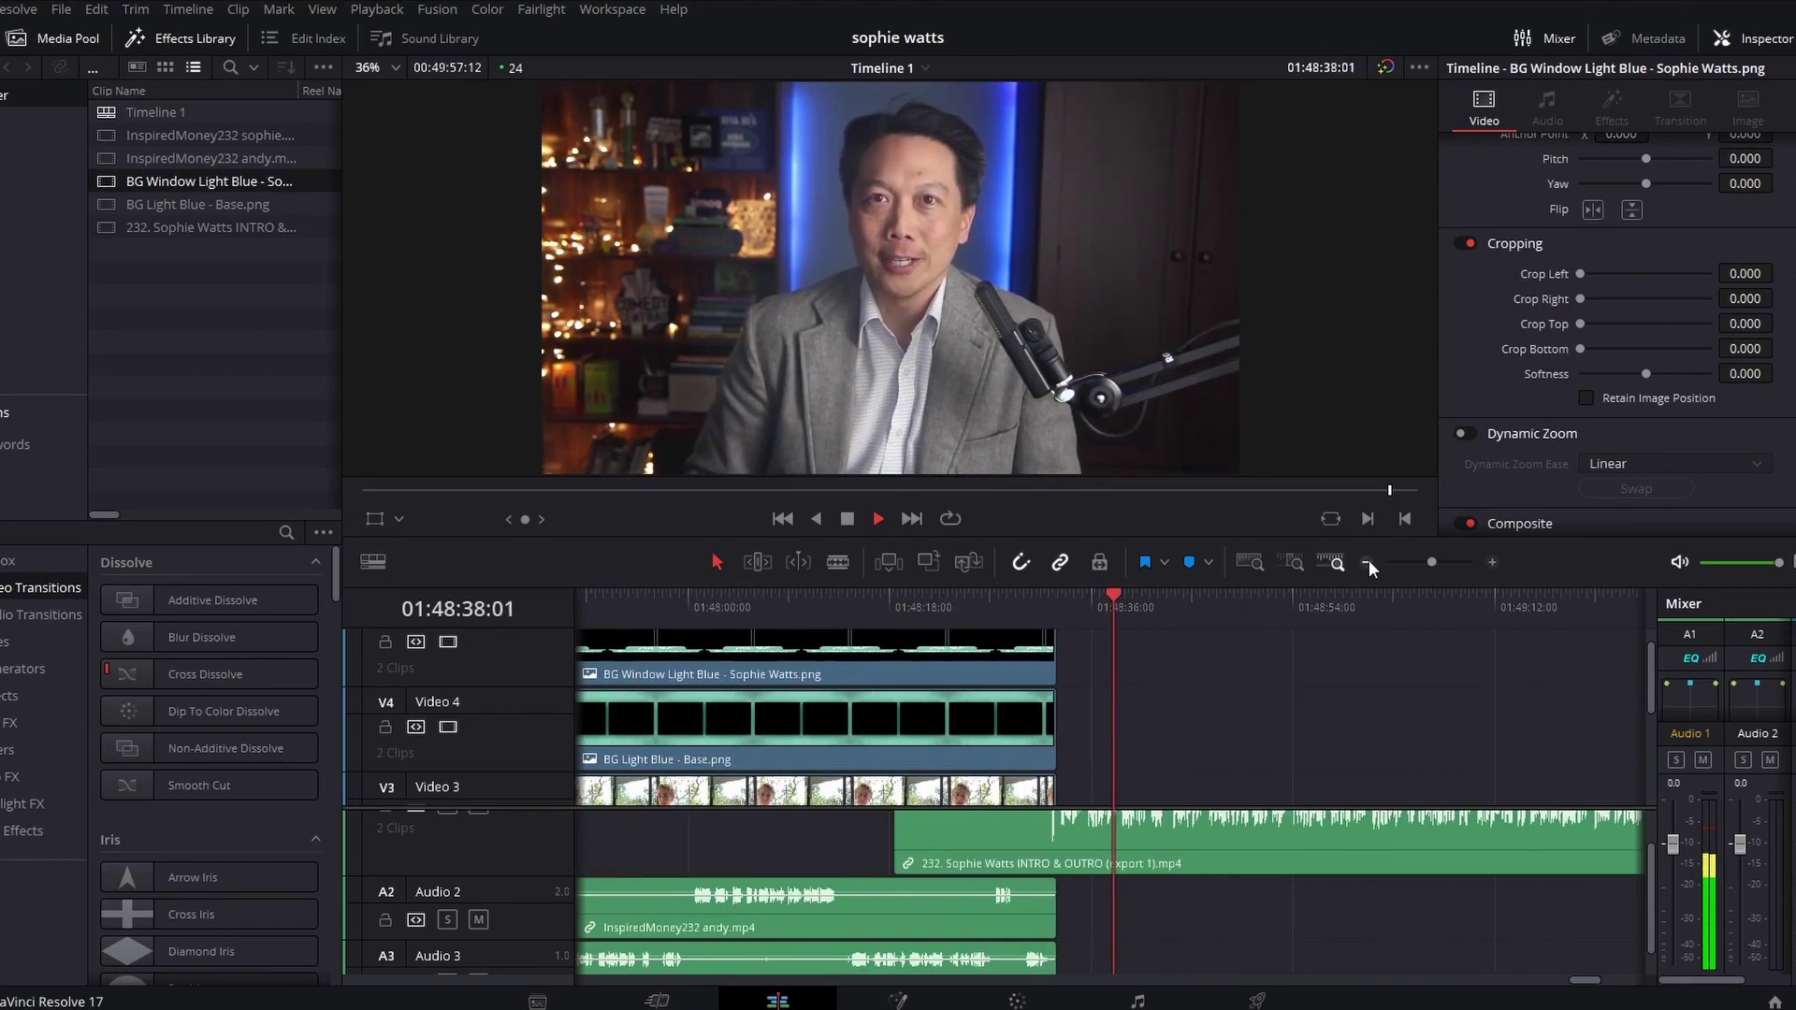
key(space)
click(930, 909)
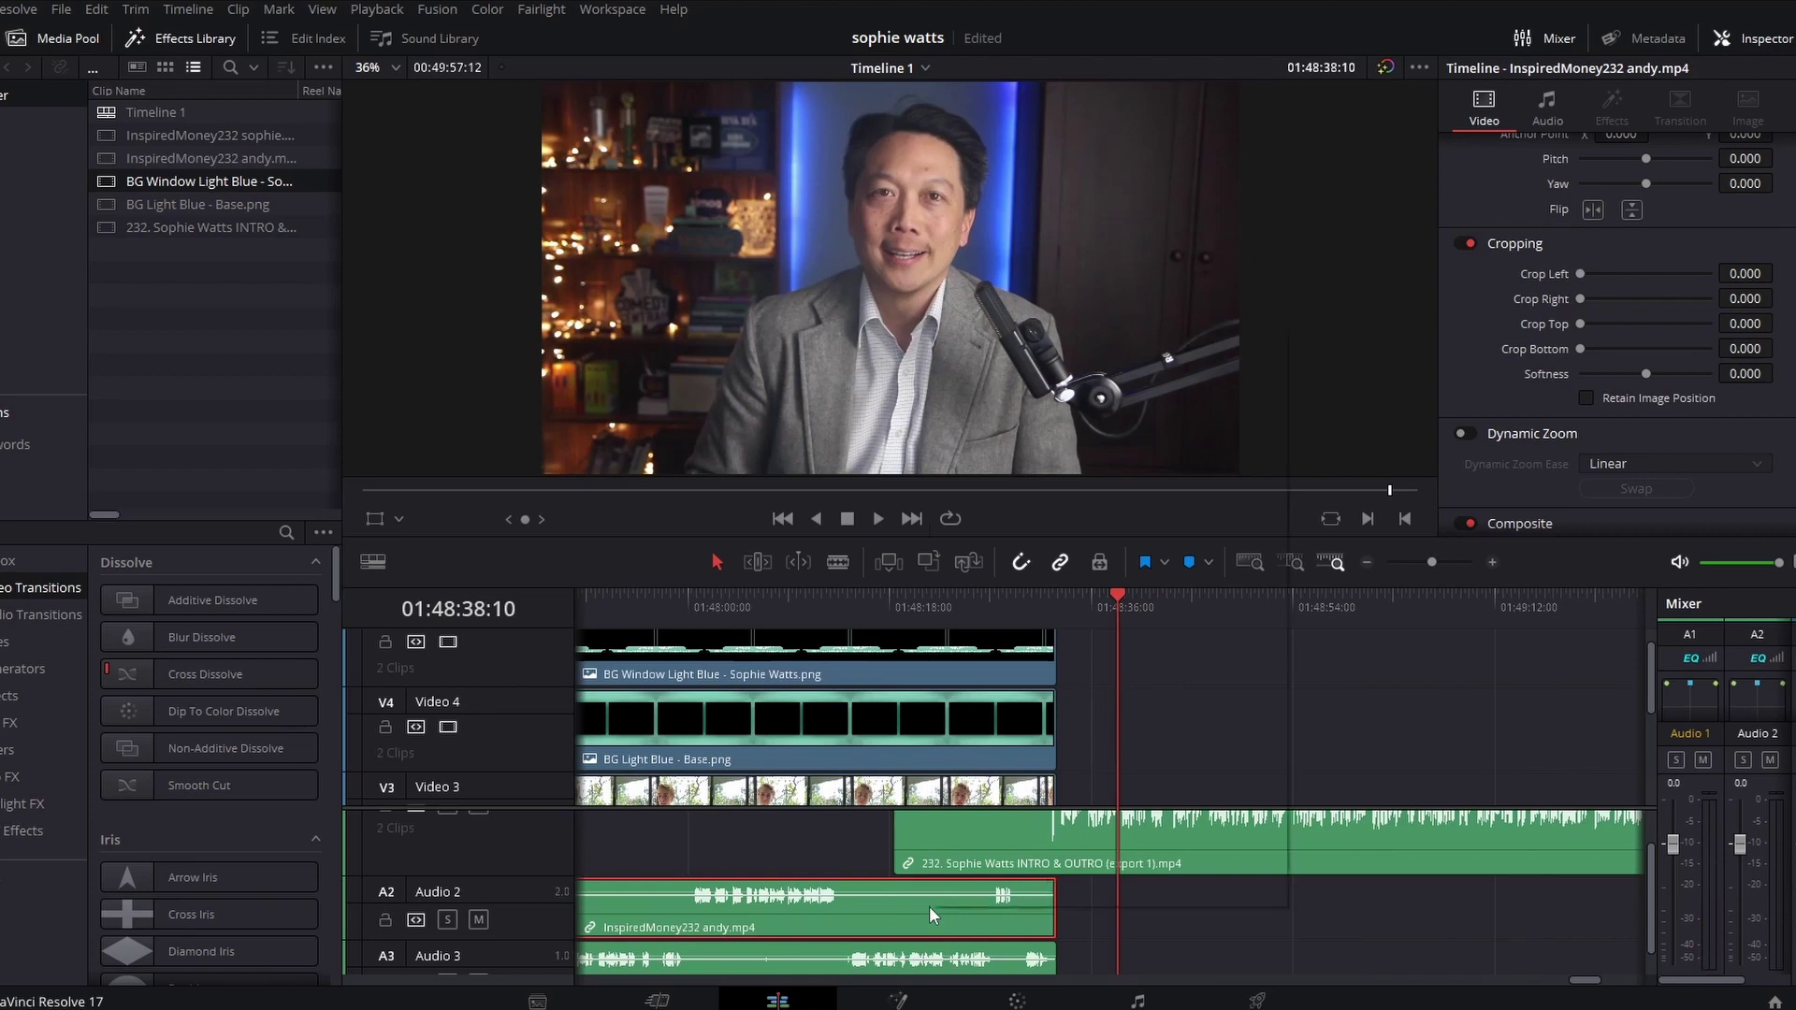
- Set the host's audio clip to Stereo with Embedded Channel 1 on the right channel
right_click(930, 908)
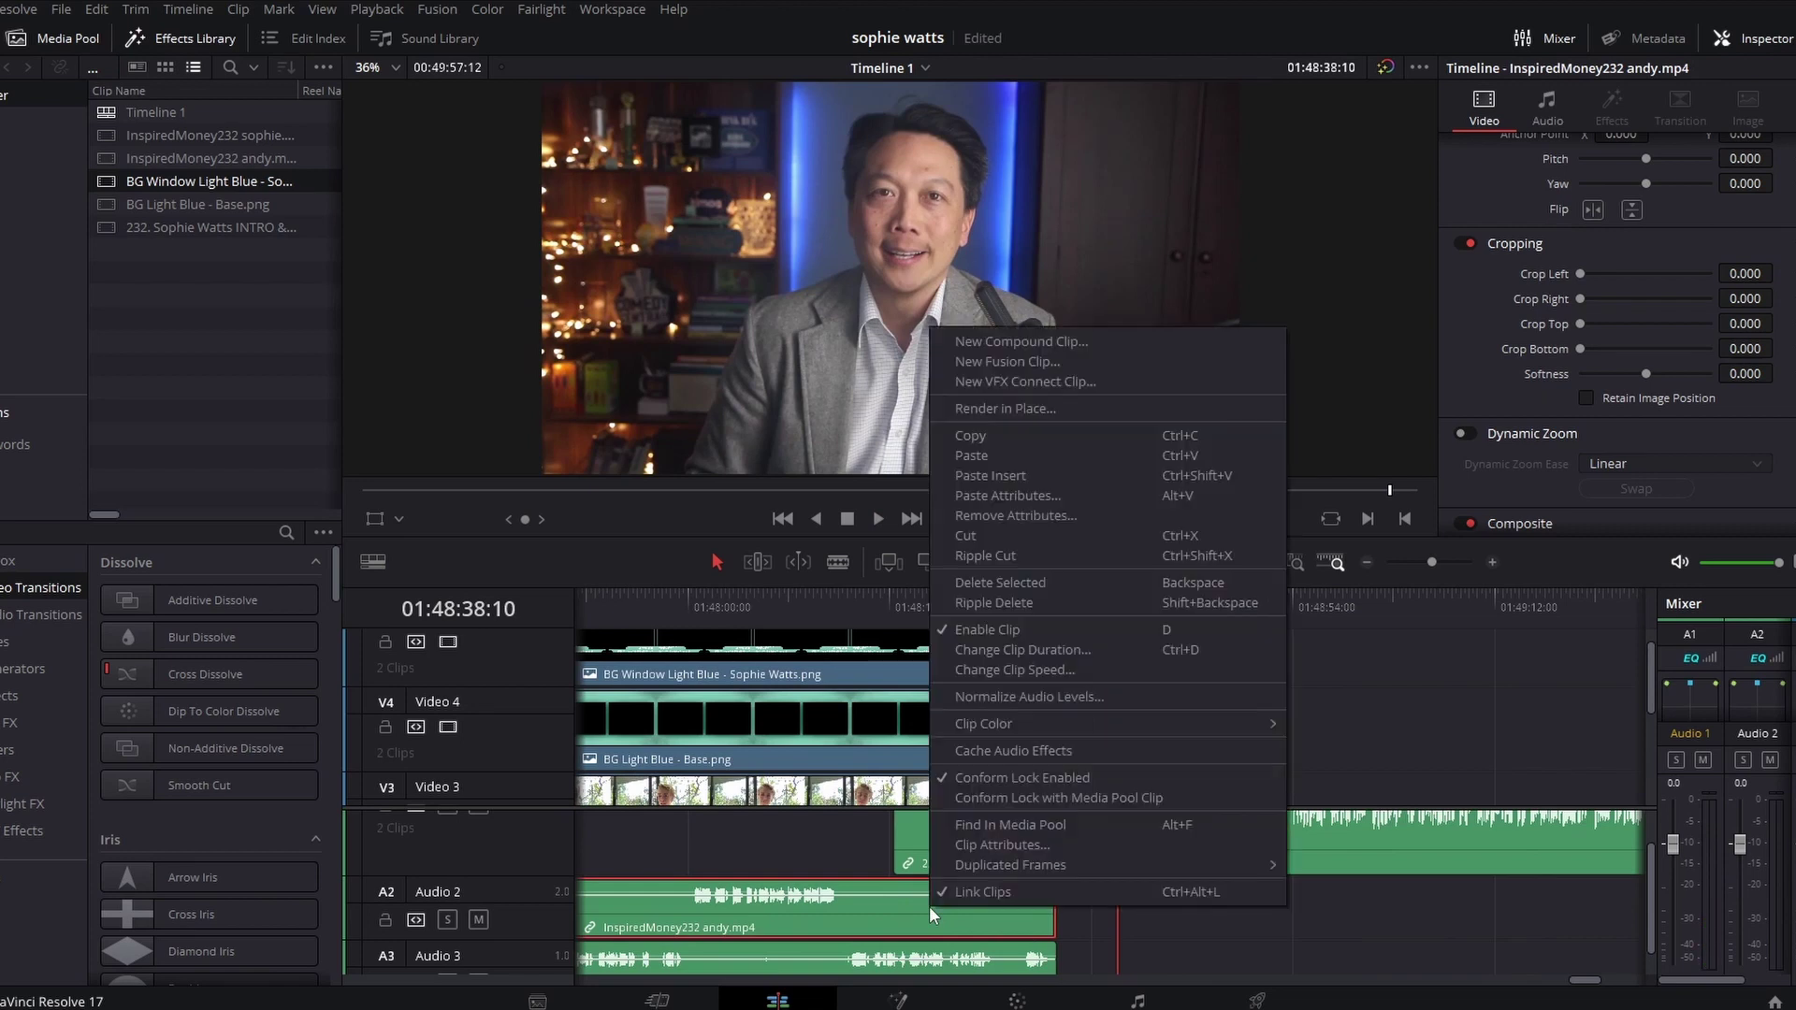
click(1003, 843)
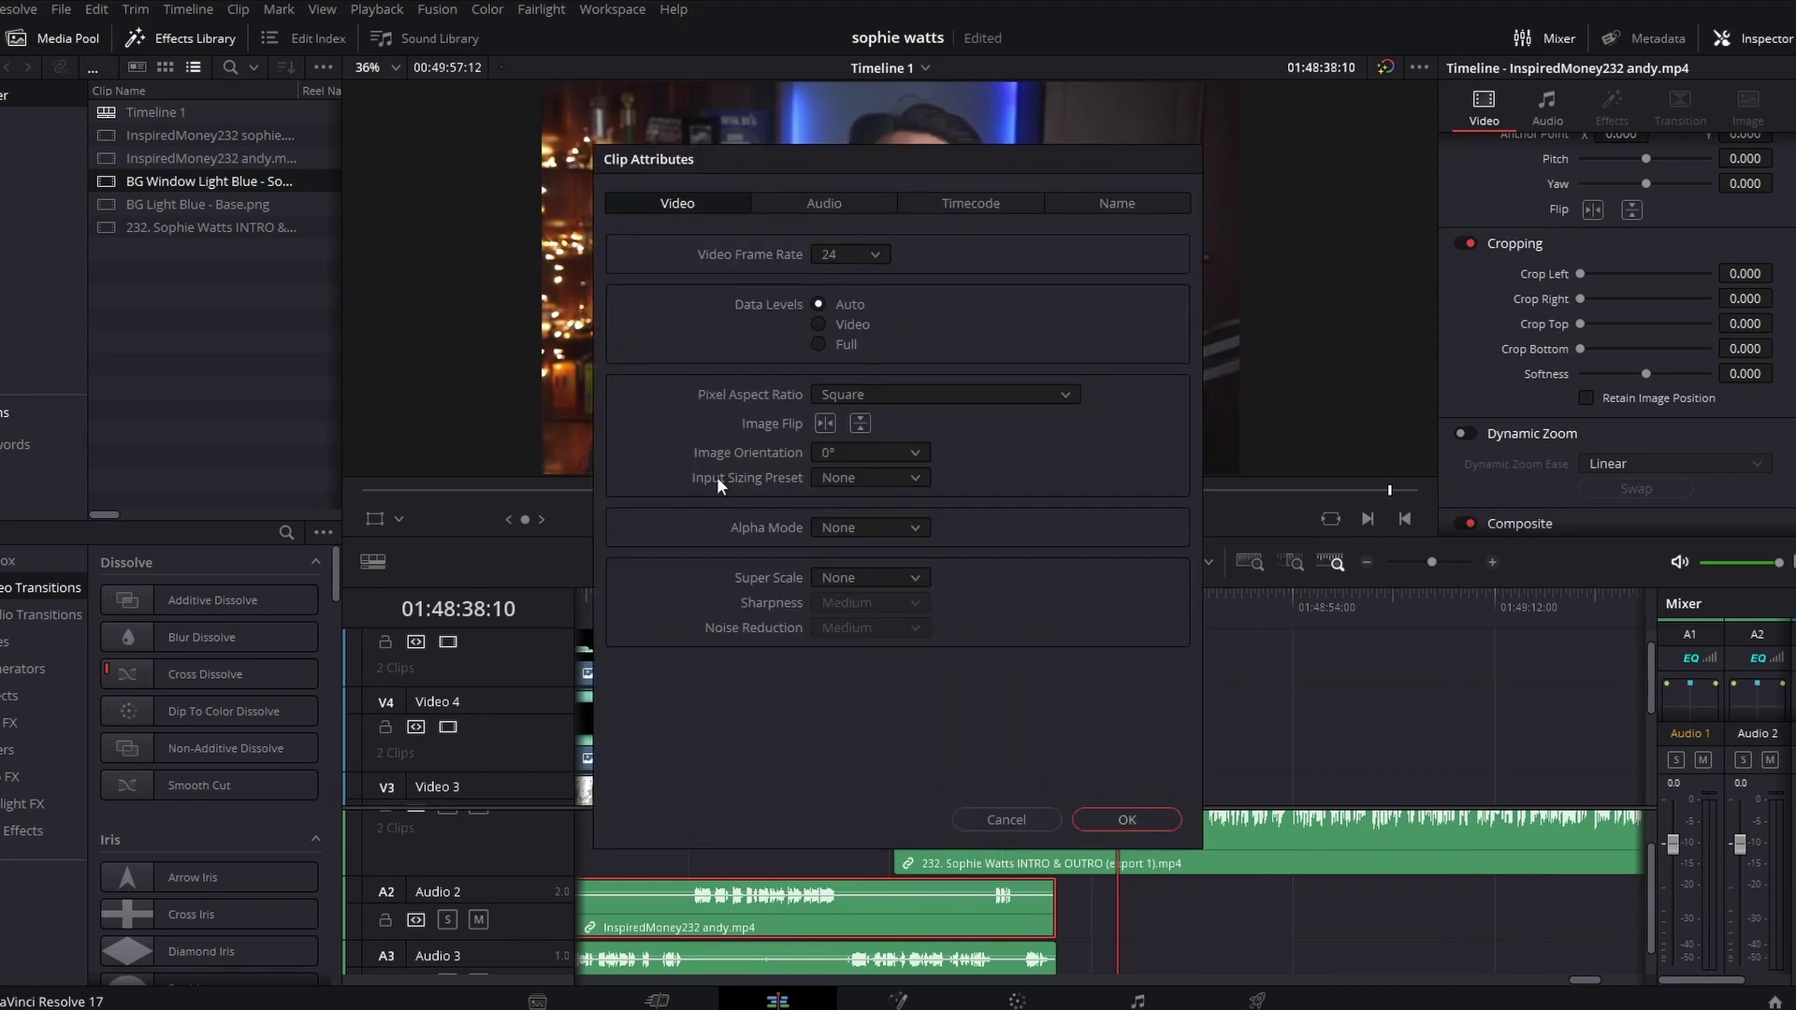
click(828, 203)
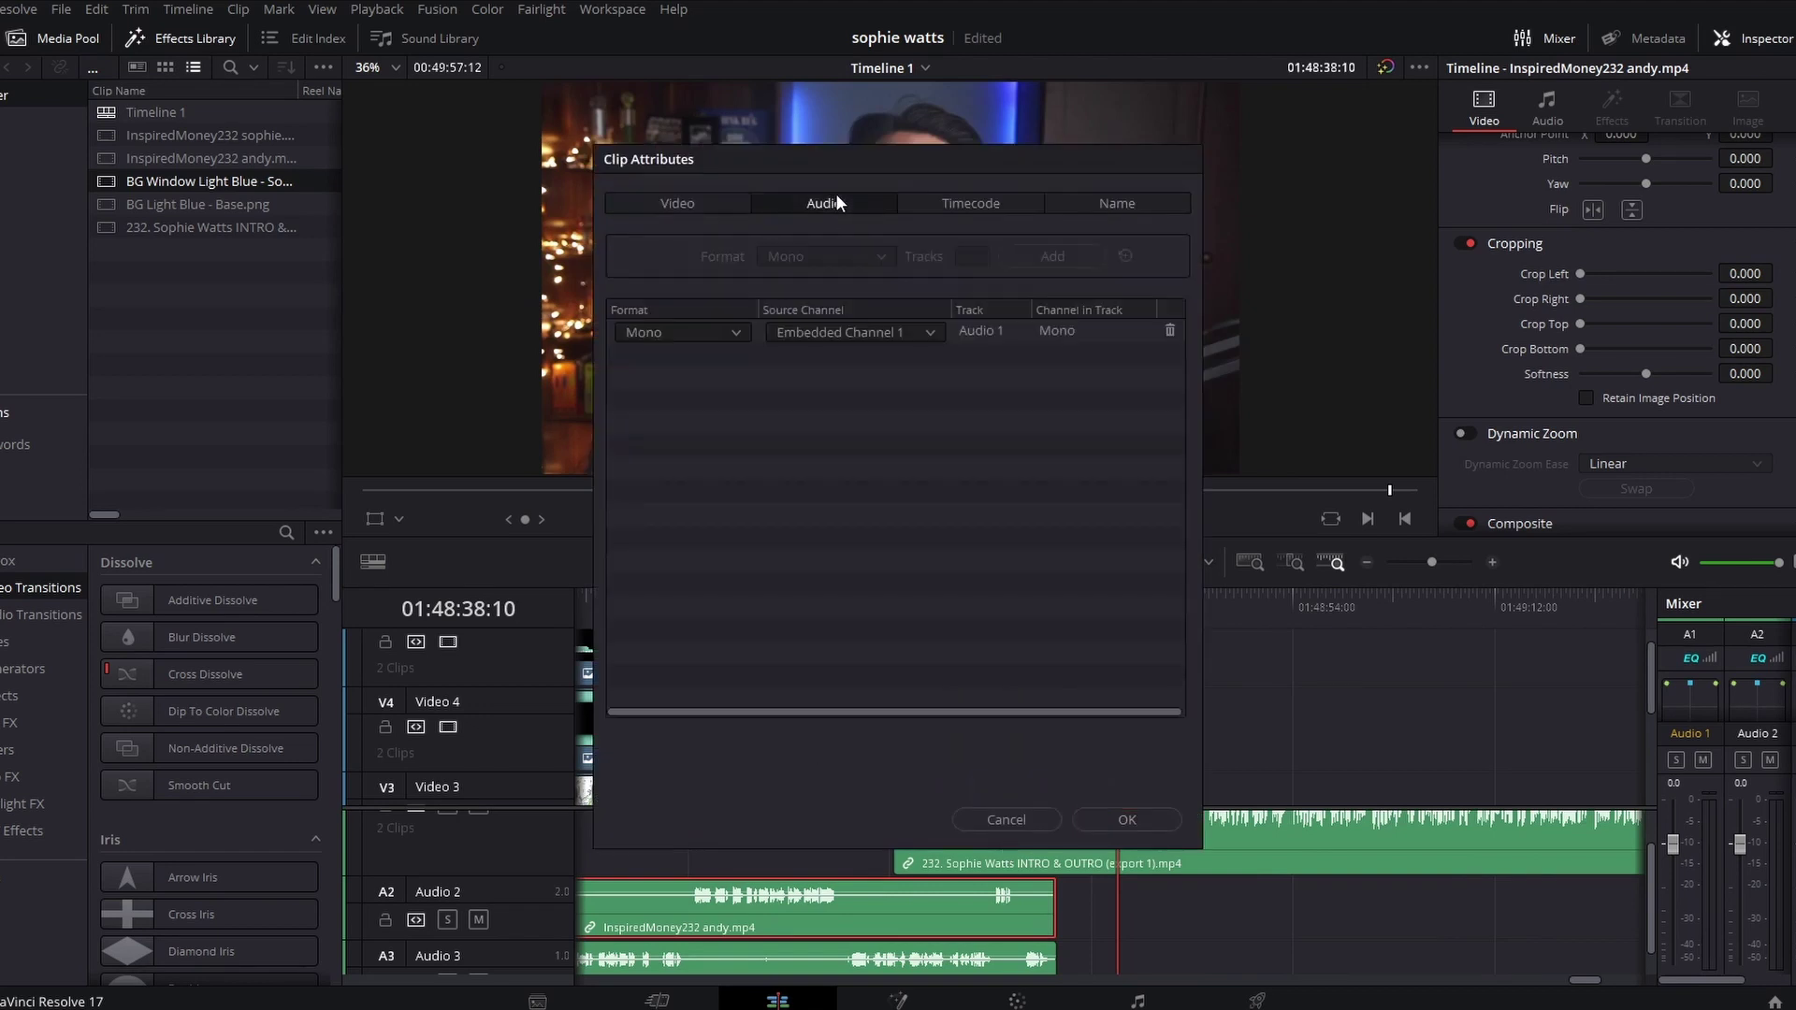
click(731, 333)
click(702, 379)
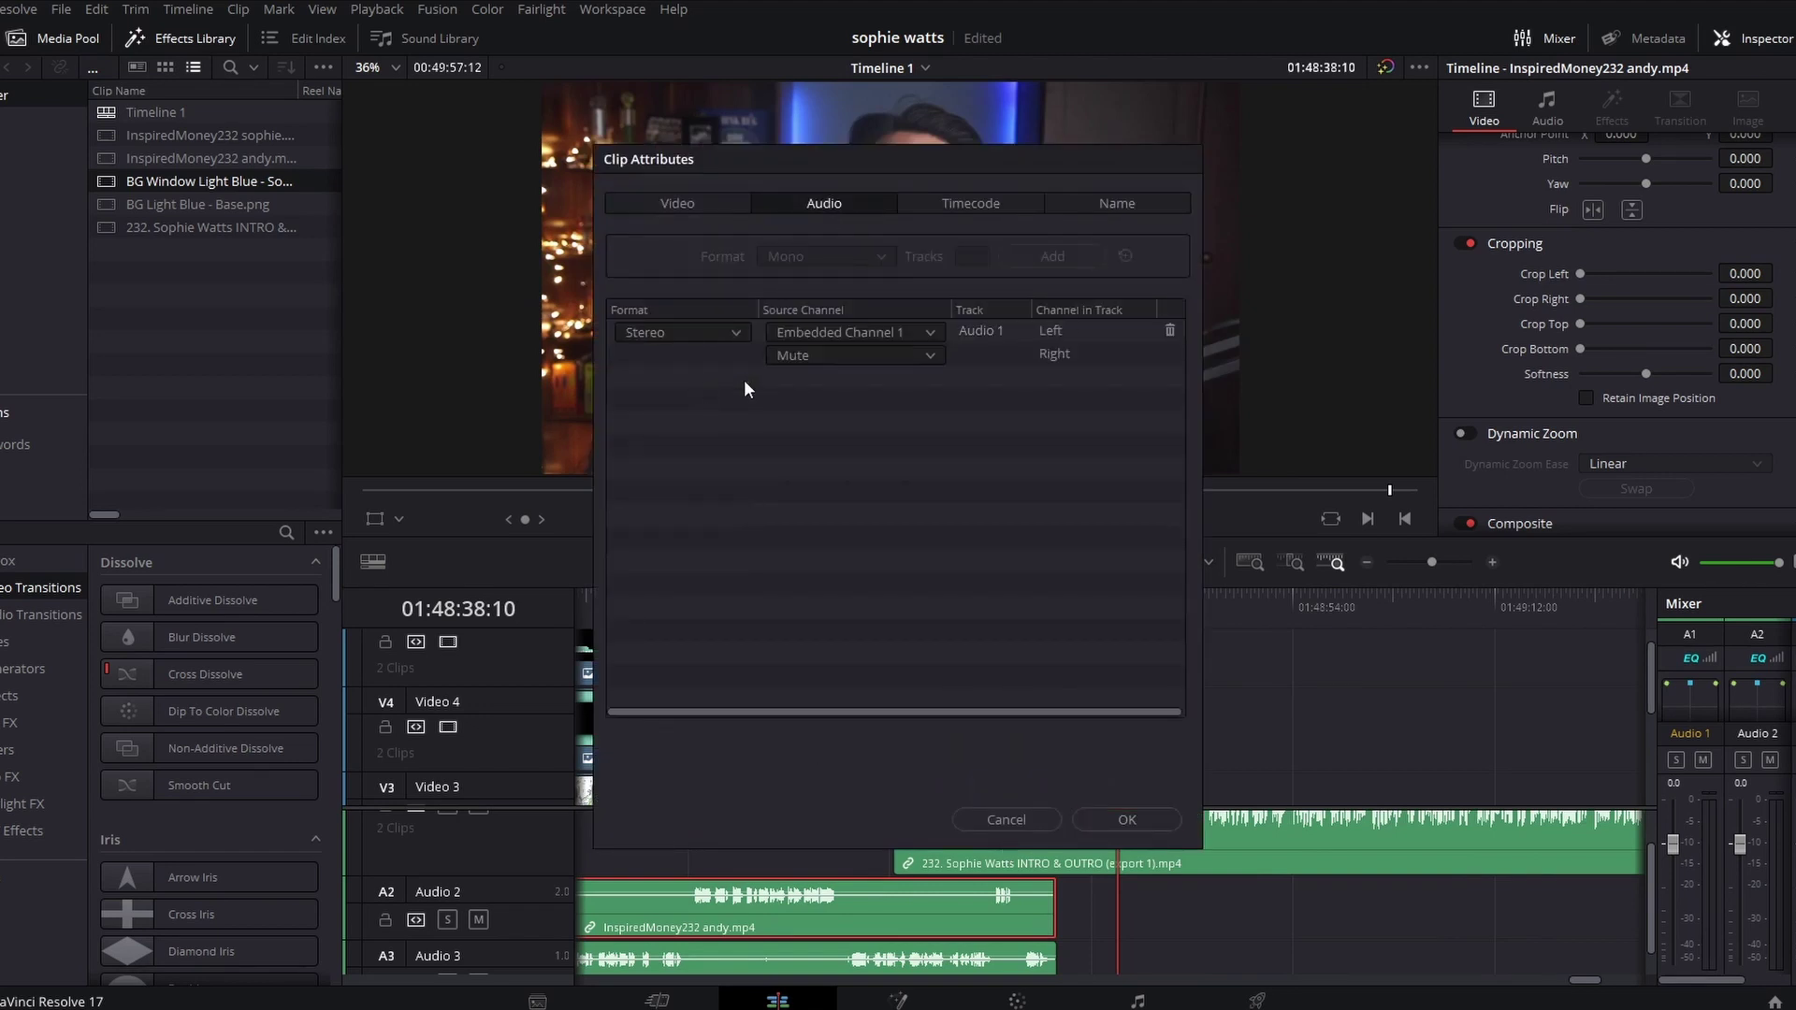
click(836, 354)
click(827, 402)
click(1113, 822)
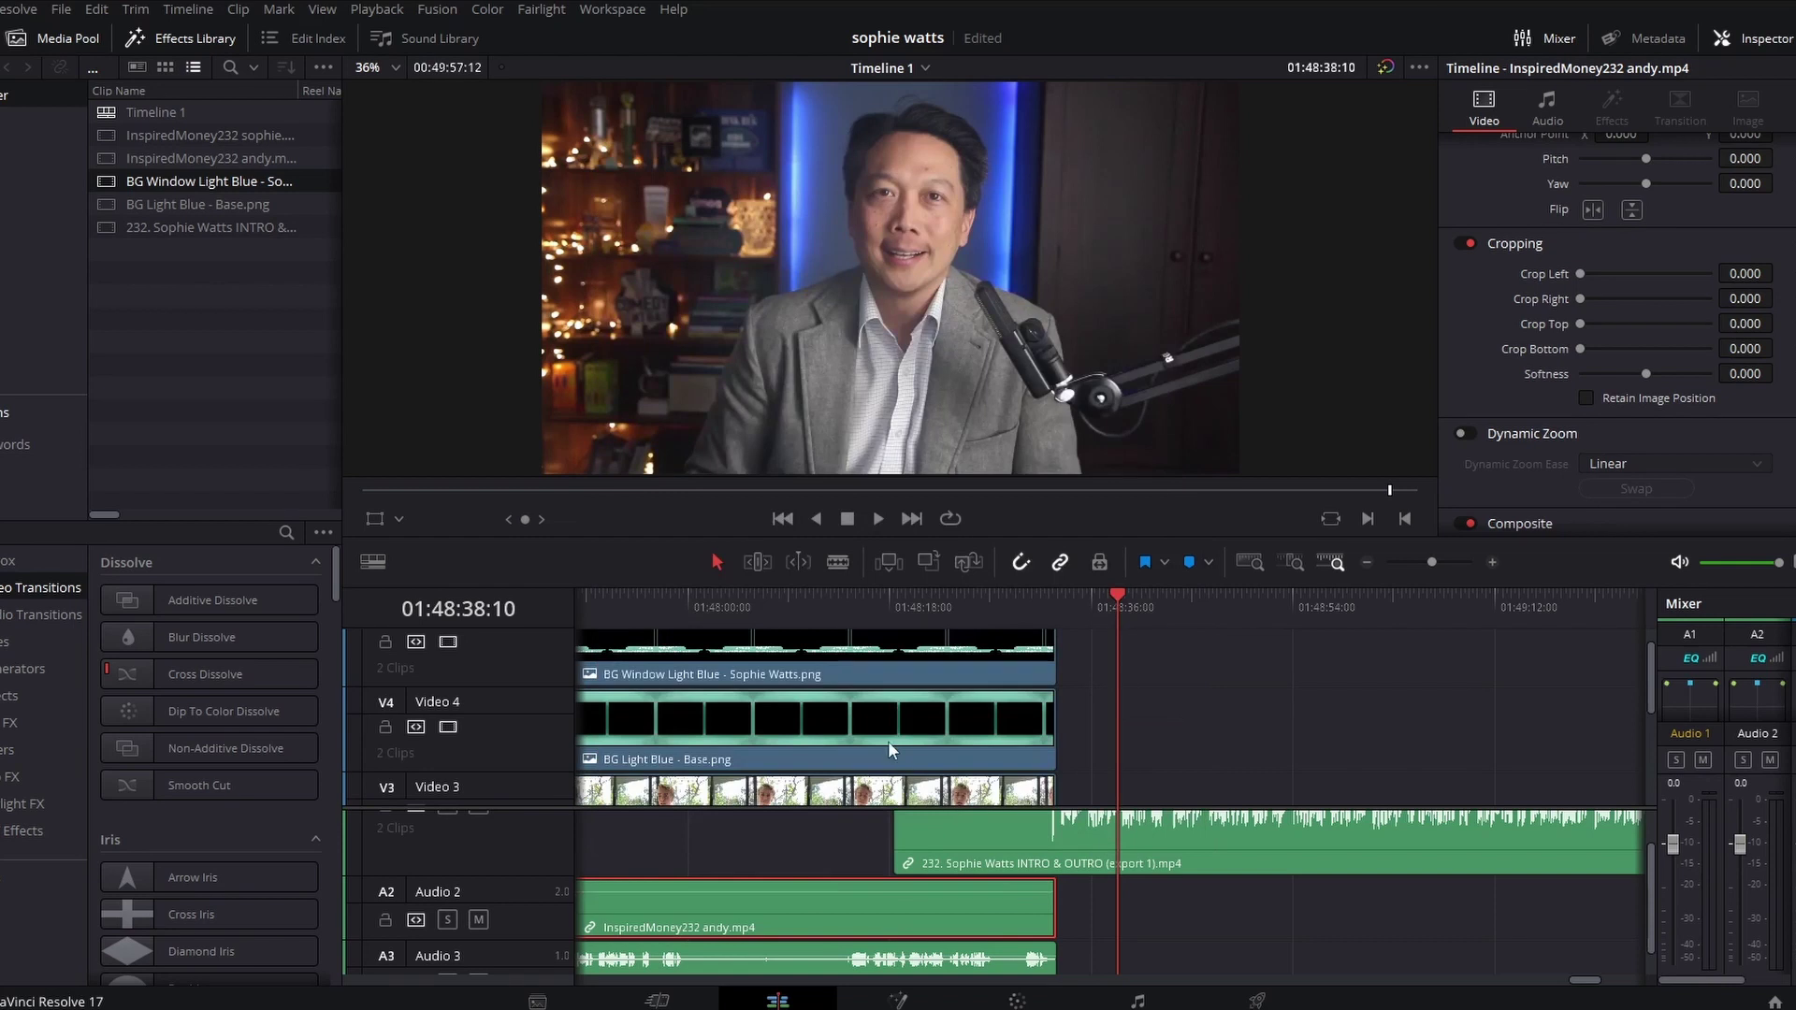
- Give the guest's audio clip the same Stereo format with Embedded Channel 1 on the right
scroll(996, 960, down, 2)
right_click(946, 956)
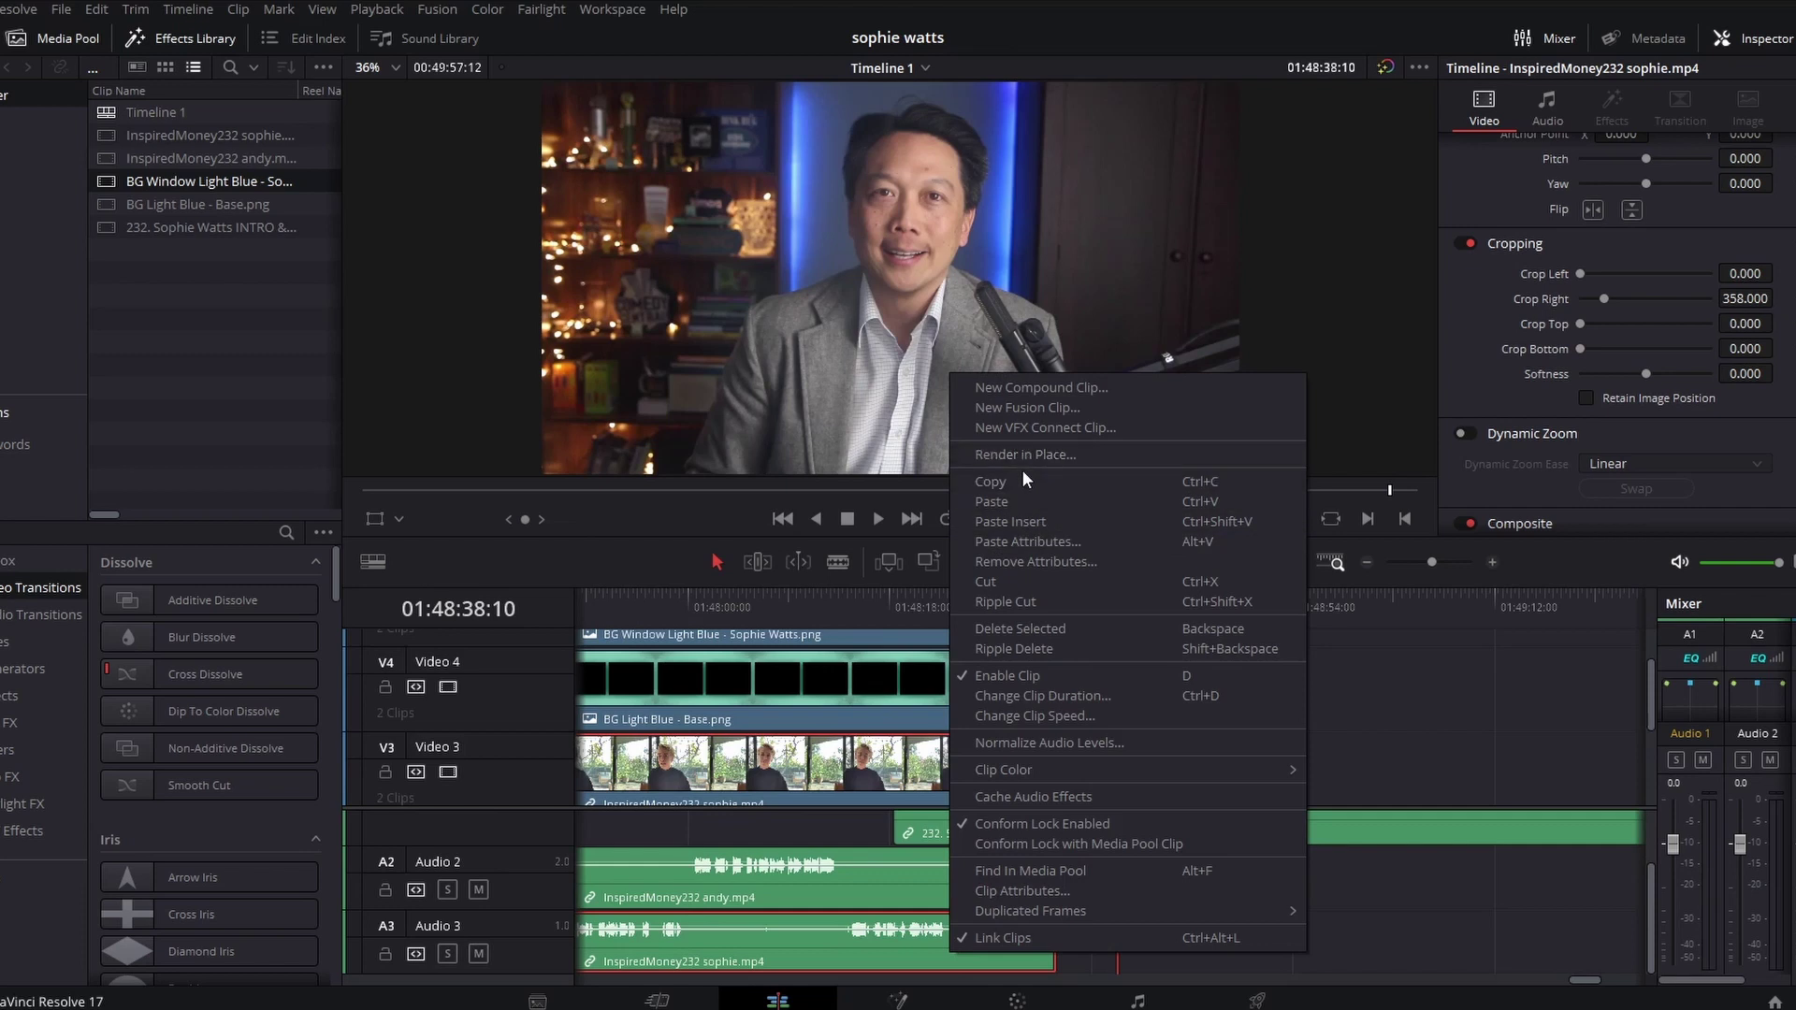
click(1093, 896)
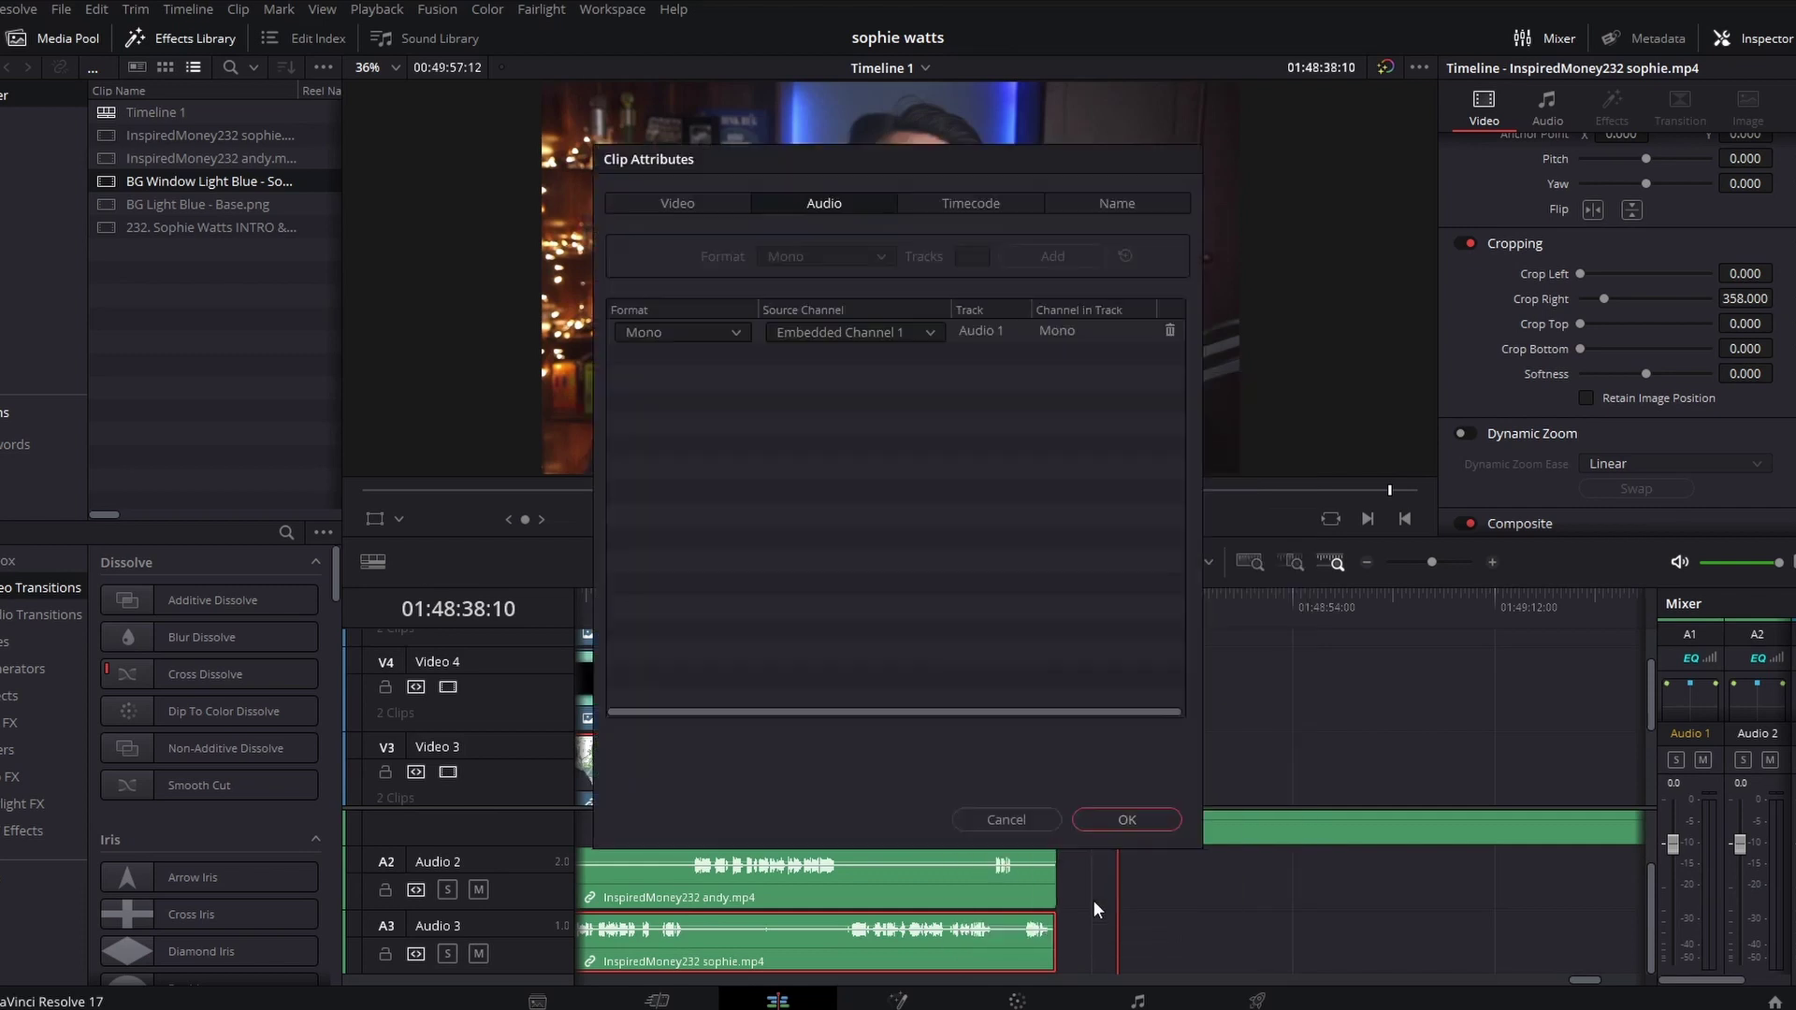
click(688, 335)
click(698, 379)
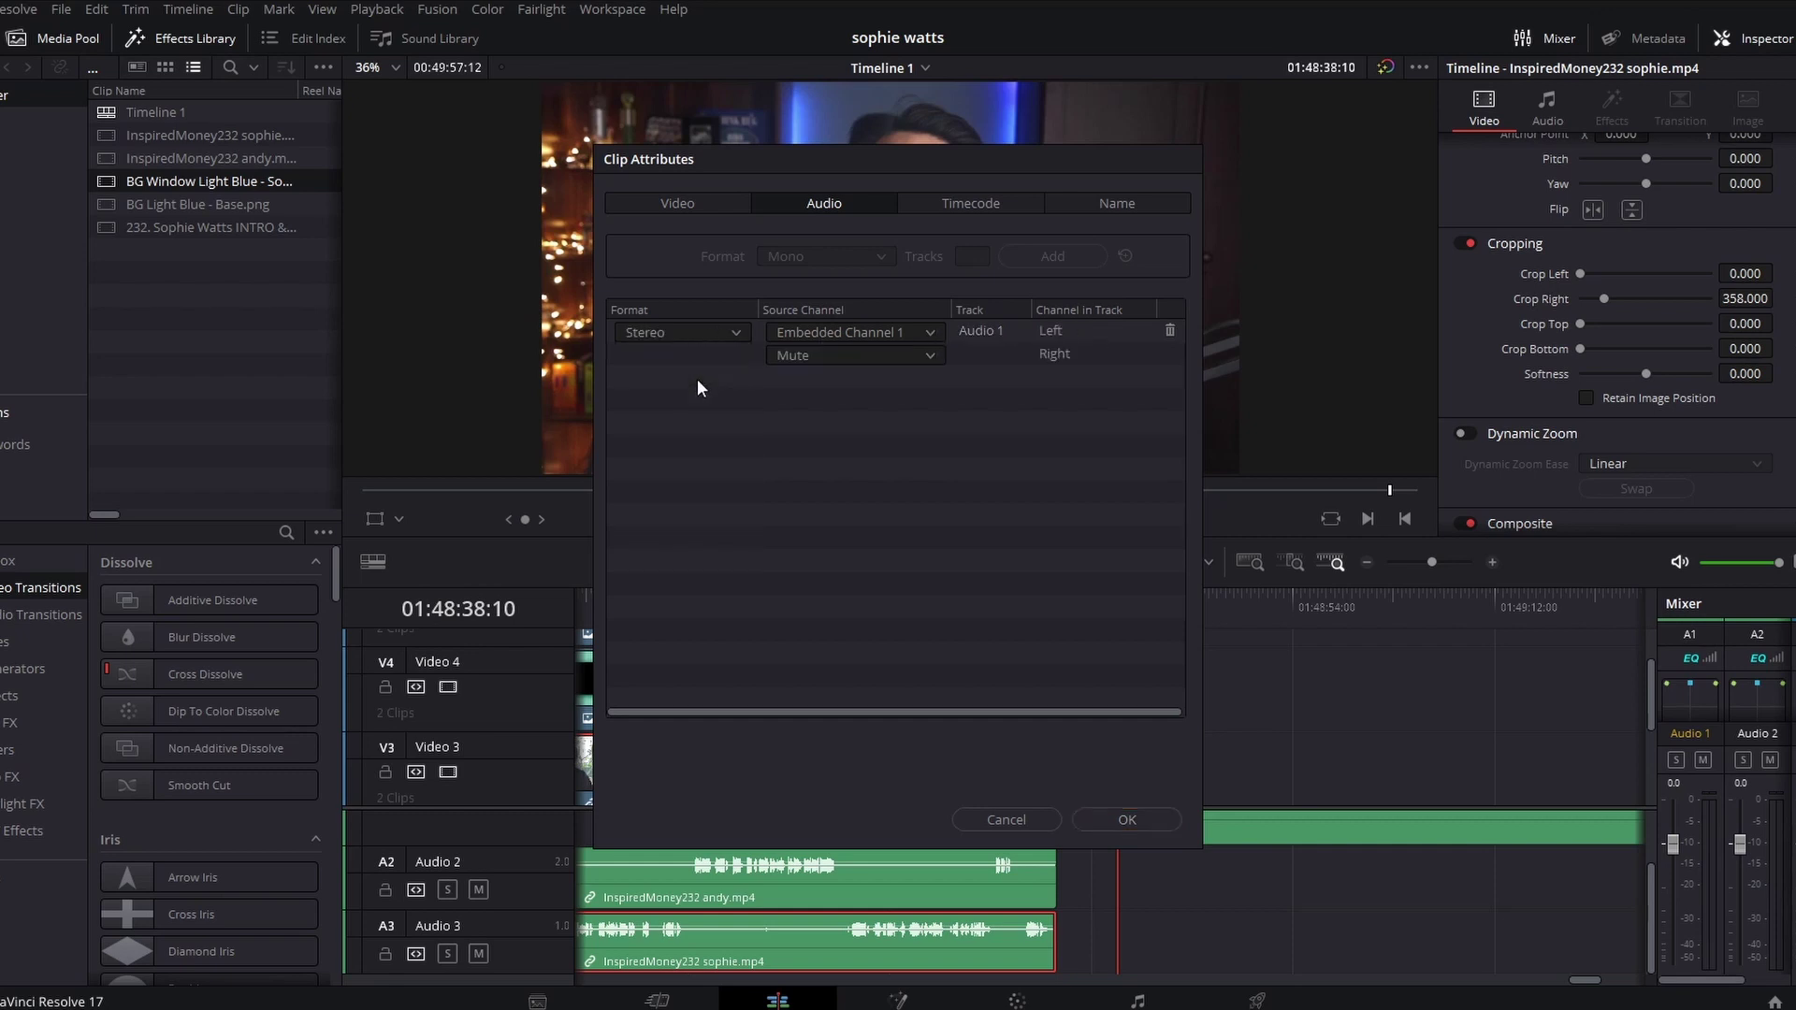
click(838, 365)
click(842, 395)
click(1127, 821)
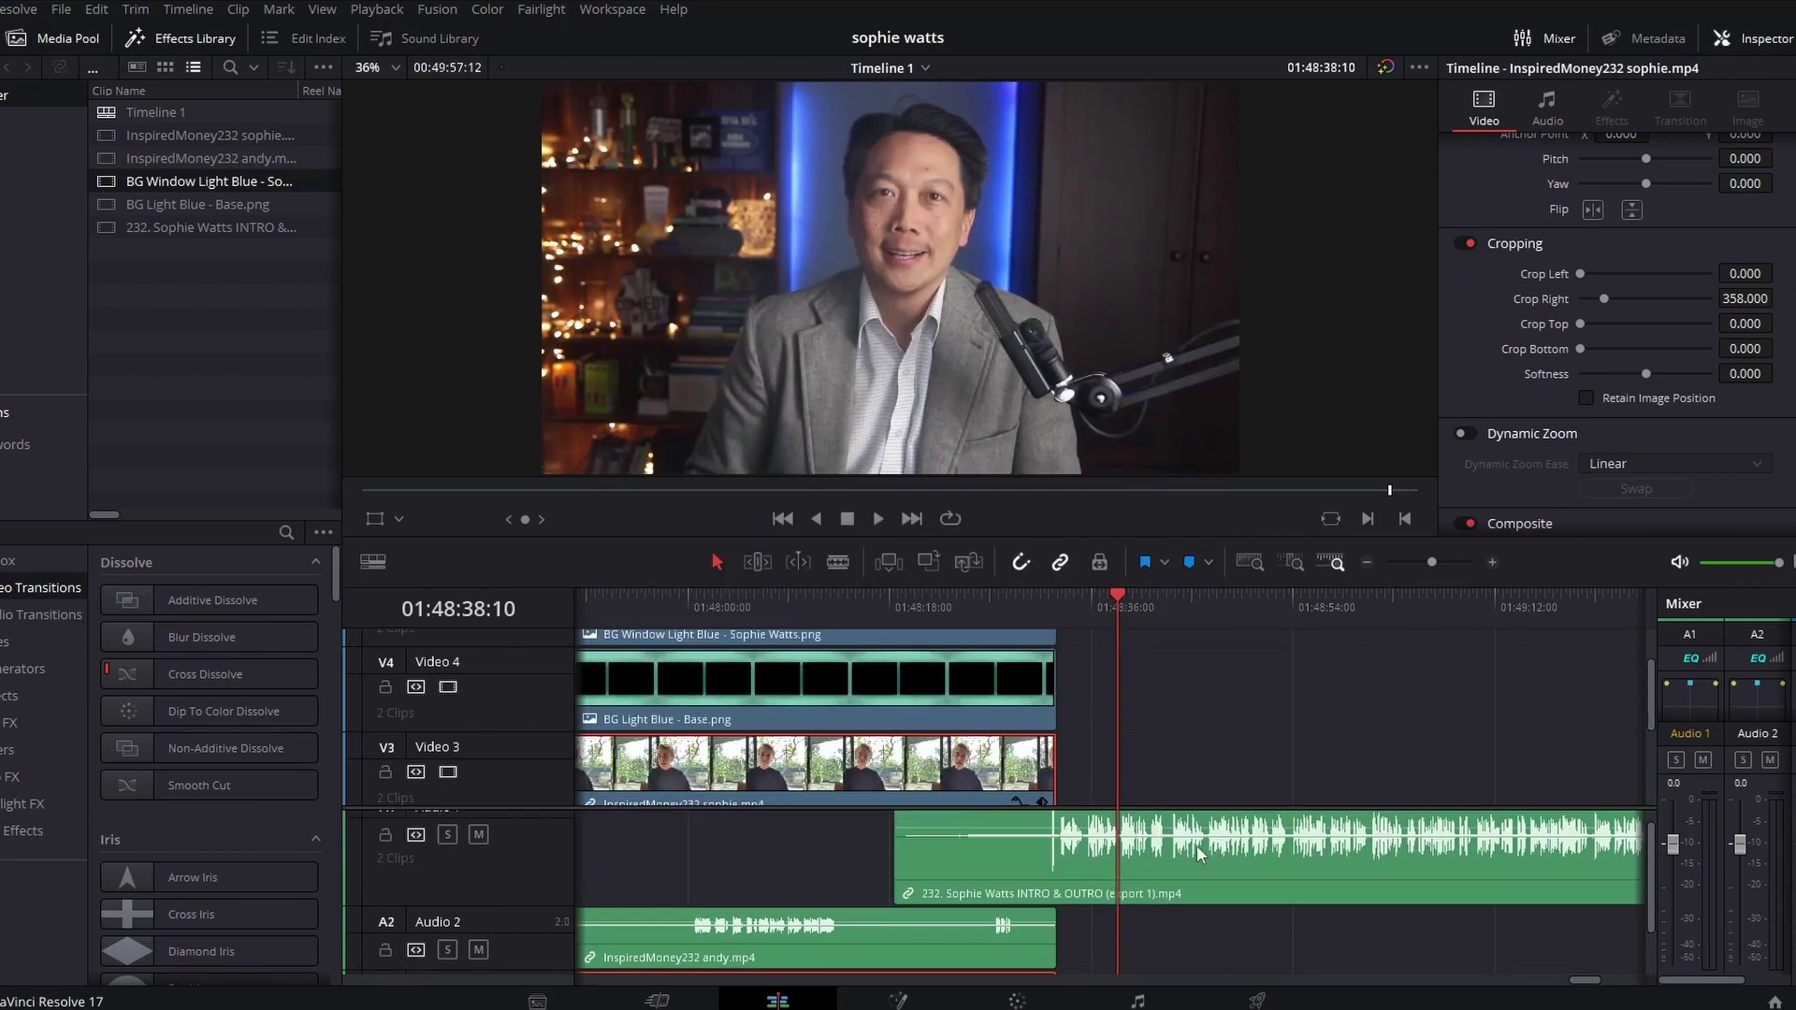
- Check the outro audio clip's attributes and keep its existing stereo setup
right_click(1208, 862)
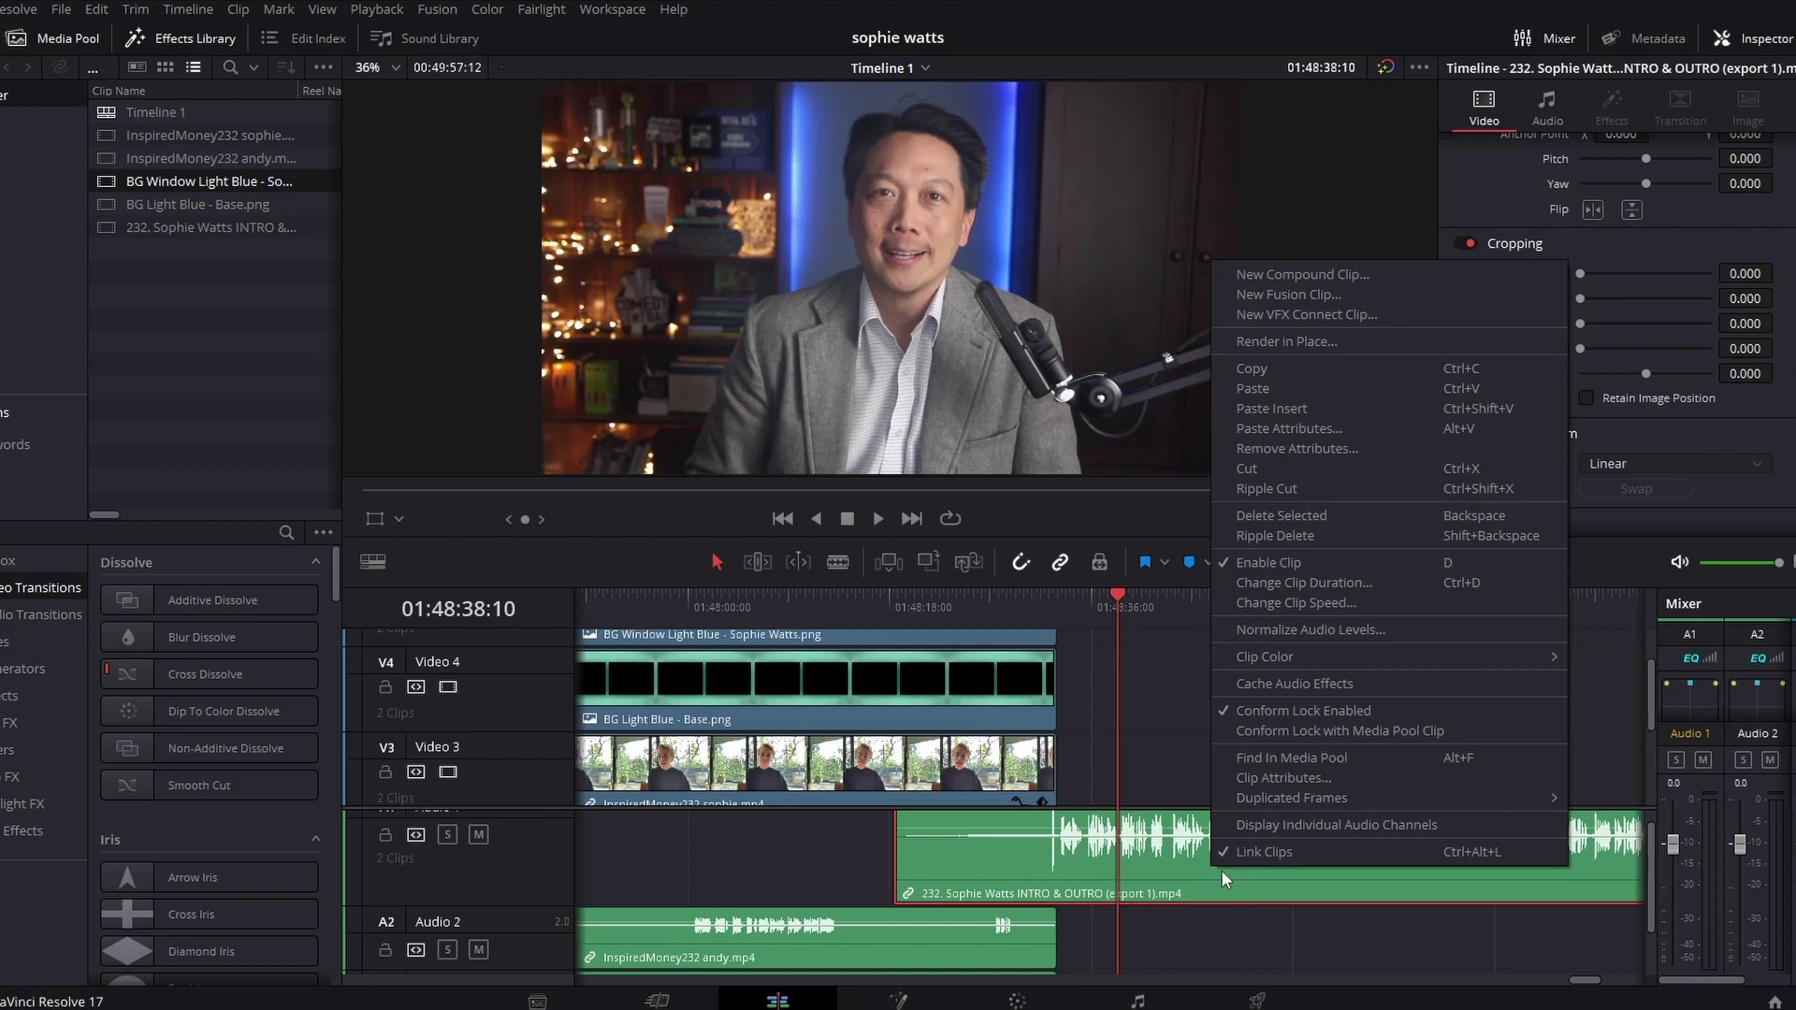
click(1276, 782)
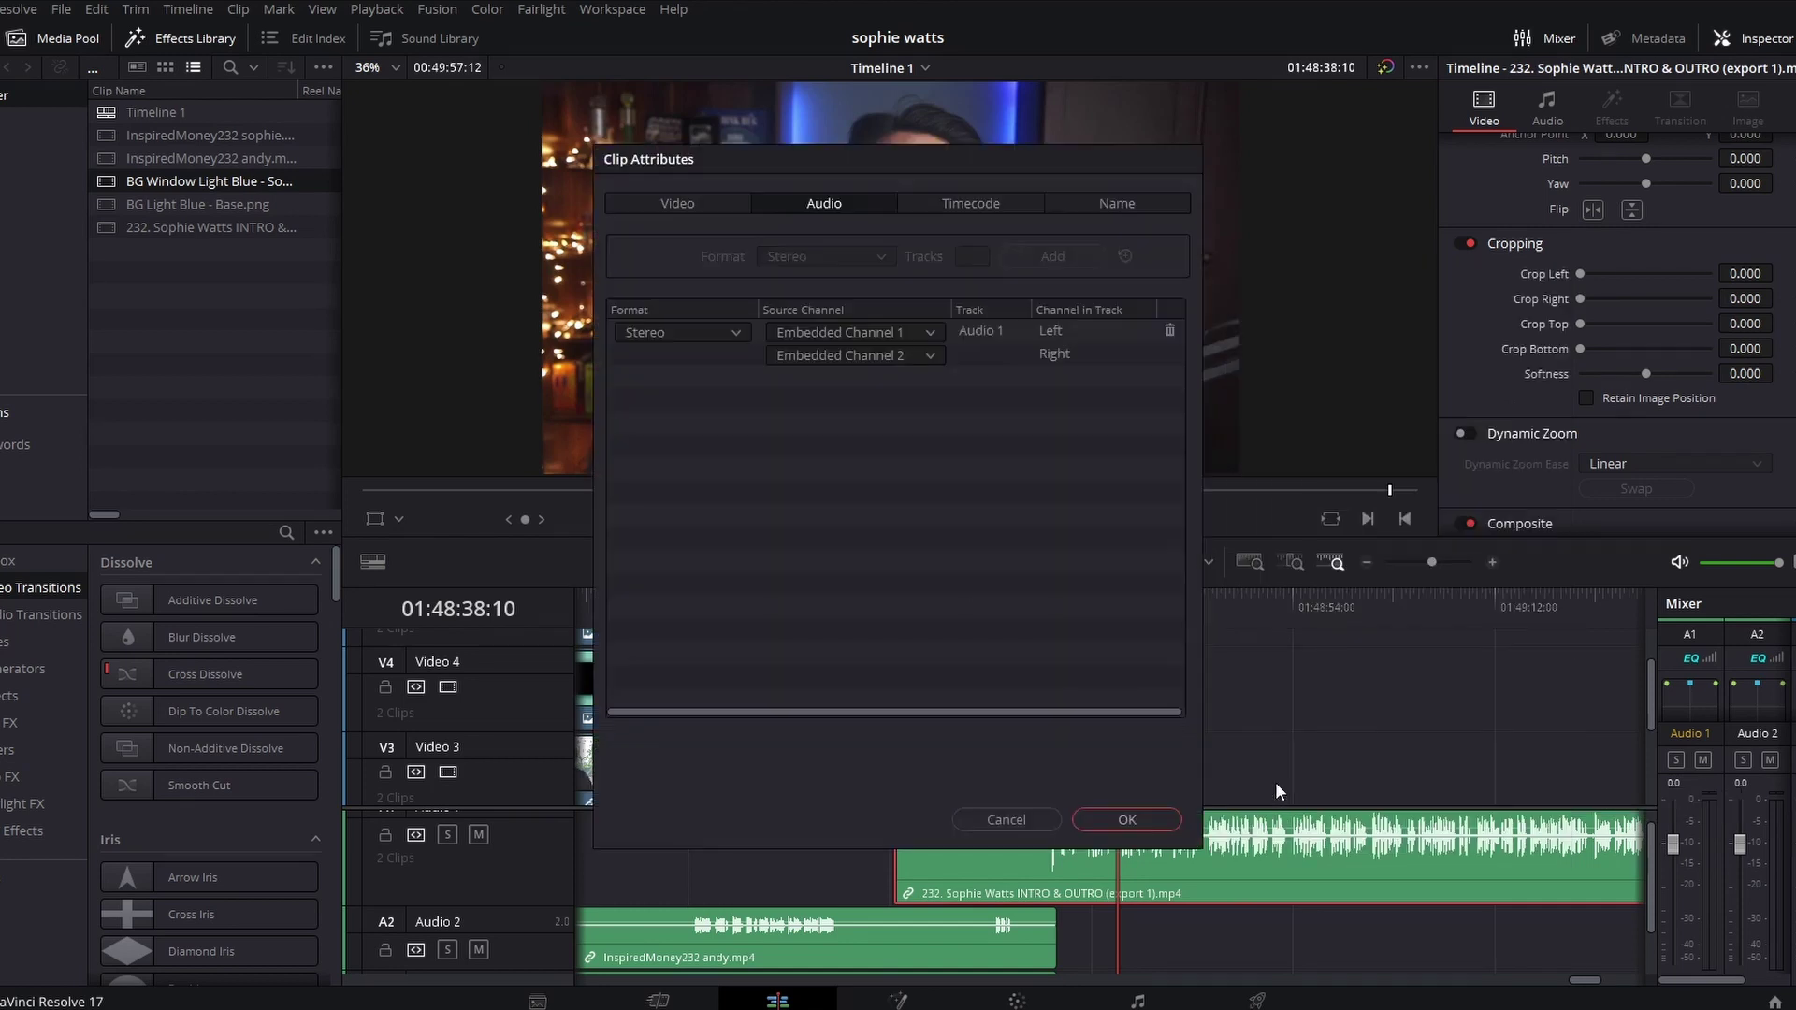
click(1147, 817)
- Go to the investing website section at 01:01:48:14 and zoom in there
click(1365, 562)
click(1365, 561)
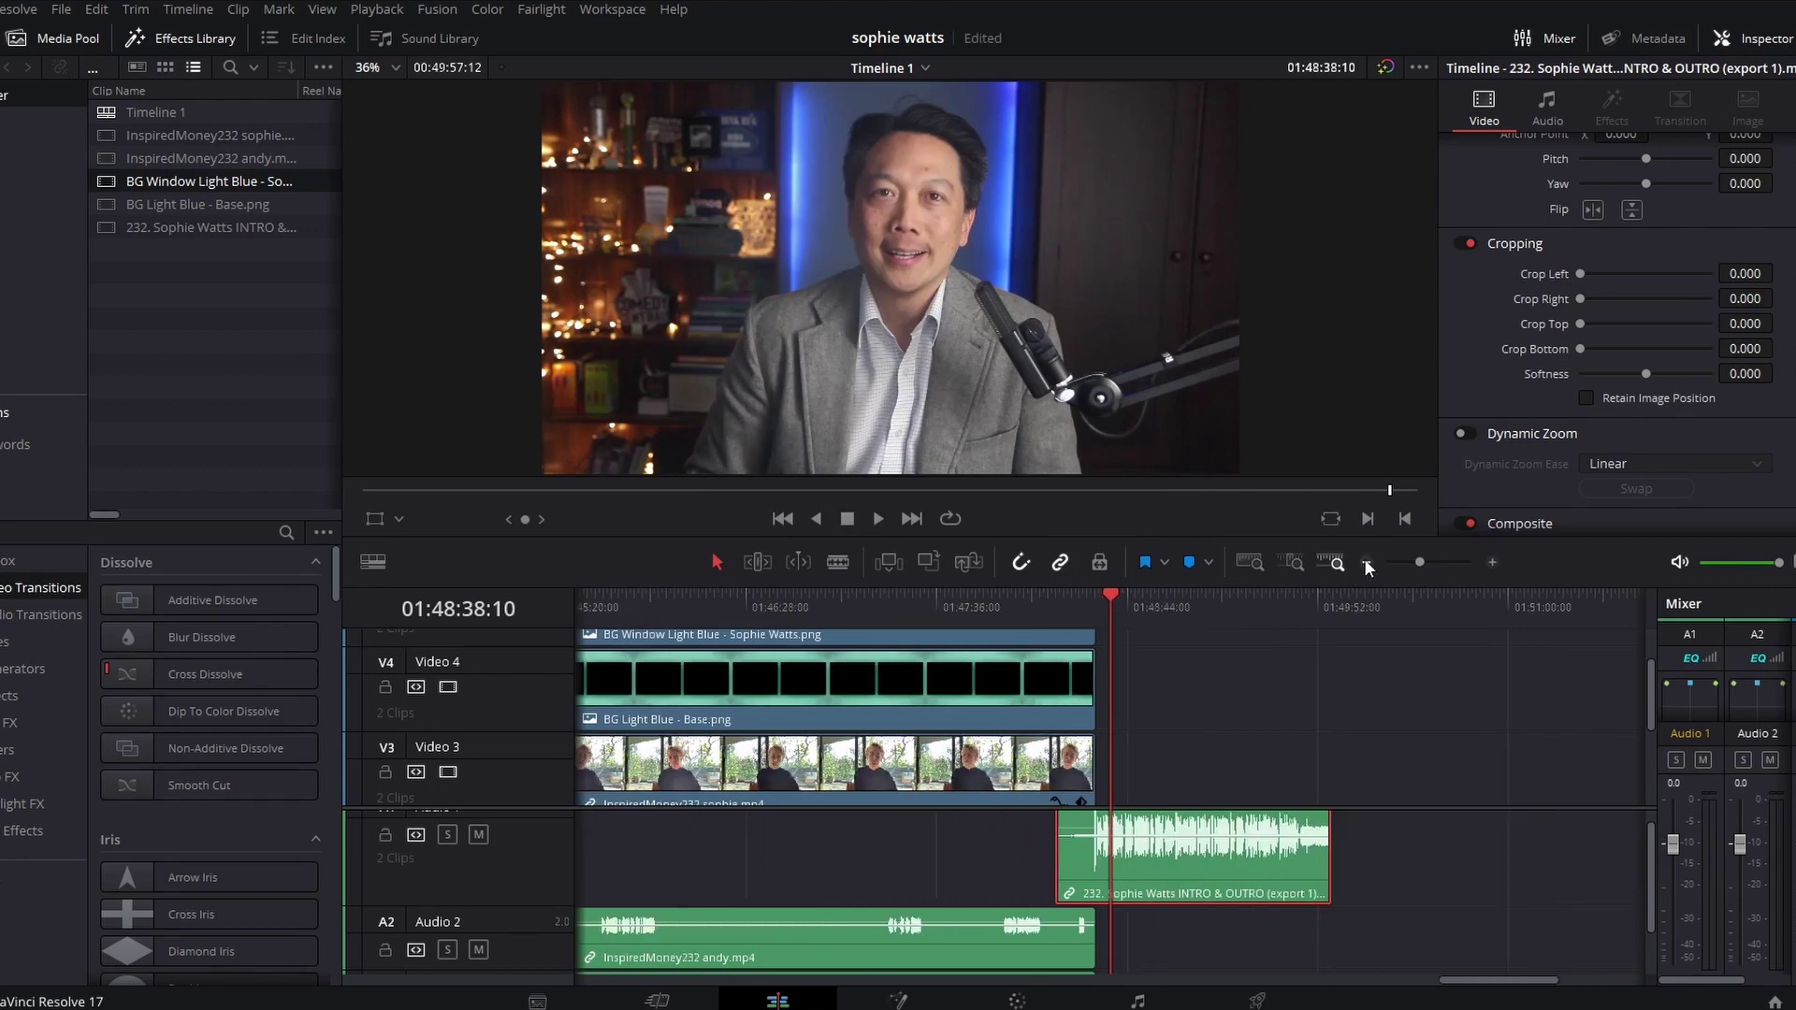
click(1365, 562)
click(1365, 561)
click(1364, 561)
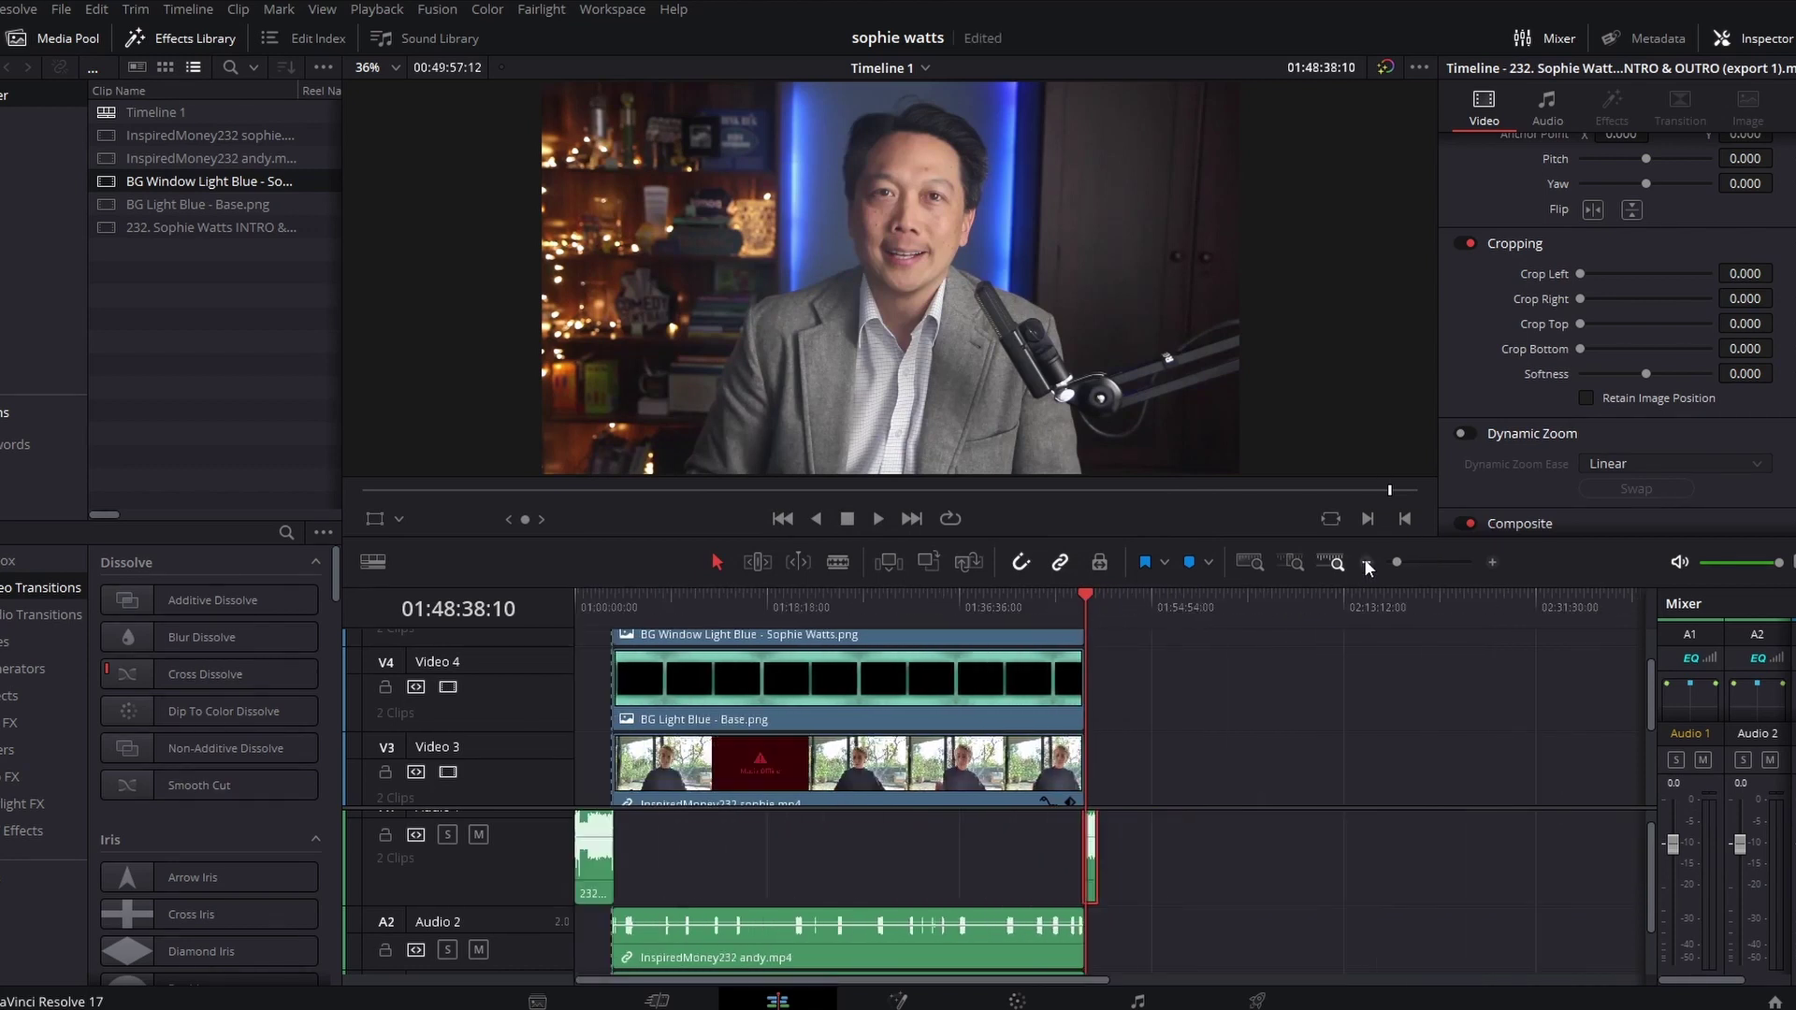
click(591, 600)
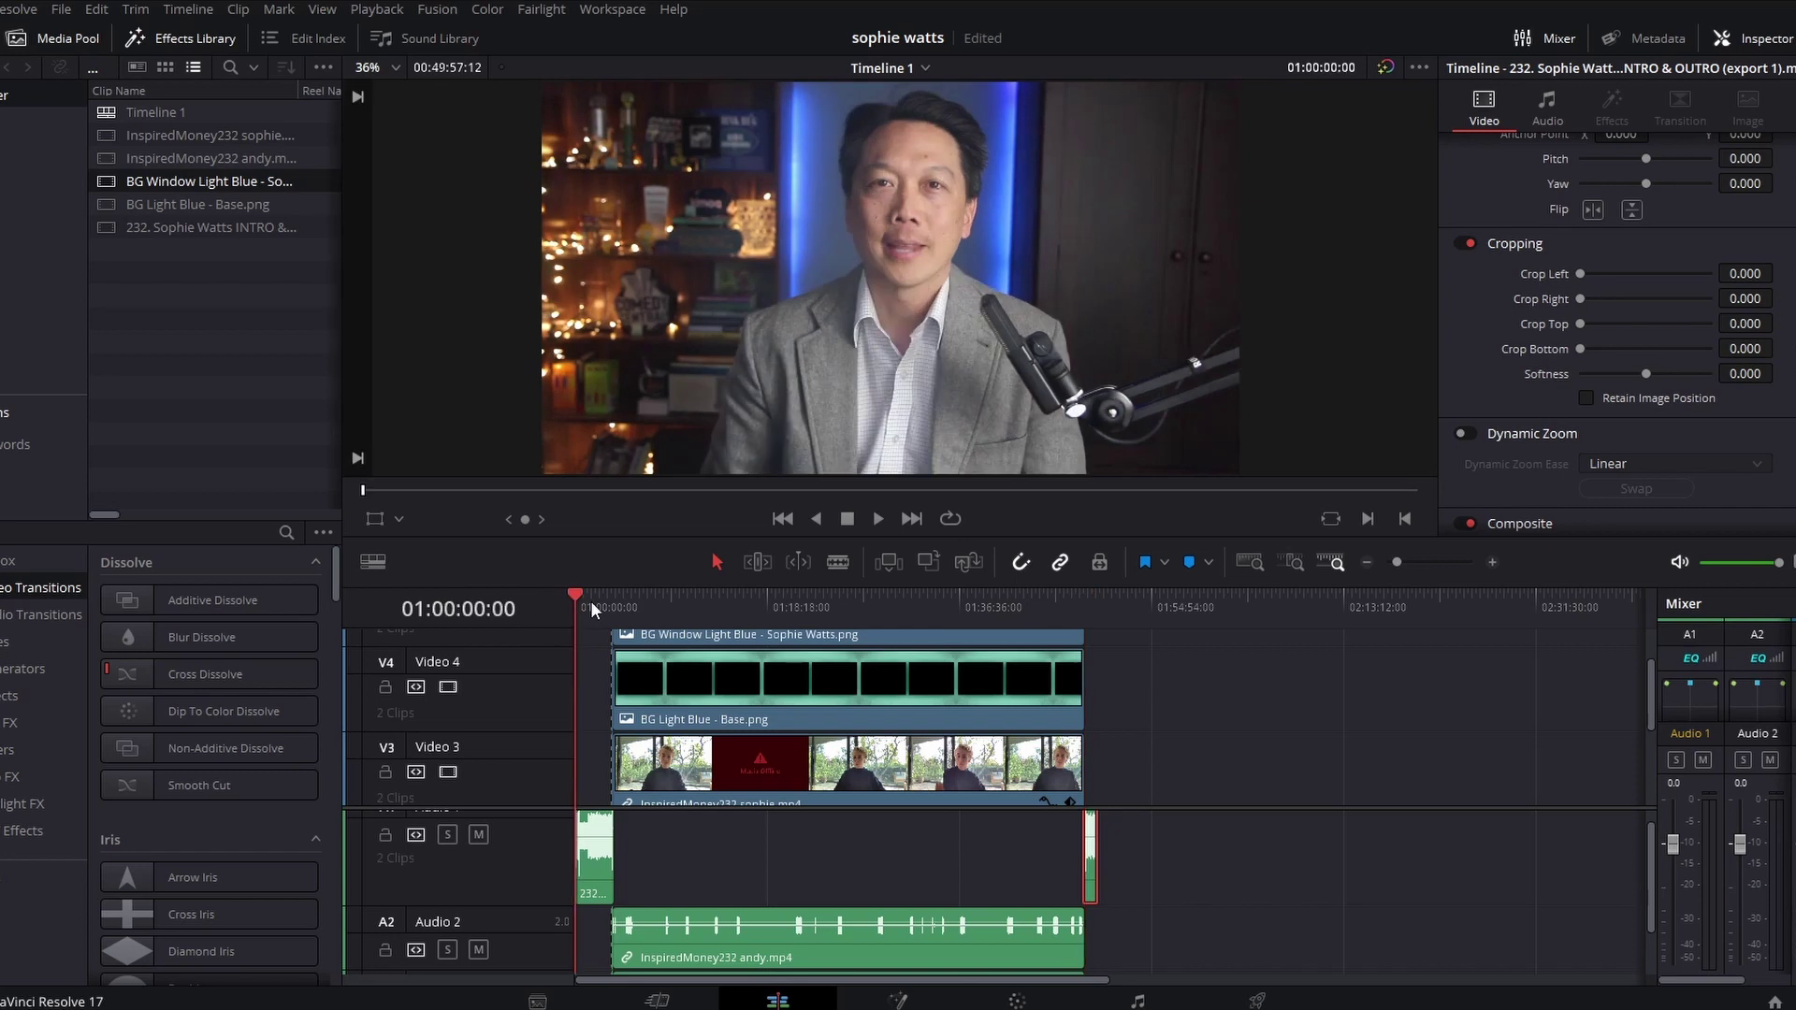
key(Down)
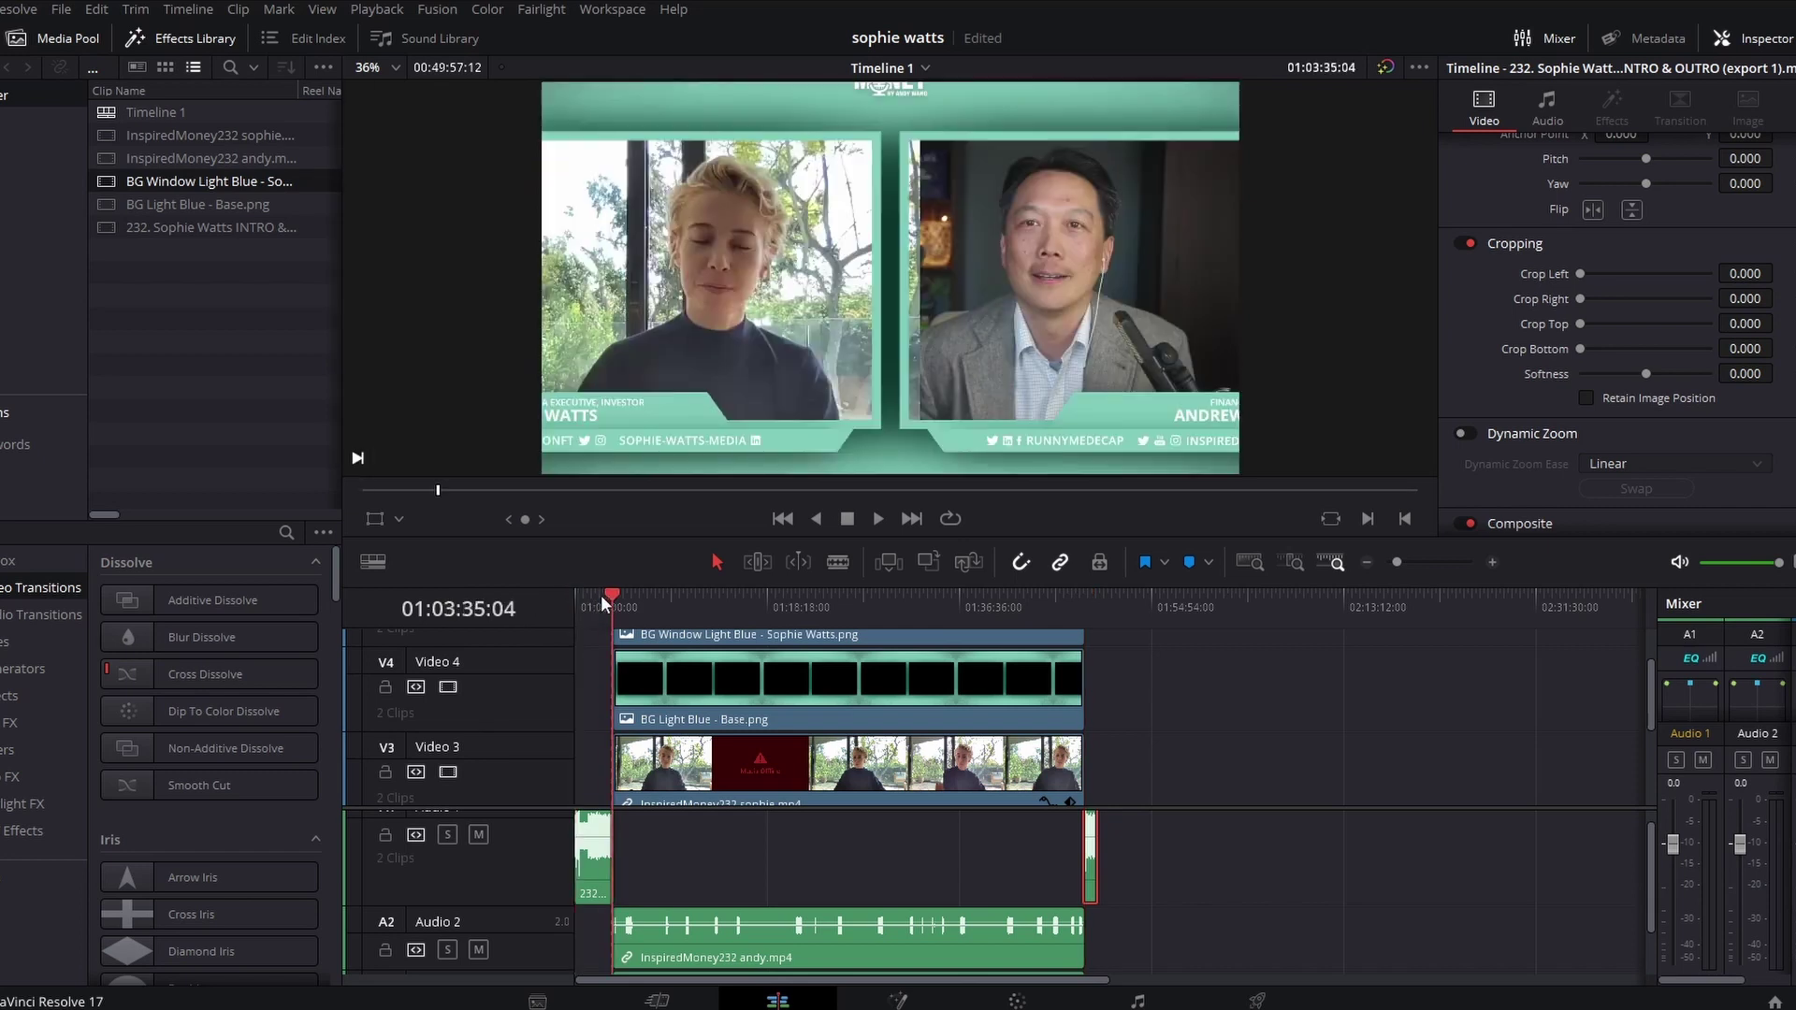
click(593, 598)
click(1486, 564)
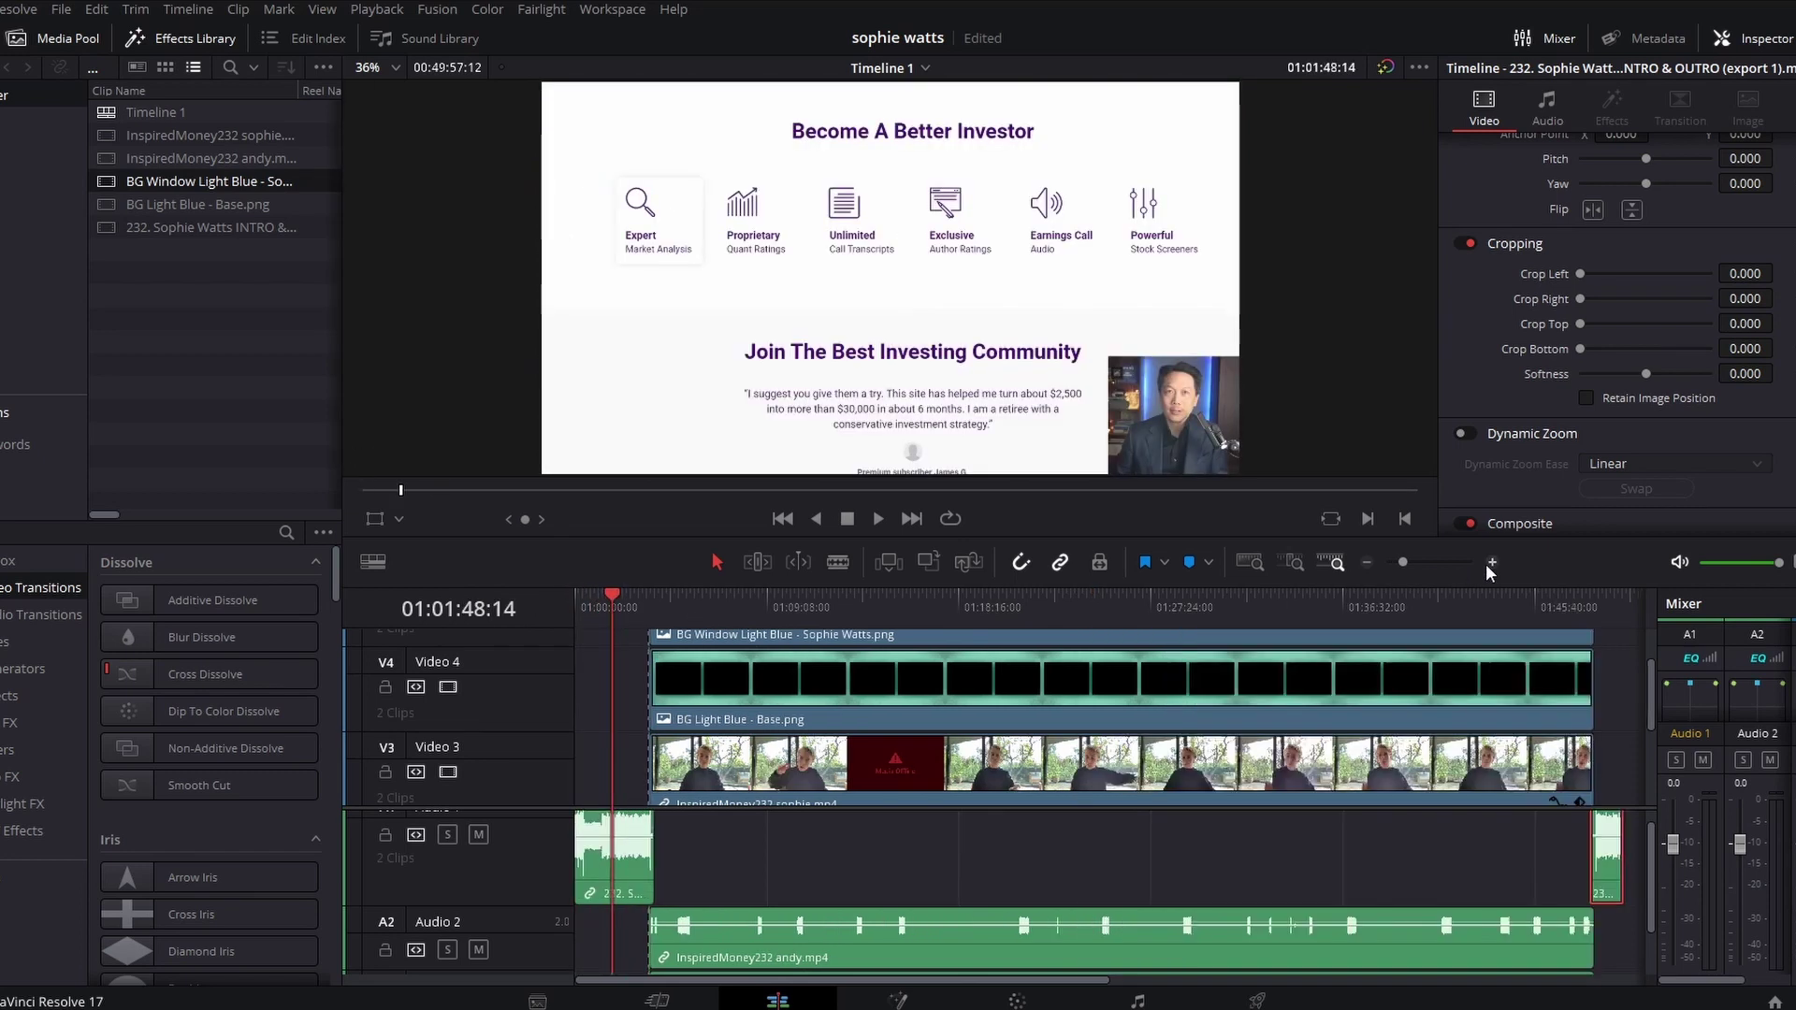
click(1487, 564)
- Lower the Audio 1 fader to -0.5 dB and play back to hear the new level
key(space)
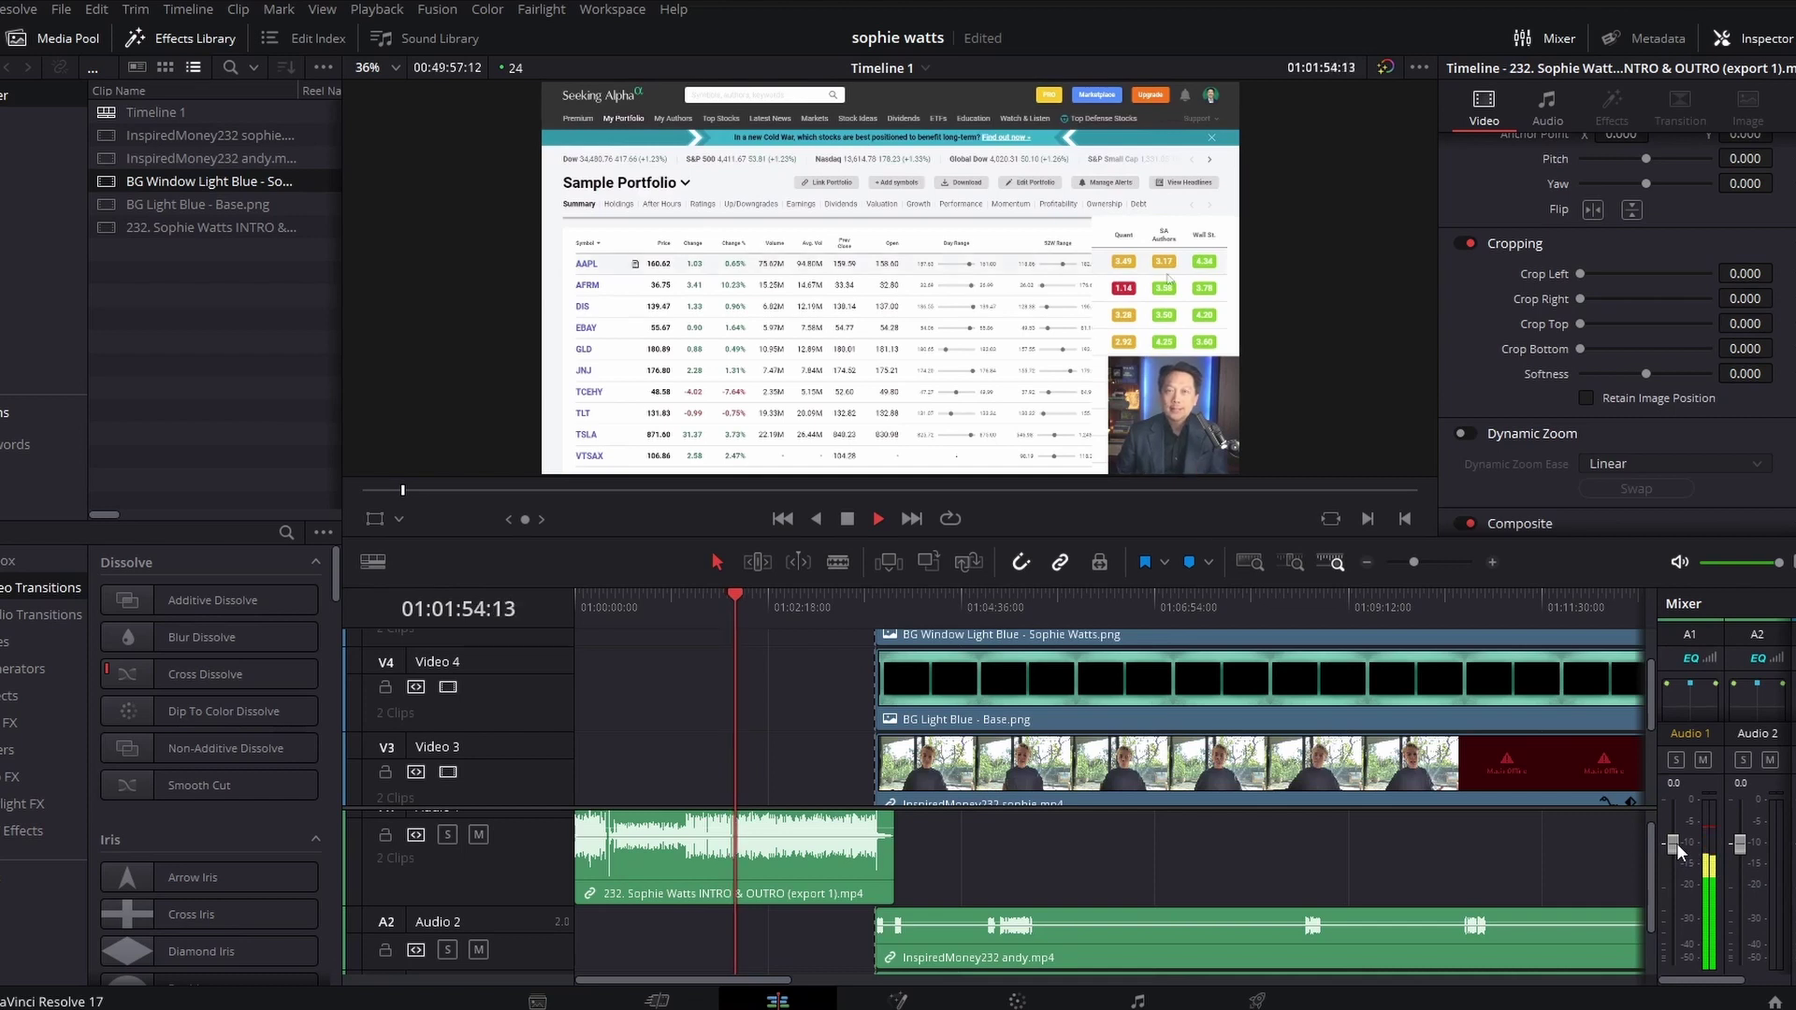
key(space)
drag(1676, 848, 1679, 858)
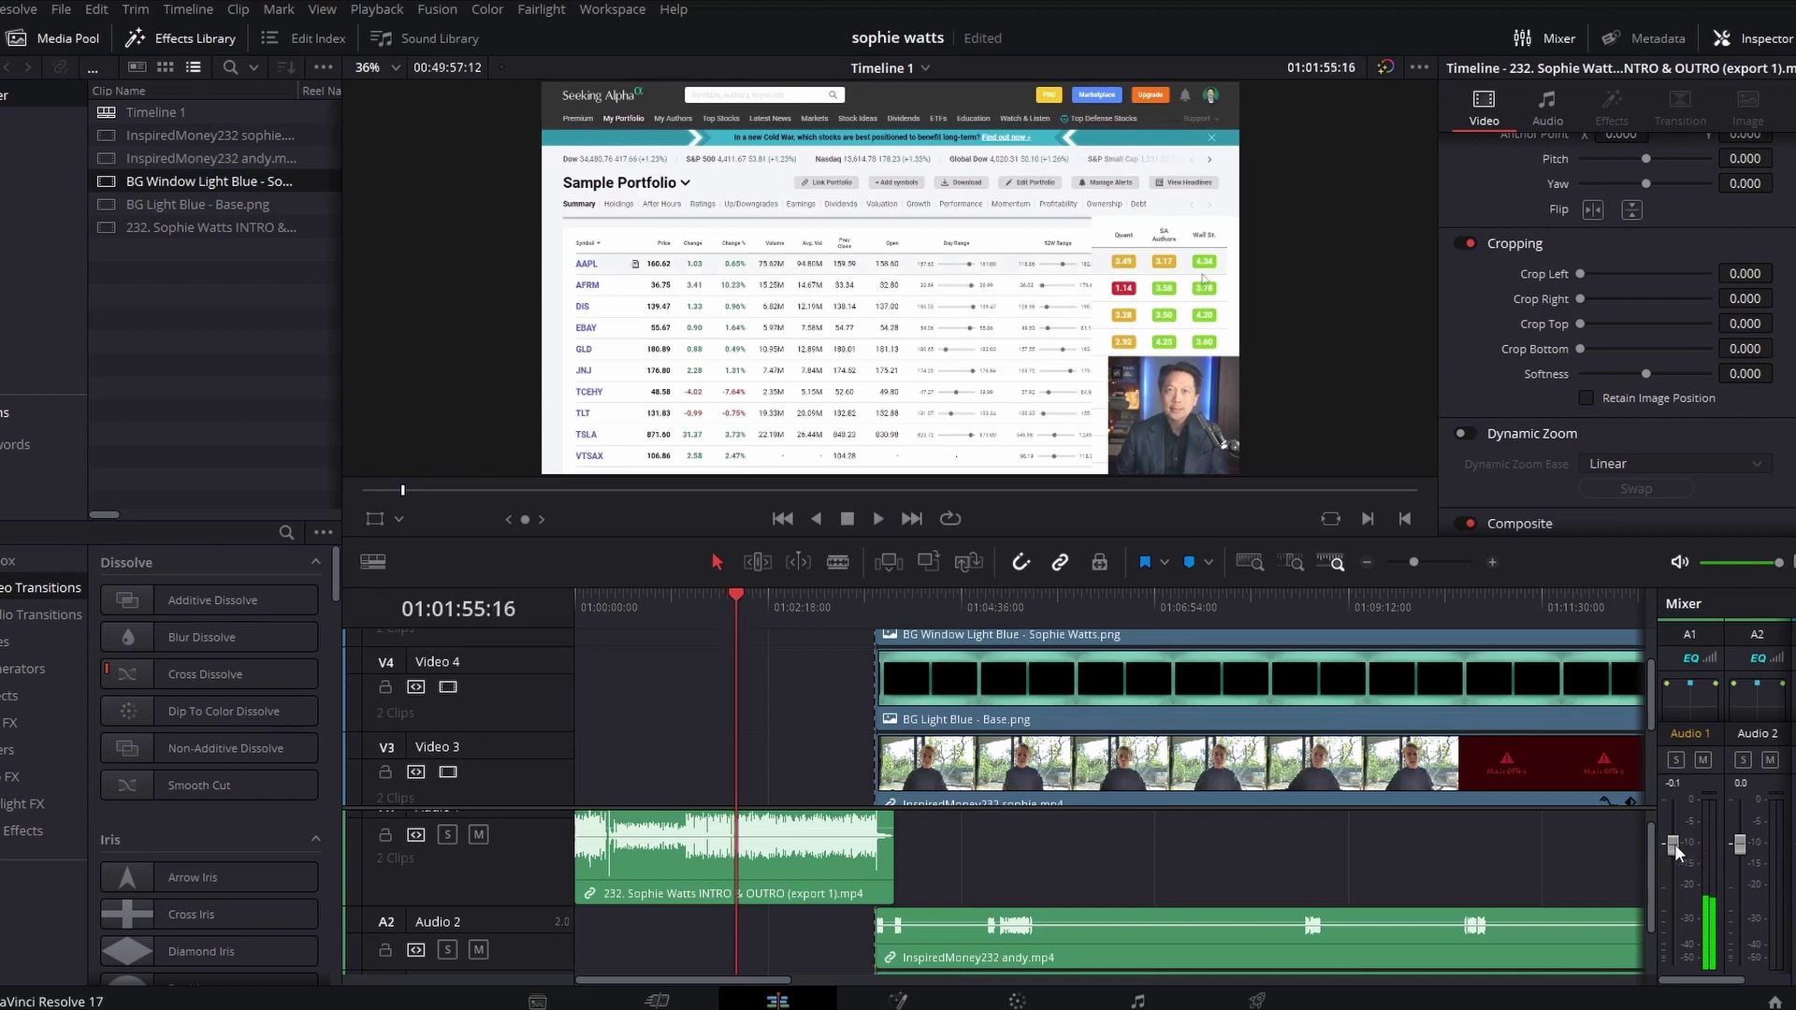
key(space)
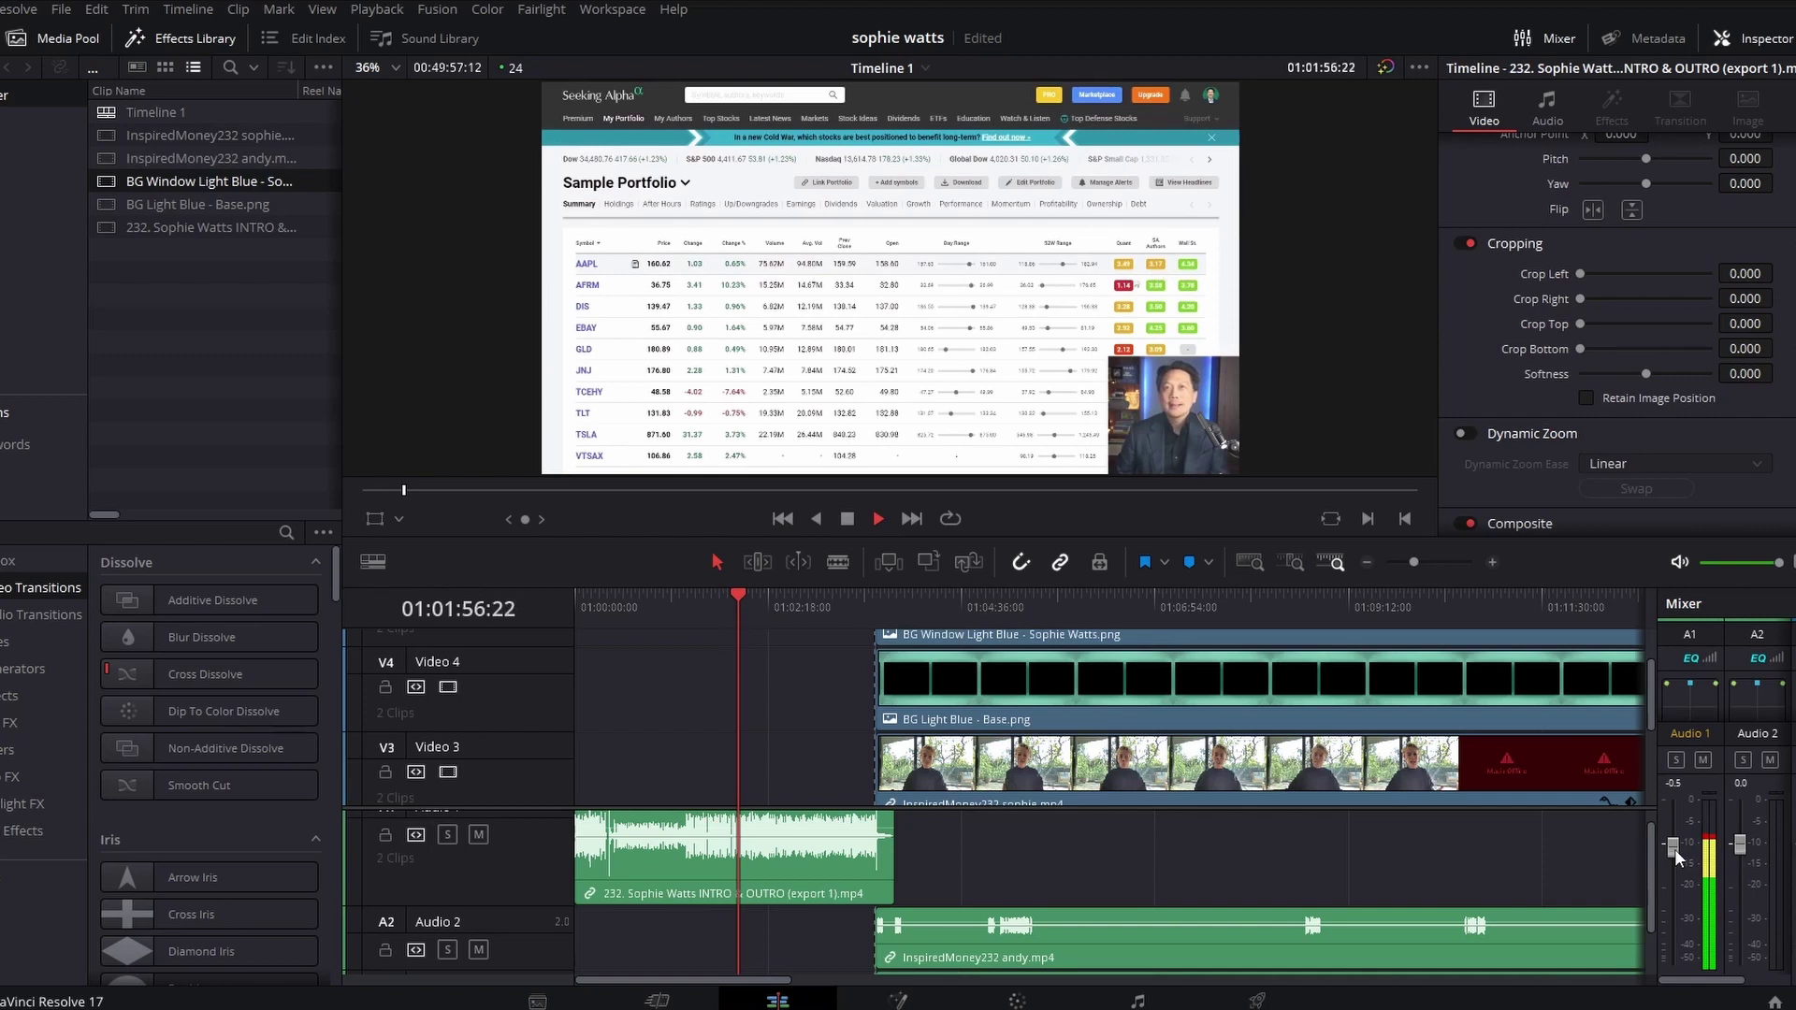
key(space)
click(998, 609)
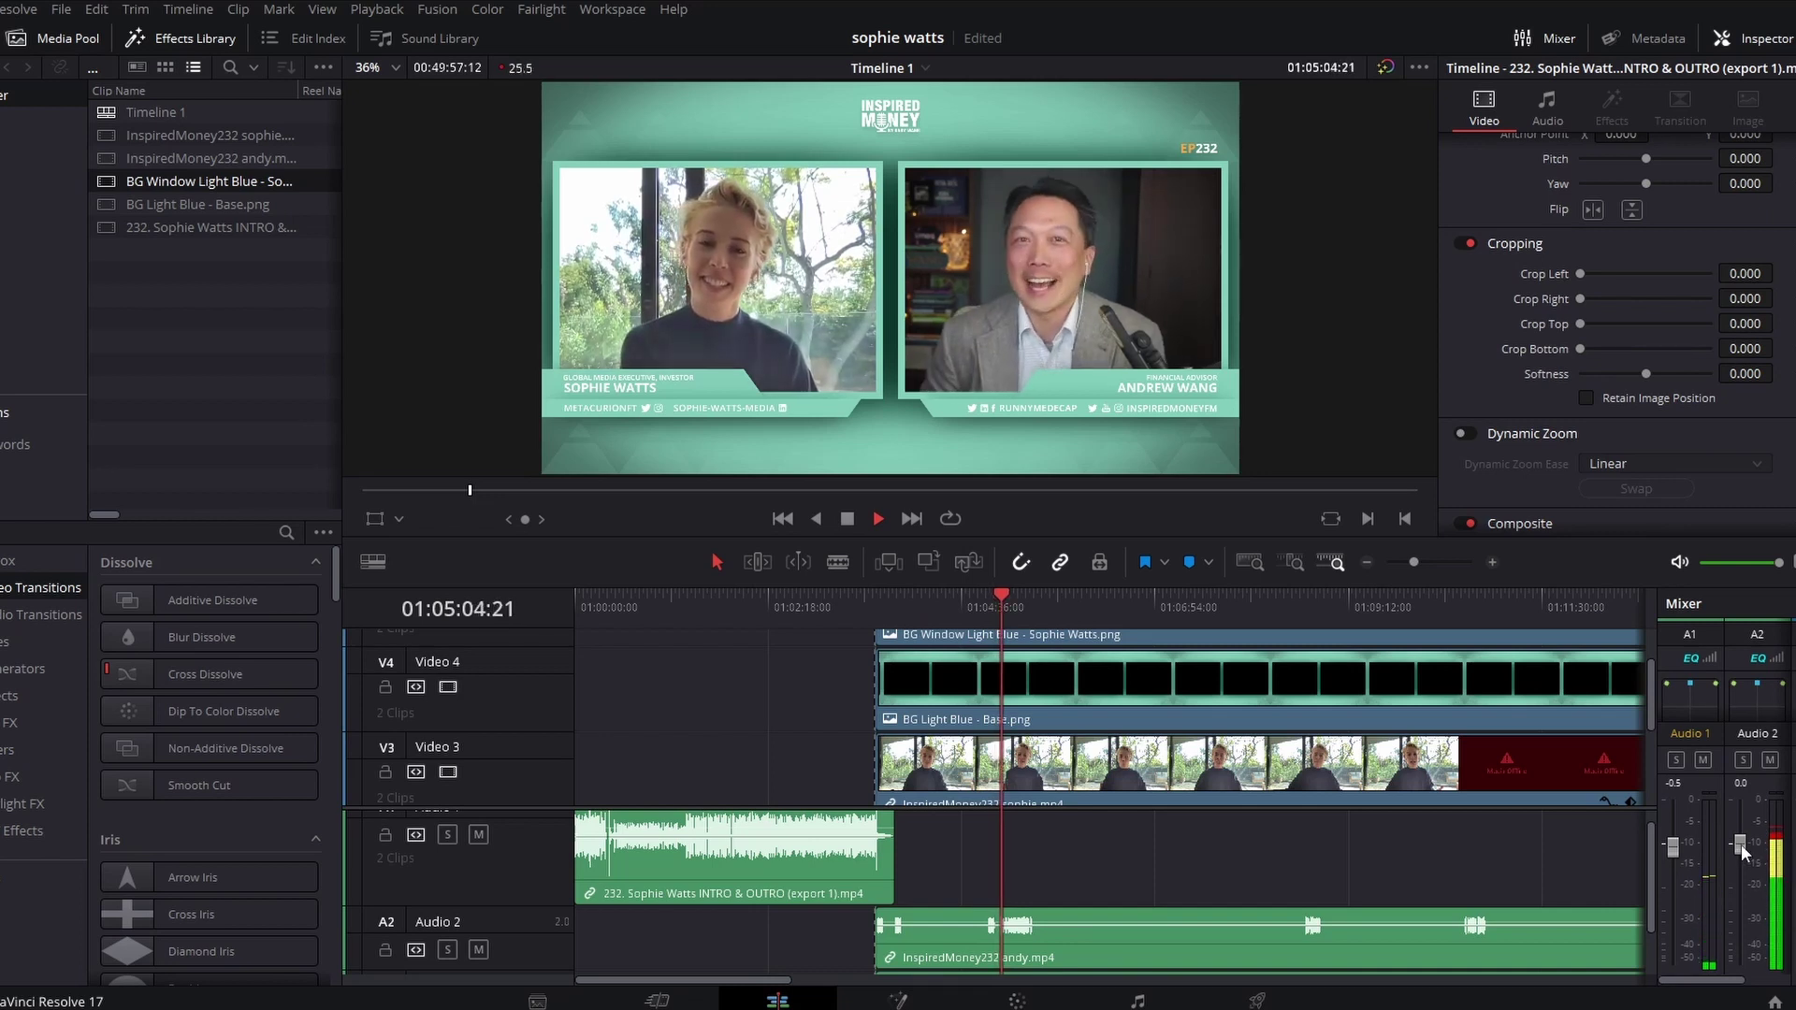
- Pull the Audio 2 fader down to -1.0 dB during interview playback
drag(1741, 845, 1743, 850)
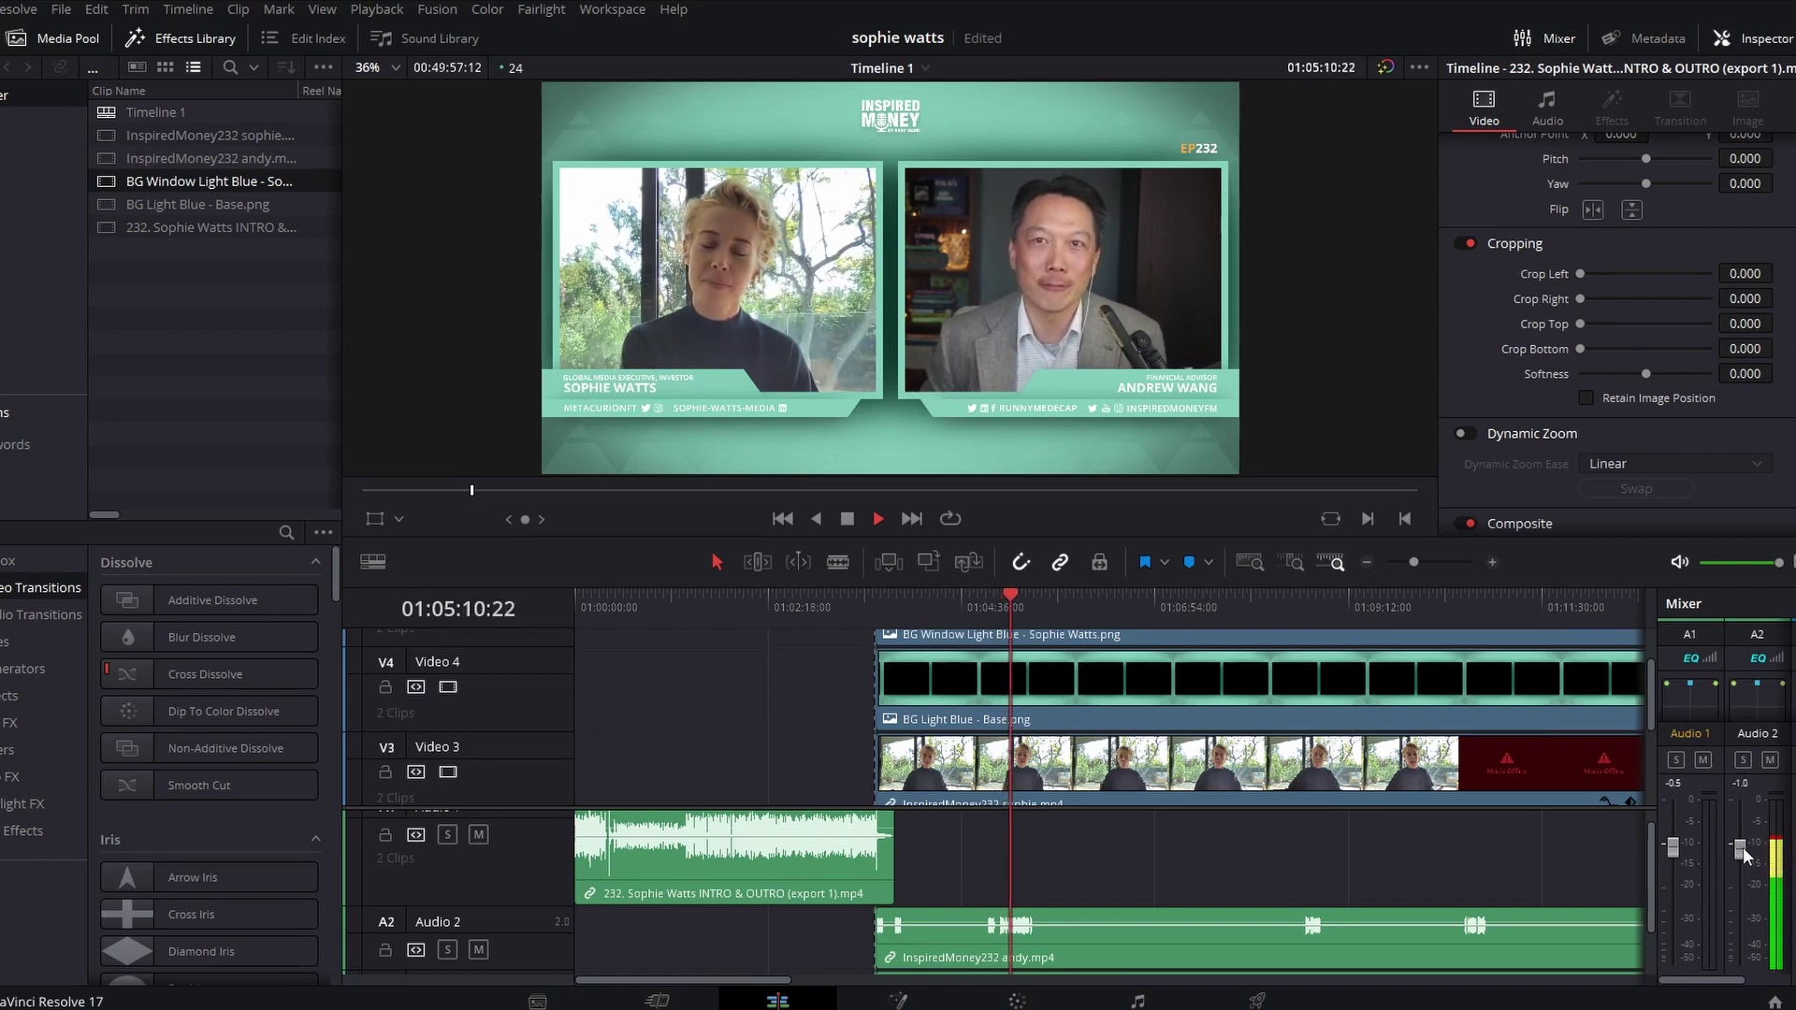
key(space)
click(1063, 603)
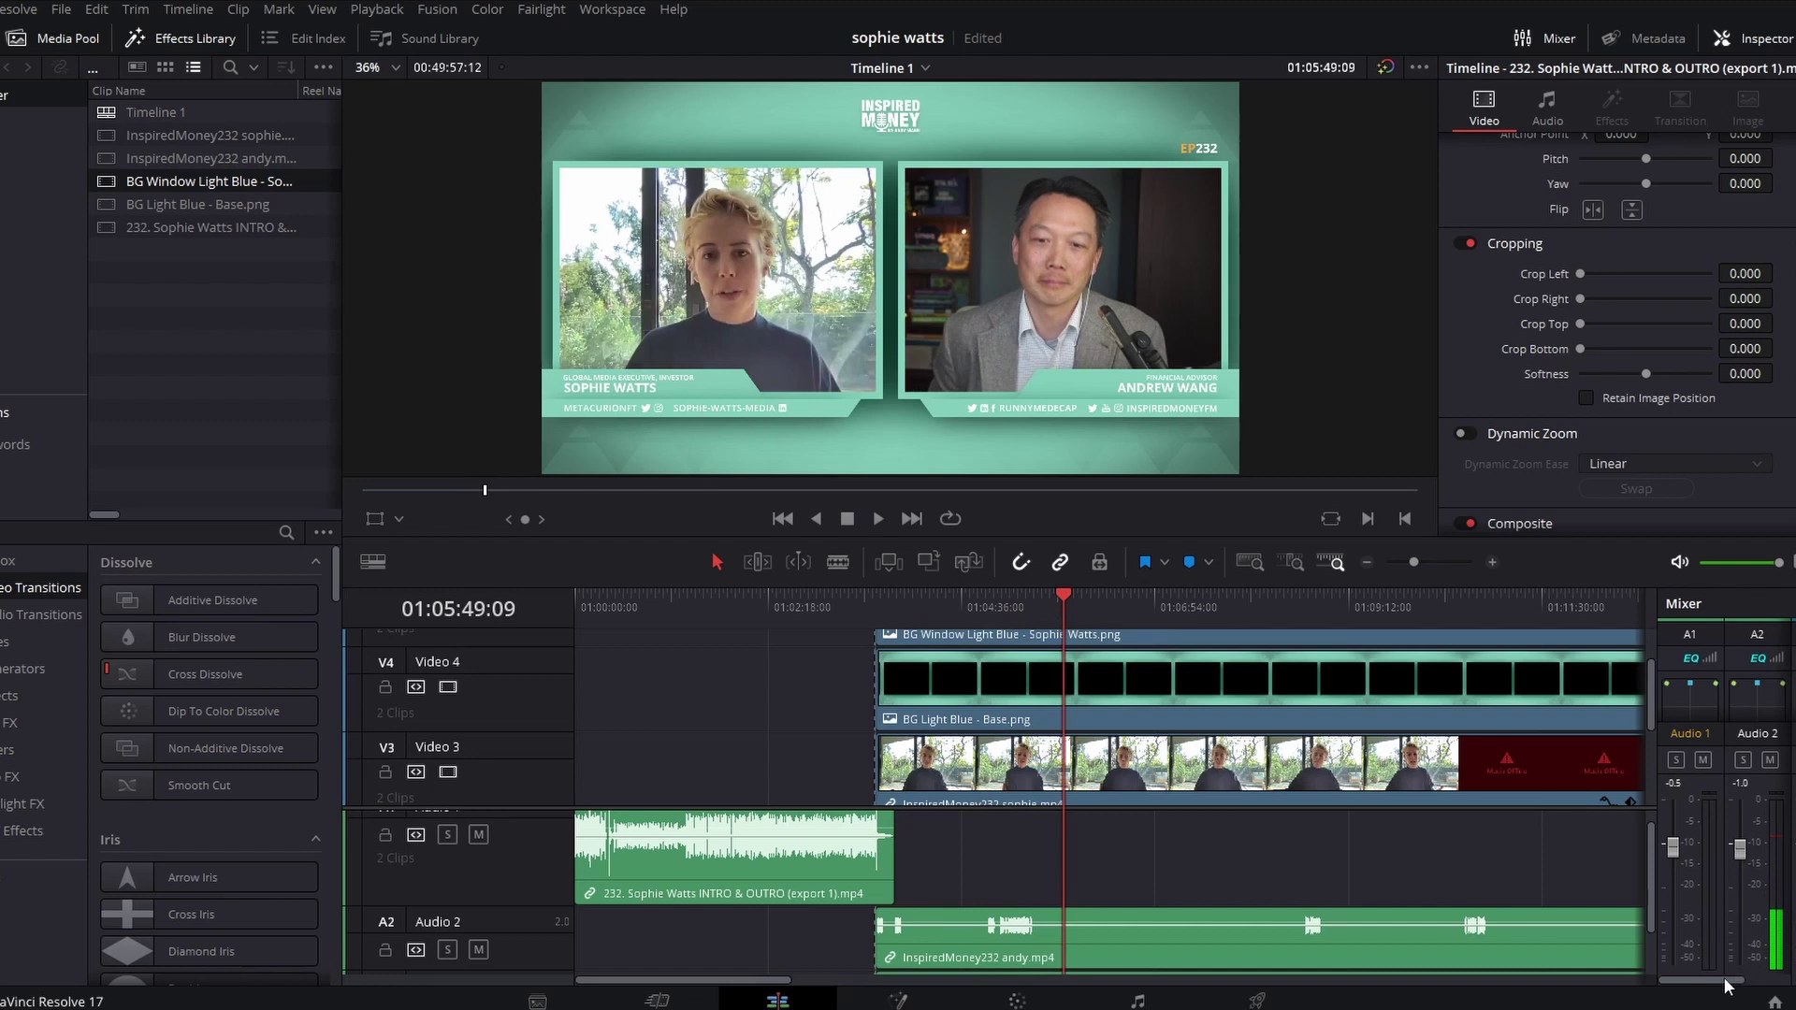
- Lower the Audio 3 fader to -0.1 dB and replay the interview to compare levels
drag(1726, 984, 1764, 984)
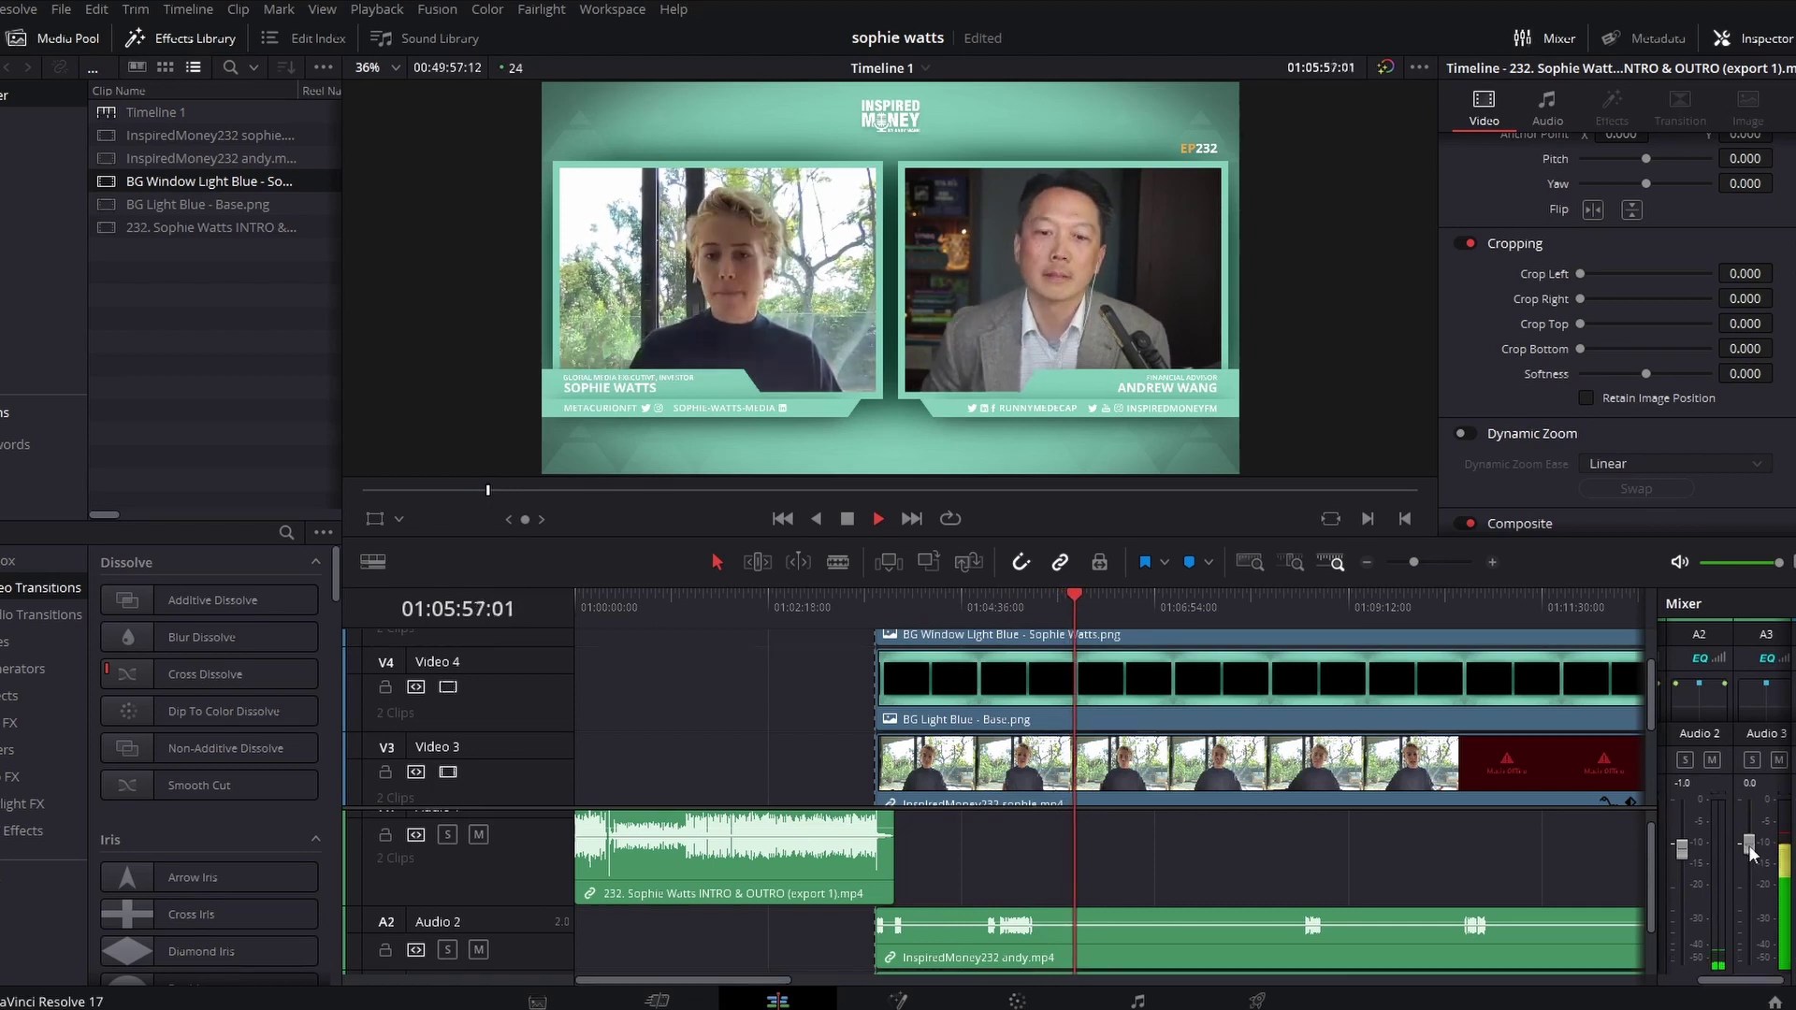
drag(1747, 849, 1752, 851)
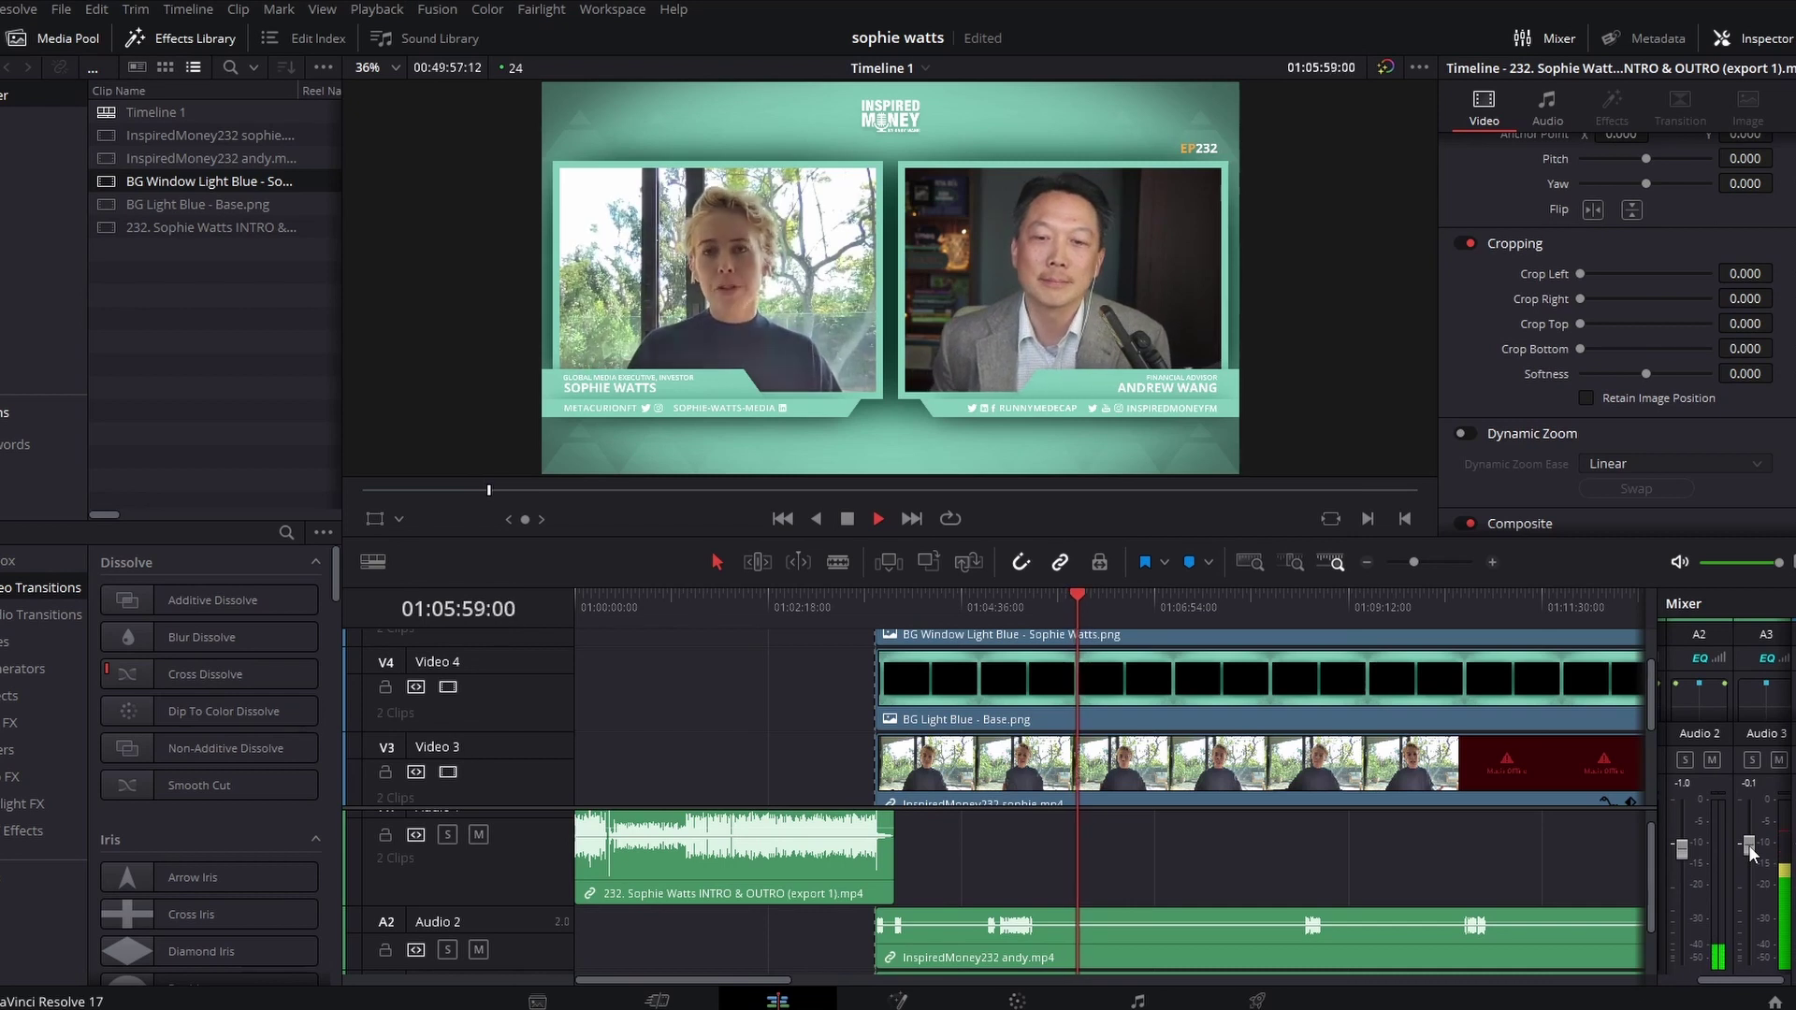
key(space)
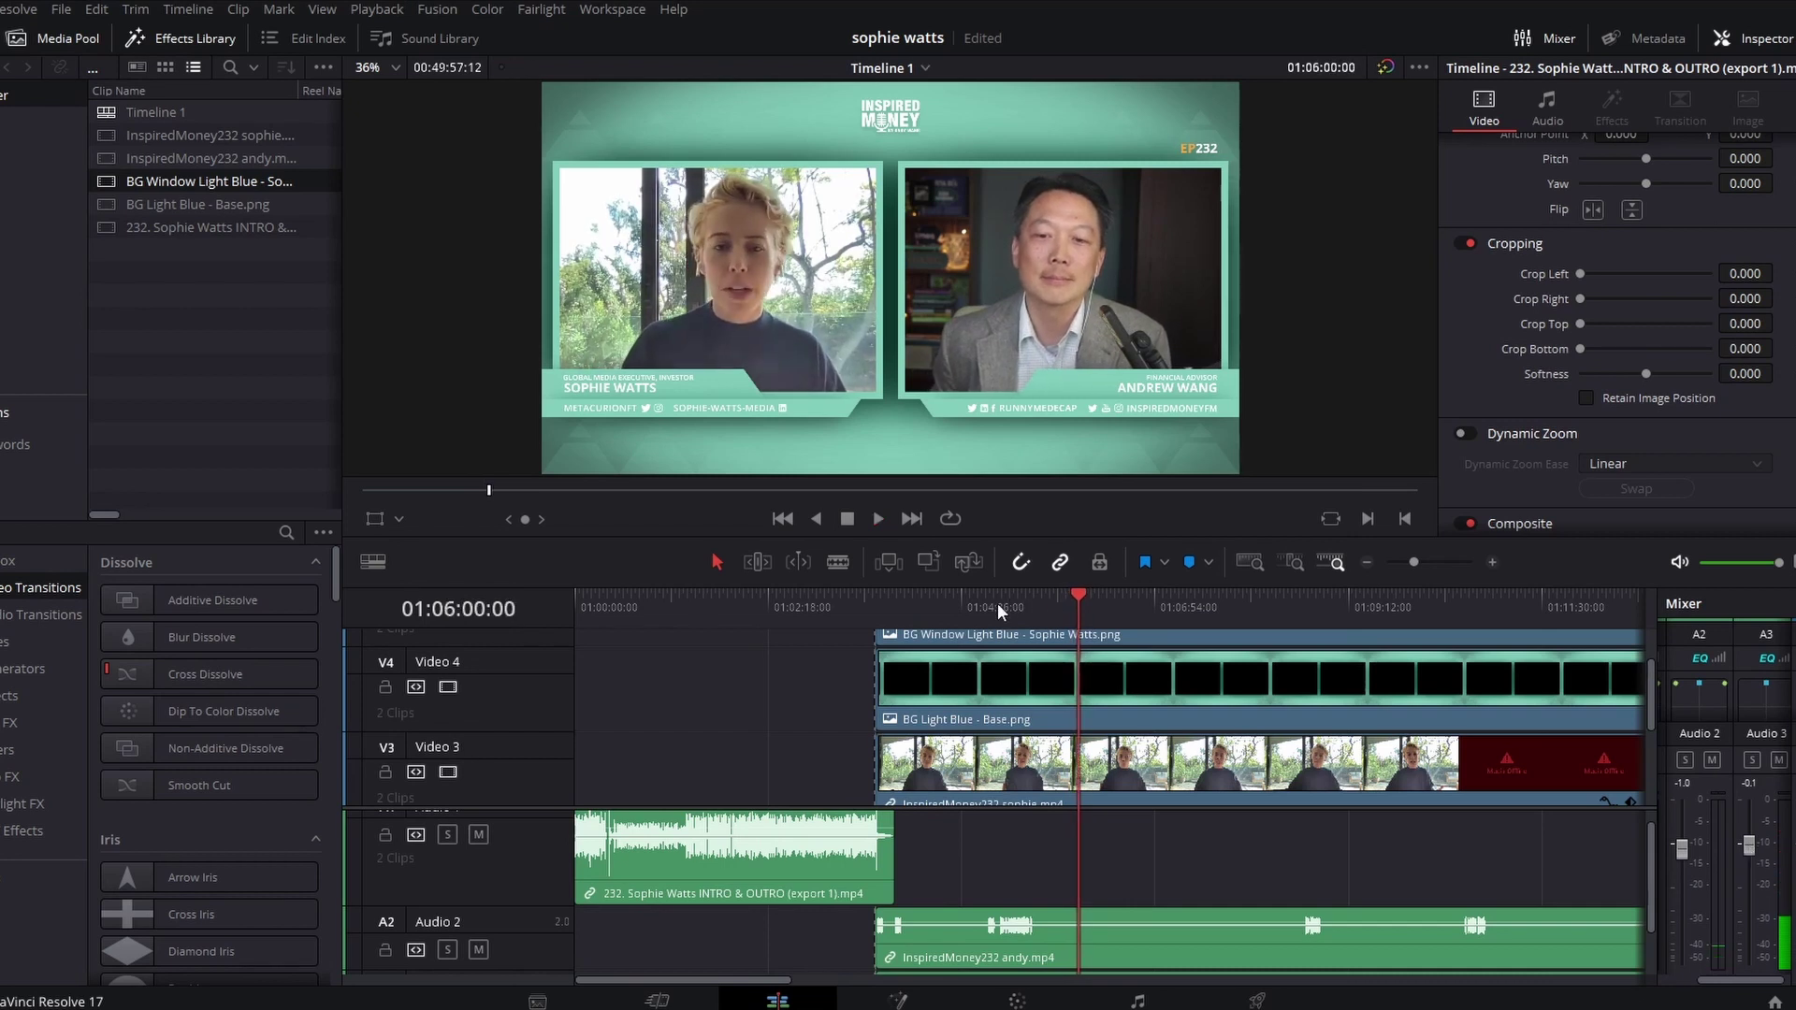
click(1013, 606)
key(space)
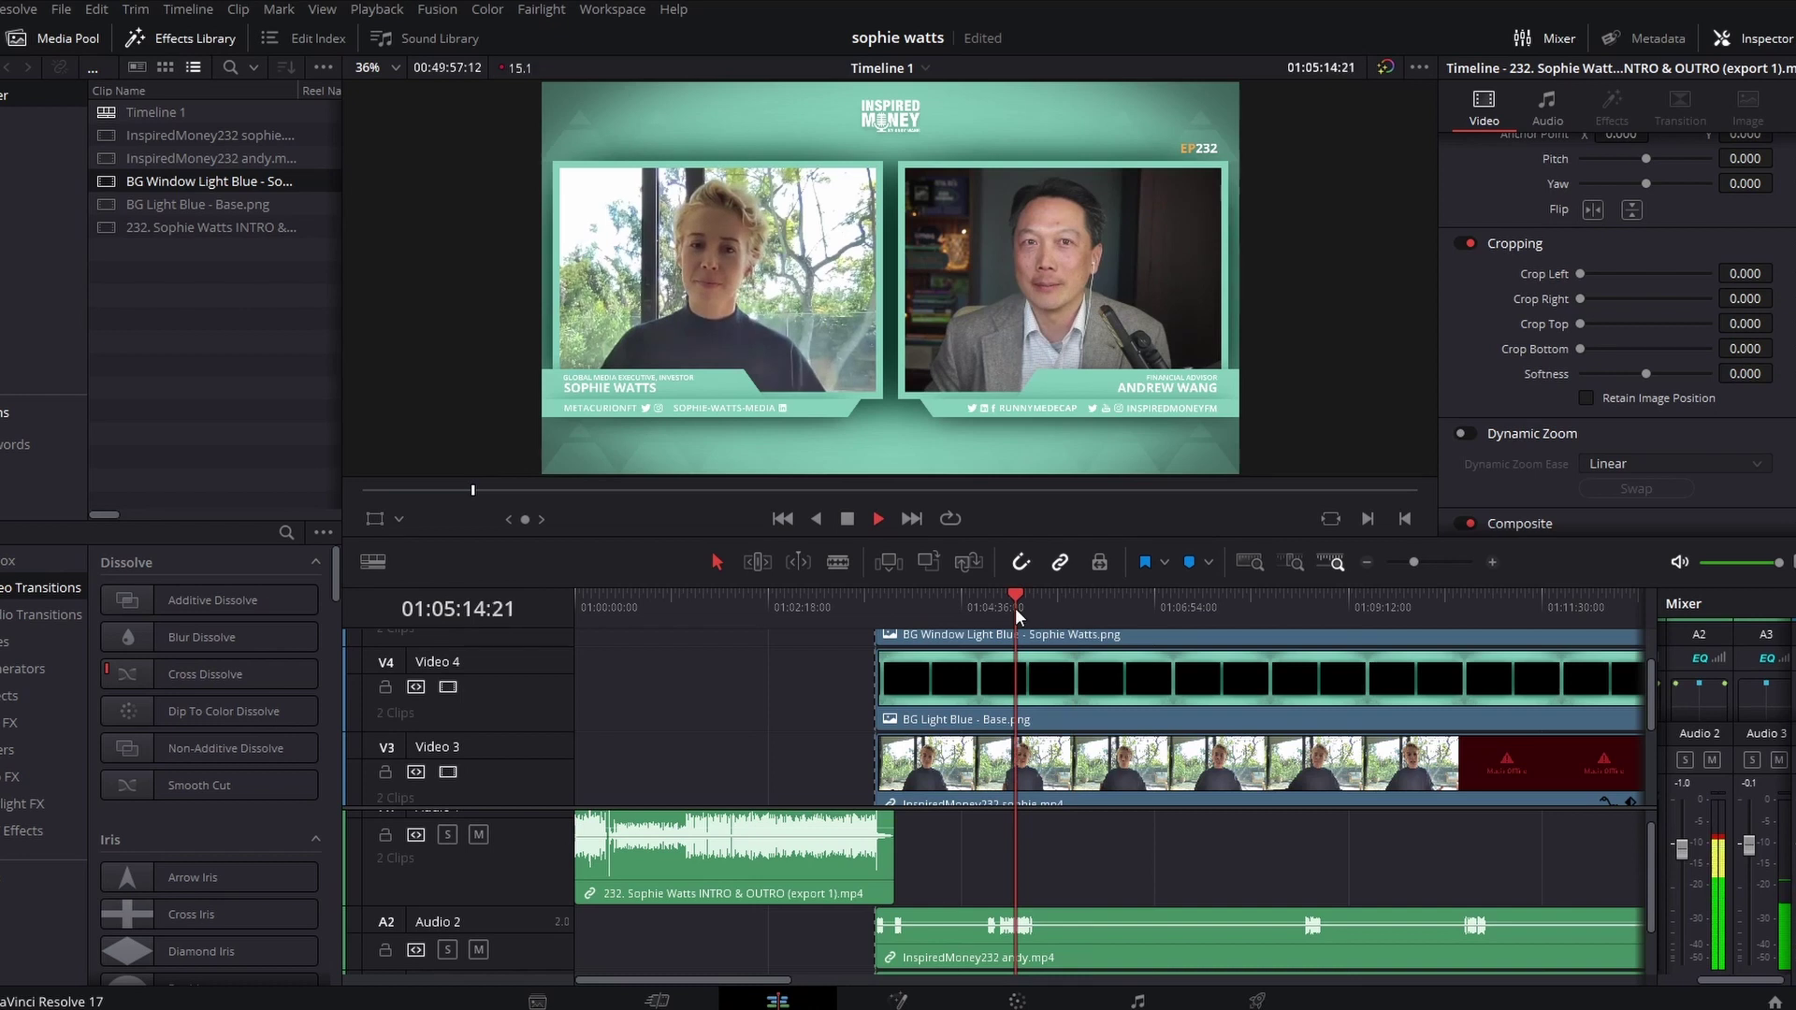
click(1064, 604)
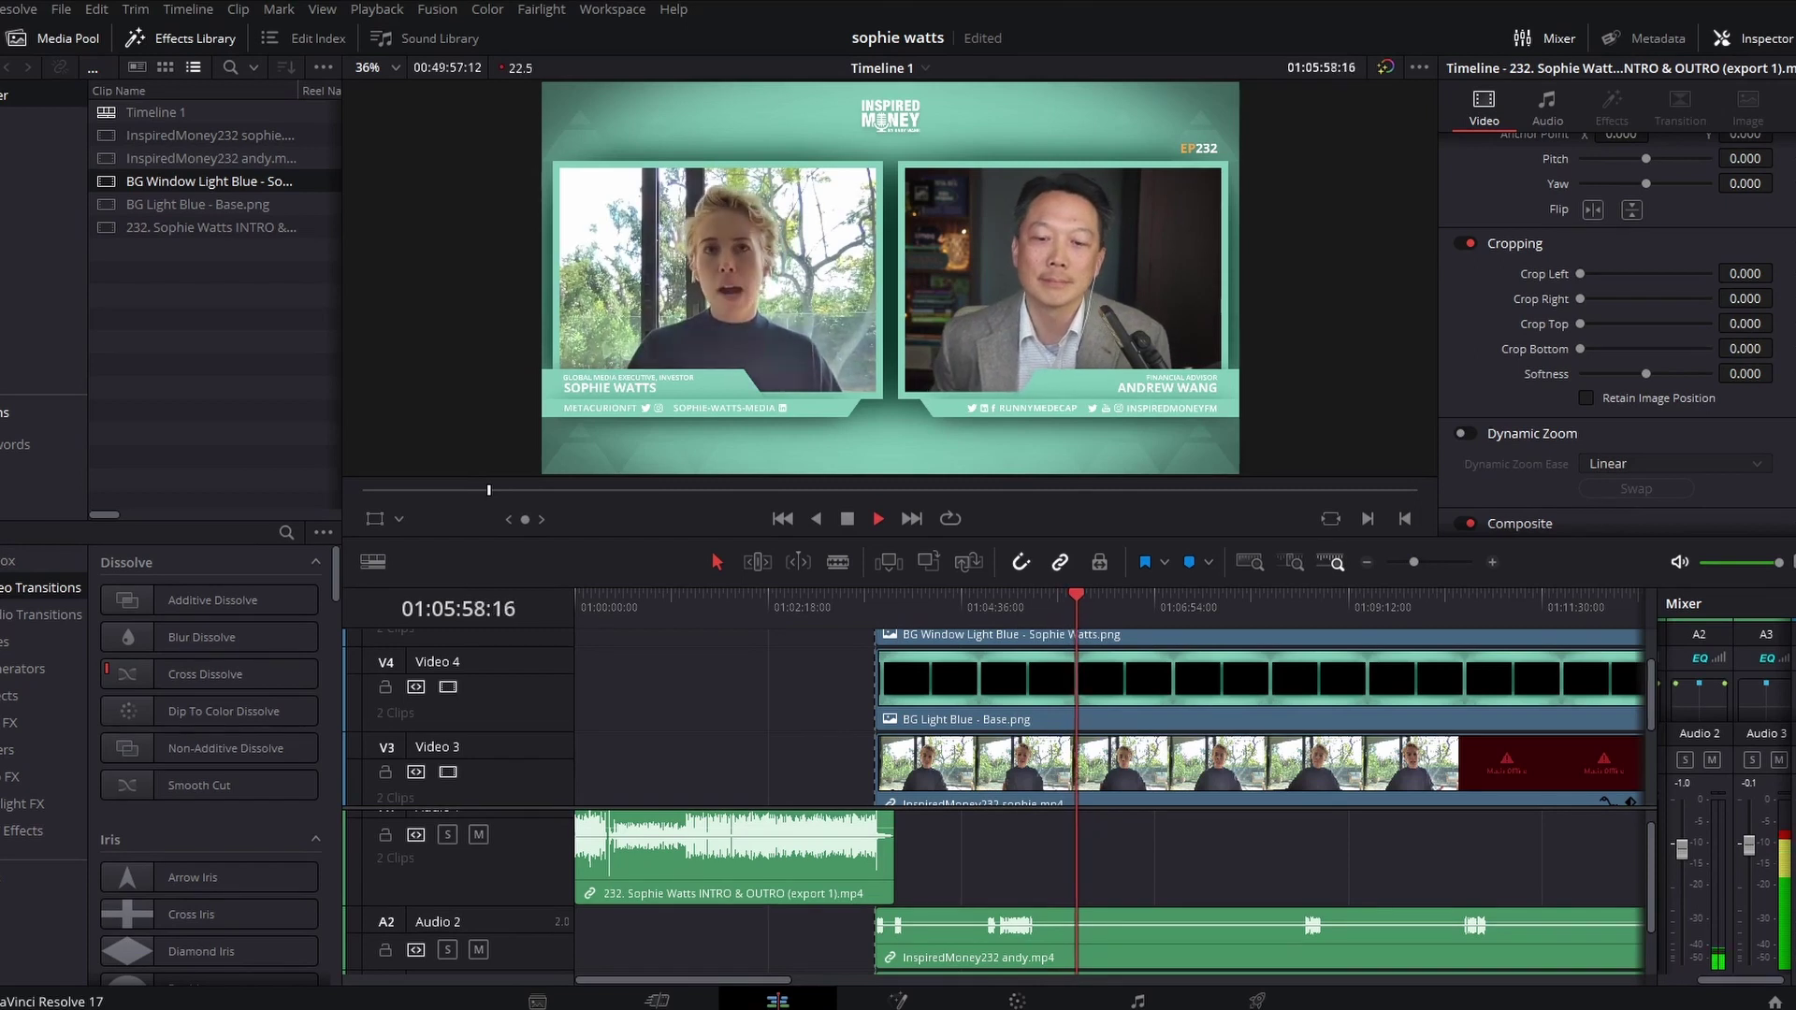
key(space)
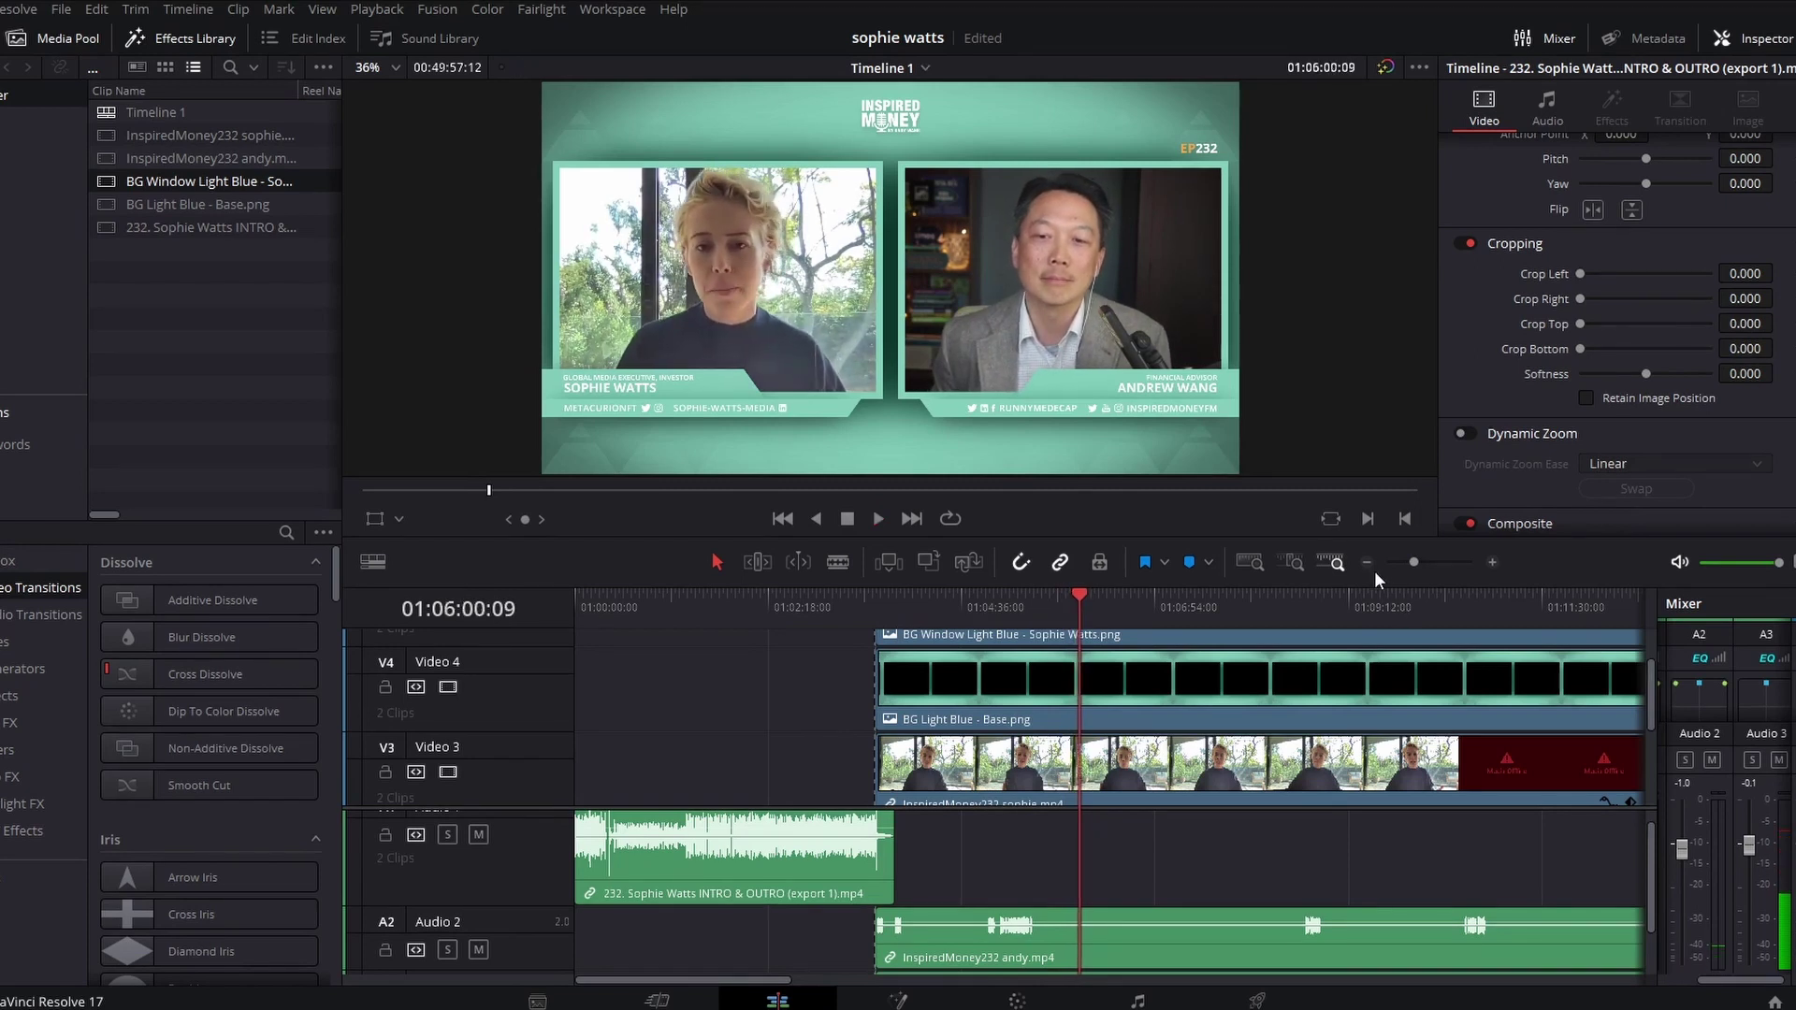
- Zoom in around 01:48:33 and play the interview's end into the outro clip
click(1366, 562)
click(1366, 562)
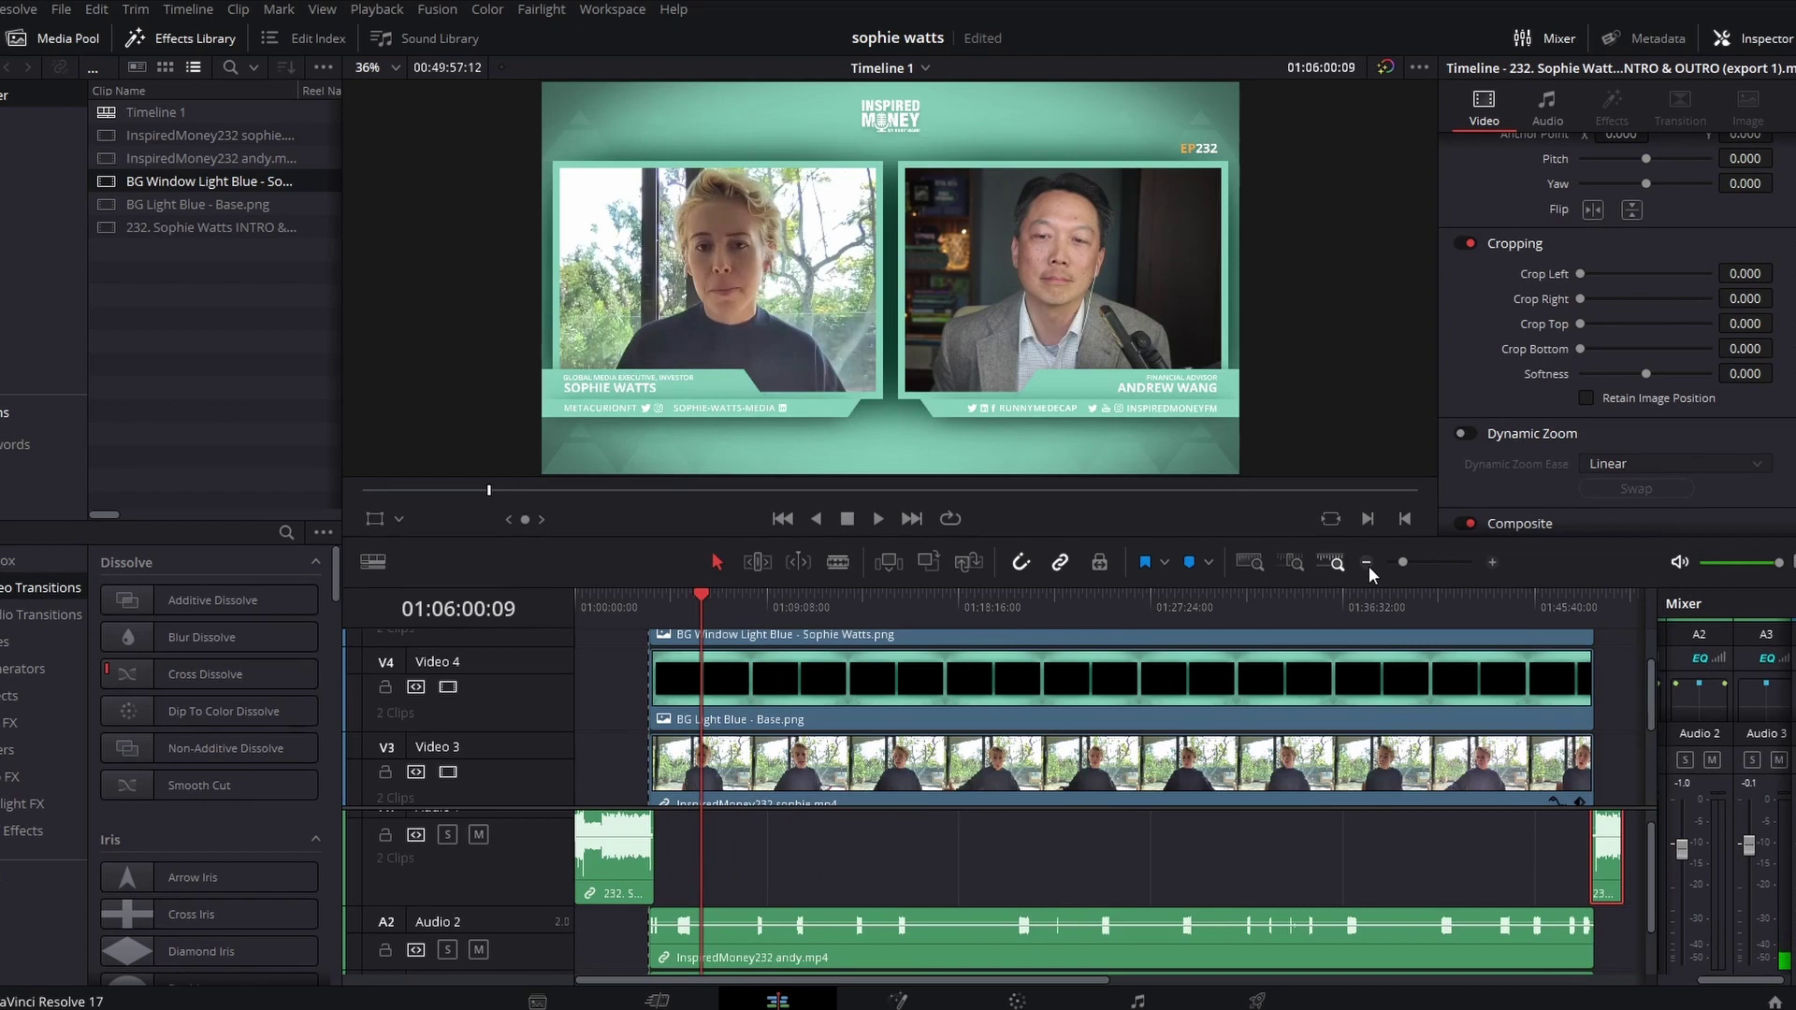
scroll(1106, 761, down, 1)
scroll(1175, 841, down, 1)
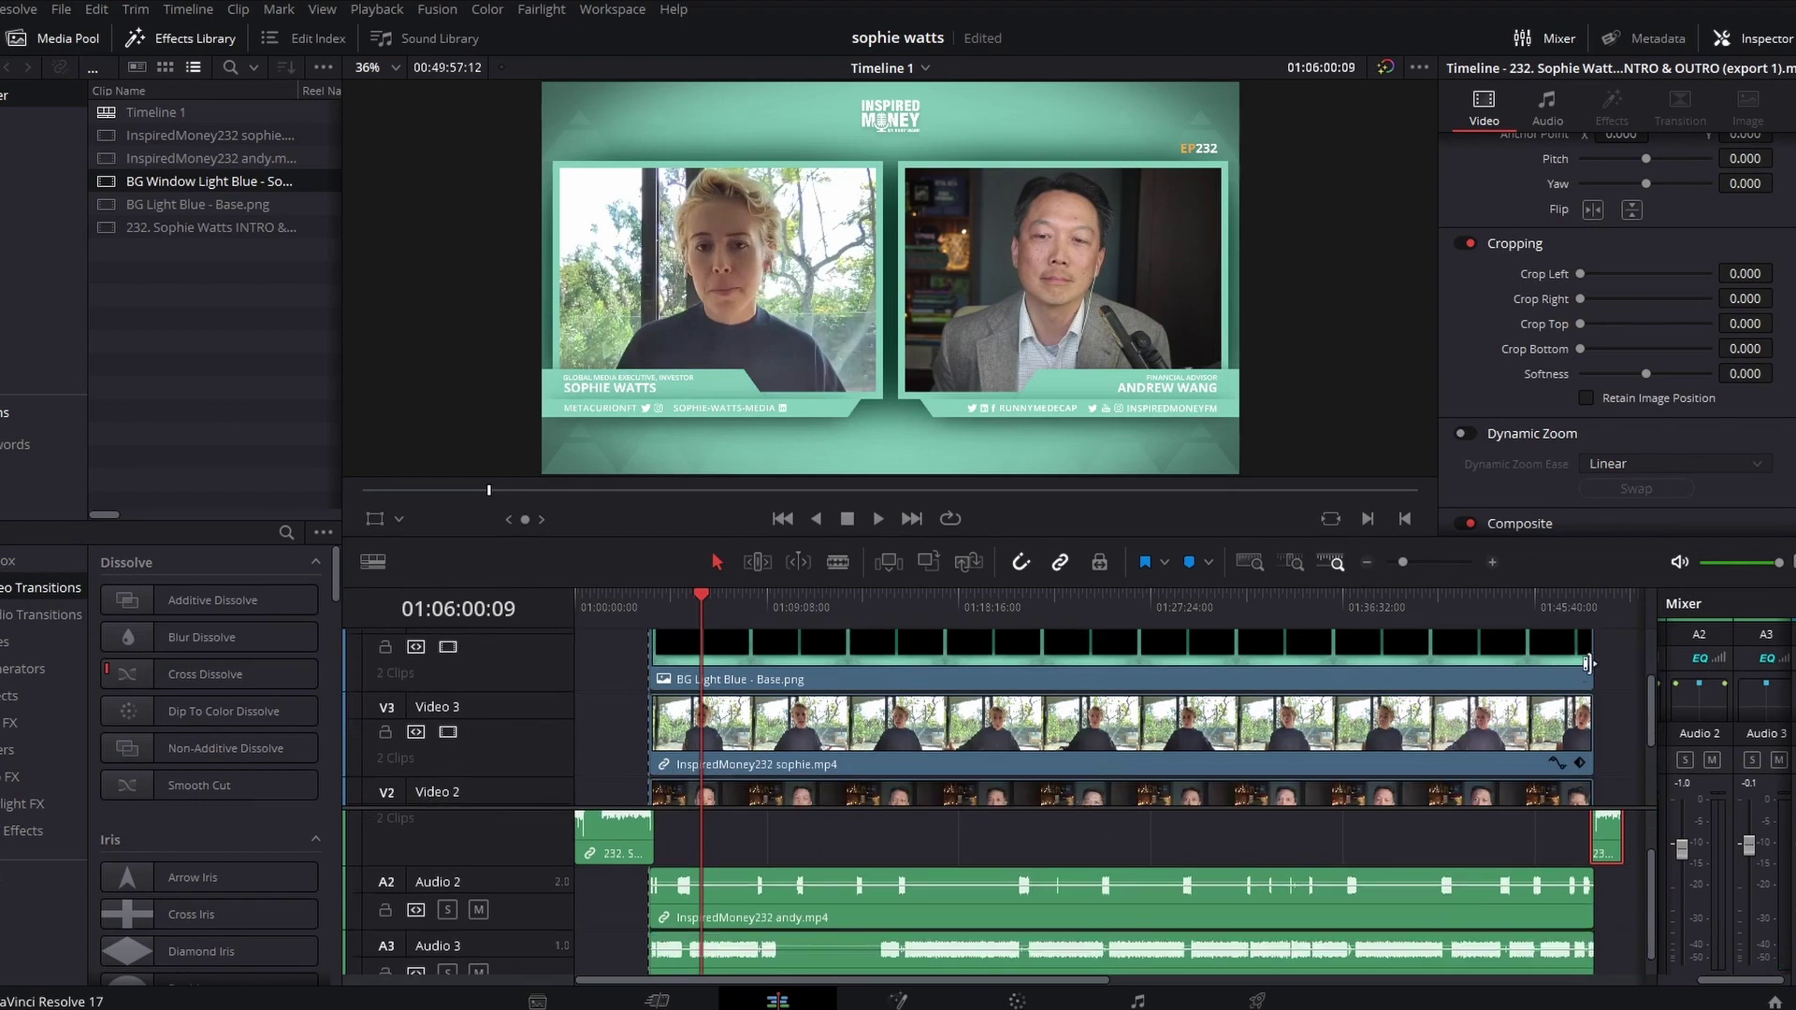
click(1602, 609)
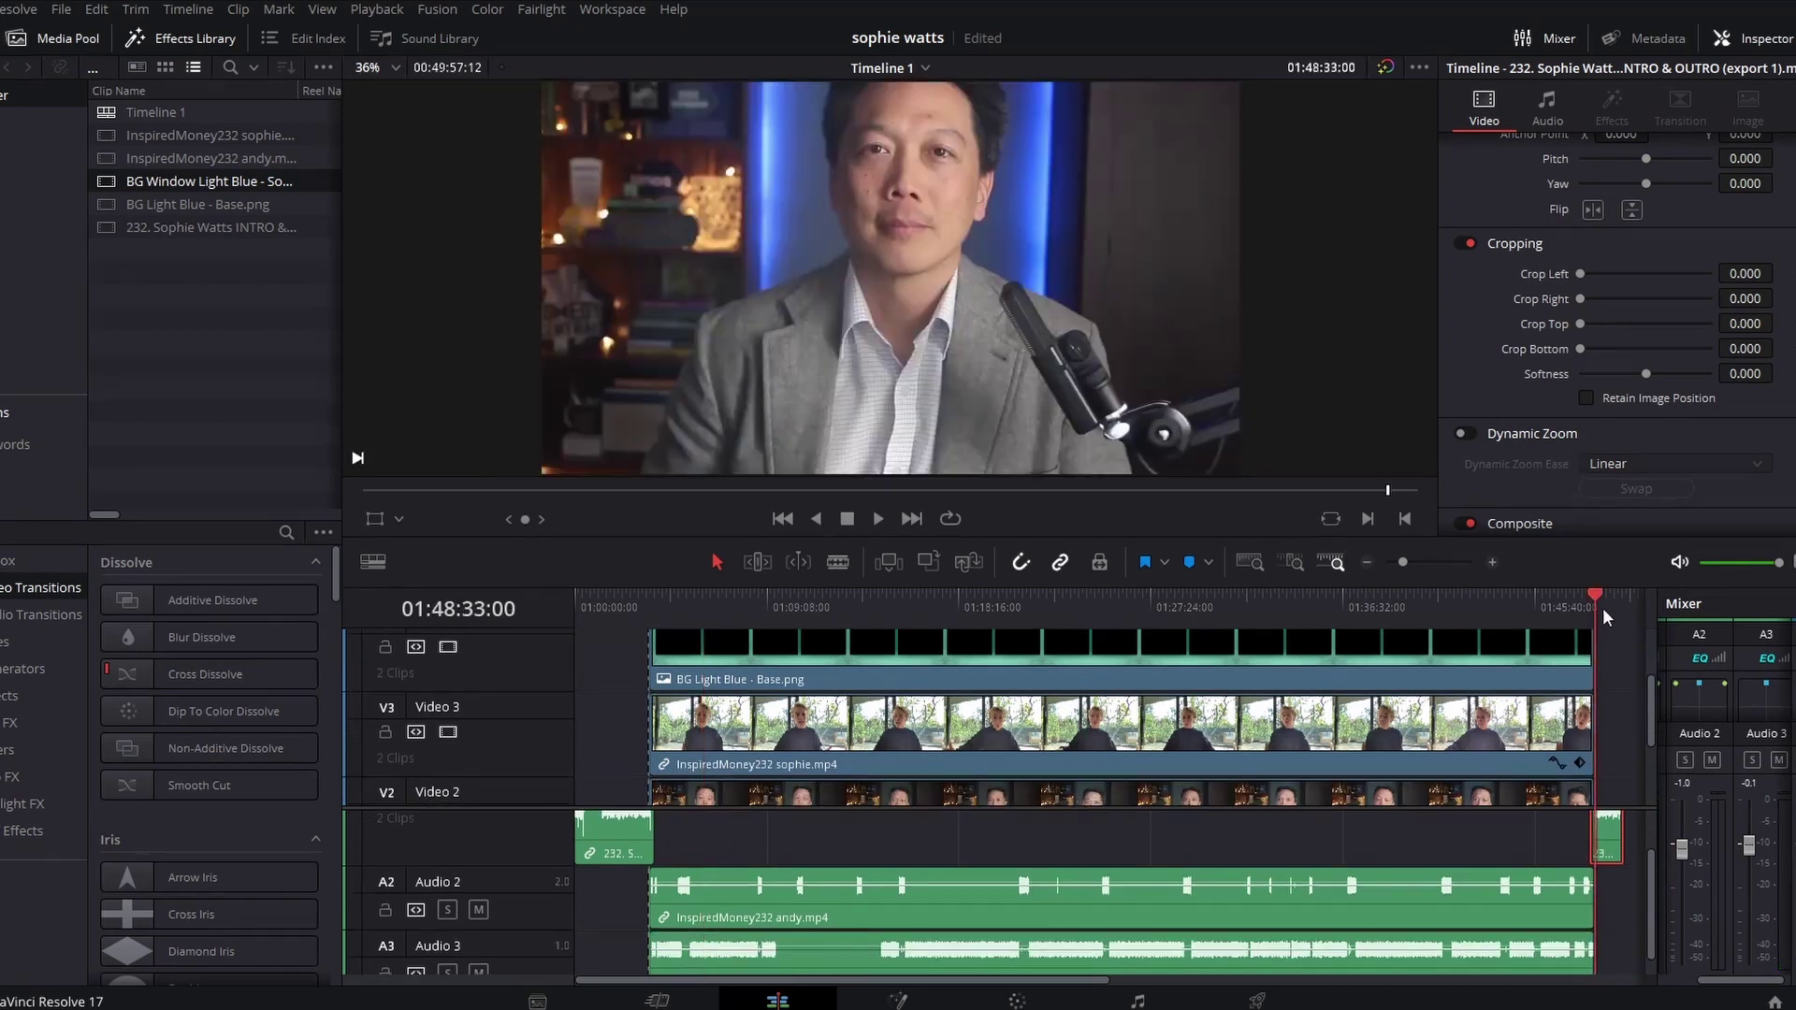
click(1492, 564)
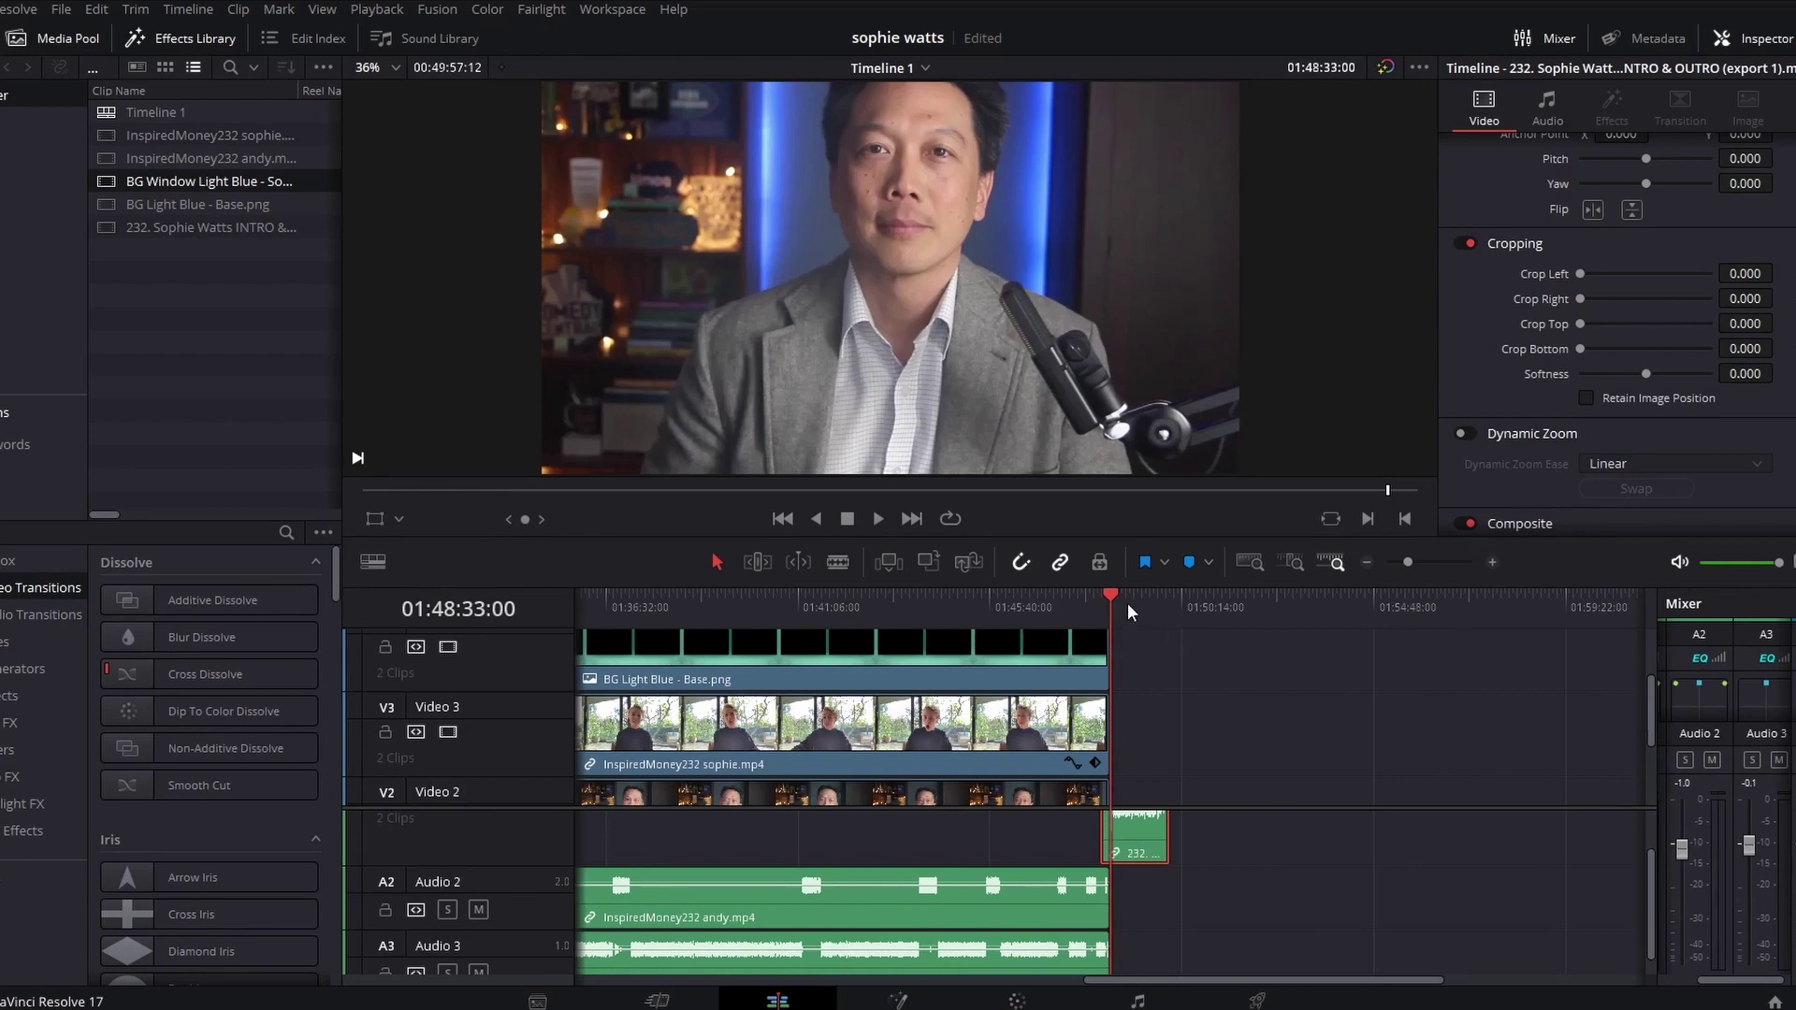
key(space)
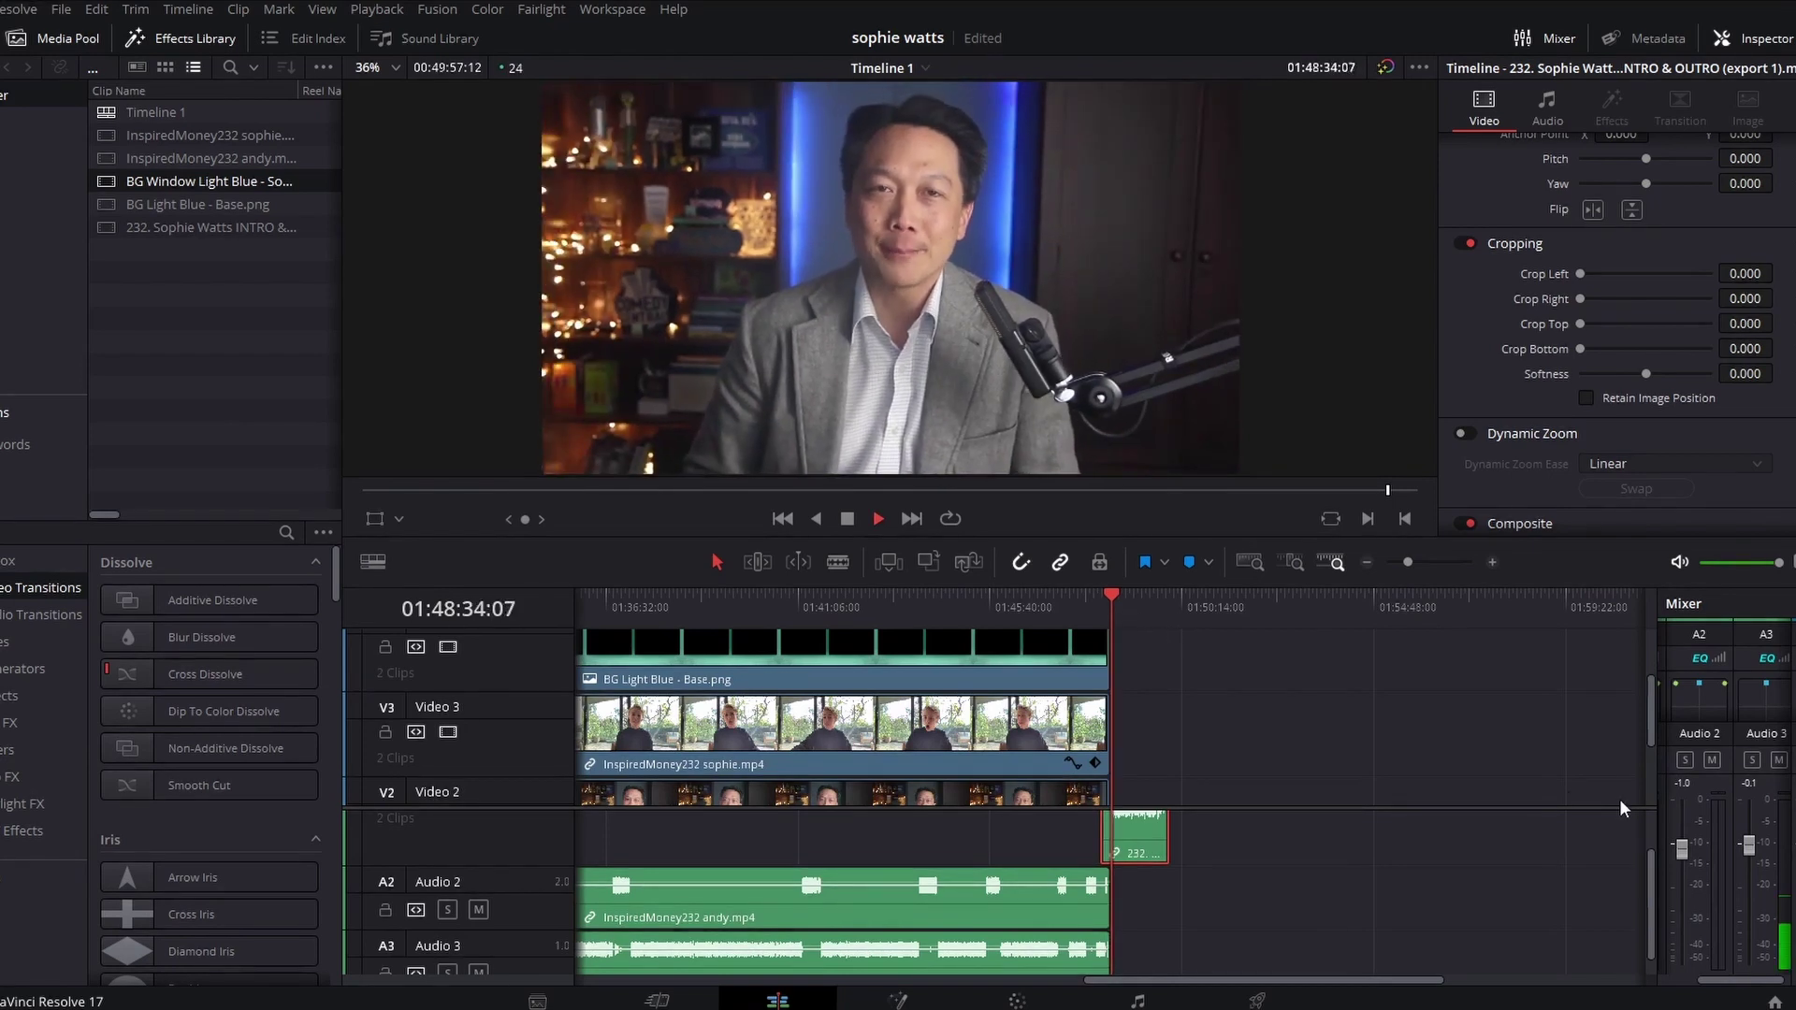
drag(1749, 980, 1721, 981)
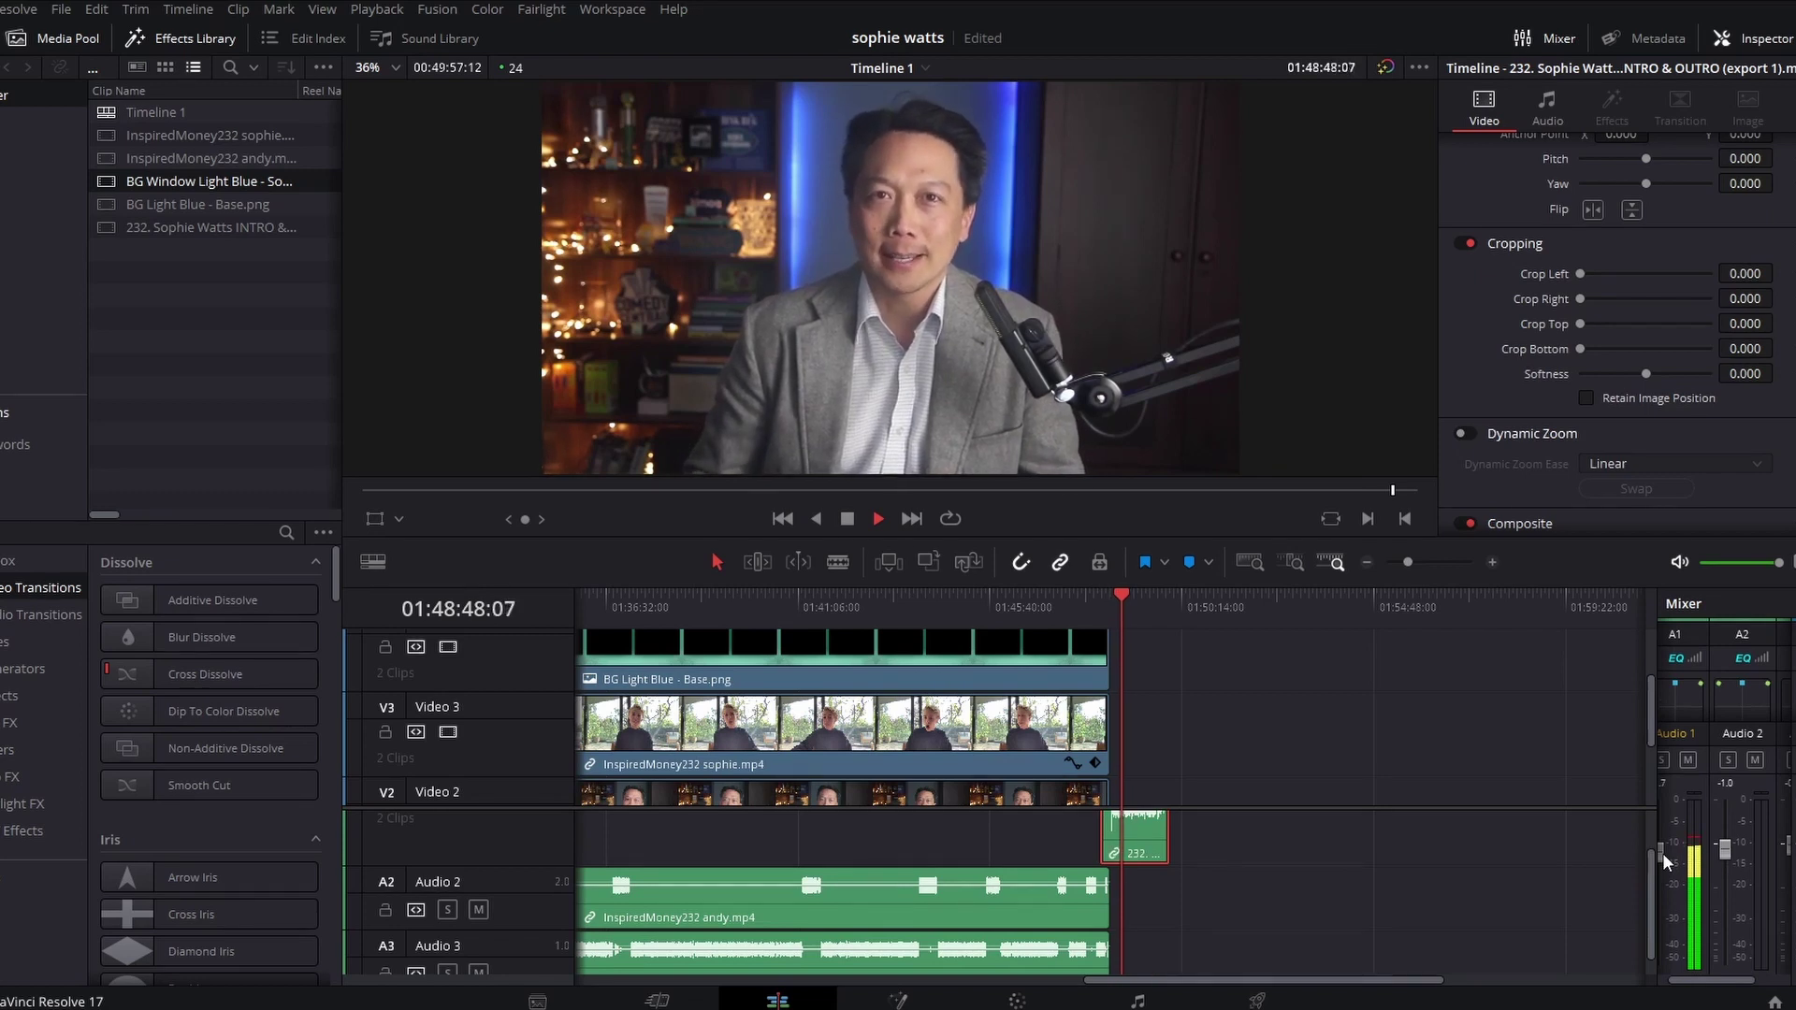
key(space)
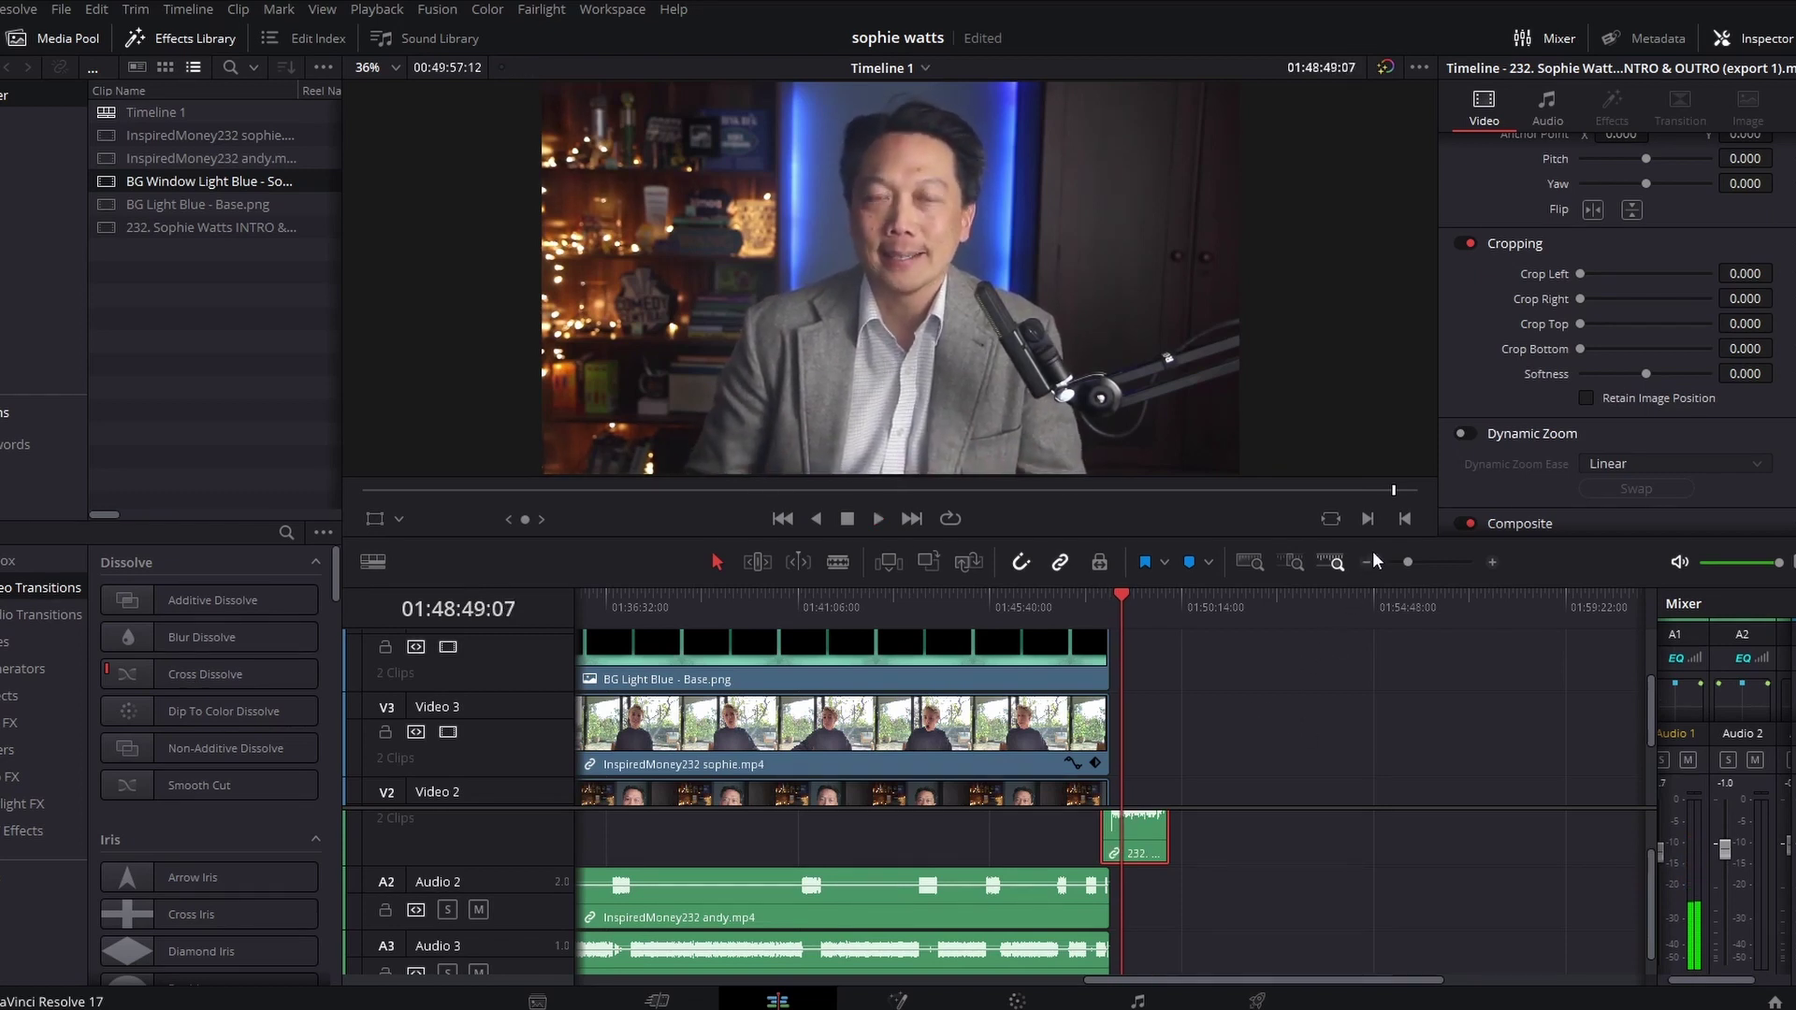